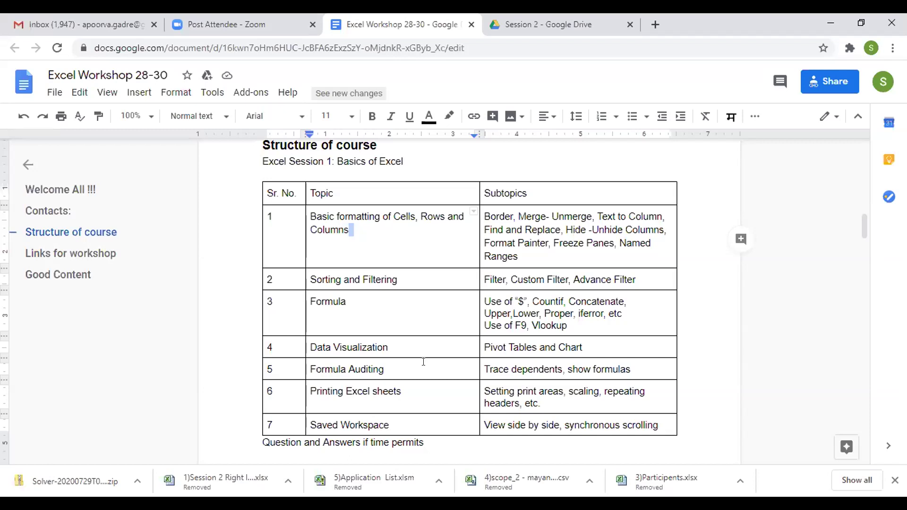
Step: Go over the Formula Auditing, Printing Excel sheets and Saved Workspace rows of the Session 1 table
click(408, 364)
click(483, 369)
click(420, 382)
click(548, 403)
click(391, 424)
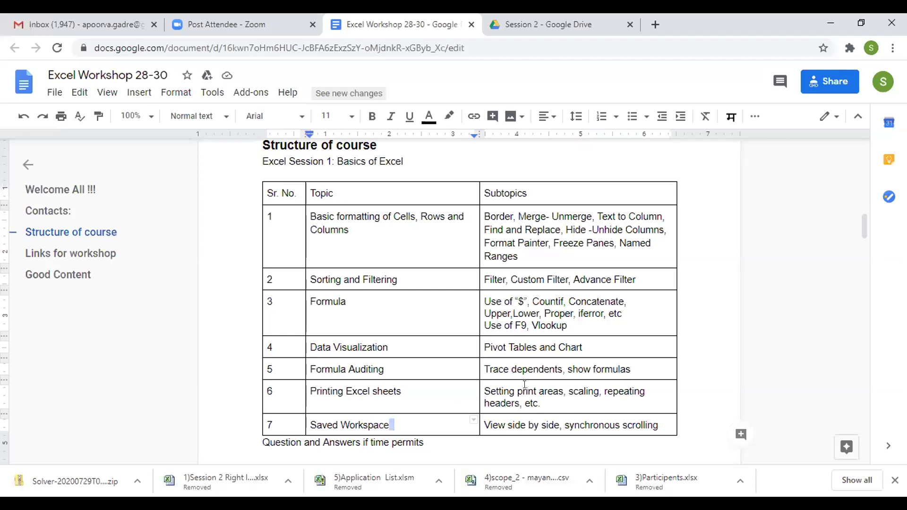
Step: Scroll down to the Excel Session 2 dashboards topic table
scroll(526, 352, down, 1)
scroll(526, 330, up, 1)
scroll(529, 295, up, 1)
scroll(540, 369, down, 2)
scroll(542, 371, down, 2)
scroll(541, 372, down, 2)
scroll(541, 372, down, 5)
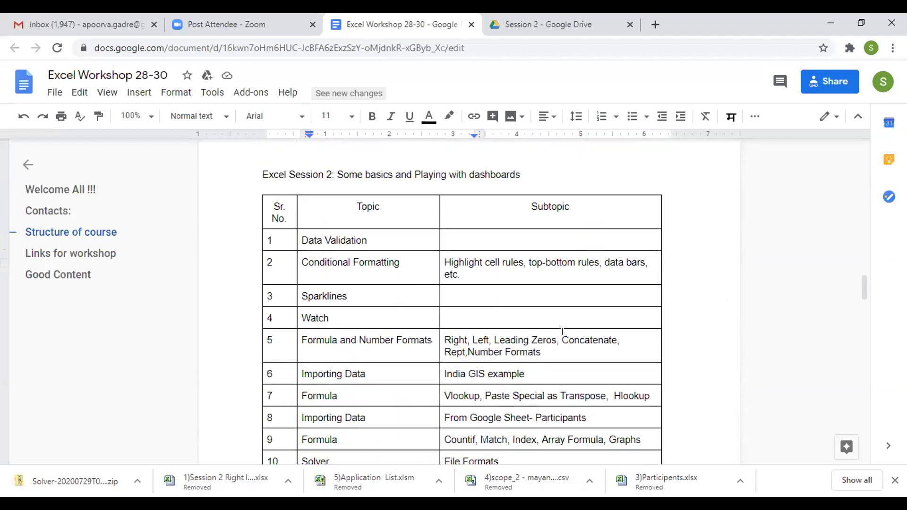
drag(860, 282, 861, 293)
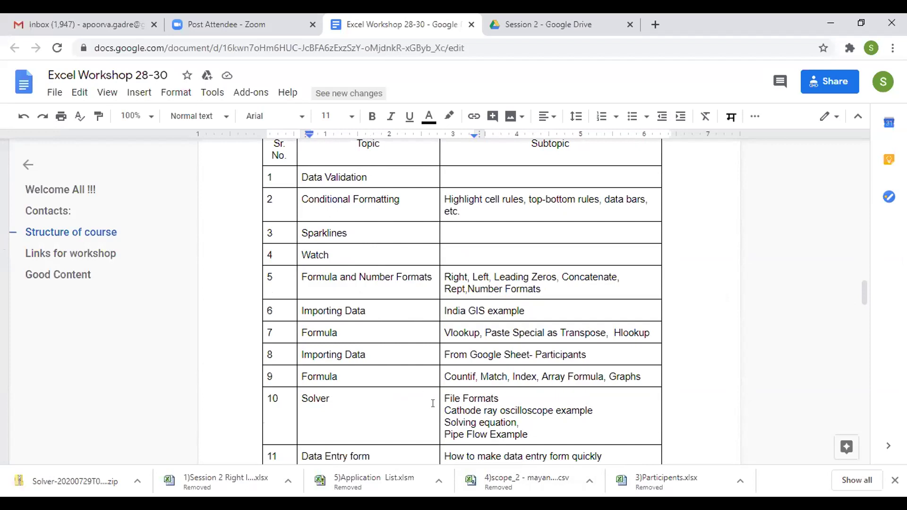
scroll(431, 402, down, 1)
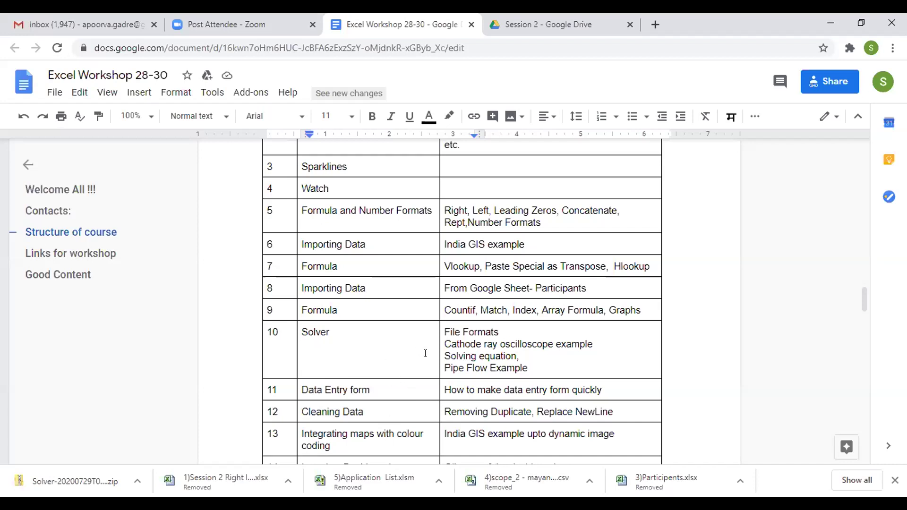
scroll(425, 353, down, 2)
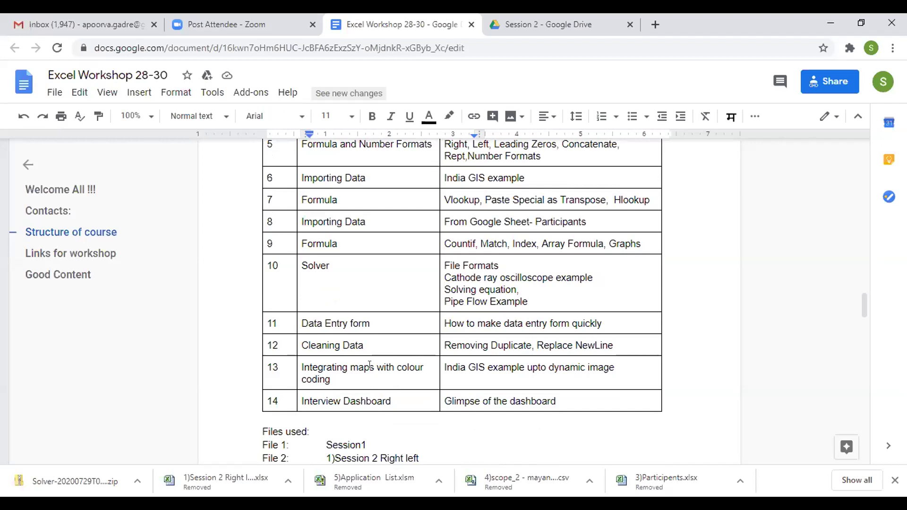
scroll(456, 348, down, 2)
scroll(472, 340, down, 1)
scroll(471, 339, up, 3)
scroll(471, 339, up, 3)
scroll(475, 331, up, 1)
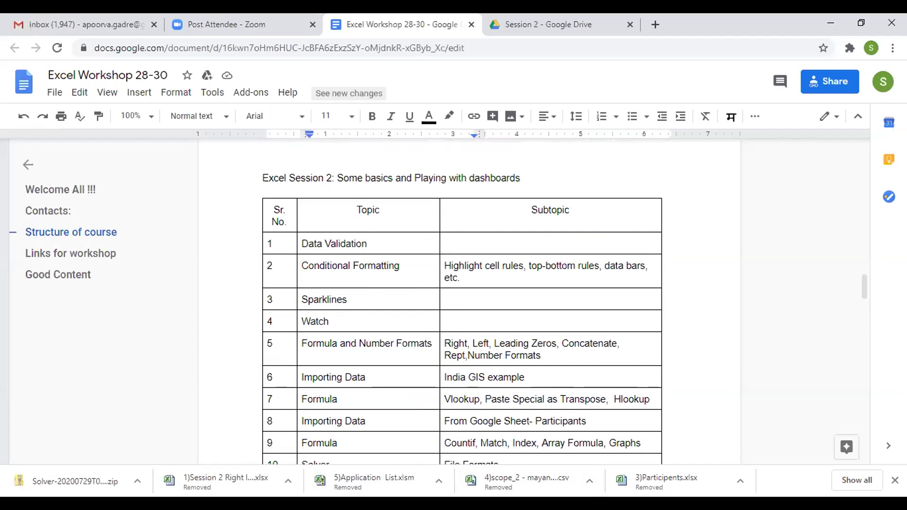
key(alt+Tab)
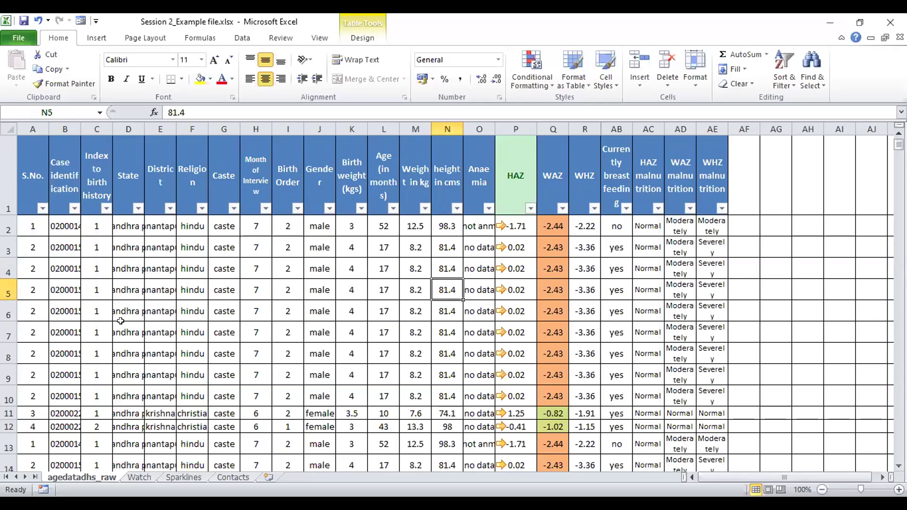
Step: Switch off the table's header filter arrows from the Data tab
click(153, 250)
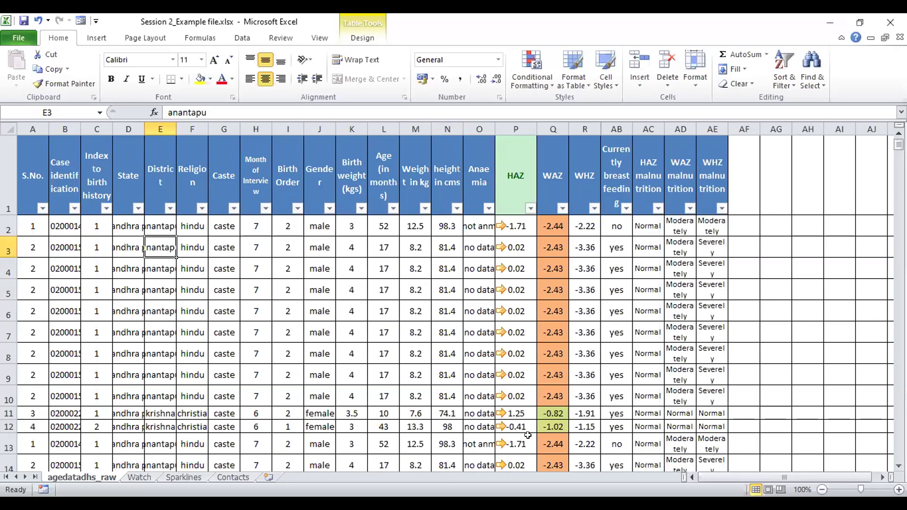
click(242, 38)
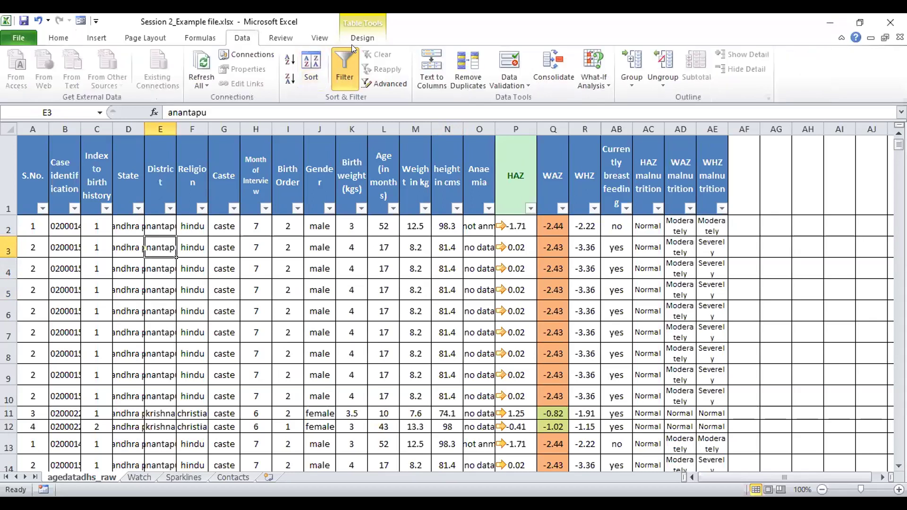
click(344, 69)
click(357, 280)
click(353, 168)
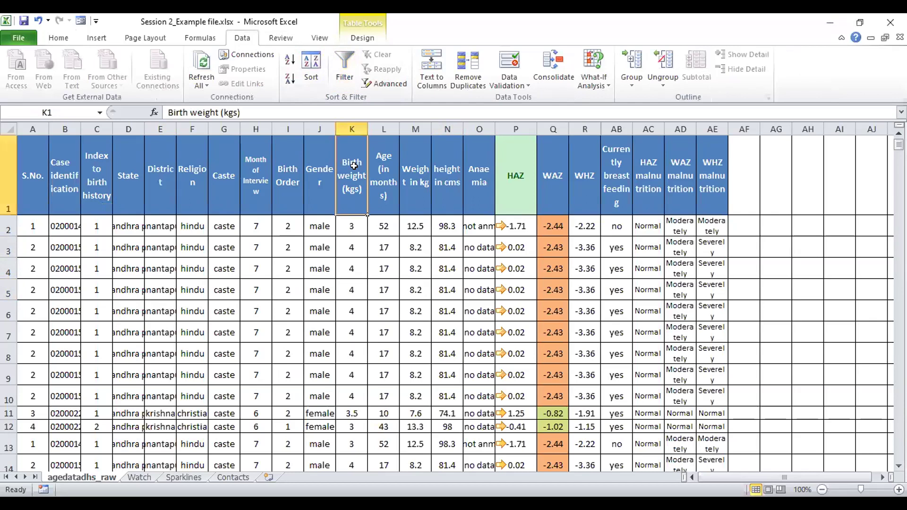
Step: Widen column O to fit Anaemia, then turn header filters back on and check its filter list
drag(493, 125, 533, 125)
click(502, 199)
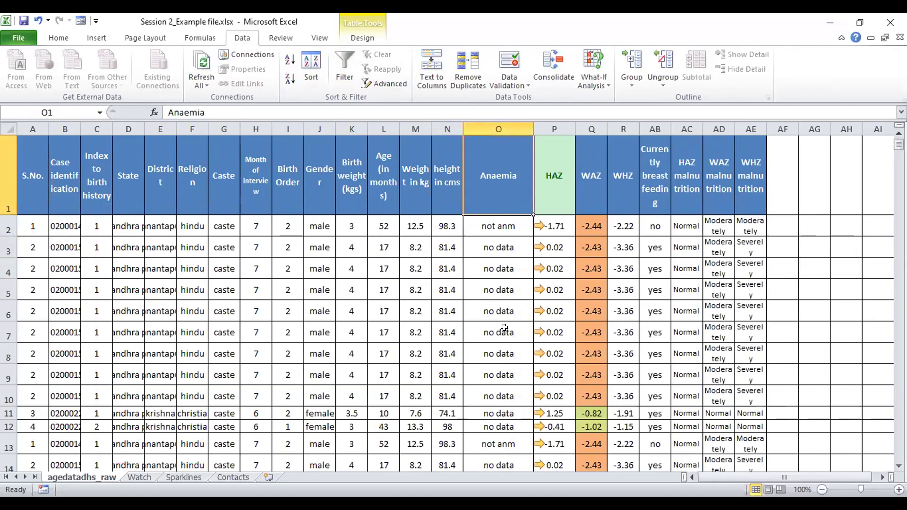
click(504, 328)
click(486, 187)
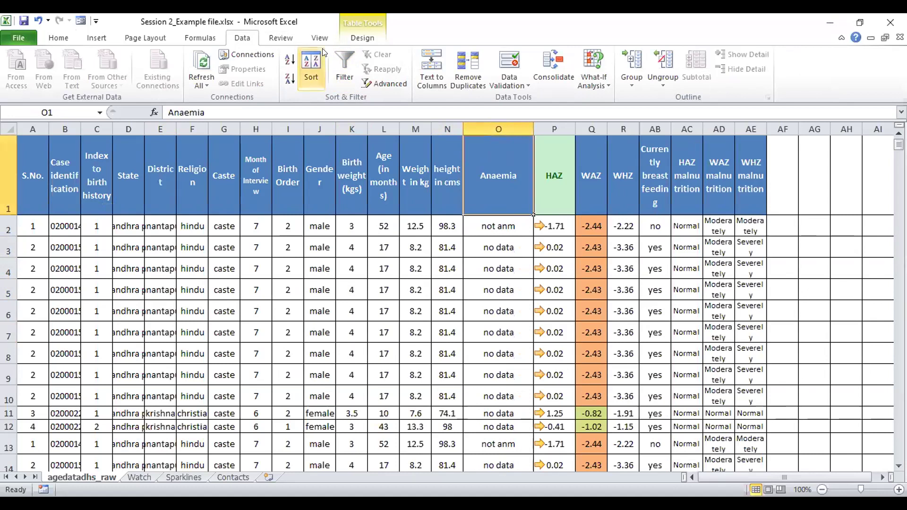
click(345, 71)
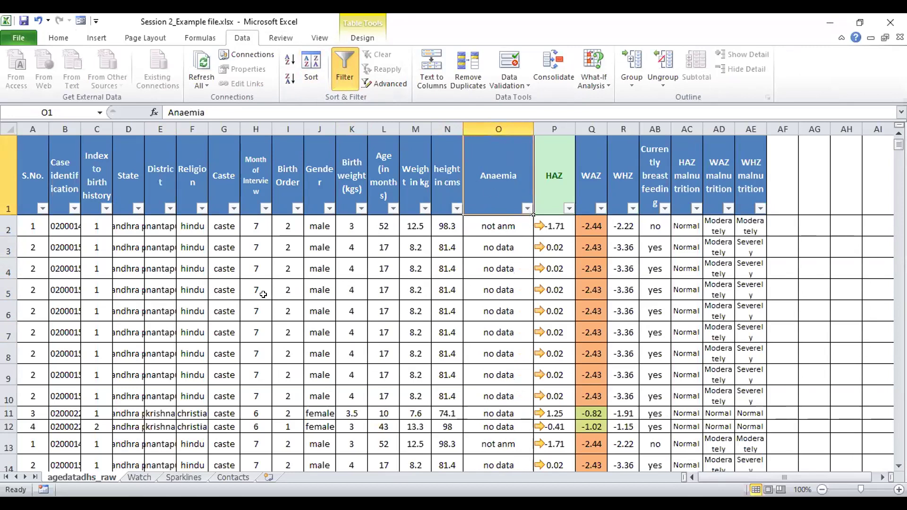
click(525, 209)
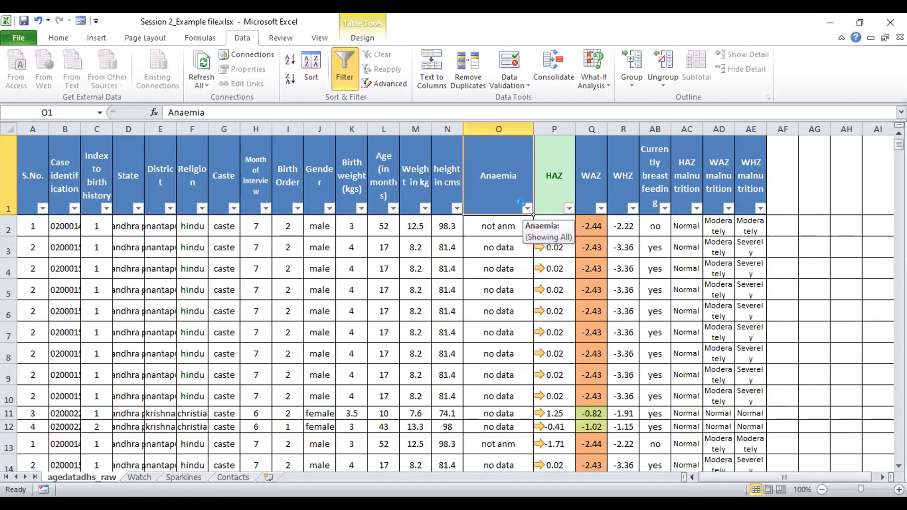
click(526, 208)
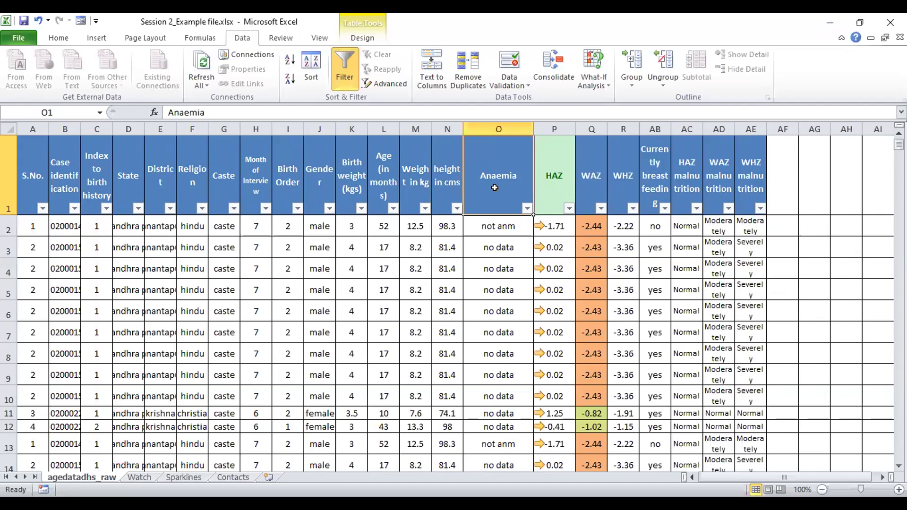
Step: Filter Anaemia to no aneam, no an, not anaem, not anaemic, not anamei, not anemcu and not anm
click(527, 208)
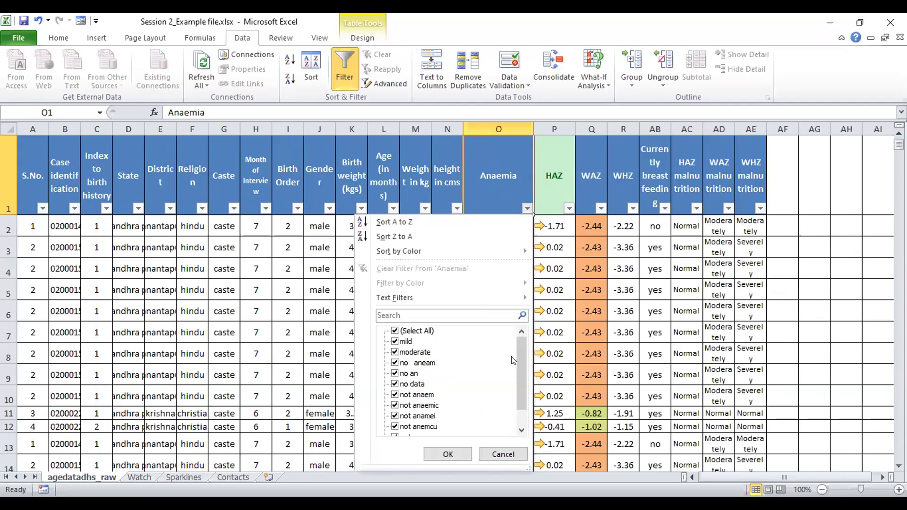
drag(521, 349, 521, 351)
drag(526, 465, 556, 494)
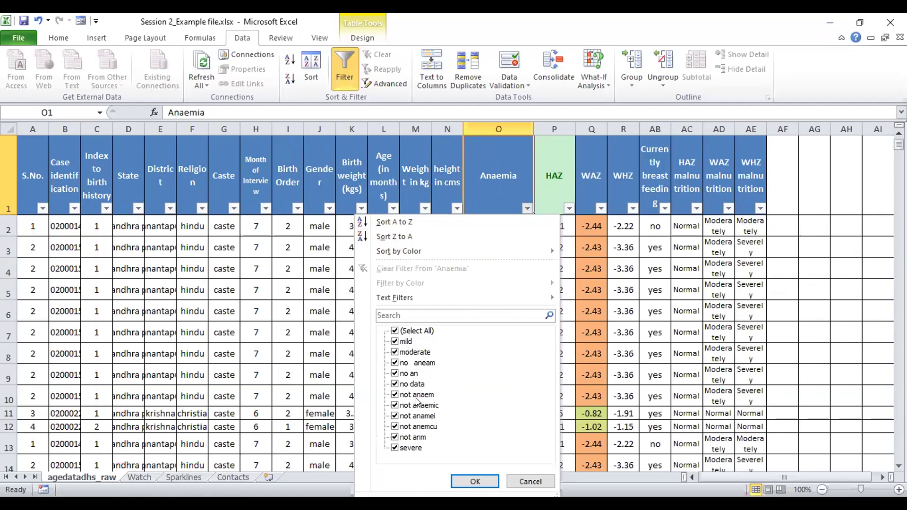
click(395, 332)
click(394, 363)
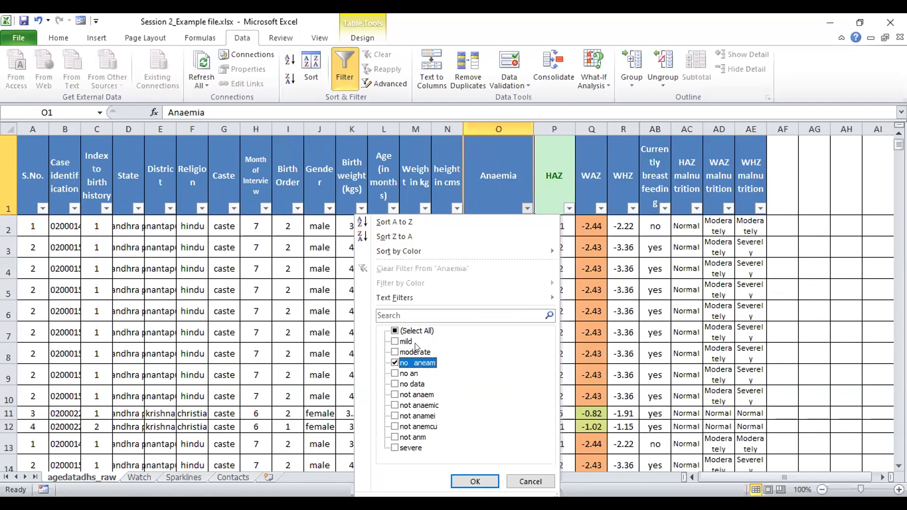
click(395, 373)
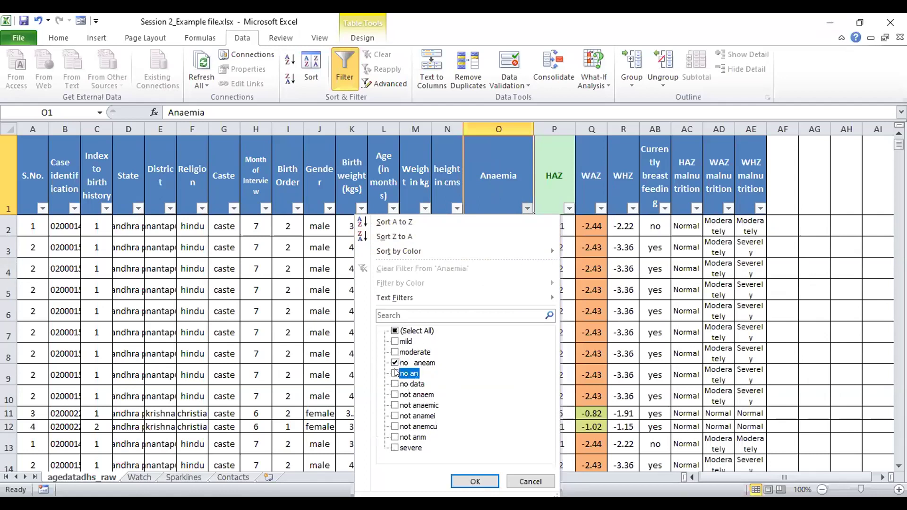
click(395, 395)
click(395, 405)
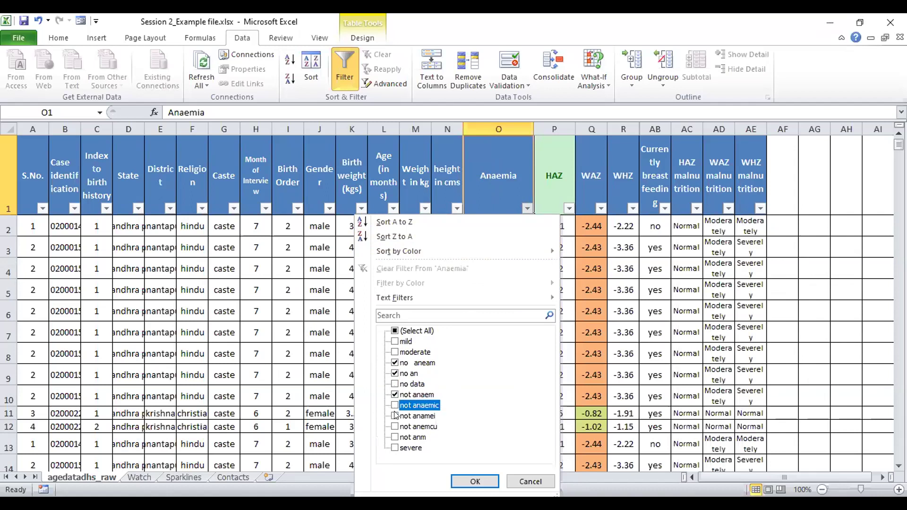
click(395, 416)
click(395, 427)
click(395, 437)
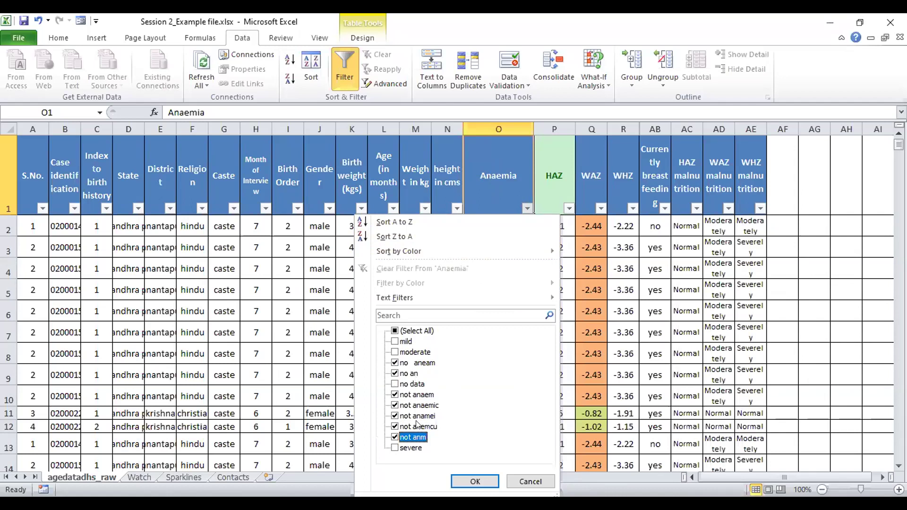
click(473, 483)
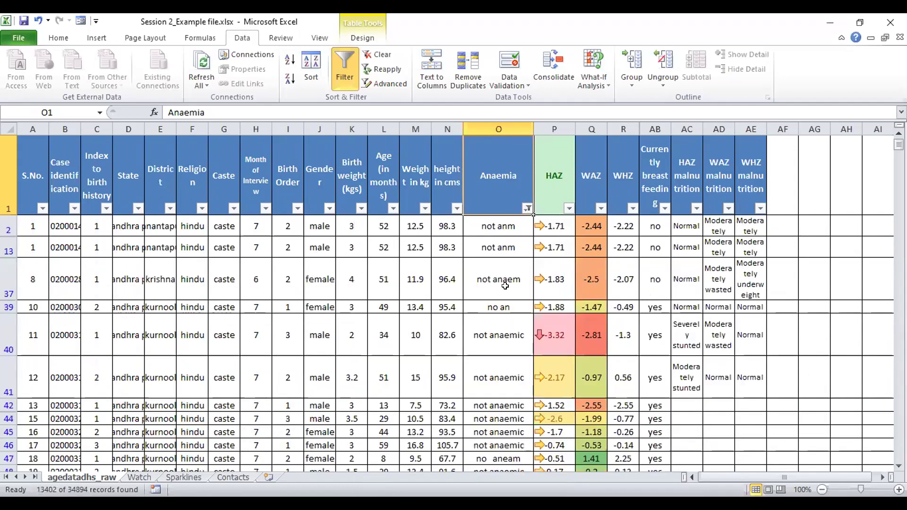
Step: Review the 13402 filtered rows and the filter list, then clear the filter so all rows return
click(494, 231)
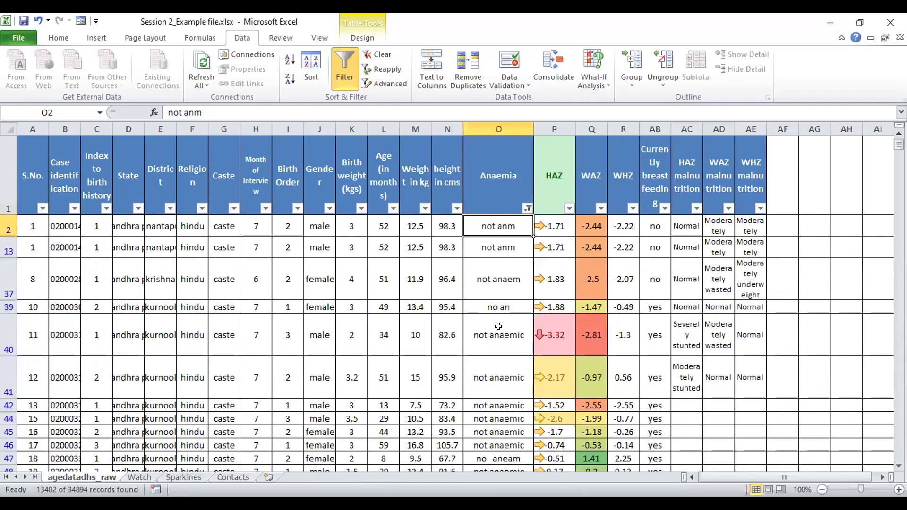
scroll(498, 354, down, 1)
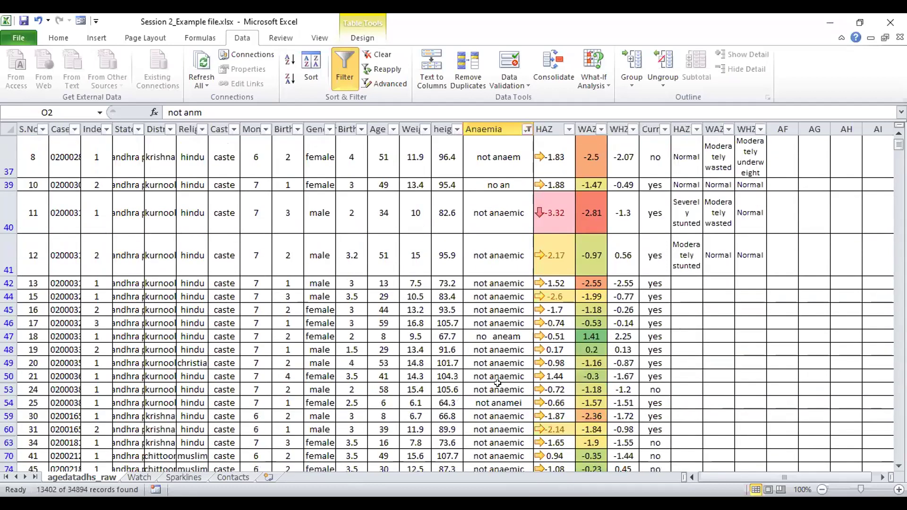
scroll(497, 383, up, 1)
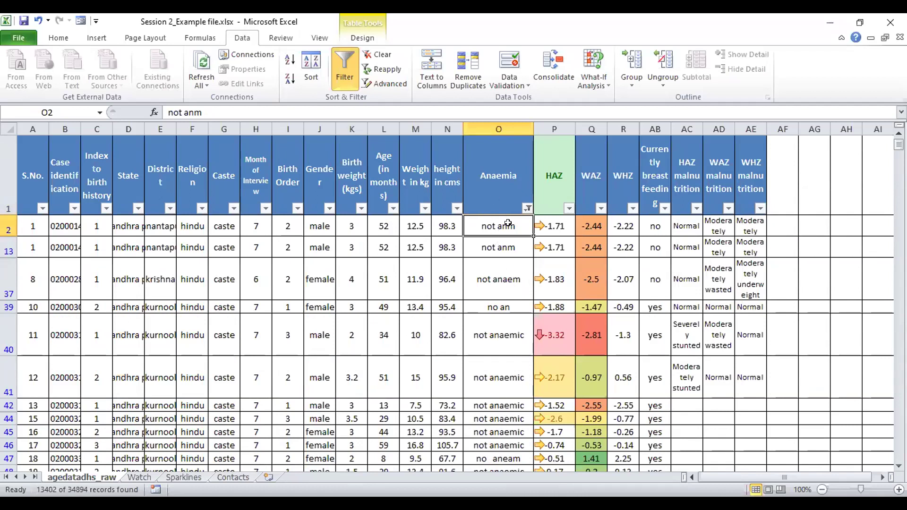
click(527, 209)
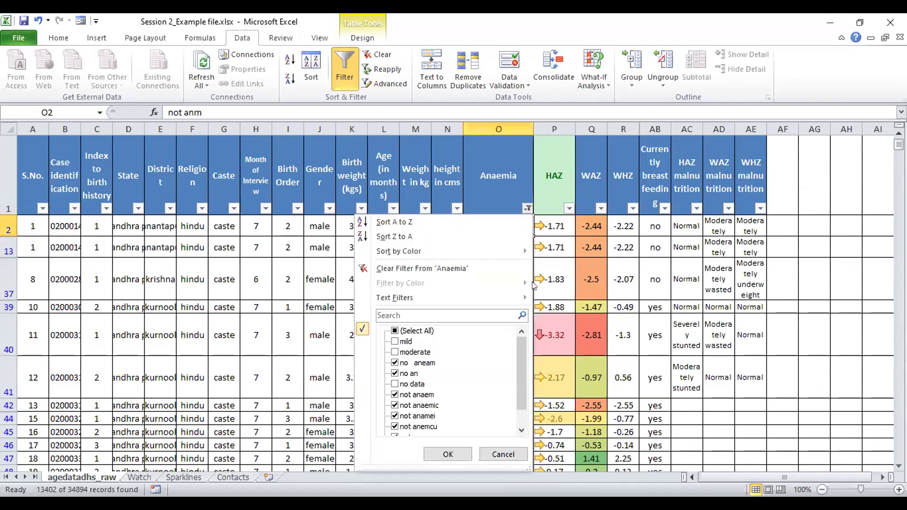
click(501, 453)
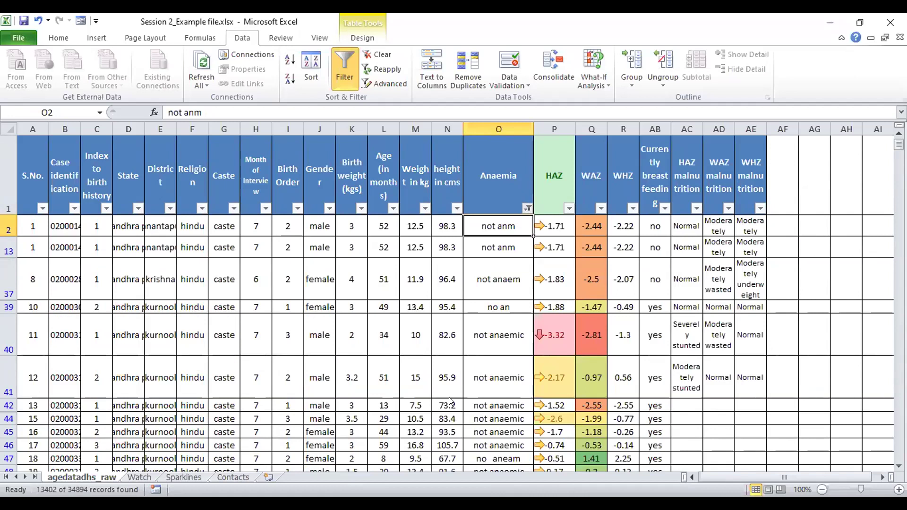
key(alt+Down)
click(499, 448)
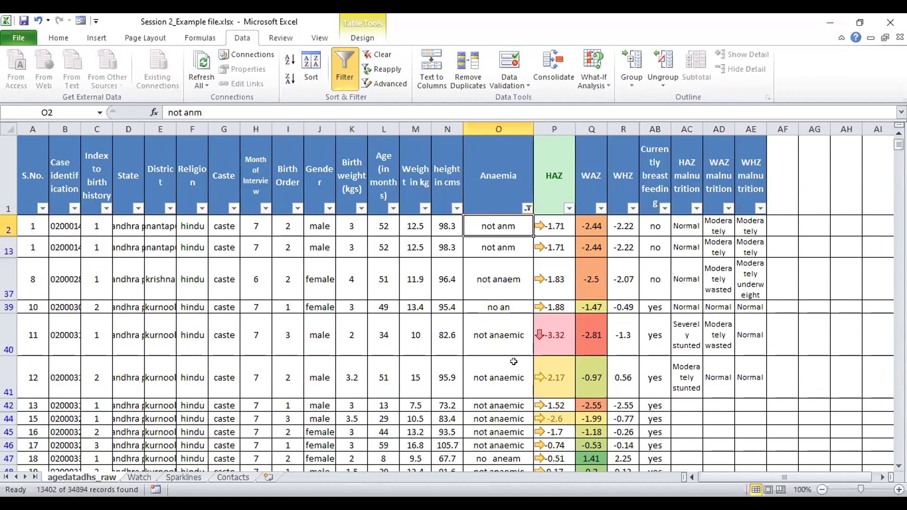
click(377, 54)
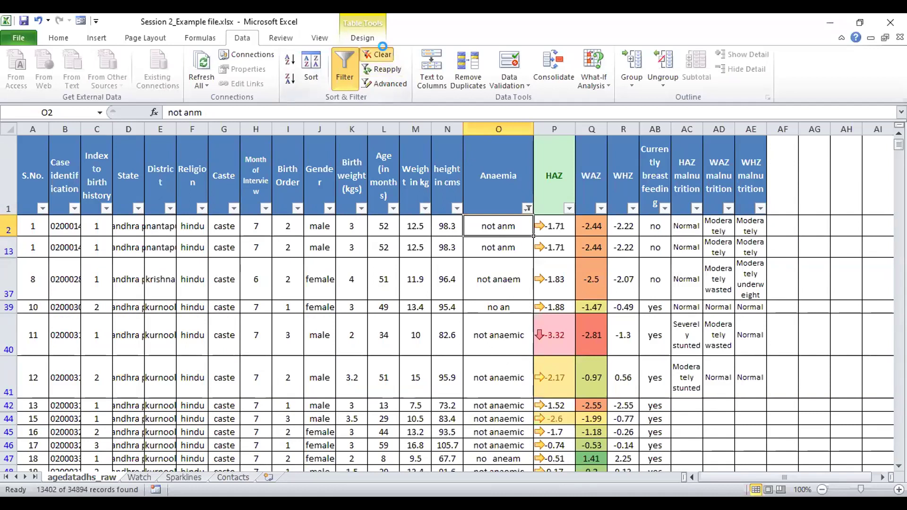
Step: Insert a new blank column at P, right after Anaemia
click(505, 170)
click(558, 141)
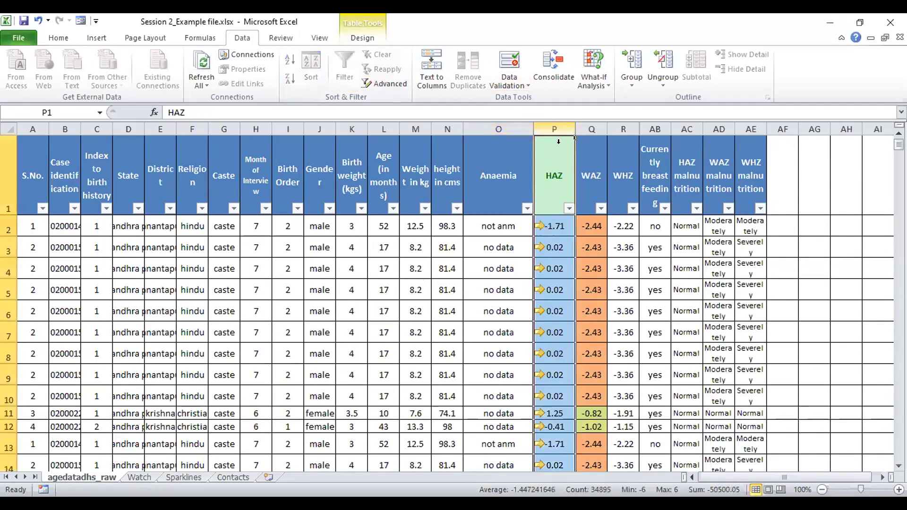
right_click(577, 211)
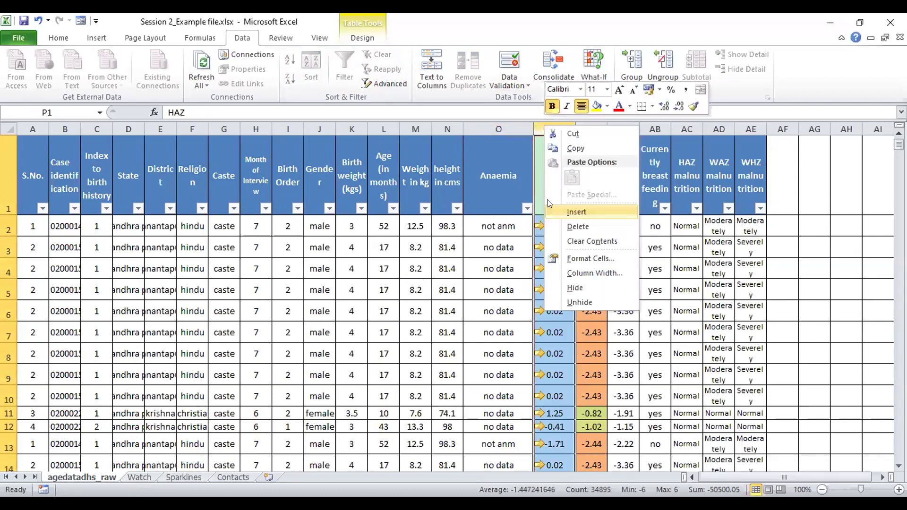
click(562, 209)
Step: Copy the Anaemia header from O1 into P1 of the new column
text(An)
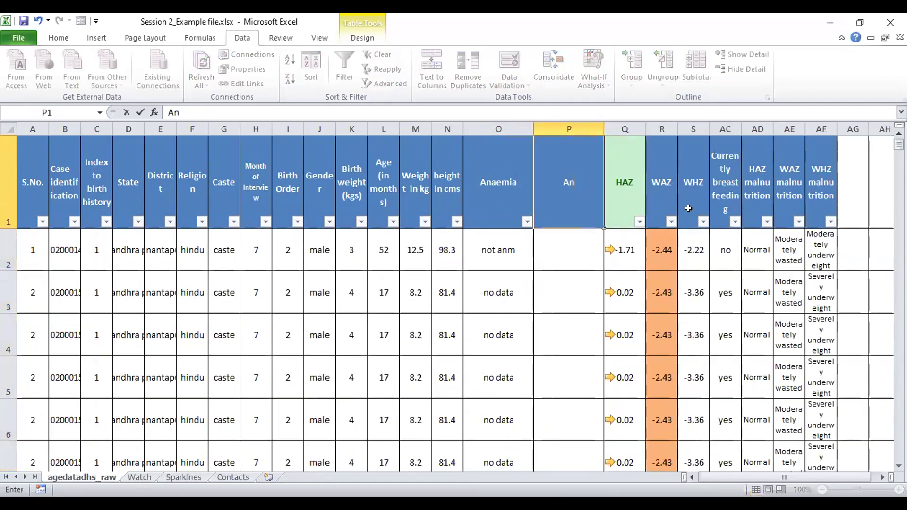
key(Escape)
key(Left)
key(ctrl+c)
key(Right)
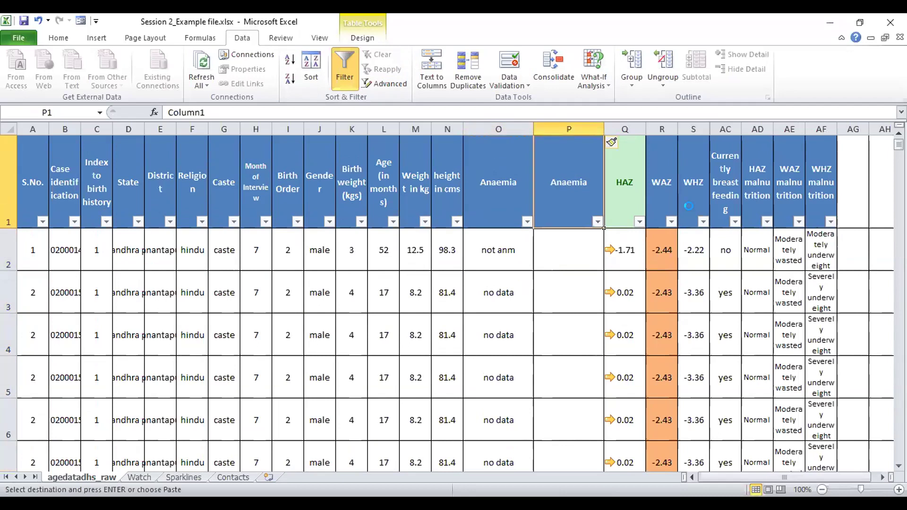
key(ctrl+v)
Step: Enter test values 'abcd' and 'asoknokcs' in P2:P3, then undo them
click(585, 251)
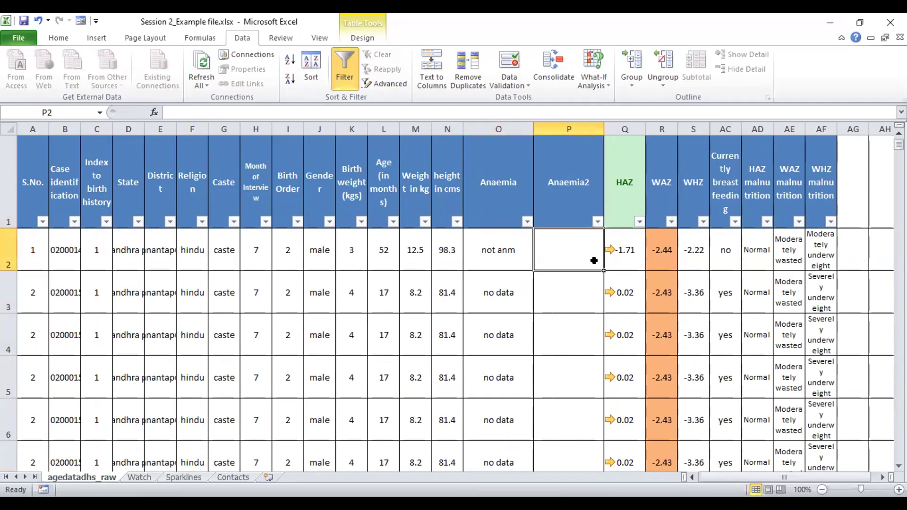
text(abcd)
key(Return)
text(asoknokcs)
key(Return)
click(580, 250)
key(shift+Down)
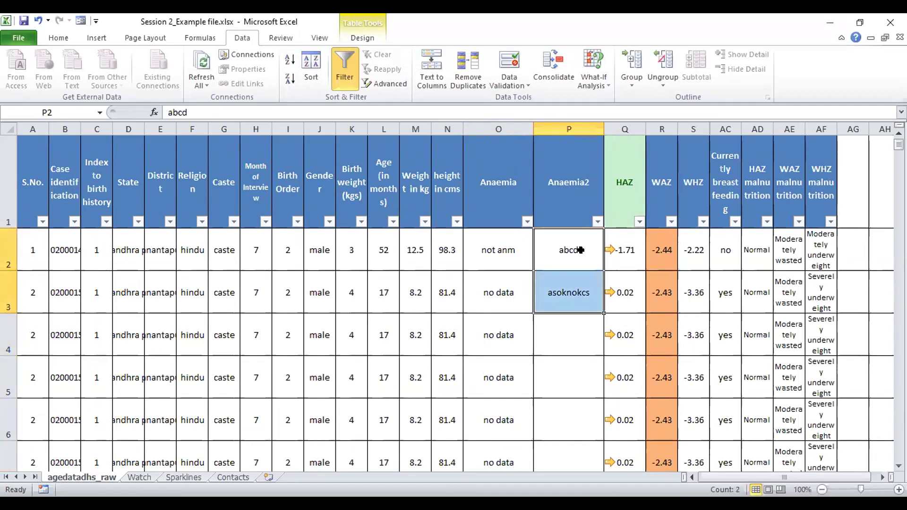
key(ctrl+z)
key(ctrl+z)
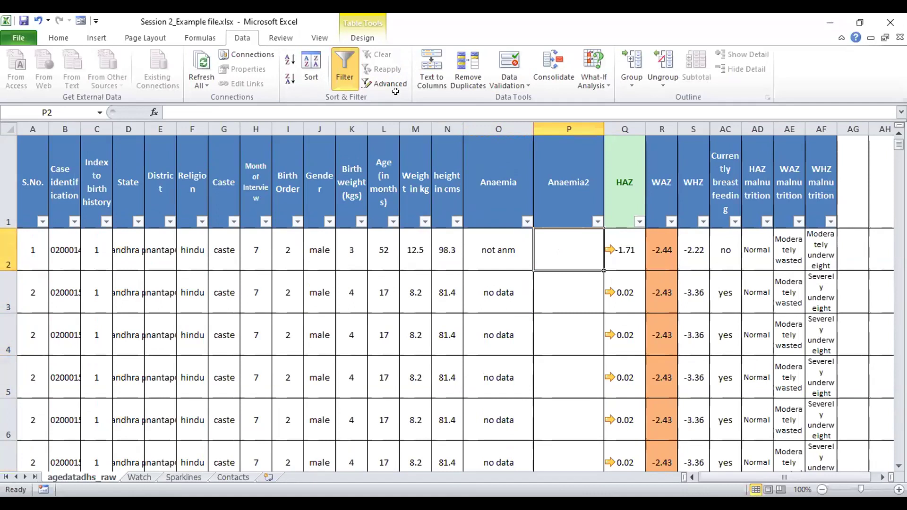
Step: Narrow column O (Anaemia) to width 12.14
drag(533, 129, 517, 137)
click(557, 224)
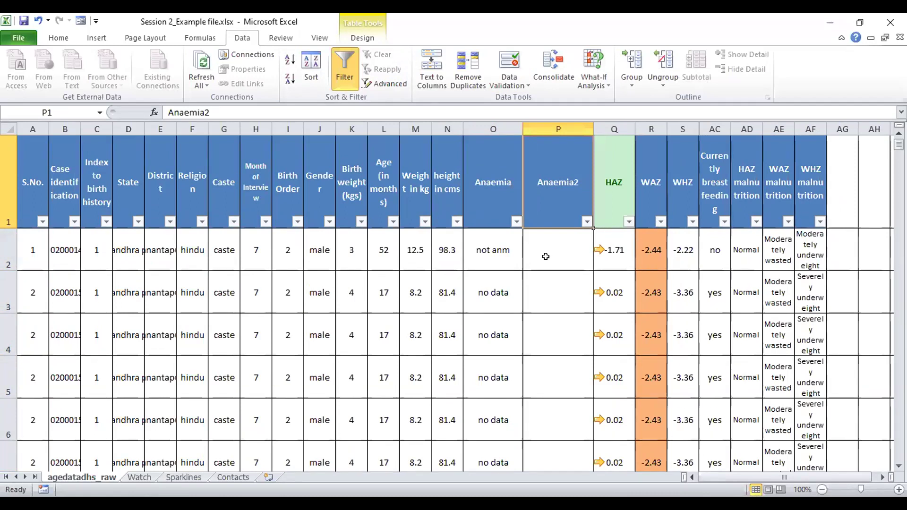
click(502, 202)
click(550, 202)
click(554, 249)
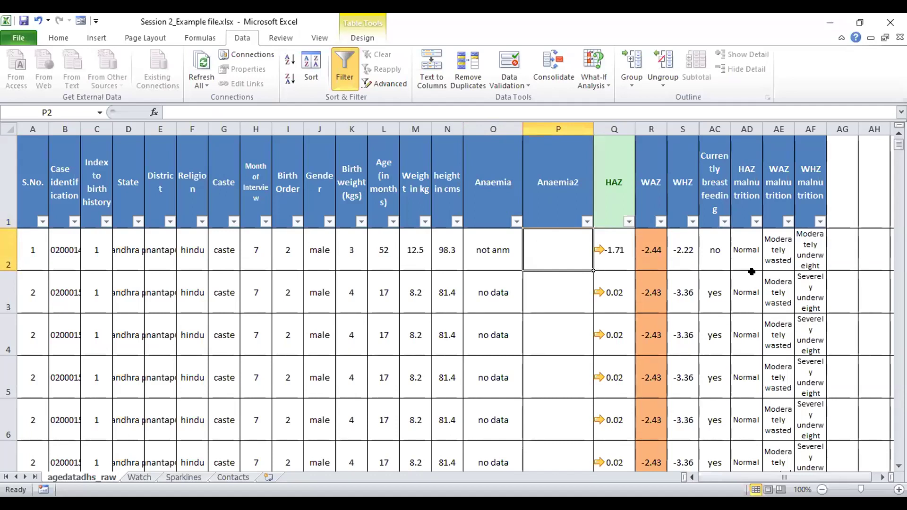
Step: Enter and then delete test values 'cytvyv' and 'nin' in P2:P3, leaving P2 selected
text(cytvyv)
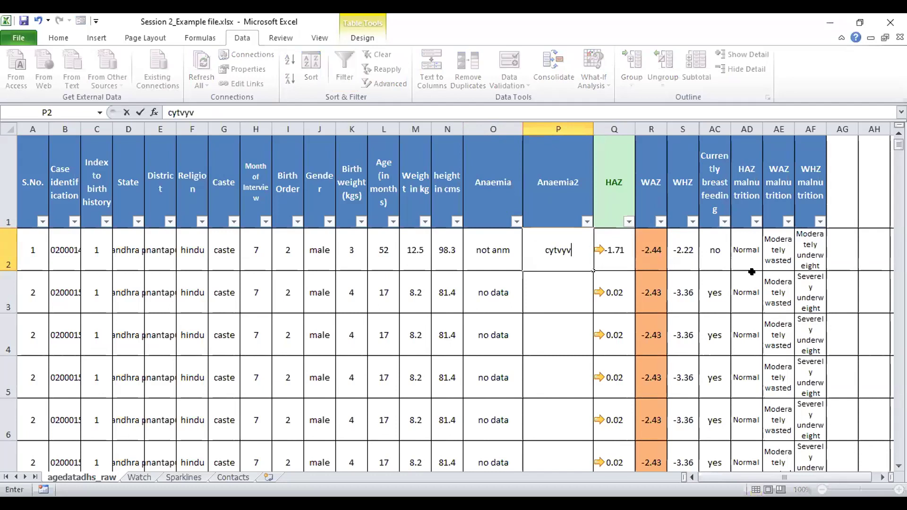
key(Return)
text(nin)
key(Return)
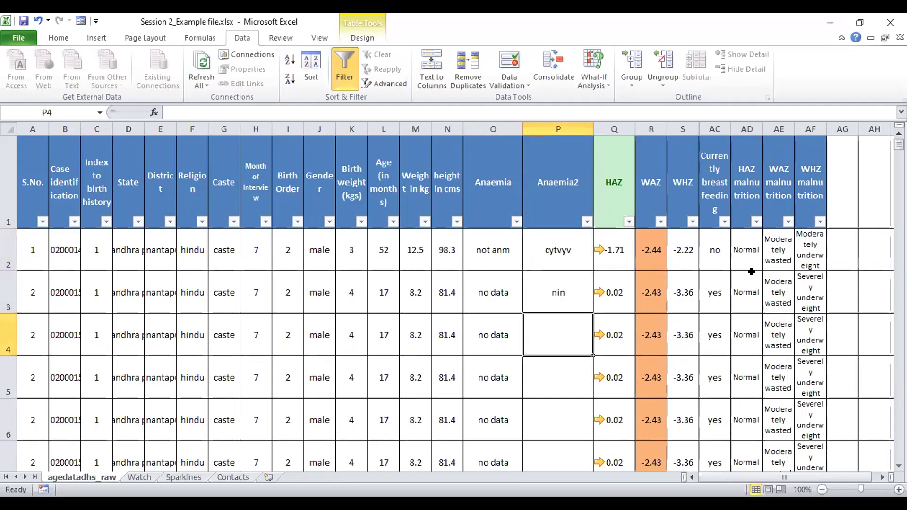
key(Up)
key(Delete)
key(Up)
key(Delete)
click(516, 255)
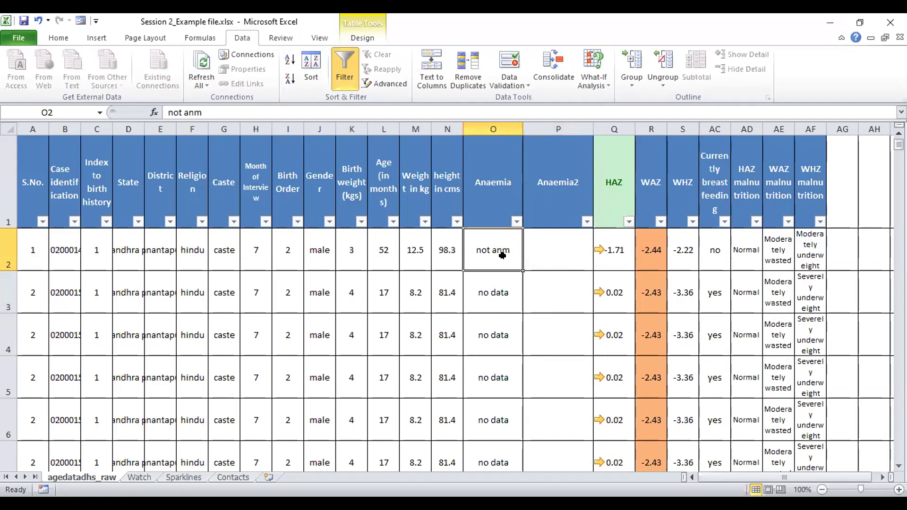
click(548, 252)
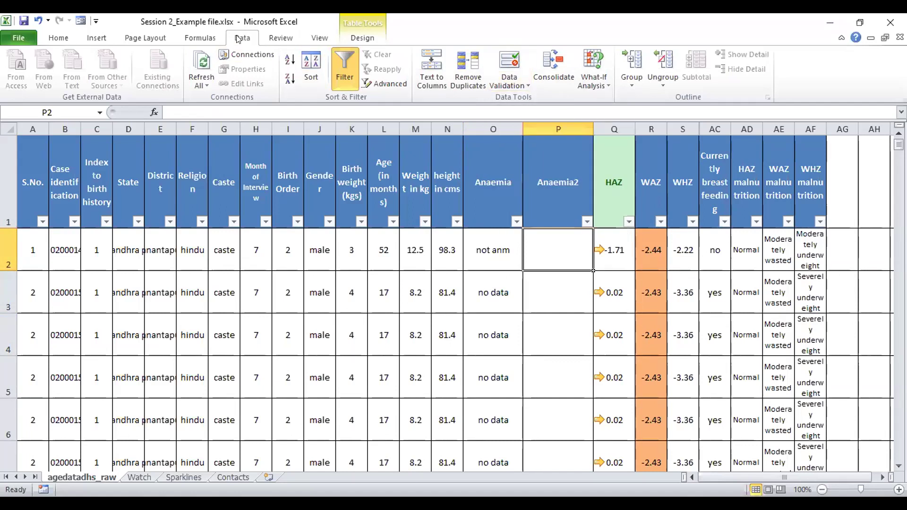
Step: Give P2 a List validation with source Not anaemic, mild, moderate, severe, no data
click(519, 86)
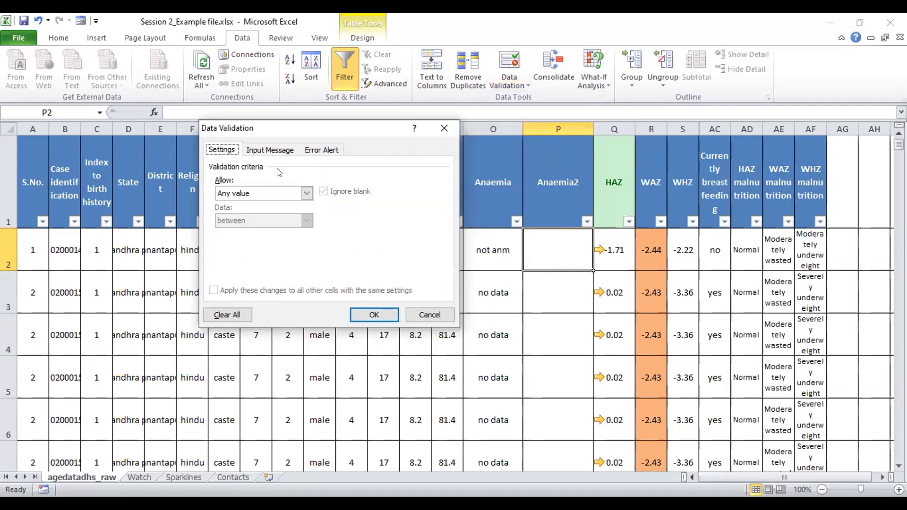
click(278, 193)
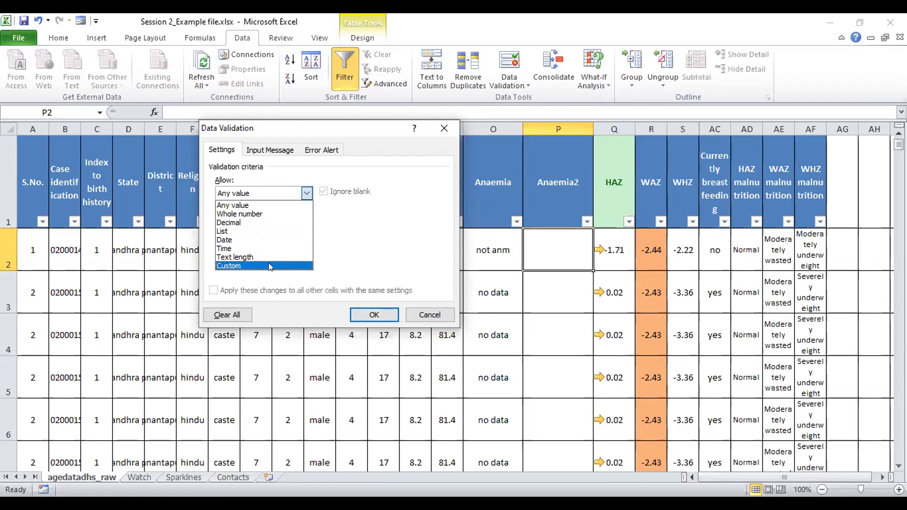
click(266, 232)
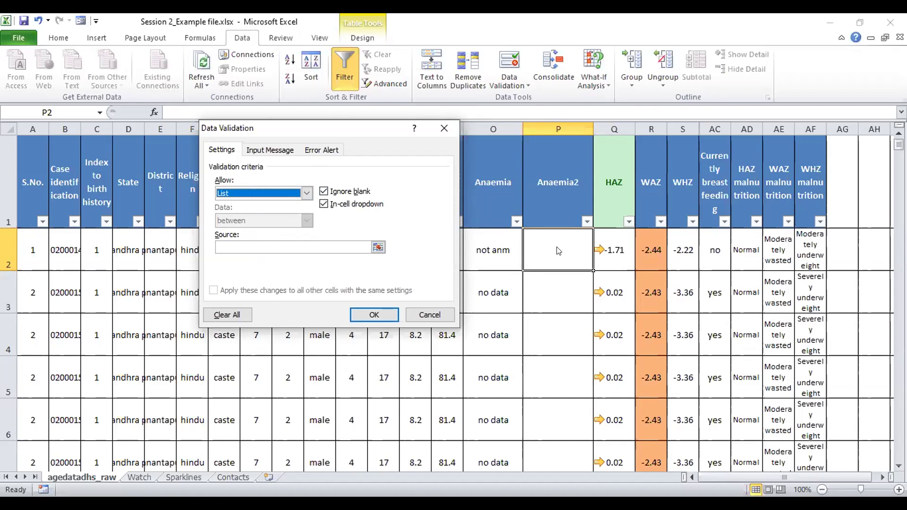
click(307, 244)
text(Not A)
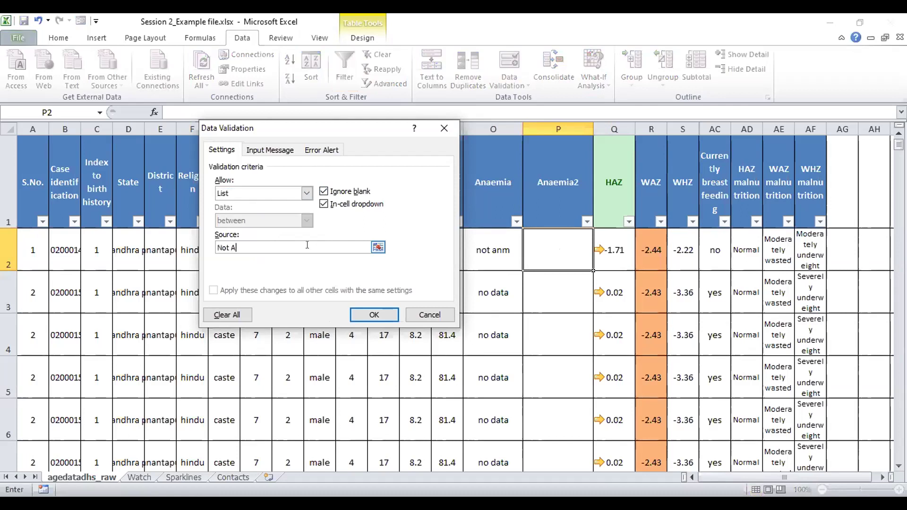
key(BackSpace)
text(anaemic, mild, moder)
text(ate, seve)
text(re, no data)
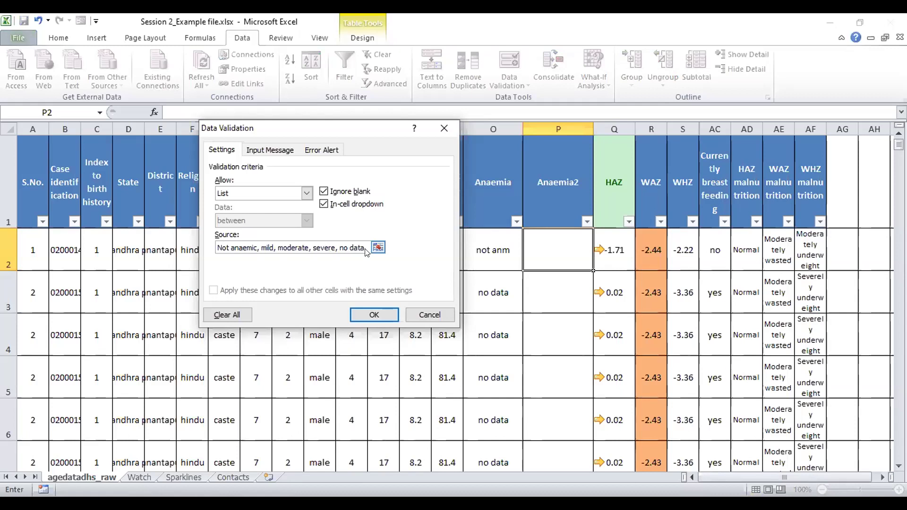
click(363, 315)
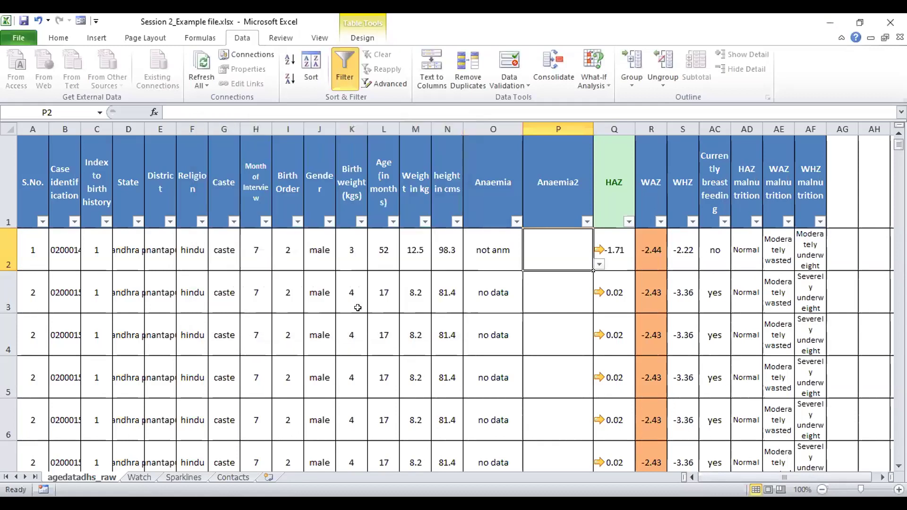
Step: Pick Not anaemic for P2 from its dropdown, replacing an initial mild choice
click(598, 265)
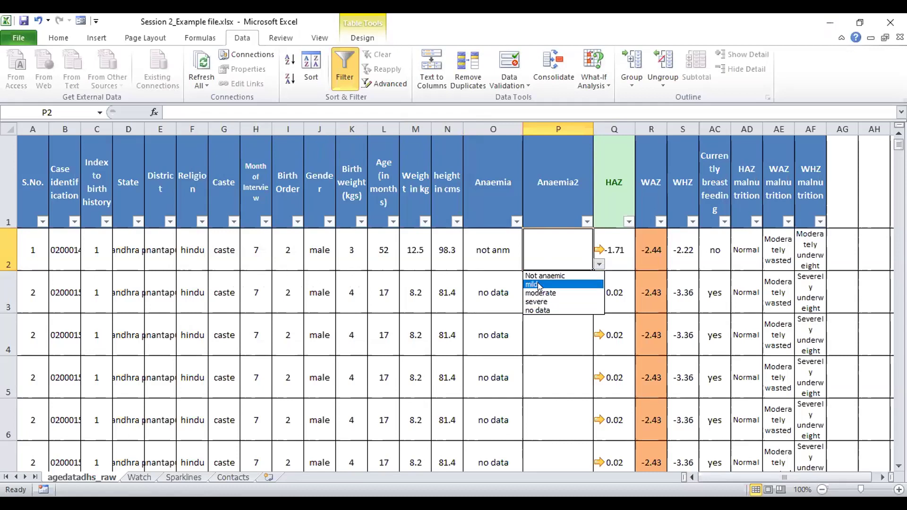
click(538, 284)
click(598, 265)
click(538, 275)
click(543, 282)
click(550, 246)
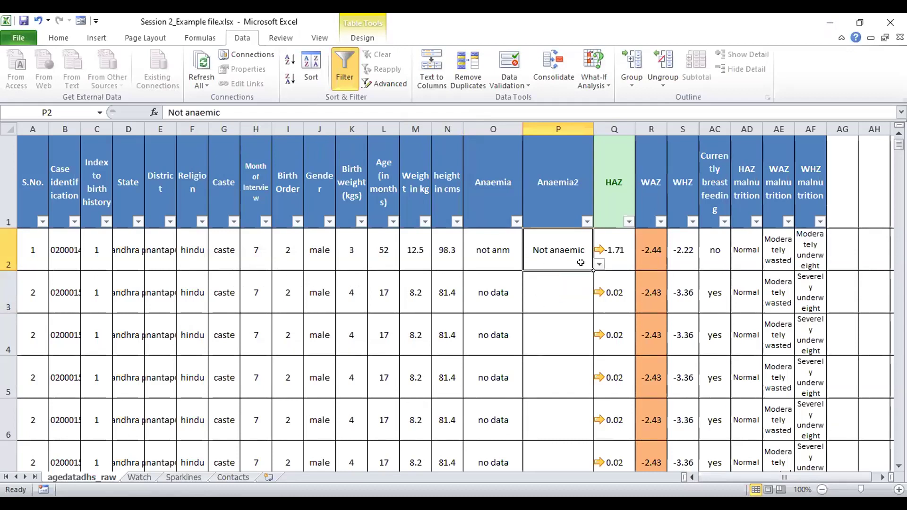
Step: Type ABC into P2 to confirm the rule rejects it, then dismiss the warning
text(BC)
key(BackSpace)
key(BackSpace)
text(ABC)
key(Return)
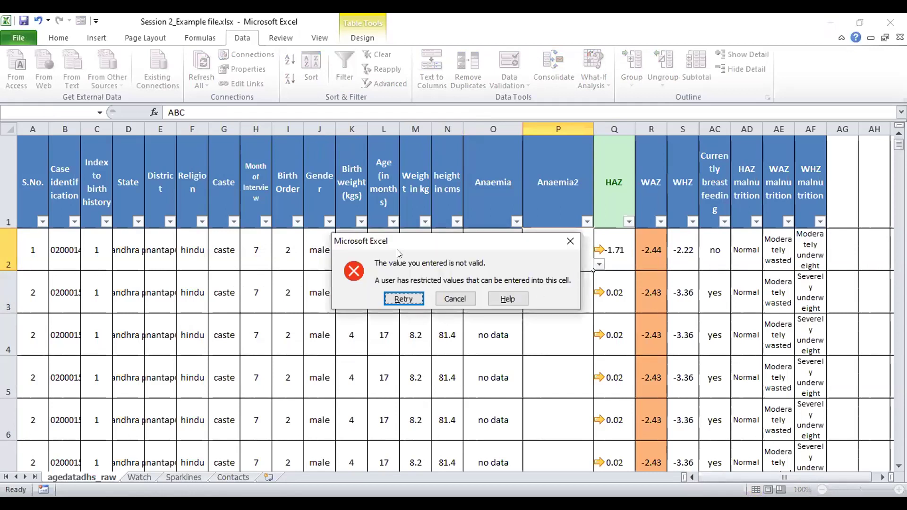
click(570, 242)
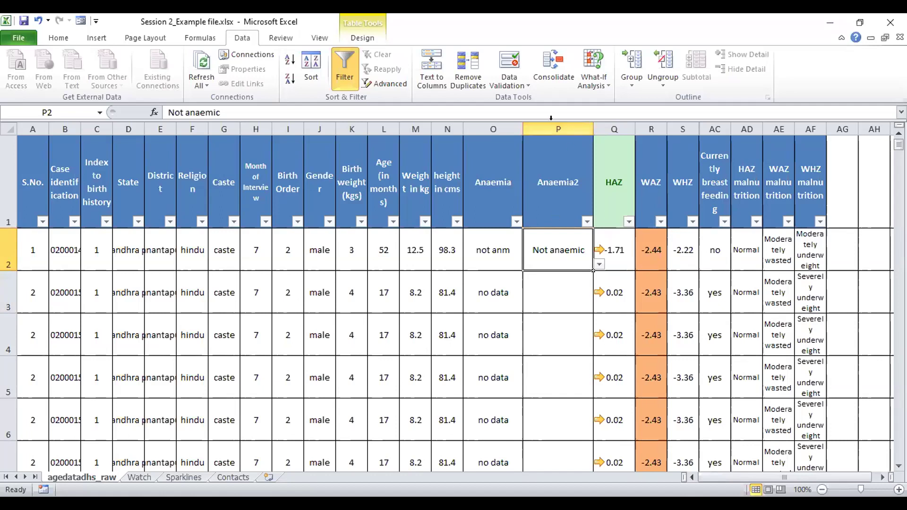
click(599, 265)
Step: Reopen P2's Data Validation settings, try the Date and Whole number types, then cancel
click(588, 276)
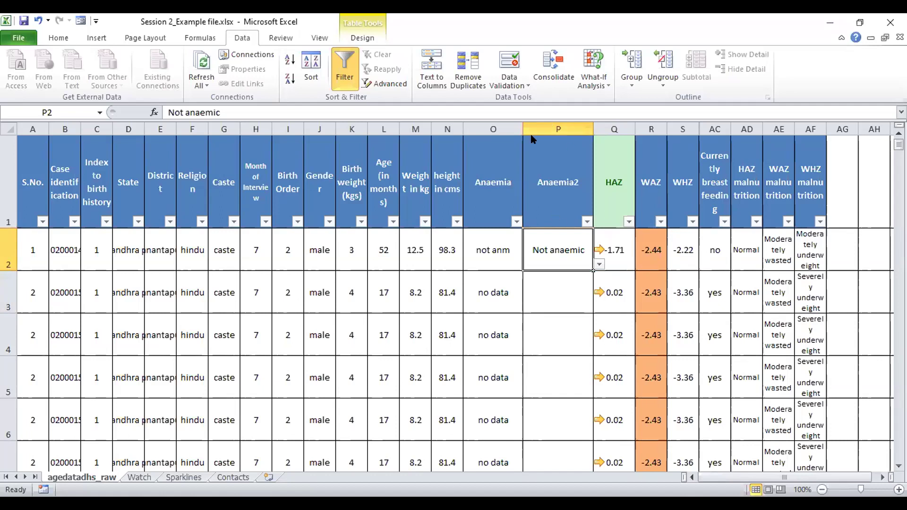
click(512, 85)
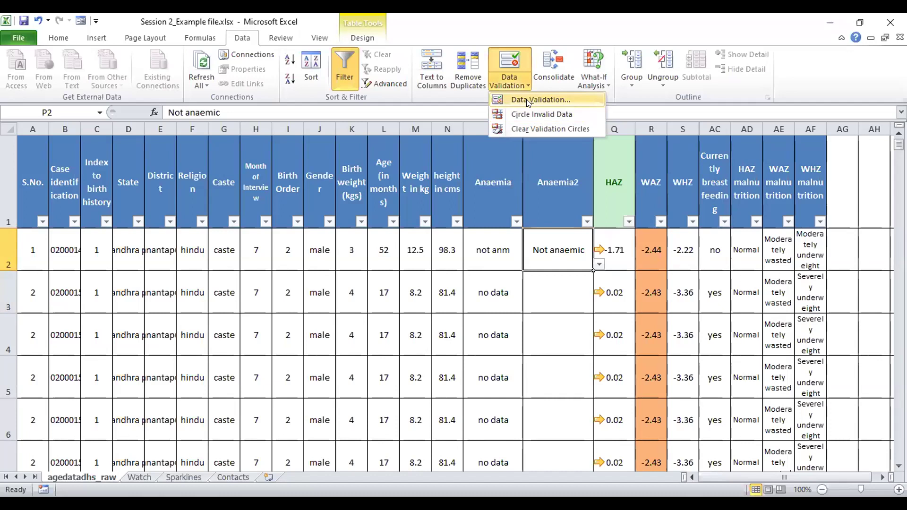
click(528, 100)
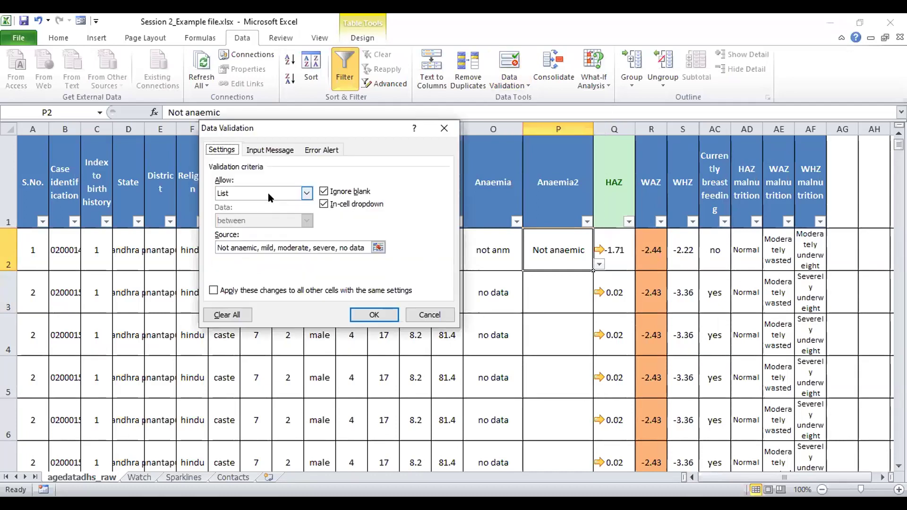
click(267, 192)
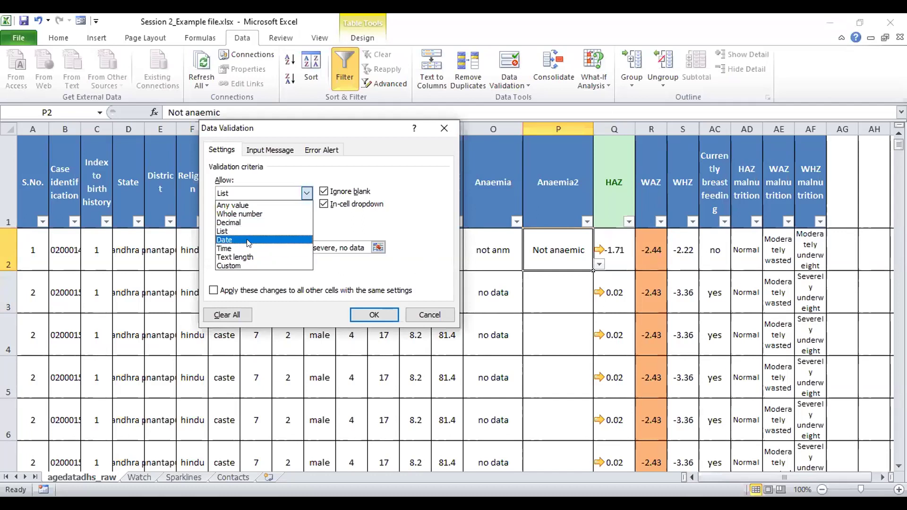
click(247, 240)
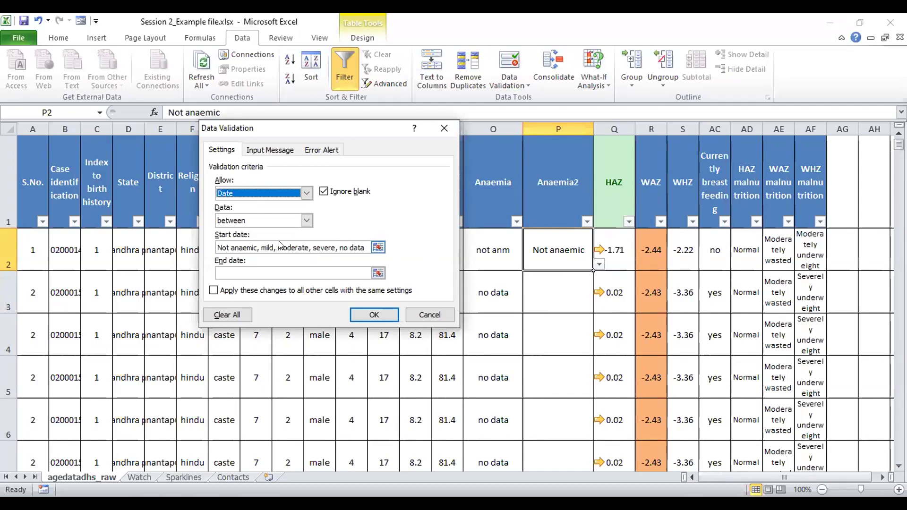
click(261, 220)
click(268, 218)
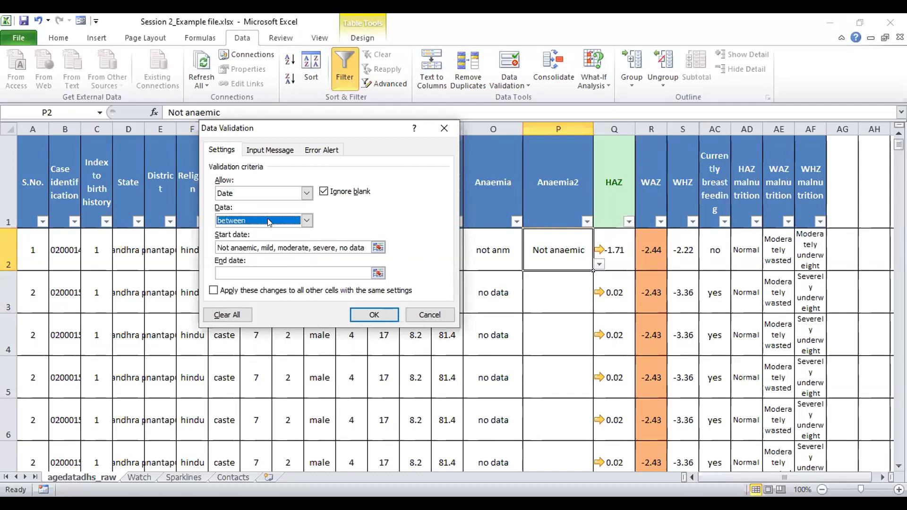
click(307, 192)
click(260, 213)
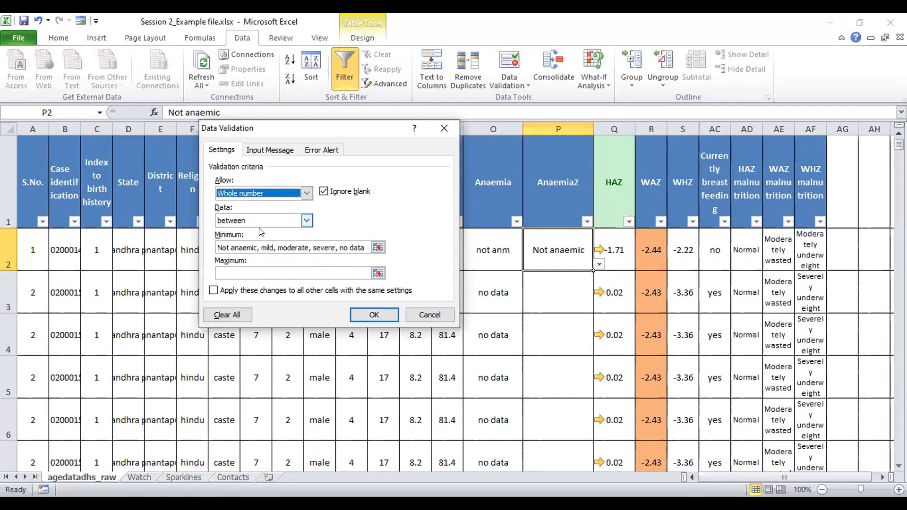
click(267, 221)
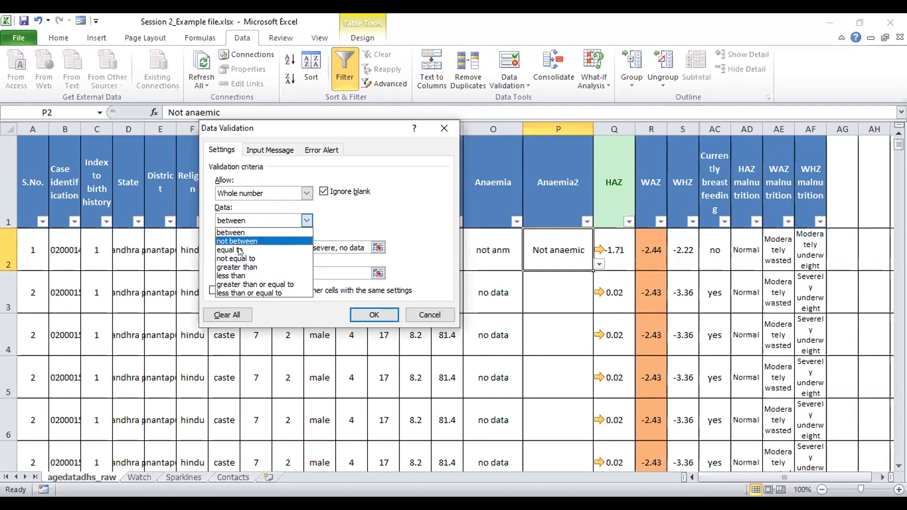
click(246, 232)
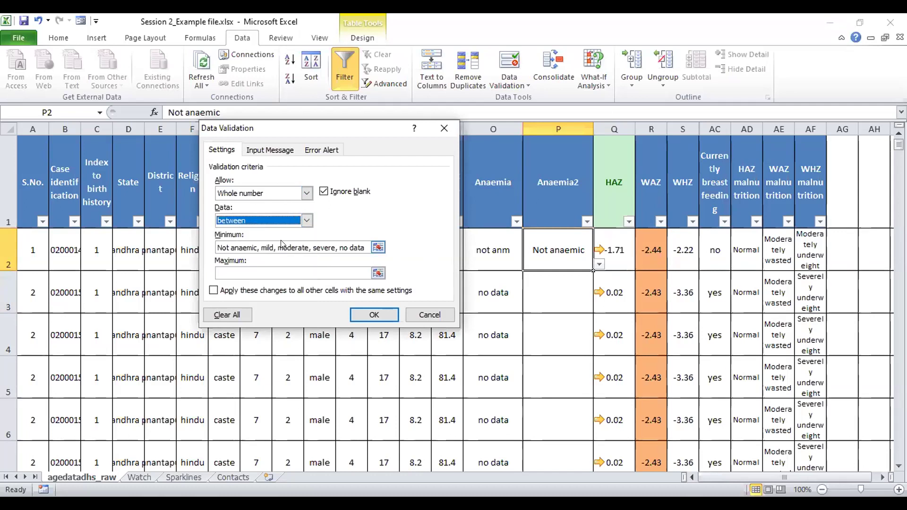
click(429, 315)
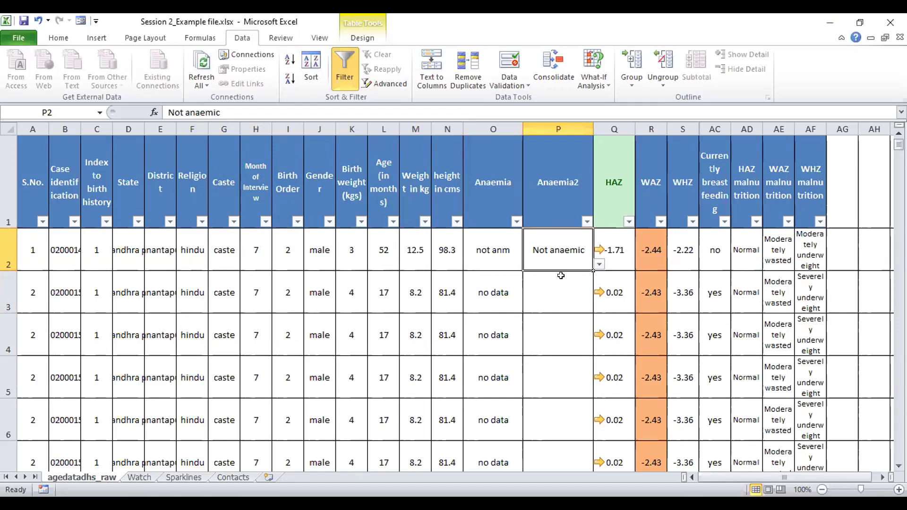
Step: Check P2's dropdown, delete and restore the Anaemia2 column, then select the whole Anaemia column
click(599, 264)
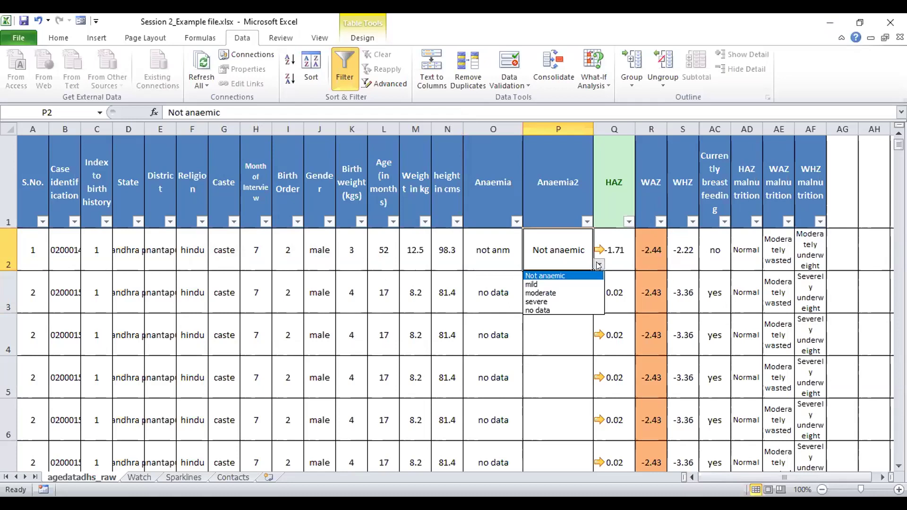
click(571, 253)
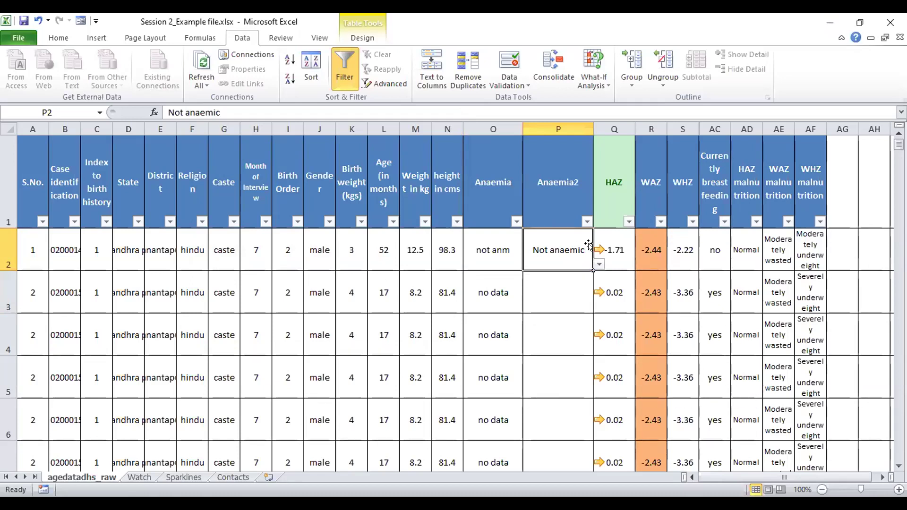
click(558, 125)
right_click(563, 130)
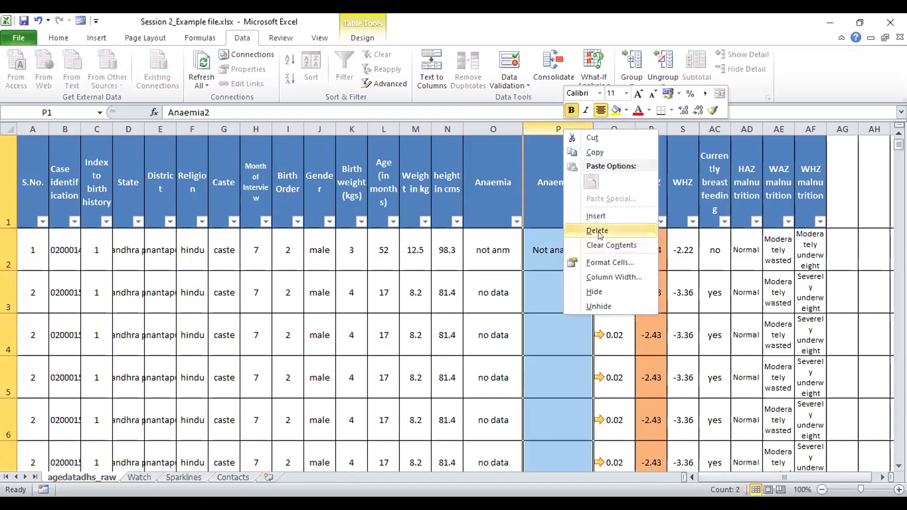
click(597, 231)
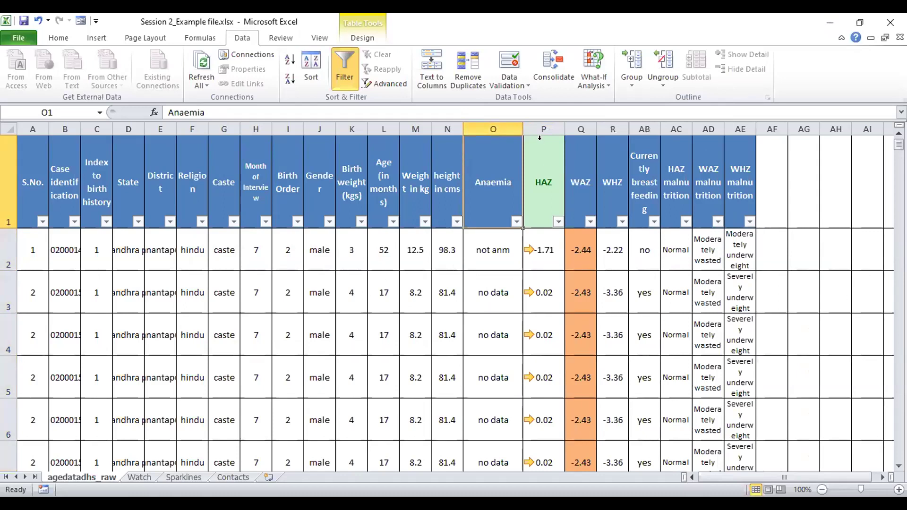
key(ctrl+z)
click(493, 255)
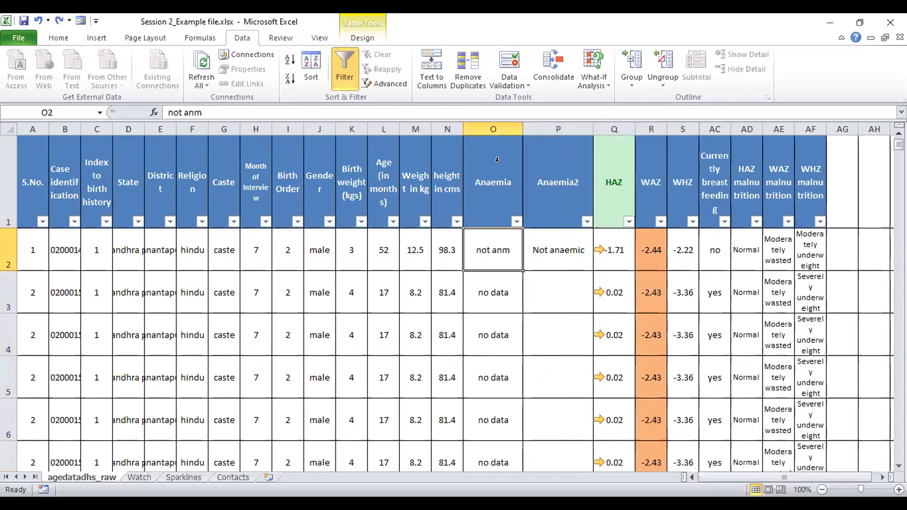
click(494, 129)
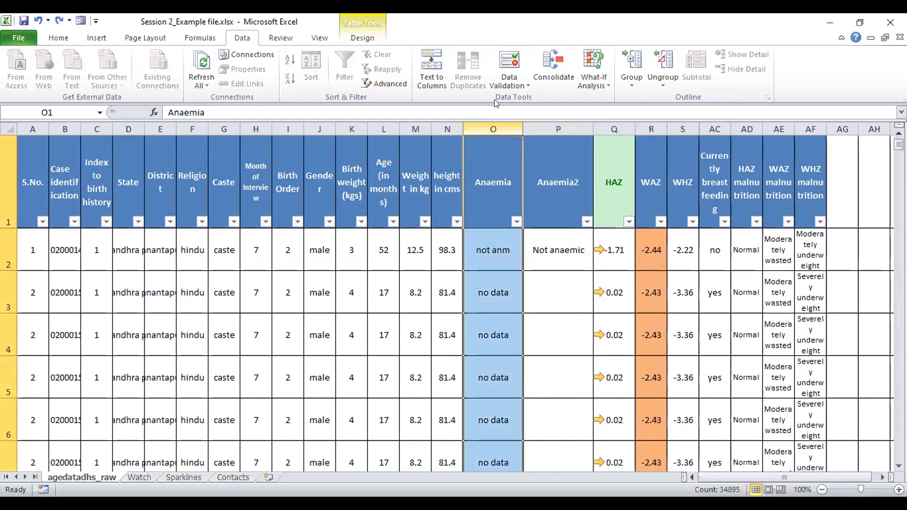
Step: Set a List validation on column O with source no data, mild, moderate, severe, not anaemic
click(512, 83)
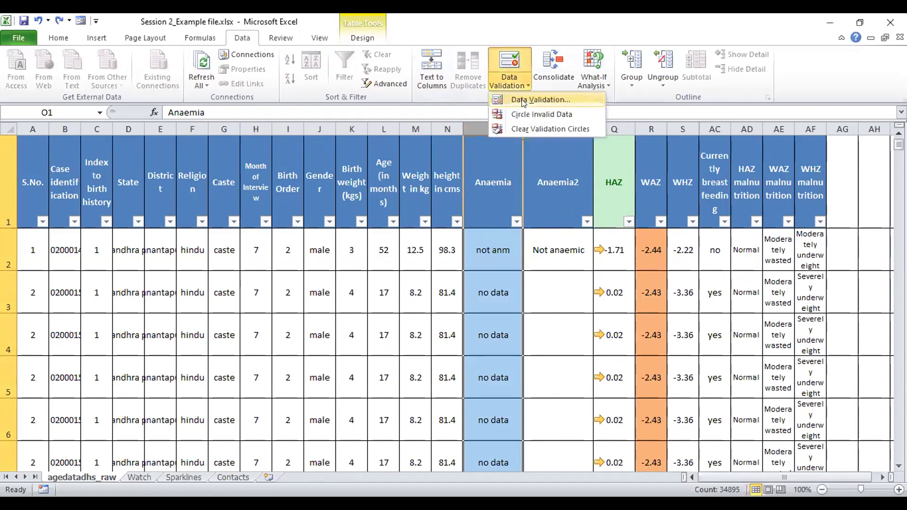
click(534, 96)
click(219, 189)
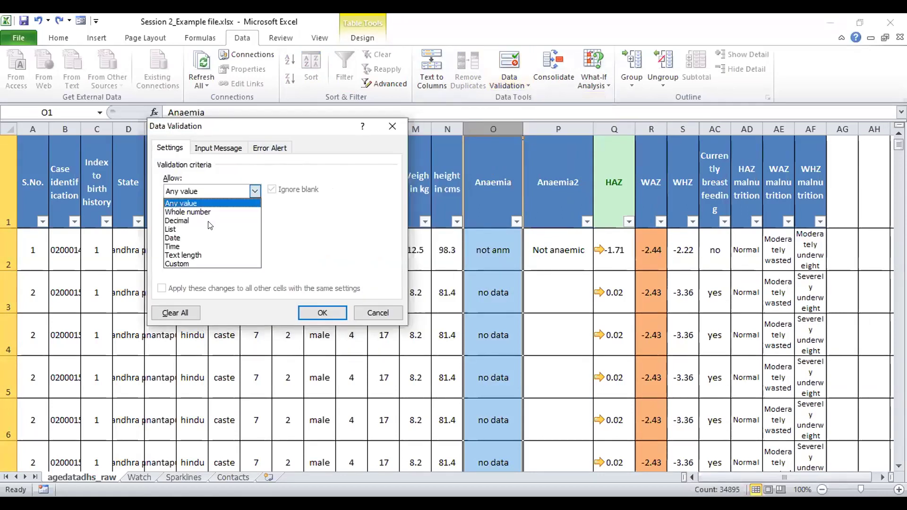
click(189, 226)
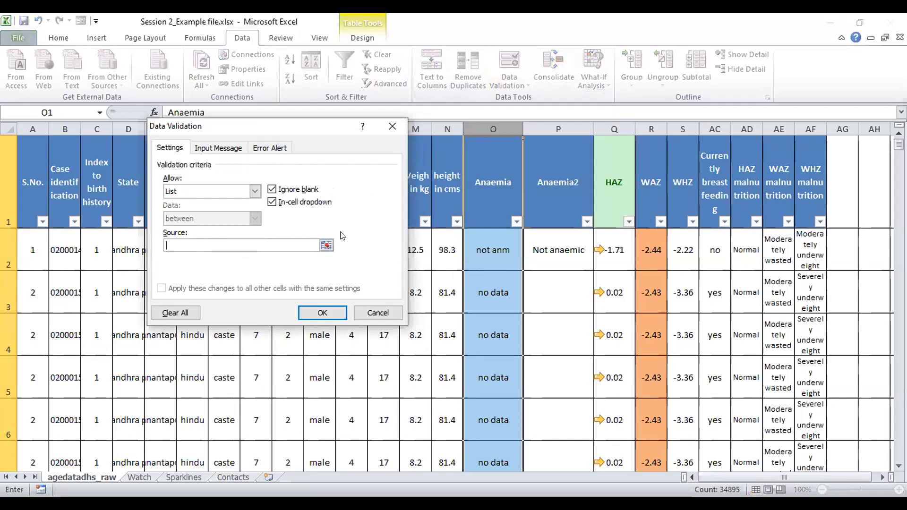
text(NO DAT)
key(BackSpace)
key(BackSpace)
key(BackSpace)
text(data, mild, )
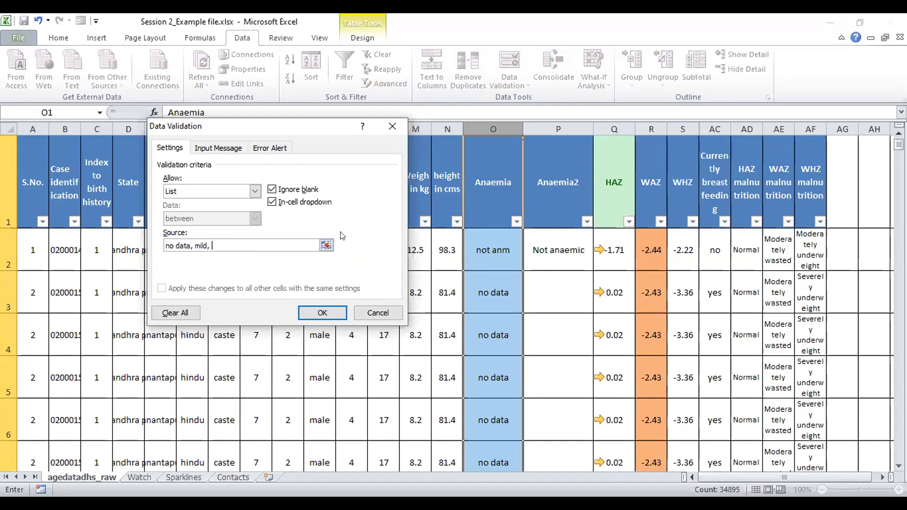
text(moderate, se)
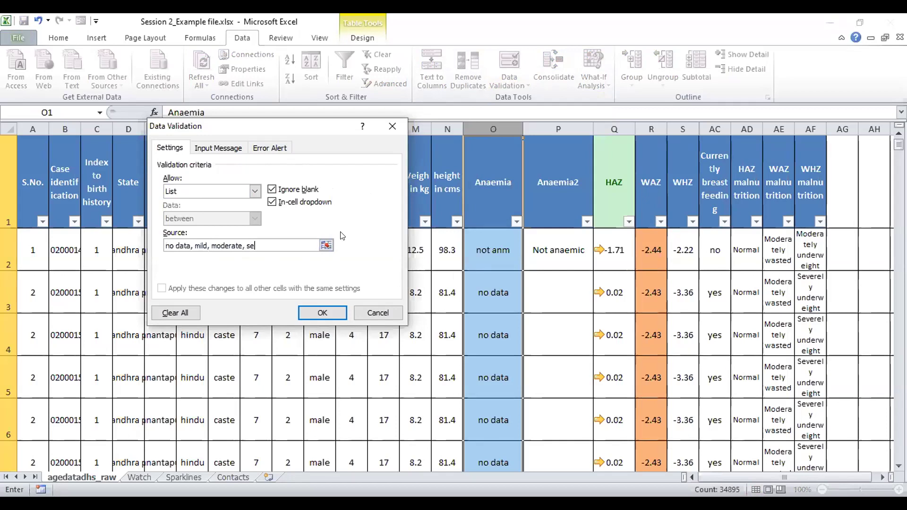
text(vere, not anaemic)
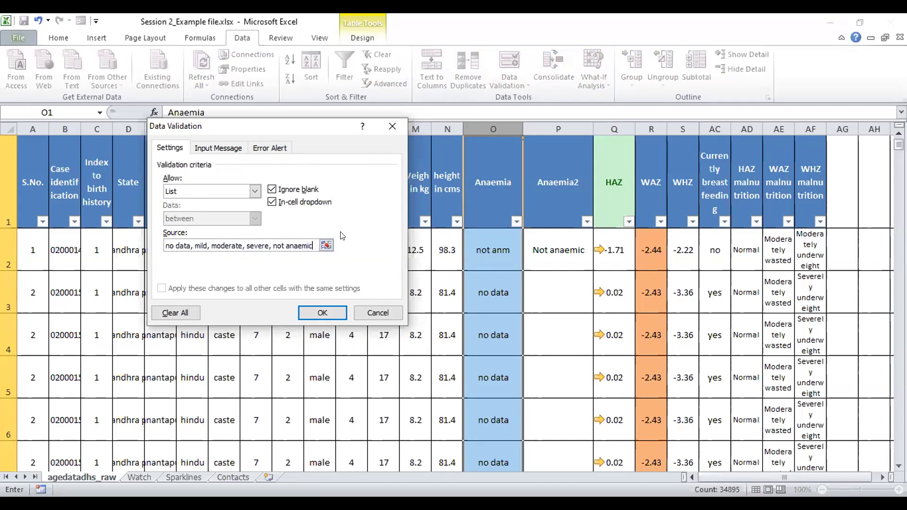
key(Return)
click(494, 213)
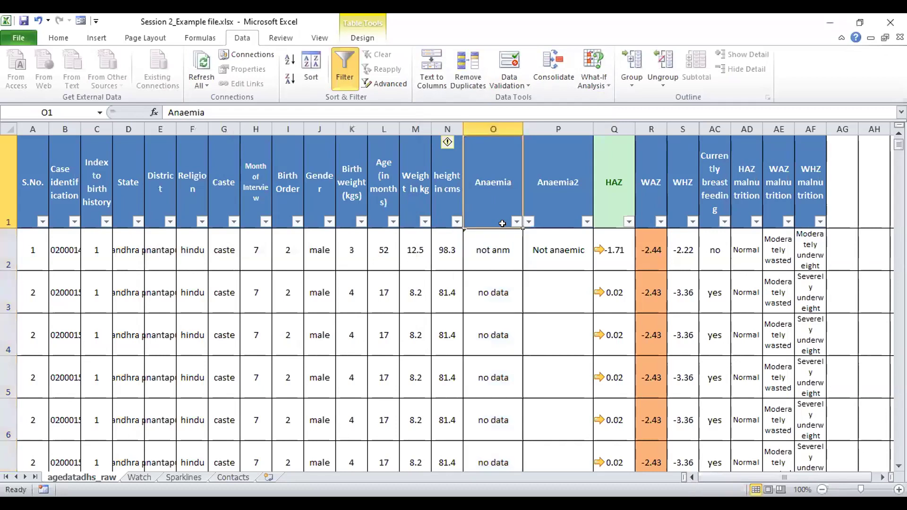
Step: Select the Anaemia column O and circle its invalid entries in red
click(491, 129)
click(509, 82)
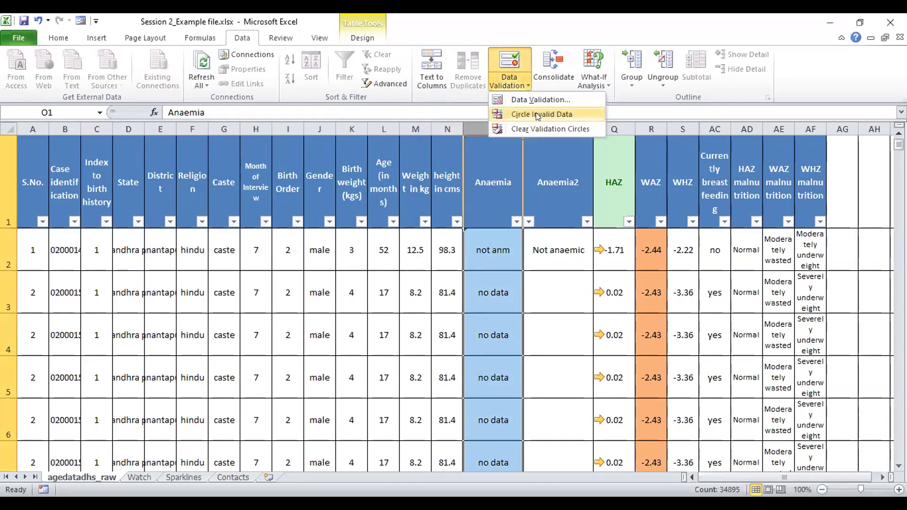
click(493, 209)
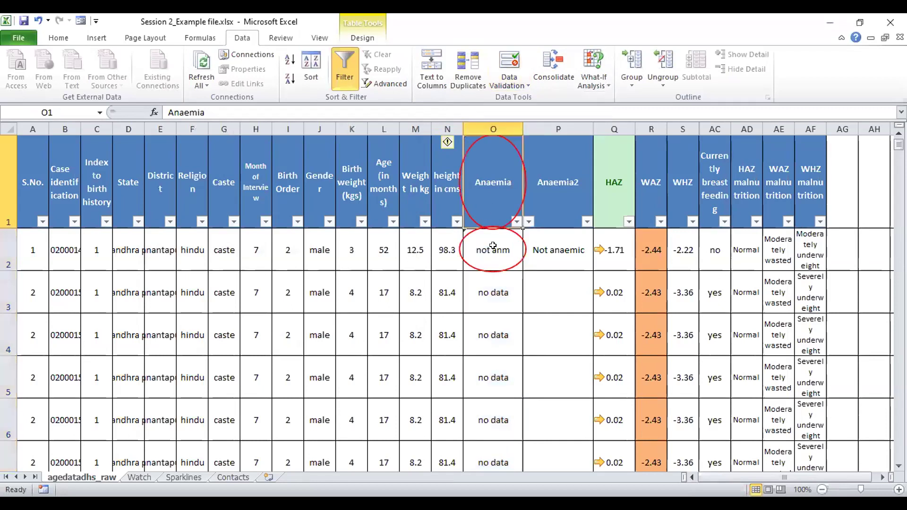
key(alt+a)
key(v)
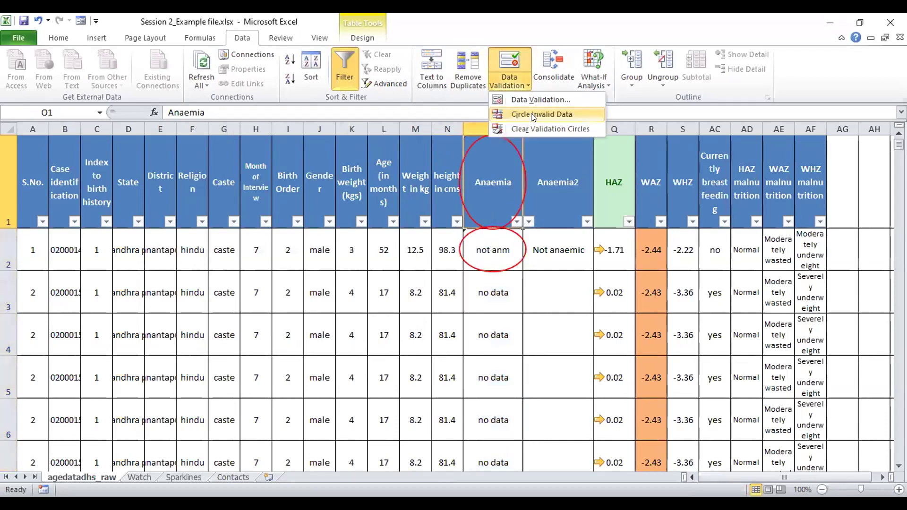
click(500, 184)
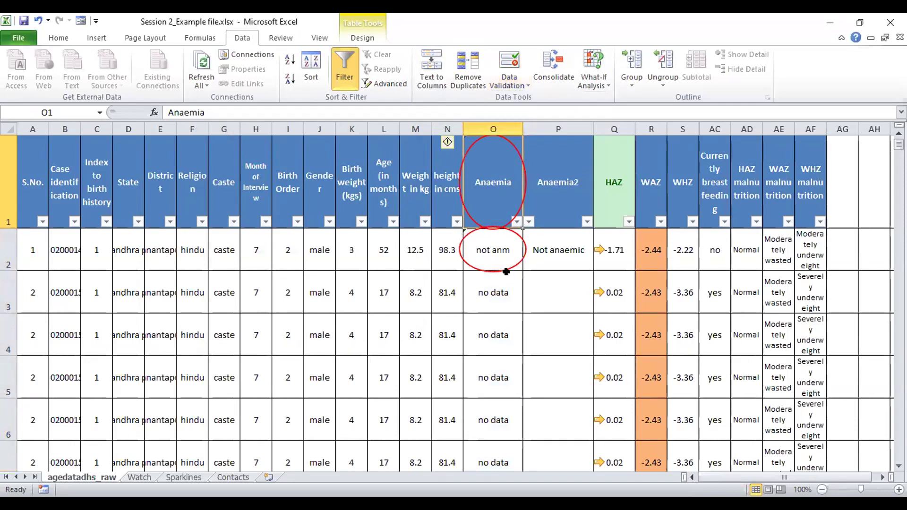
Step: Inspect the circled O2 and O3 entries and the Anaemia filter list, then select column Anaemia2
click(493, 296)
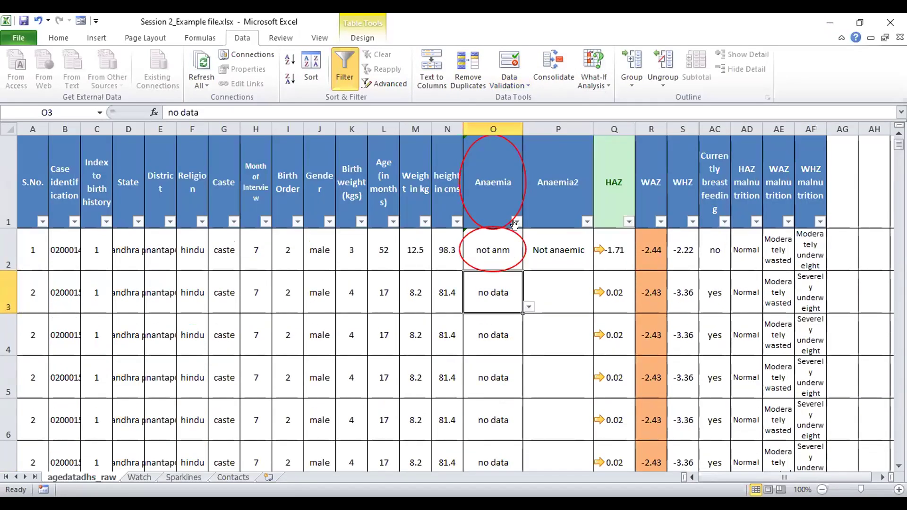
click(517, 222)
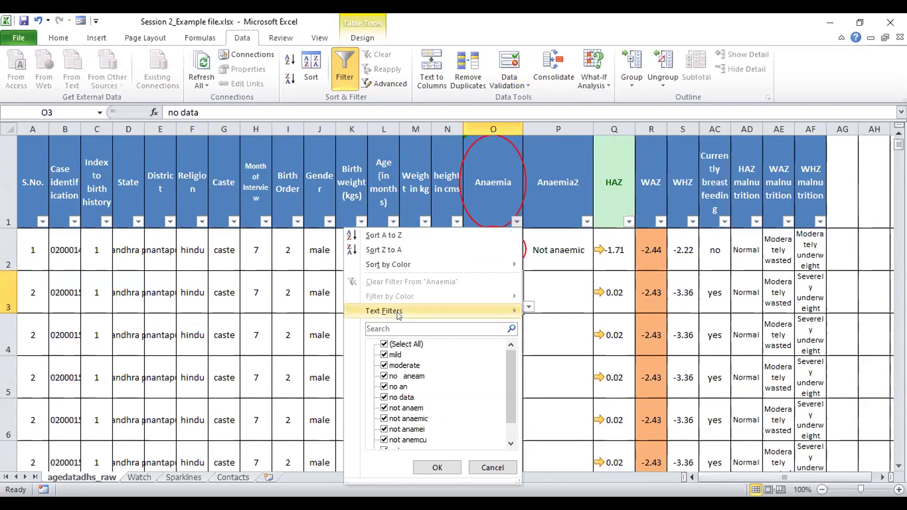
key(Escape)
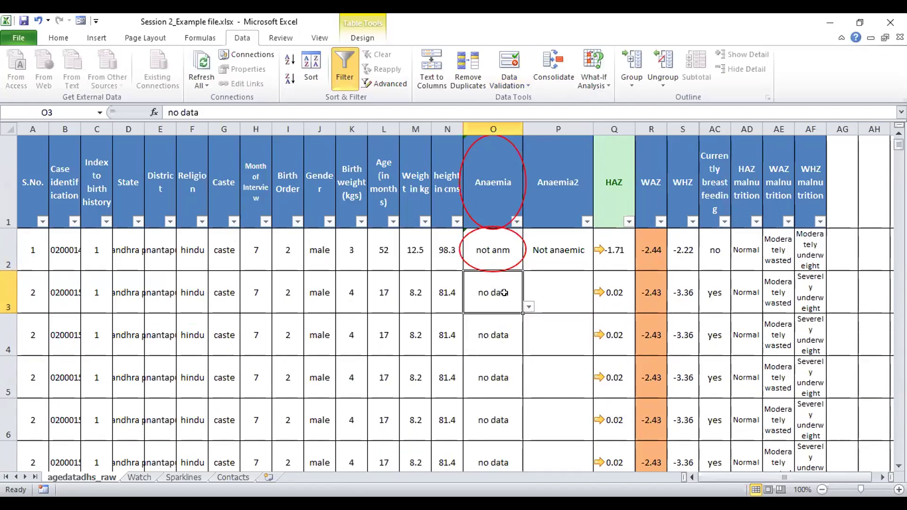
click(506, 233)
scroll(502, 369, down, 2)
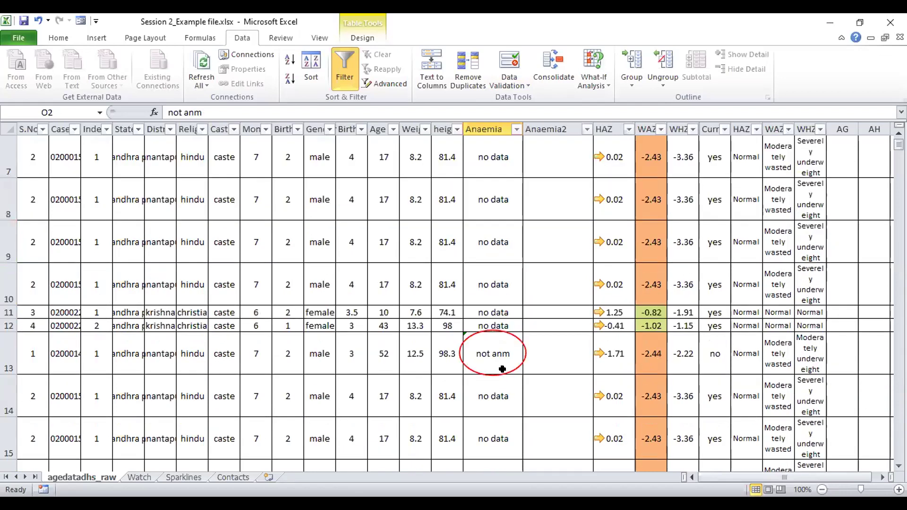
scroll(499, 368, down, 3)
scroll(500, 369, up, 2)
scroll(491, 239, up, 2)
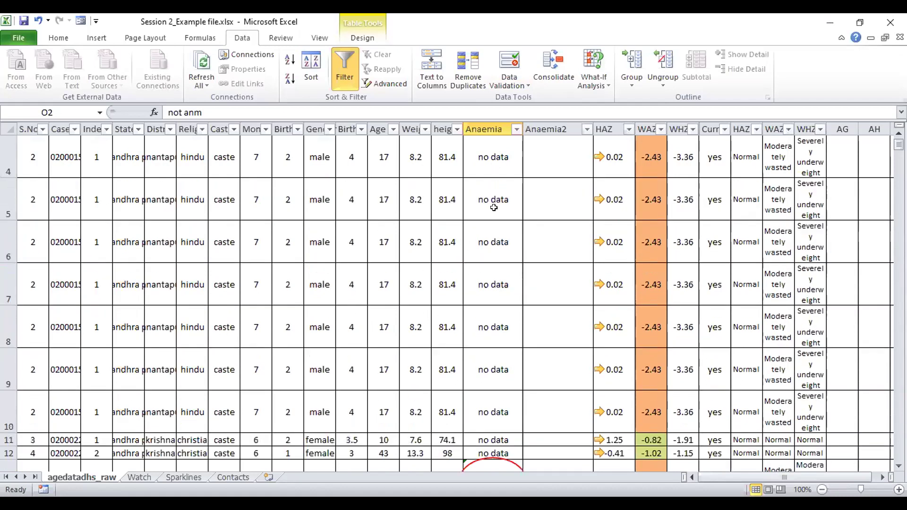
scroll(493, 208, up, 1)
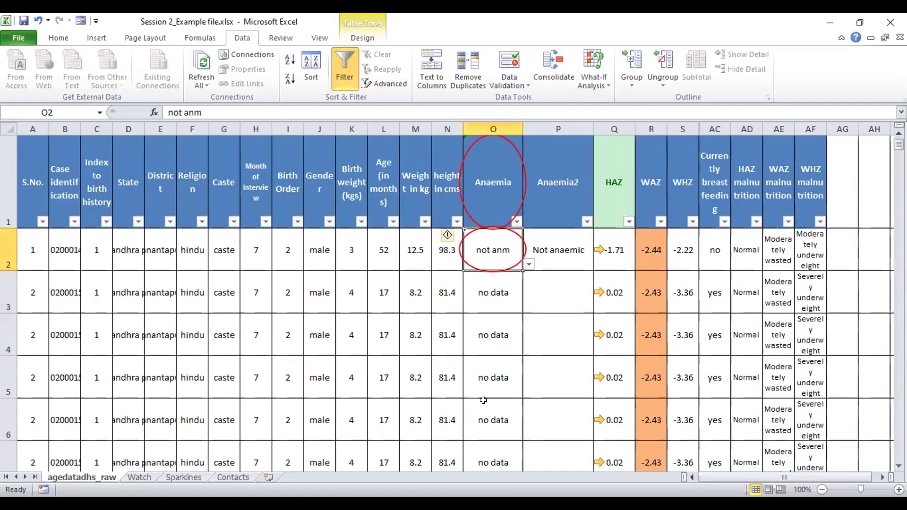
click(490, 123)
click(557, 249)
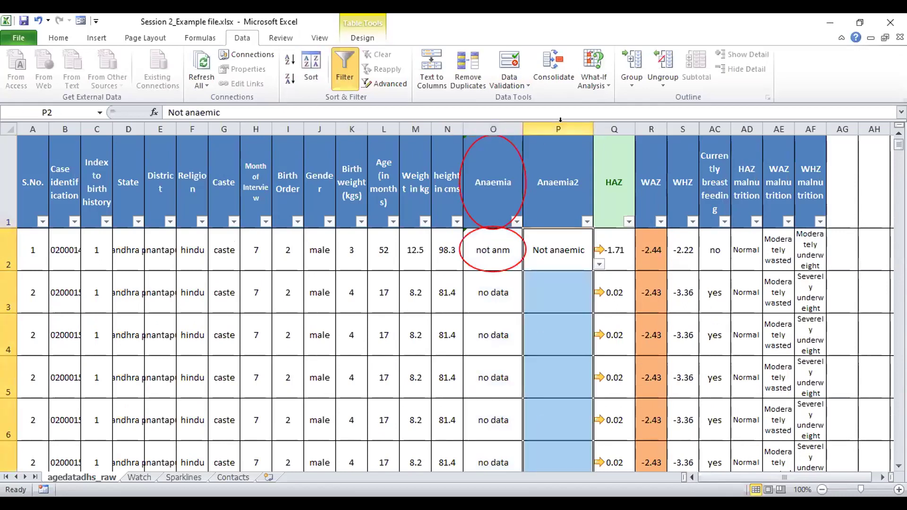
click(558, 128)
Step: Clear the red validation circles from the Anaemia header and not anm entries
click(546, 251)
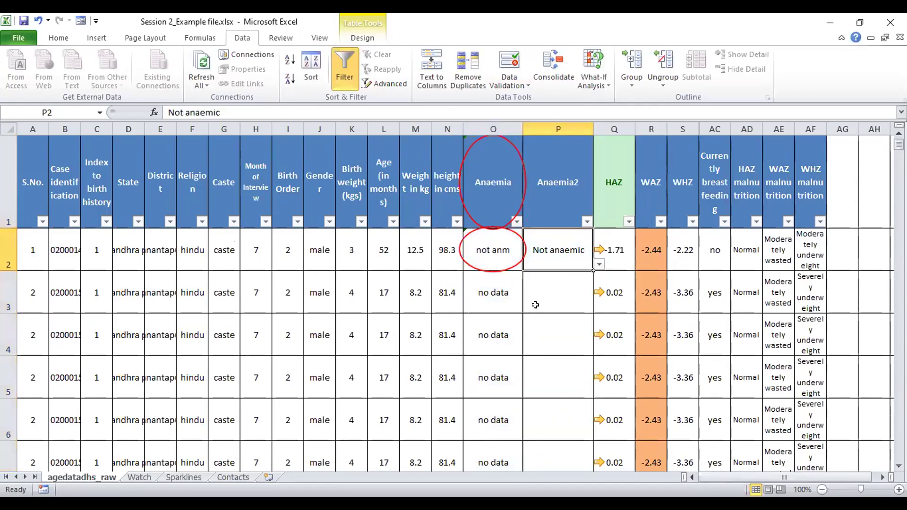
click(516, 85)
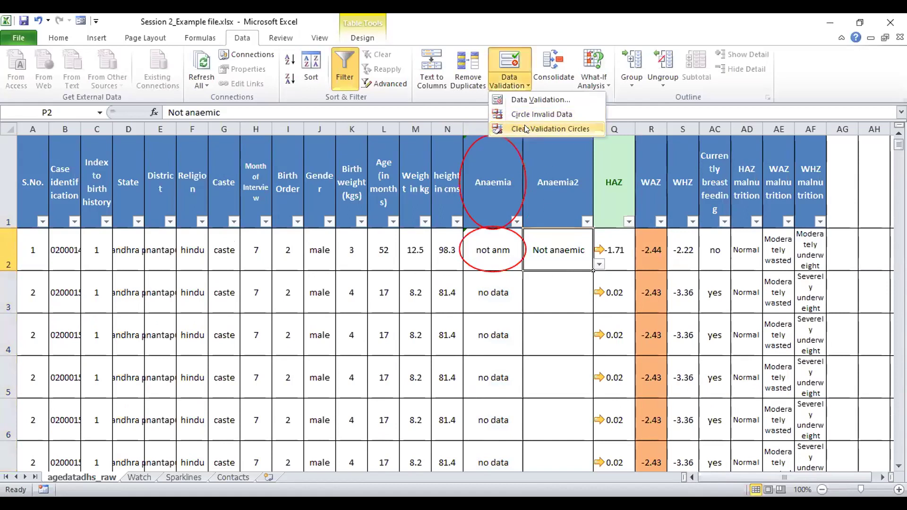
click(525, 128)
click(548, 157)
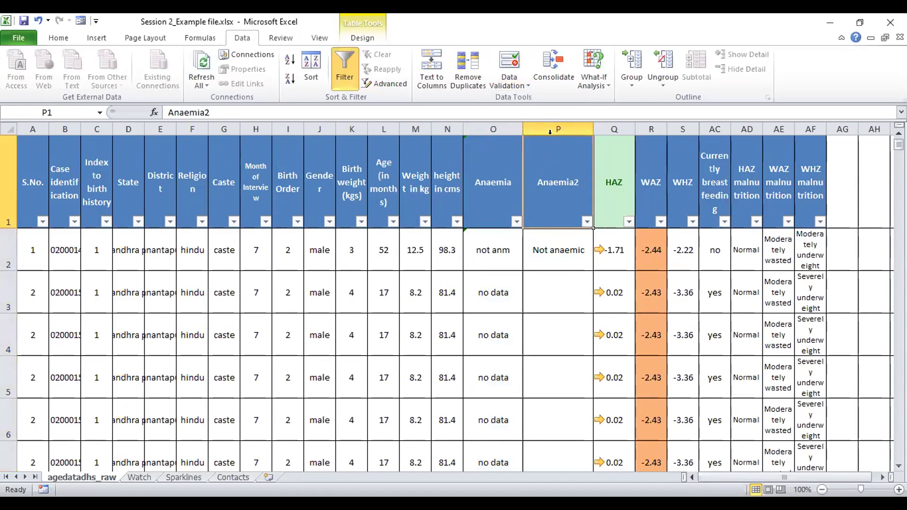
click(511, 85)
click(525, 116)
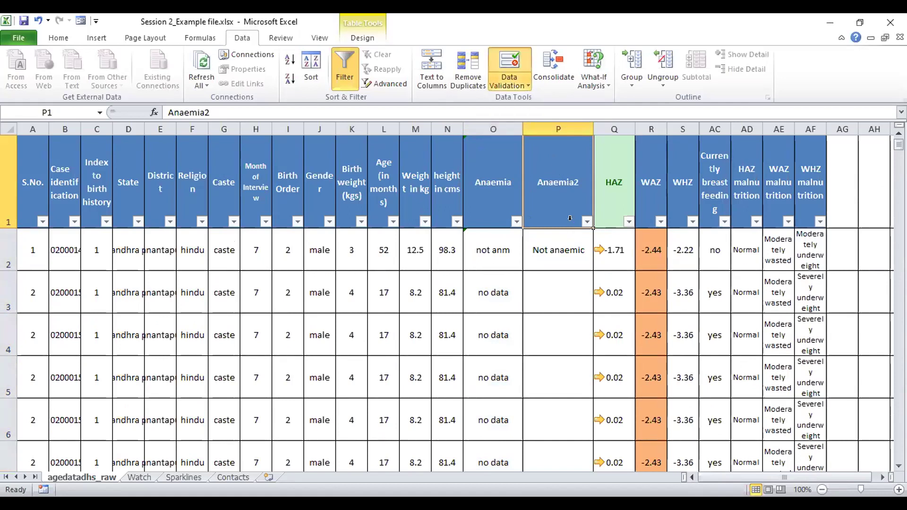
click(506, 86)
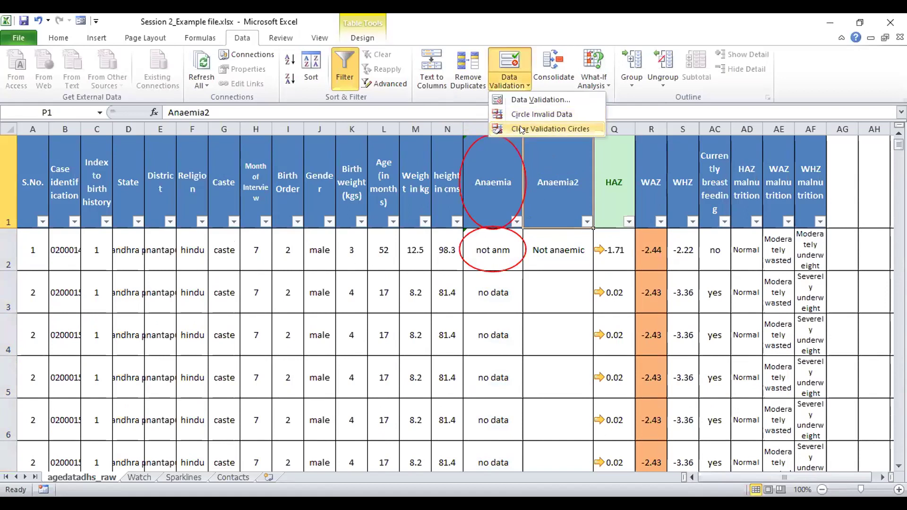
click(521, 129)
click(509, 80)
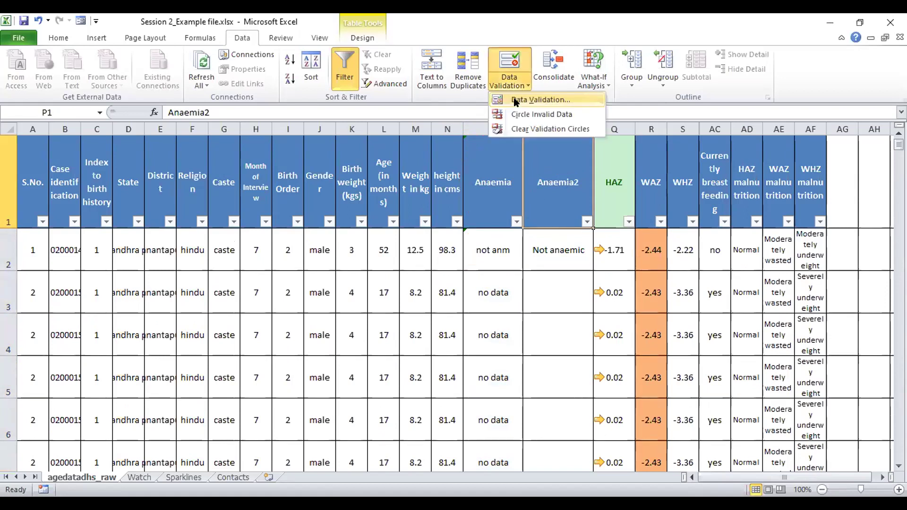
click(515, 100)
click(326, 315)
Step: Delete the Anaemia2 column so HAZ shifts into column P
click(557, 249)
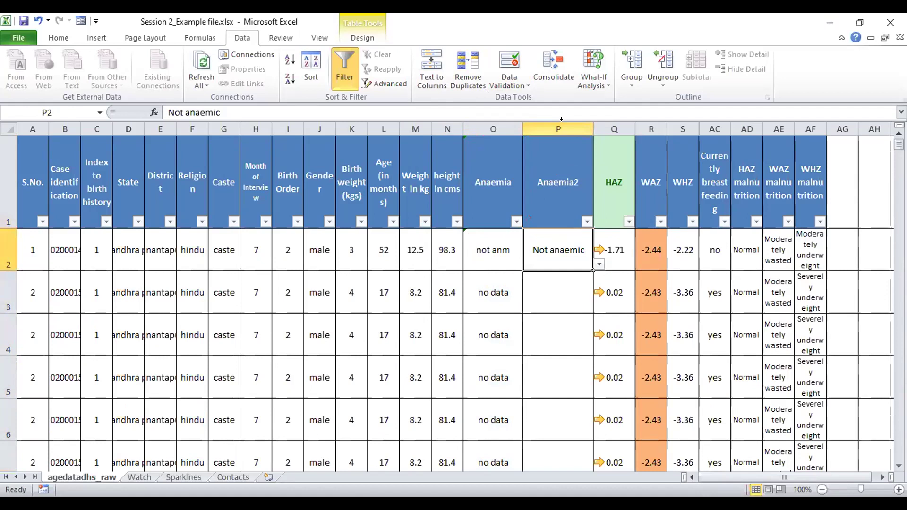
click(560, 121)
right_click(566, 127)
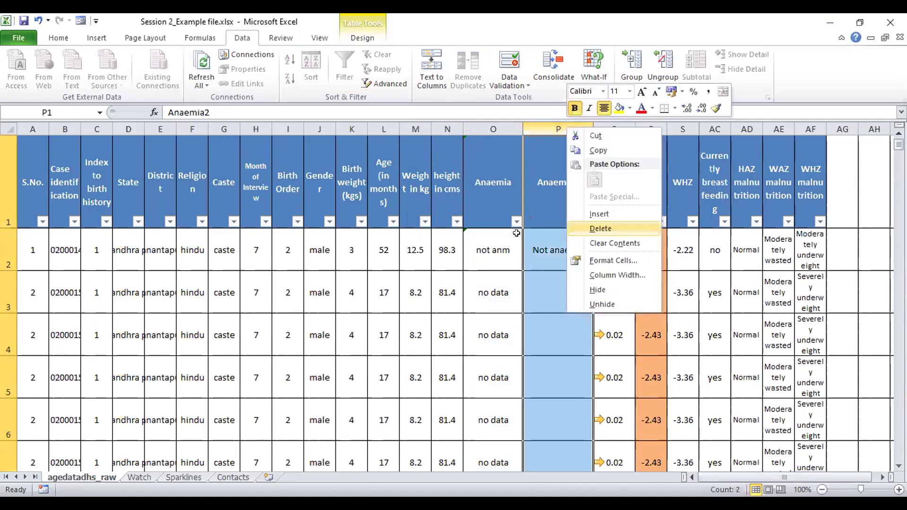
key(Return)
click(517, 349)
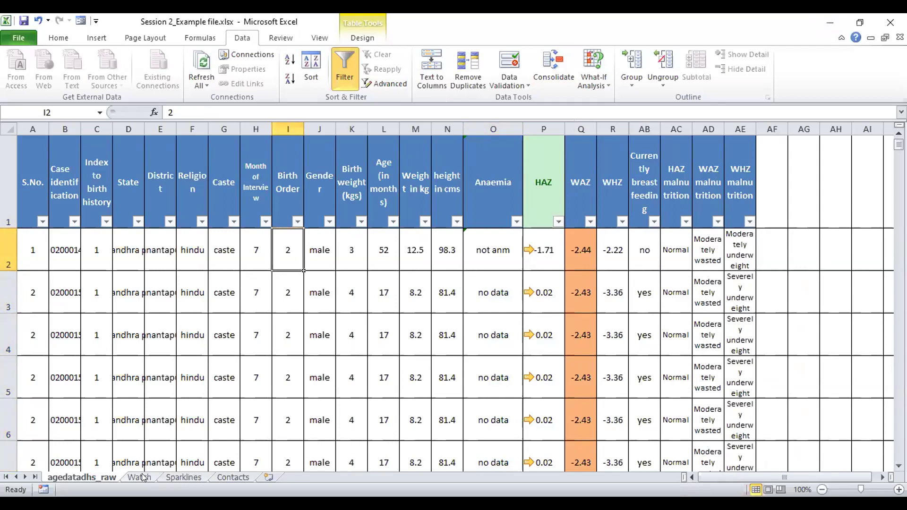
Step: Check the Watch sheet's A2 COUNTIF result of 29 Moderately wasted entries
click(142, 477)
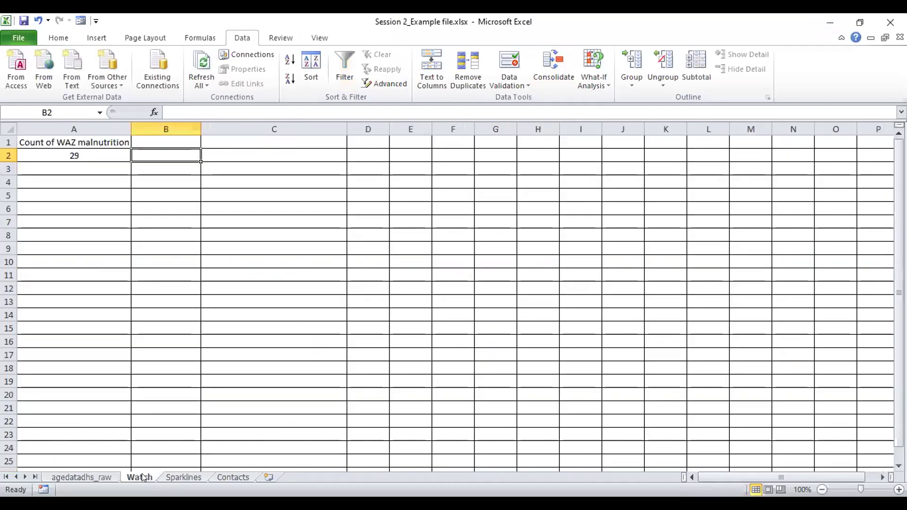
click(103, 478)
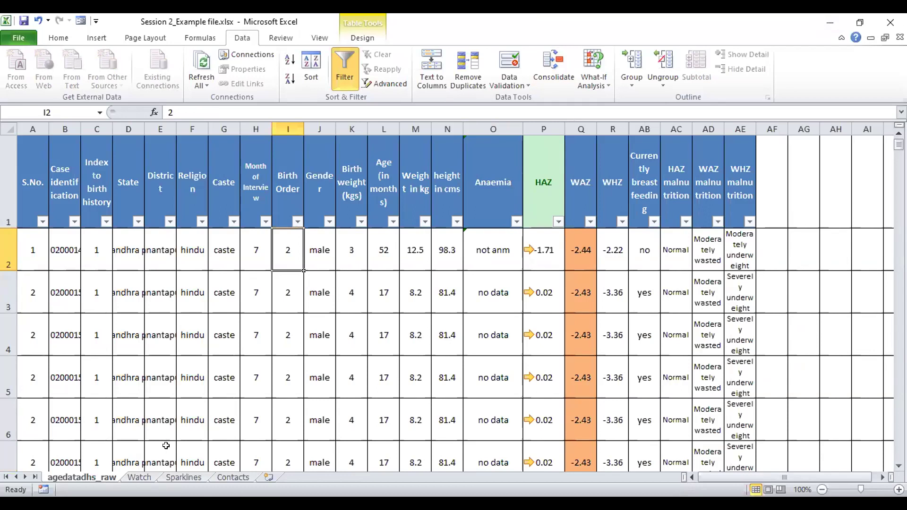
click(141, 477)
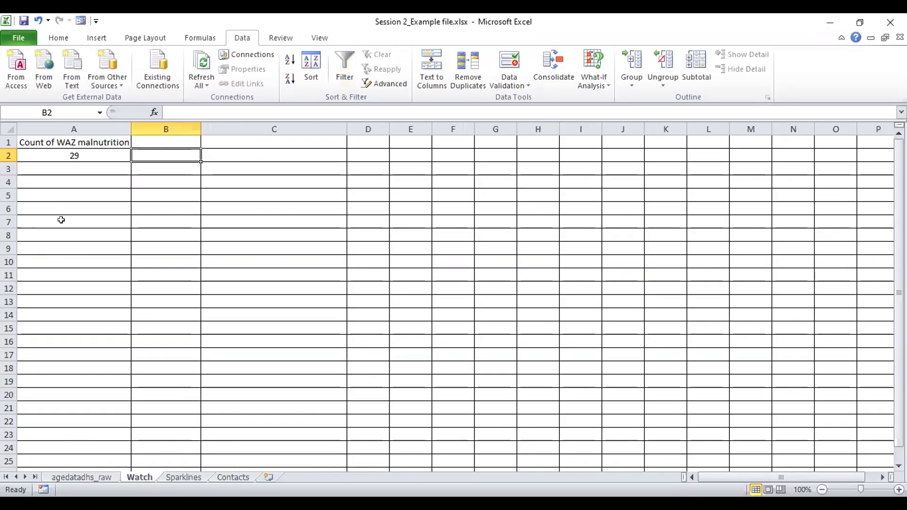
click(72, 154)
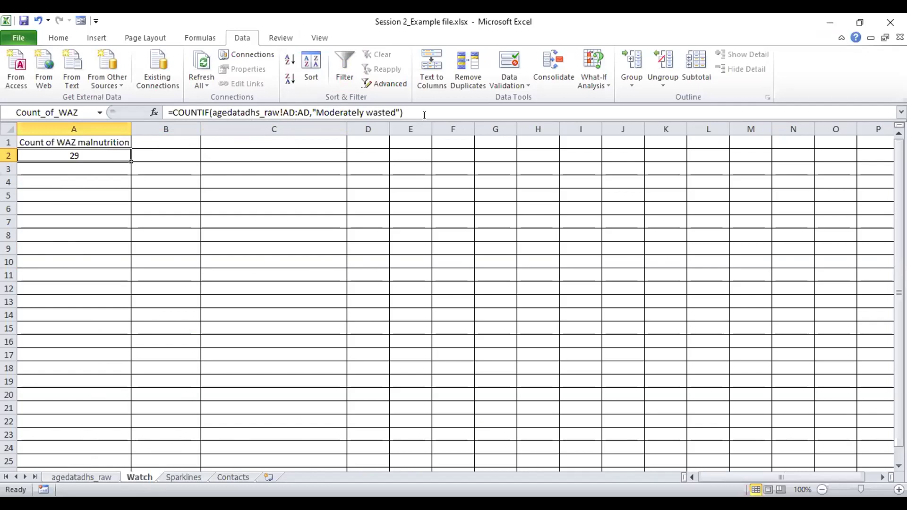
Step: Locate the WAZ malnutrition column on the data sheet, then return to the Watch sheet
click(99, 477)
click(568, 182)
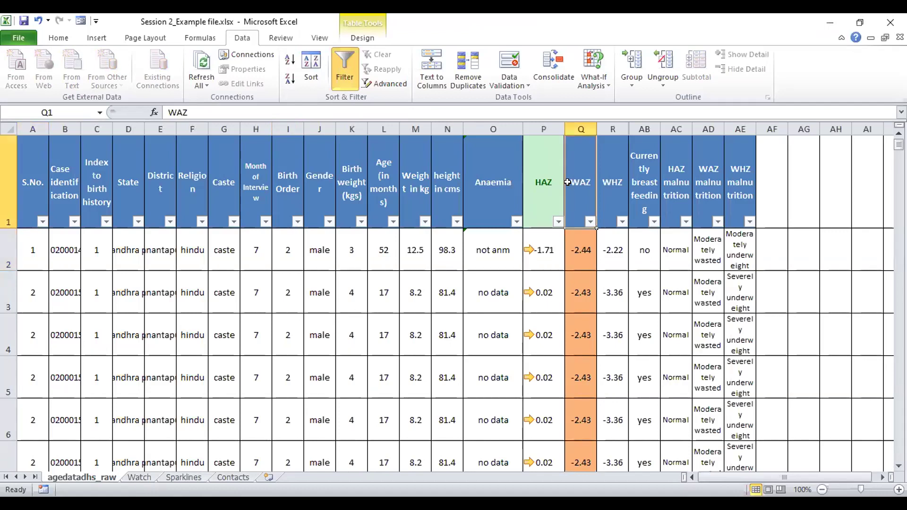
click(584, 121)
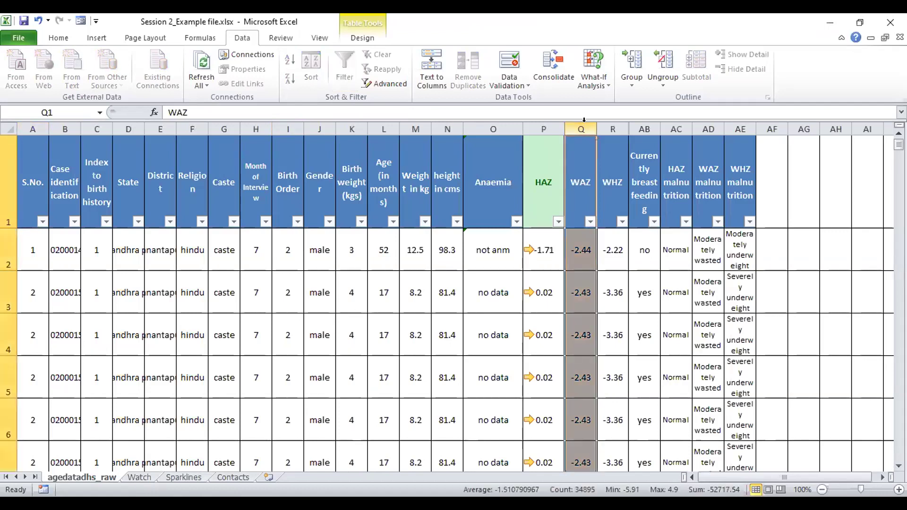
click(707, 137)
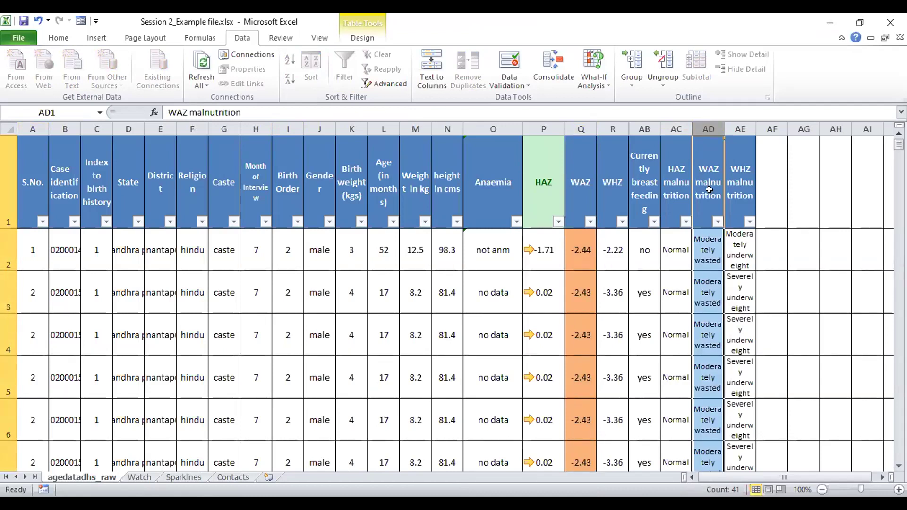
click(708, 189)
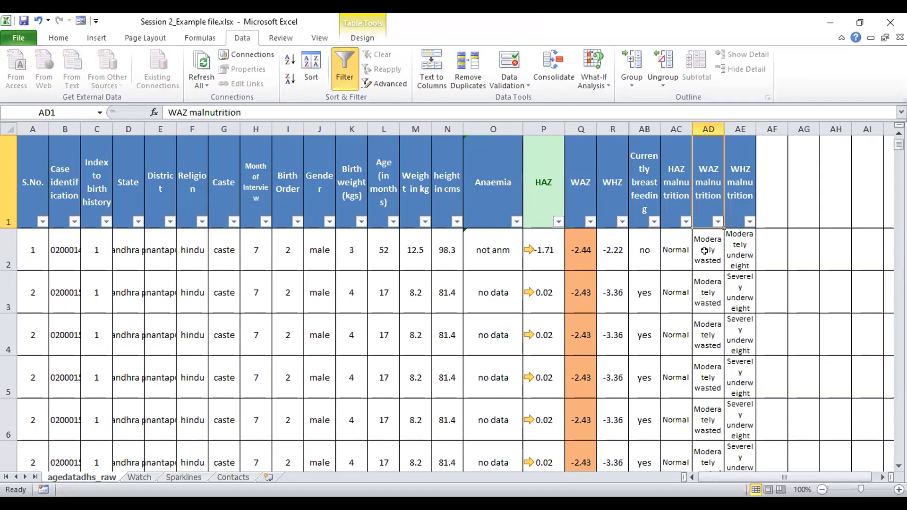
click(135, 477)
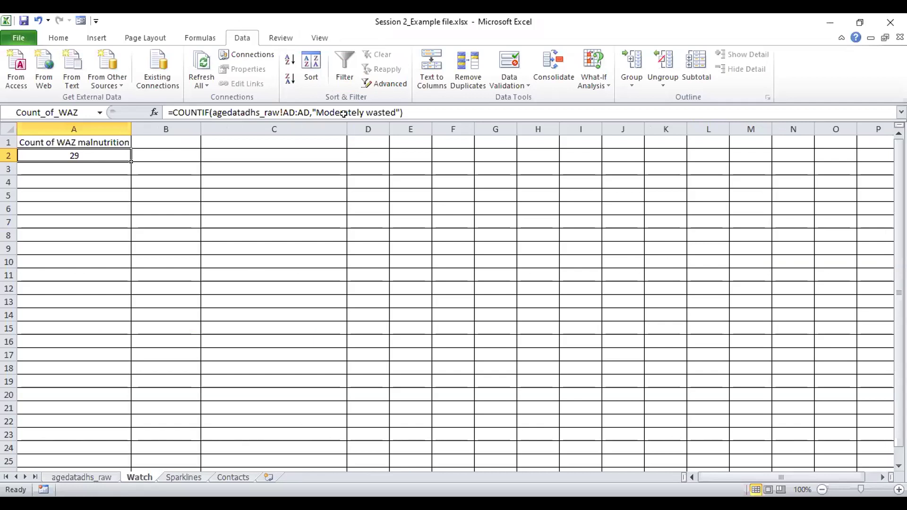
Step: Name Watch!$A$2 Count_of_WAZ_malnutrition and return to the agedatadhs_raw sheet
click(92, 150)
right_click(96, 154)
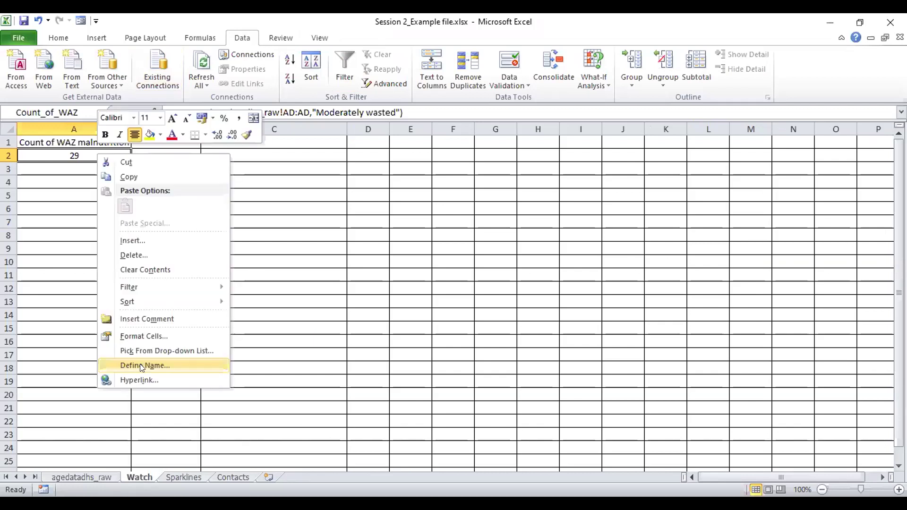
click(141, 366)
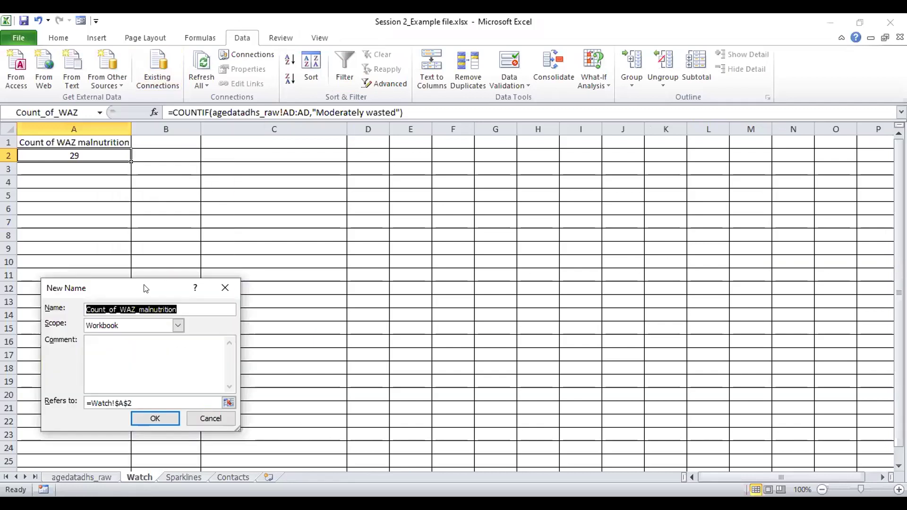
drag(146, 288, 448, 189)
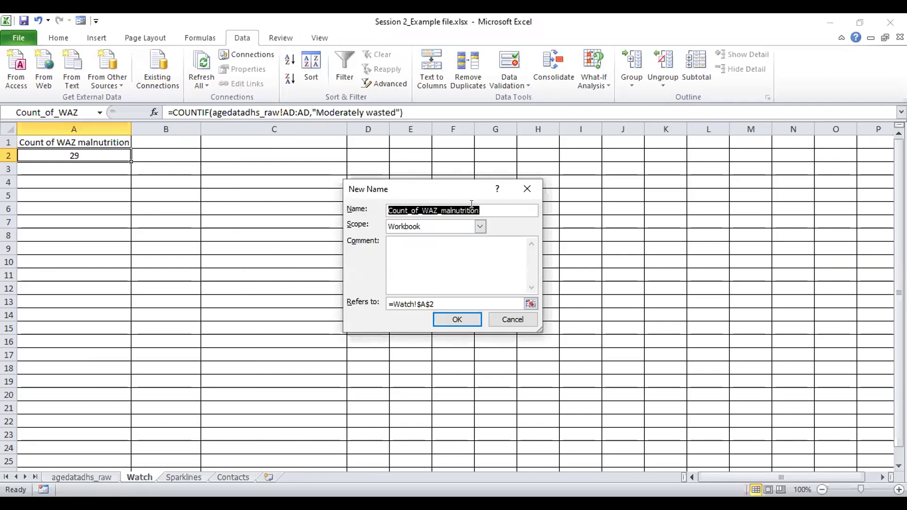
click(457, 320)
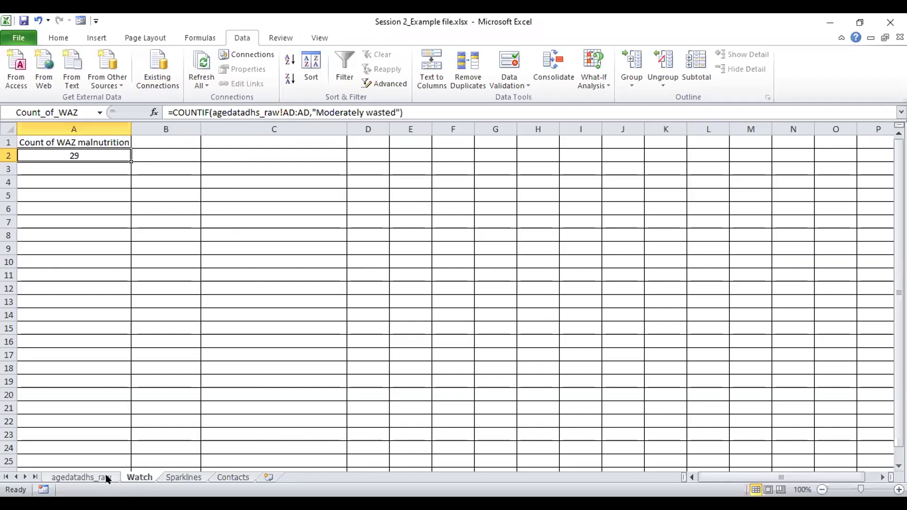
click(81, 477)
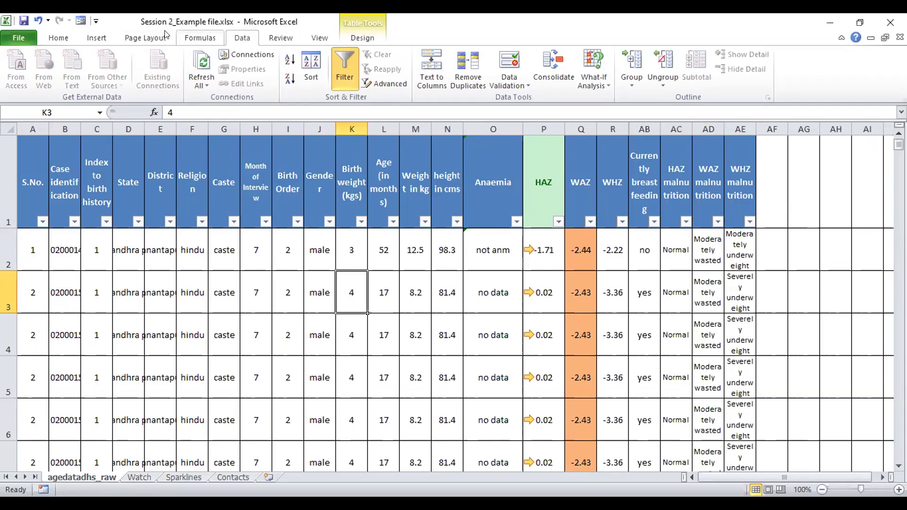
Step: Open the Watch Window and delete the existing watch on A2
click(197, 38)
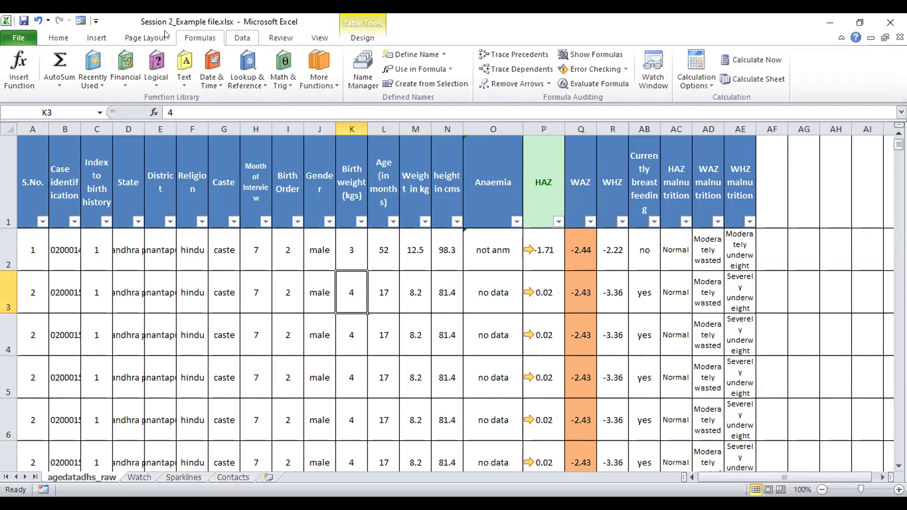
click(653, 68)
click(654, 245)
click(706, 213)
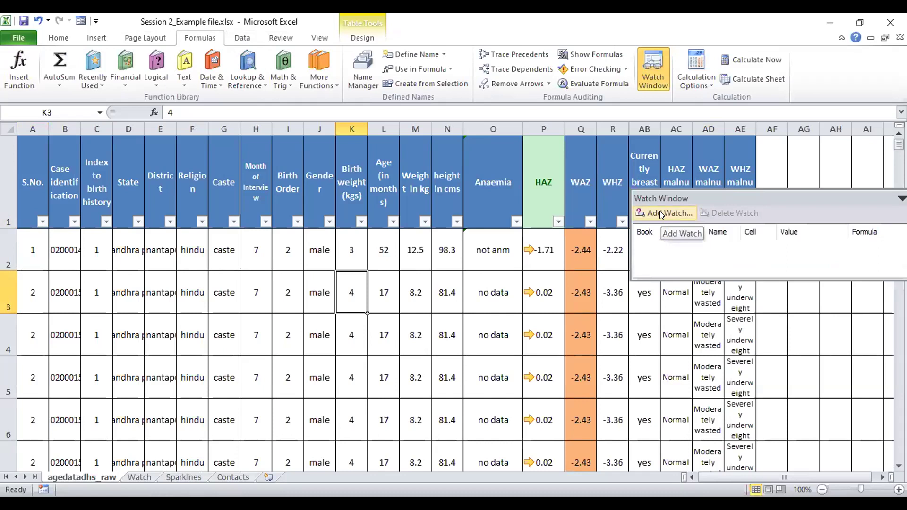
Step: Add a watch on Watch!A2 (value 29) and float the Watch Window over the sheet
click(660, 213)
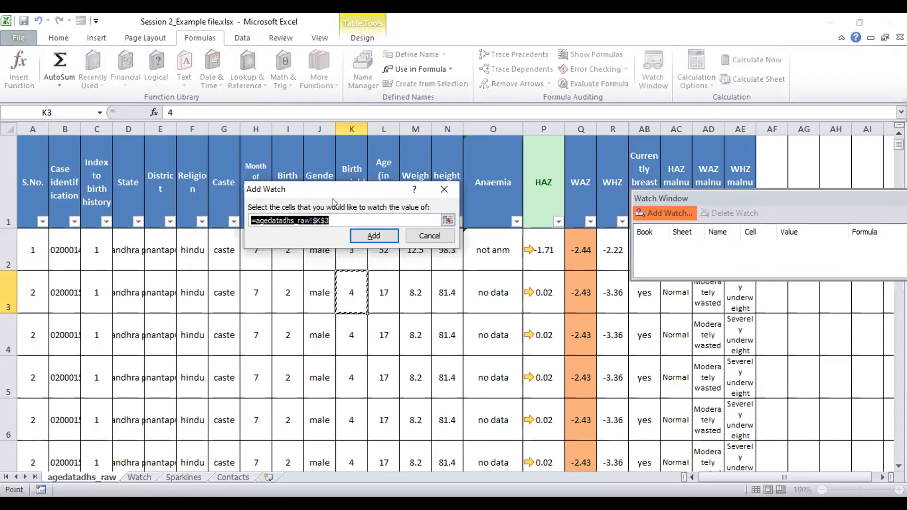
key(BackSpace)
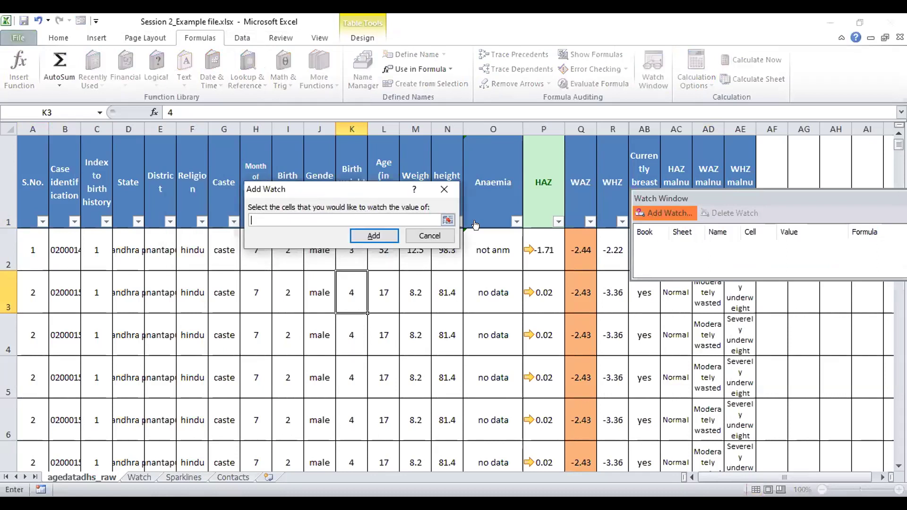
click(155, 475)
click(92, 156)
click(371, 231)
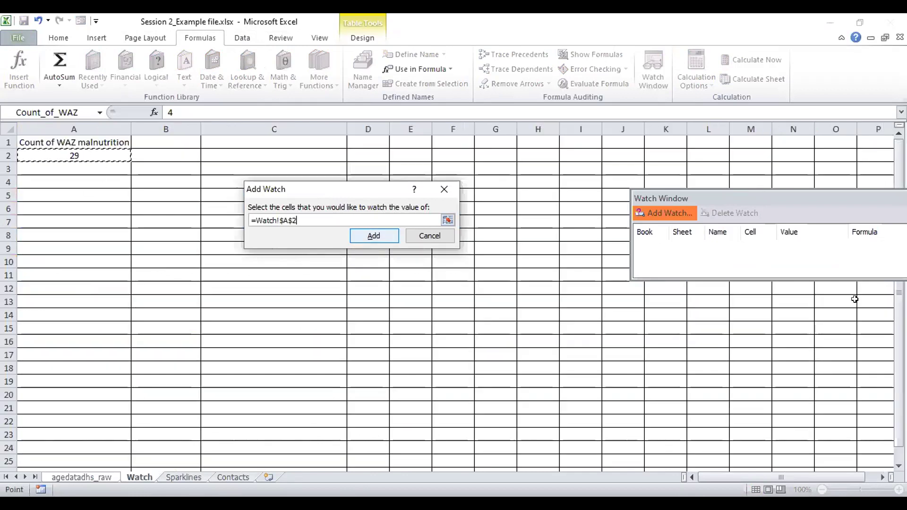
mouse_move(800, 200)
mouse_down()
mouse_move(699, 162)
mouse_move(771, 110)
mouse_up()
drag(297, 114, 671, 247)
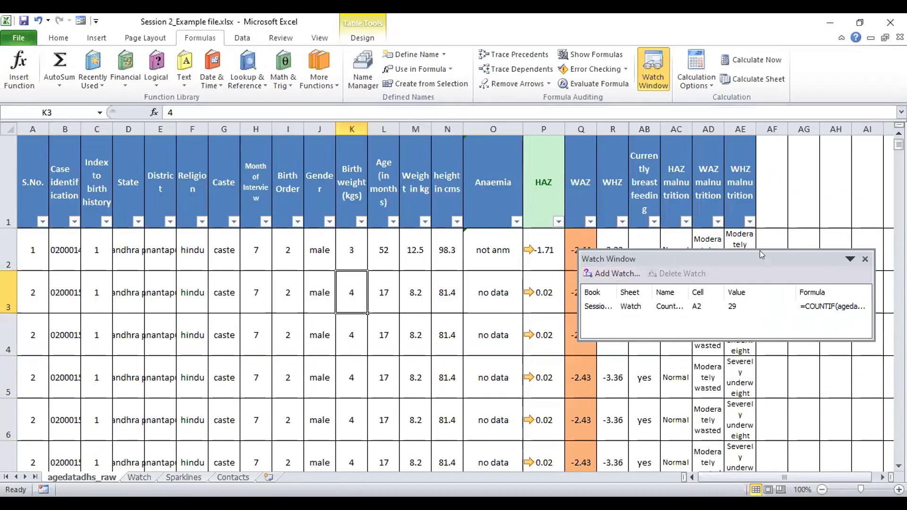
drag(671, 287, 689, 267)
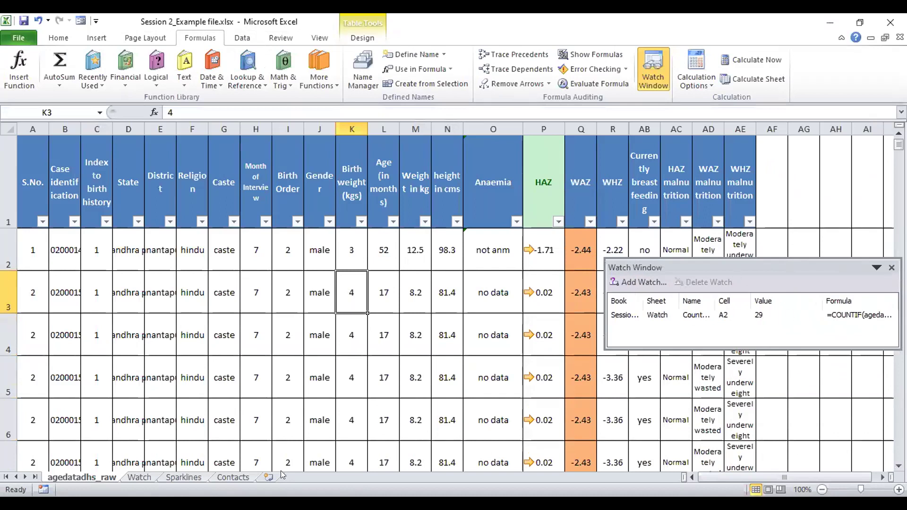
Step: Browse the Sparklines and Contacts sheets, then close the floating Watch Window
click(149, 478)
click(184, 478)
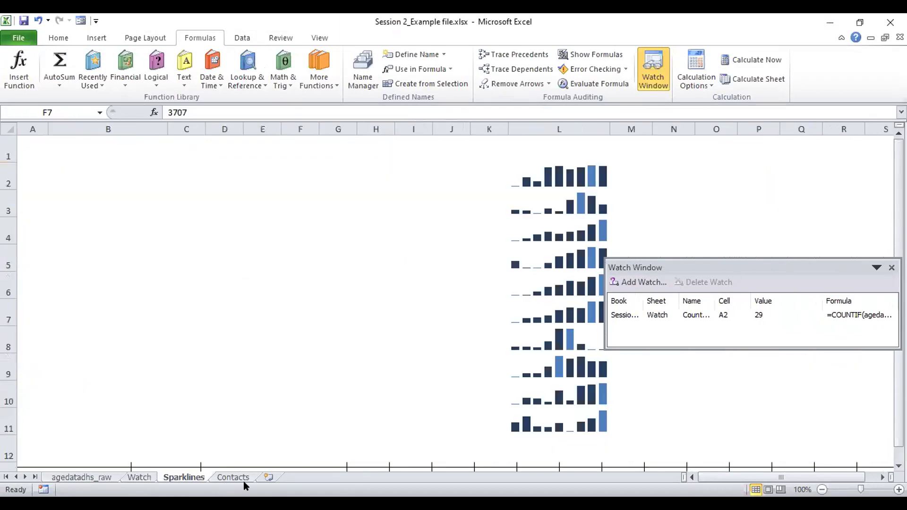
key(ctrl+Page_Down)
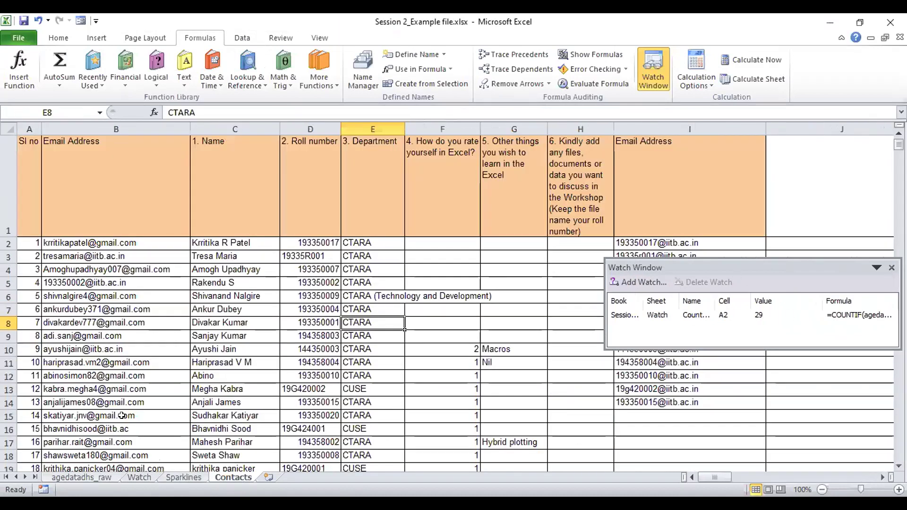
key(ctrl+Page_Up)
key(ctrl+Page_Up)
key(ctrl+Page_Up)
drag(741, 264, 740, 195)
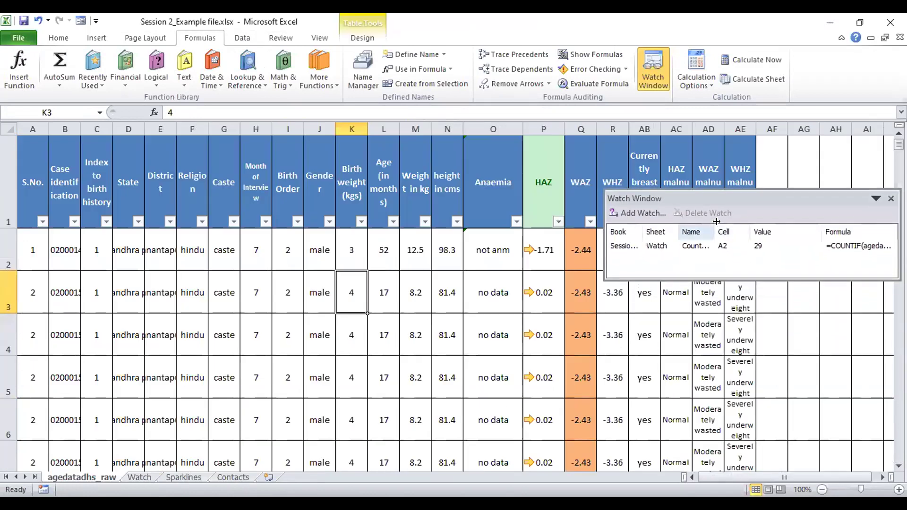
click(890, 199)
Step: Cycle through the Watch, Sparklines and Contacts sheets, ending on the agedatadhs_raw table
click(447, 250)
click(139, 477)
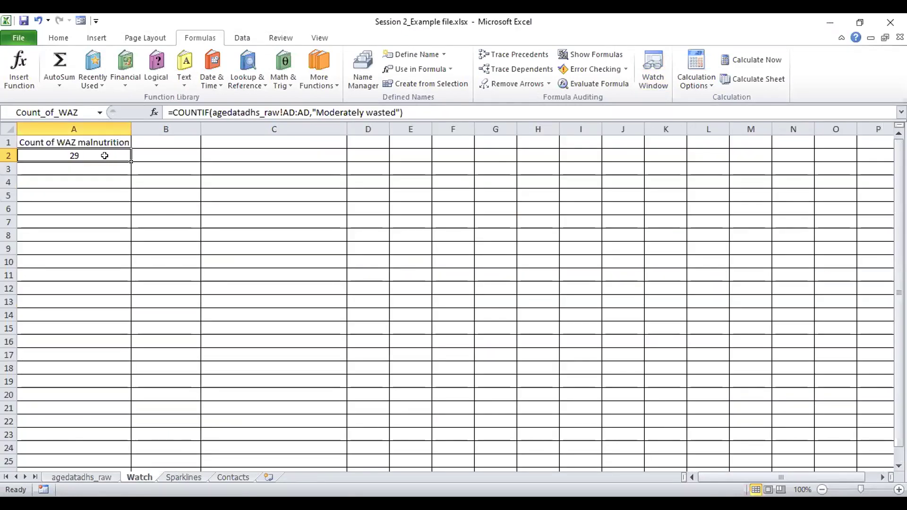
click(88, 476)
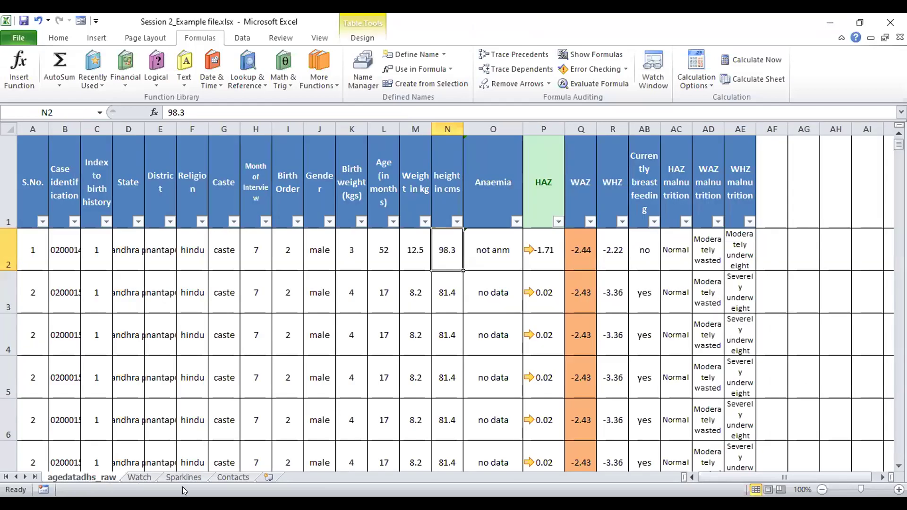
click(184, 477)
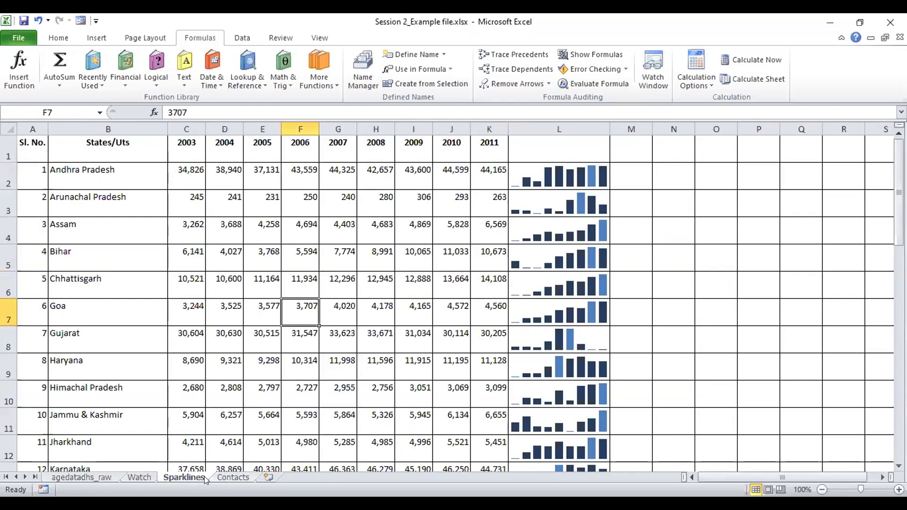
key(ctrl+Page_Down)
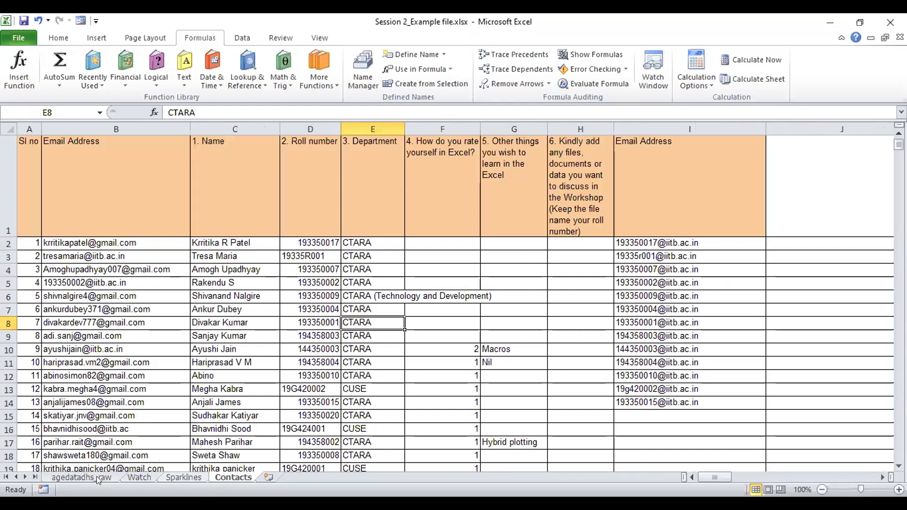
click(96, 476)
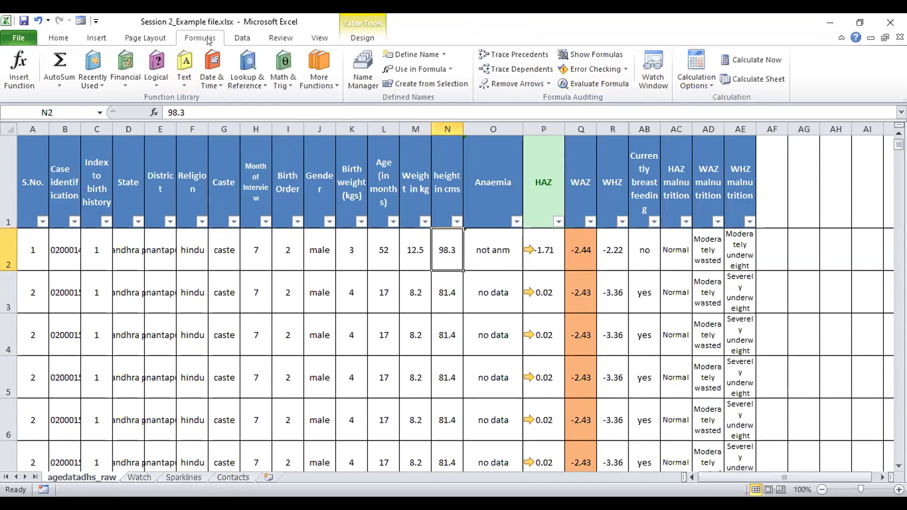
Step: Open the Watch Window and delete the existing watch entry
click(652, 79)
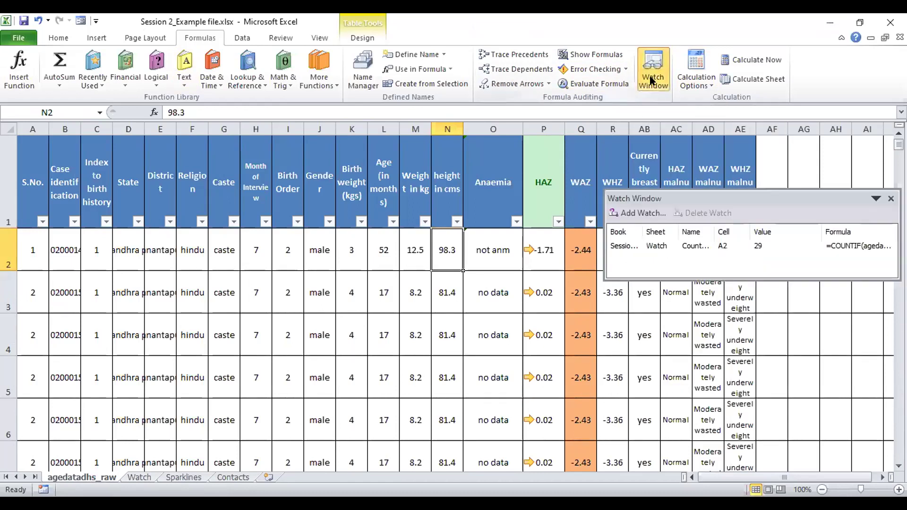
click(633, 248)
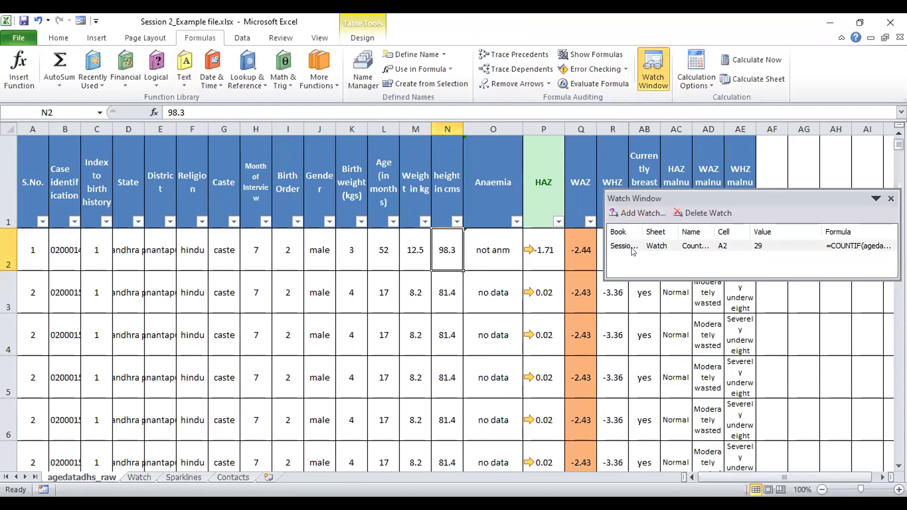
key(Delete)
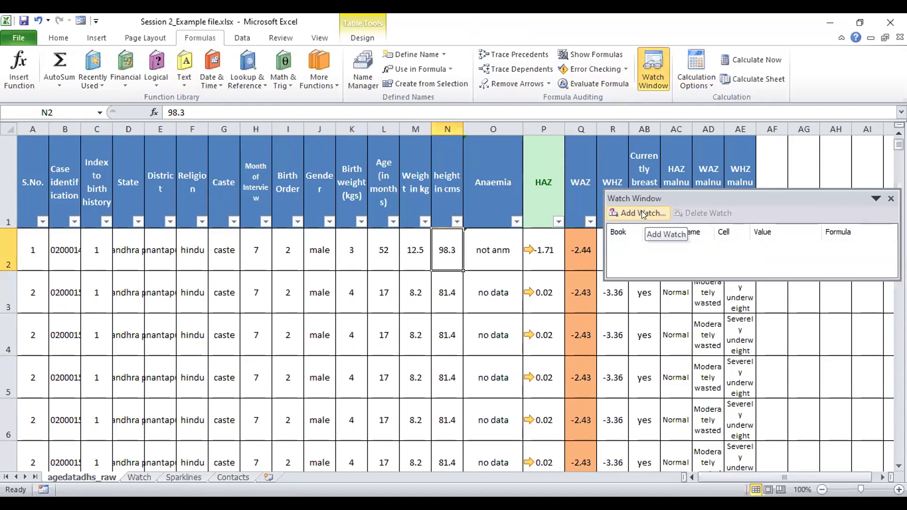
Step: Add a watch on the Watch sheet's Count_of_WAZ cell A2
click(643, 213)
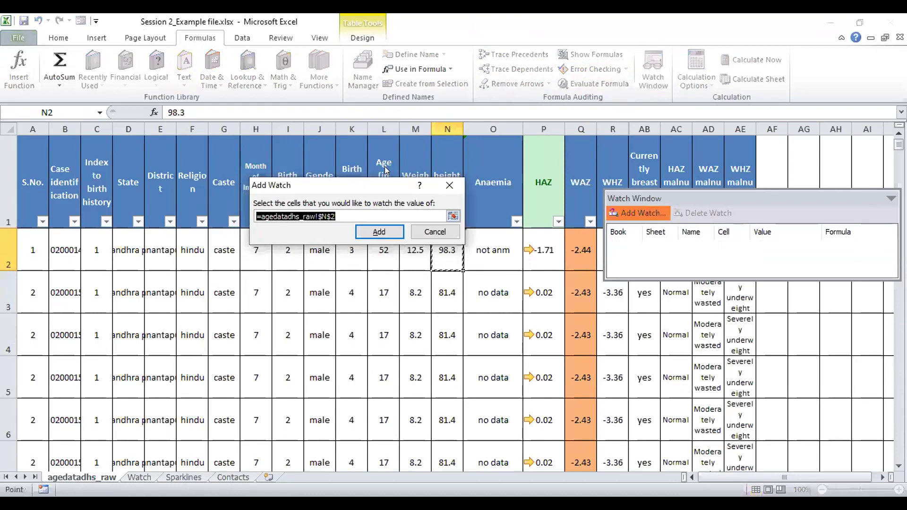
drag(356, 190, 387, 170)
key(BackSpace)
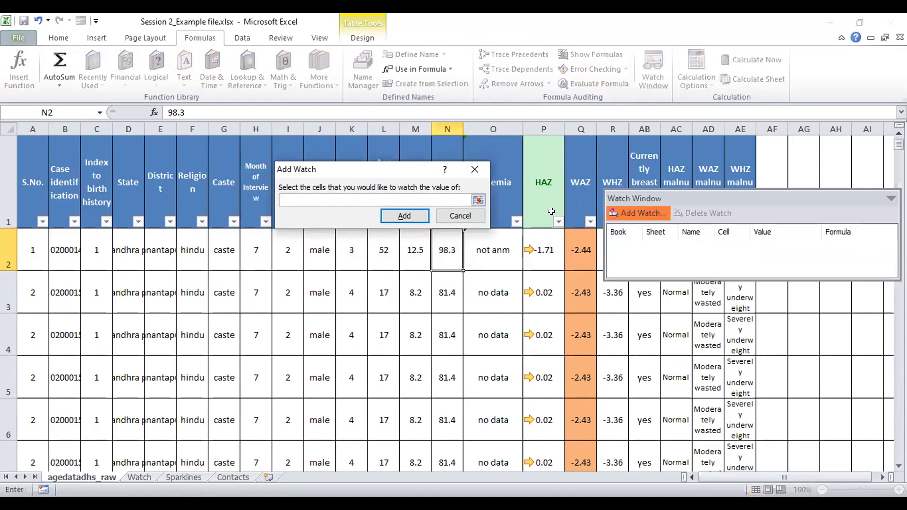
click(142, 475)
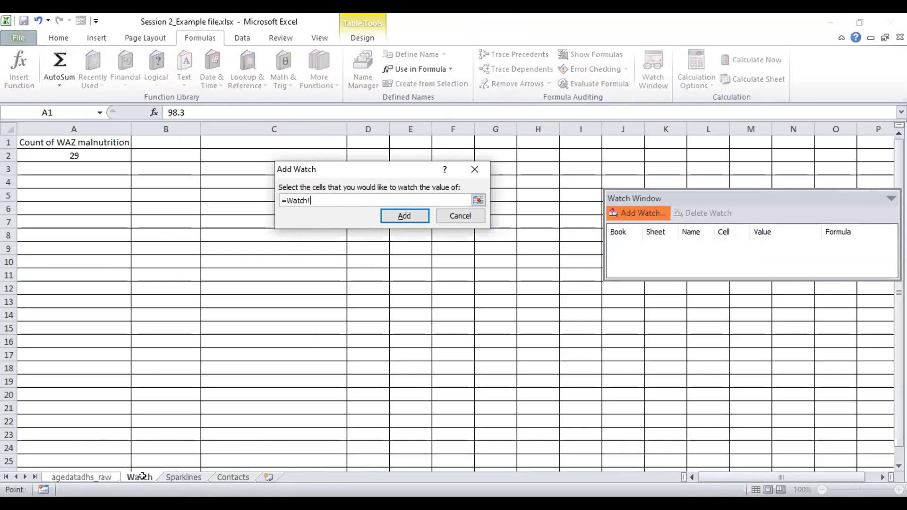
click(100, 155)
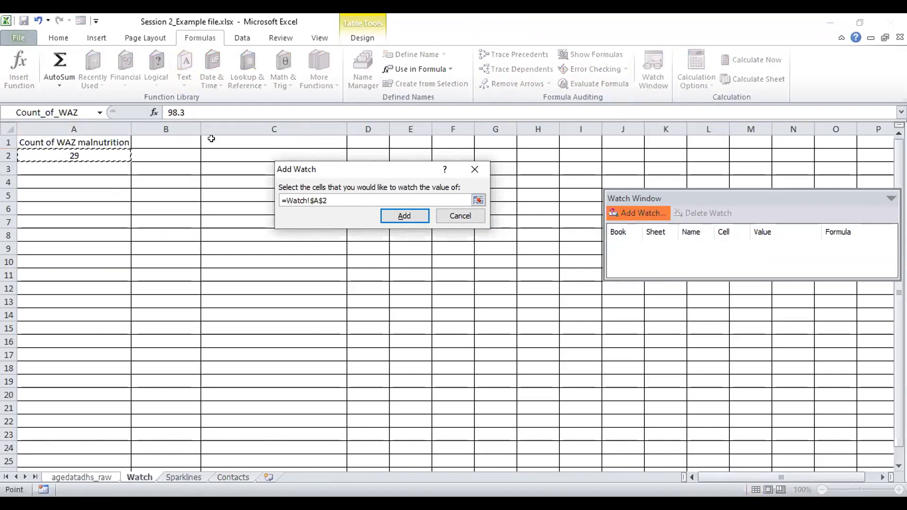
click(404, 216)
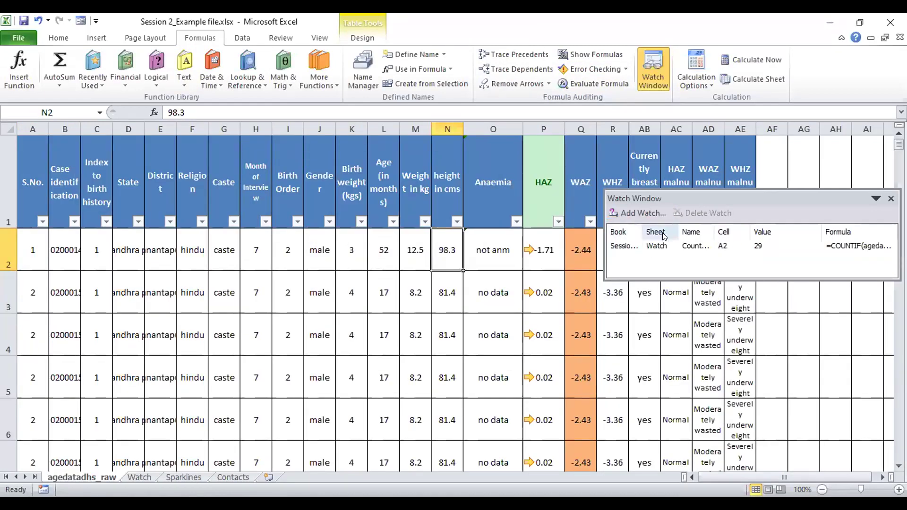
Step: Narrow the Book and Value columns of the watch list, then select row 3
mouse_move(641, 224)
mouse_down()
mouse_move(622, 226)
mouse_move(700, 224)
mouse_up()
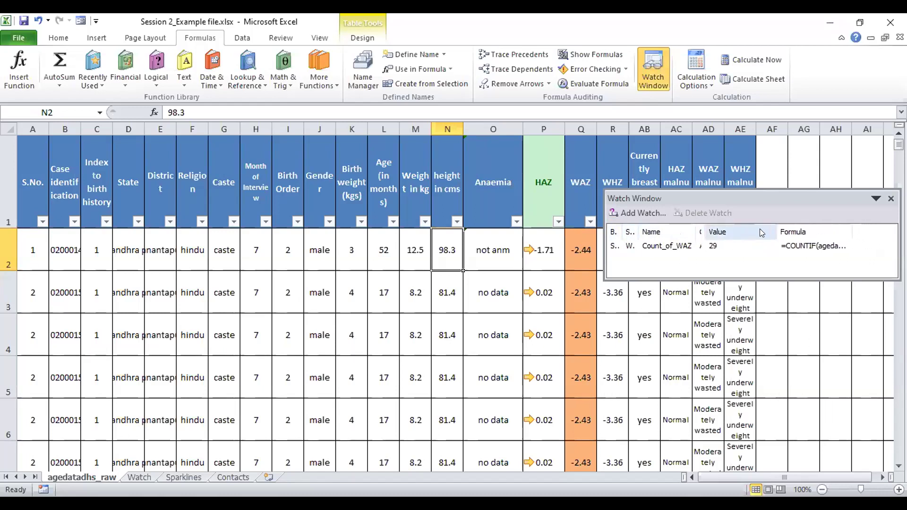
drag(772, 225, 753, 226)
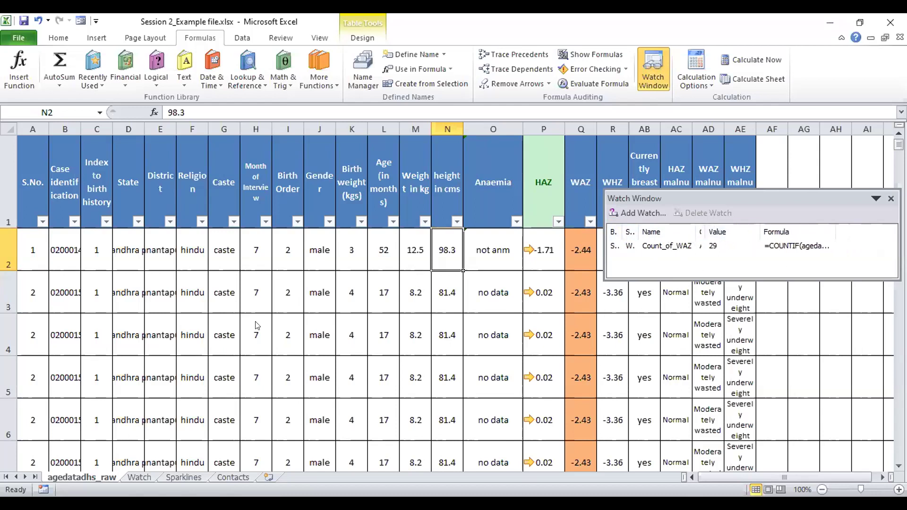
click(192, 293)
click(3, 295)
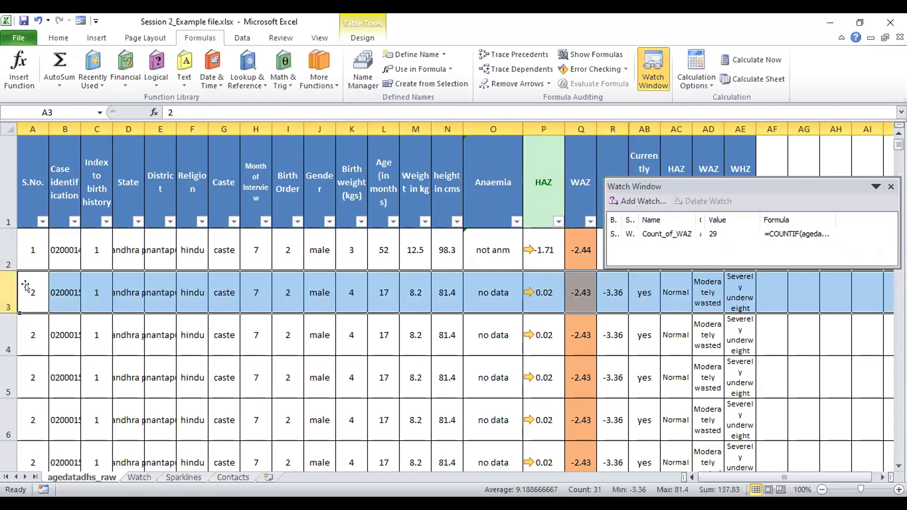
Step: Insert a new row 3 and paste a copy of the survey row into it
key(ctrl+plus)
key(ctrl+c)
drag(7, 280, 7, 313)
click(8, 292)
key(ctrl+v)
Step: Check the watch list, now showing a count of 30, and close it
click(493, 334)
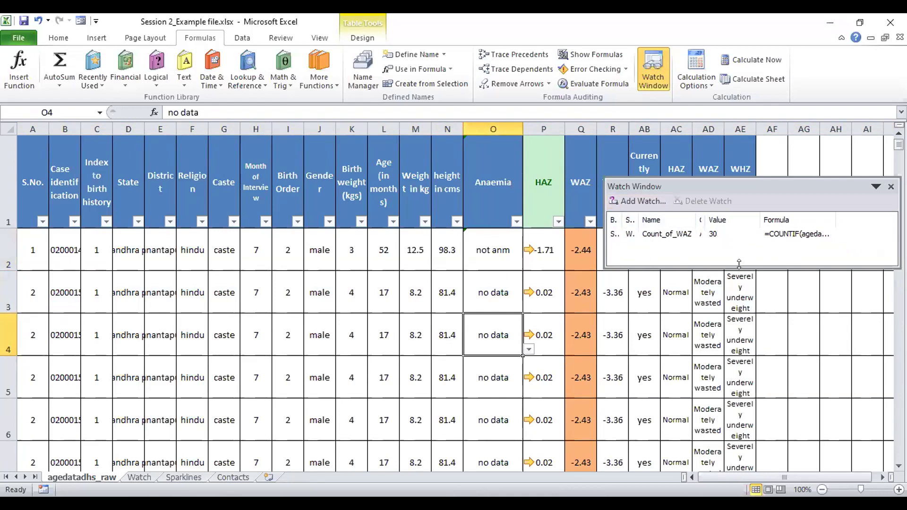
drag(739, 263, 739, 461)
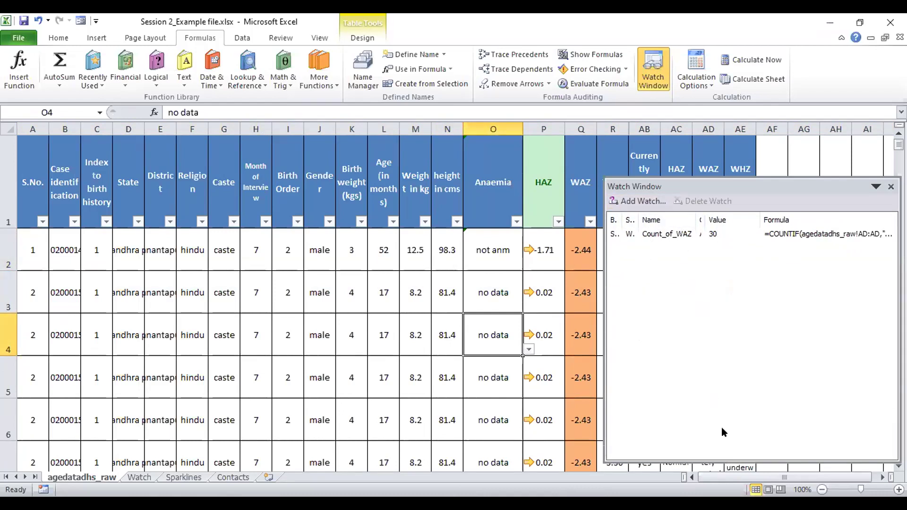
click(890, 187)
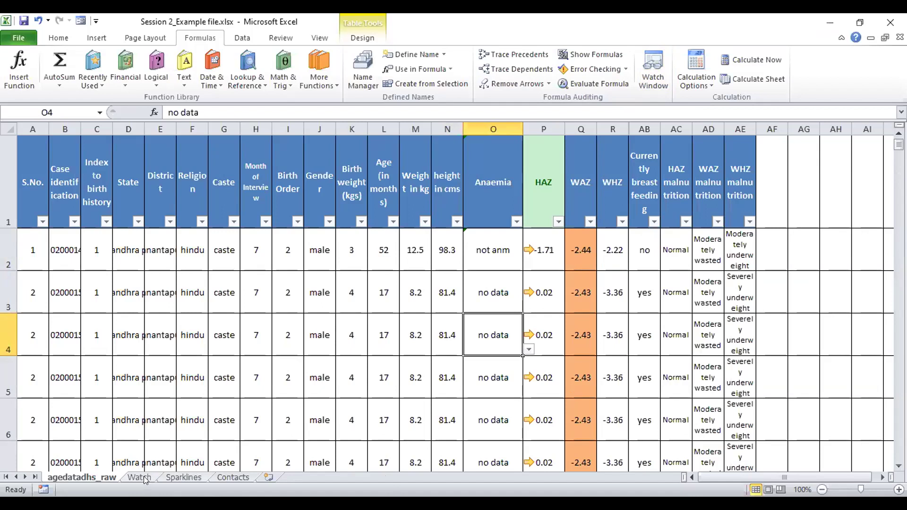
Step: On the Sparklines sheet, delete column L with its existing sparklines
click(182, 477)
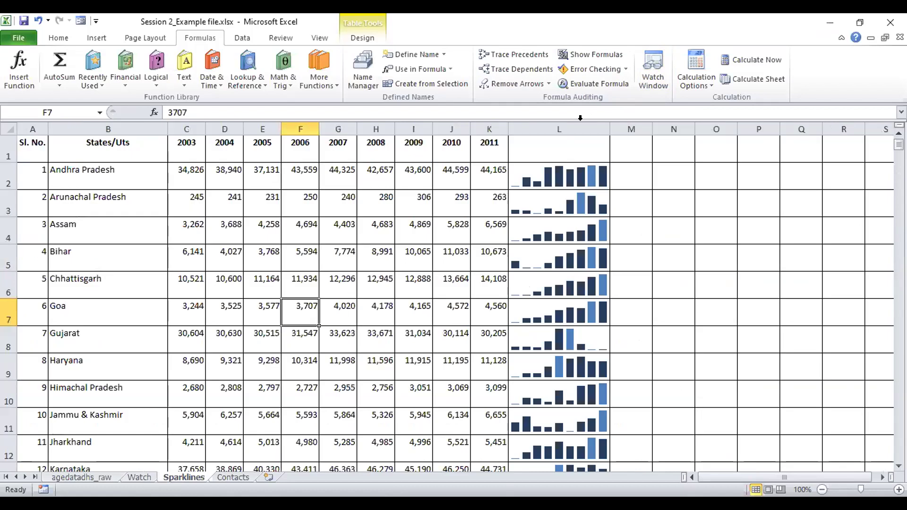
click(578, 129)
click(577, 186)
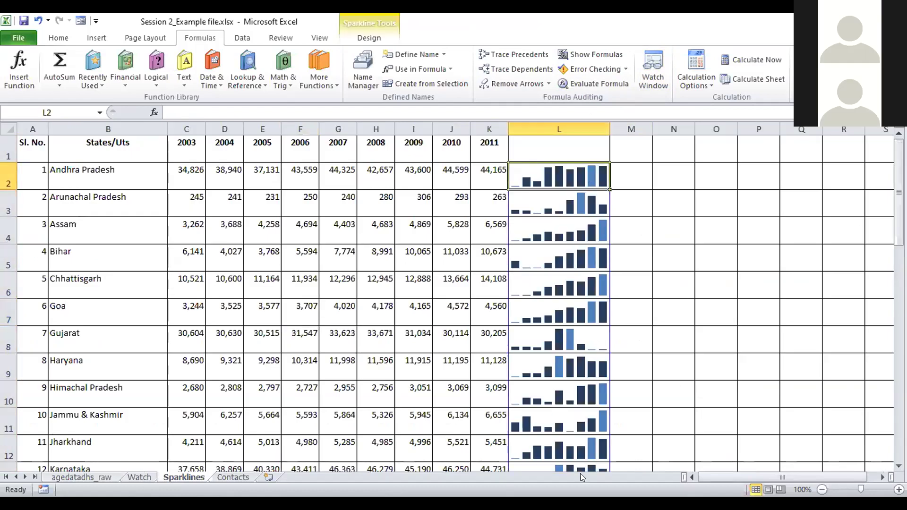
click(563, 128)
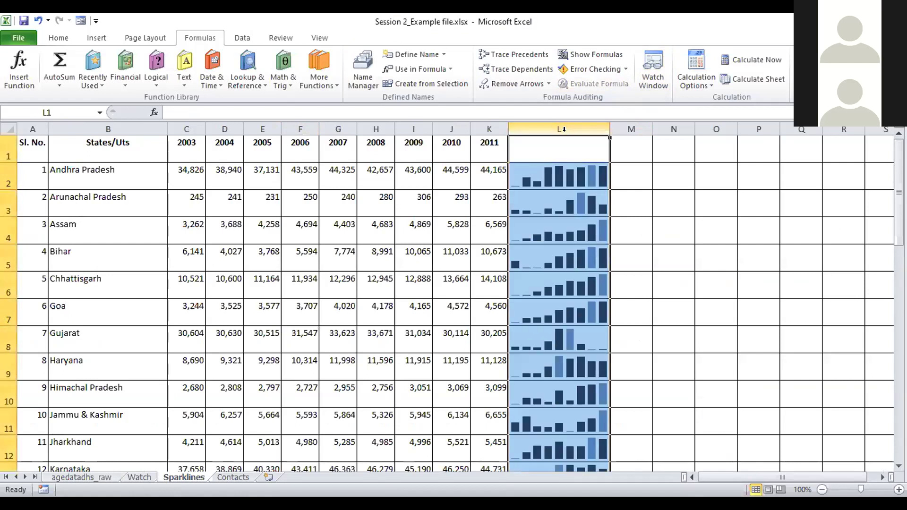
right_click(608, 225)
key(Return)
click(498, 181)
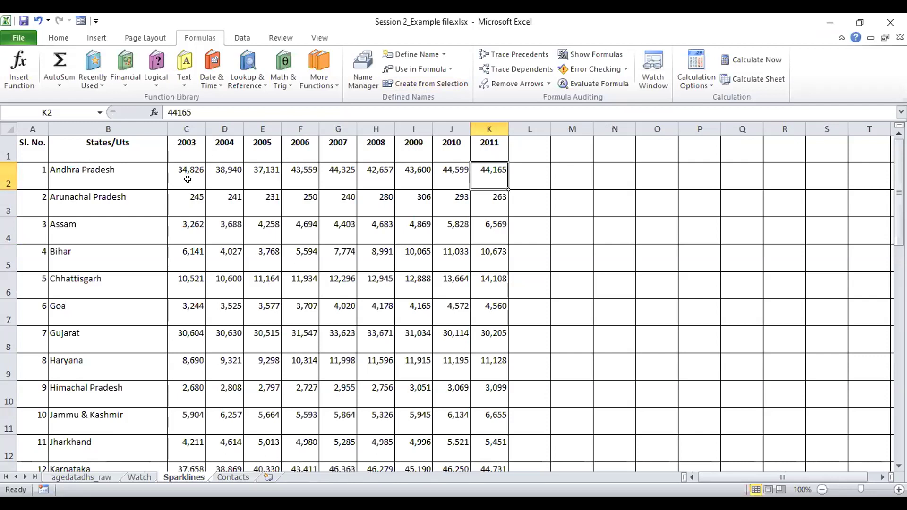
Step: Select cell L2 beside Andhra Pradesh's figures and widen column L
click(109, 176)
click(190, 172)
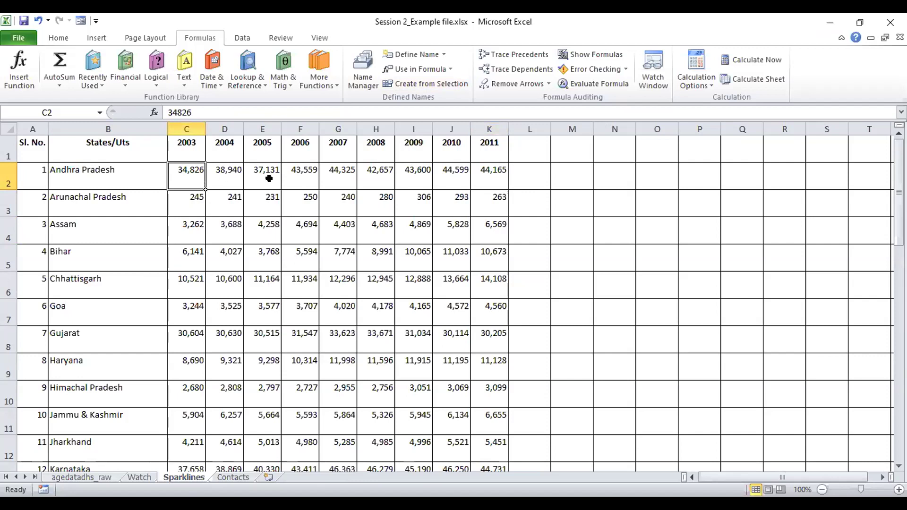
click(525, 177)
drag(550, 128, 635, 126)
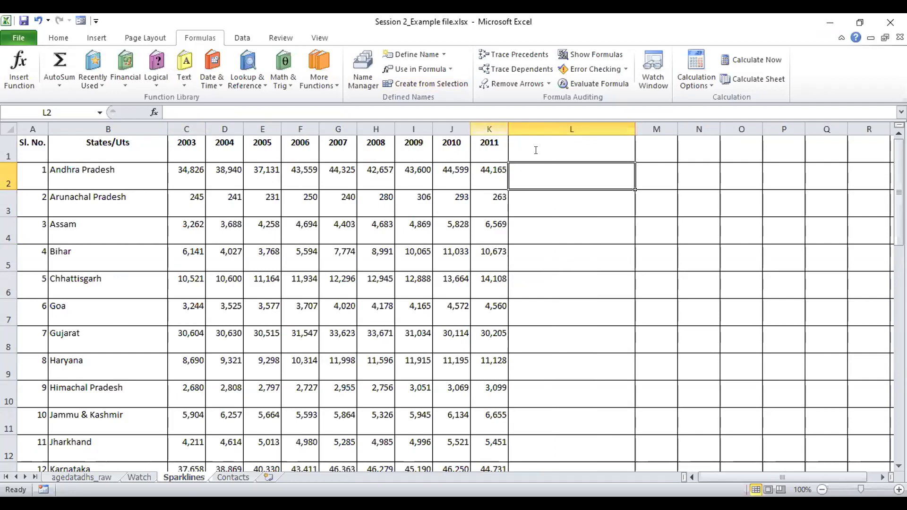
Step: Insert a line sparkline in L2 with data range C2:K2
click(99, 39)
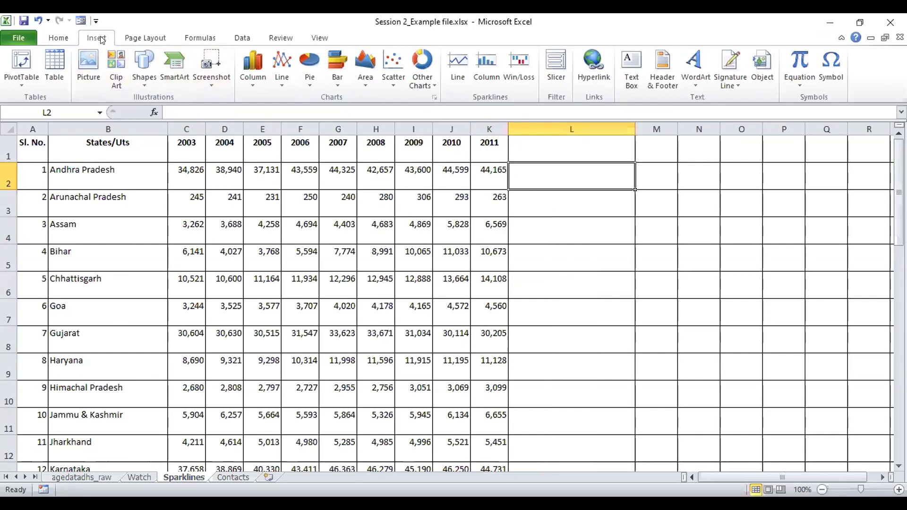
click(460, 63)
click(592, 204)
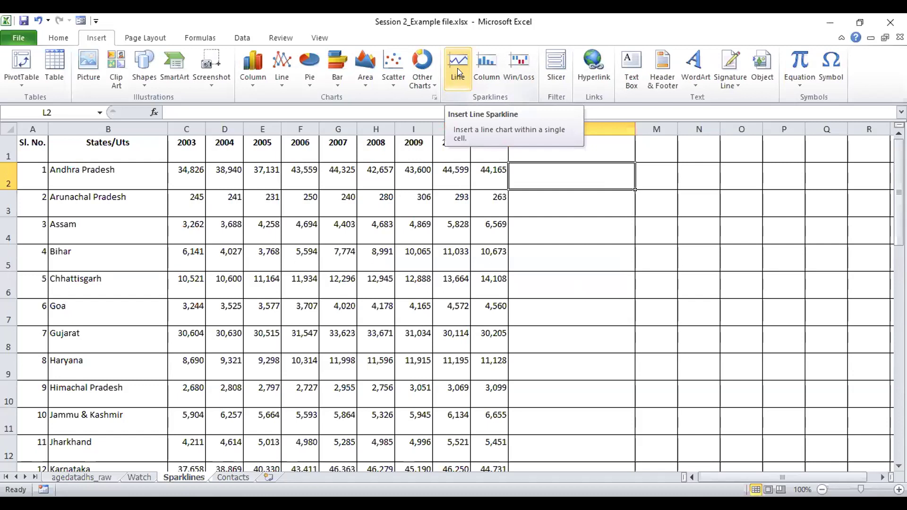
click(458, 69)
drag(186, 170, 491, 175)
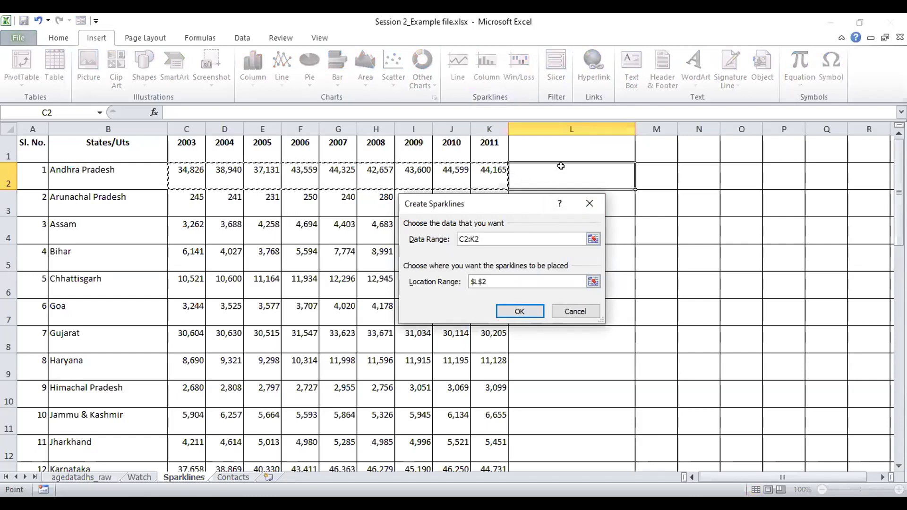
click(519, 311)
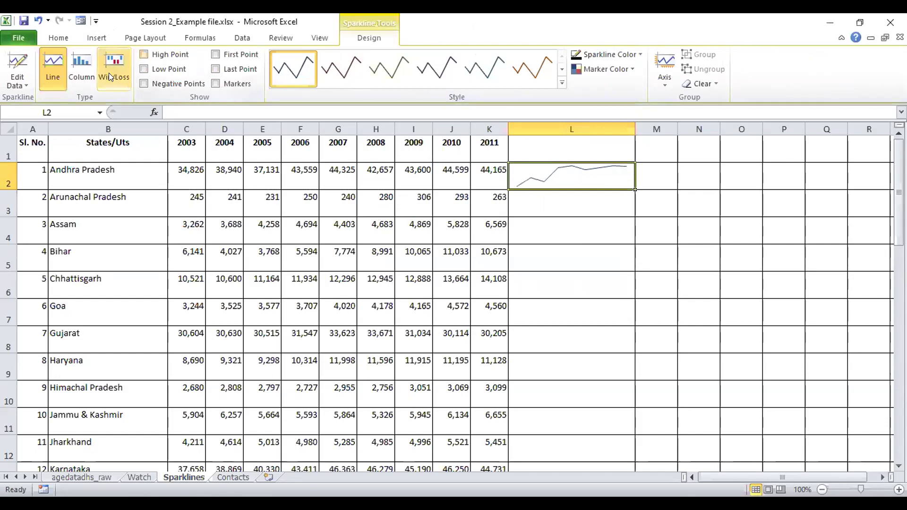
Step: Switch the L2 sparkline to columns and mark its high and low points
click(85, 67)
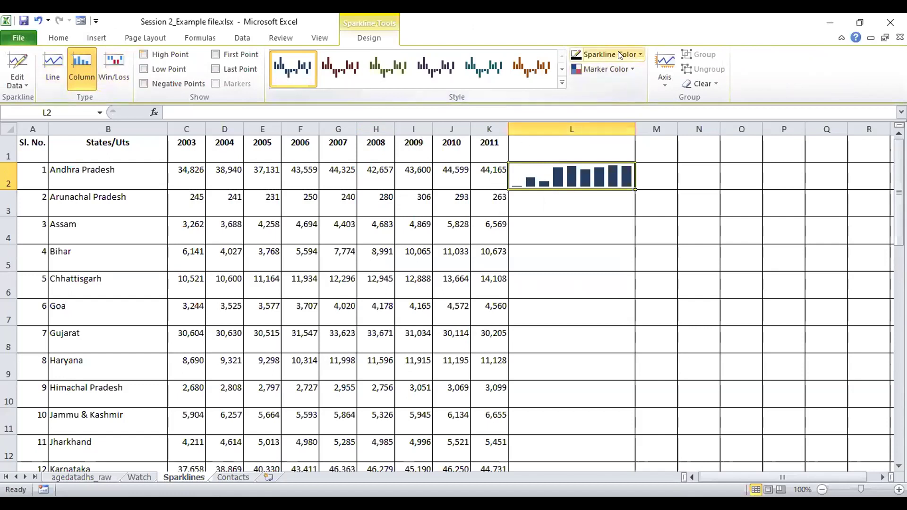
click(144, 54)
click(143, 70)
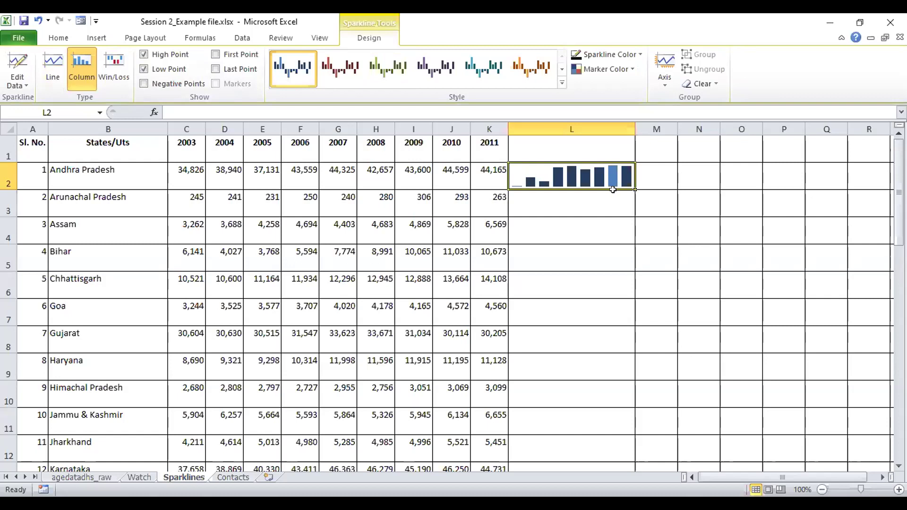
Step: Give the sparkline the teal style and fill it down from L2 to L11
click(340, 68)
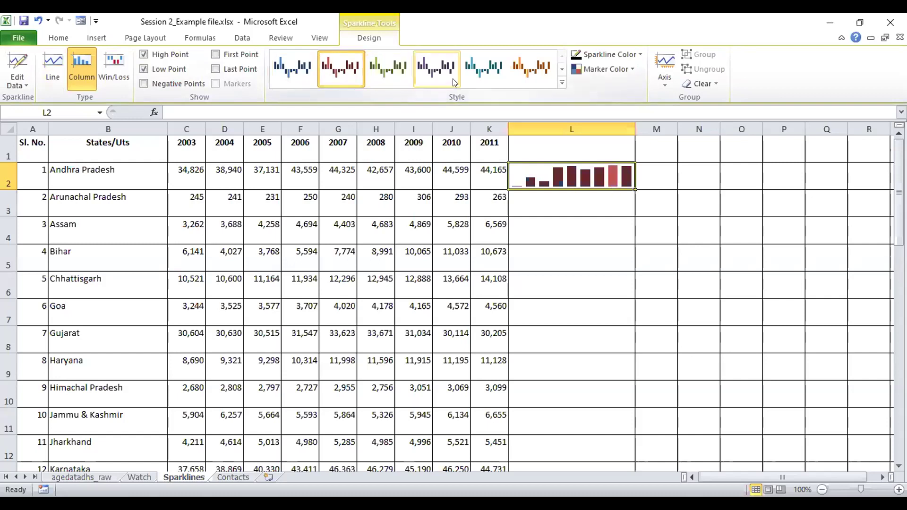
click(484, 70)
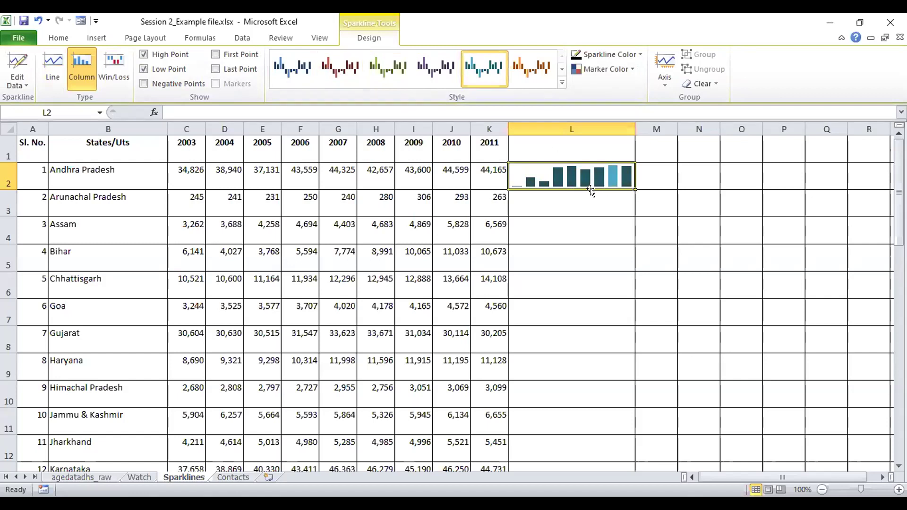
mouse_move(635, 189)
mouse_down()
mouse_move(630, 378)
mouse_move(605, 420)
mouse_up()
click(572, 201)
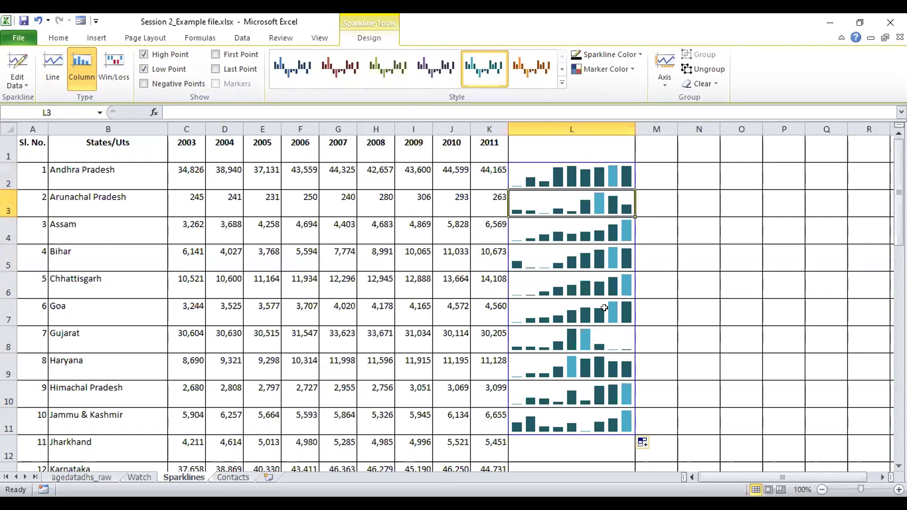
click(590, 167)
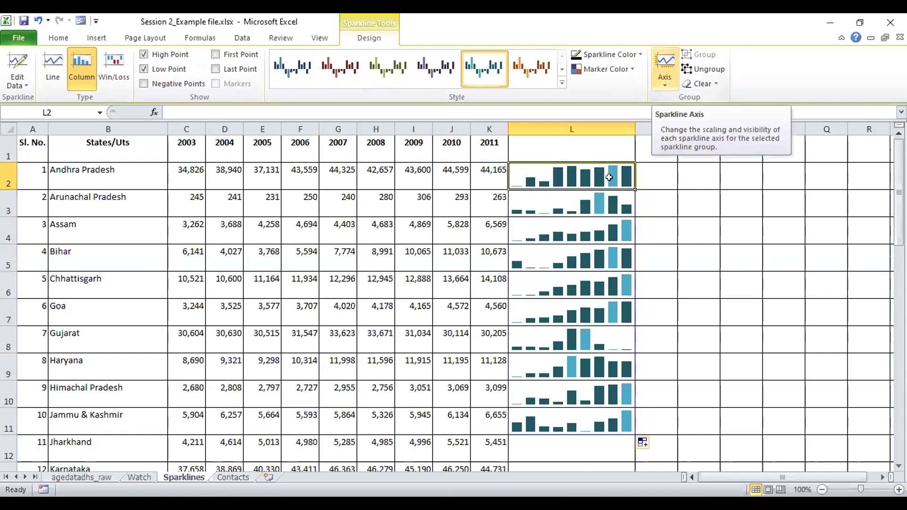
drag(584, 180, 597, 415)
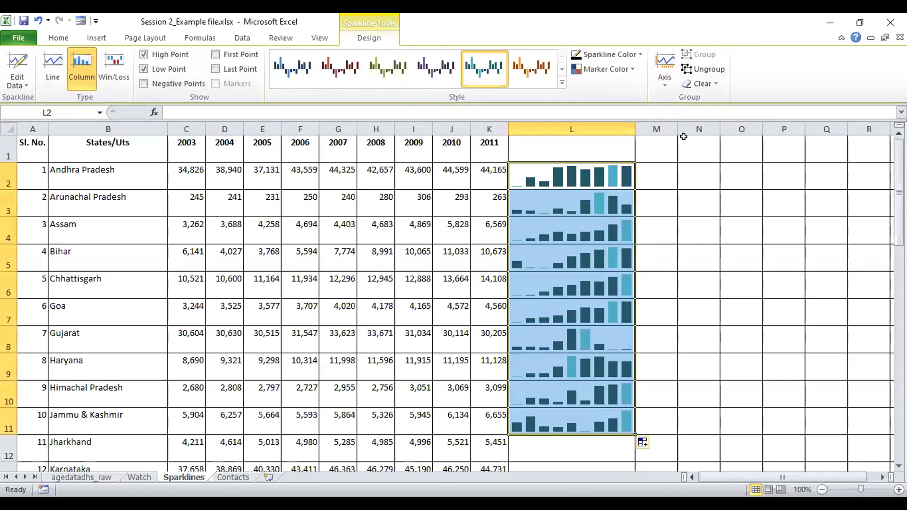
click(665, 84)
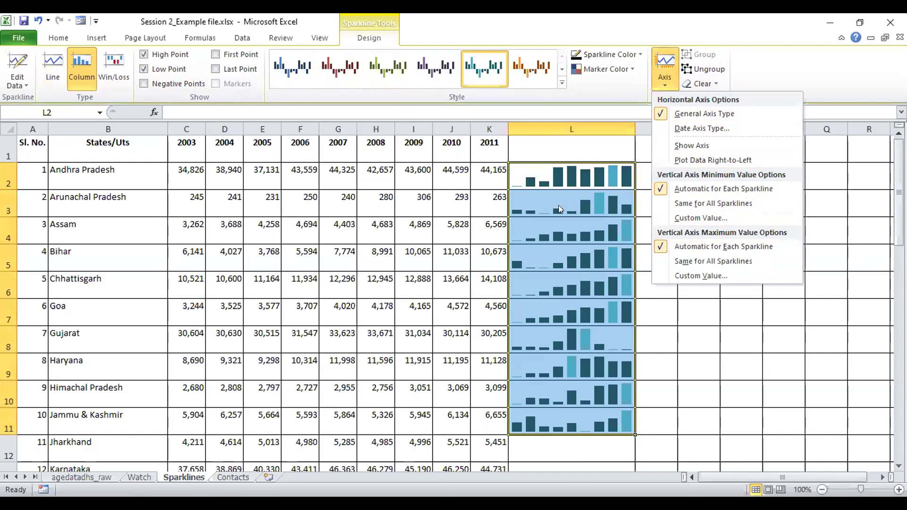
click(452, 177)
click(487, 178)
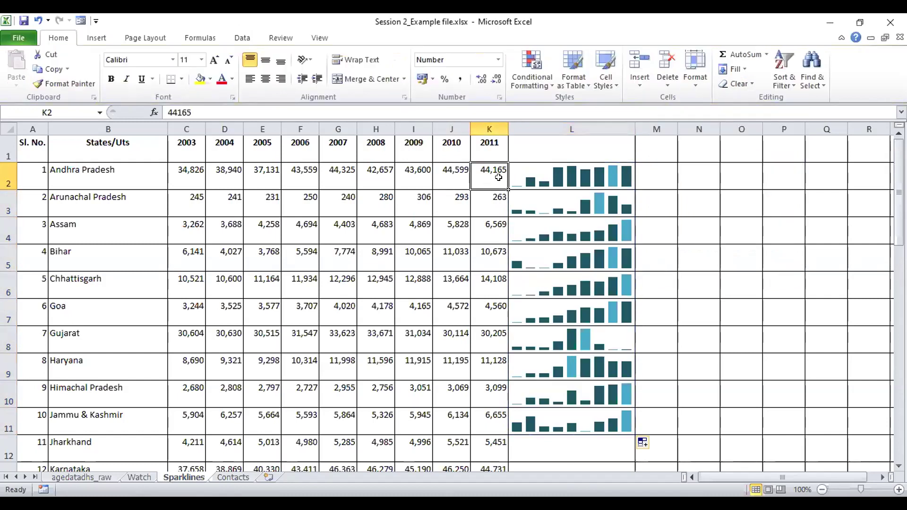
click(486, 208)
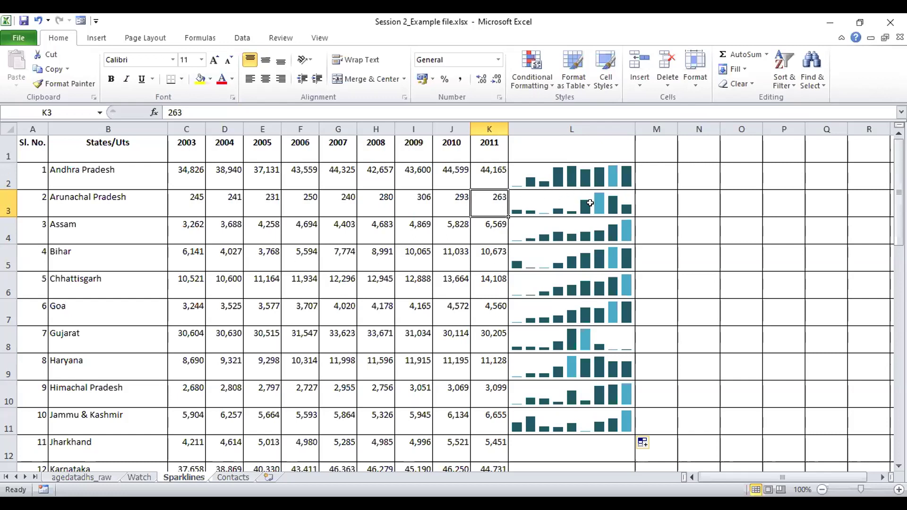
drag(174, 201, 474, 198)
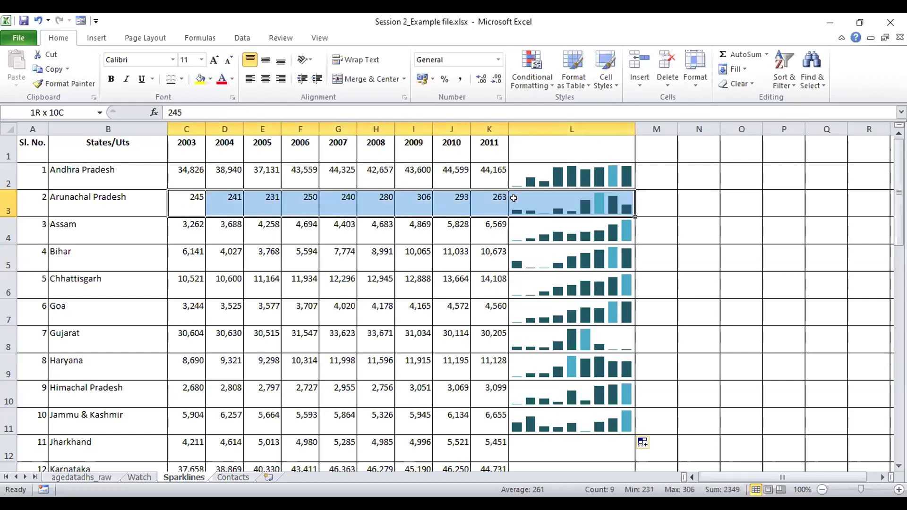
click(536, 198)
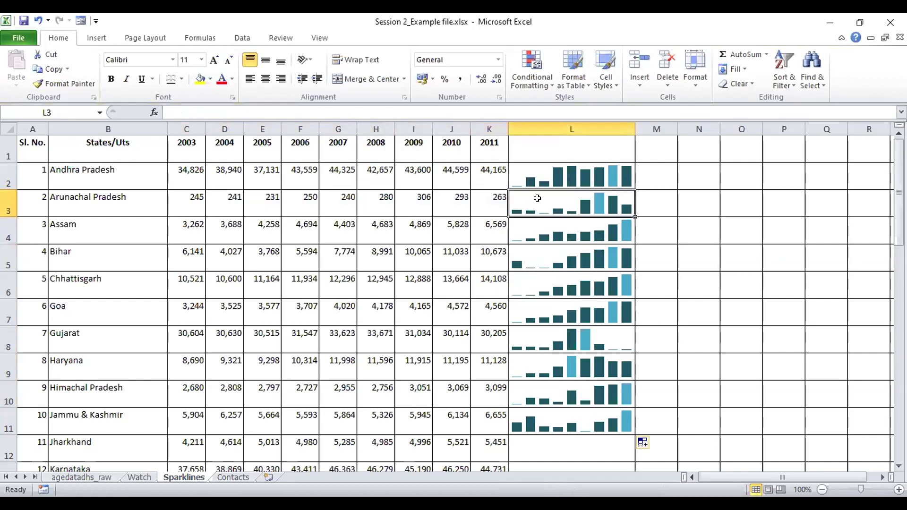
drag(555, 170, 546, 420)
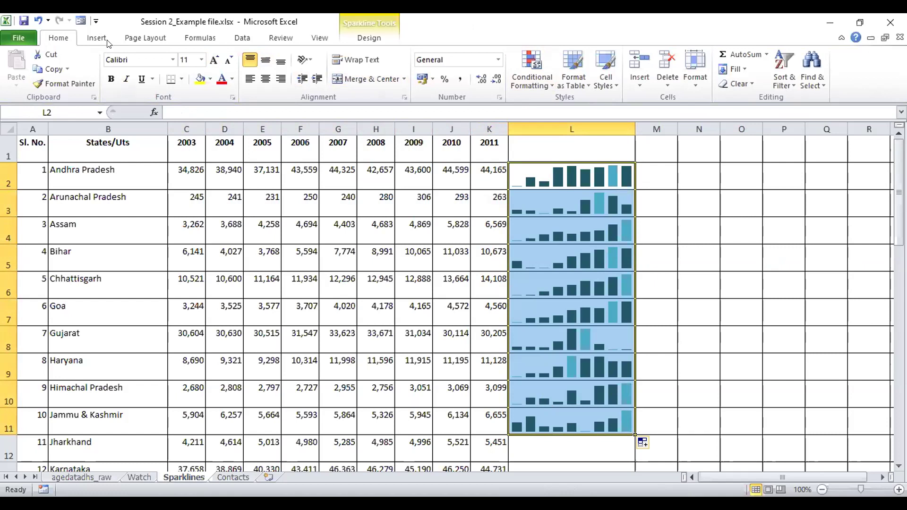
scroll(409, 65, down, 1)
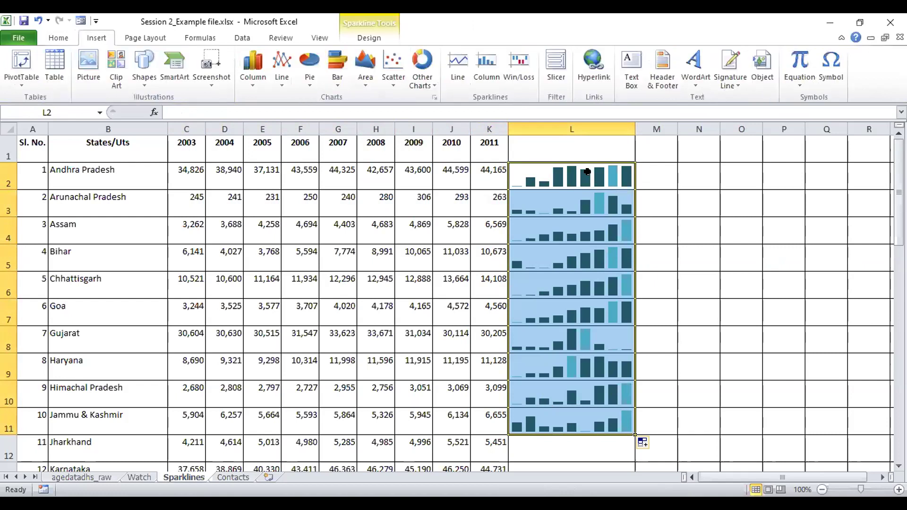
right_click(569, 181)
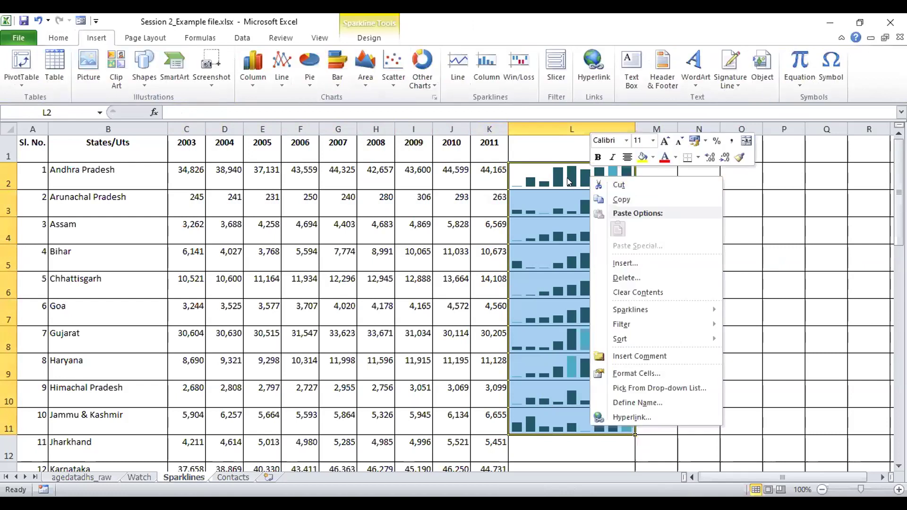
key(Escape)
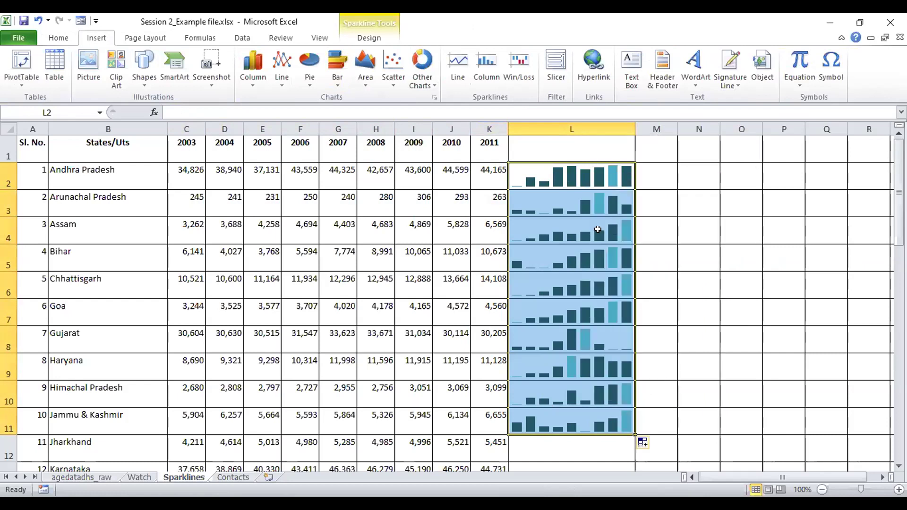
click(590, 178)
drag(590, 176, 588, 422)
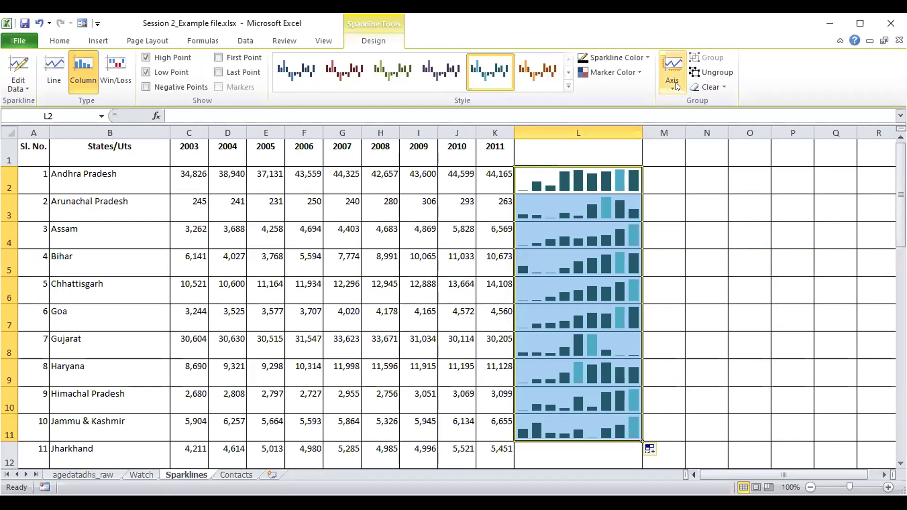
Step: Set the vertical axis minimum and maximum to Same for All Sparklines
click(676, 90)
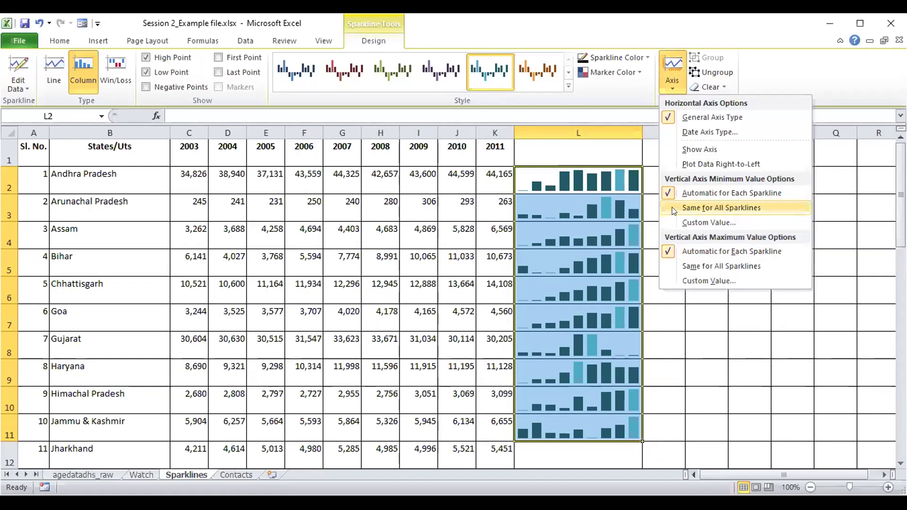
click(672, 81)
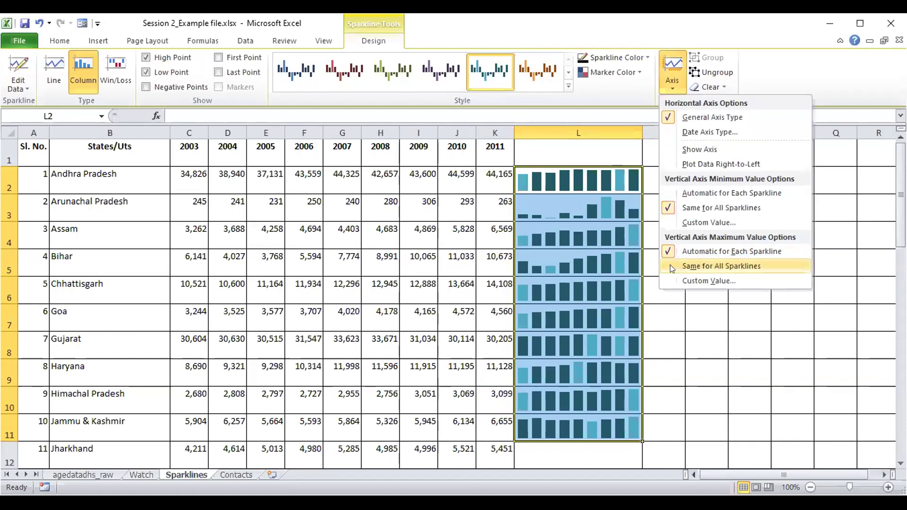
click(671, 265)
Step: Check the sparklines in L3, L2 and L6, then move to Bihar's 2011 figure in K5
click(540, 213)
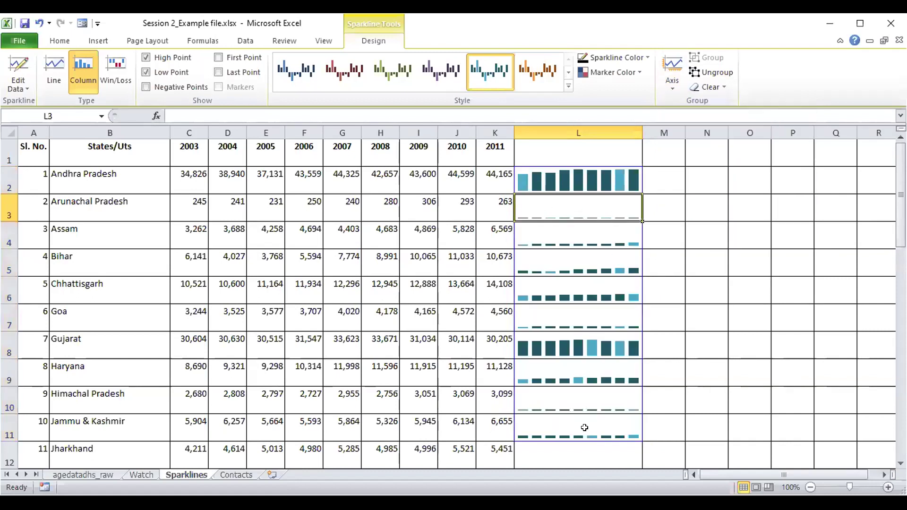
scroll(606, 290, down, 1)
scroll(592, 344, up, 1)
key(Up)
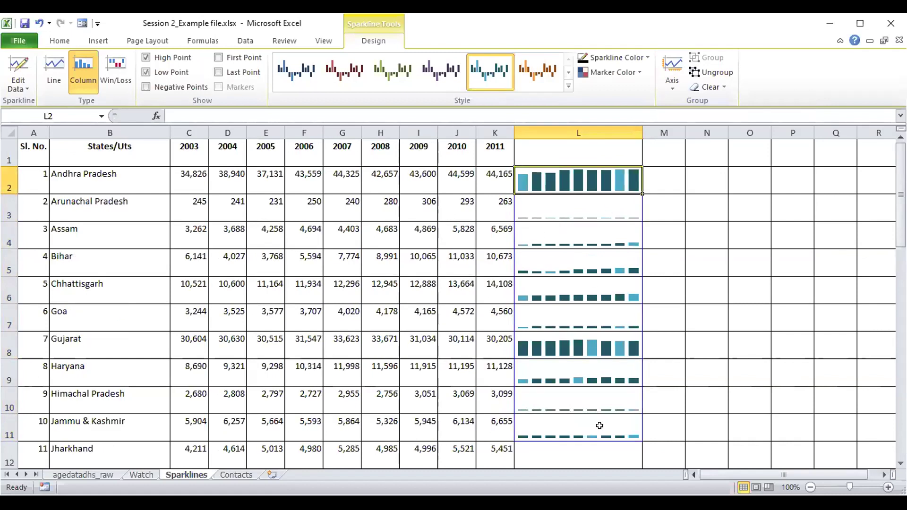
click(587, 288)
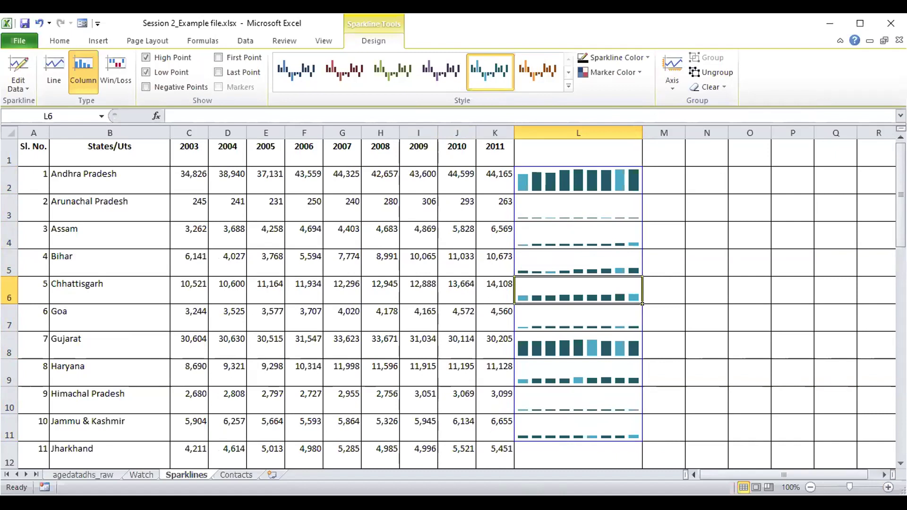
key(Up)
key(Left)
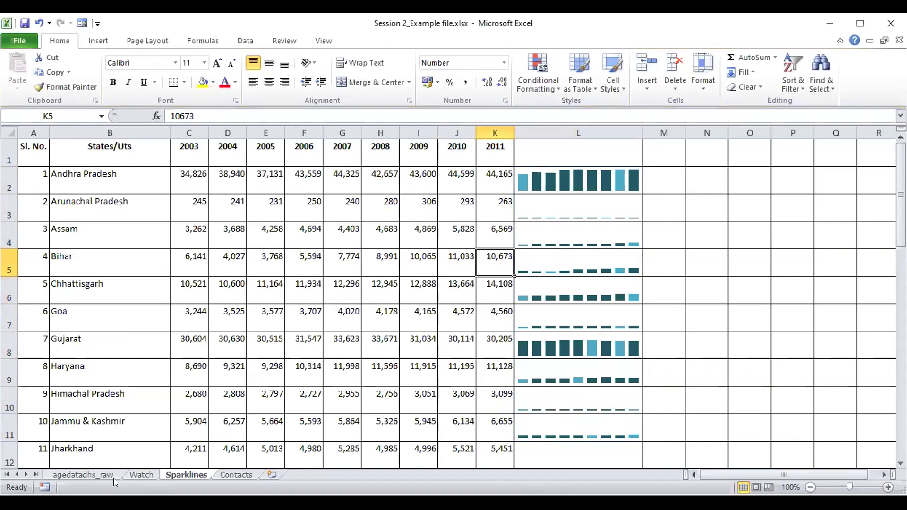
Step: Go to the agedatadhs_raw sheet and select the first birth weight value in K2
click(101, 475)
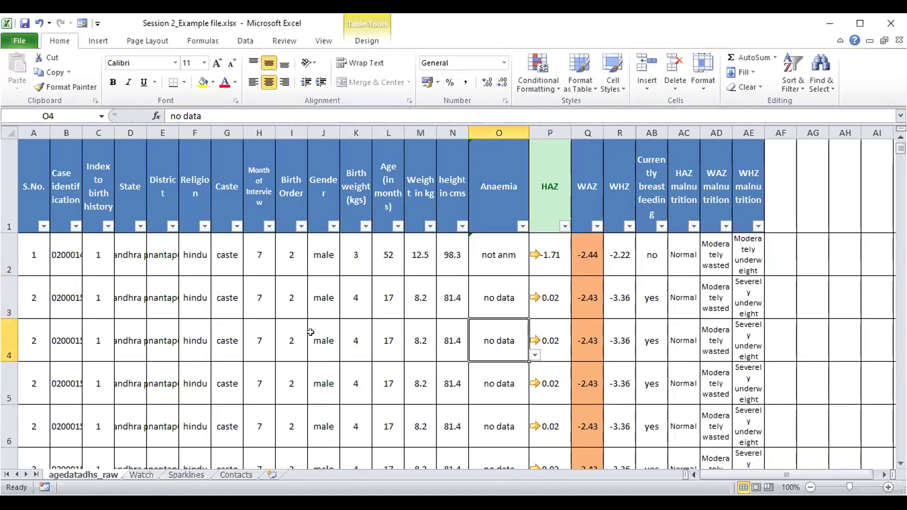
key(Up)
key(Up)
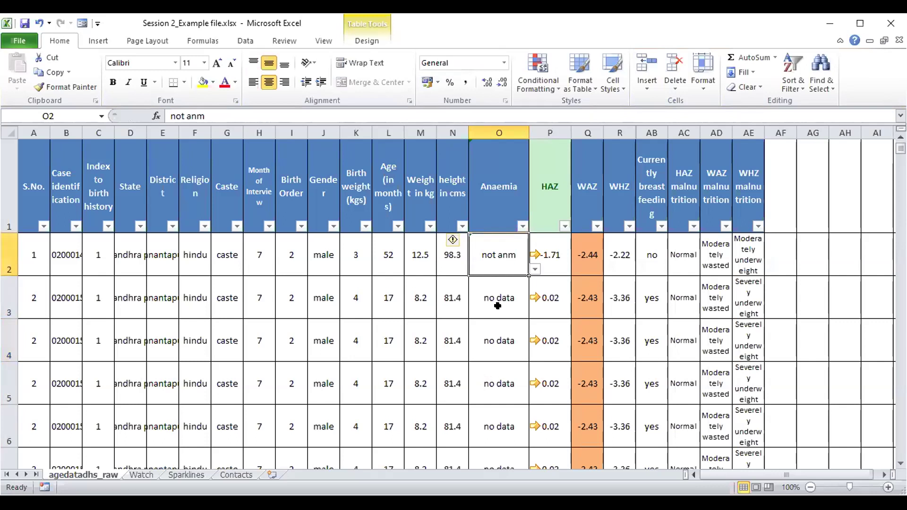
key(Up)
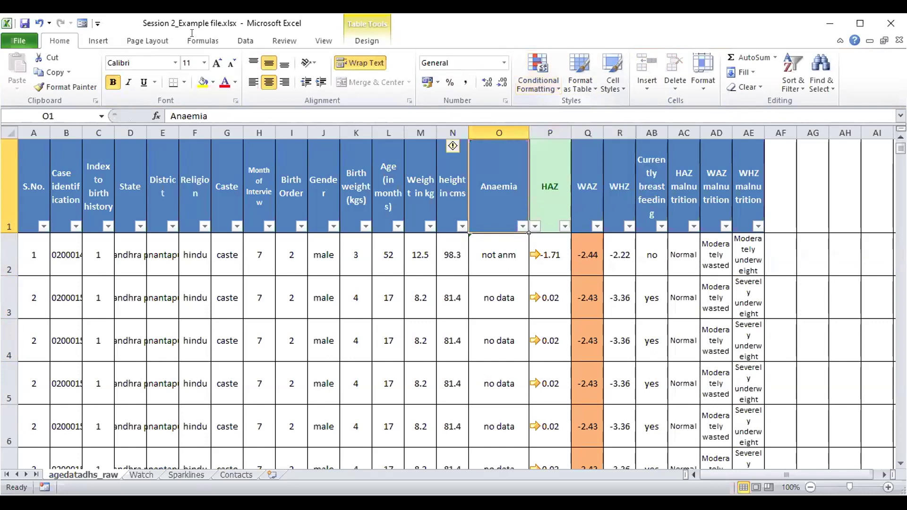
click(368, 262)
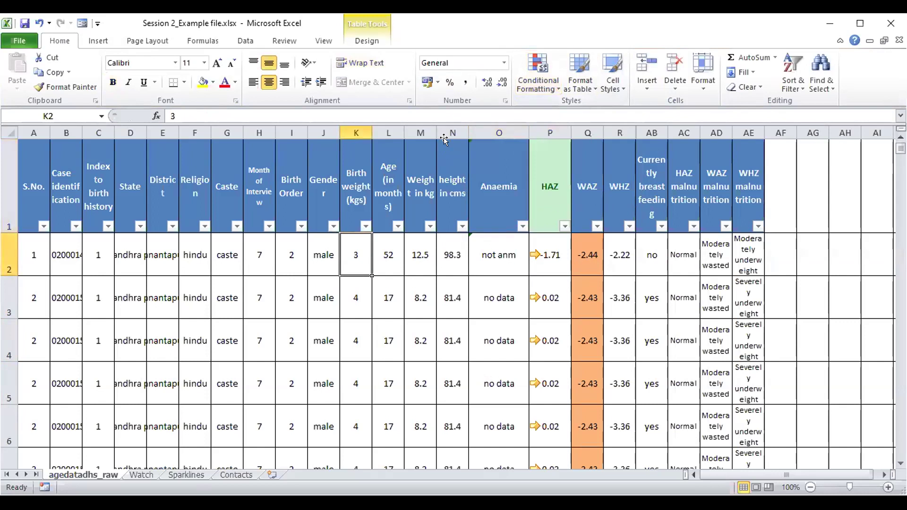
Step: Widen column N for its header, select the heights, and preview then cancel a 2-Color Scale rule
drag(468, 130, 501, 130)
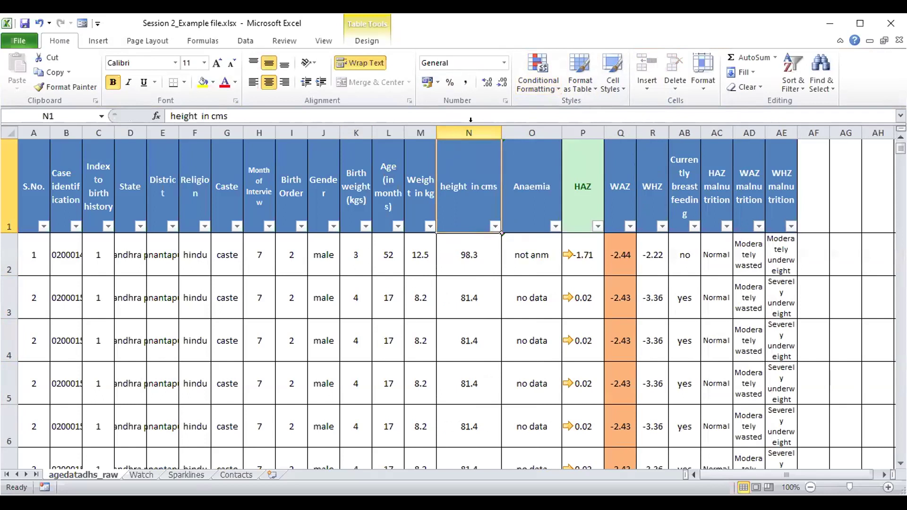
click(470, 144)
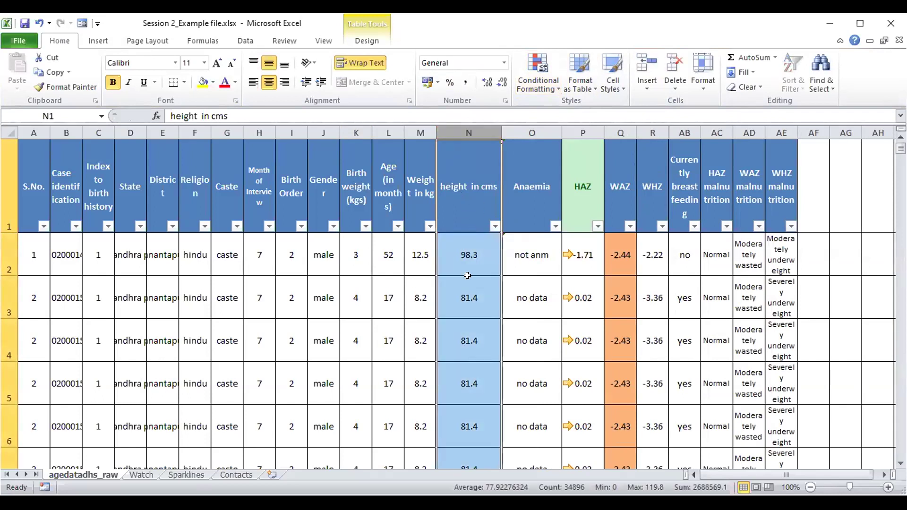
click(539, 84)
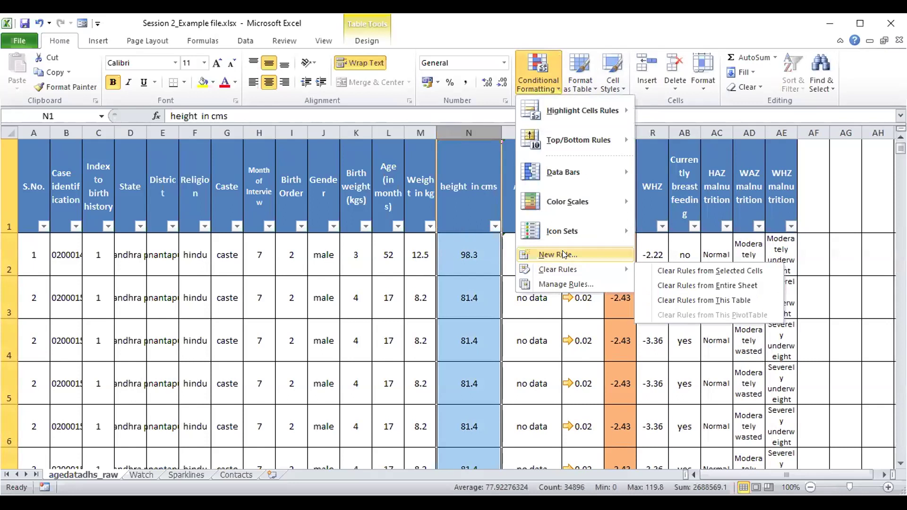
click(564, 255)
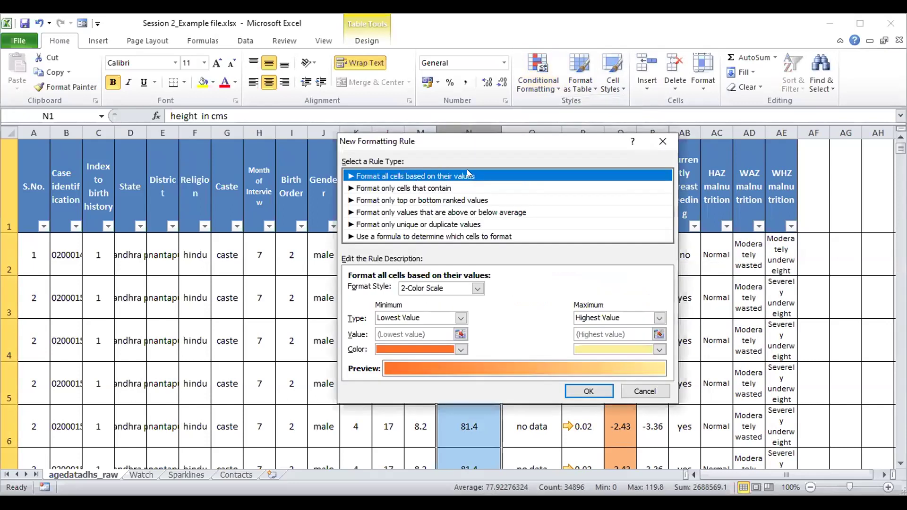
click(443, 289)
click(444, 289)
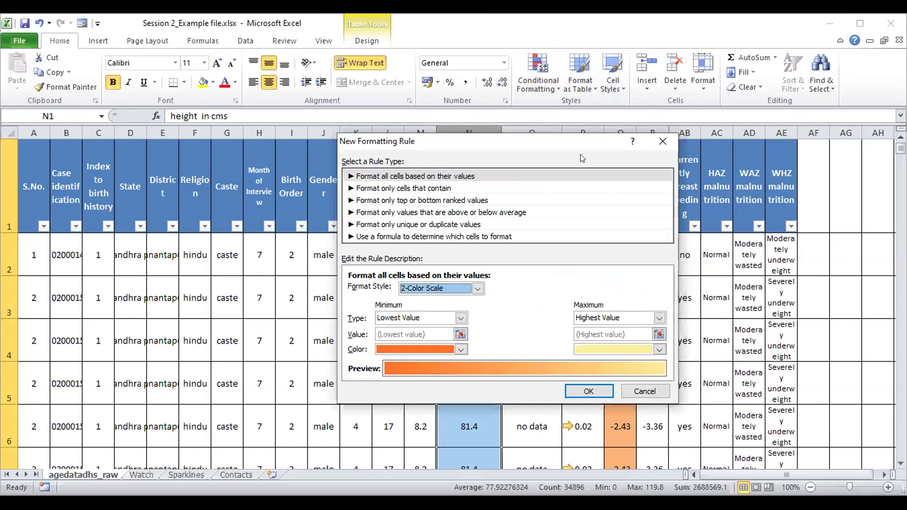
click(663, 141)
click(538, 81)
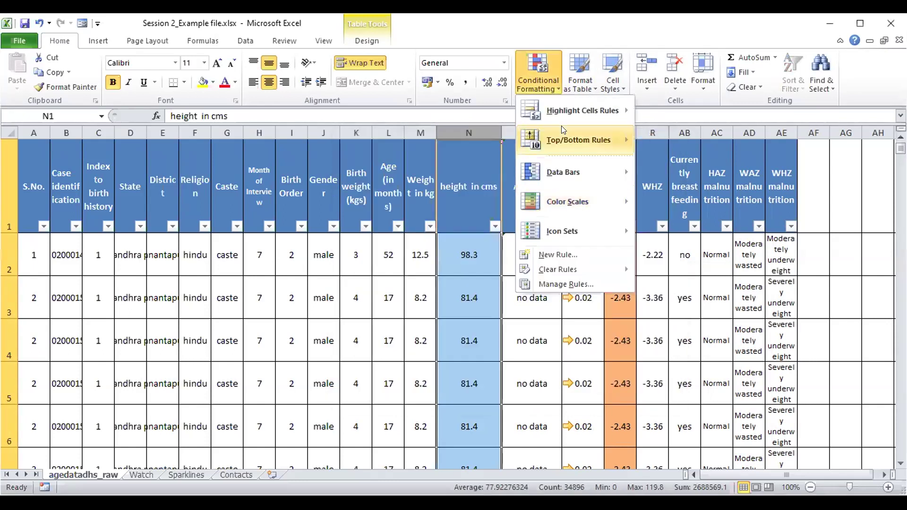
mouse_move(581, 110)
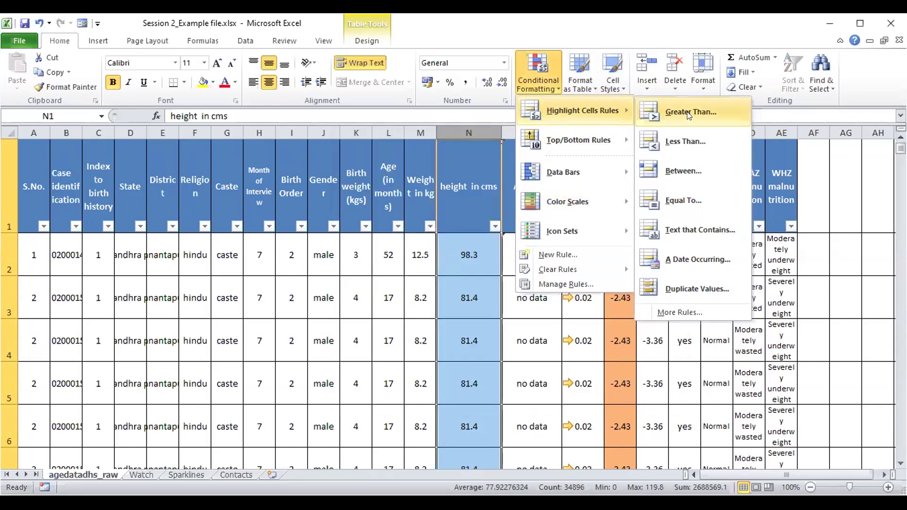
click(689, 115)
text(100)
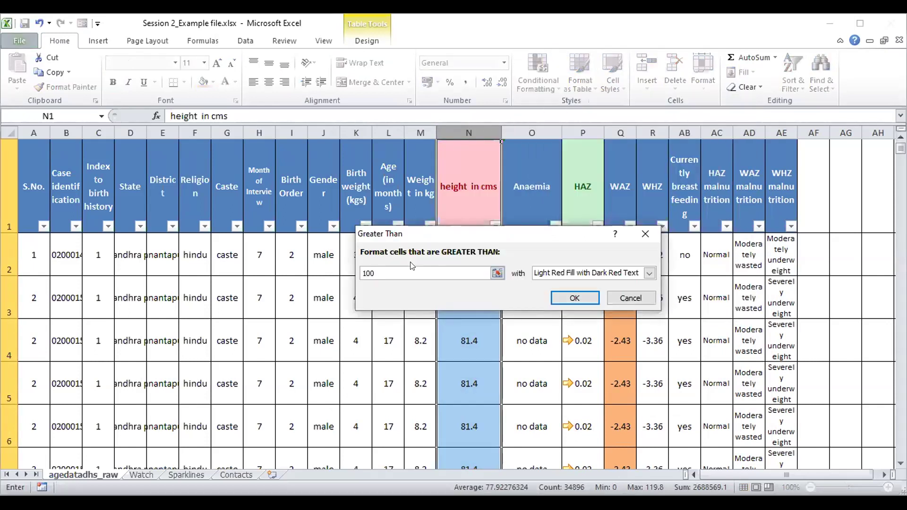
click(560, 273)
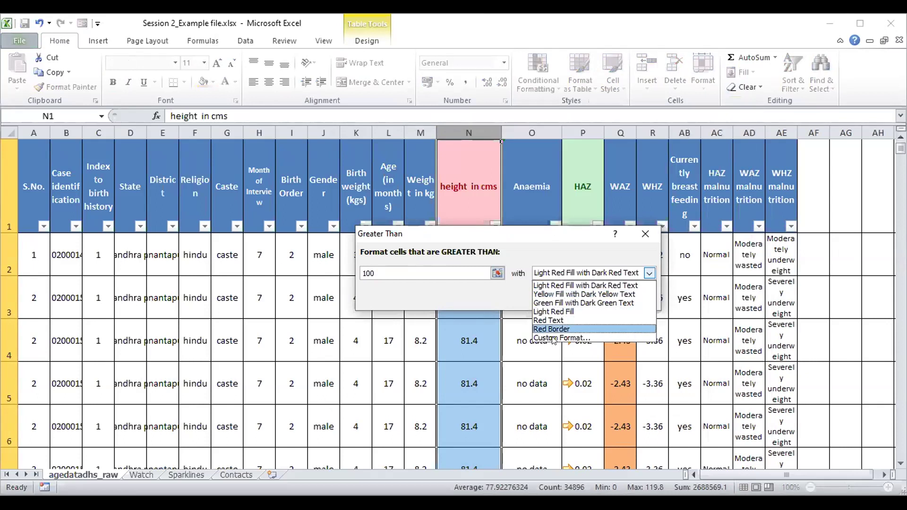
click(560, 285)
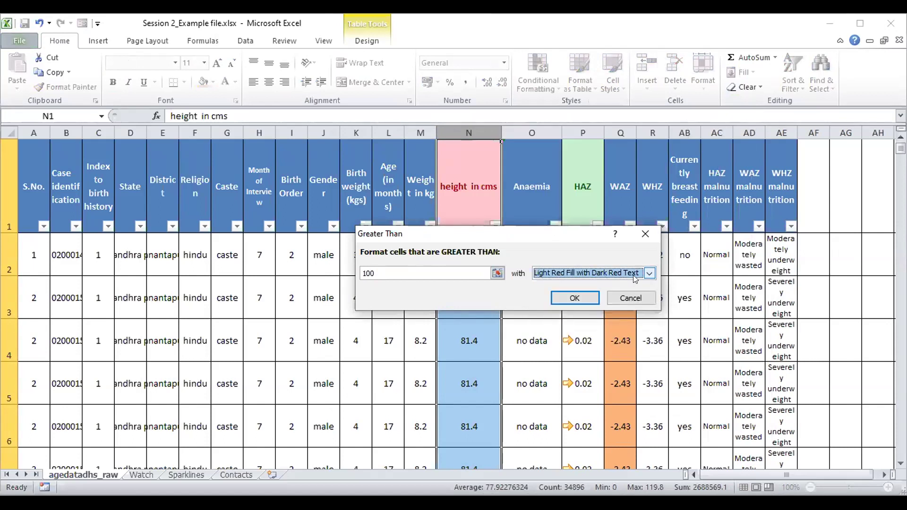
click(573, 298)
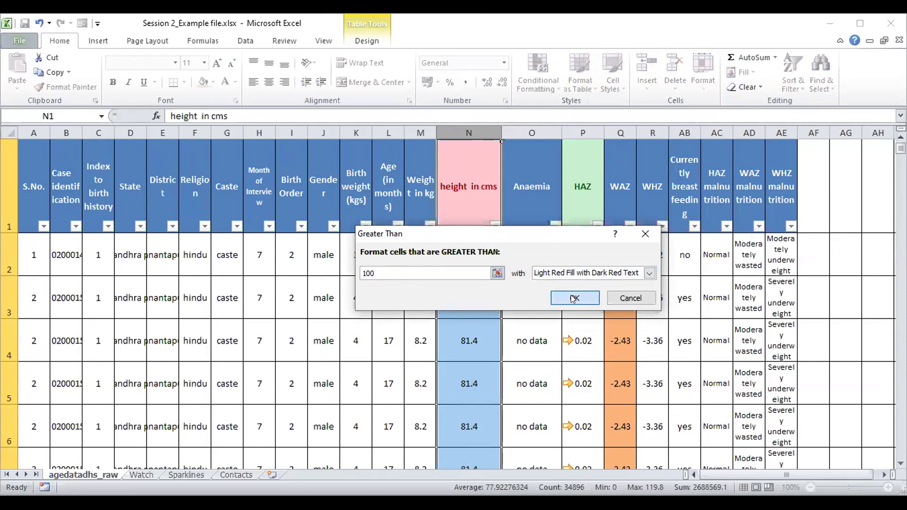
click(460, 264)
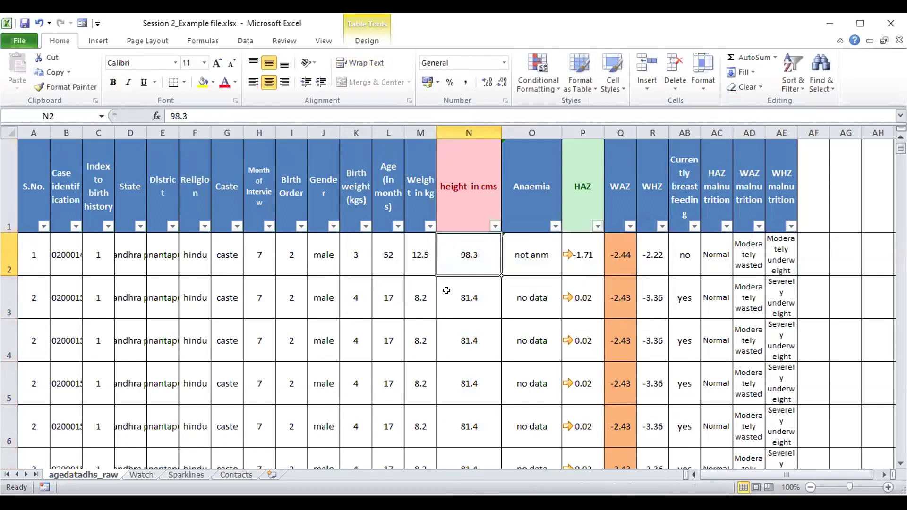
click(493, 226)
Step: Turn the table's Data Filter off and back on from the height in cms header
click(474, 204)
click(474, 204)
click(238, 40)
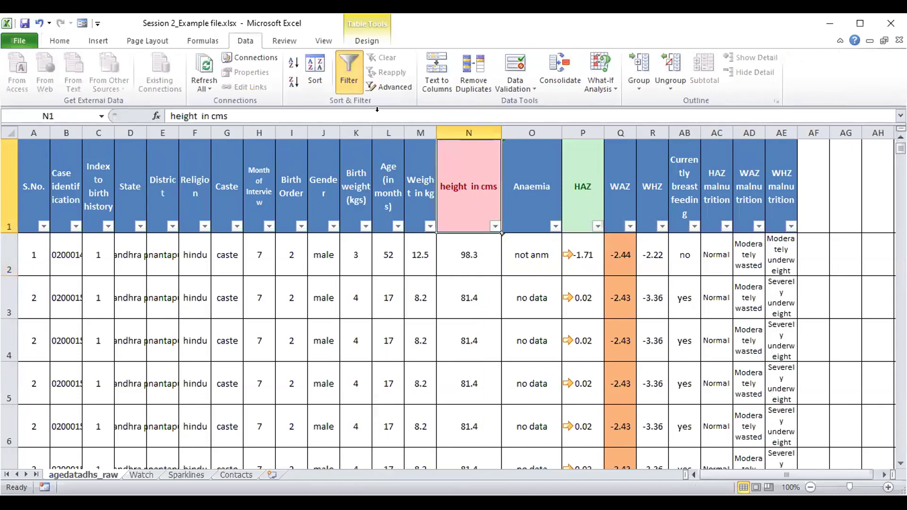
click(348, 71)
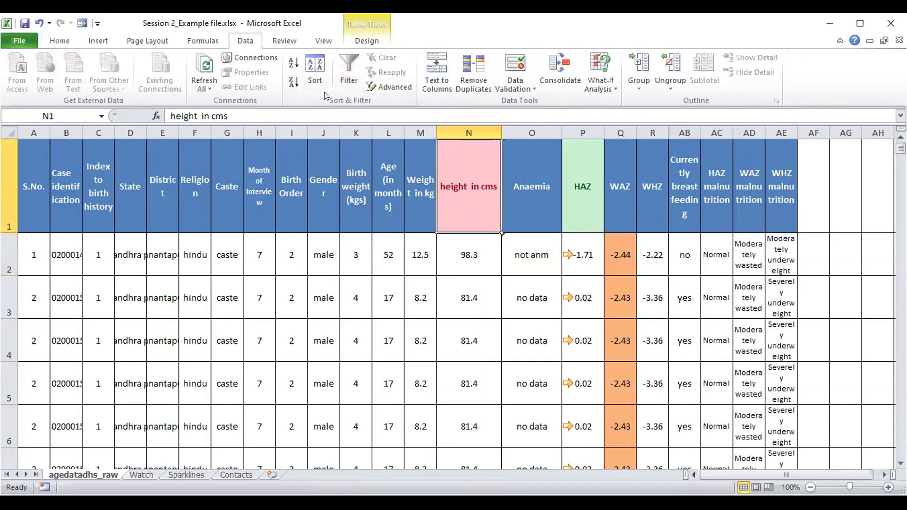
click(350, 70)
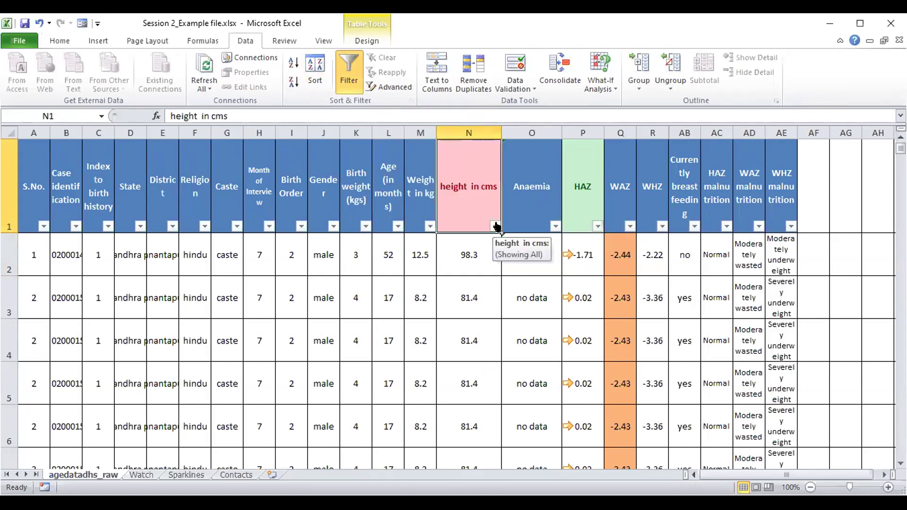
Step: Filter height in cms by the pink cell colour and check the pink row 36
click(494, 226)
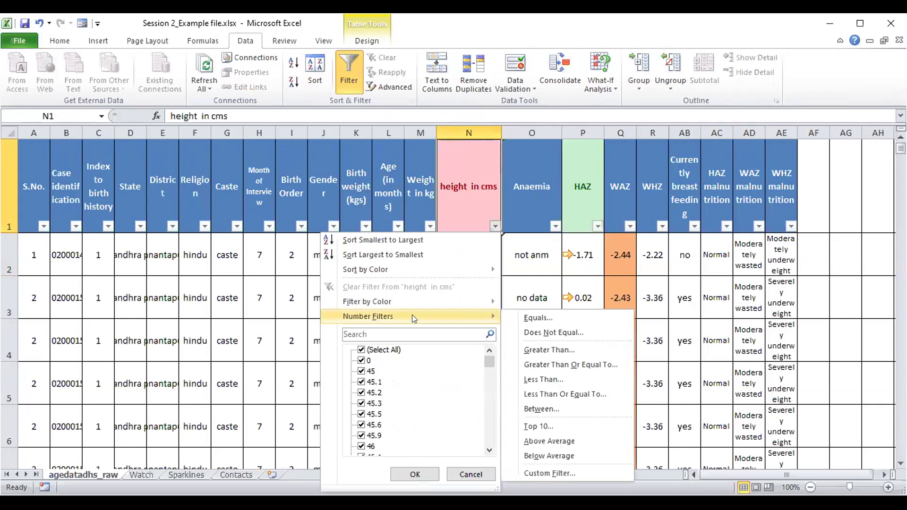
mouse_move(367, 302)
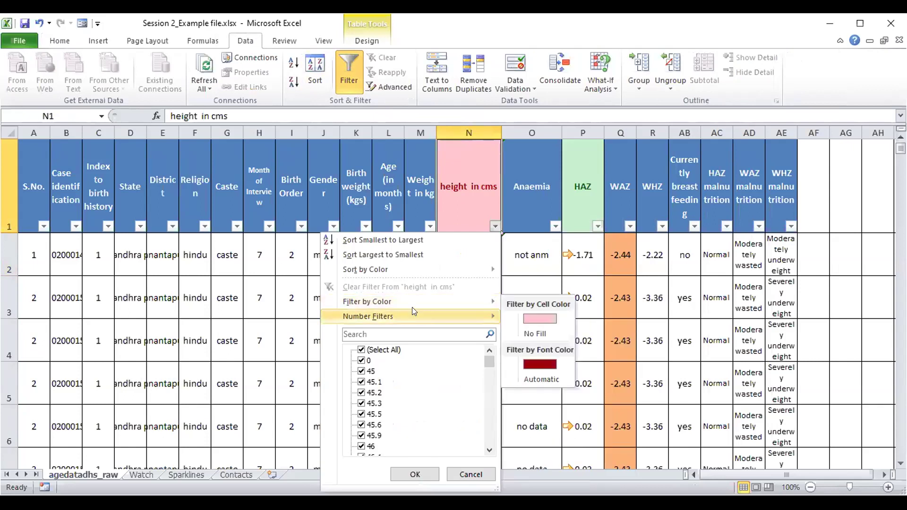
click(544, 321)
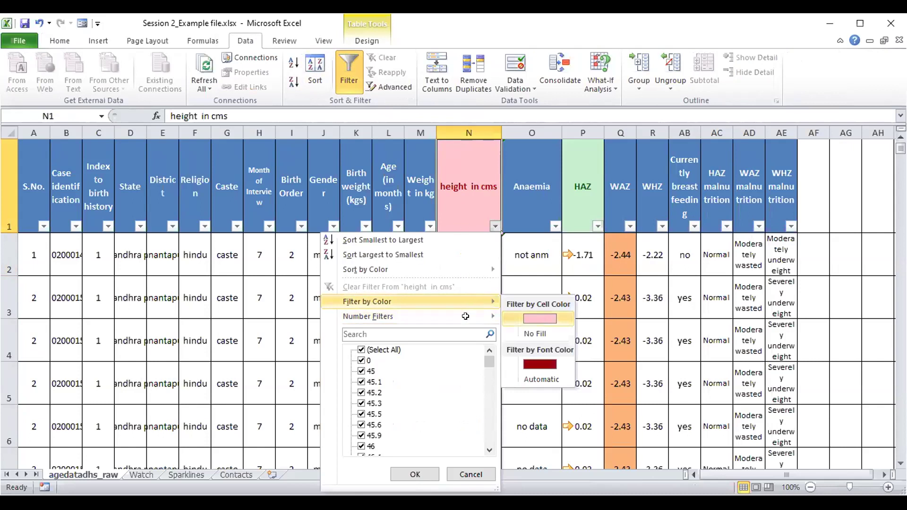
scroll(478, 380, down, 1)
scroll(477, 380, up, 1)
click(460, 238)
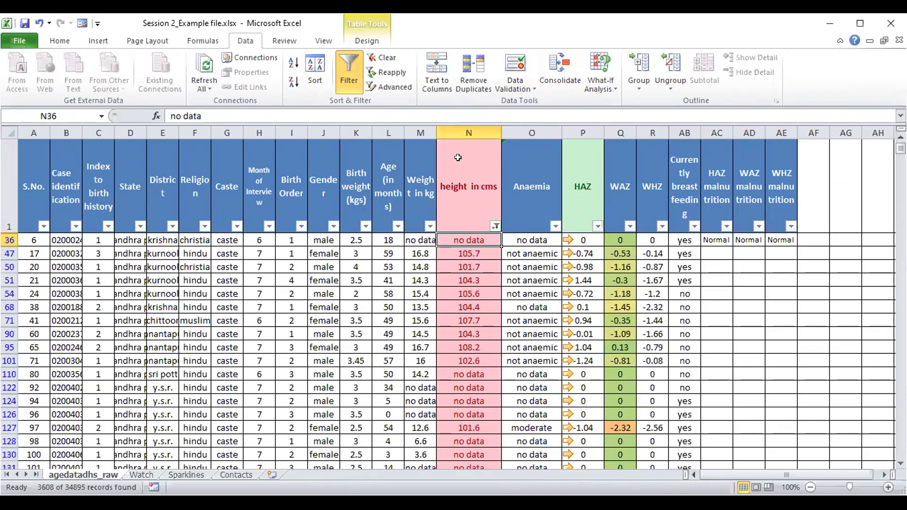
Step: Clear the filter from height in cms to show all rows again
click(468, 192)
click(494, 226)
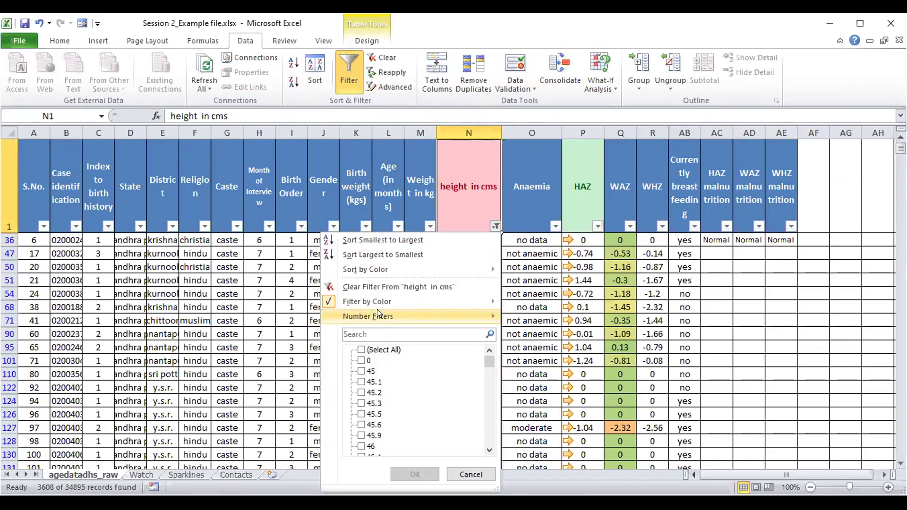
click(371, 59)
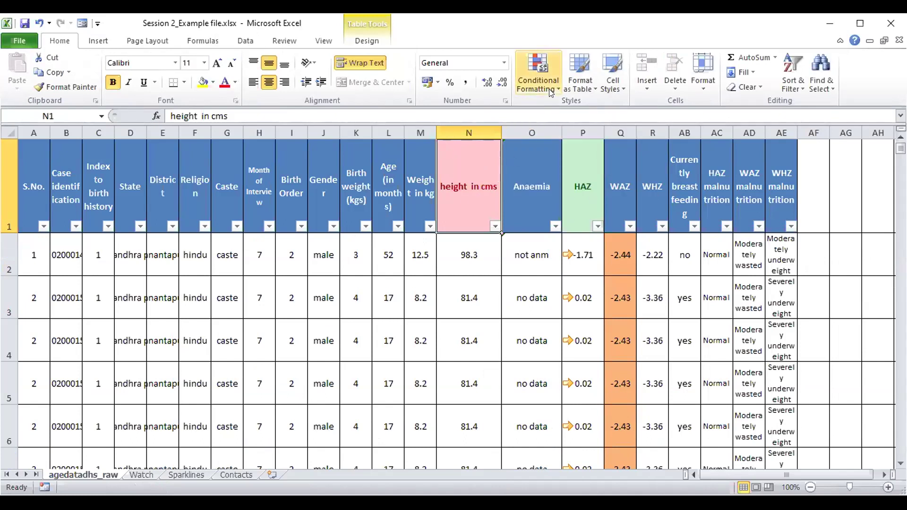
Step: Clear the conditional formatting rules from the height header cell N1
click(539, 75)
mouse_move(557, 269)
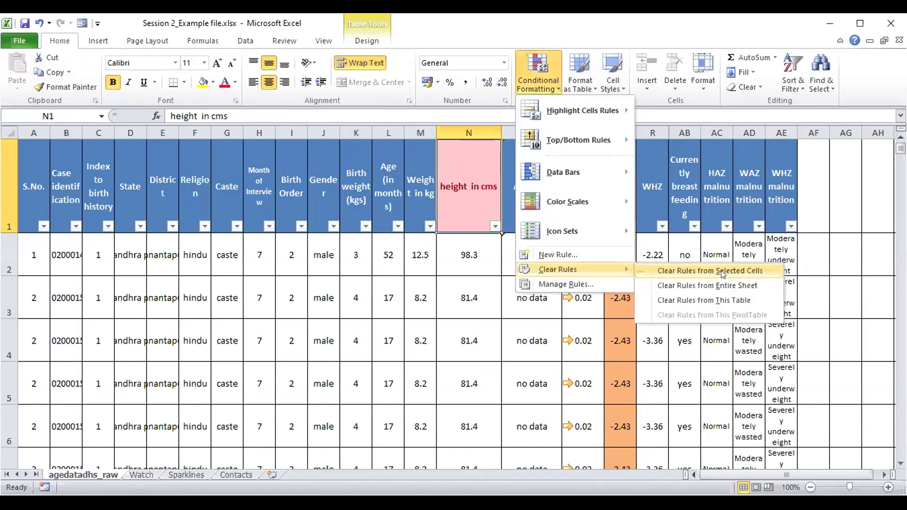
click(721, 274)
click(488, 241)
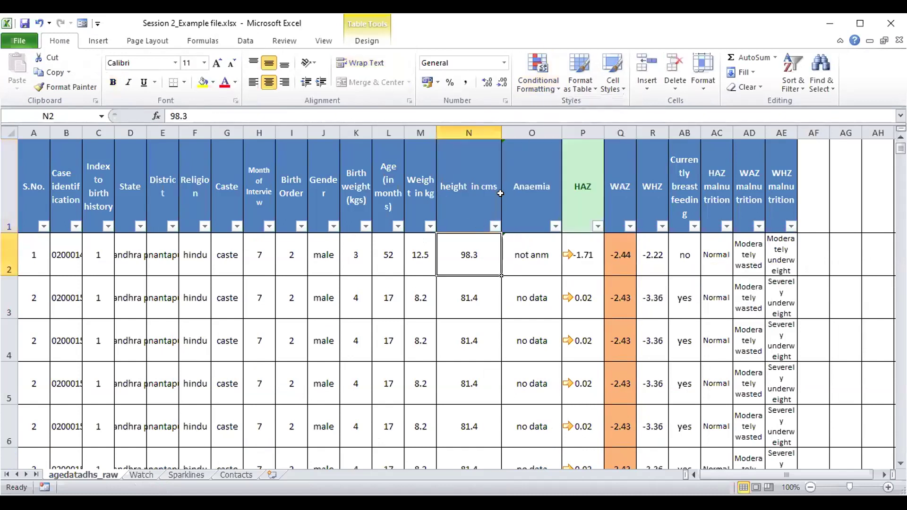
click(541, 179)
Step: Widen the HAZ column and add a data bar to P2's -1.71 value
click(585, 184)
drag(604, 132, 616, 131)
click(585, 257)
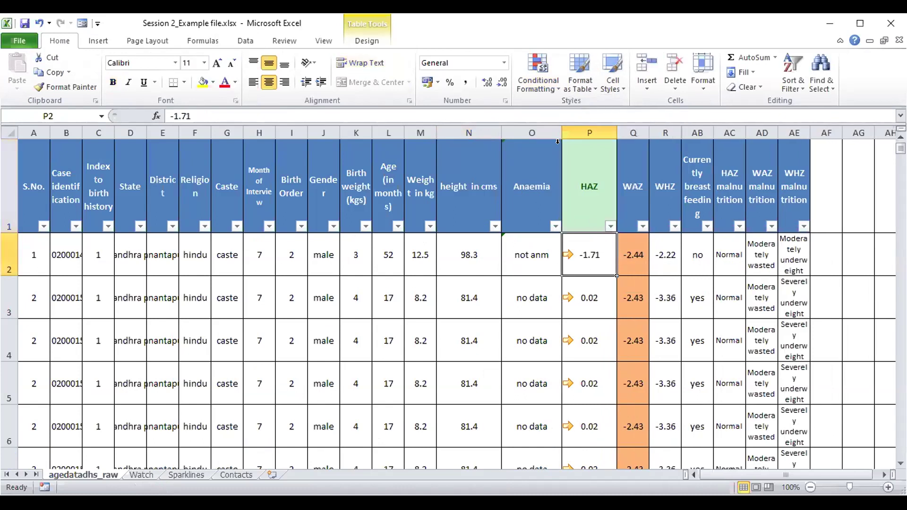
click(540, 85)
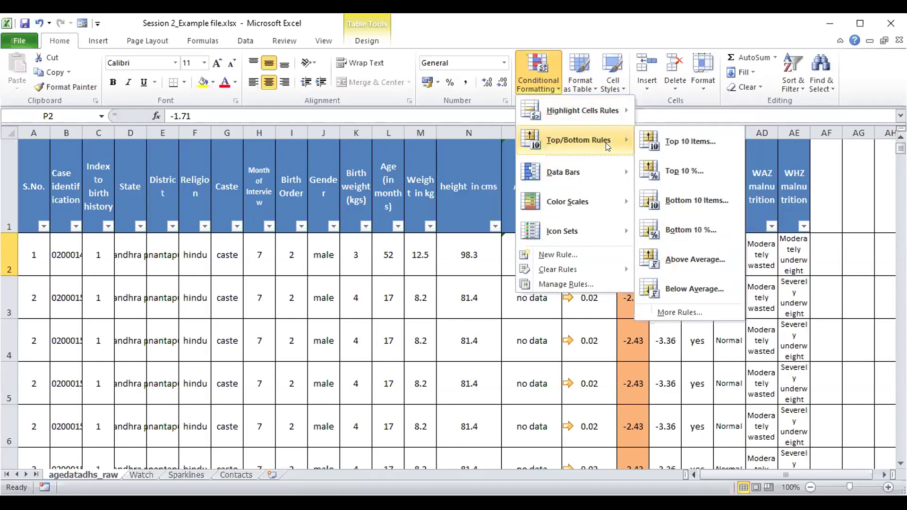
mouse_move(562, 171)
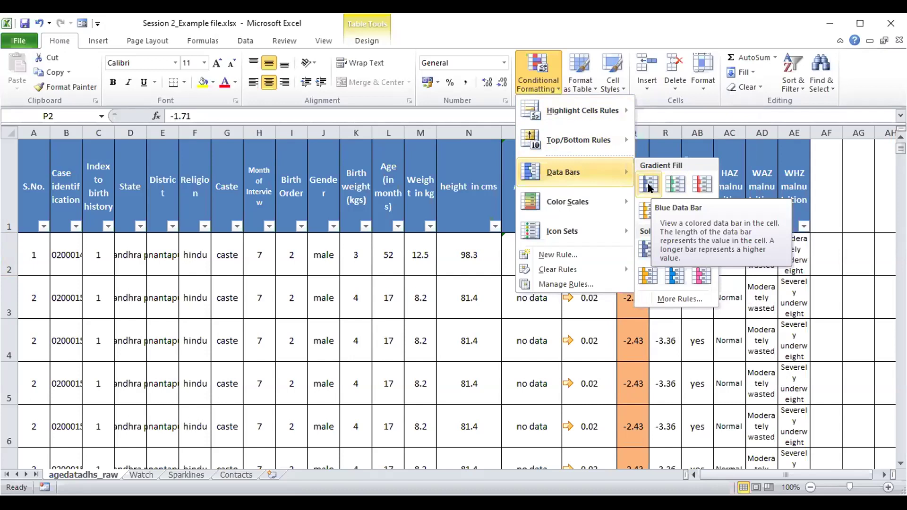
click(649, 187)
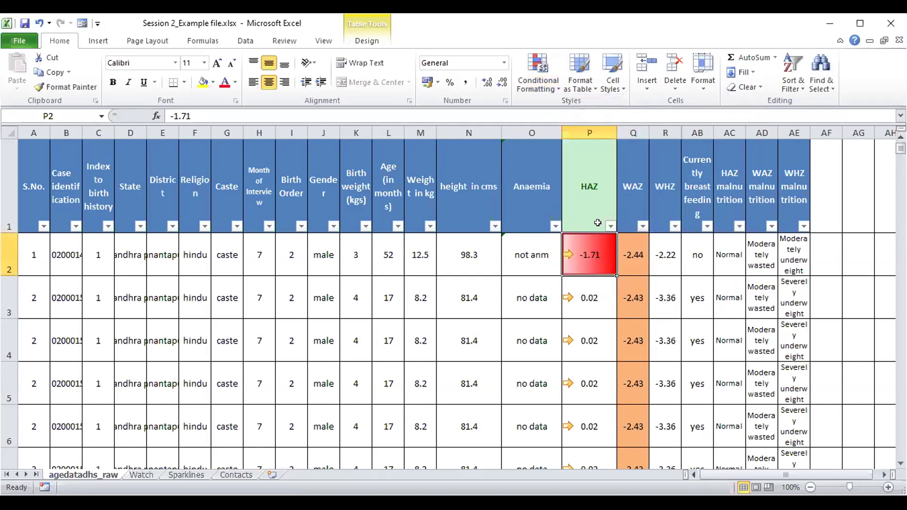
Step: Apply Blue Data Bar gradient fill to the whole height in cms column
click(469, 133)
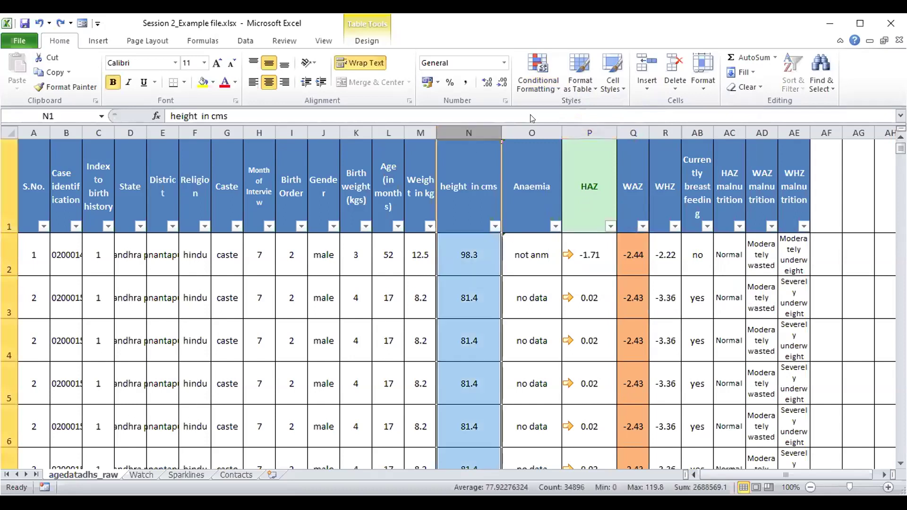
click(537, 91)
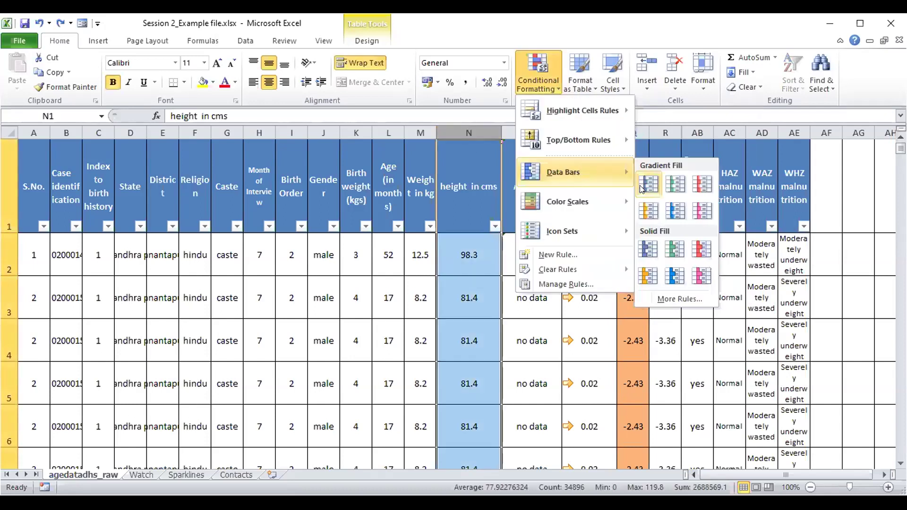
click(642, 188)
click(469, 255)
click(473, 340)
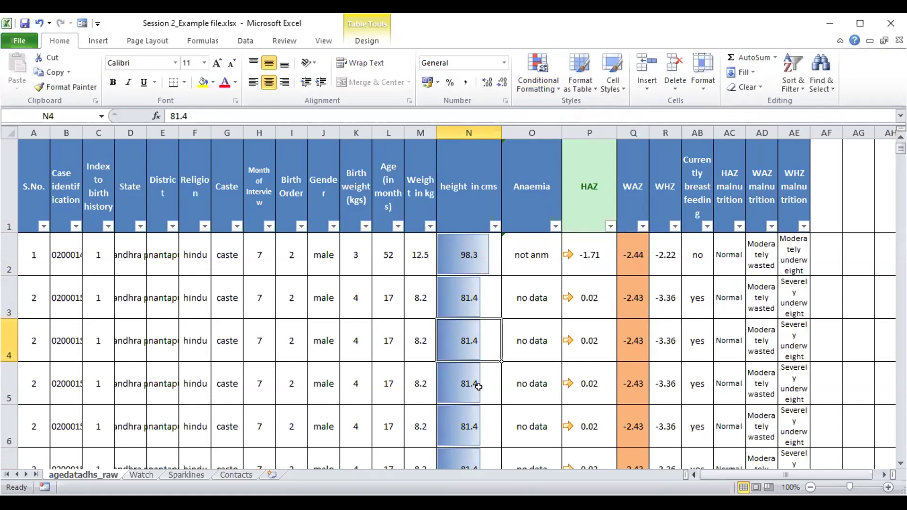
Step: Scroll down the heights to check the bars, including the over-100 value 105.7 in N47
scroll(470, 361, down, 3)
scroll(469, 202, down, 5)
click(469, 203)
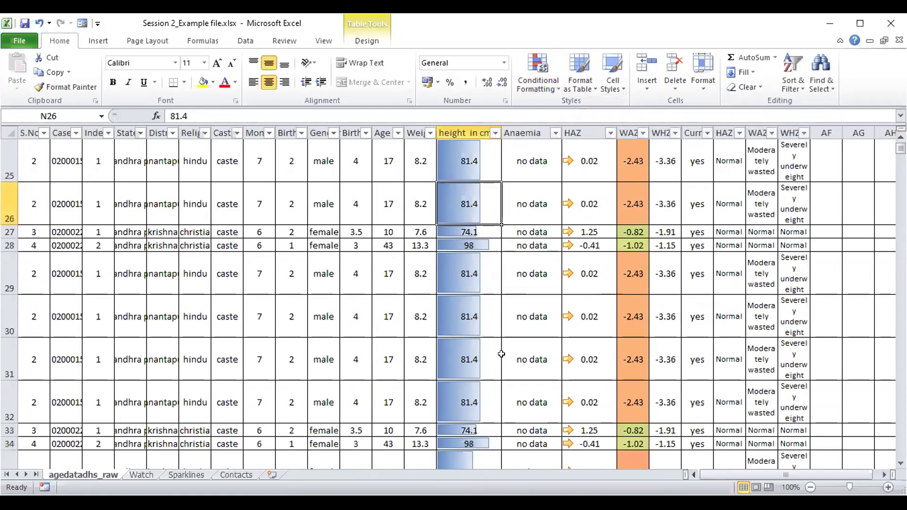
scroll(488, 373, down, 1)
scroll(487, 361, down, 2)
scroll(490, 363, down, 1)
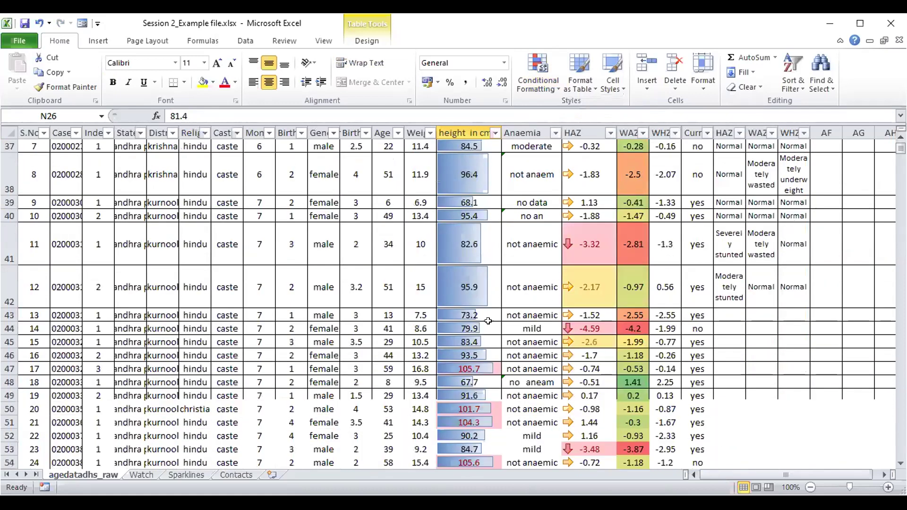
scroll(490, 297, down, 1)
click(490, 297)
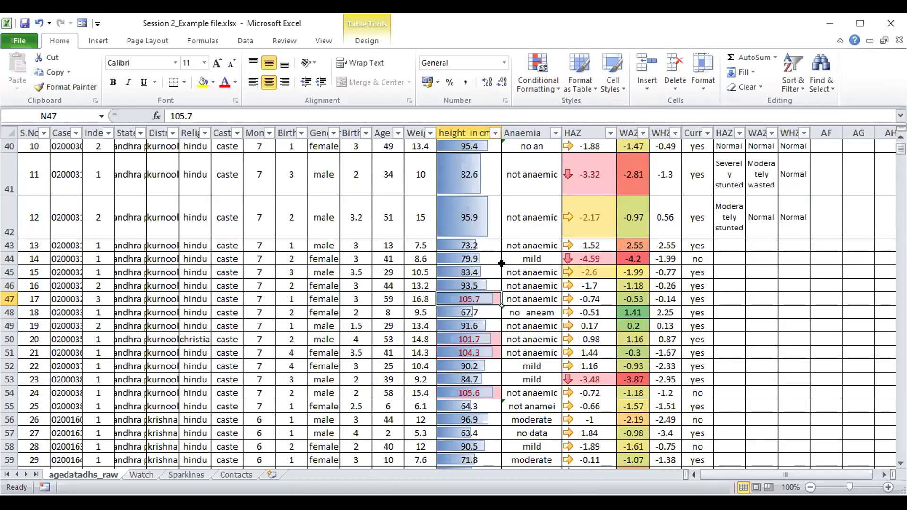
scroll(500, 218, up, 4)
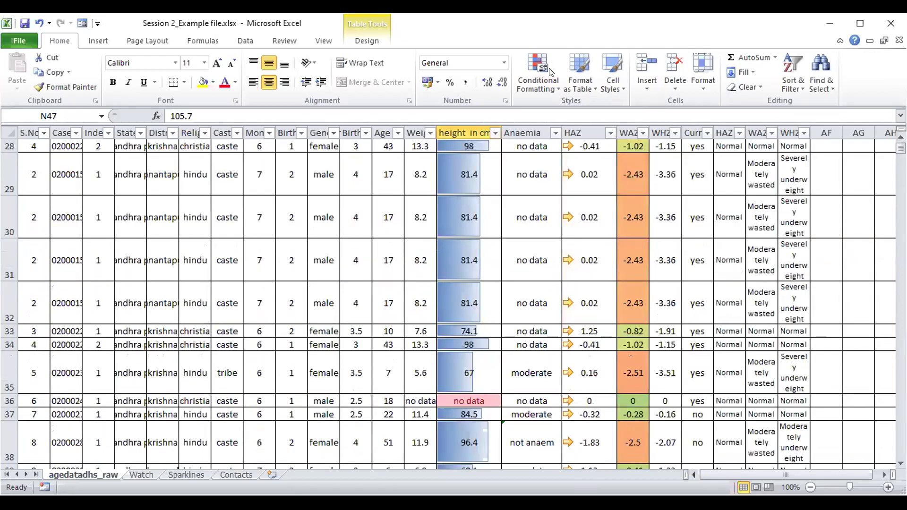
click(550, 72)
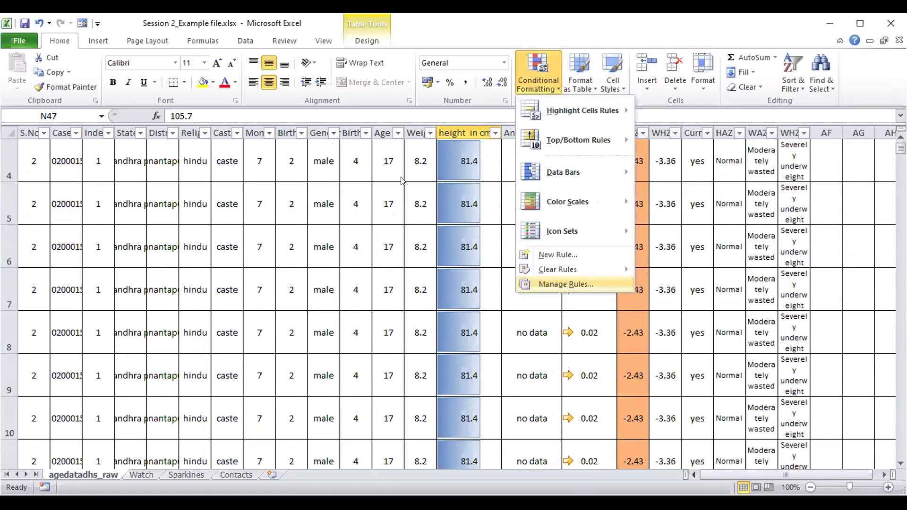
key(Return)
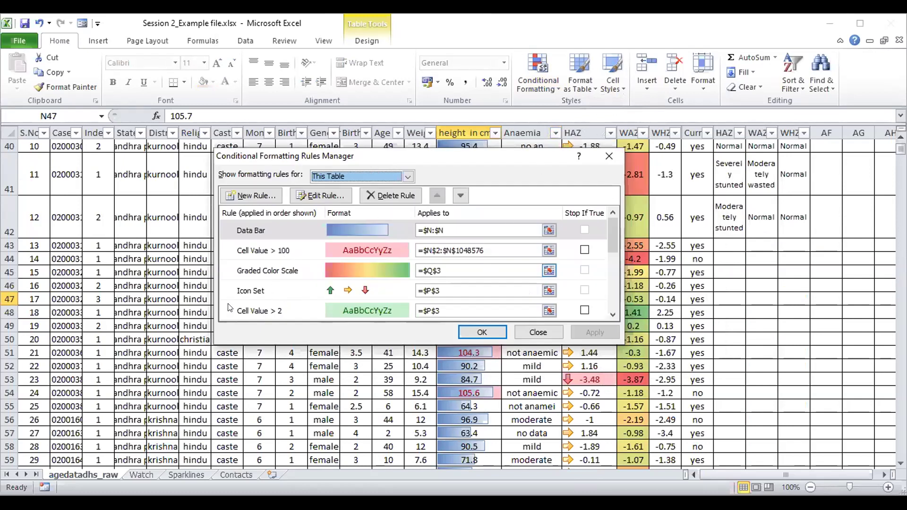
click(537, 332)
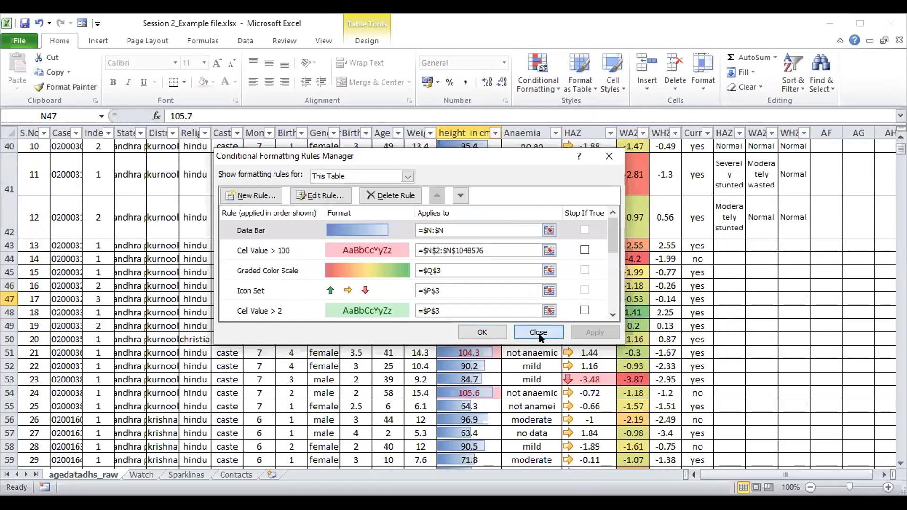
click(585, 147)
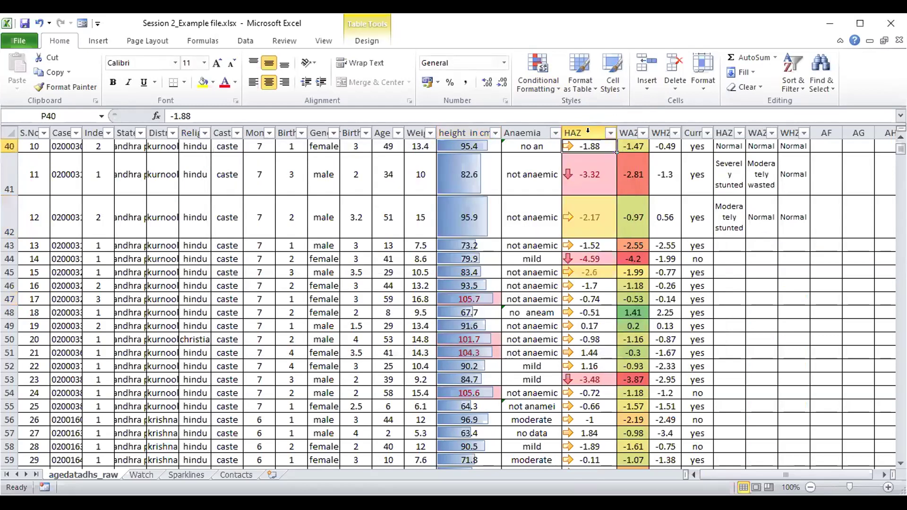
Step: From Manage Rules, edit the HAZ Icon Set rule to view its 2 and -3 thresholds
click(543, 93)
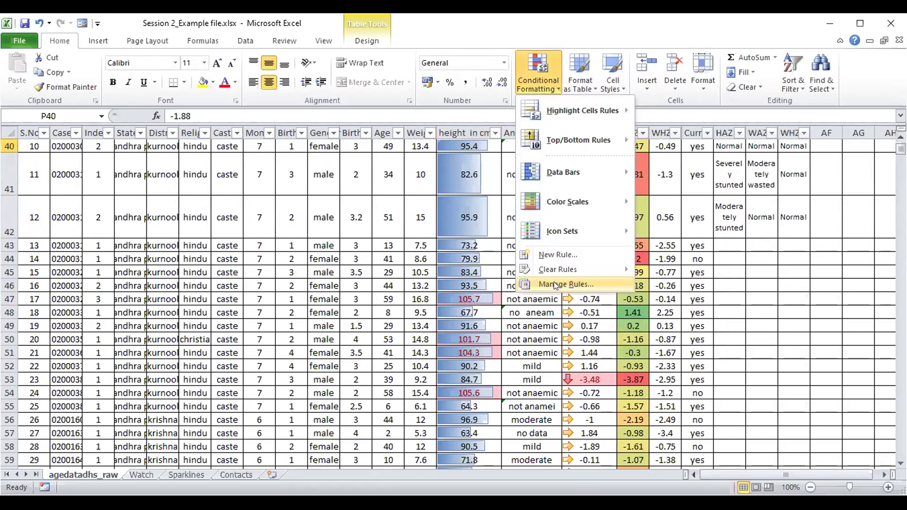
click(555, 285)
click(283, 290)
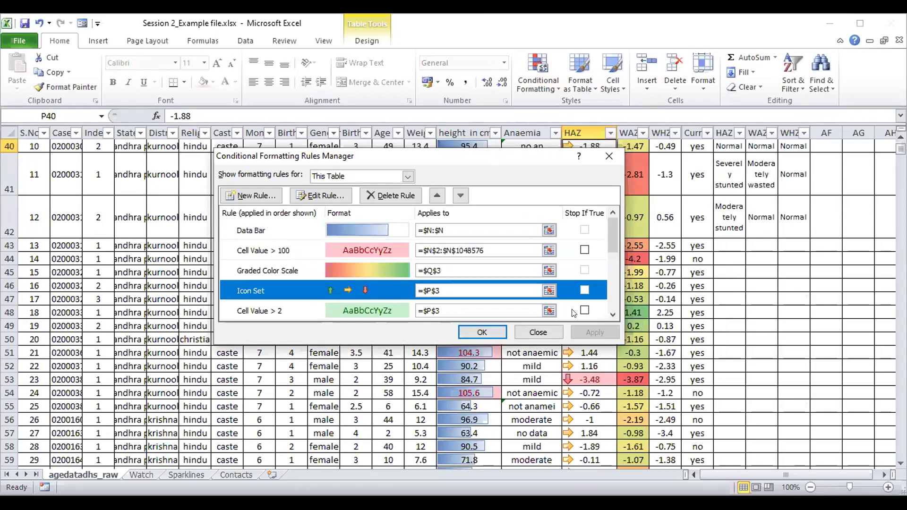
key(Escape)
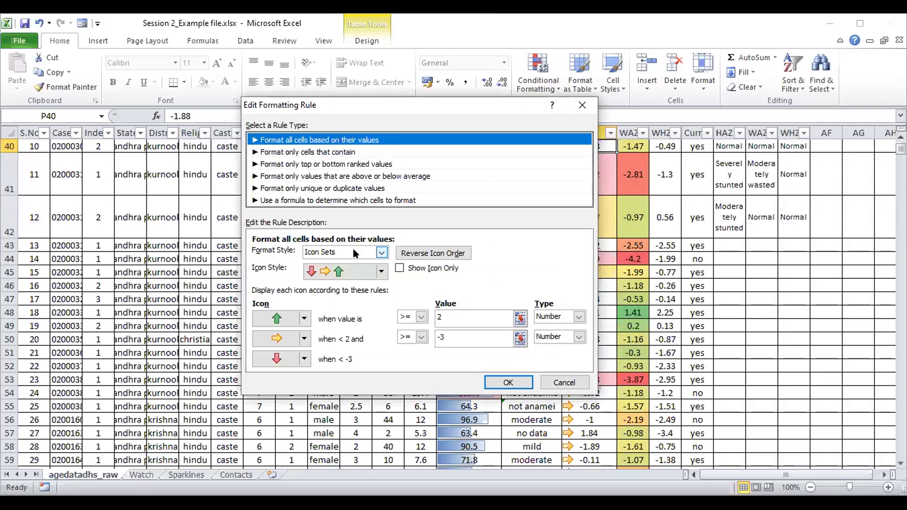
click(353, 249)
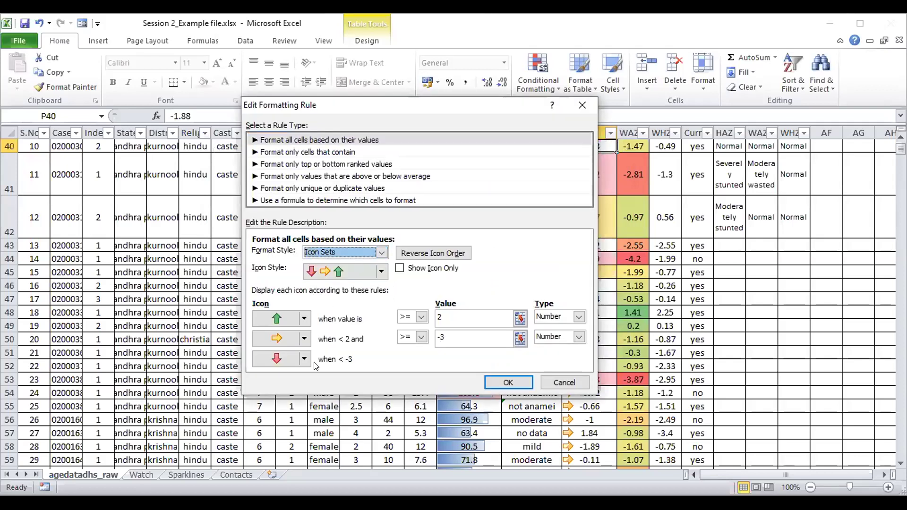
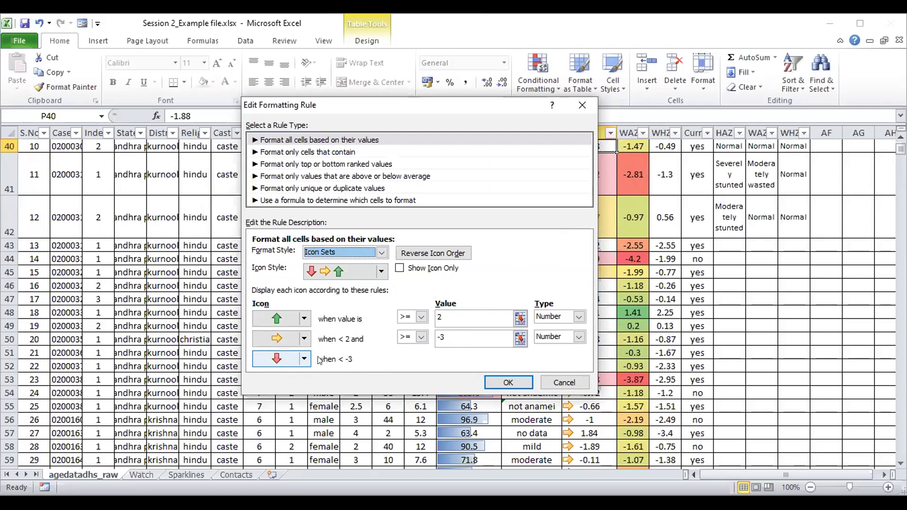
Step: Cancel the icon-set rule editor and close the Conditional Formatting Rules Manager, landing on cell K4
click(581, 381)
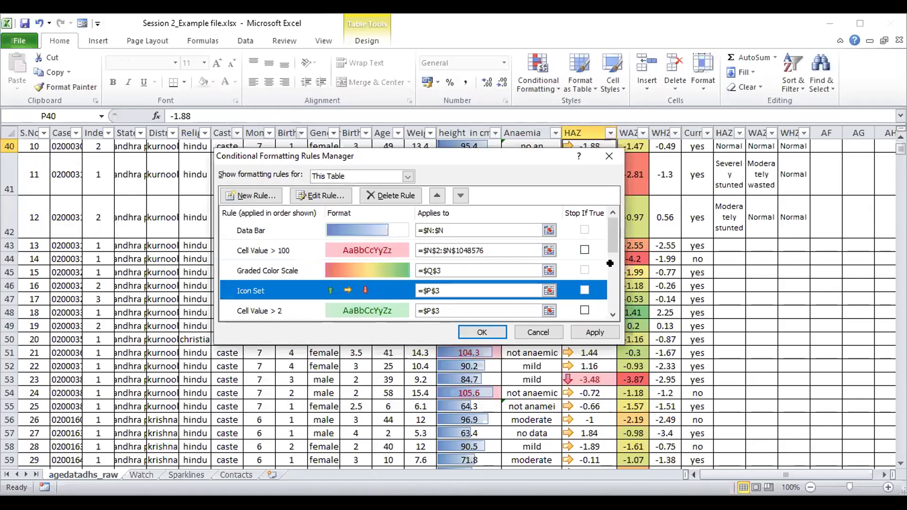
click(482, 332)
scroll(481, 332, down, 4)
click(590, 334)
scroll(585, 322, down, 4)
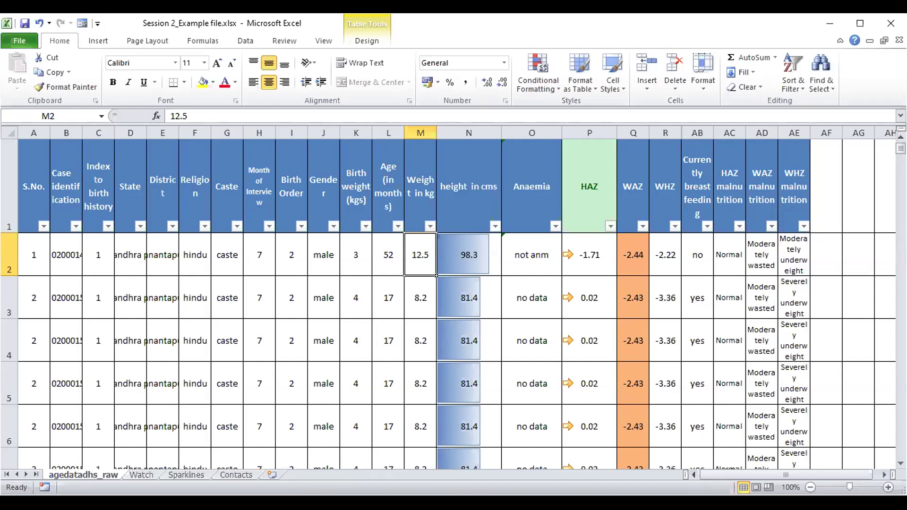
key(Down)
key(Down)
key(Left)
key(Left)
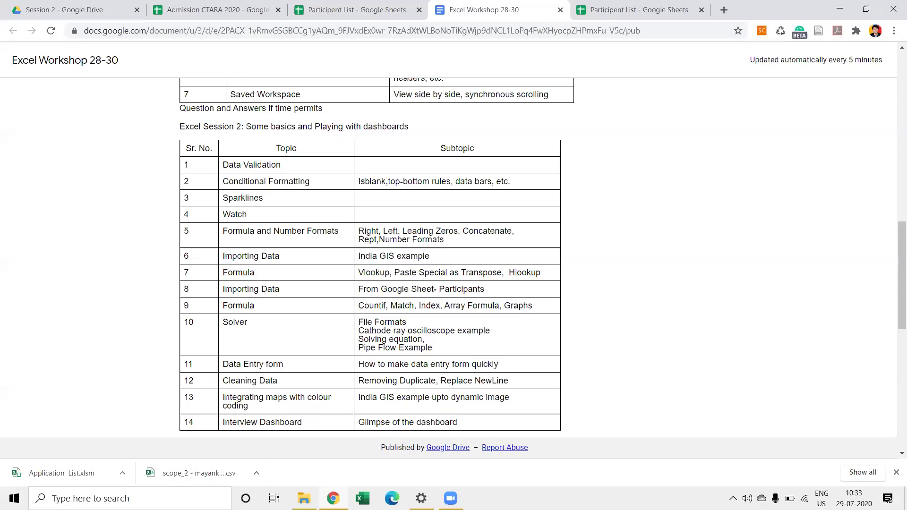
Step: Scroll the Session 2 agenda, then select 1)Session 2 Right left.xlsx in the Session 2 folder
scroll(365, 312, down, 1)
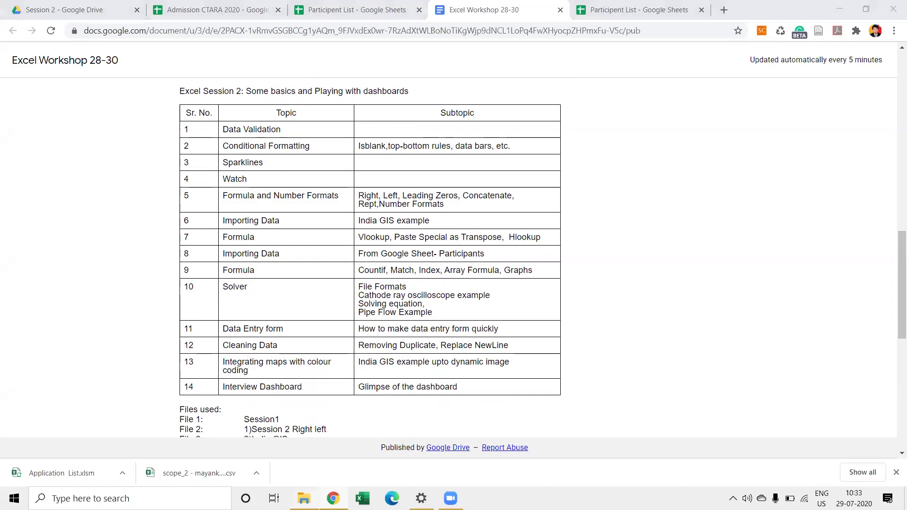
click(303, 498)
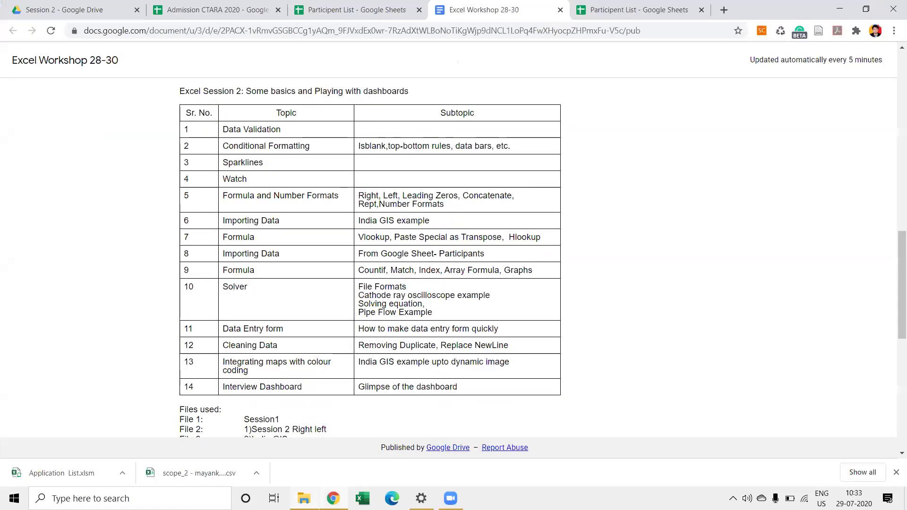
key(alt+Tab)
click(172, 89)
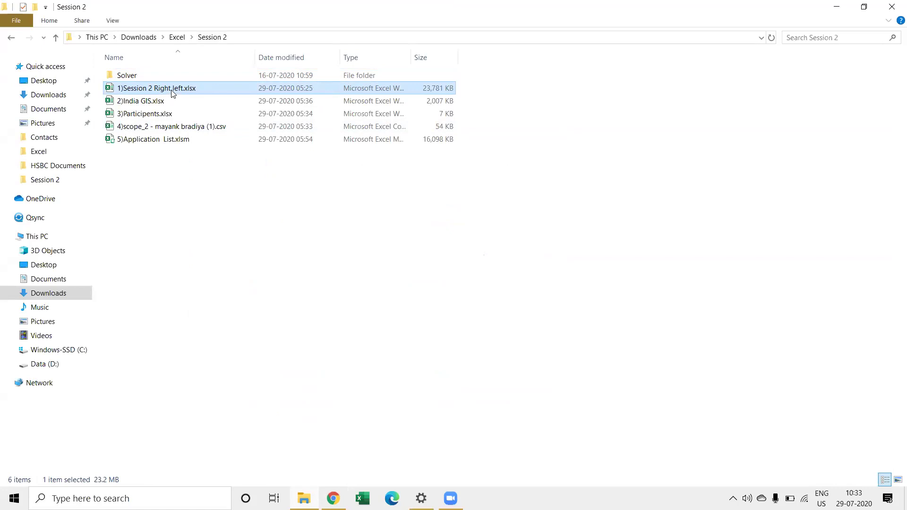
Step: Launch 1)Session 2 Right left.xlsx from the Session 2 folder
double_click(172, 90)
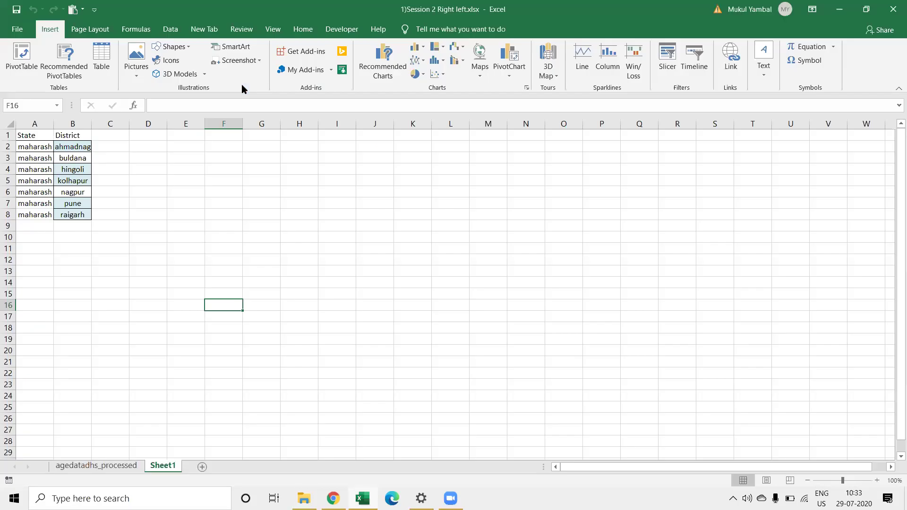
click(109, 465)
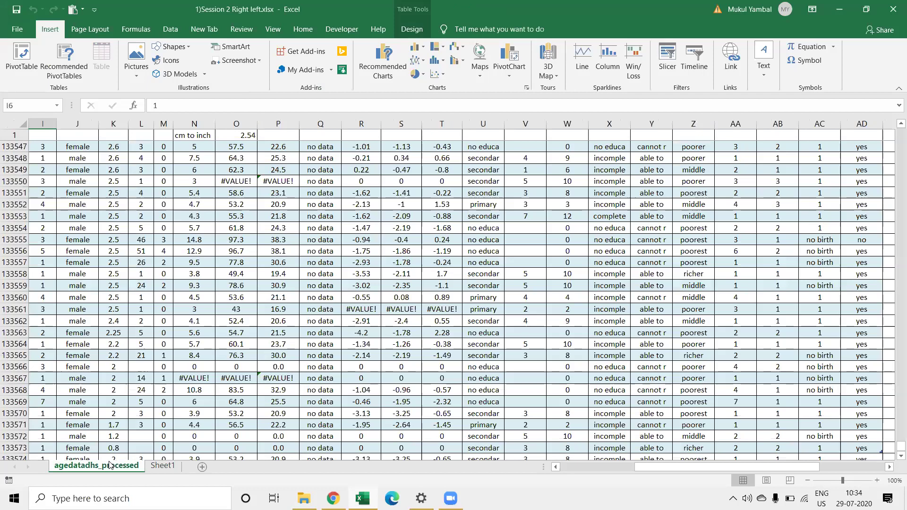
scroll(109, 464, up, 20)
scroll(109, 464, up, 20)
scroll(109, 464, up, 10)
scroll(109, 464, up, 5)
key(ctrl+Up)
key(ctrl+Left)
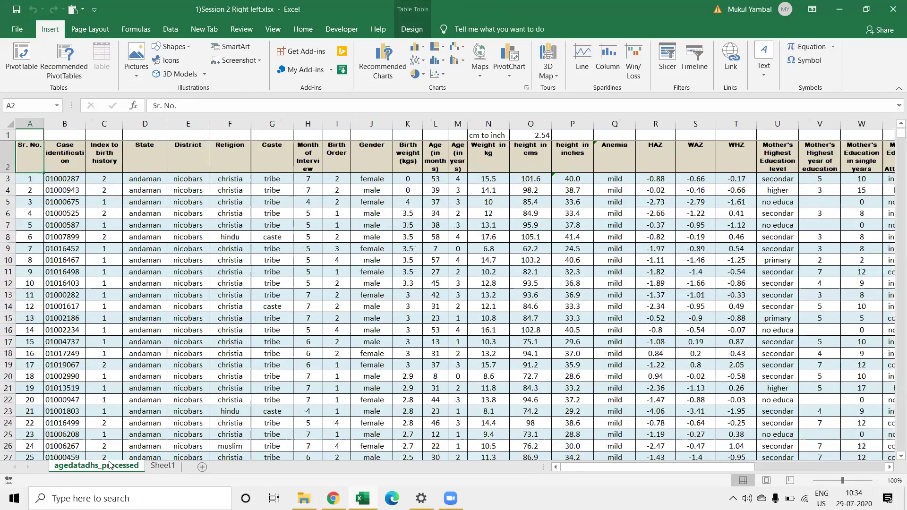
key(Right)
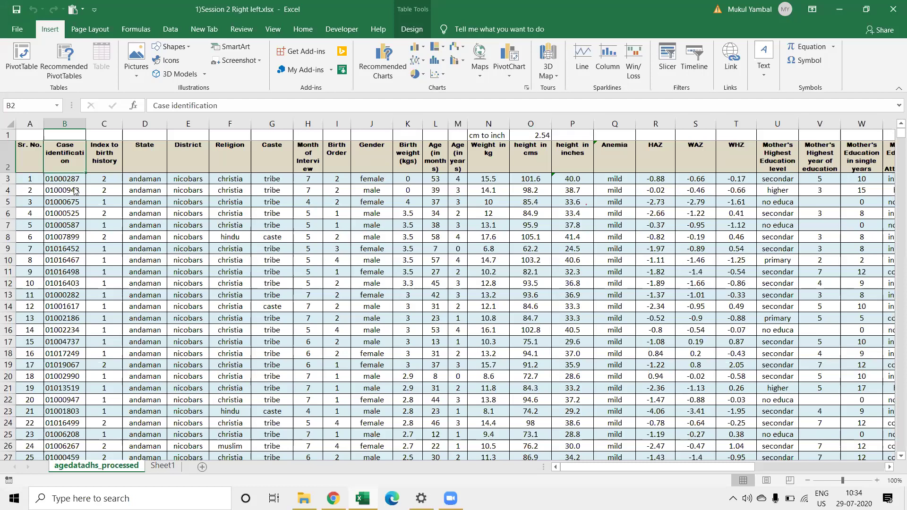
click(33, 182)
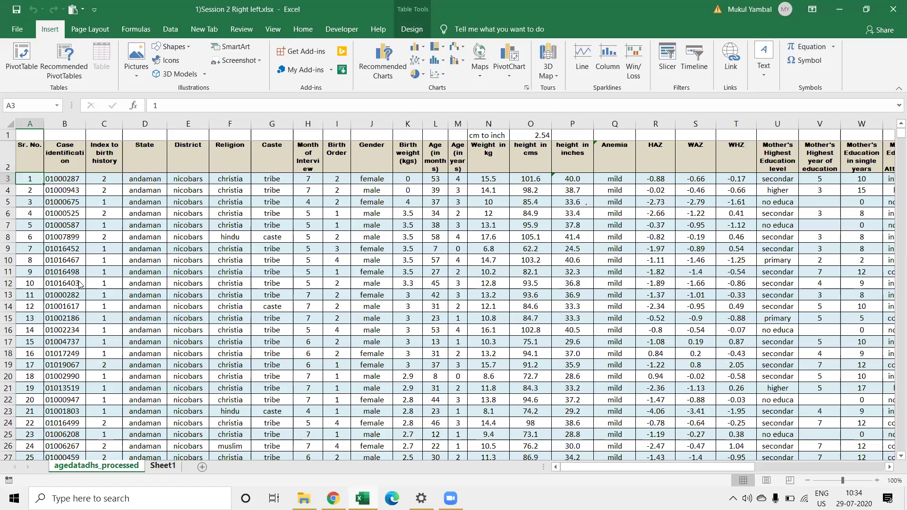
key(ctrl+Page_Down)
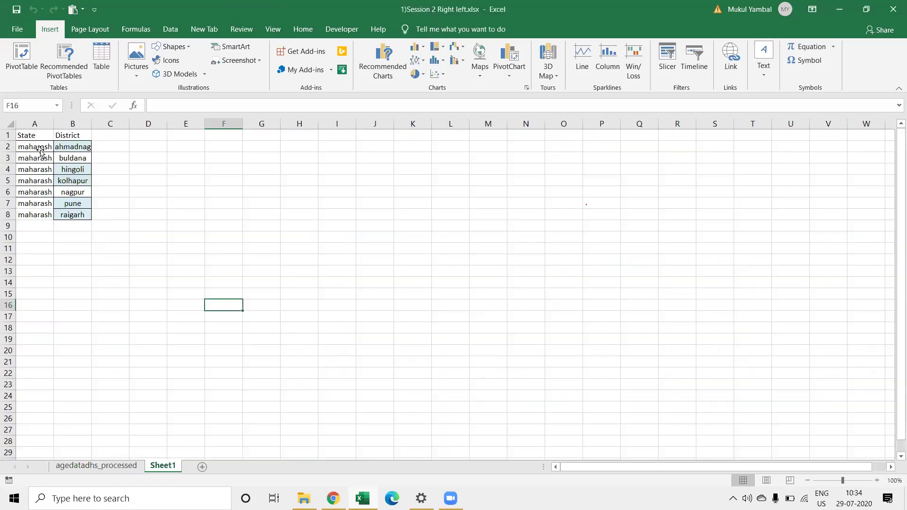
click(40, 151)
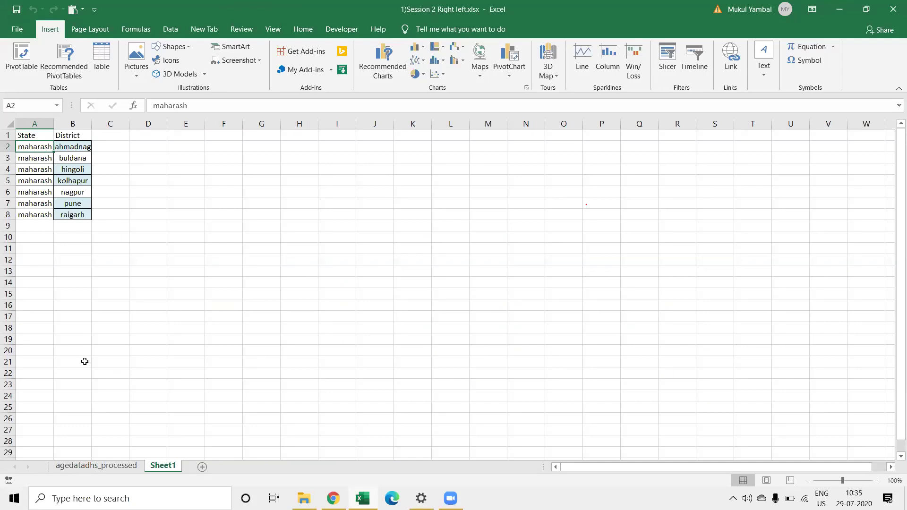
click(107, 466)
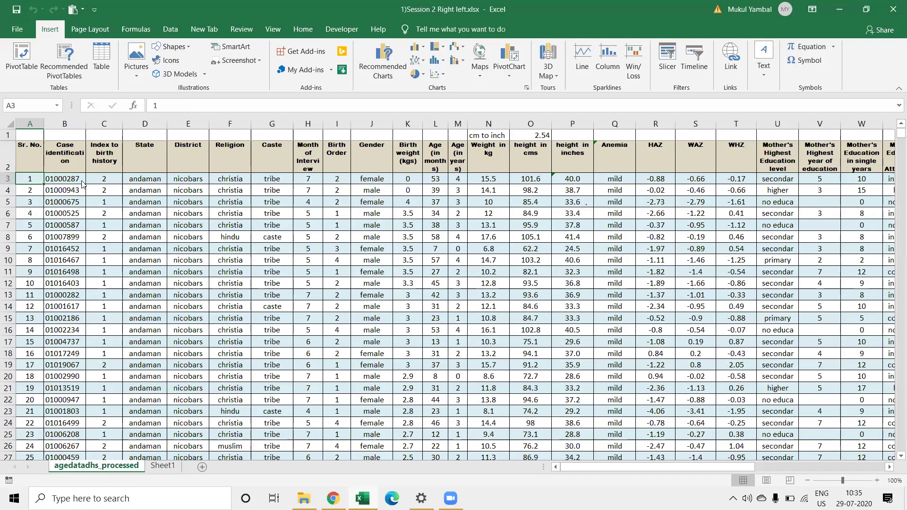
click(82, 183)
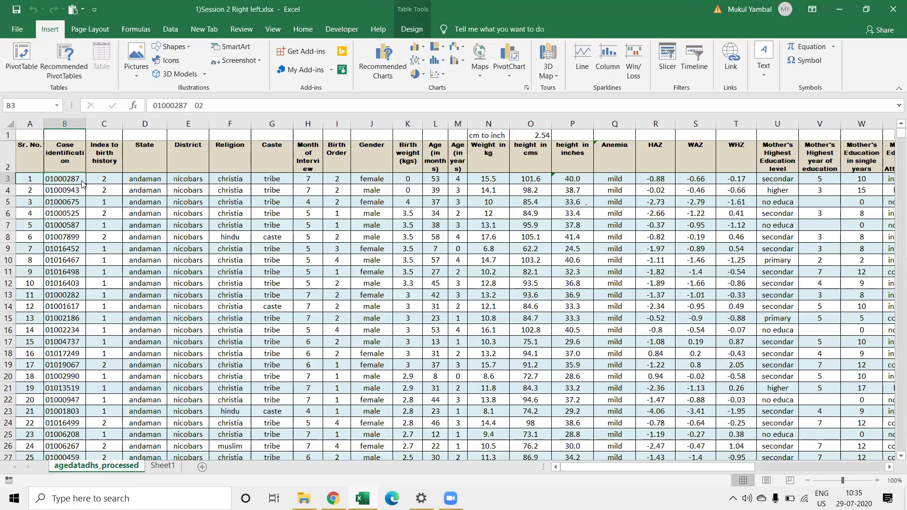
key(ctrl+shift+Down)
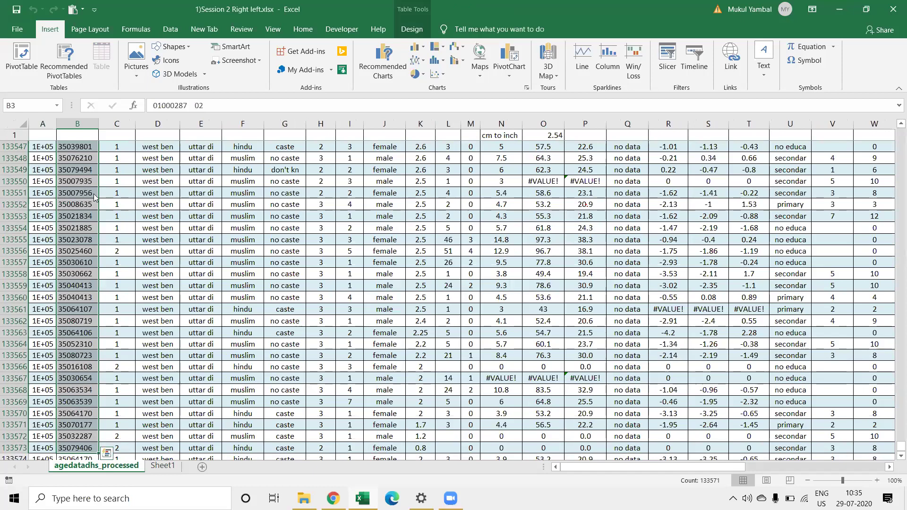
click(94, 196)
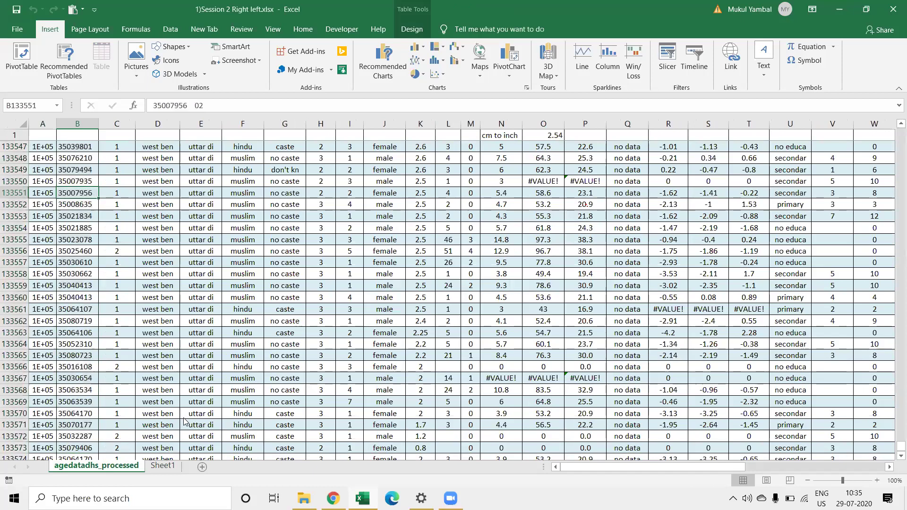
key(ctrl+Home)
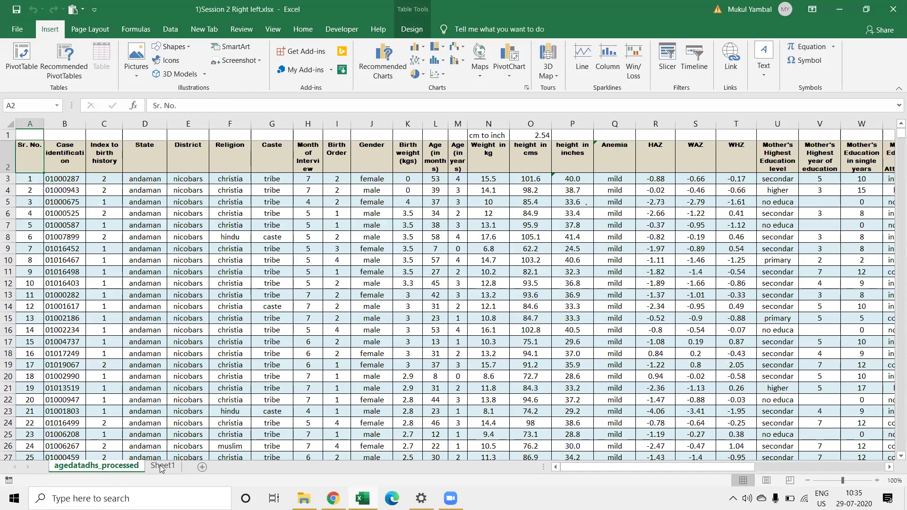
Step: Add a blank Sheet2, then start Data > Advanced filter from the agedatadhs_processed sheet
click(162, 466)
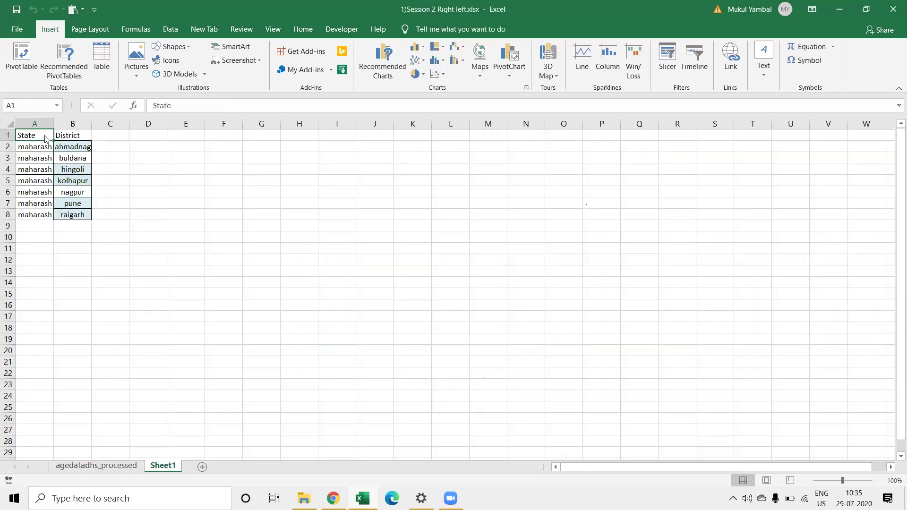
drag(45, 137, 82, 226)
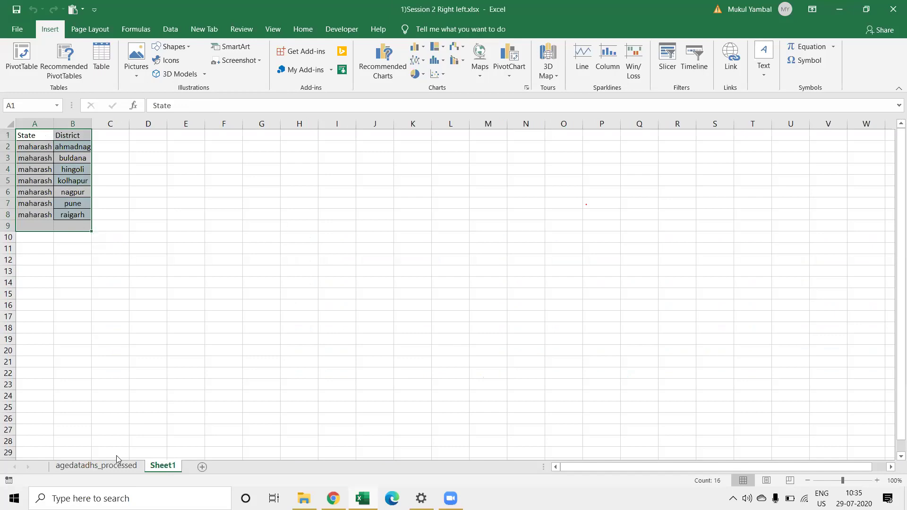
click(202, 466)
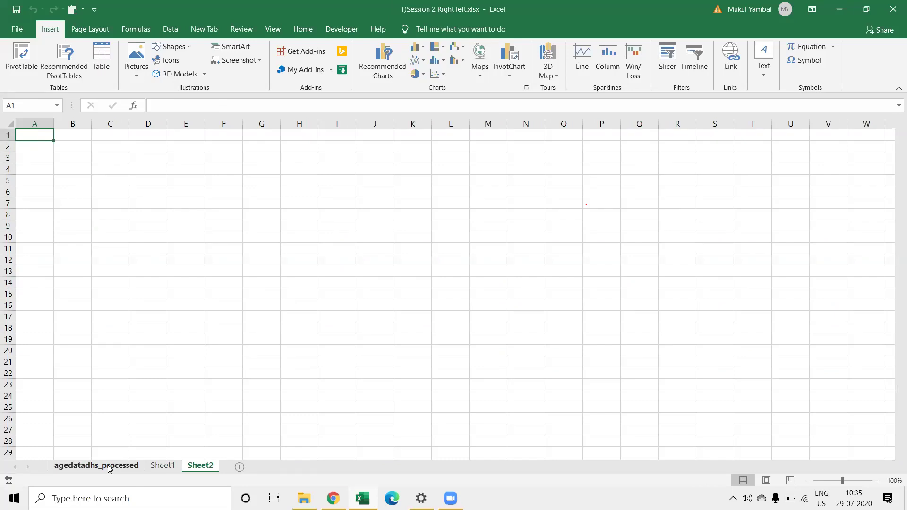
click(108, 466)
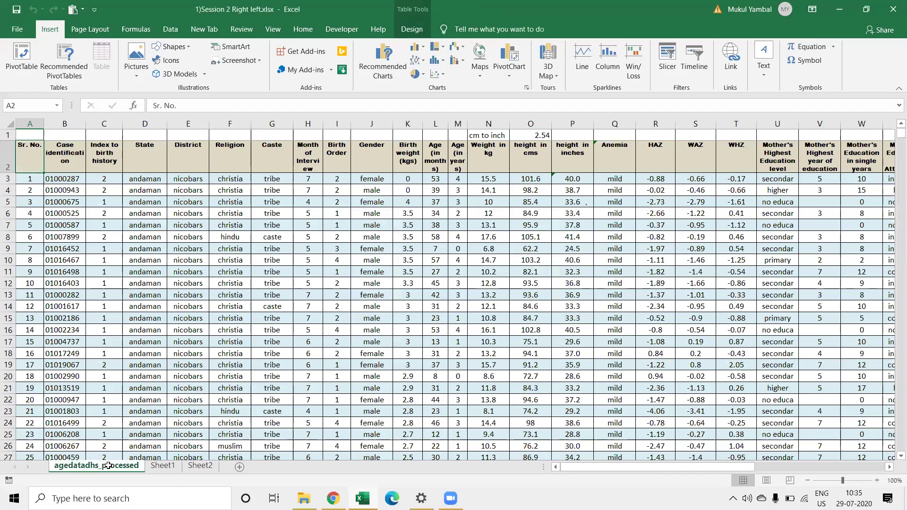
key(alt+a)
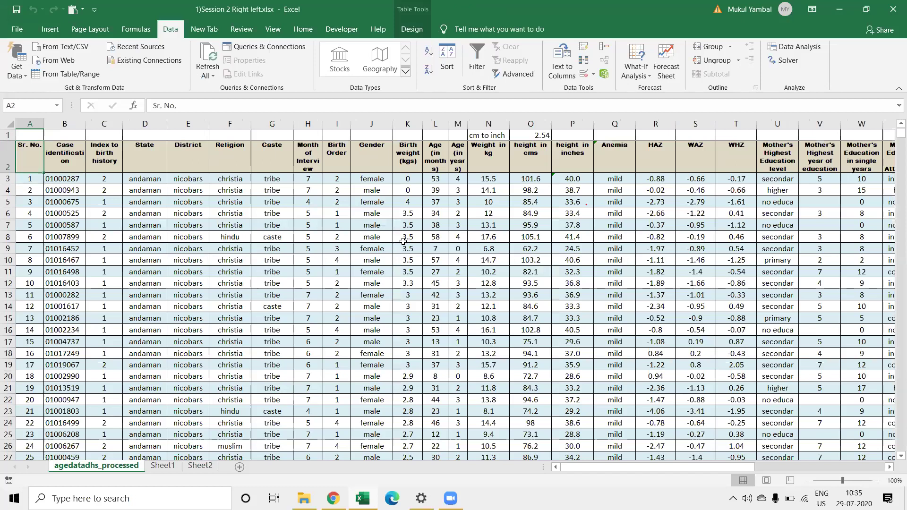
key(alt+a)
Step: Set the Advanced Filter list range and use Sheet1 A1:B8 as the criteria range
key(q)
click(45, 153)
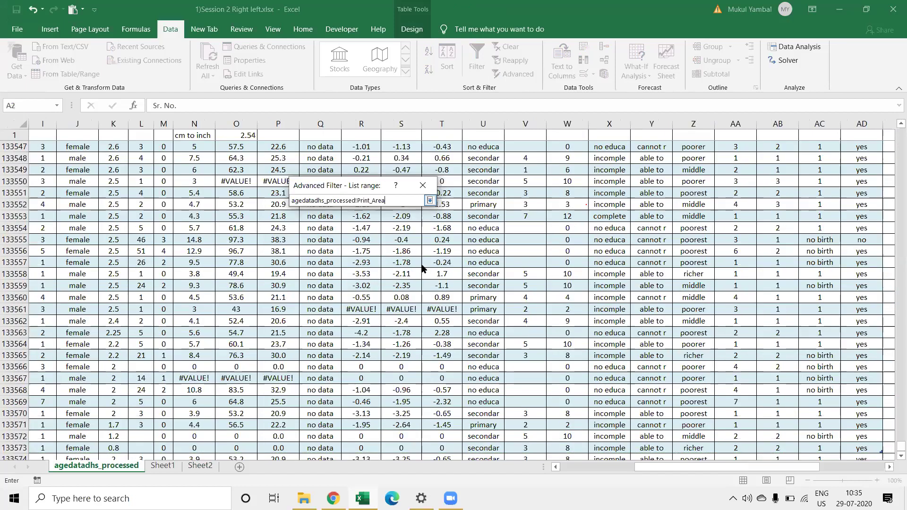
key(Return)
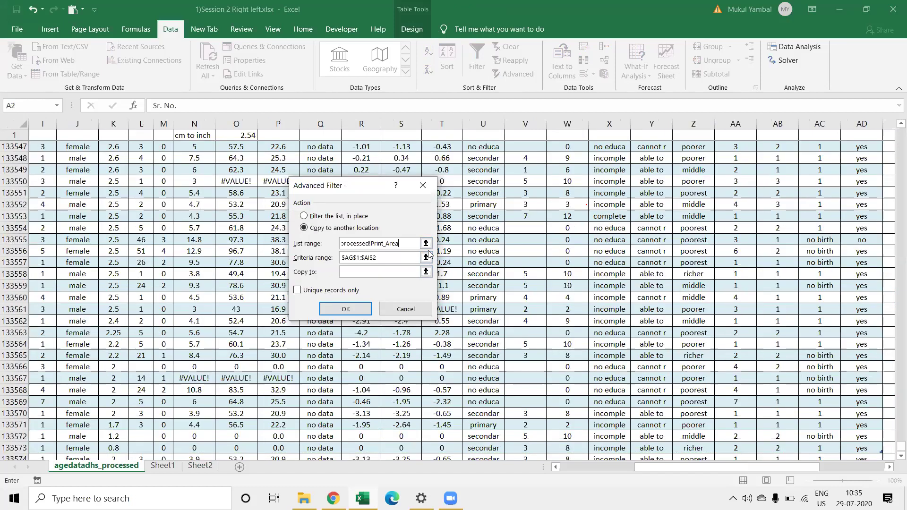
click(426, 256)
click(426, 256)
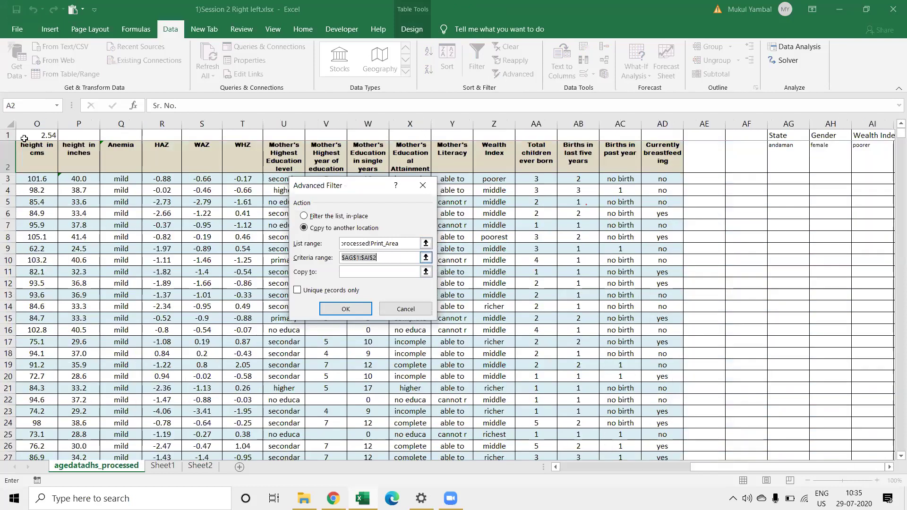
click(162, 465)
drag(29, 136, 76, 191)
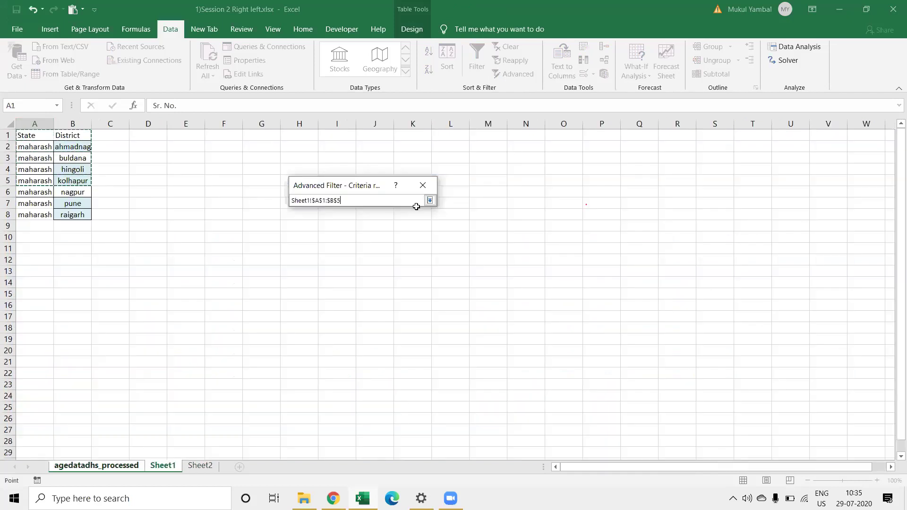
click(432, 201)
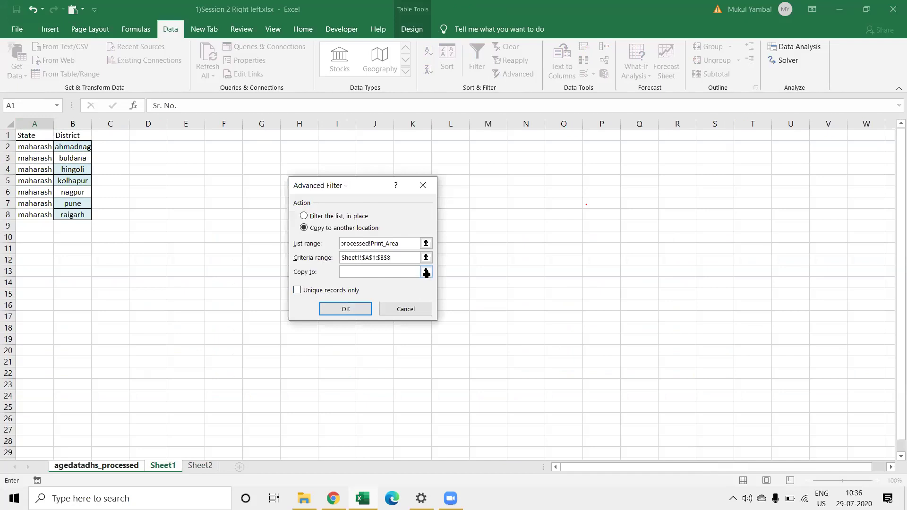
Step: Target Sheet2 A2 as the copy destination, run the filter, and dismiss the active-sheet warning
click(426, 272)
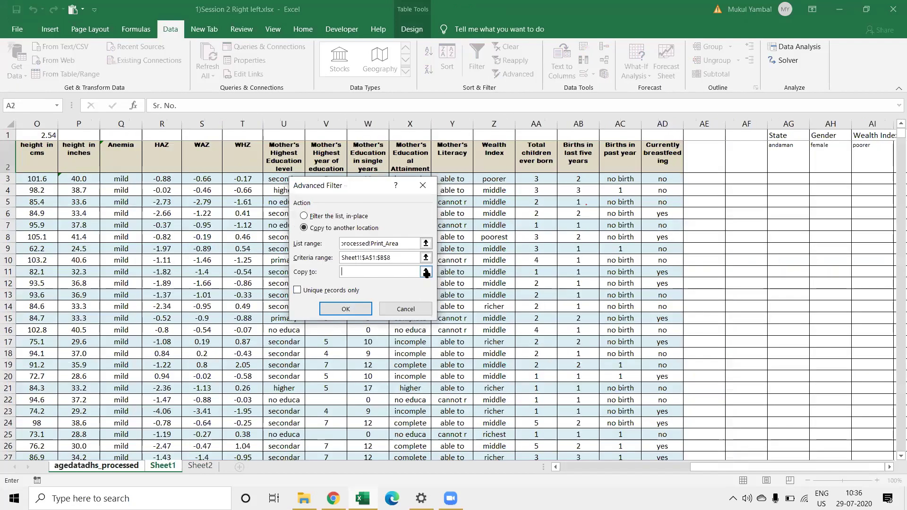
click(426, 272)
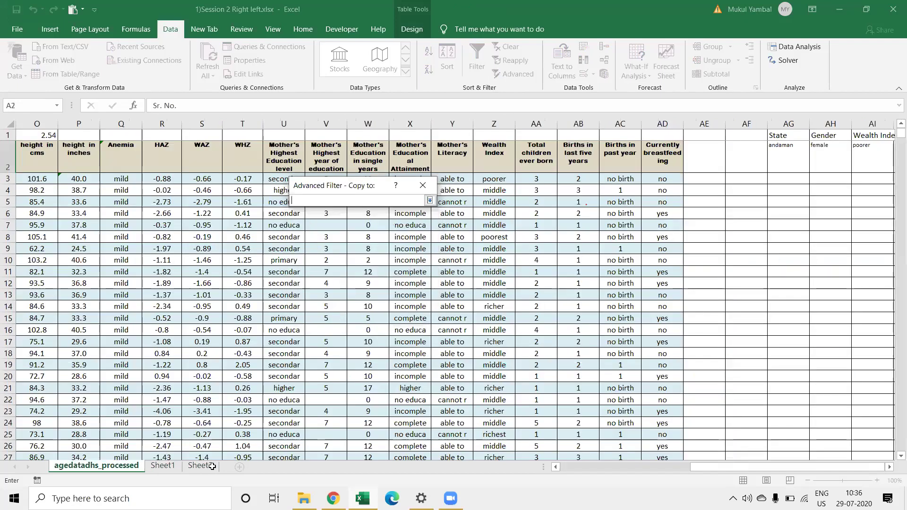
click(212, 466)
key(Return)
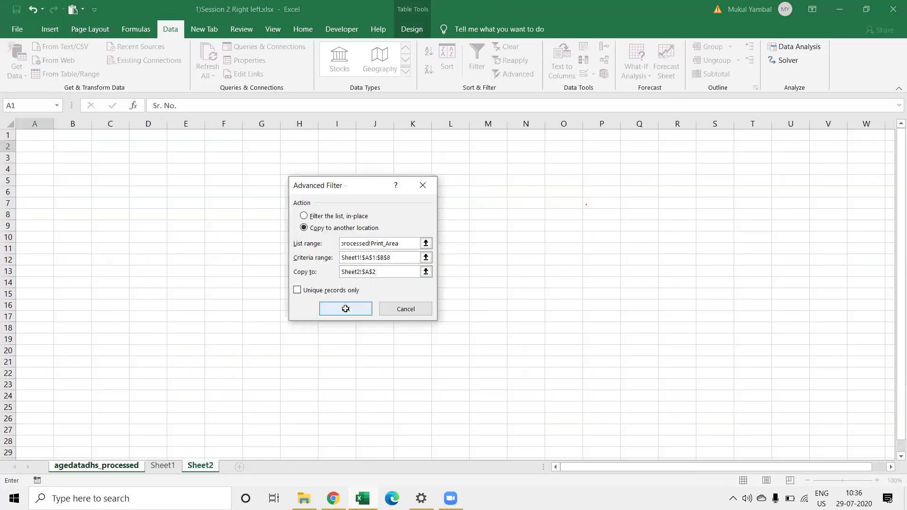
click(345, 308)
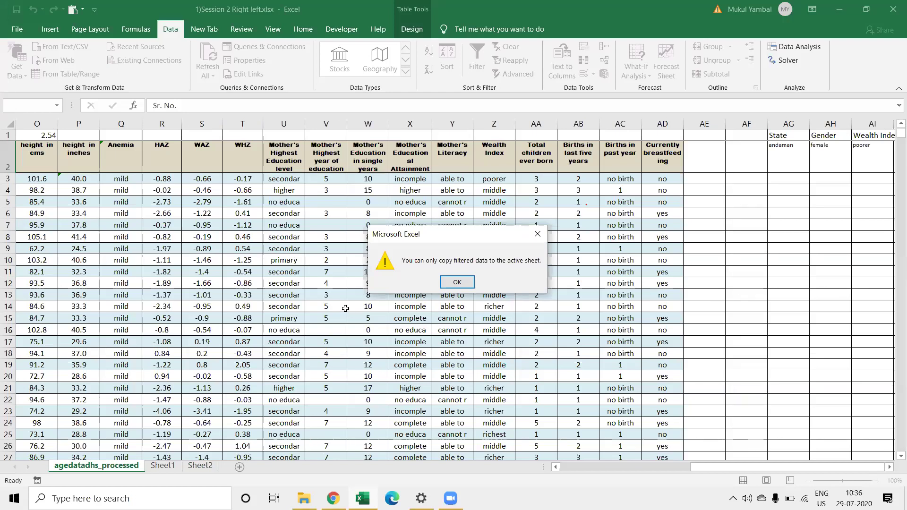
key(Return)
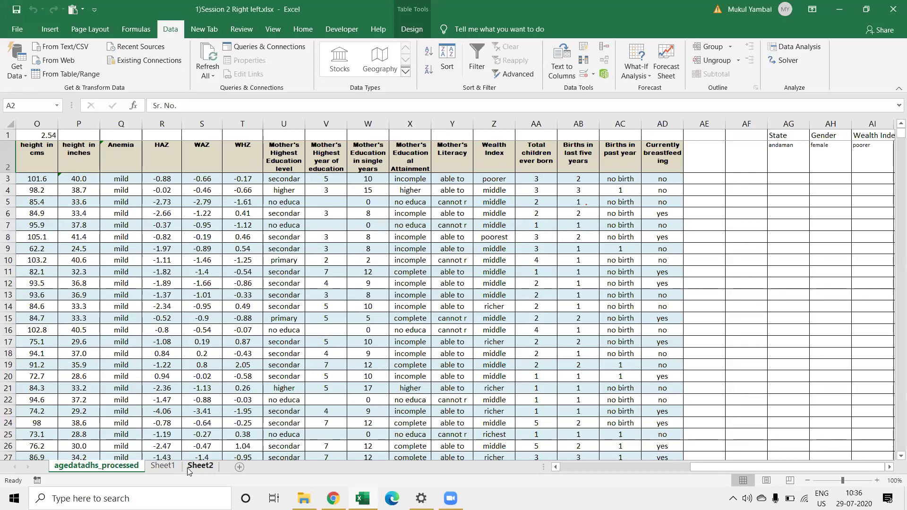
Step: From Sheet2, start Advanced Filter with the whole agedatadhs_processed table as list range
click(189, 468)
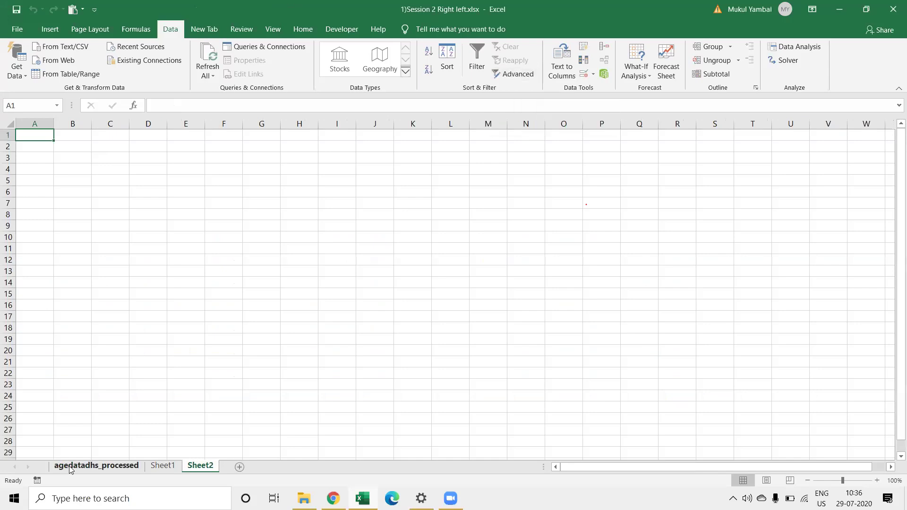
click(68, 467)
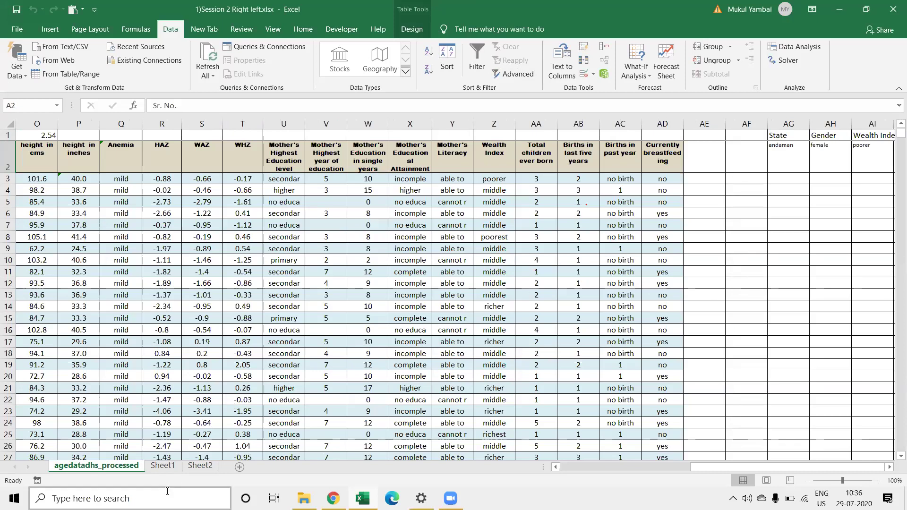
click(201, 468)
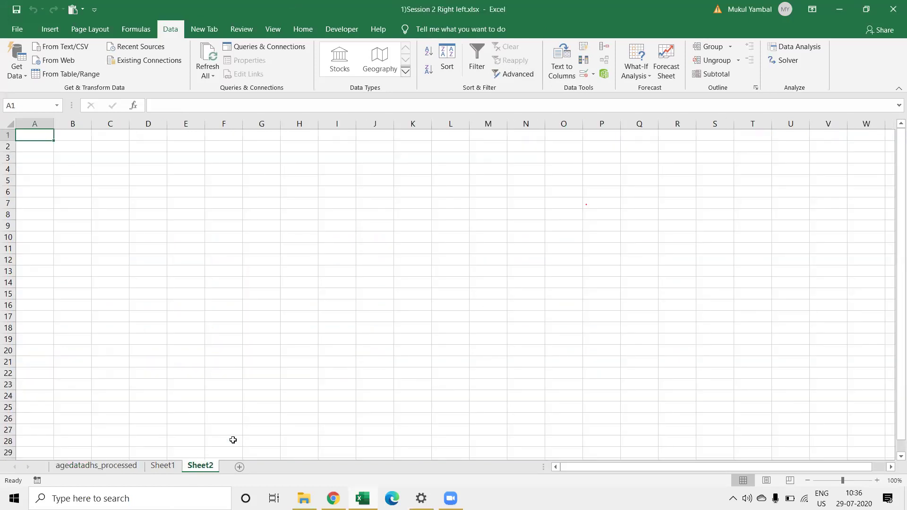
click(518, 75)
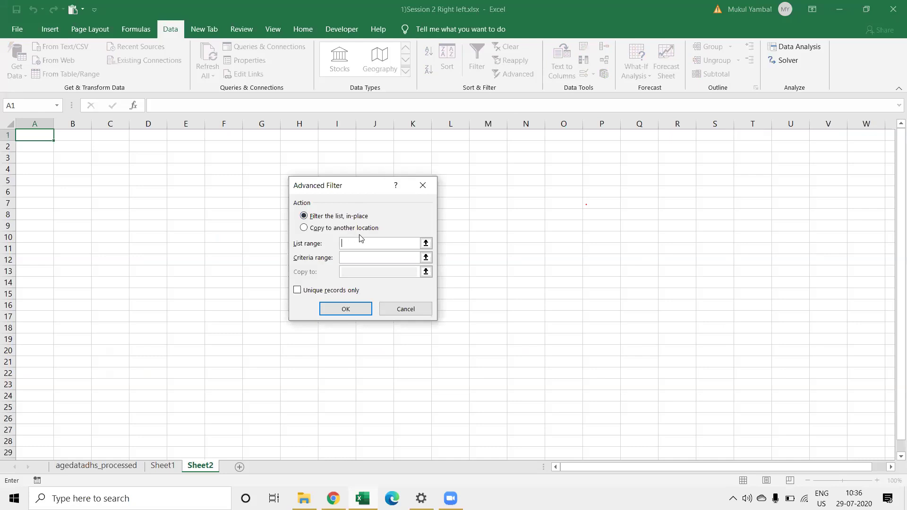
click(425, 243)
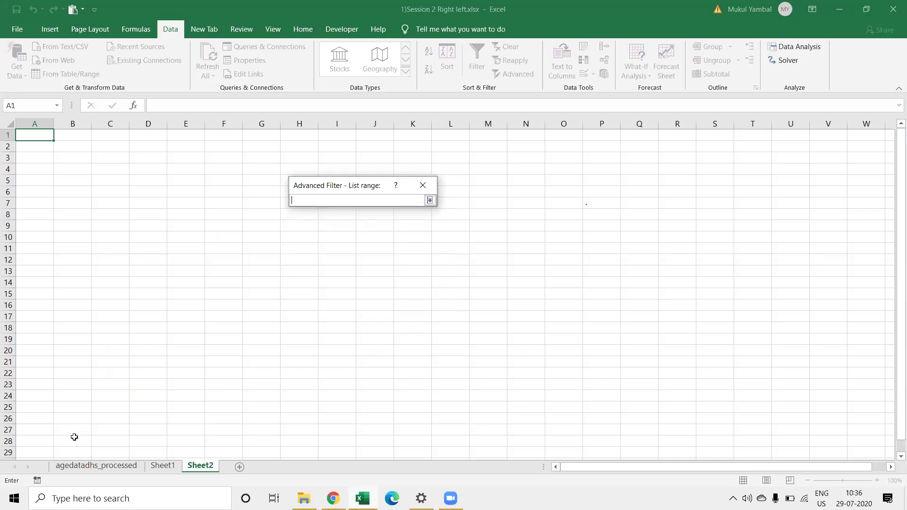
click(82, 464)
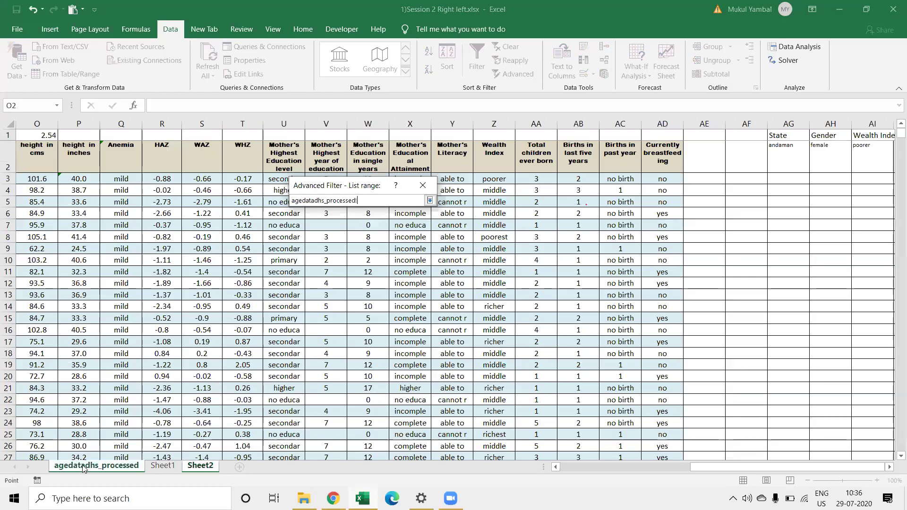
click(30, 156)
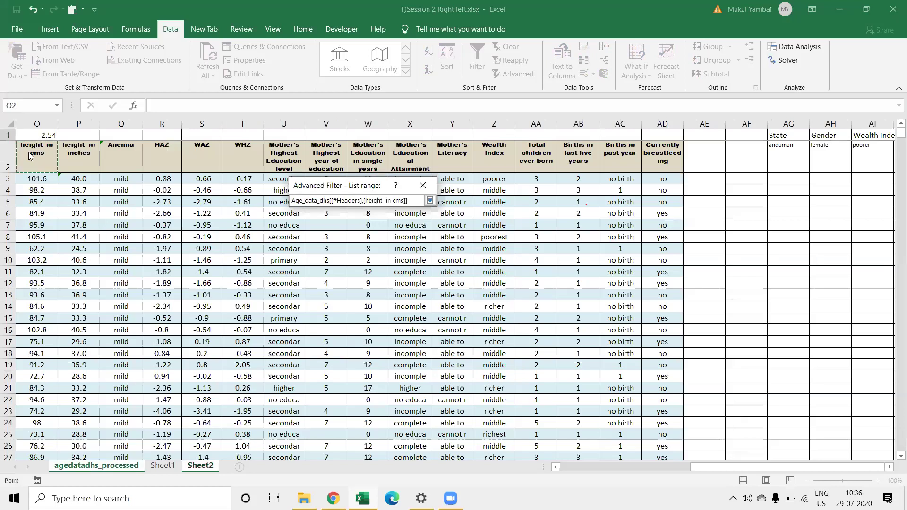
key(ctrl+Left)
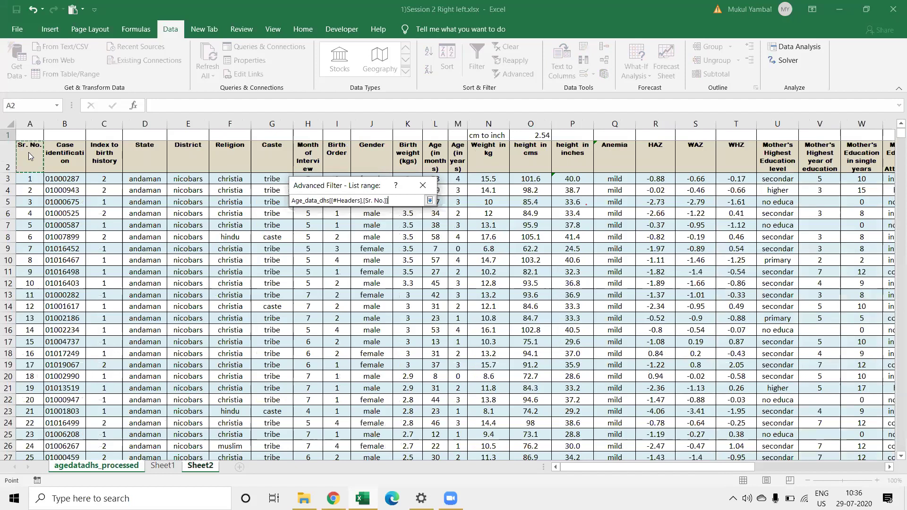
key(ctrl+shift+Right)
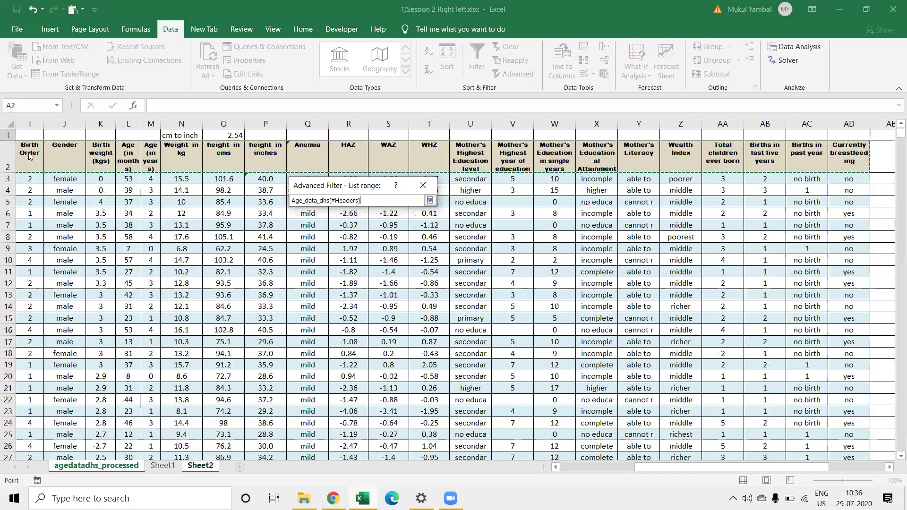
key(ctrl+shift+Down)
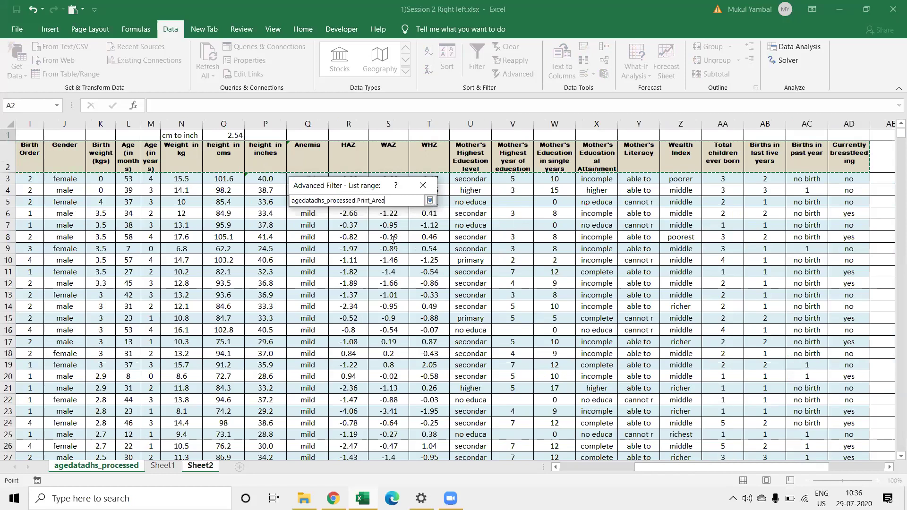
key(Return)
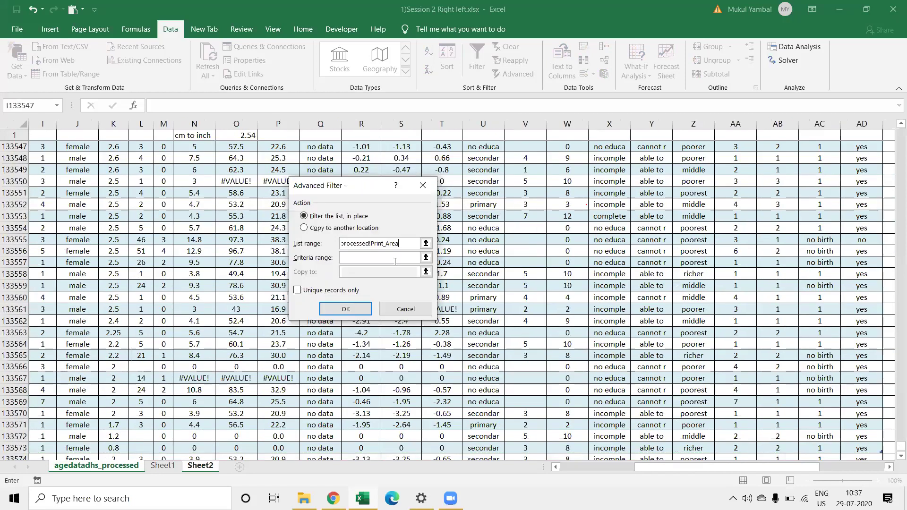
Step: Use criteria Sheet1!A1:B8, copy matching records to Sheet2!A1, and run the filter
key(Tab)
click(31, 138)
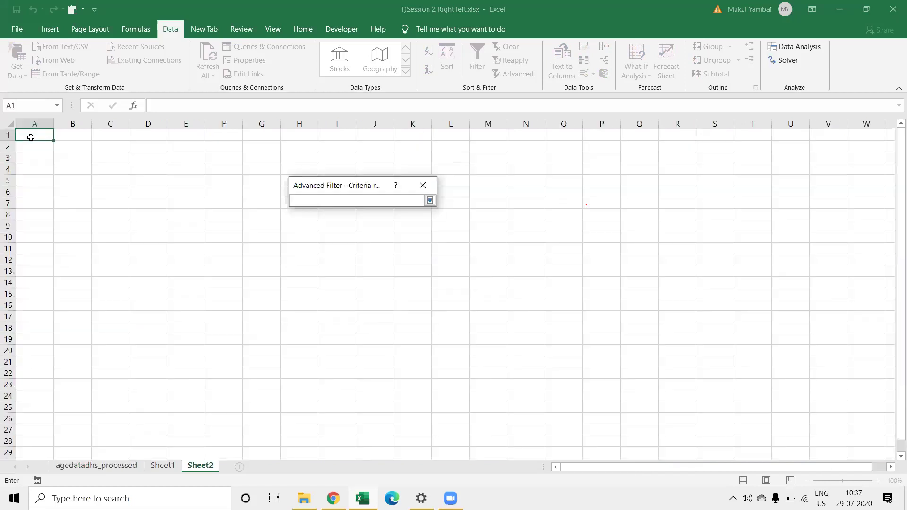
key(ctrl+Page_Up)
drag(31, 137, 72, 215)
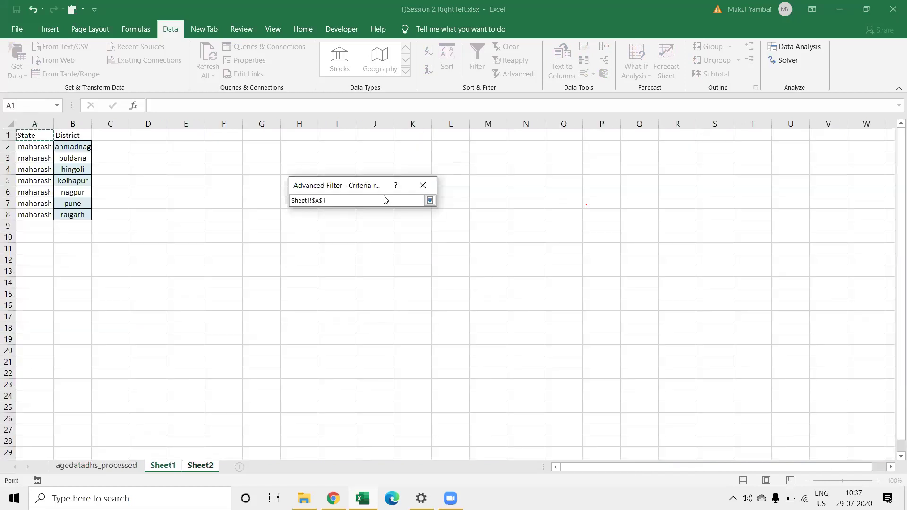
click(430, 201)
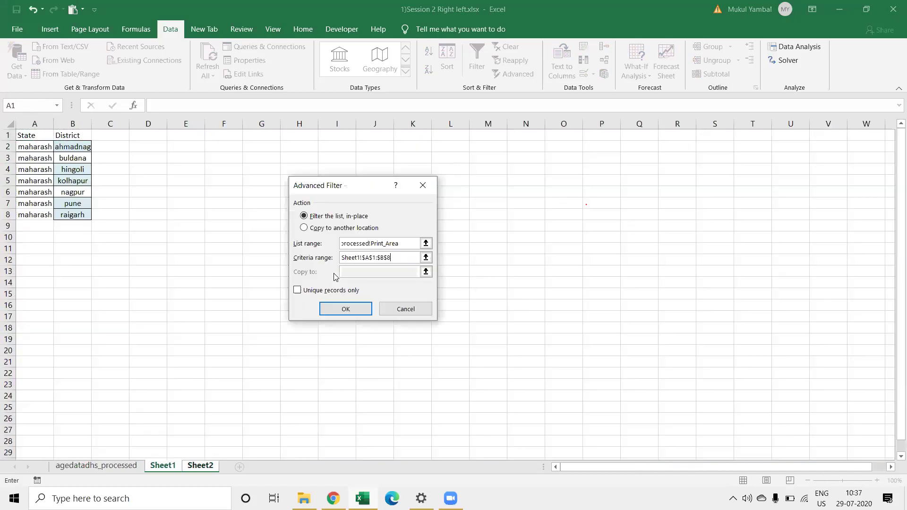
click(323, 230)
click(425, 271)
click(34, 137)
click(429, 201)
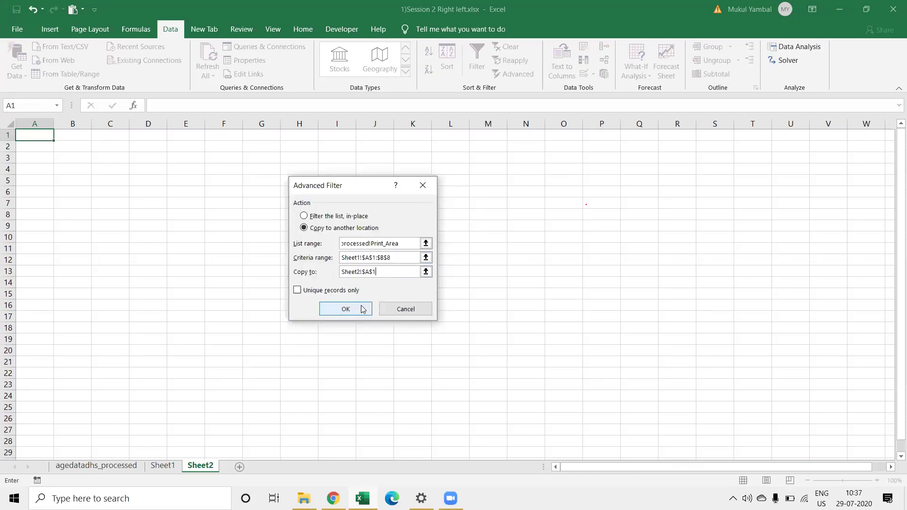
click(363, 309)
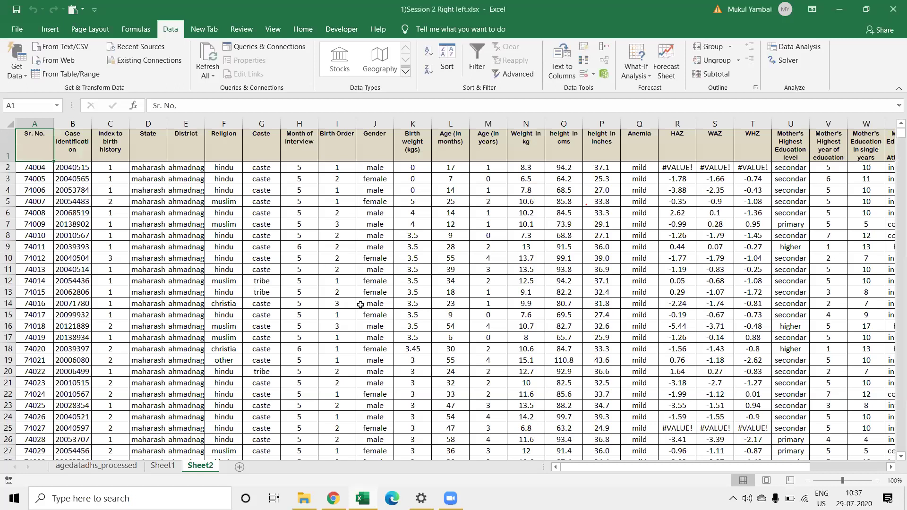
Step: Clear all Case identification values in column B on Sheet2
click(81, 169)
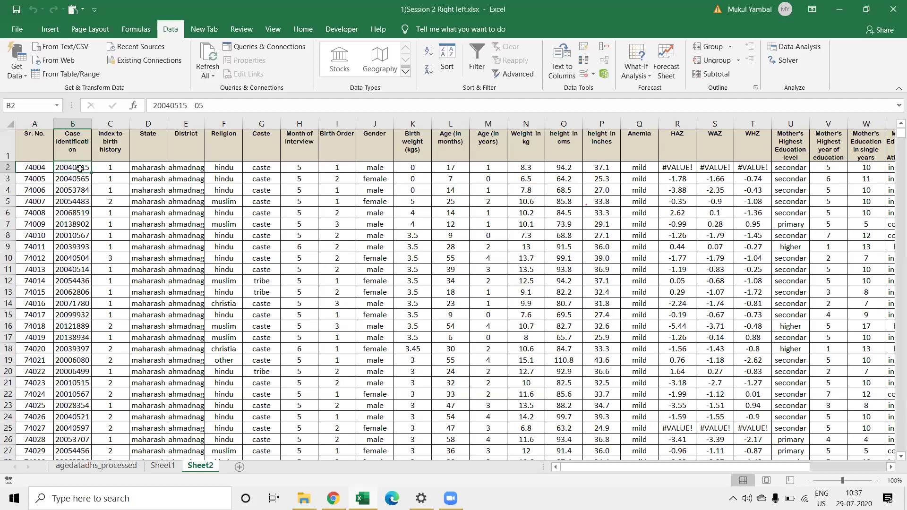
key(ctrl+shift+Down)
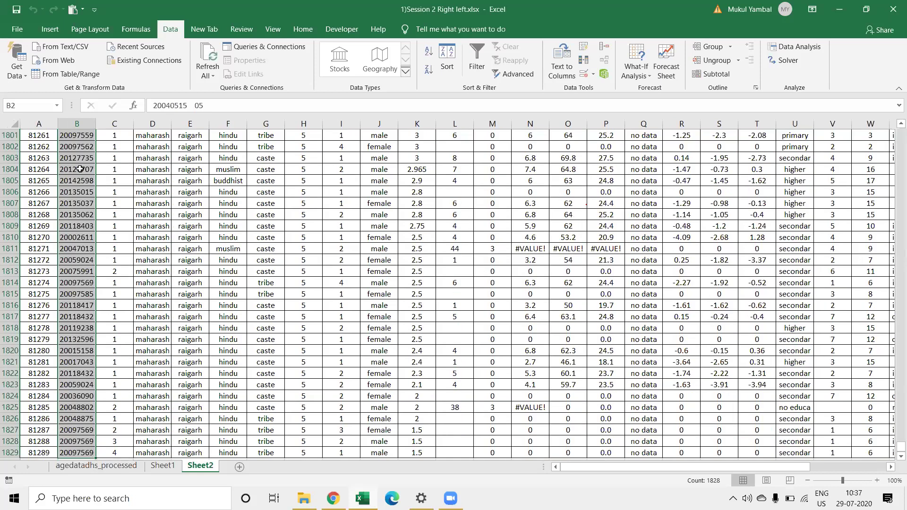
key(Delete)
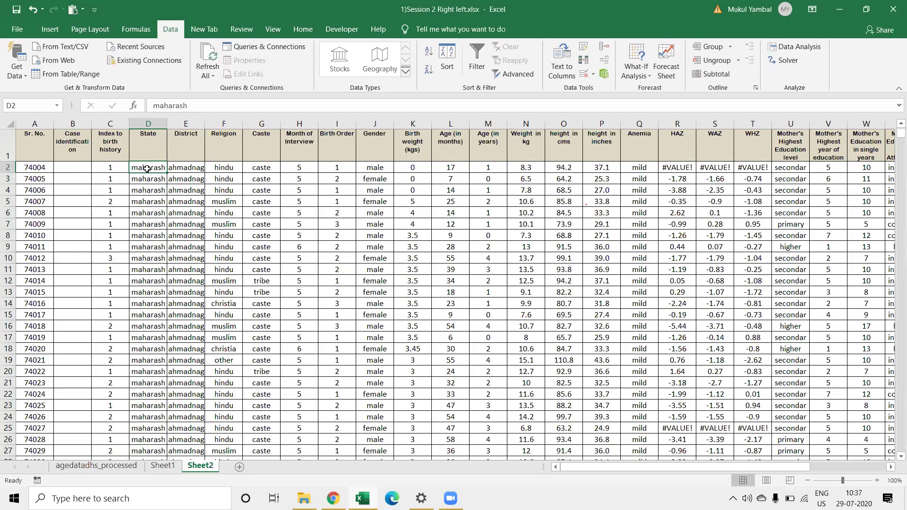
click(187, 166)
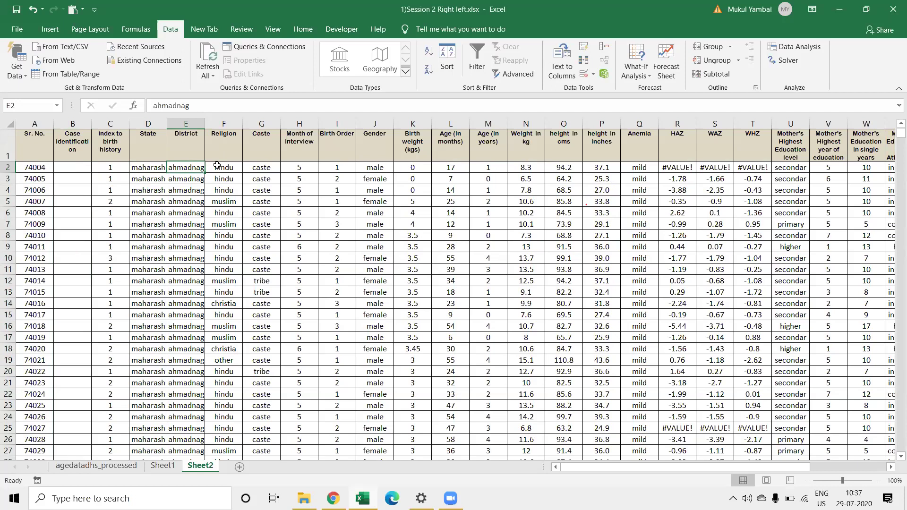
Step: Insert blank columns F and G before Religion, headed 'State Code' and 'District Code'
right_click(231, 124)
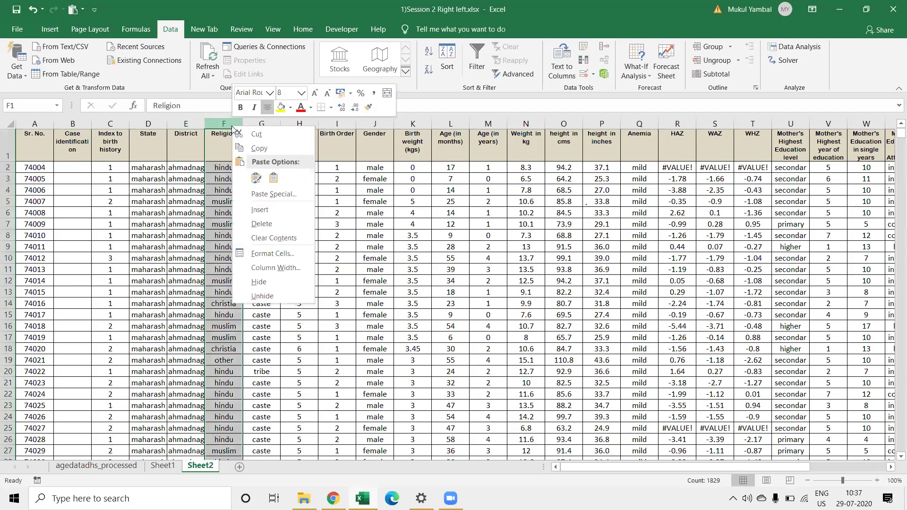
click(260, 210)
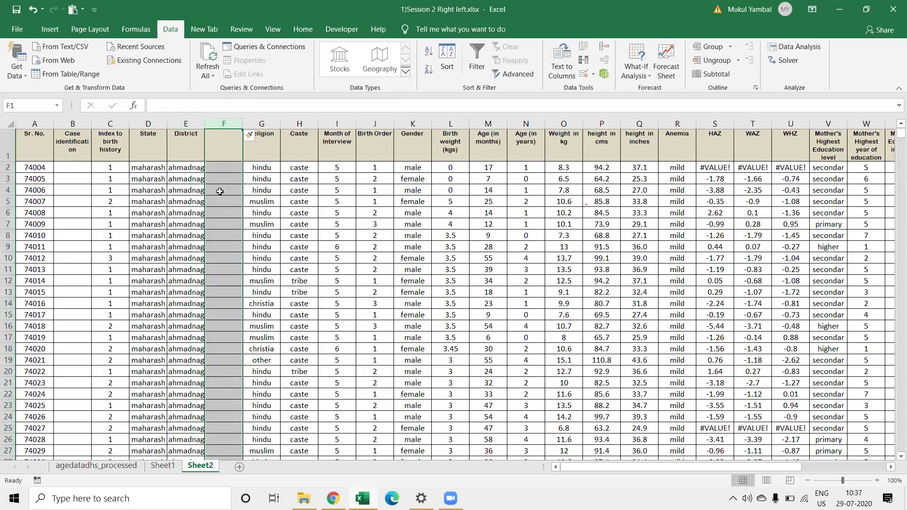
click(147, 170)
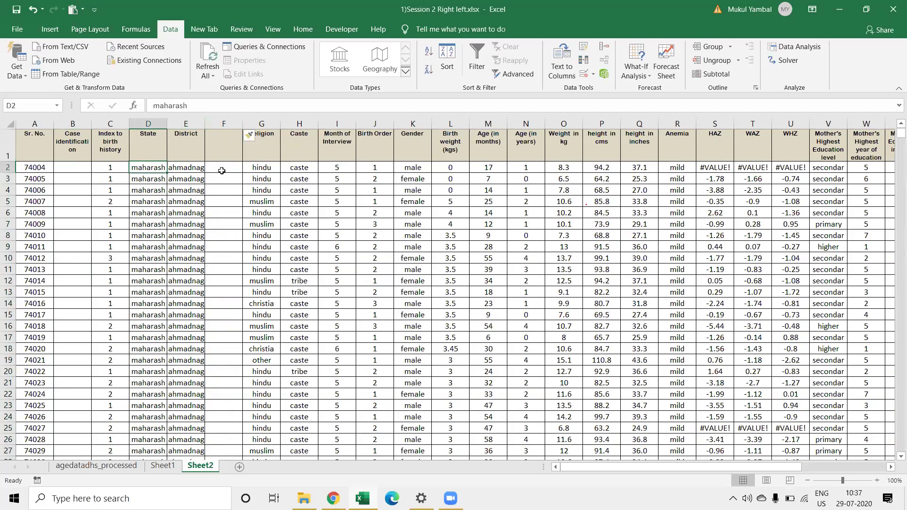
click(180, 165)
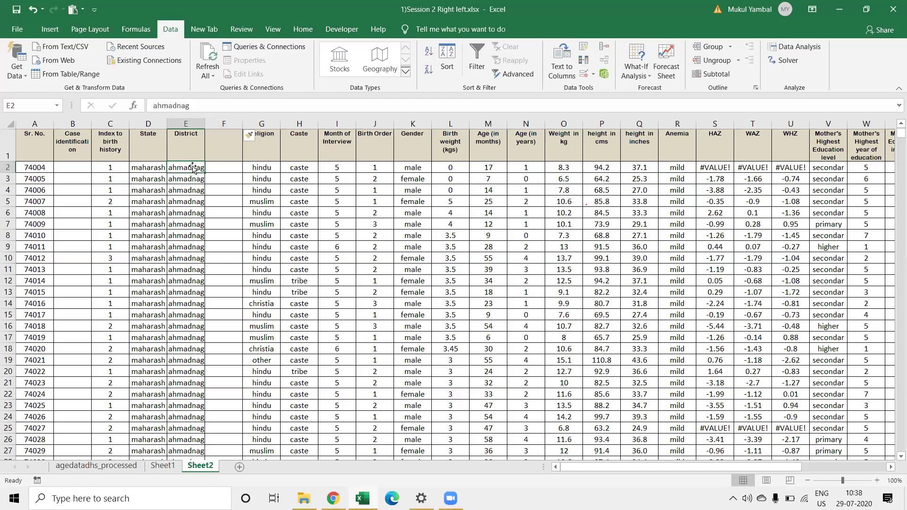
click(215, 151)
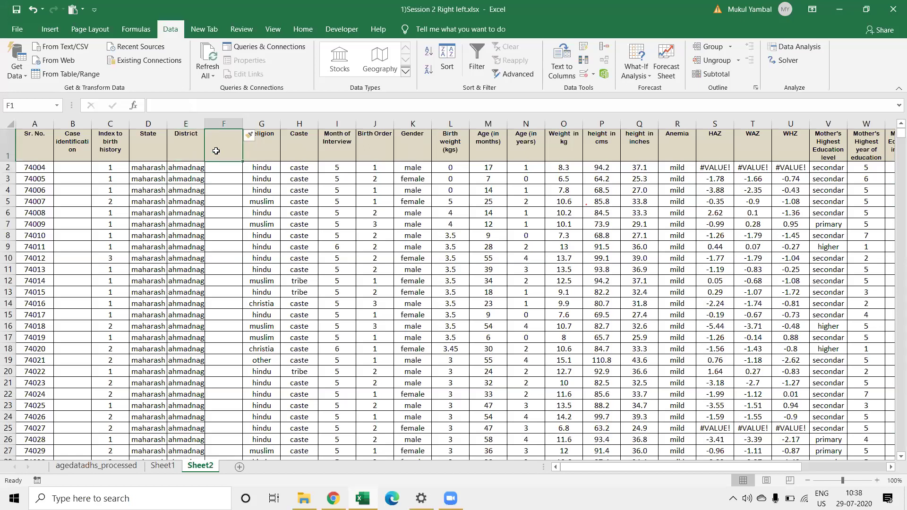
text(Stat)
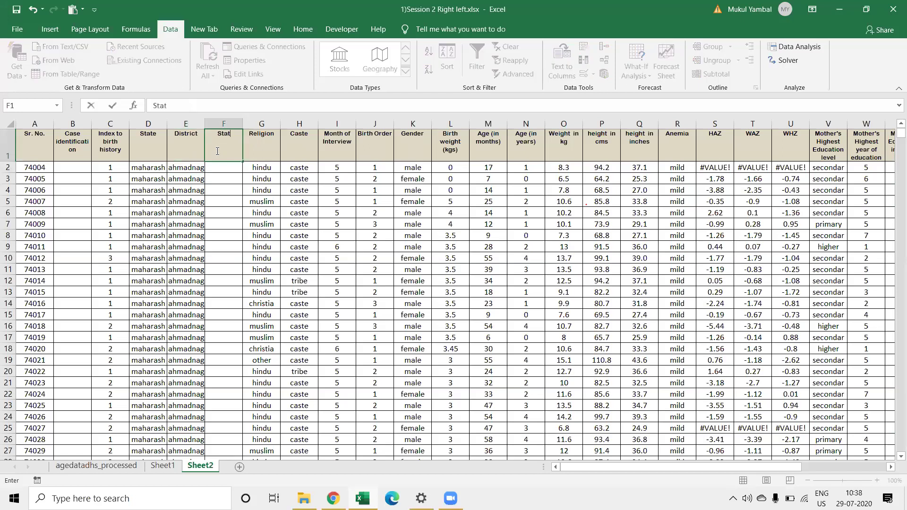
text(e Code)
right_click(263, 125)
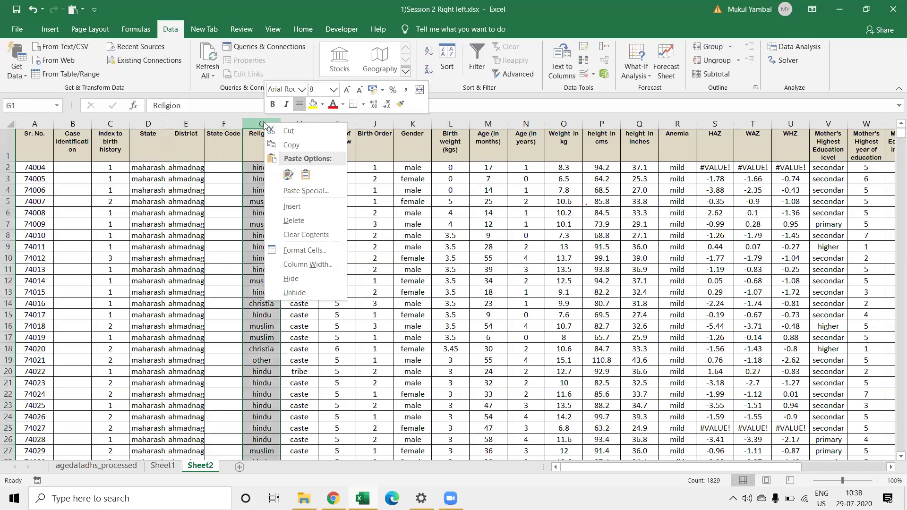
click(285, 206)
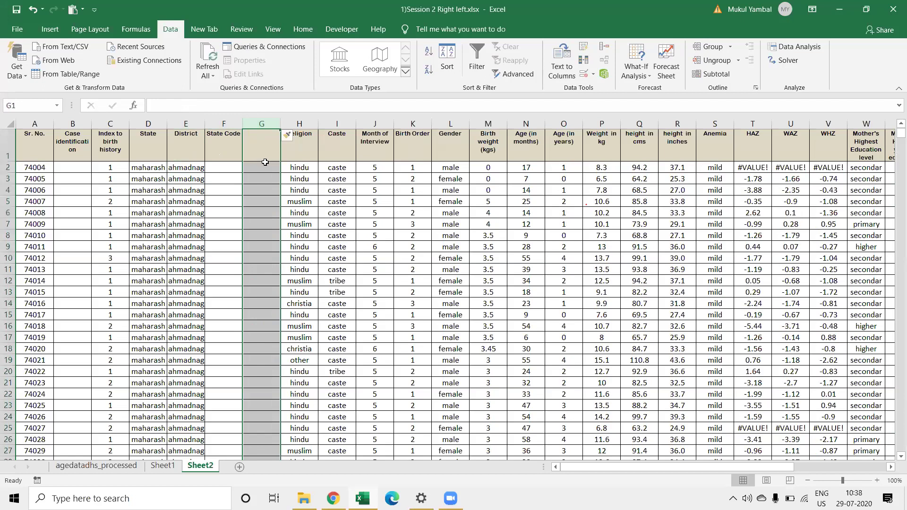
text(District Code)
key(Return)
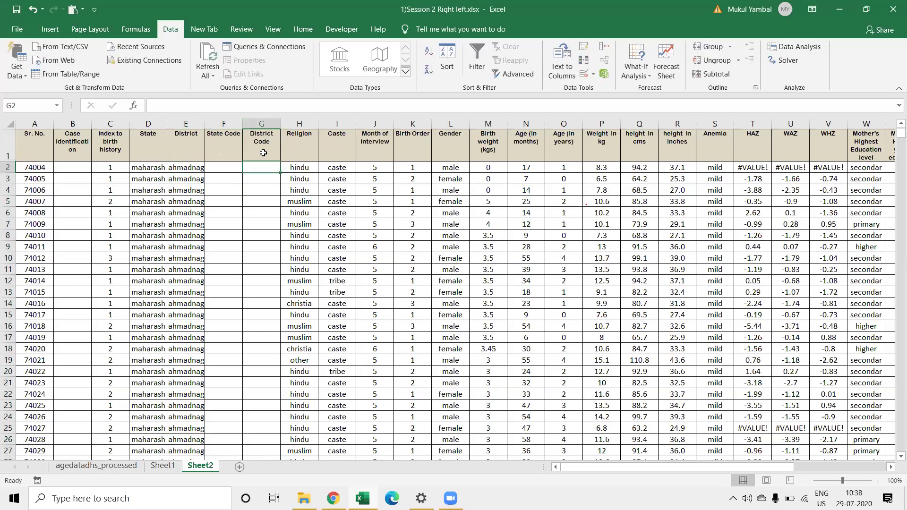
click(230, 163)
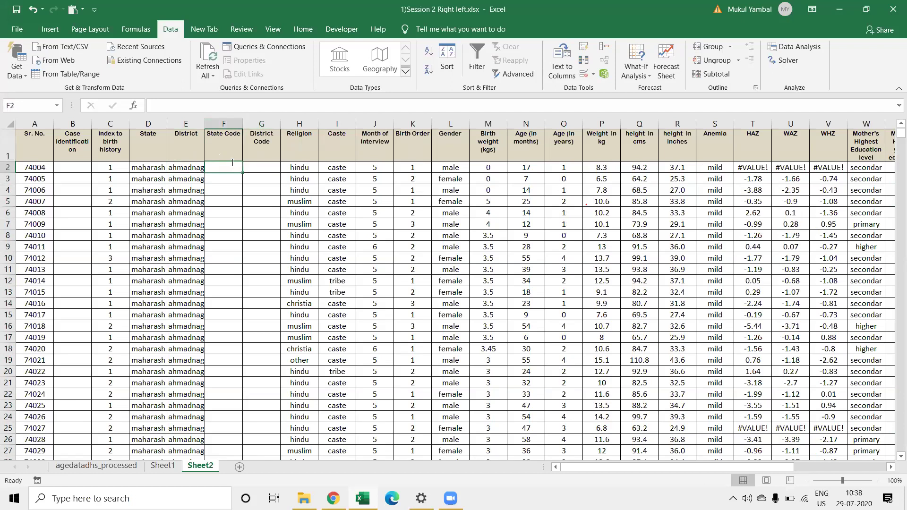
Step: Enter =RIGHT(D2,2) in State Code cell F2
text(=Right)
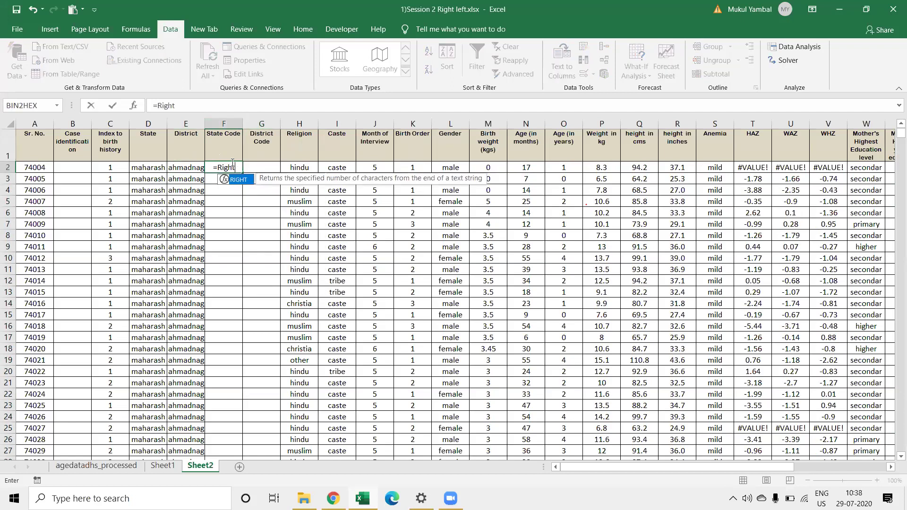
double_click(235, 180)
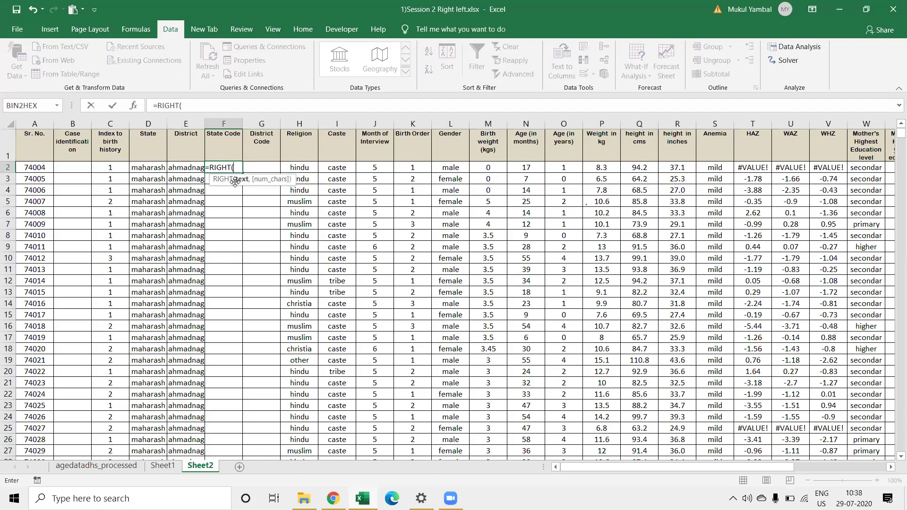
click(145, 168)
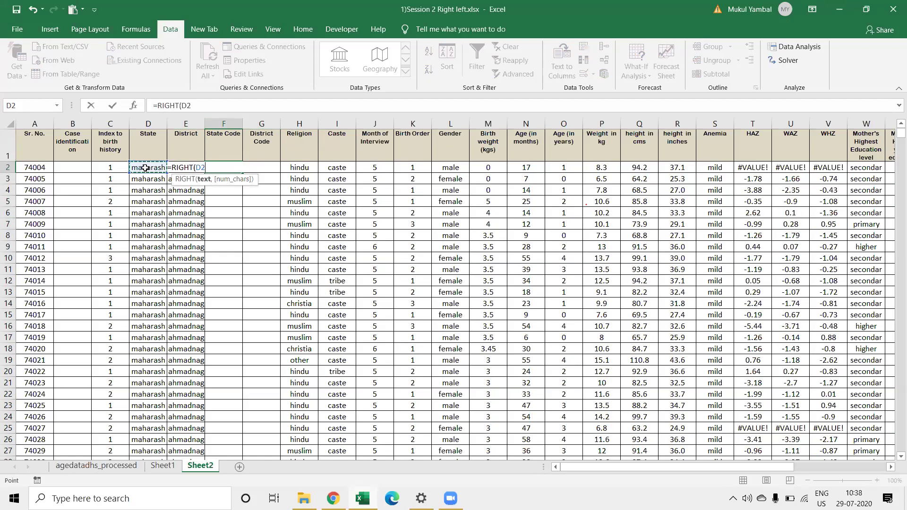
text(,)
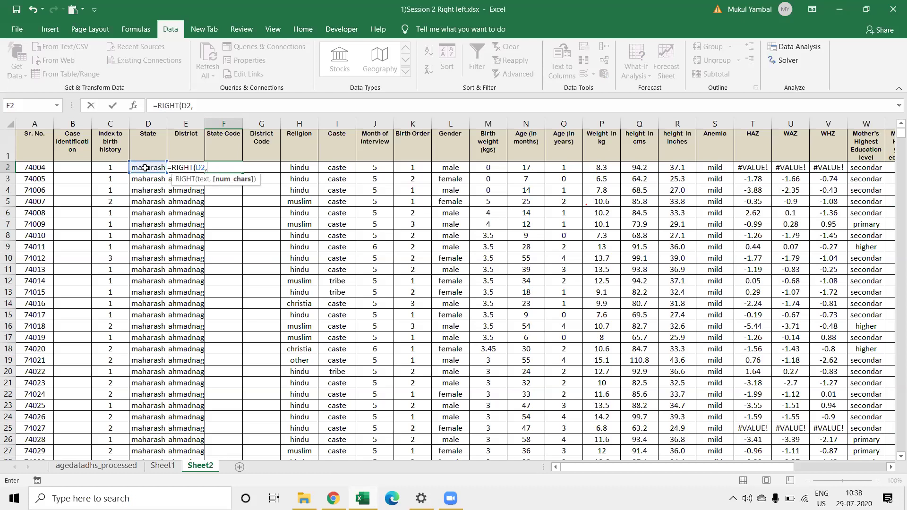
text(2)
text())
key(Return)
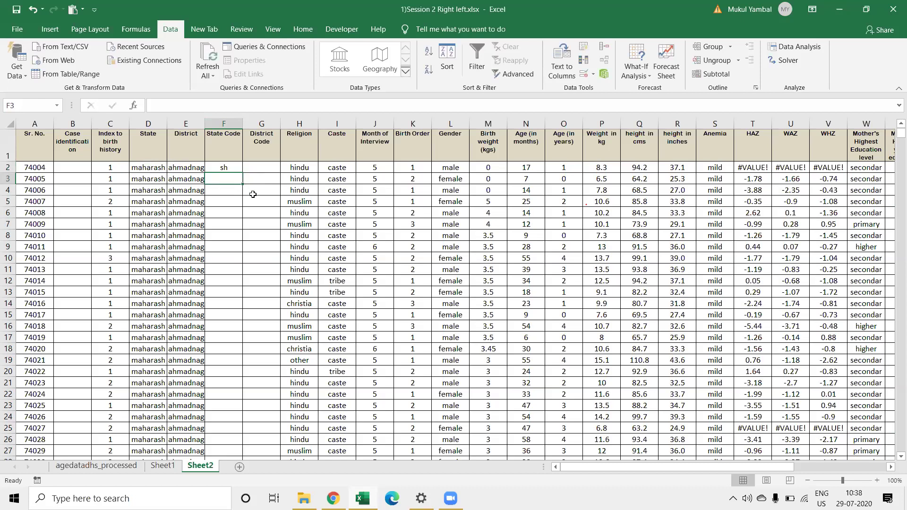
Step: Change F2's formula to =LEFT(D2,2) so it returns 'ma'
click(228, 166)
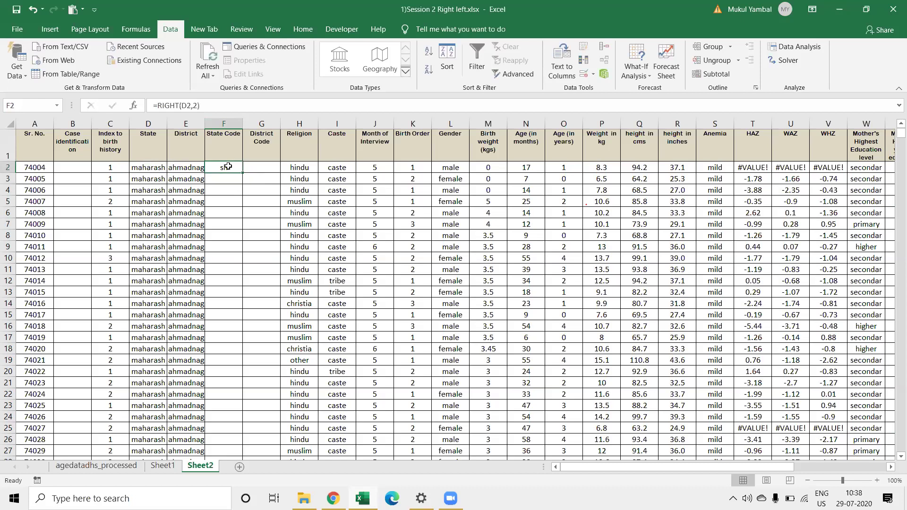
click(179, 105)
key(BackSpace)
key(BackSpace)
key(BackSpace)
key(BackSpace)
key(BackSpace)
text(Le)
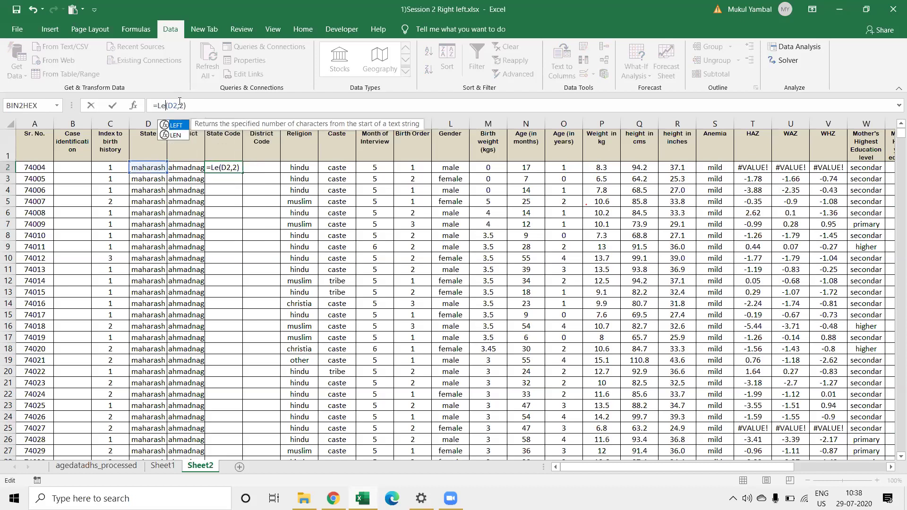
text(ft)
key(Return)
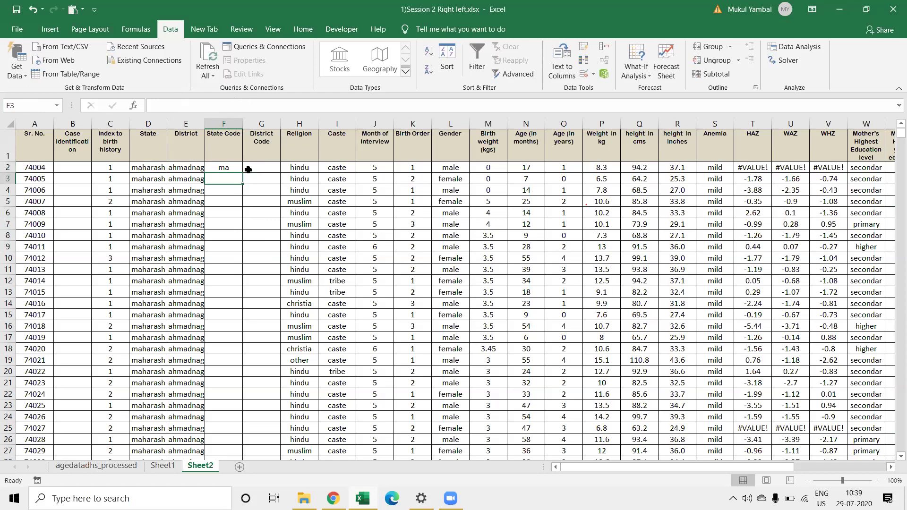
click(248, 169)
Step: Try =MID(D2,3,3) in District Code cell G2, which returns 'har'
text(=)
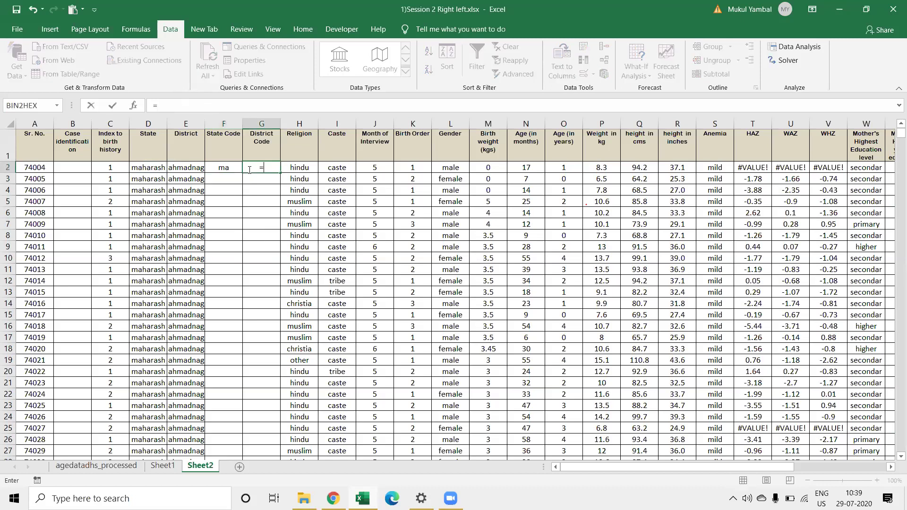
text(a)
key(BackSpace)
key(BackSpace)
click(148, 172)
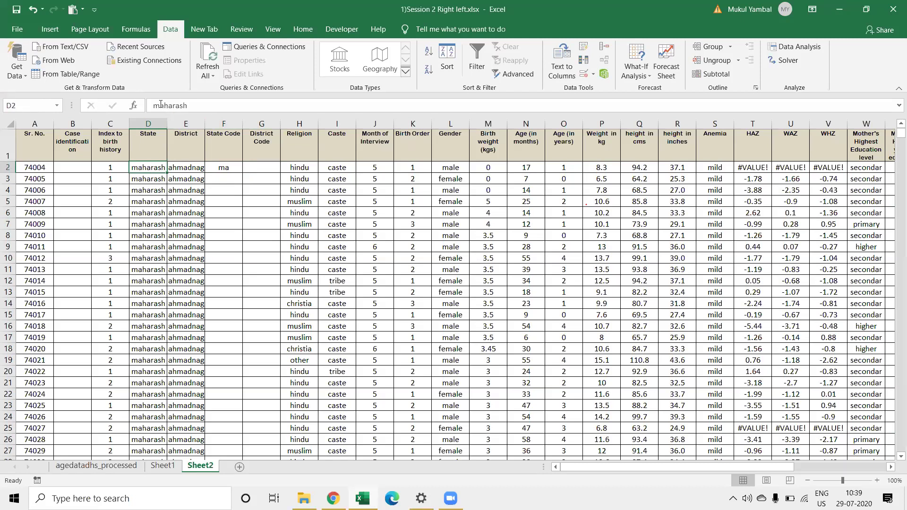
drag(165, 106, 175, 107)
click(250, 163)
text(=)
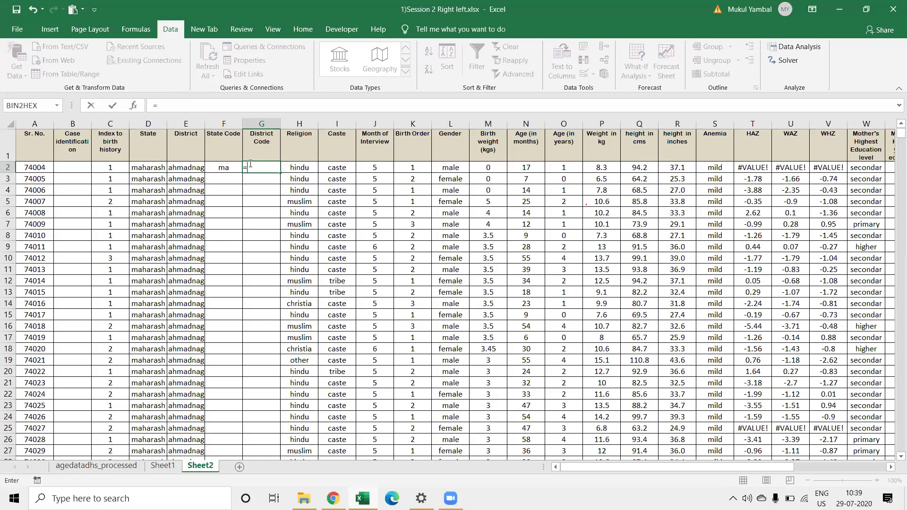
text(mid)
double_click(262, 182)
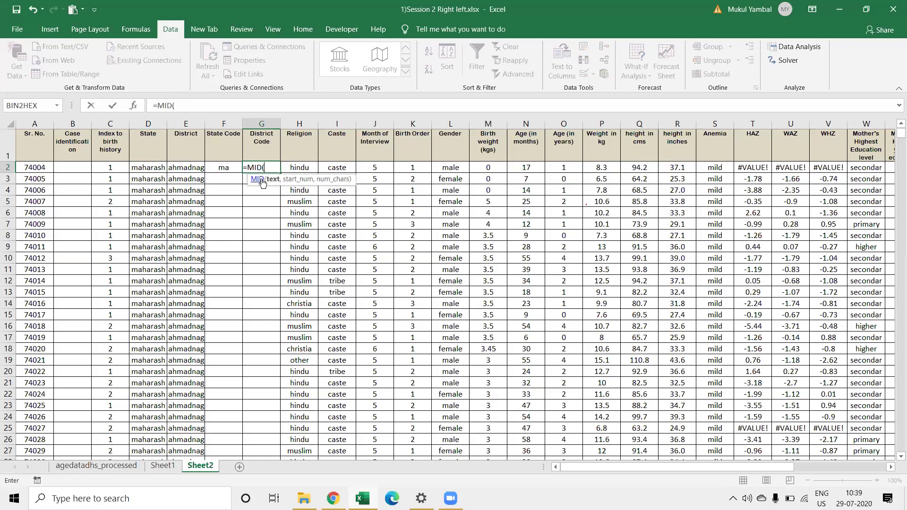
click(152, 165)
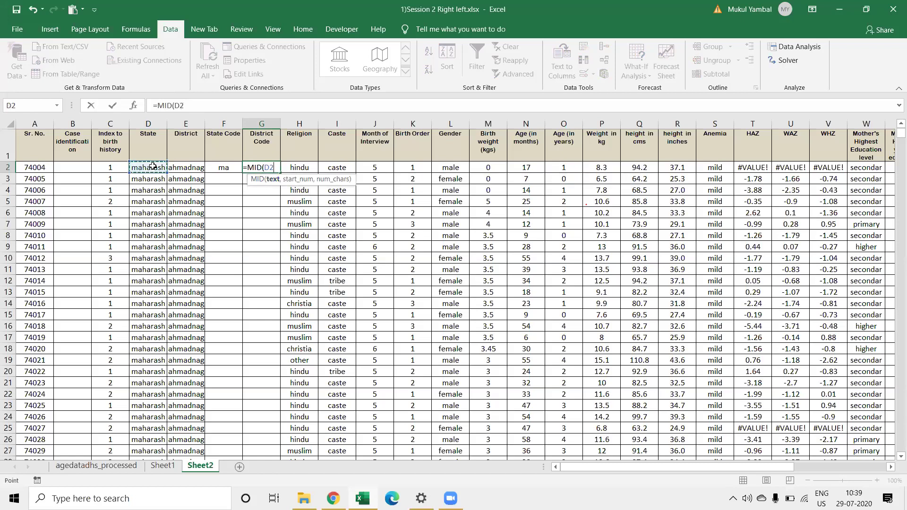
text(,3)
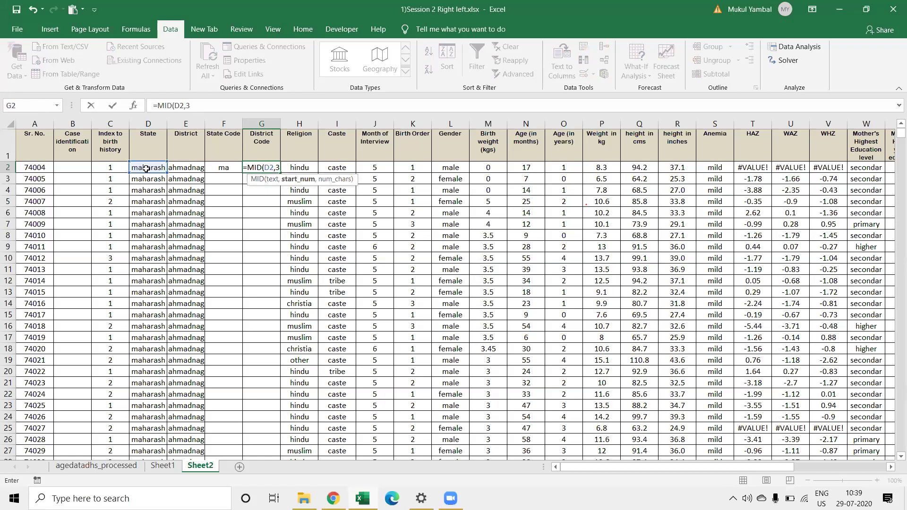
text(,)
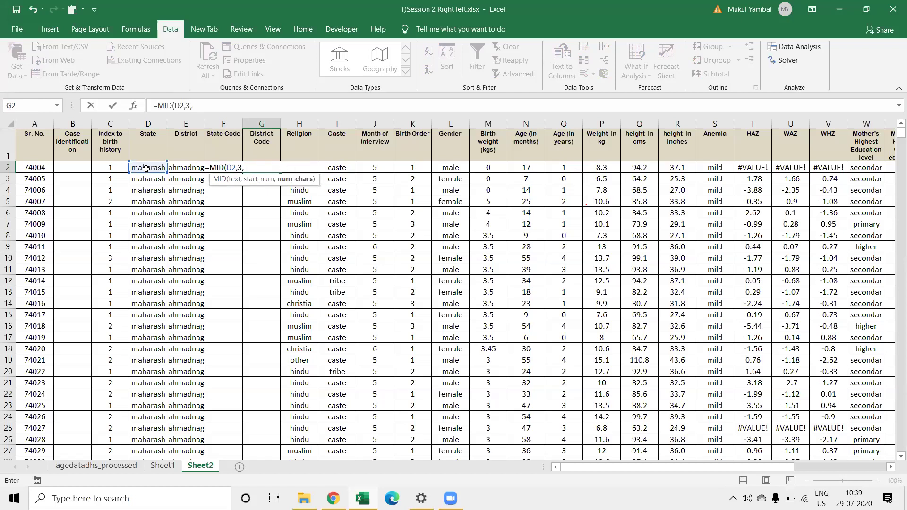
text(3)
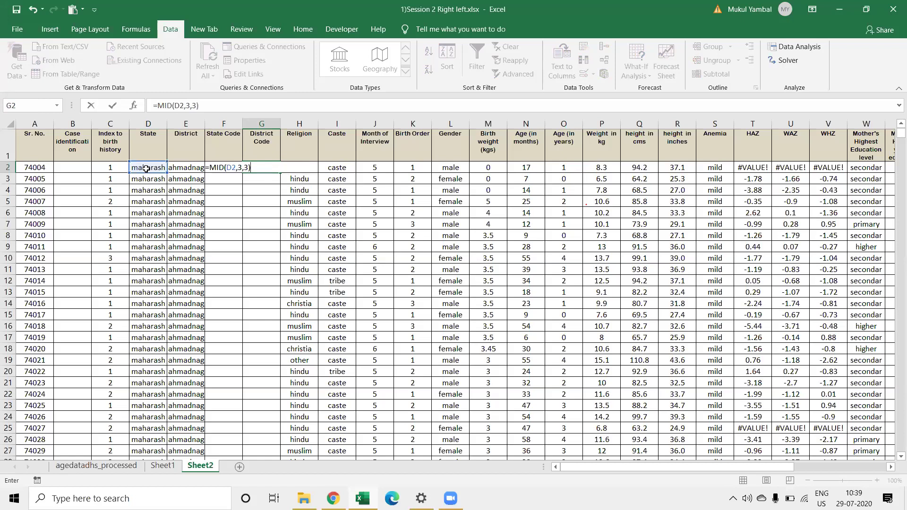
key(Return)
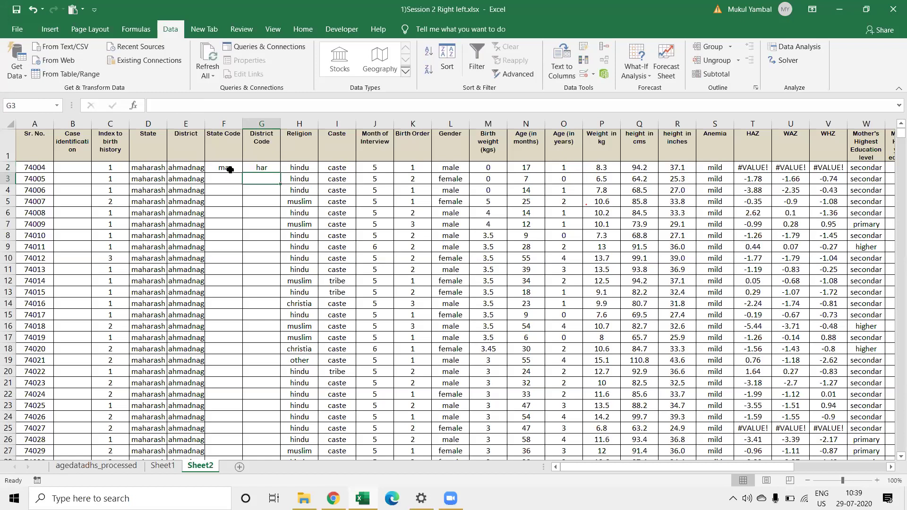
Step: Replace G2 with =LEFT(E2,2), returning 'ah' from ahmadnagar
click(257, 167)
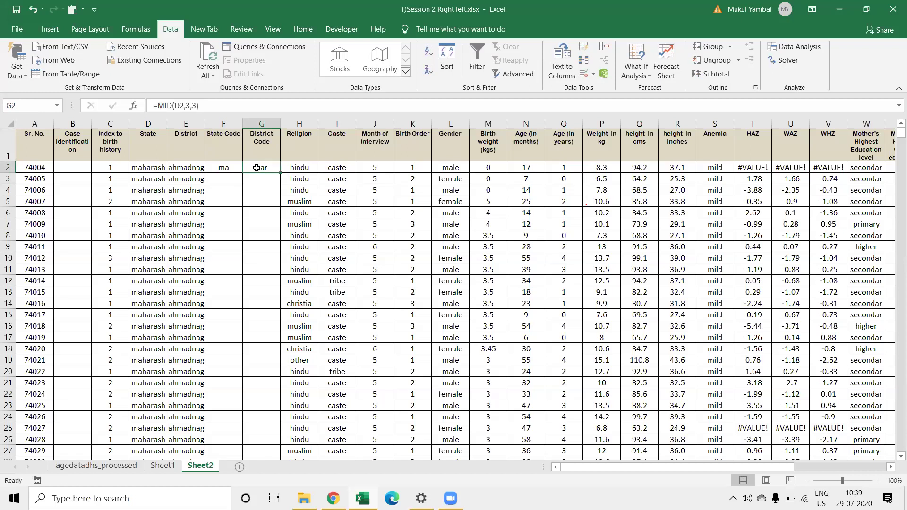
text(=left)
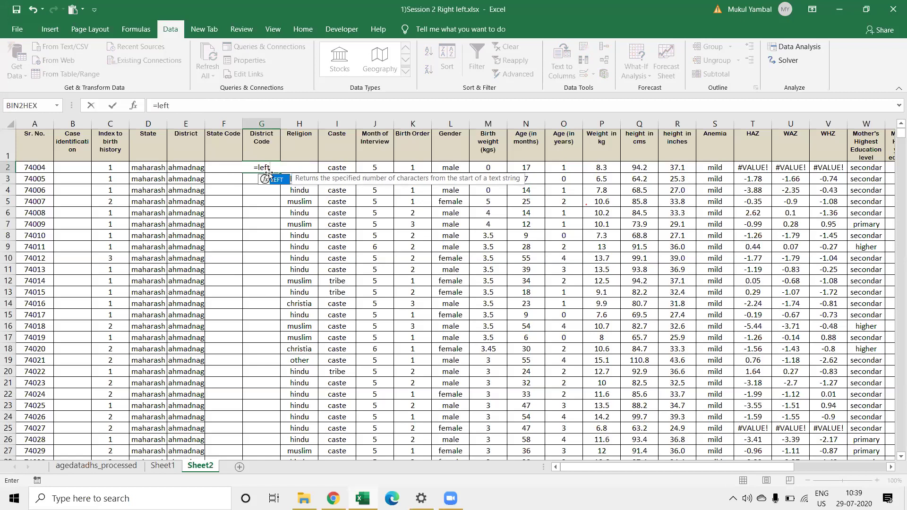
double_click(282, 180)
click(187, 167)
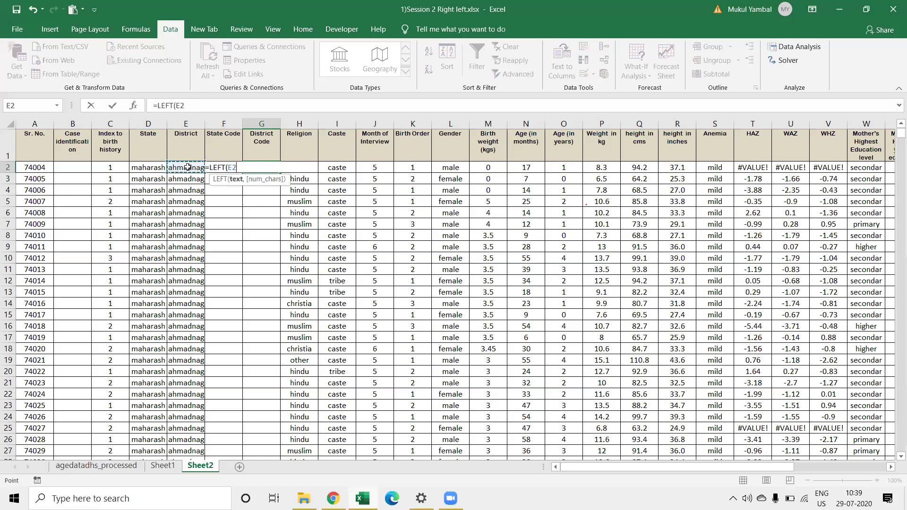
key(Return)
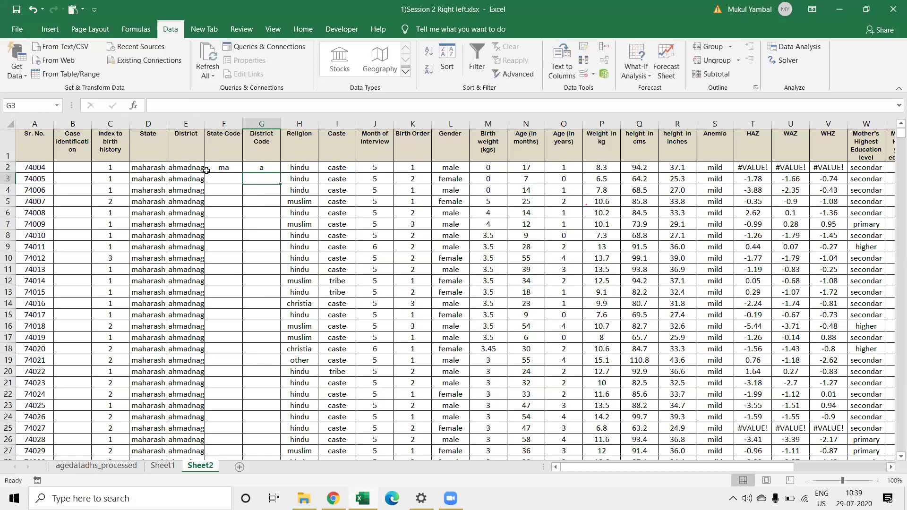
click(259, 168)
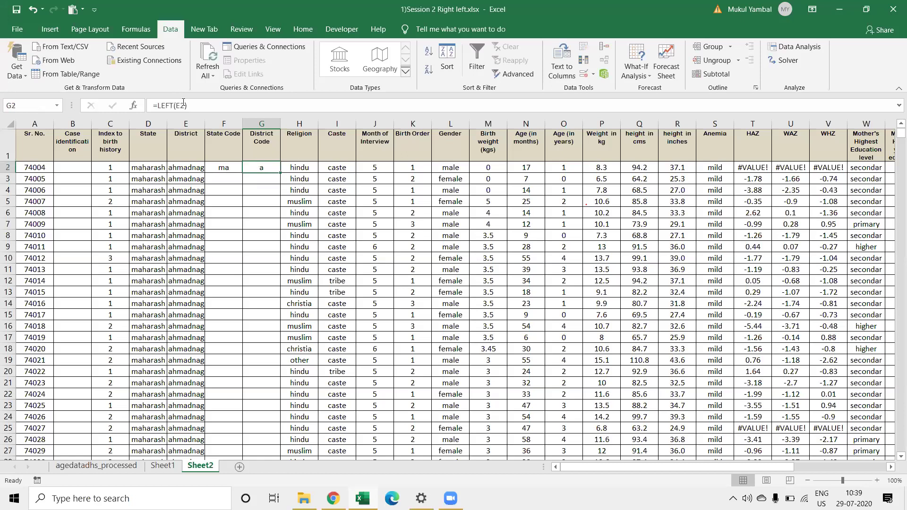
click(183, 105)
text(,2)
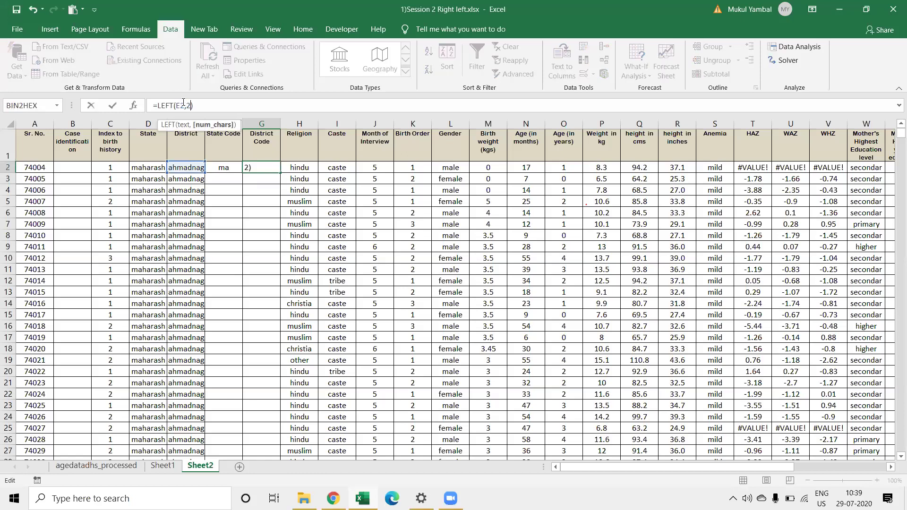
key(Return)
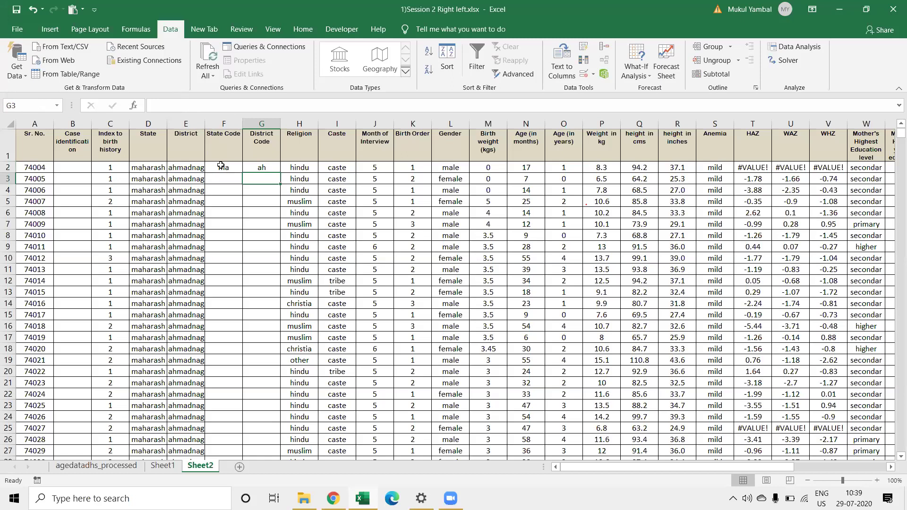
Step: Fill the State Code and District Code formulas down their entire columns
click(231, 169)
double_click(242, 172)
click(272, 173)
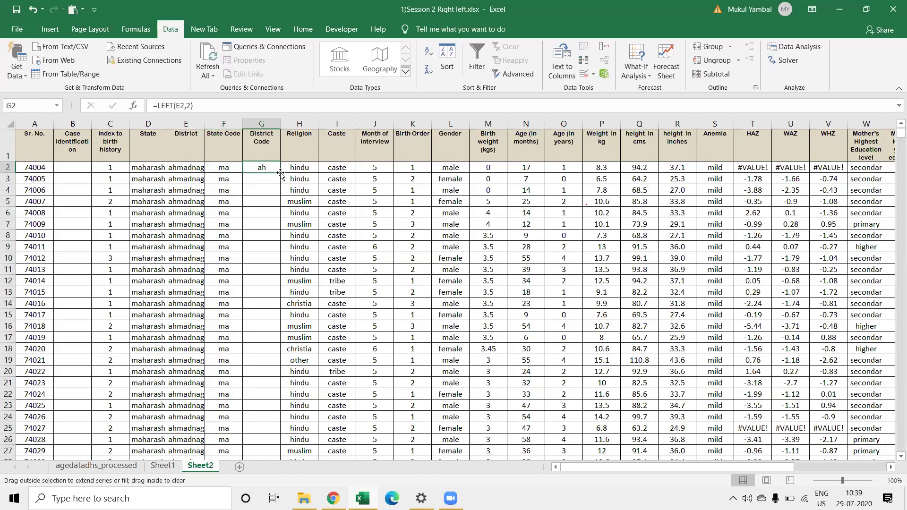
double_click(280, 173)
click(299, 124)
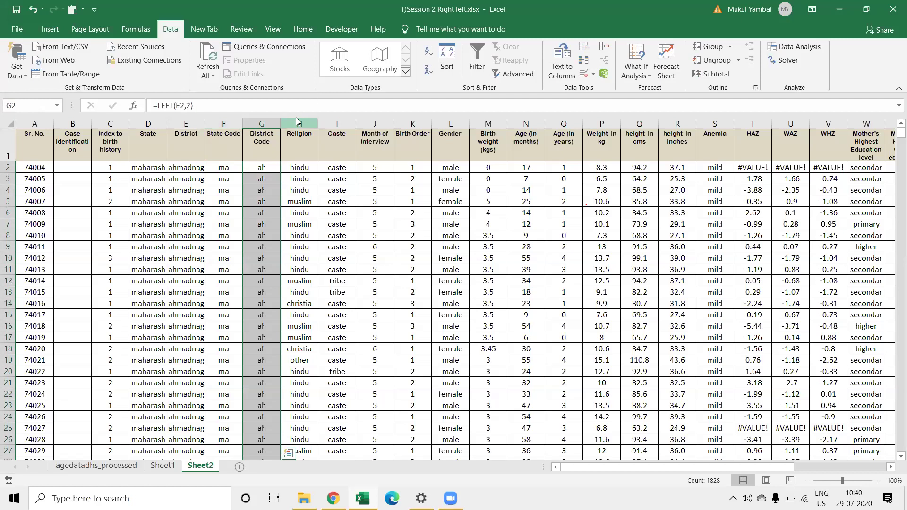
right_click(301, 124)
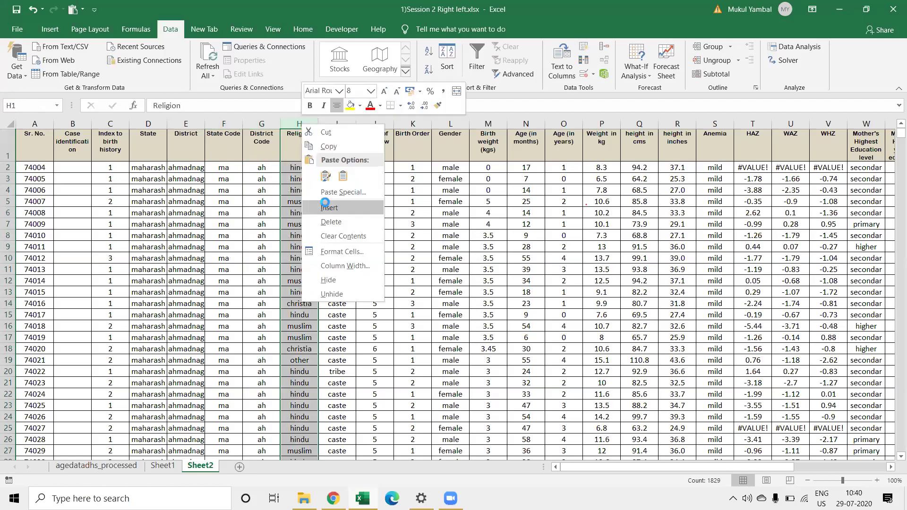
click(328, 207)
drag(209, 169, 352, 168)
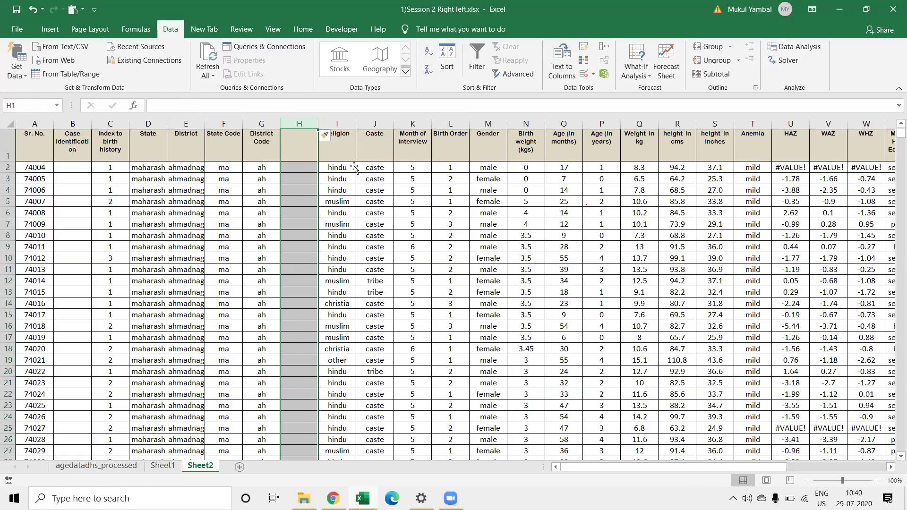
key(ctrl+z)
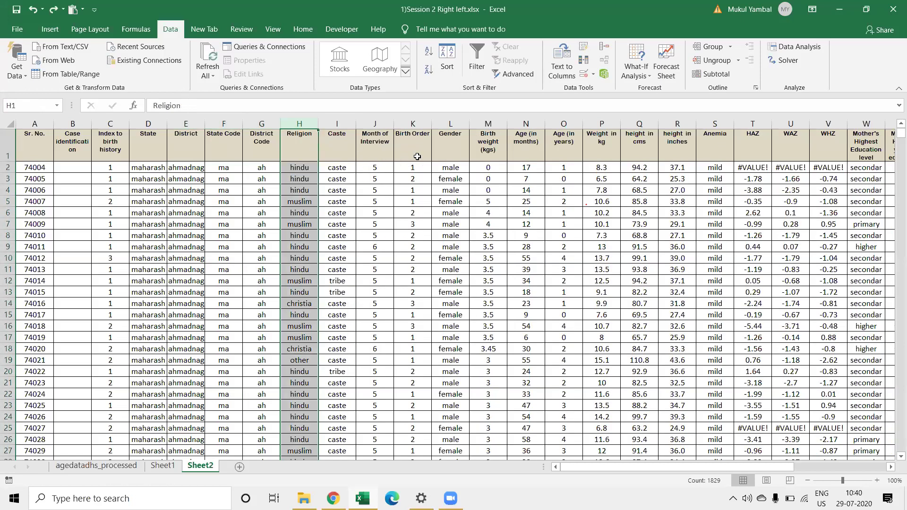
click(385, 144)
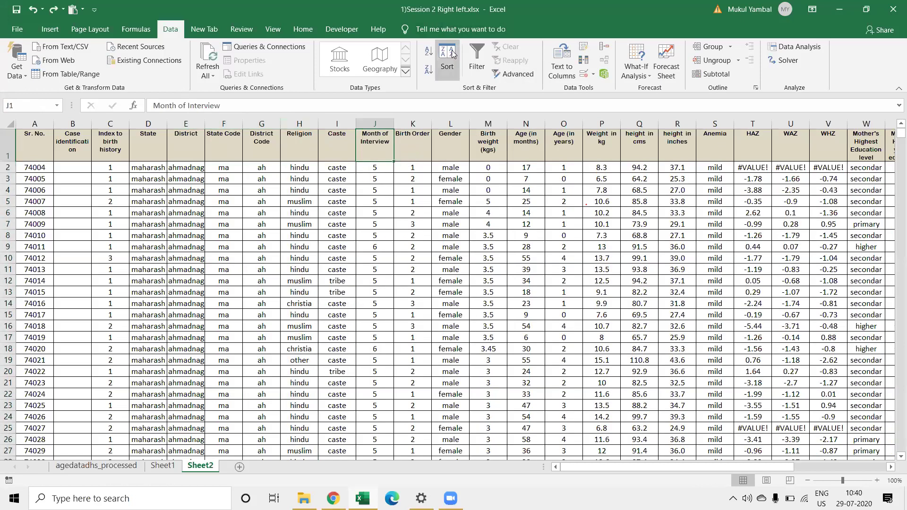
Step: Sort Sheet2 A to Z by Age (in months) and check the F2 and G2 code formulas
key(Right)
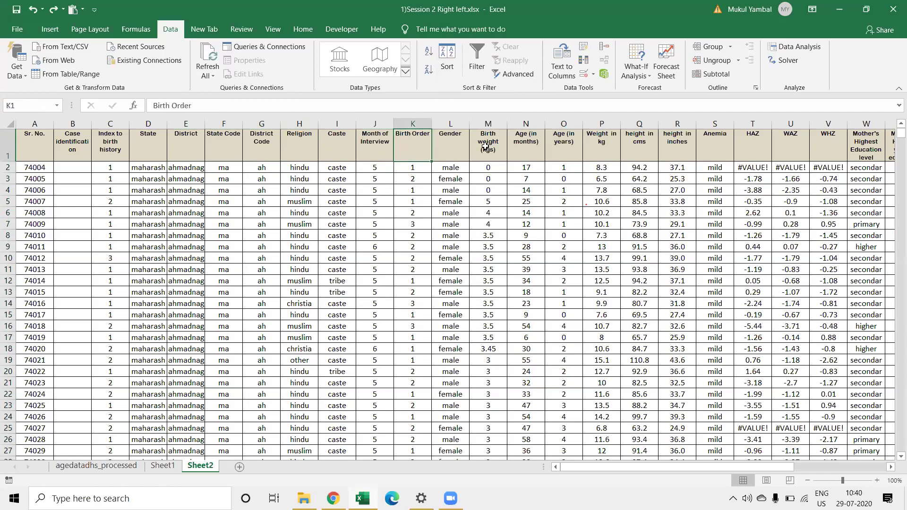
click(495, 146)
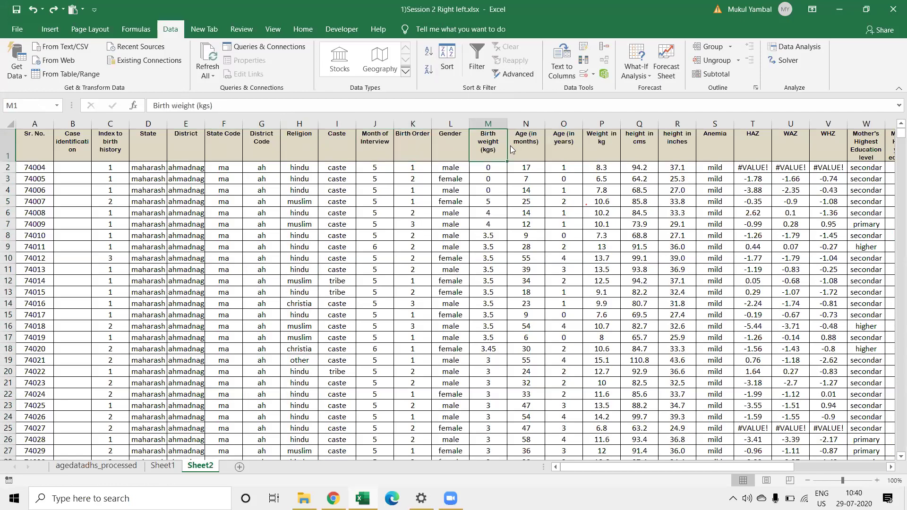
click(510, 145)
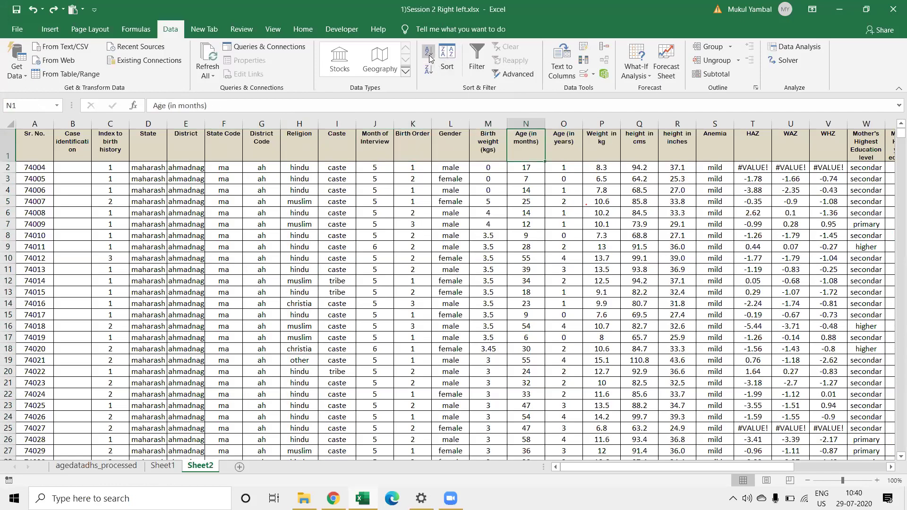
click(429, 55)
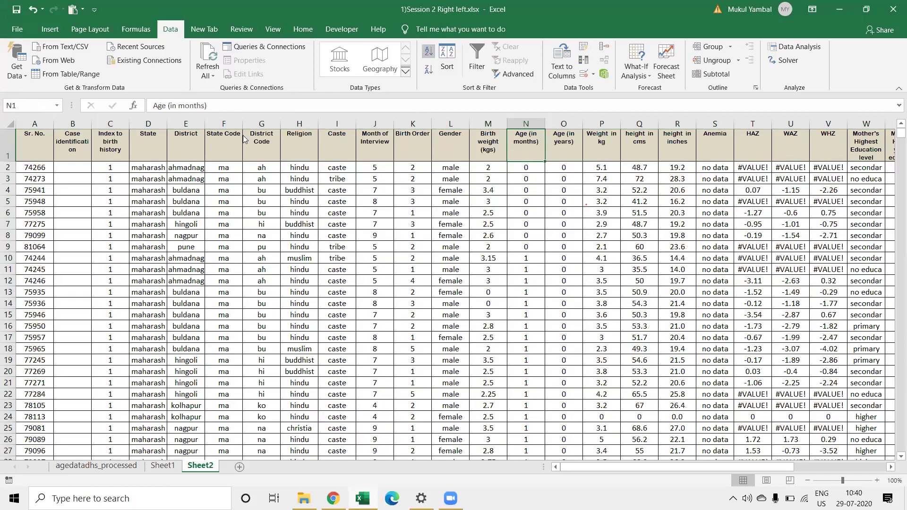
click(233, 170)
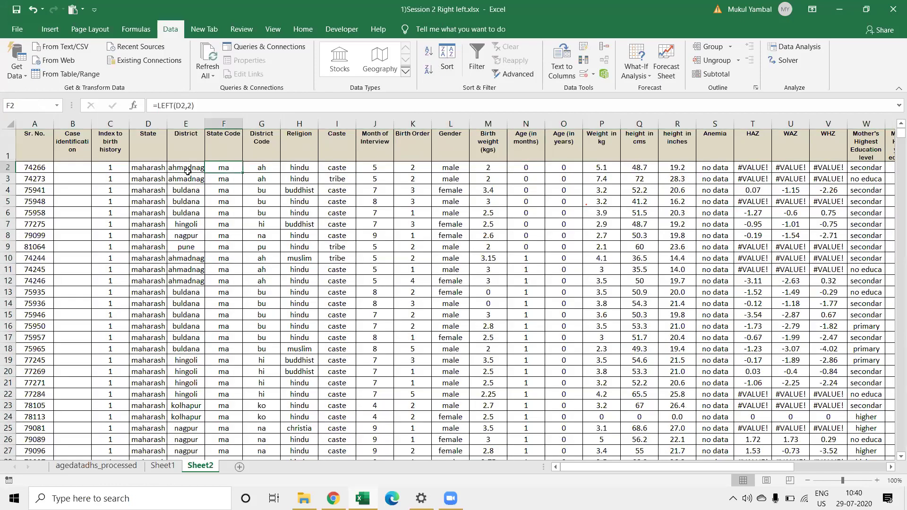
click(263, 170)
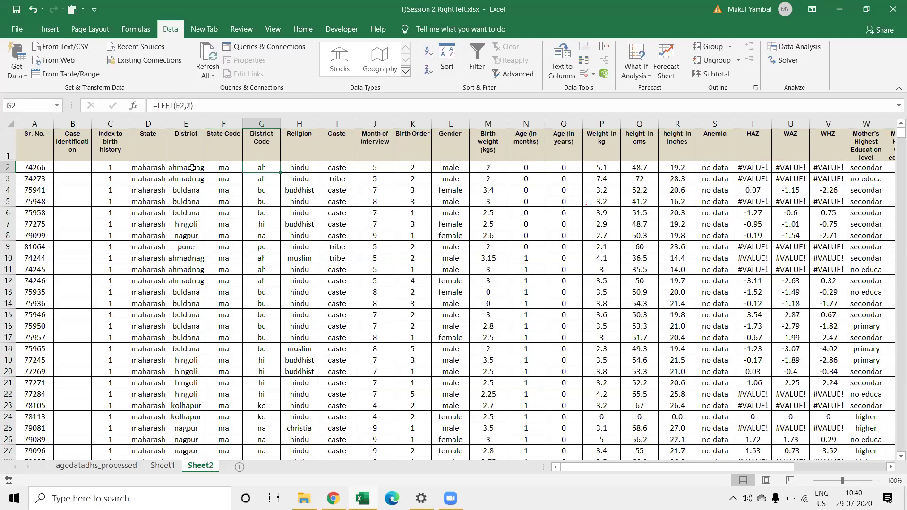
drag(193, 169, 191, 179)
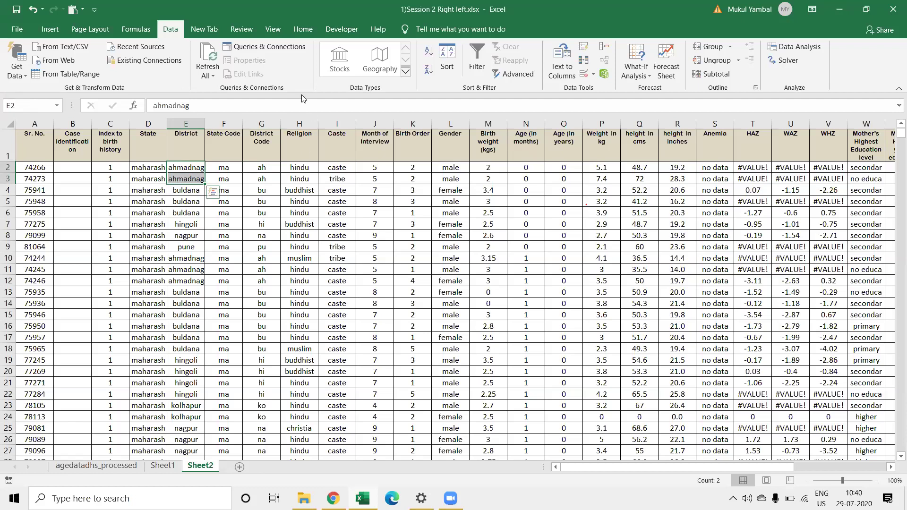
right_click(308, 124)
Step: Insert a blank column H before Religion and enter =F2&G2 in H2
click(335, 206)
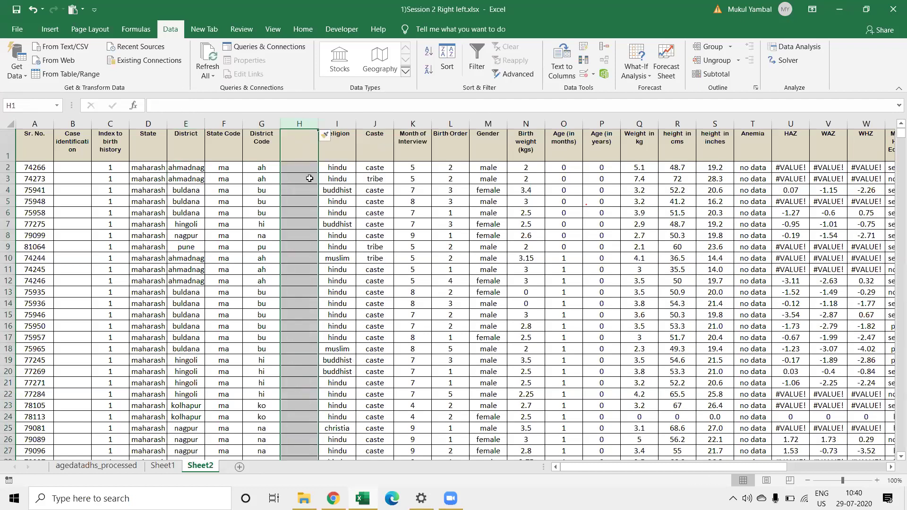
click(306, 168)
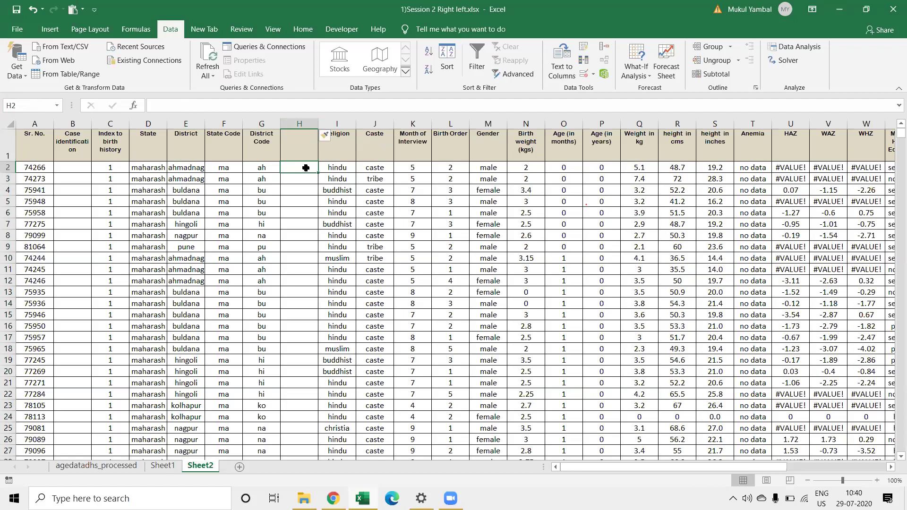
click(251, 168)
click(289, 168)
text(=)
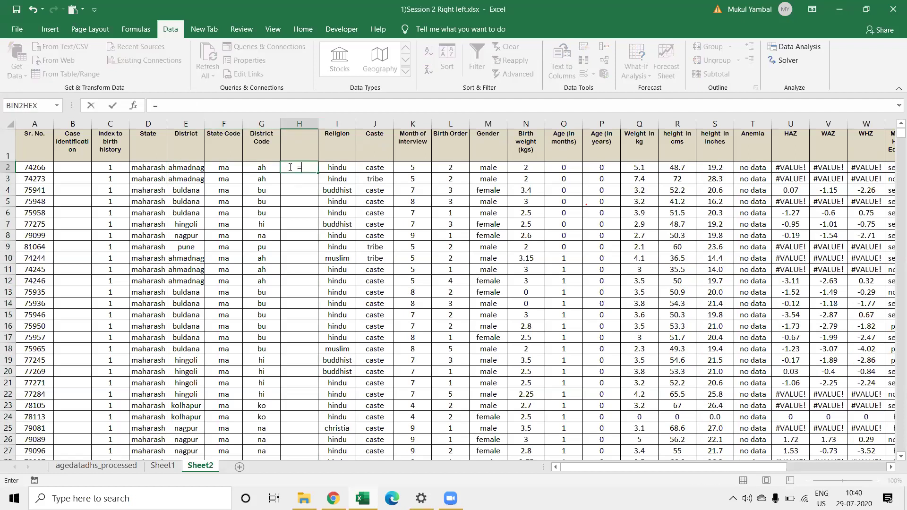
click(224, 167)
text(&)
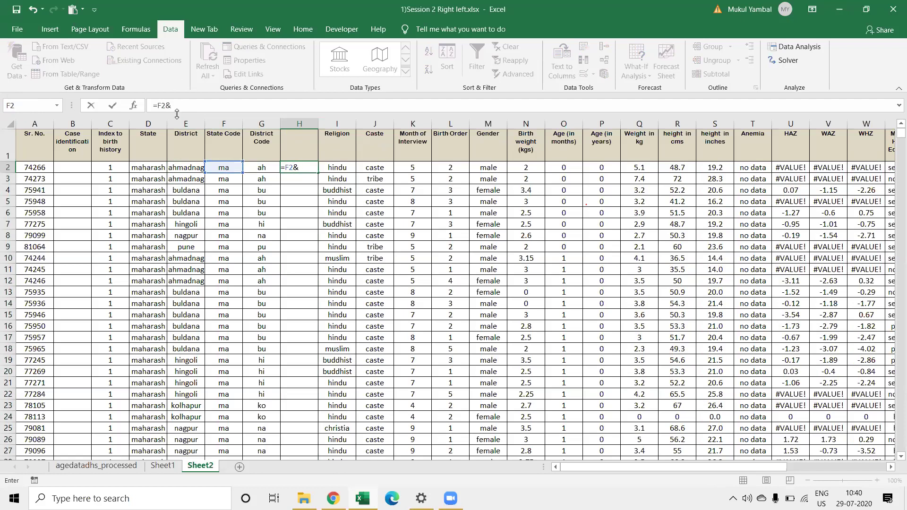
click(262, 171)
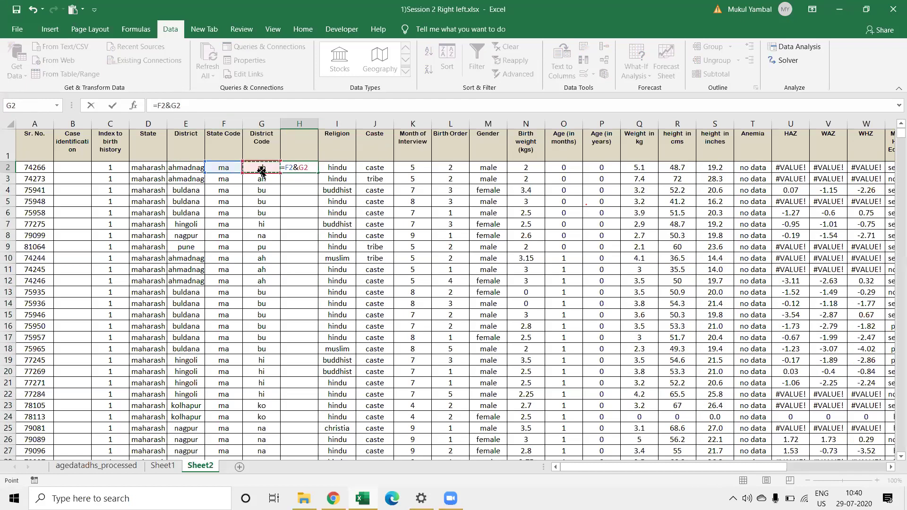
key(Return)
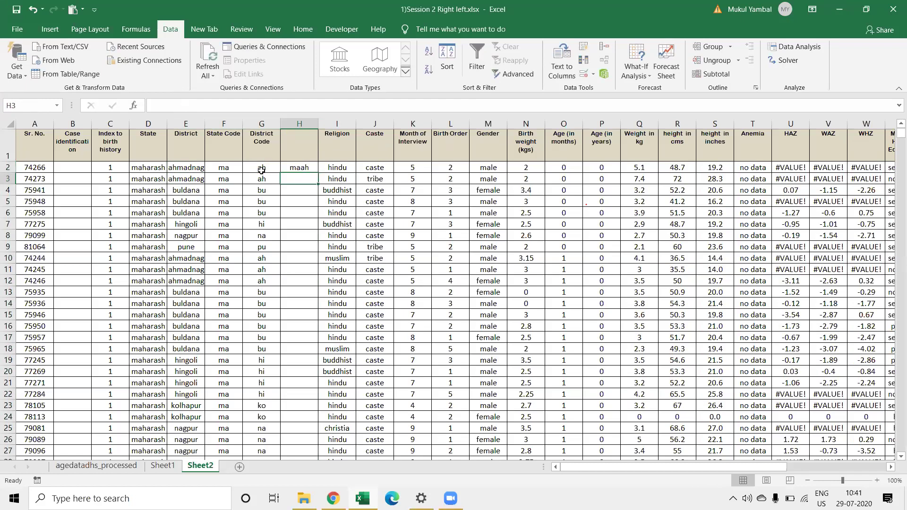
Step: Rewrite H2 as a CONCATENATE formula referencing D2, E2, F2 and G2
click(289, 167)
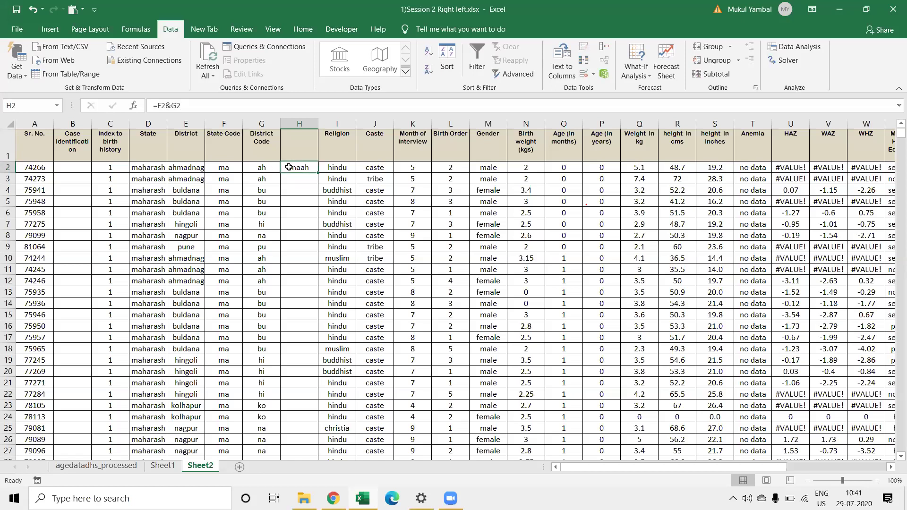
text(=conc)
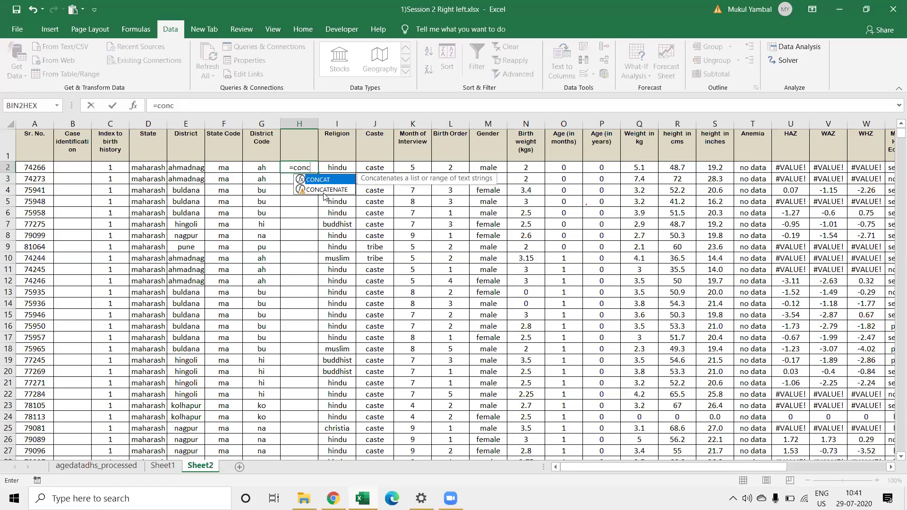
click(324, 191)
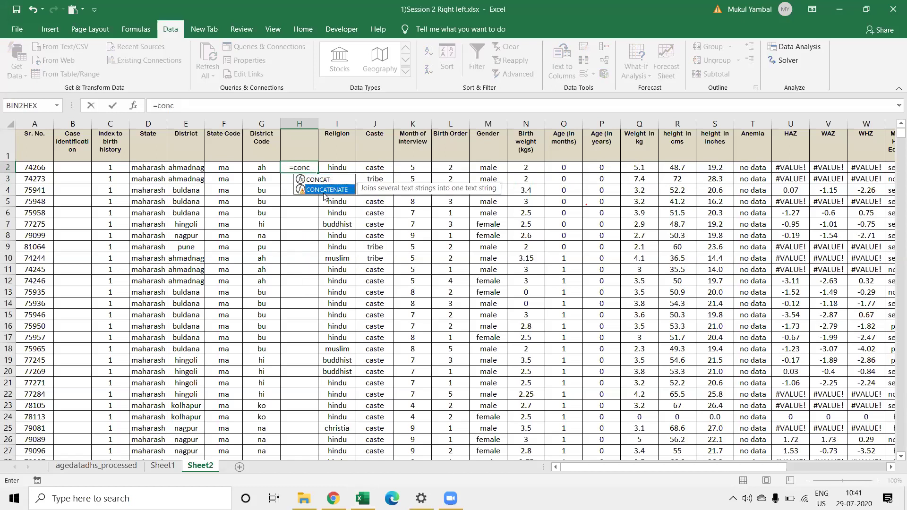
double_click(324, 191)
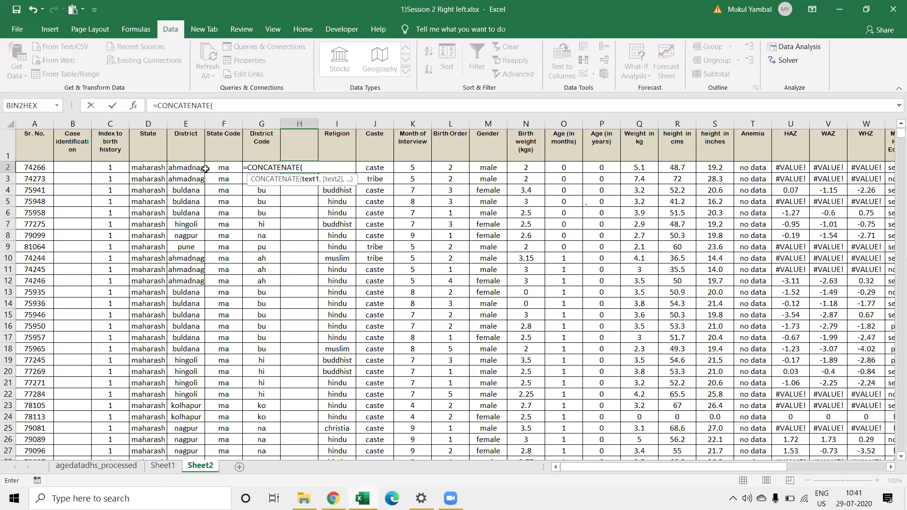
click(142, 166)
text(,)
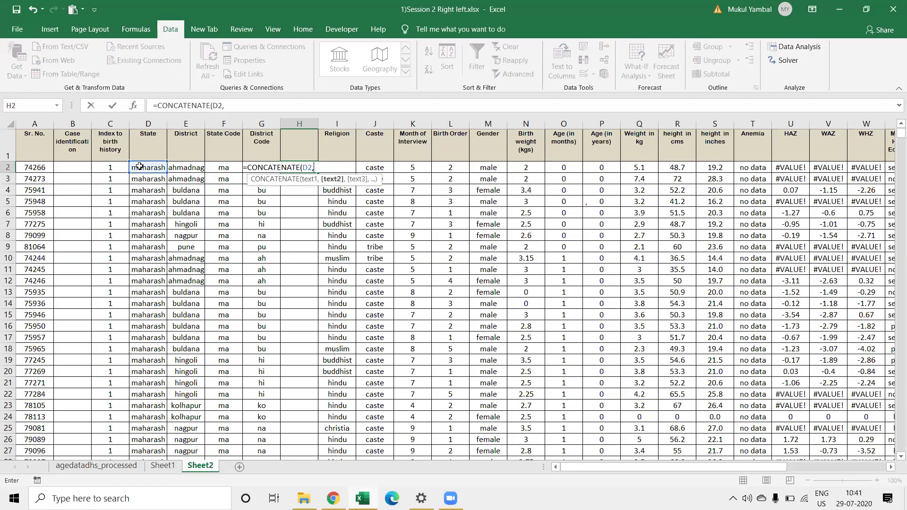
click(183, 167)
text(,)
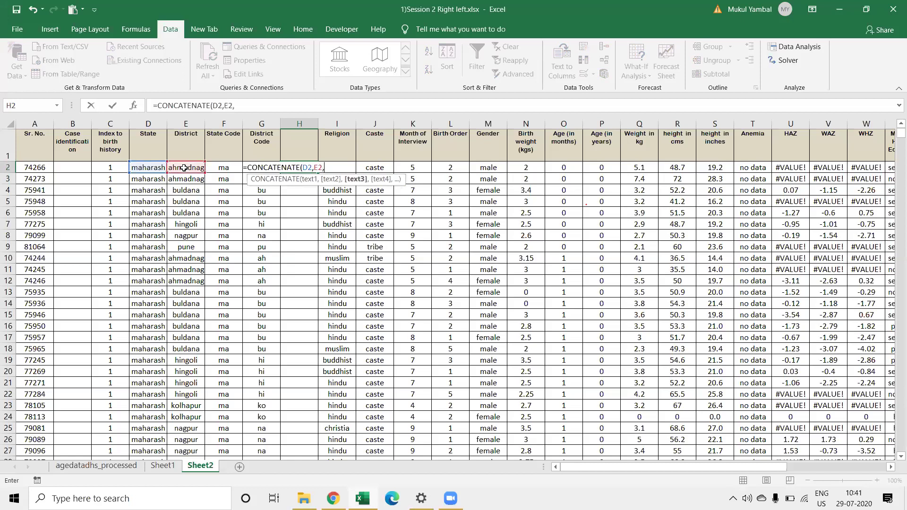
click(214, 168)
text(,)
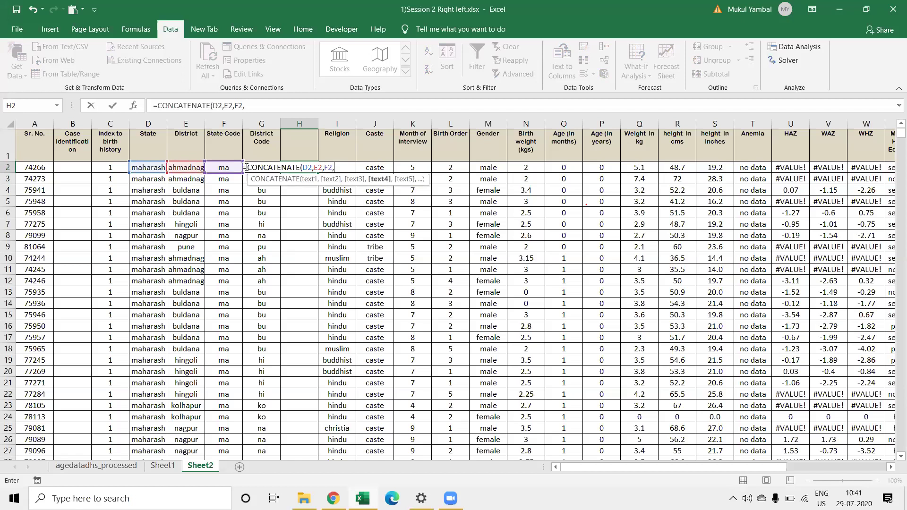
click(246, 167)
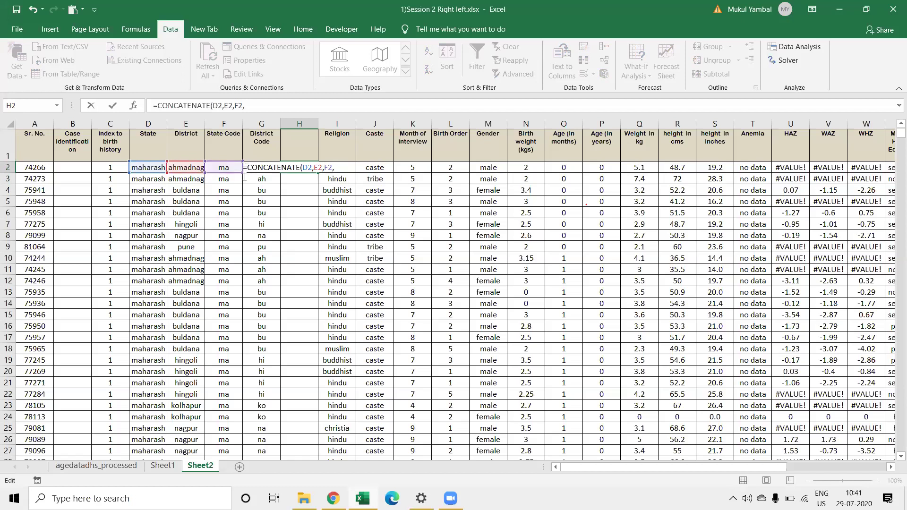
click(245, 172)
key(Return)
key(Return)
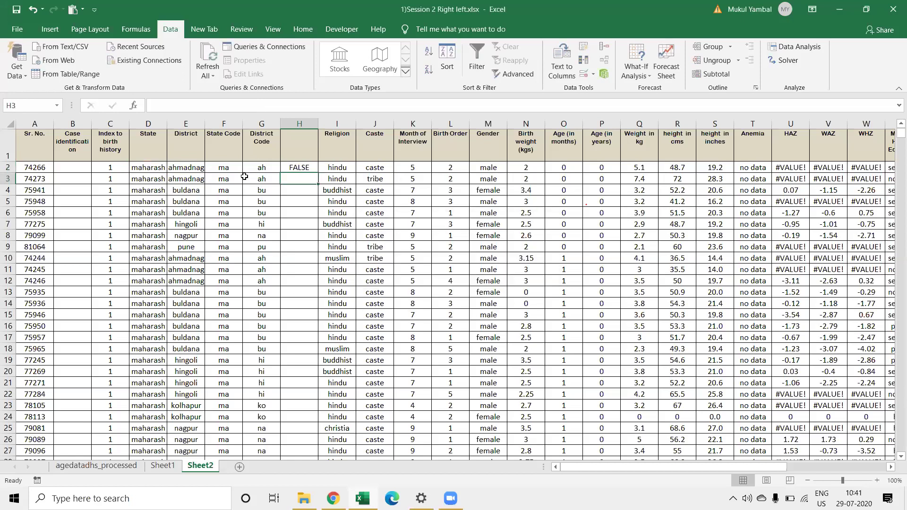
Step: Remove the stray G2= from H2's formula and widen column H
key(Up)
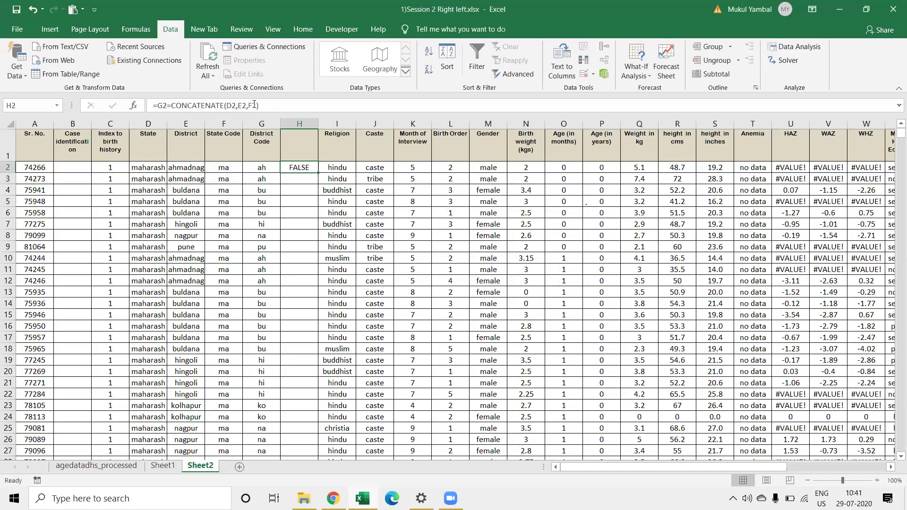
click(254, 104)
click(168, 106)
key(BackSpace)
key(BackSpace)
key(BackSpace)
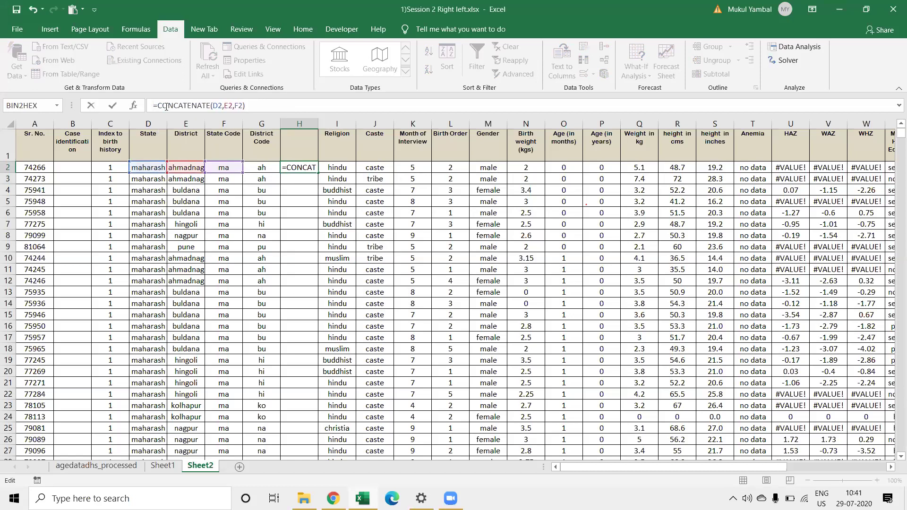
key(Return)
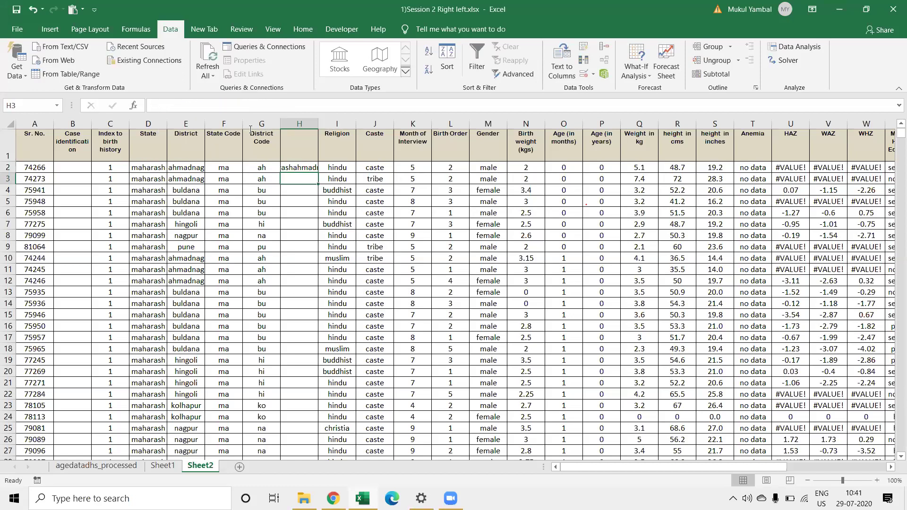
drag(318, 124, 423, 134)
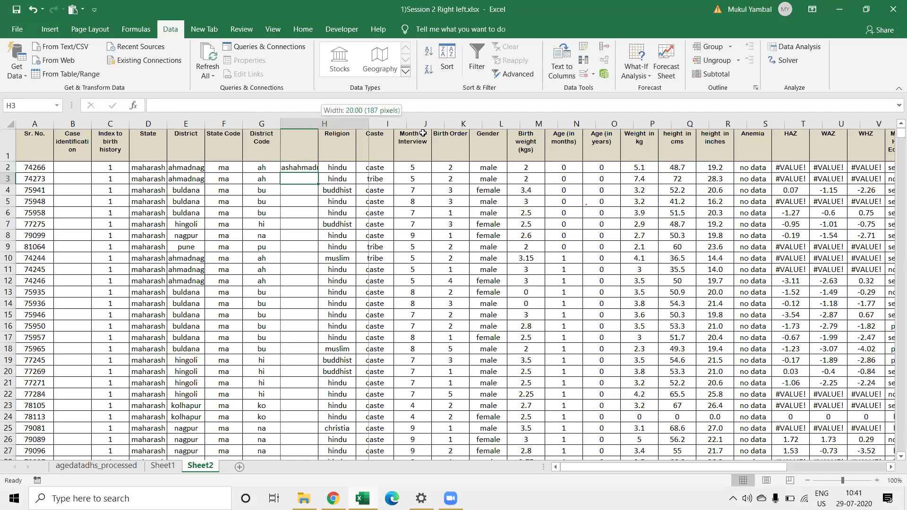
Step: Re-enter H2 as =CONCATENATE(D2,E2,F2)
click(344, 168)
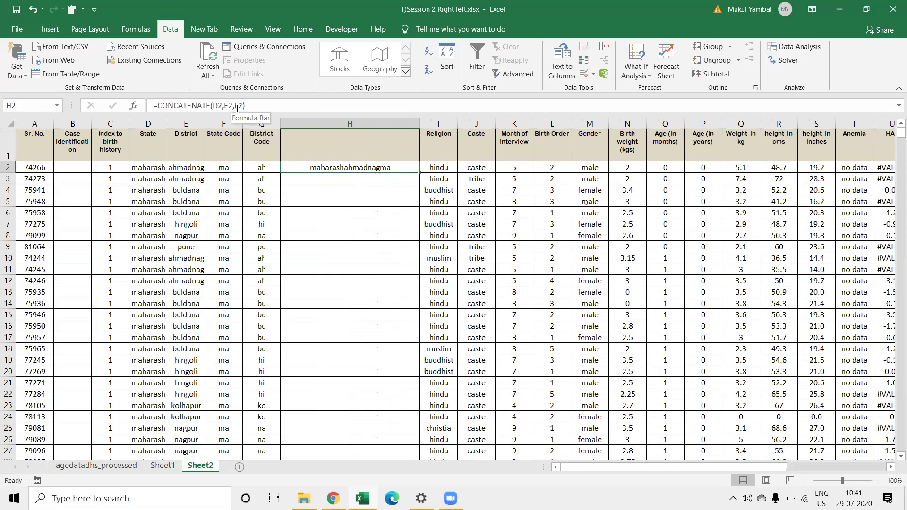
text(=)
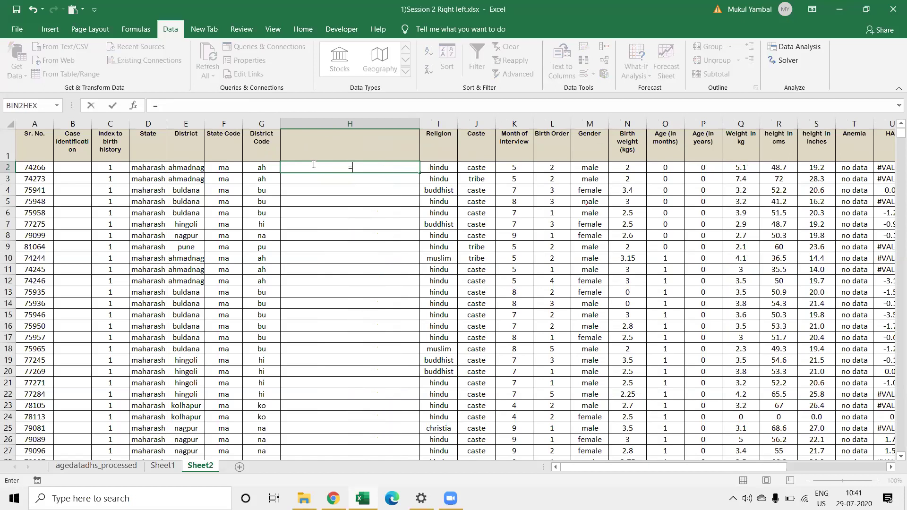
text(con)
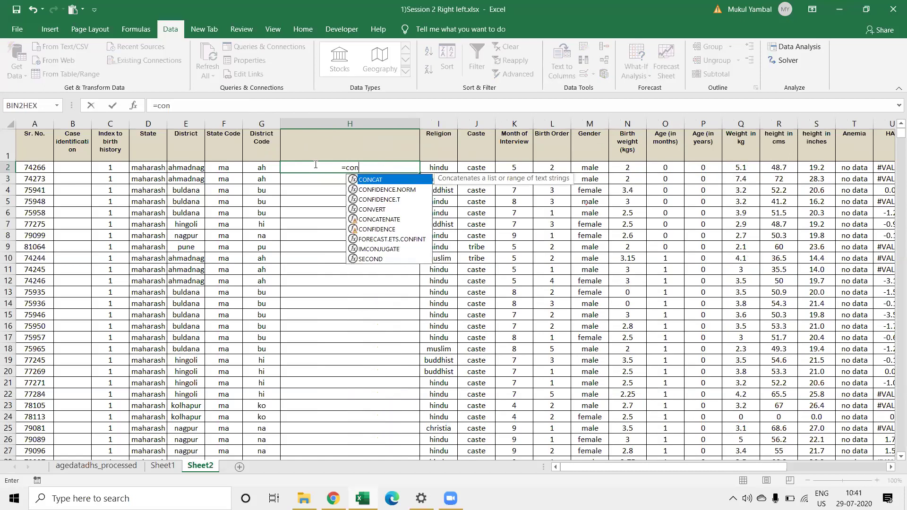
text(ca)
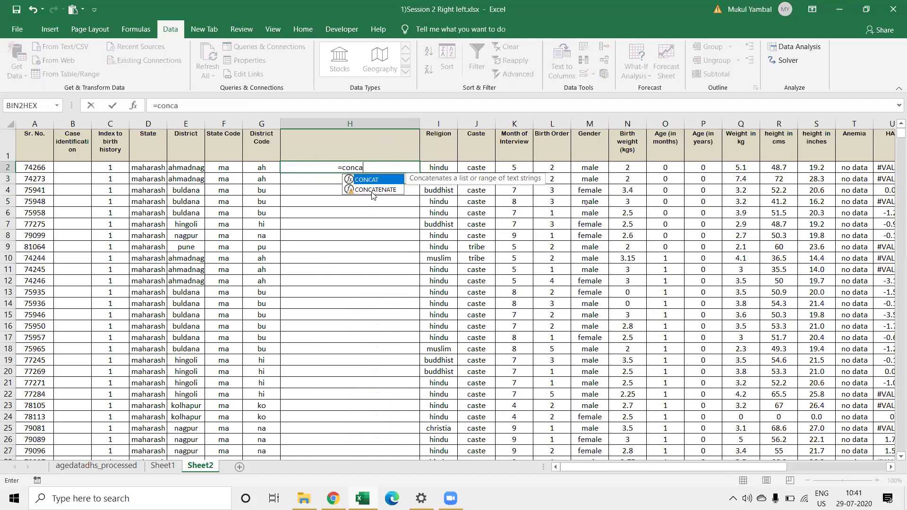
double_click(373, 190)
click(373, 193)
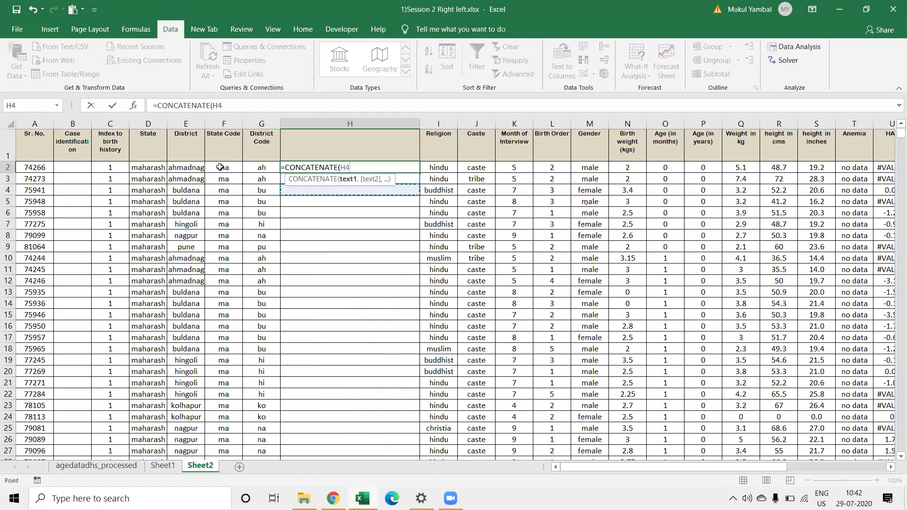
text(D2,E2,F2))
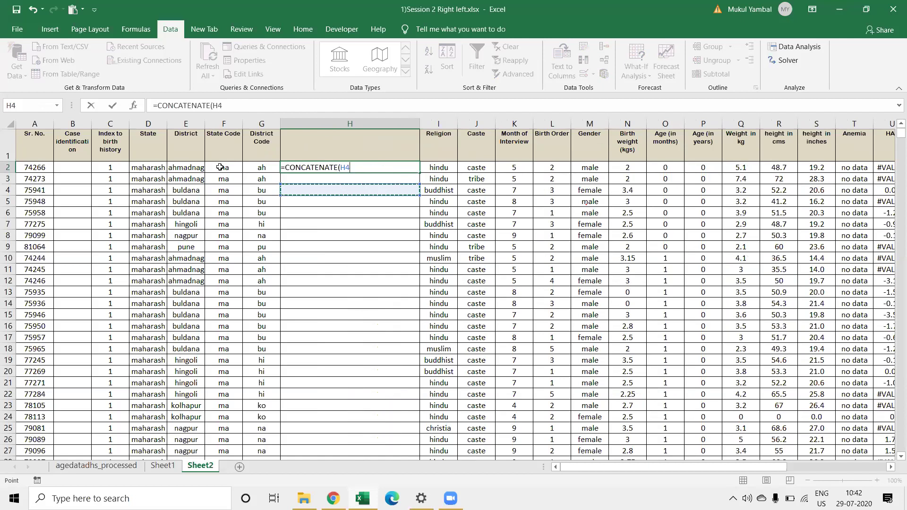
key(ctrl+Return)
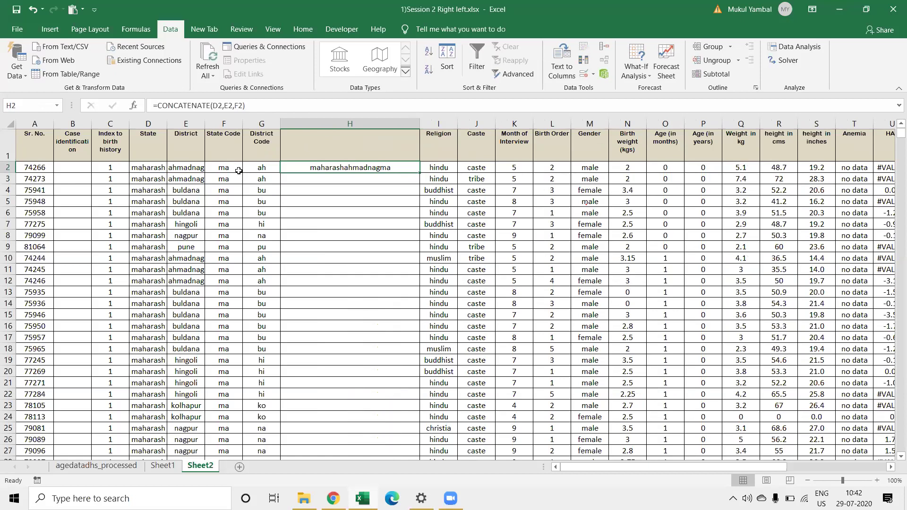
Step: Change H2's formula to =CONCATENATE(F2,G2)
ctrl+scroll(239, 170, up, 1)
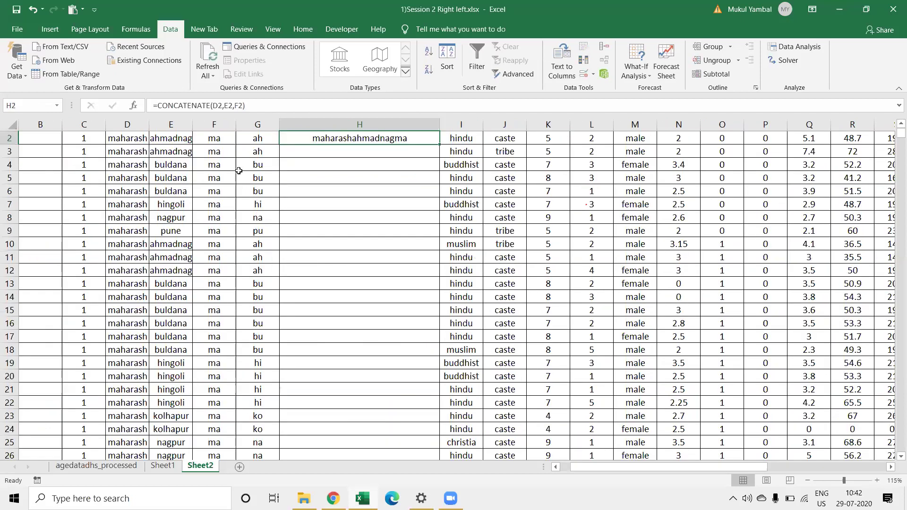
scroll(238, 170, up, 1)
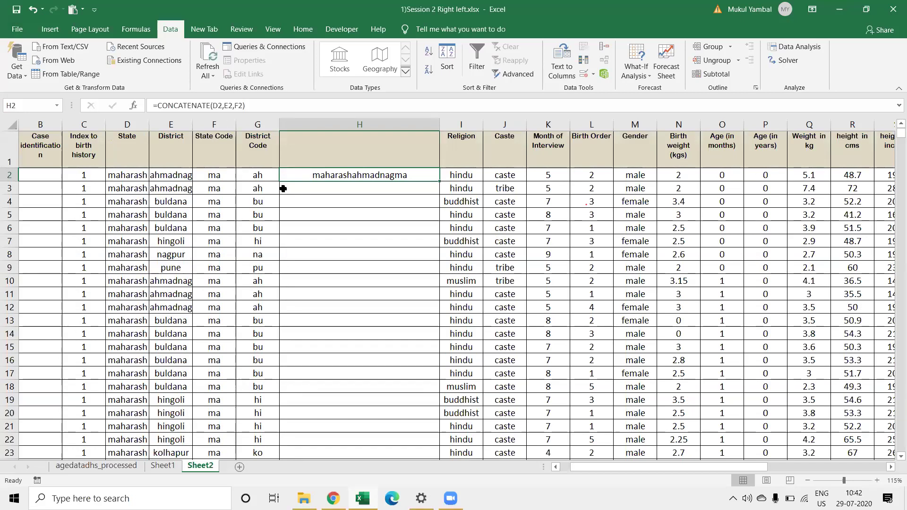
scroll(283, 188, down, 1)
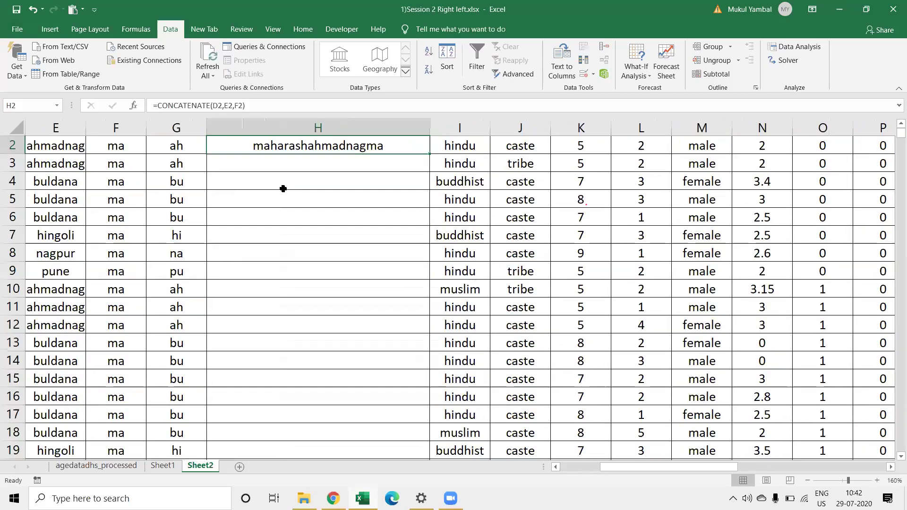
ctrl+scroll(283, 189, up, 1)
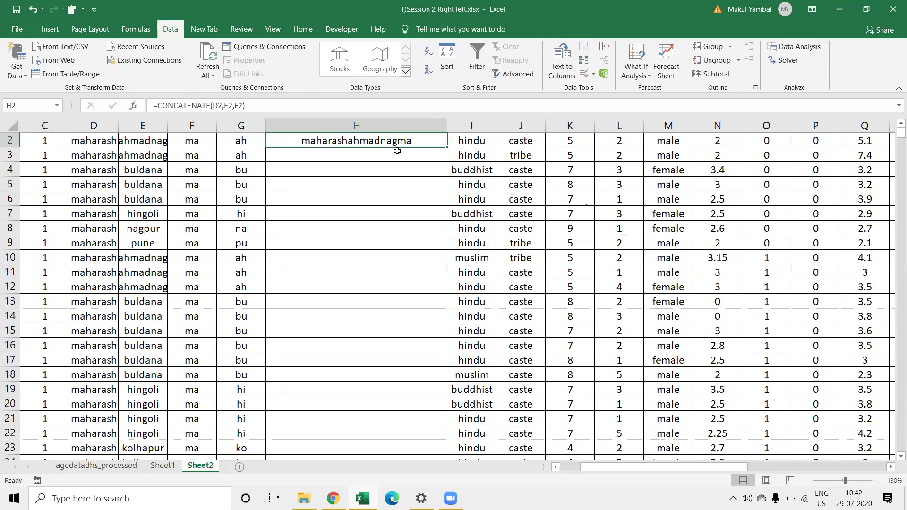
scroll(394, 151, up, 1)
click(382, 172)
click(382, 176)
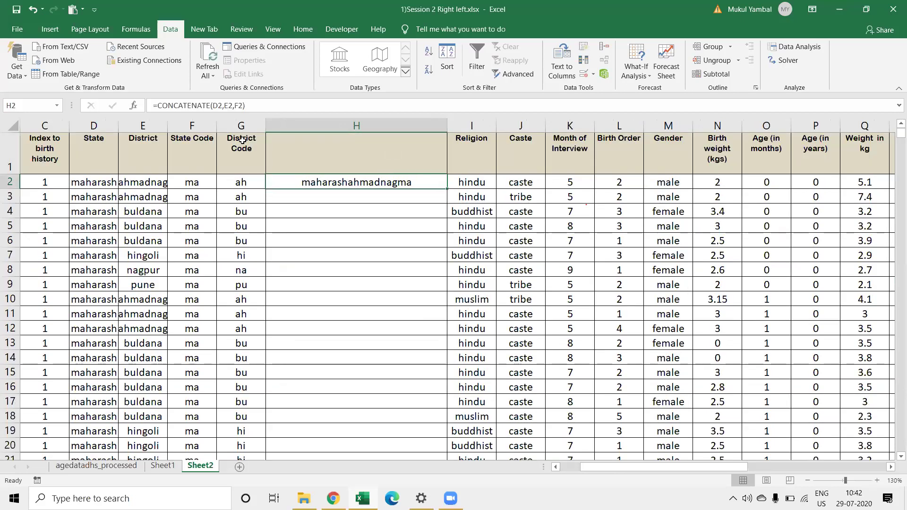
click(236, 106)
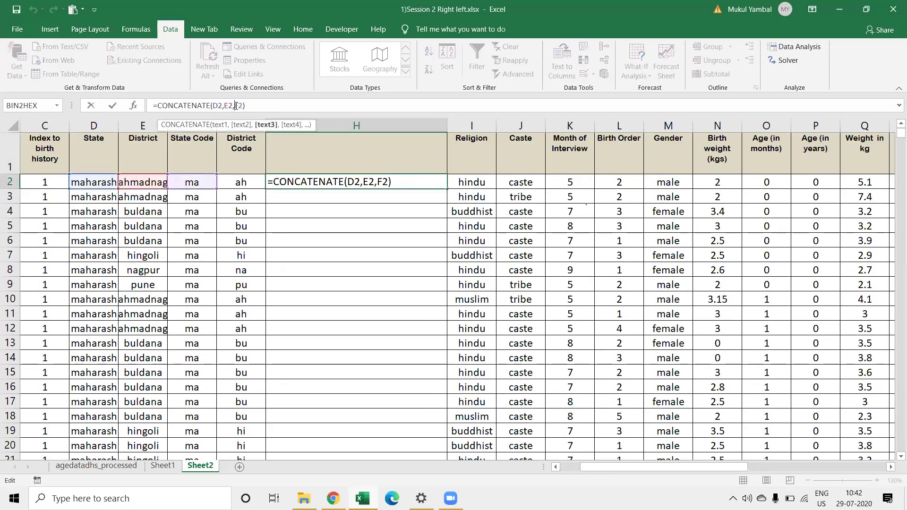
key(BackSpace)
key(BackSpace)
key(BackSpace)
key(BackSpace)
key(BackSpace)
key(BackSpace)
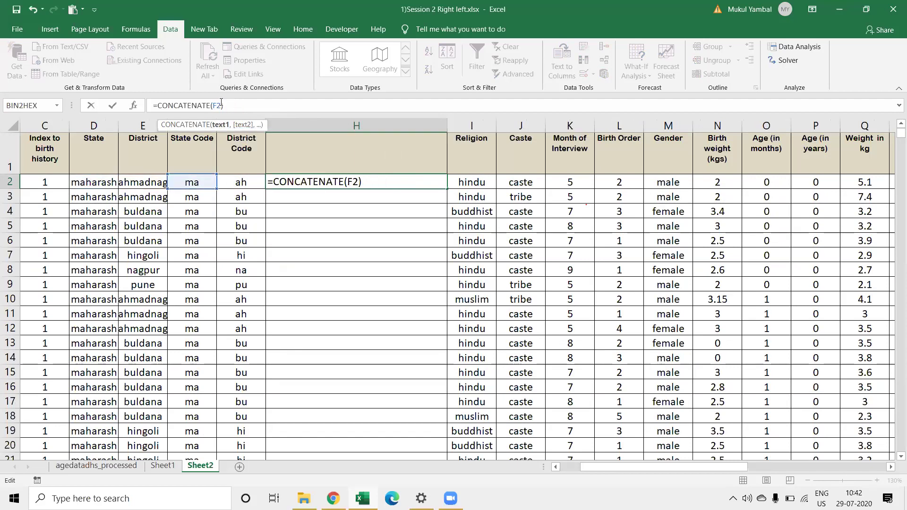
text(,)
click(241, 182)
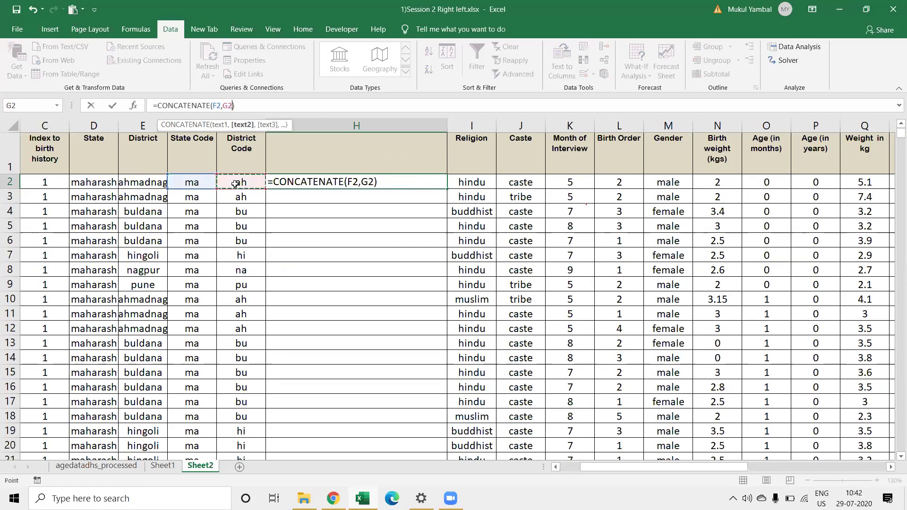
key(Return)
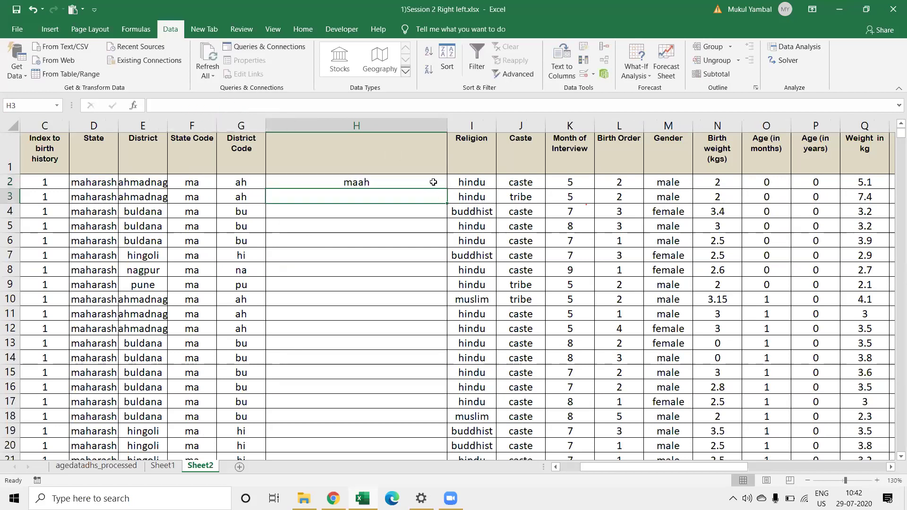
Step: Fill the formula down column H, giving codes like maah, mabu and mahi
click(432, 182)
double_click(446, 188)
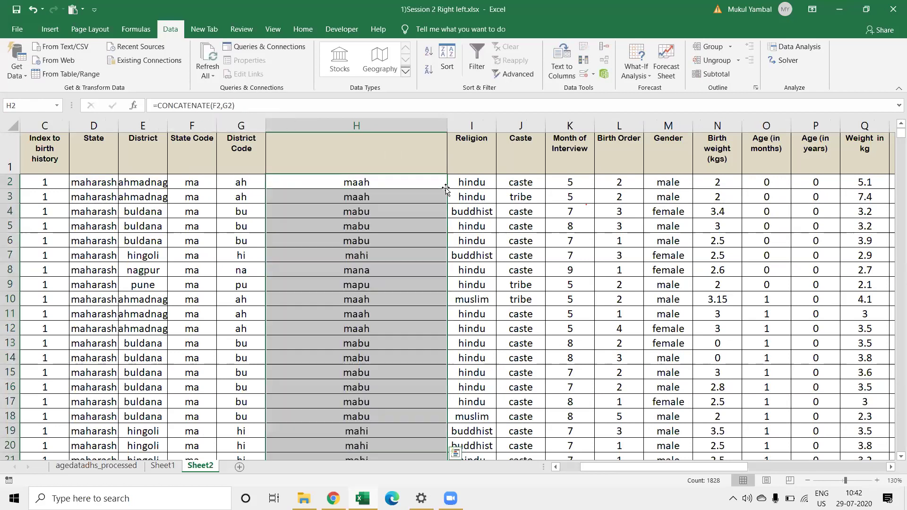
click(327, 255)
ctrl+scroll(326, 255, down, 1)
ctrl+scroll(327, 255, down, 1)
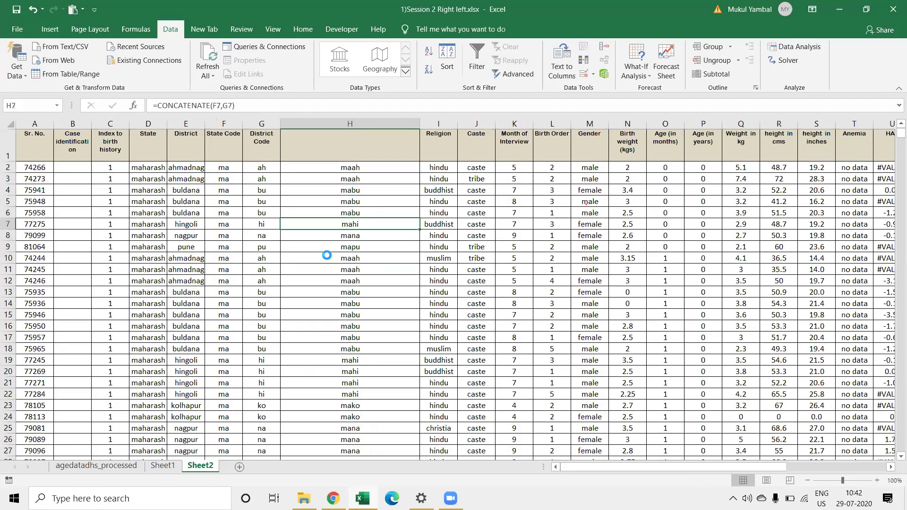
ctrl+scroll(327, 255, down, 2)
ctrl+scroll(327, 255, up, 5)
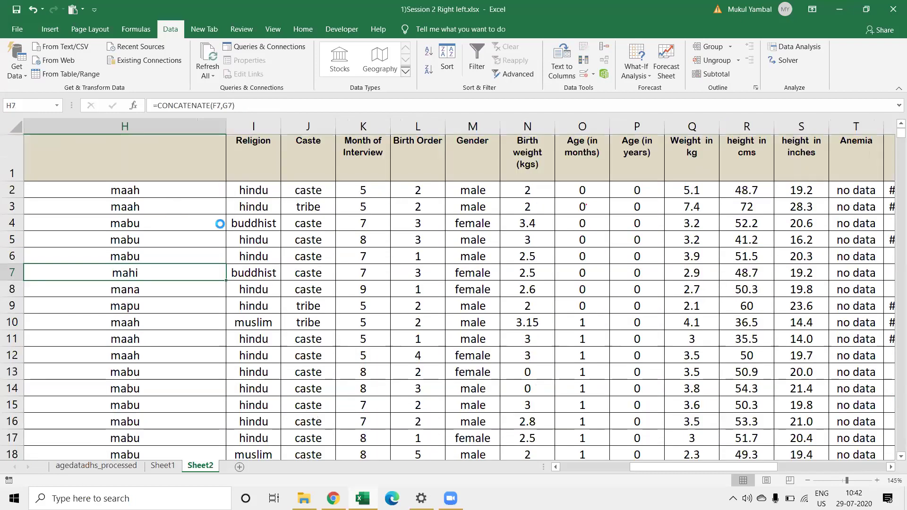
click(203, 233)
key(Left)
key(Left)
key(Left)
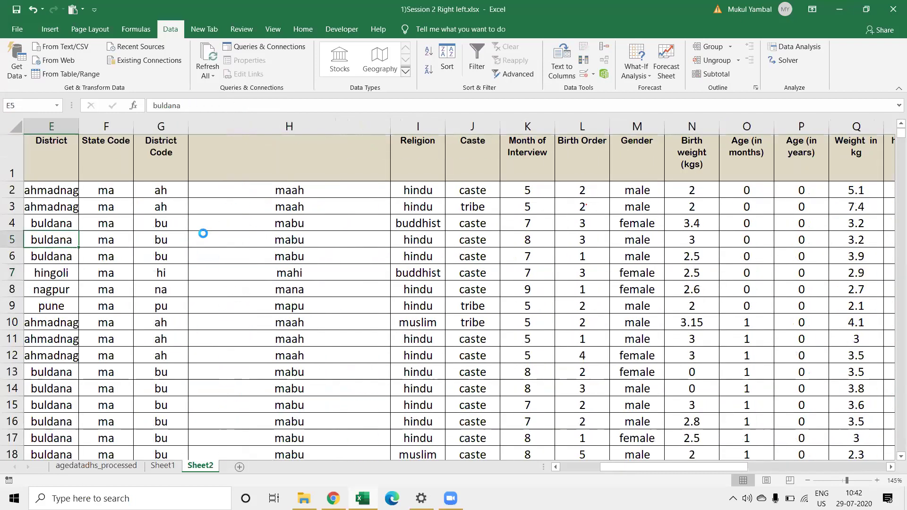
key(Left)
Step: Give column H the header 'Code'
key(Left)
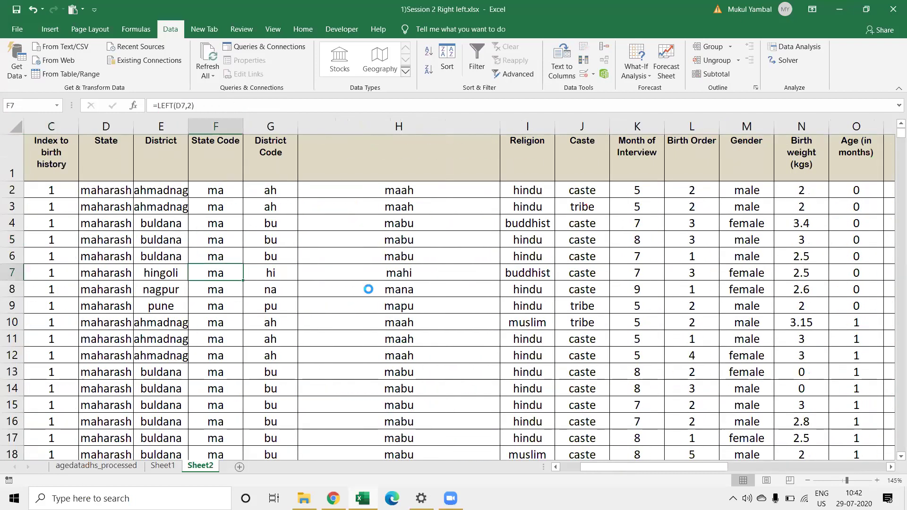
click(340, 274)
key(Left)
key(Left)
key(Left)
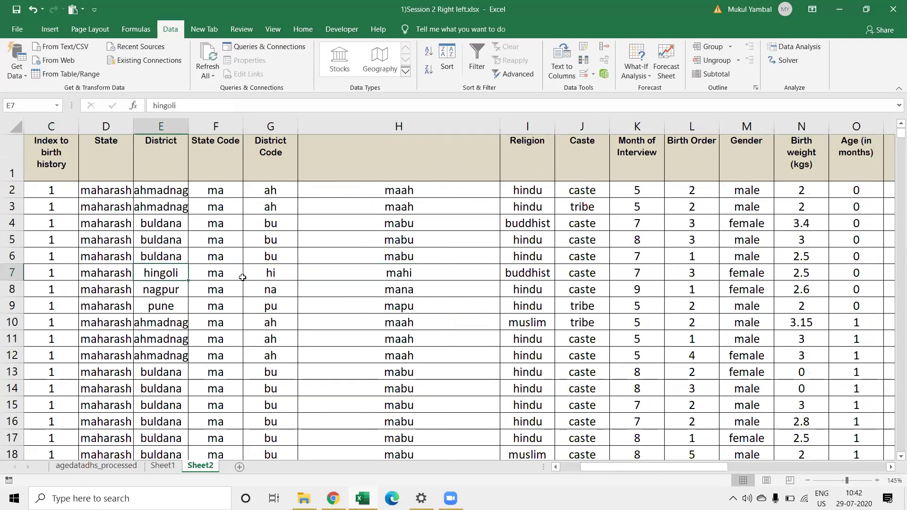
key(Right)
key(Right)
key(Right)
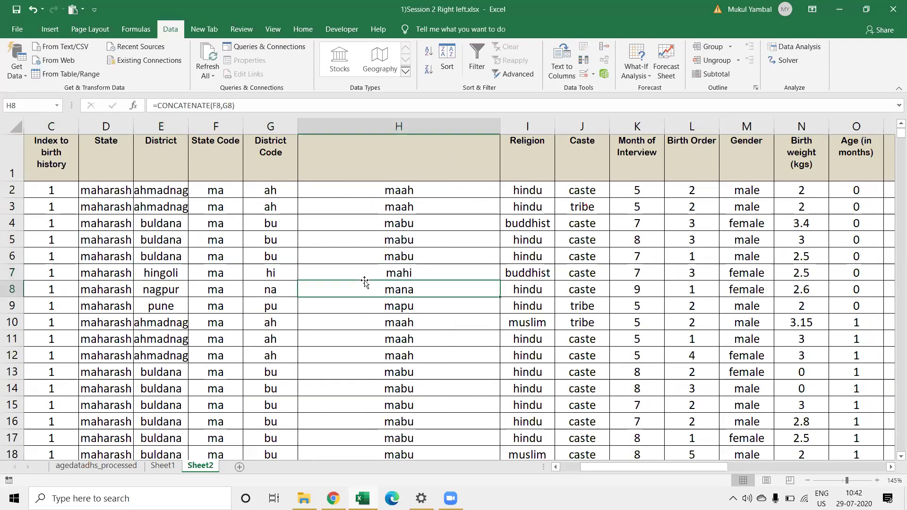
click(438, 159)
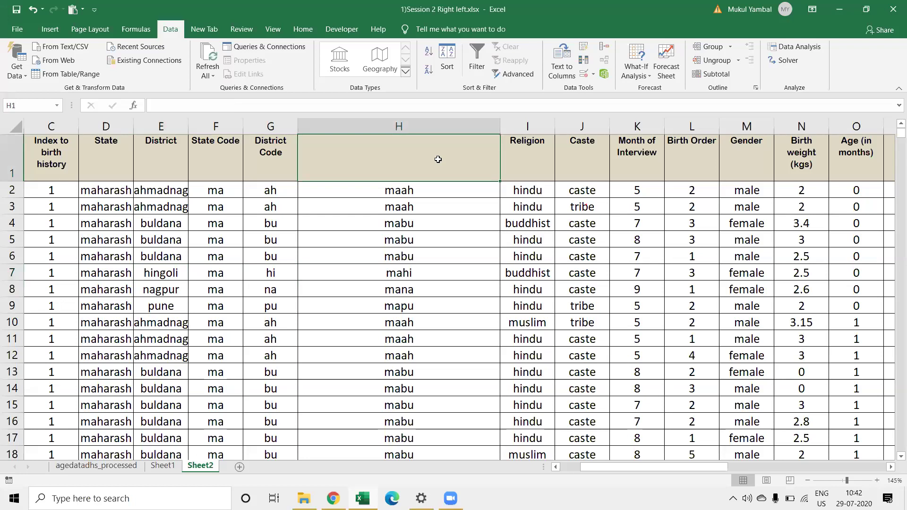
text(Gene)
key(BackSpace)
key(BackSpace)
key(BackSpace)
key(BackSpace)
text(C)
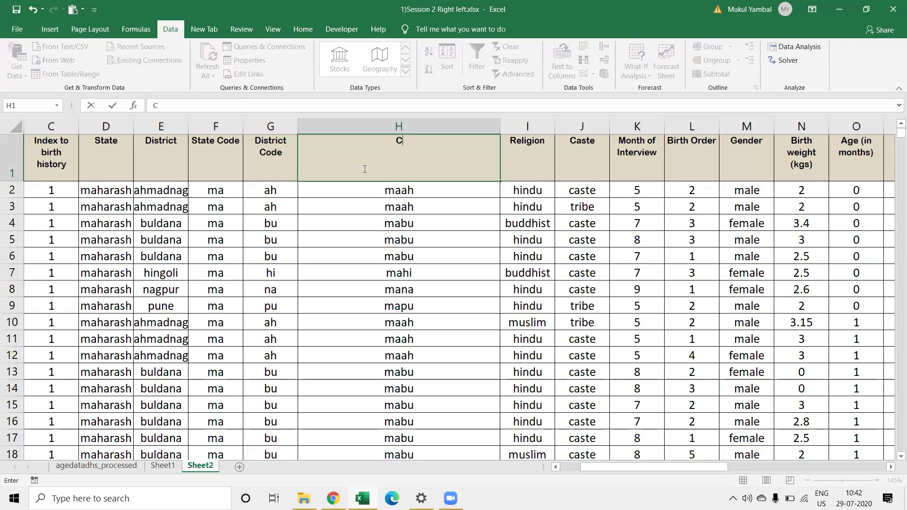
text(ode)
key(Return)
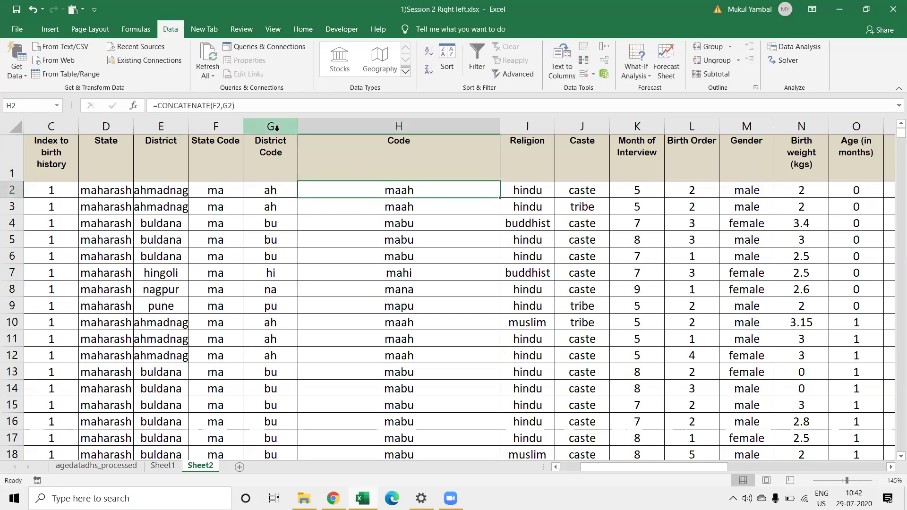
Step: Convert the Code column to fixed values with Paste Special Values
drag(278, 128, 236, 124)
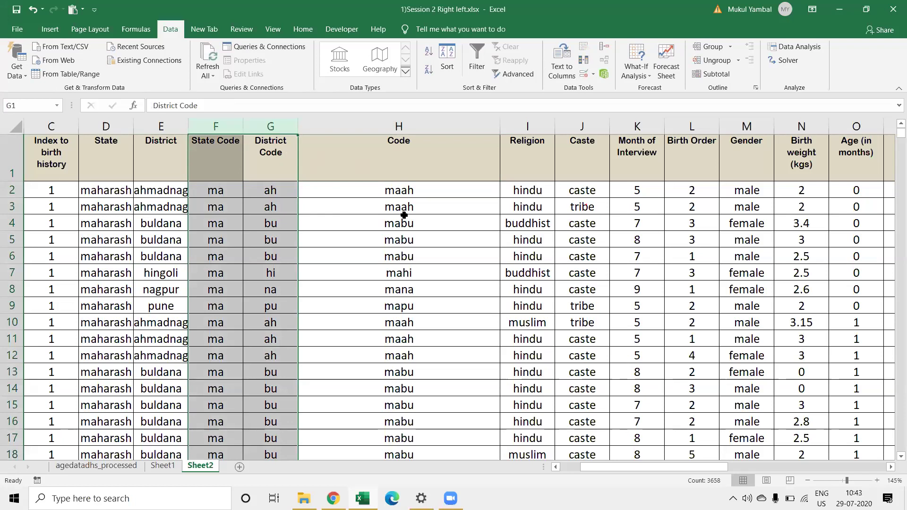
key(shift+F10)
key(Escape)
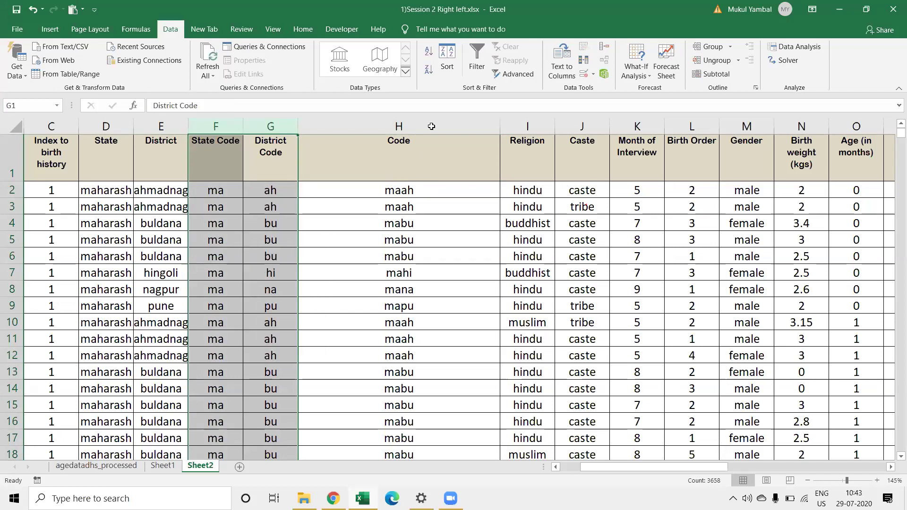
click(430, 125)
key(ctrl+c)
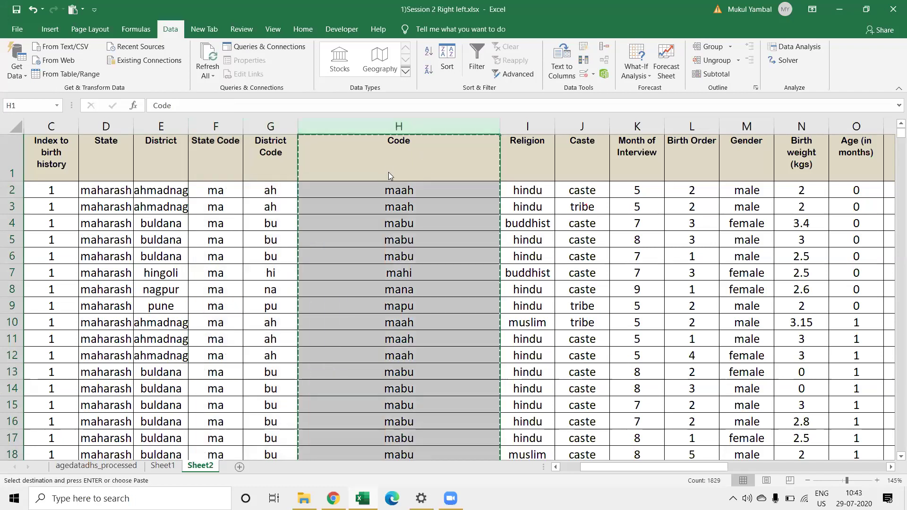
right_click(388, 172)
click(431, 225)
click(431, 228)
key(shift+Up)
key(shift+Up)
key(shift+Up)
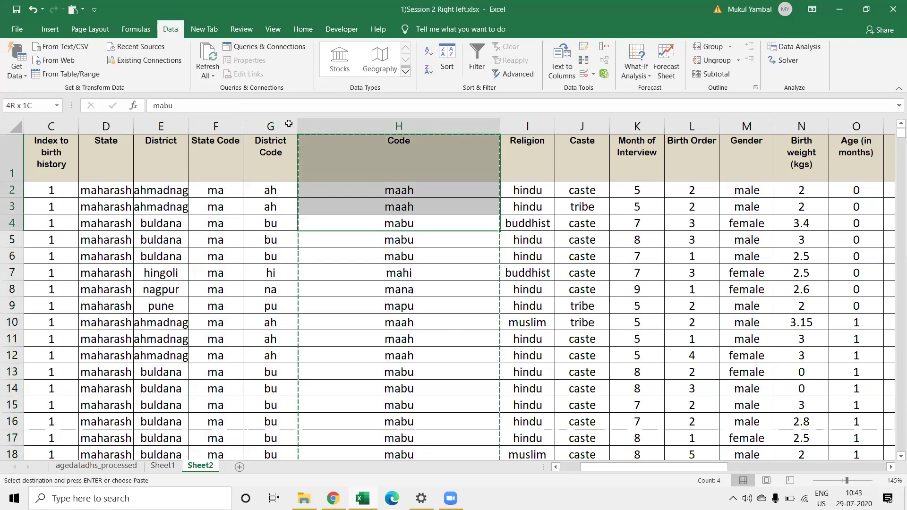
Step: Delete the State Code and District Code columns and insert a blank column before Religion
drag(289, 125, 226, 113)
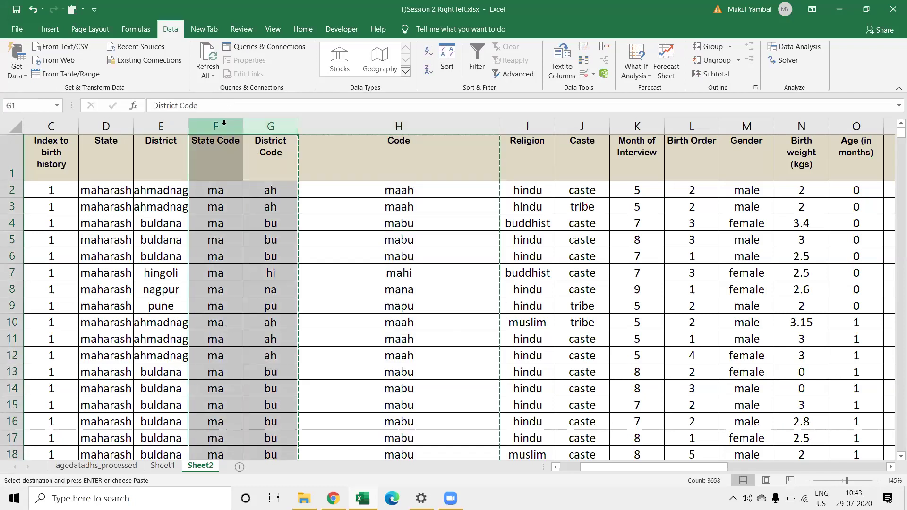
right_click(225, 126)
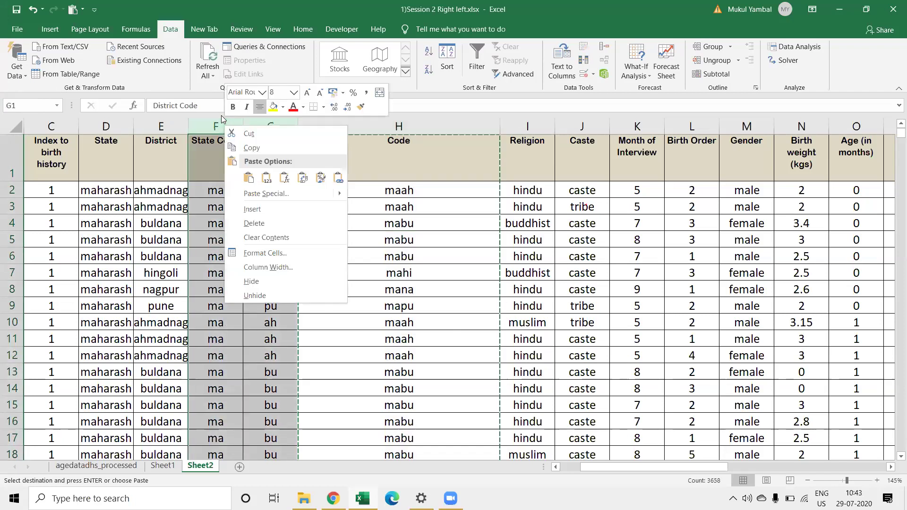
click(255, 223)
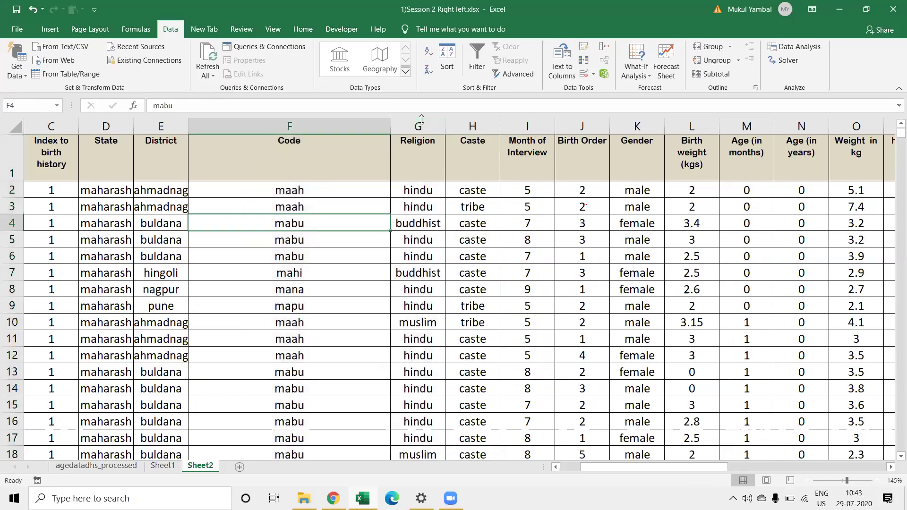
right_click(422, 123)
click(431, 204)
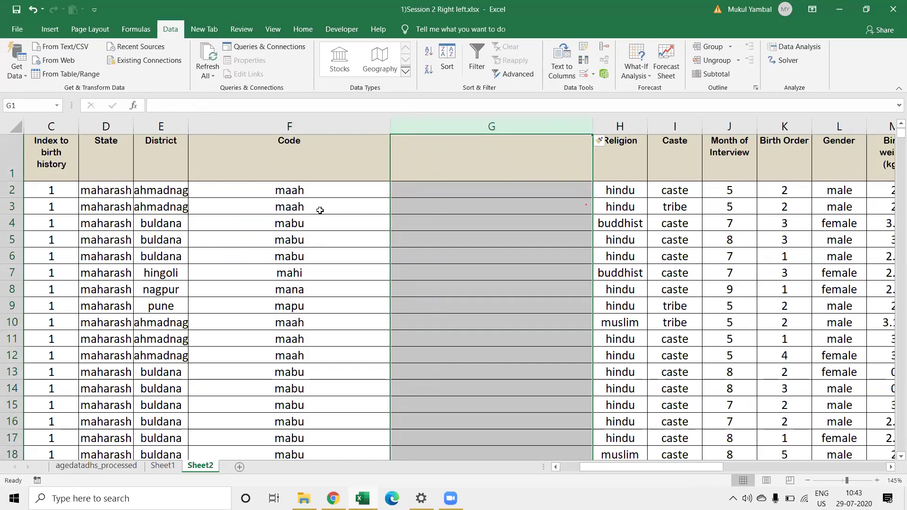
Step: Insert a blank column G after Code and start the counts 1, 2, 1 from G2
click(313, 196)
click(472, 188)
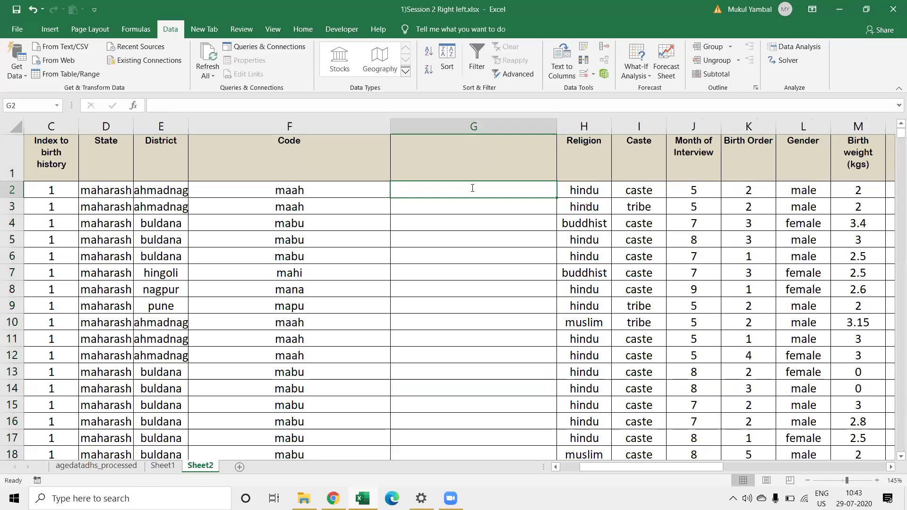
key(Return)
text(2)
key(Return)
text(1)
key(Left)
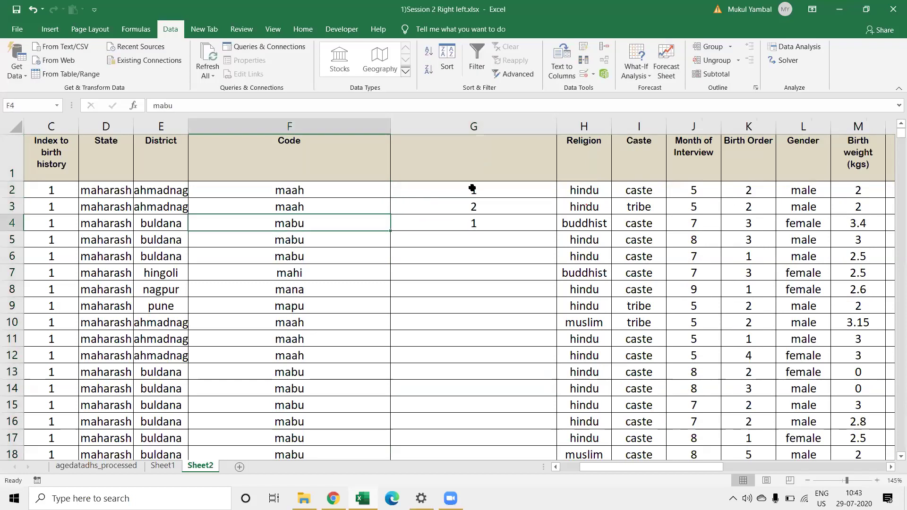
Step: Enter counts 2 and 3 in G5 and G6 for the mabu rows
key(Right)
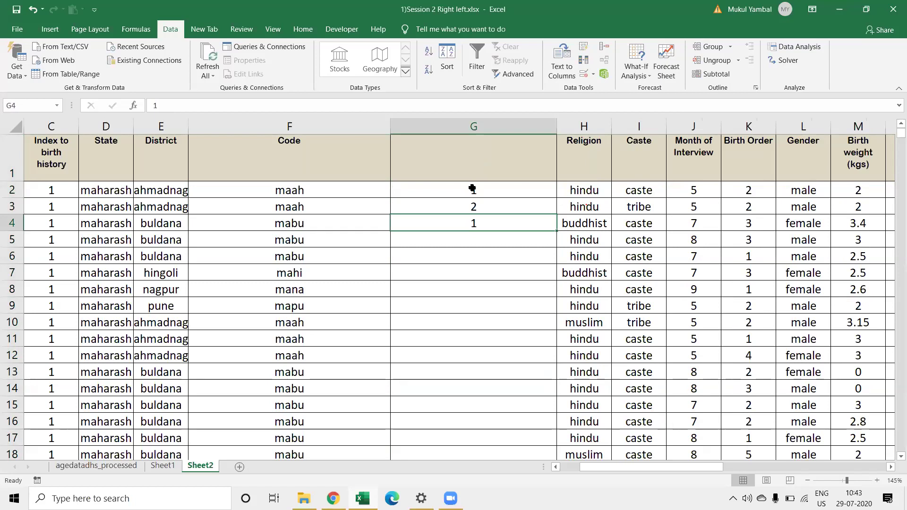
key(Left)
key(Down)
key(Right)
text(2)
key(Return)
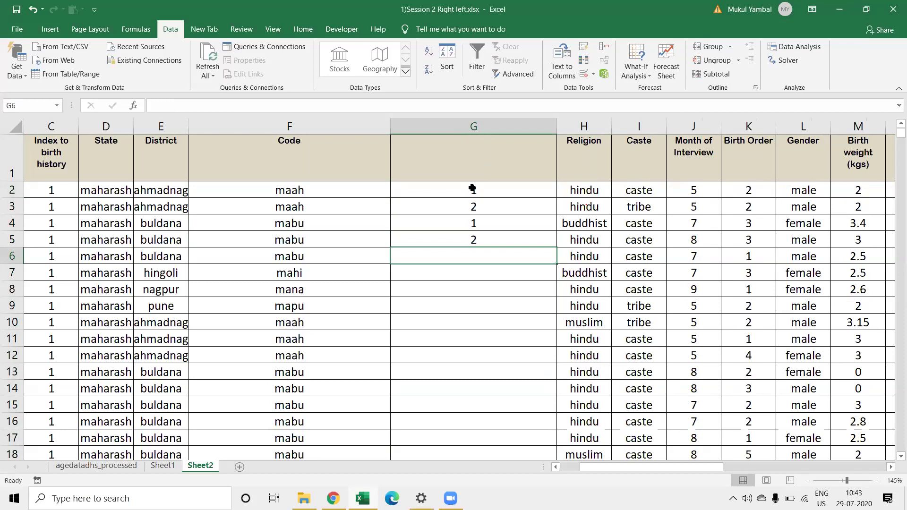
text(3)
key(Return)
key(Up)
key(Up)
key(Up)
key(Up)
key(Down)
key(Down)
key(Up)
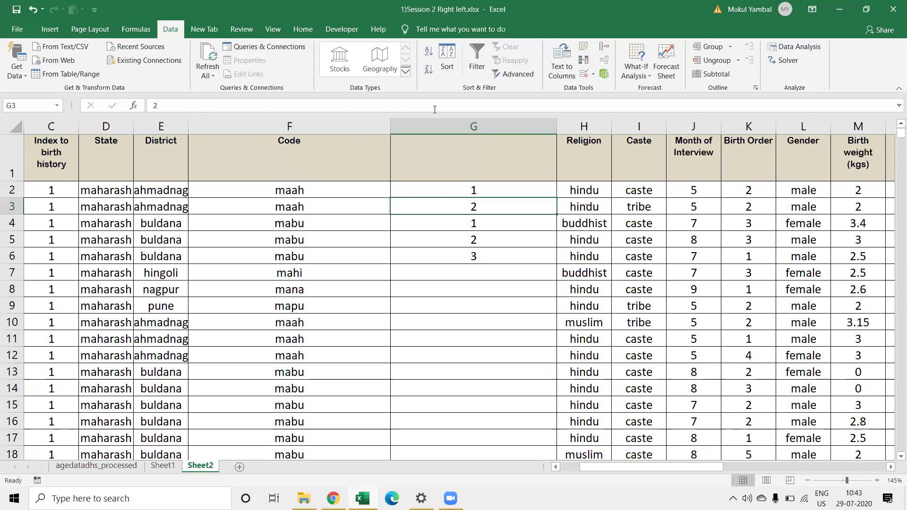
click(434, 109)
Step: Replace G3's typed count with =COUNTIF(F$2:F3,F3), which returns 2
key(BackSpace)
text(=co)
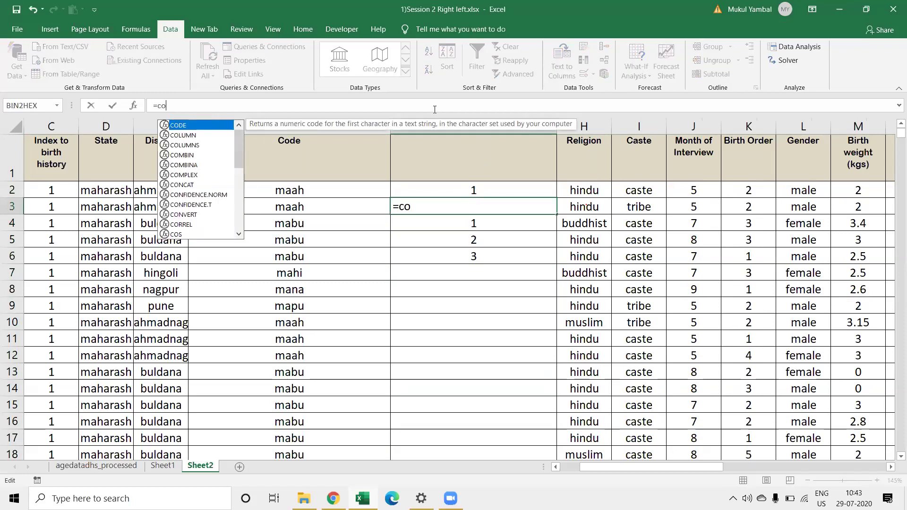
text(unt)
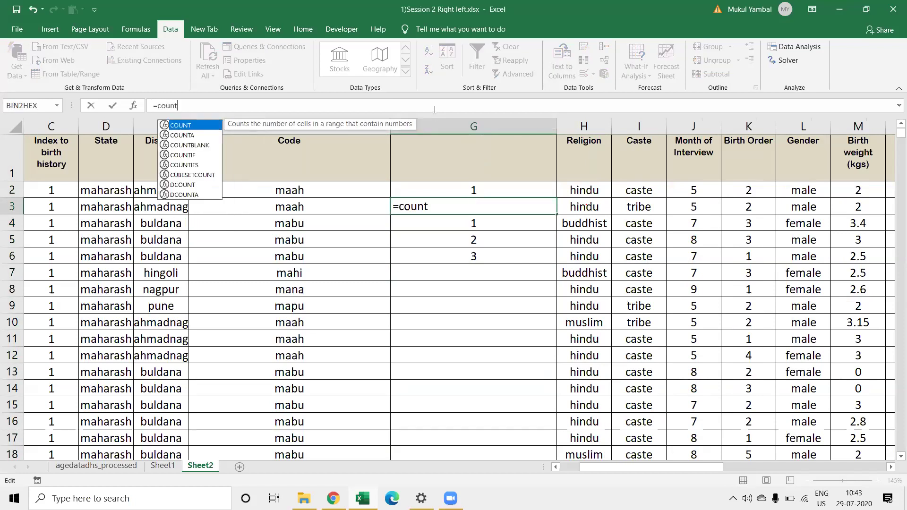
text(if()
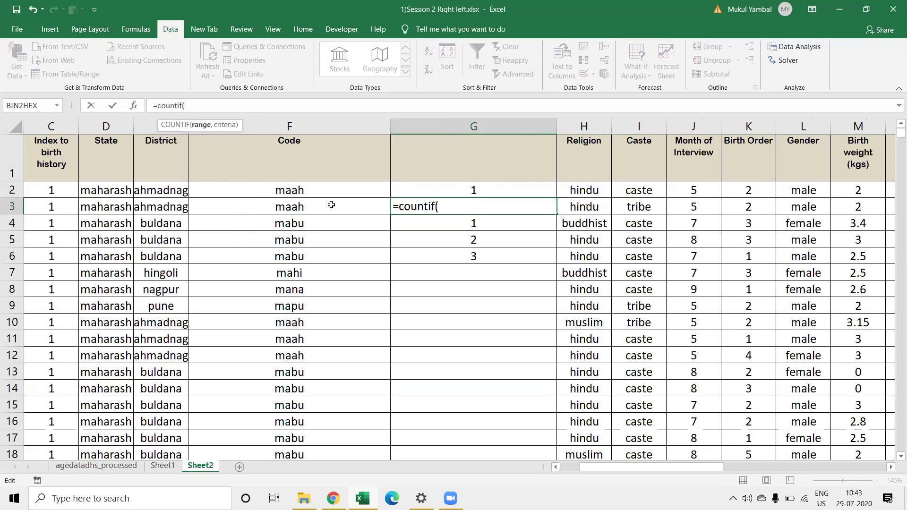
drag(329, 206, 335, 187)
text(,)
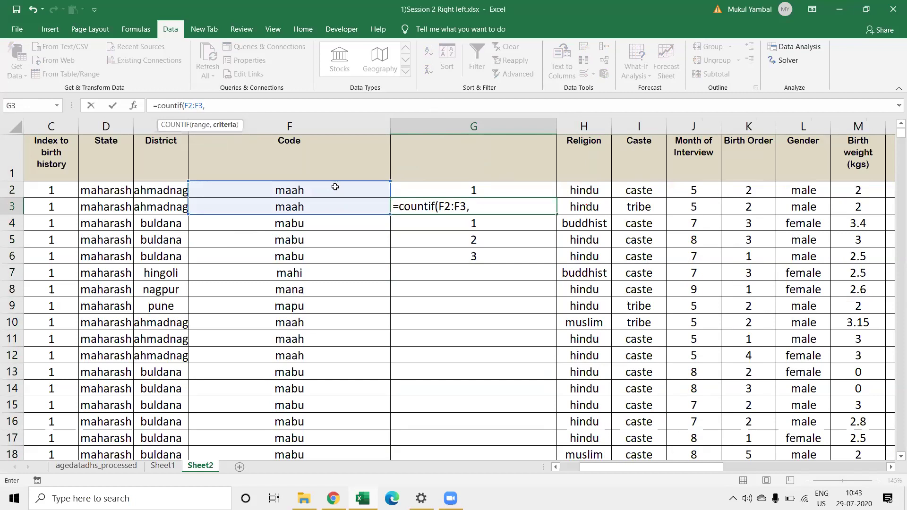
click(322, 207)
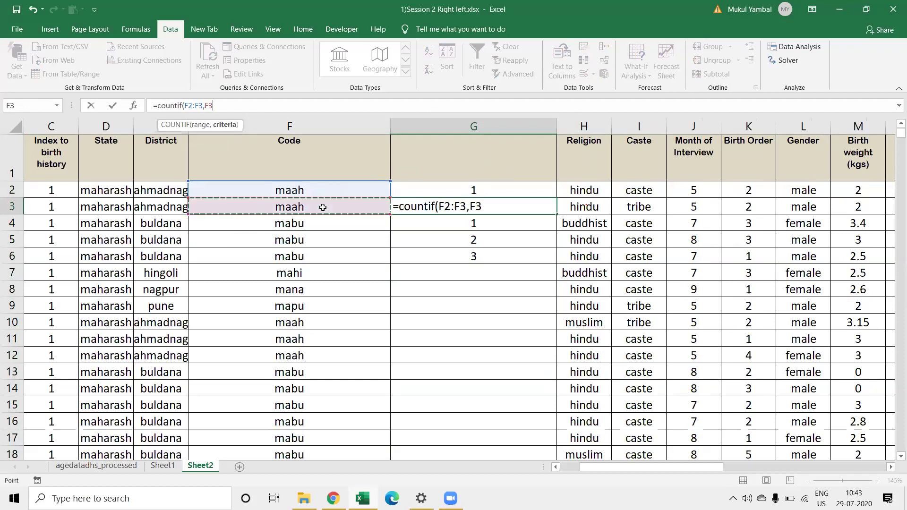
text())
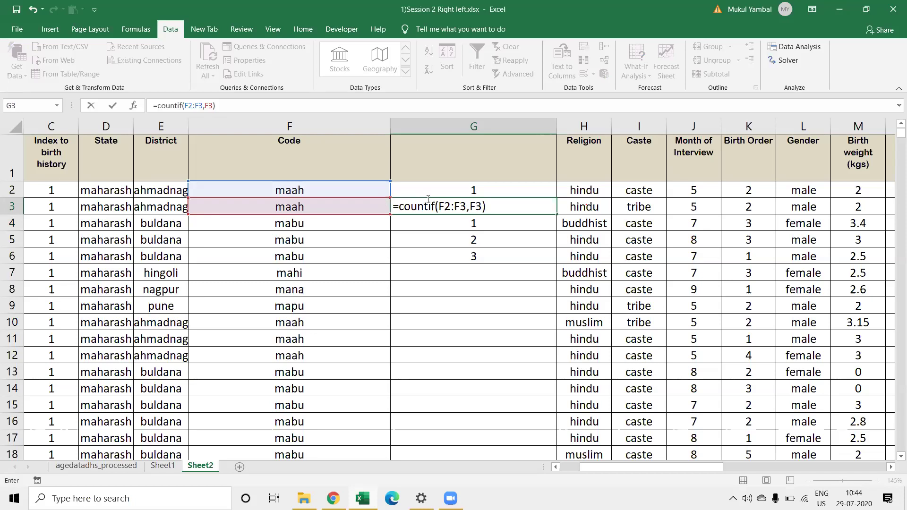
click(446, 205)
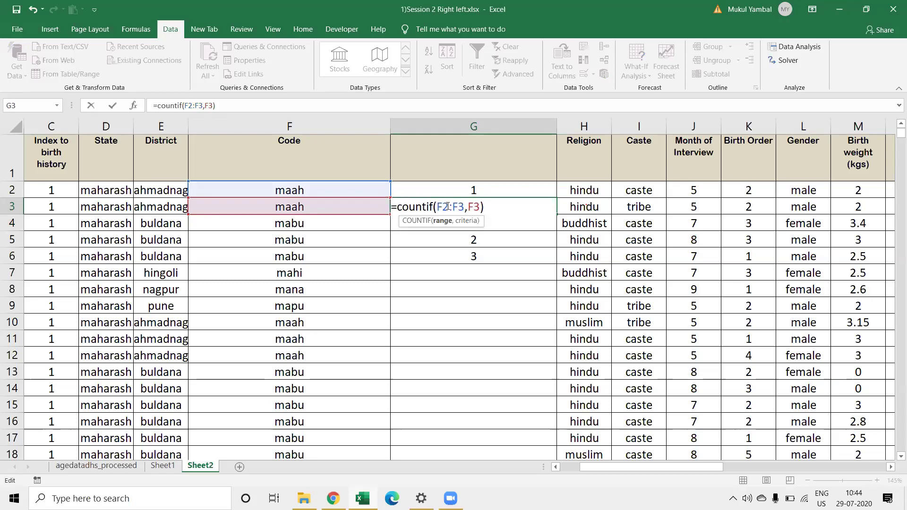
text($)
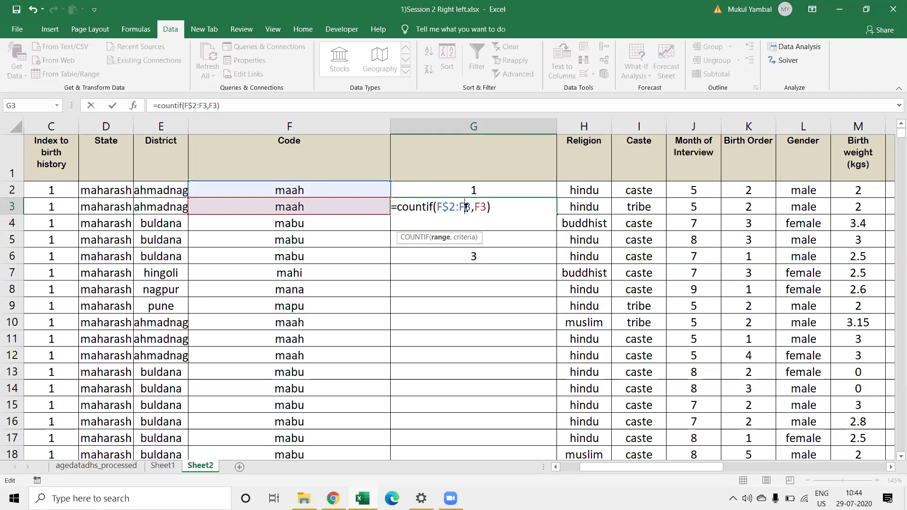
key(Return)
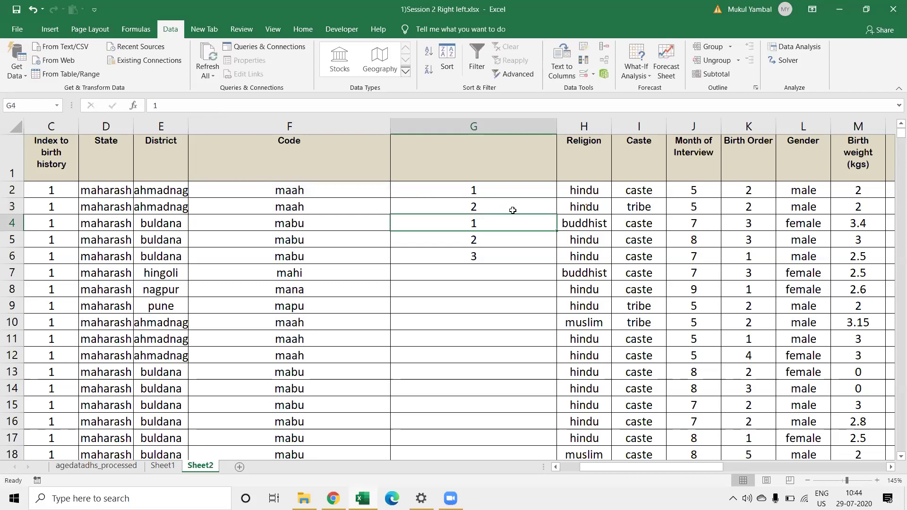
click(512, 210)
Step: Copy G3's COUNTIF formula down to row 11 and check the ranges in G4 and G10
drag(556, 214, 508, 345)
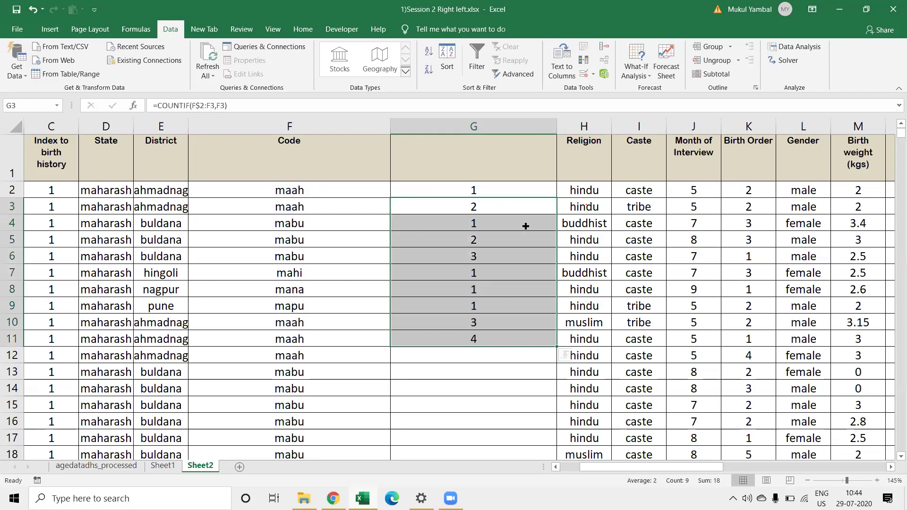
click(523, 227)
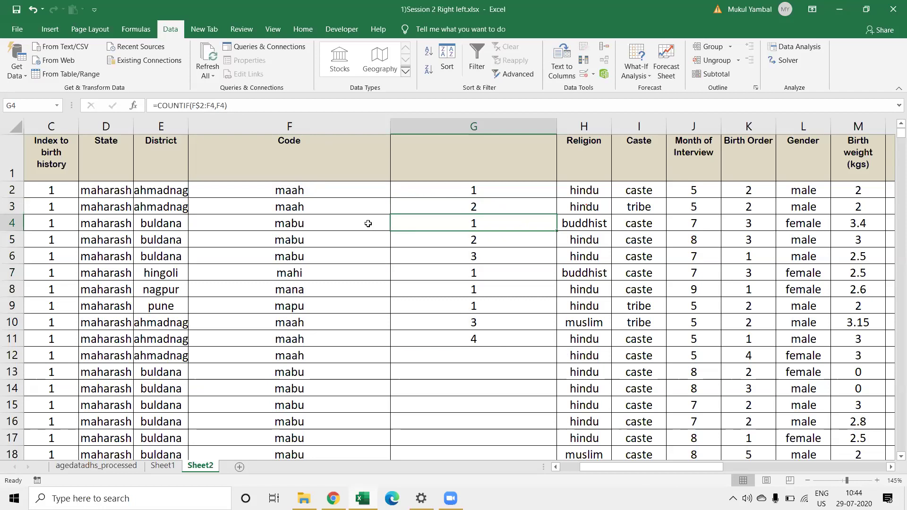
drag(368, 223, 358, 189)
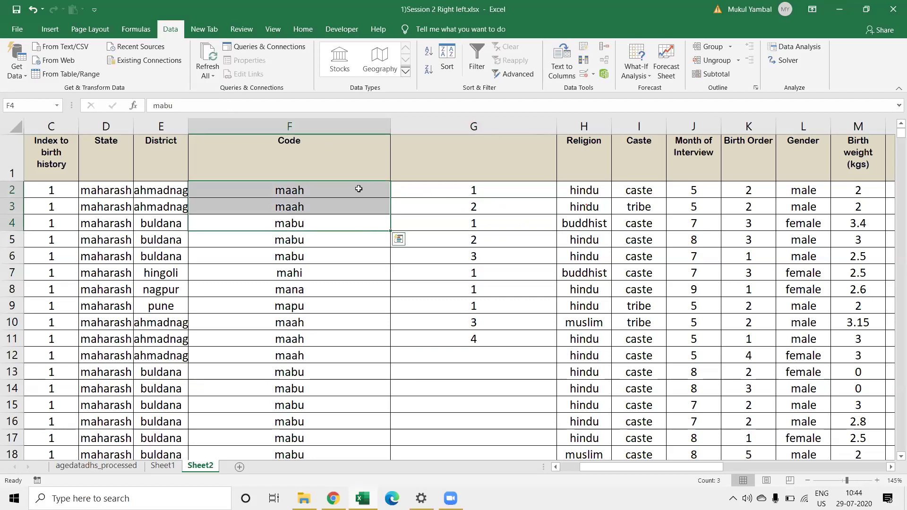
click(449, 322)
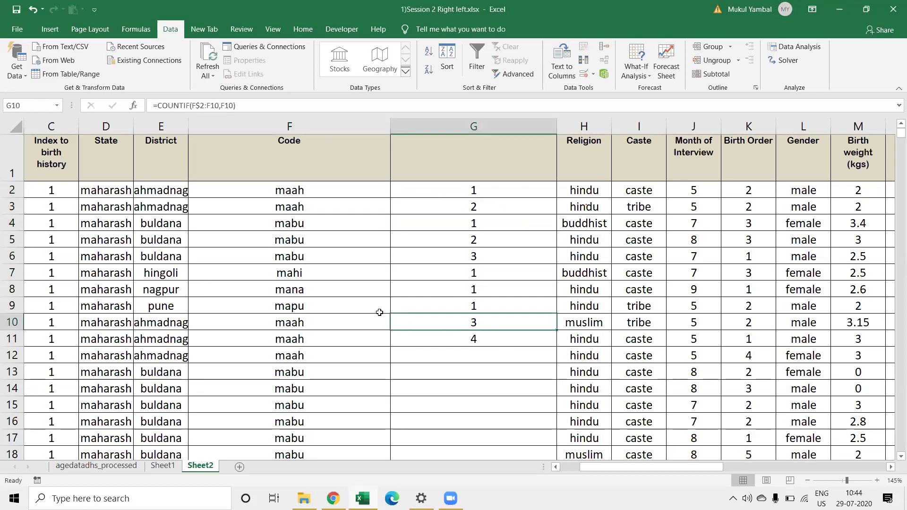
drag(379, 316, 350, 184)
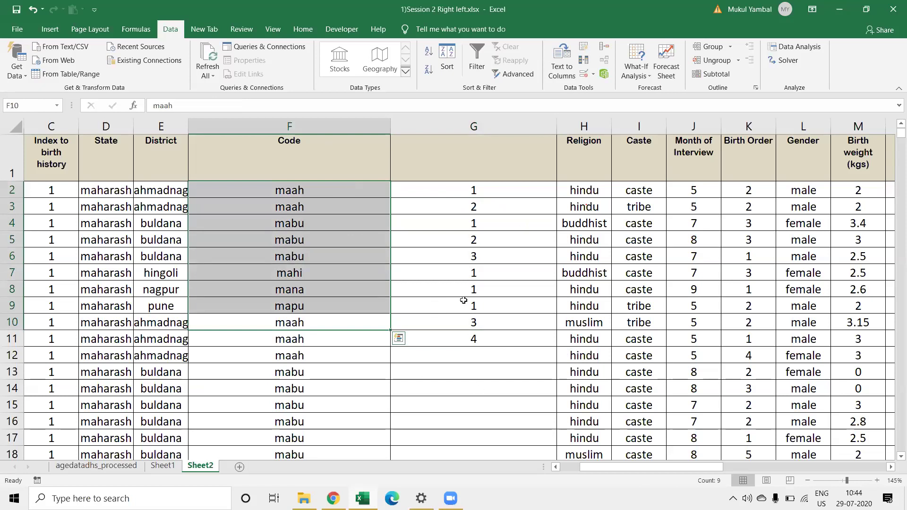
click(457, 318)
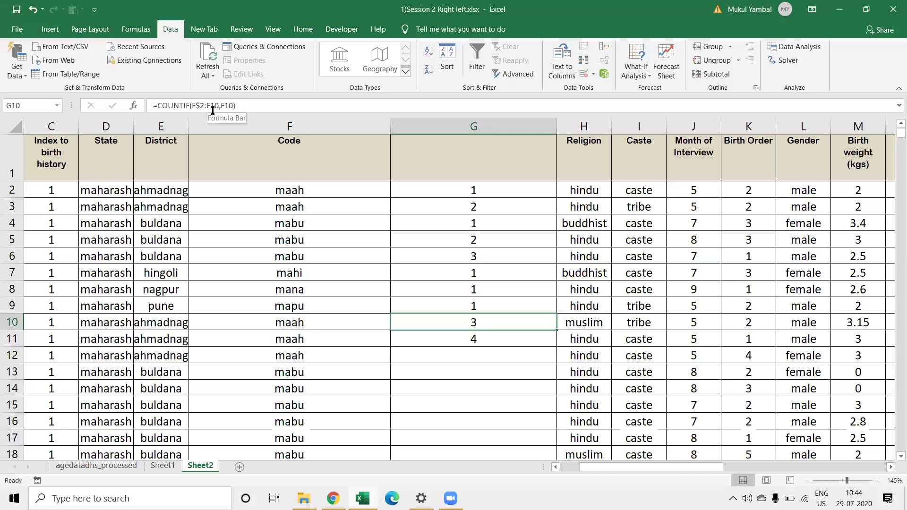
Step: Fill the COUNTIF formula down to the last row of column G
click(528, 195)
click(541, 208)
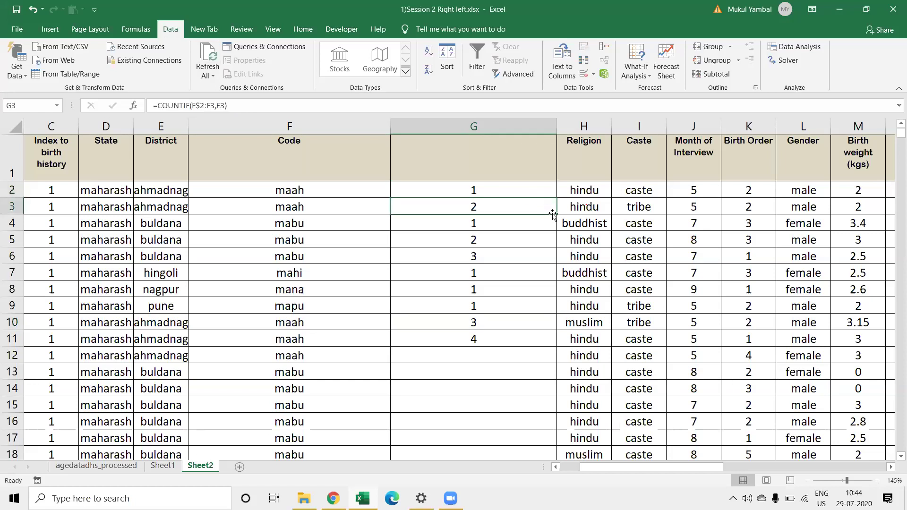
mouse_move(555, 199)
mouse_down()
mouse_move(551, 188)
mouse_move(555, 349)
mouse_up()
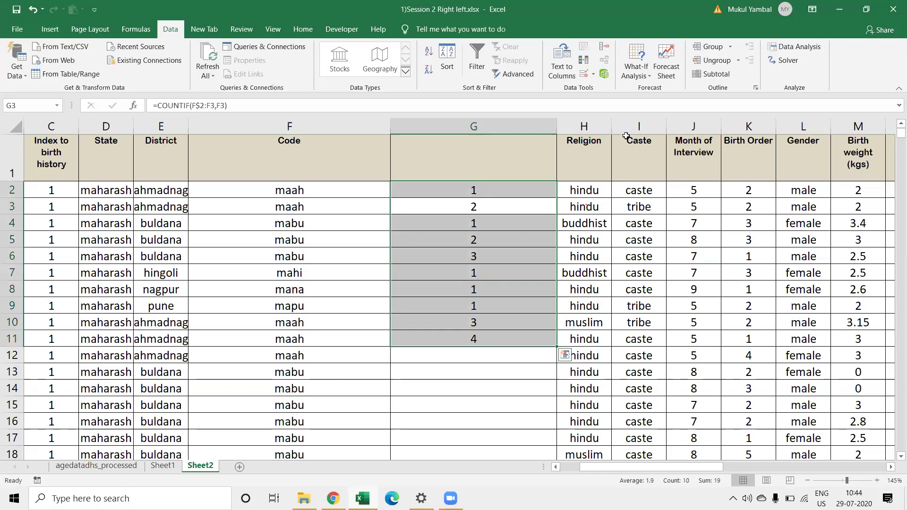
double_click(556, 348)
click(559, 149)
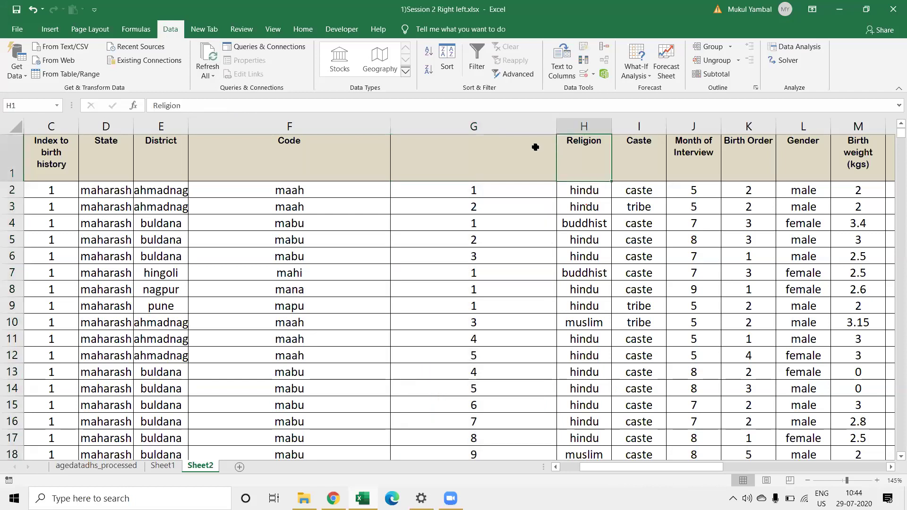
Step: Head column G 'Sr NO.' and check the counts reach 221 at row 1829
click(536, 148)
text(Sr )
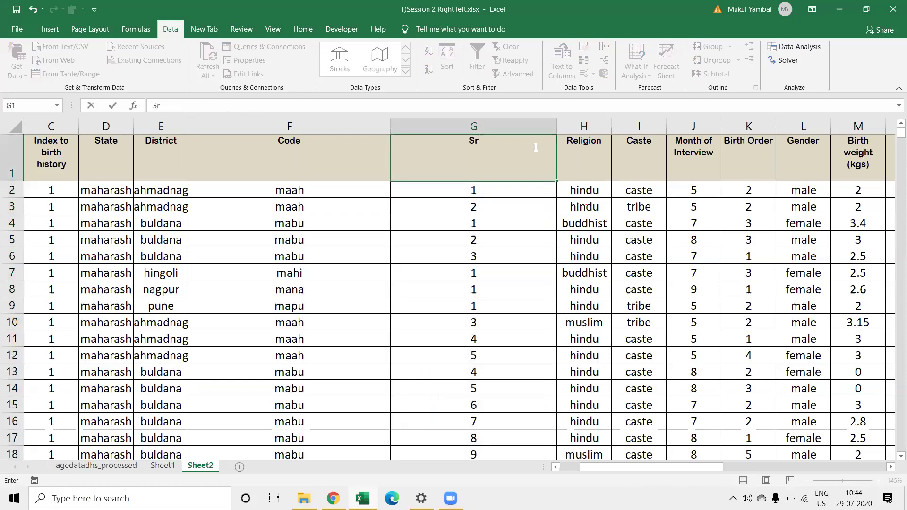
text(NO.)
key(F2)
key(Return)
key(ctrl+Down)
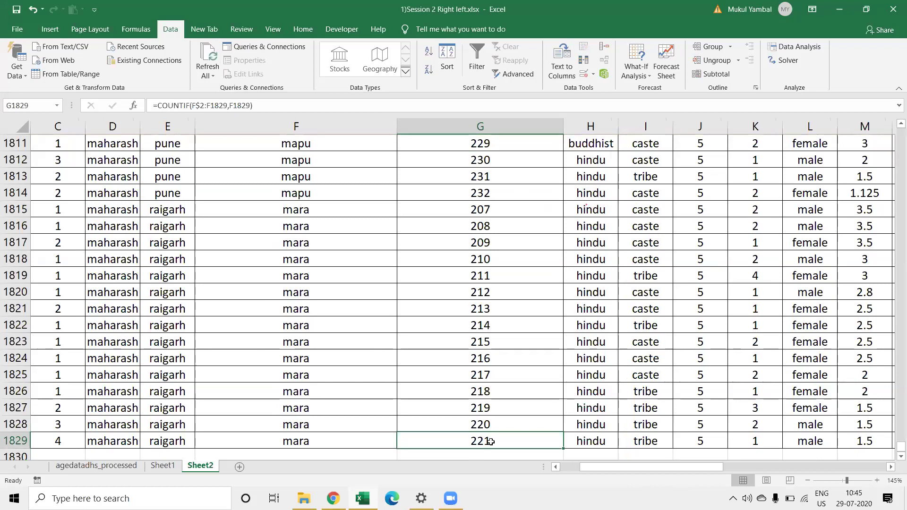
key(ctrl+Up)
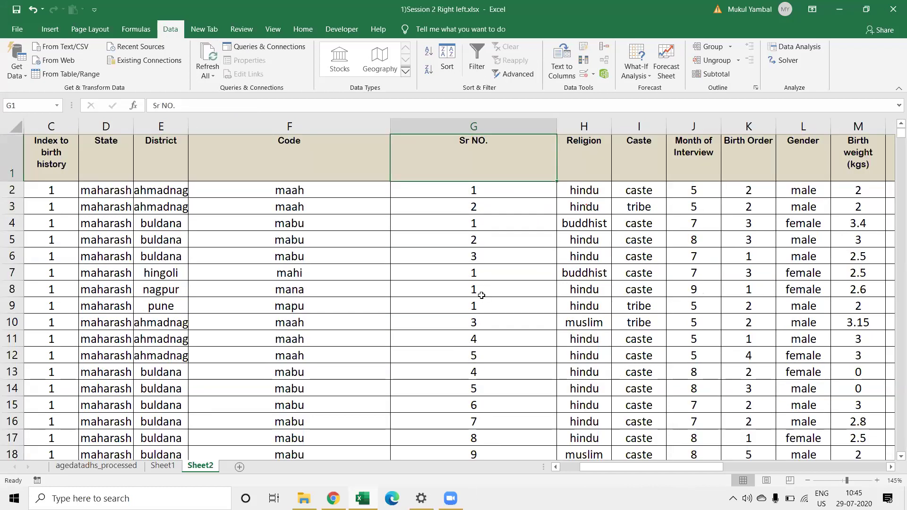
click(445, 189)
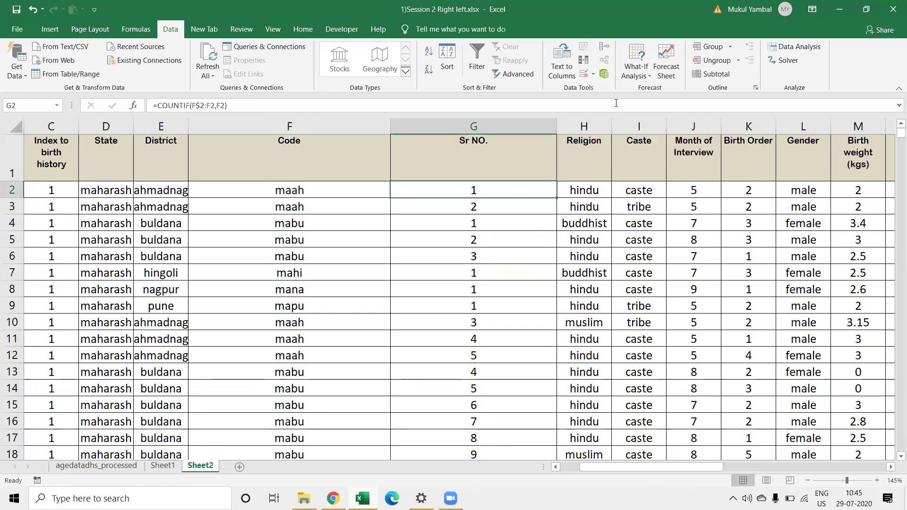
click(586, 126)
right_click(588, 127)
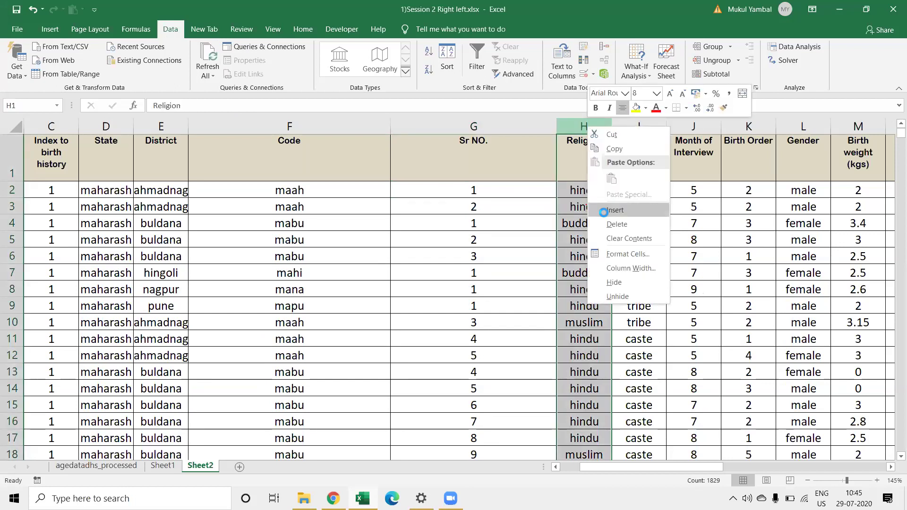
Step: Insert a blank column H before Religion and enter maah001 in H2
click(614, 210)
click(586, 184)
text(maah001)
key(Return)
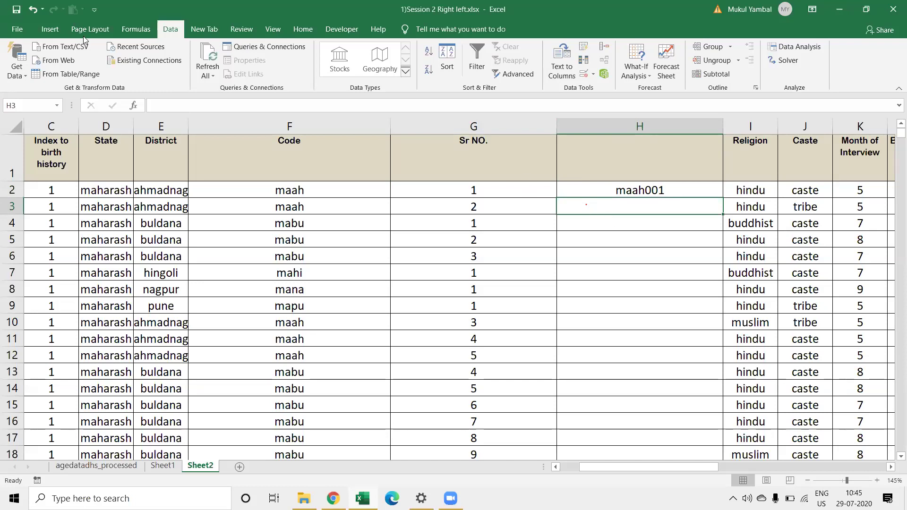
click(527, 187)
click(50, 30)
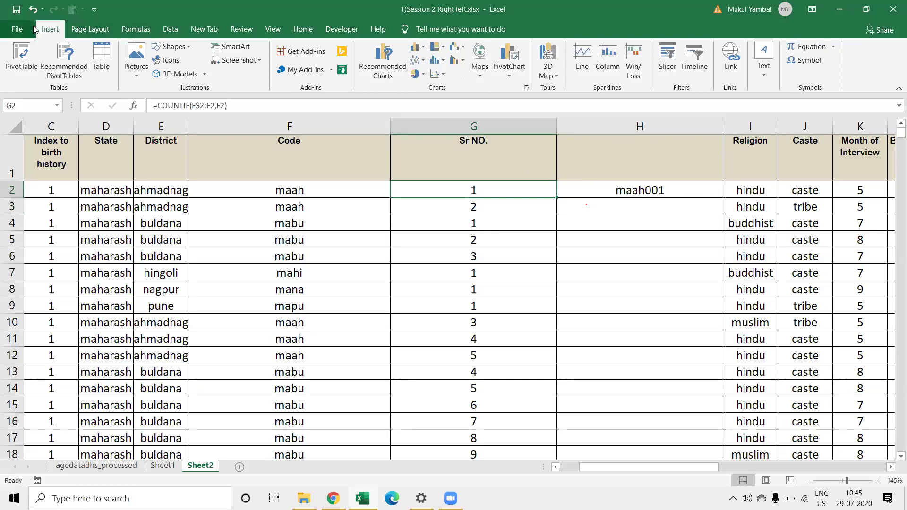
Step: Format cell G2 as Text from the Home tab's Number Format list
click(17, 29)
key(Escape)
click(302, 33)
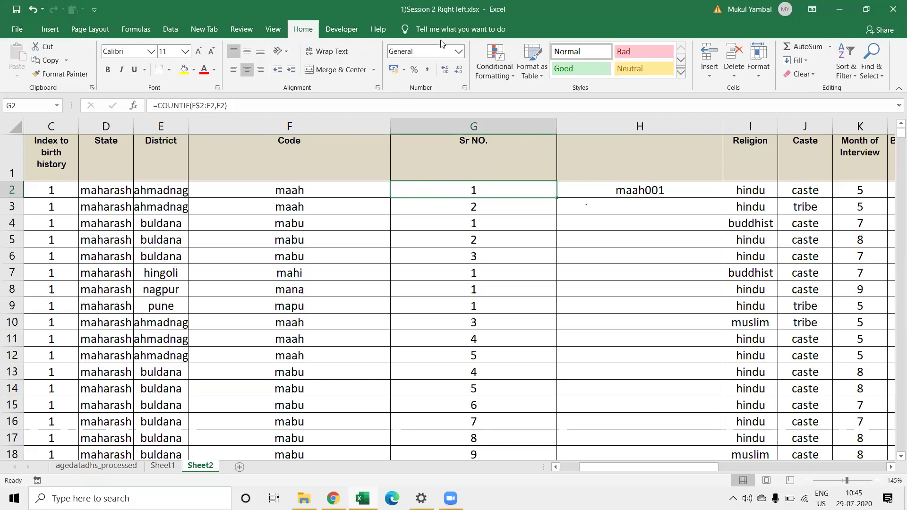
click(457, 56)
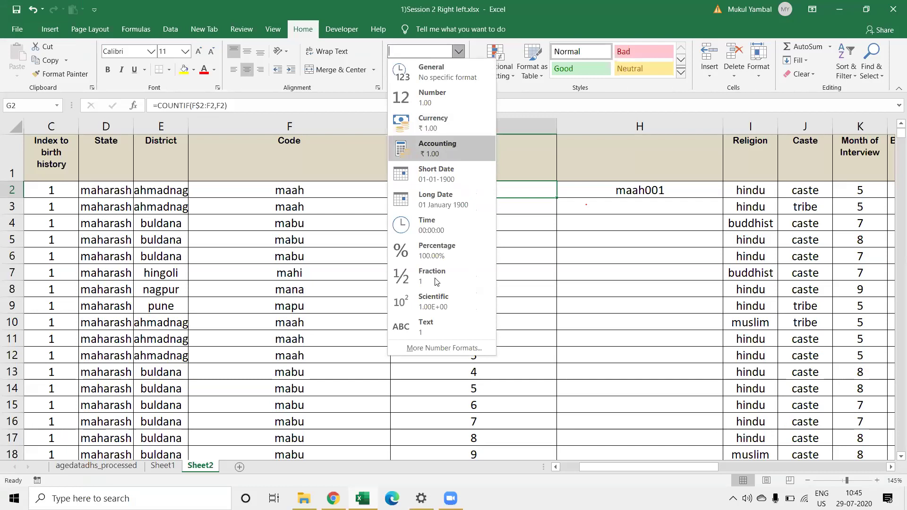
click(425, 324)
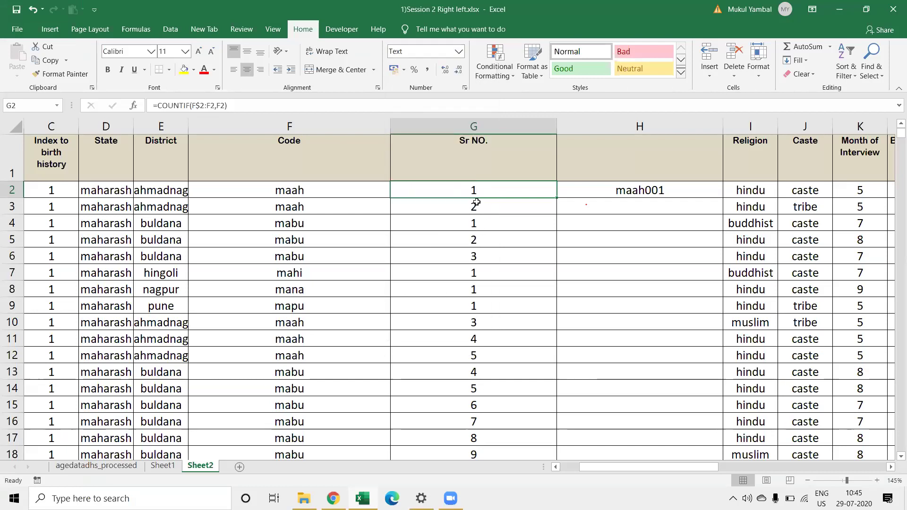
double_click(465, 192)
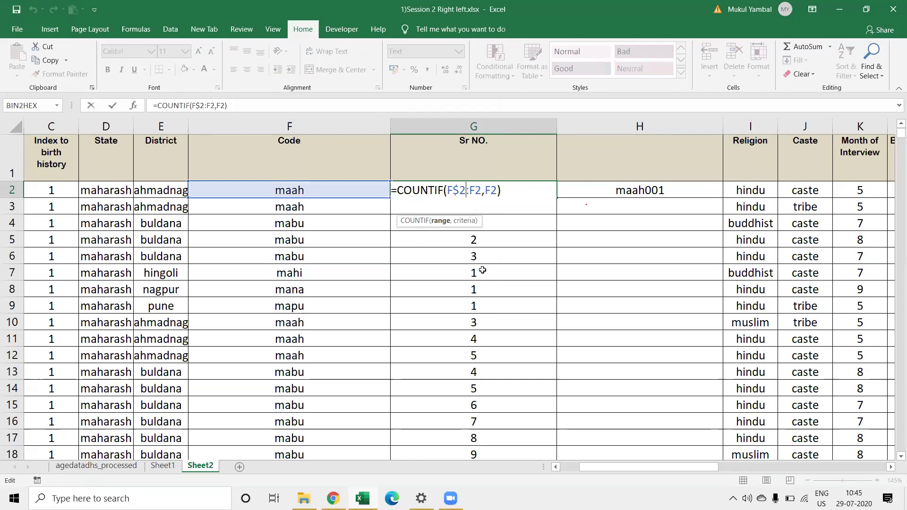
Step: Replace G2's @ text format with a custom 000 code, then set G2 to General
click(481, 270)
click(471, 190)
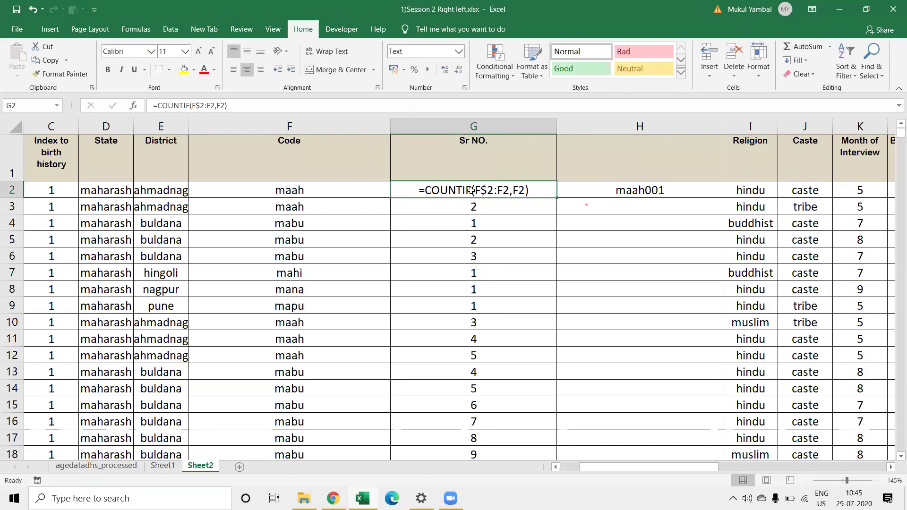
click(460, 51)
click(442, 351)
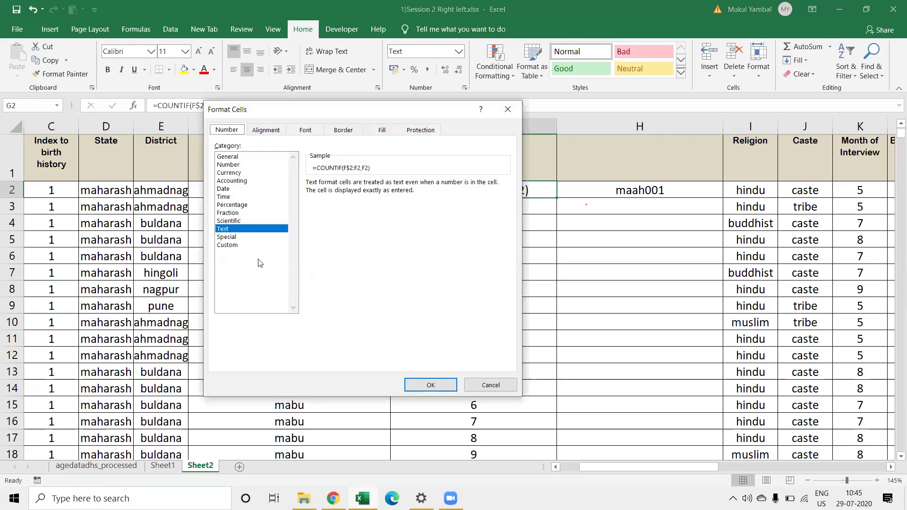
click(240, 245)
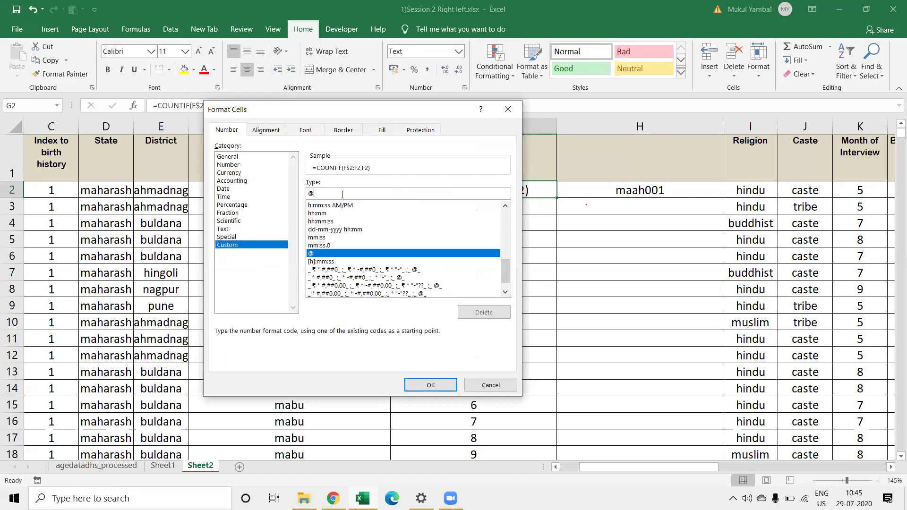
key(BackSpace)
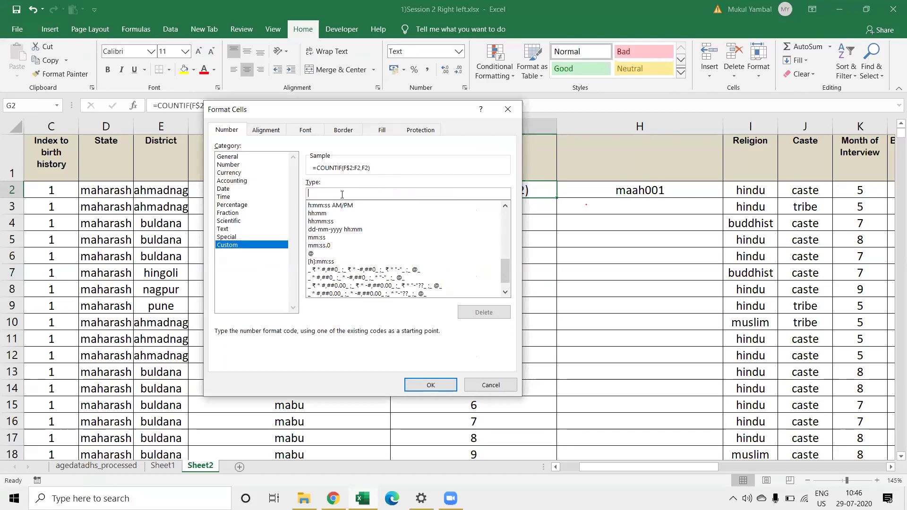
text(000)
click(422, 391)
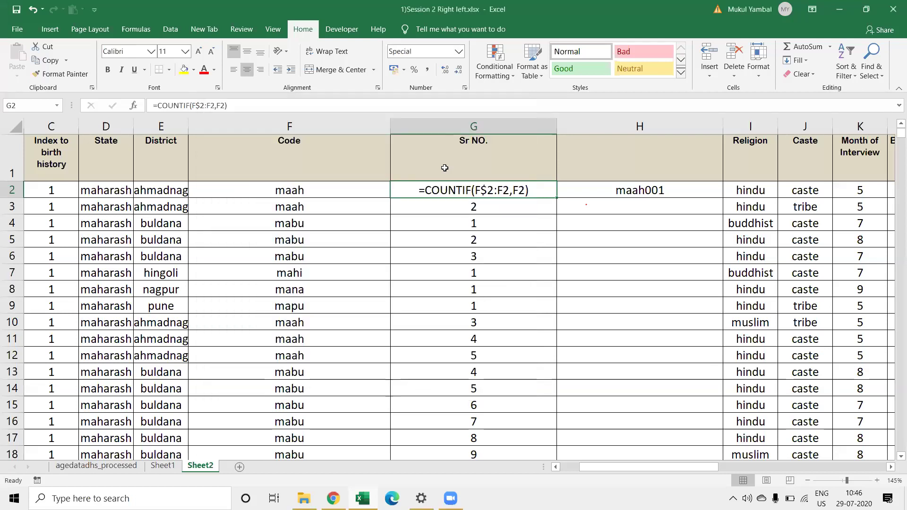
click(456, 52)
click(445, 74)
Step: Re-enter G2's count formula so it calculates and give it a custom 000 format
double_click(552, 186)
key(Return)
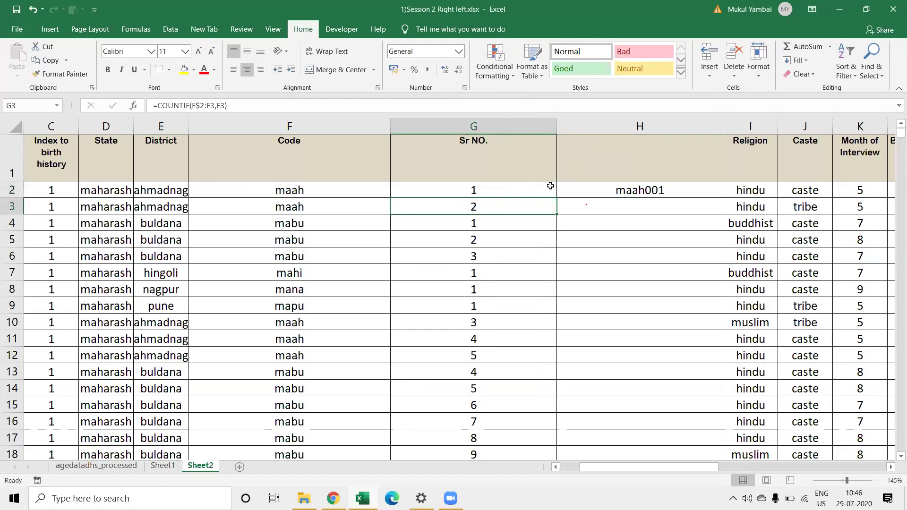
key(Up)
click(459, 51)
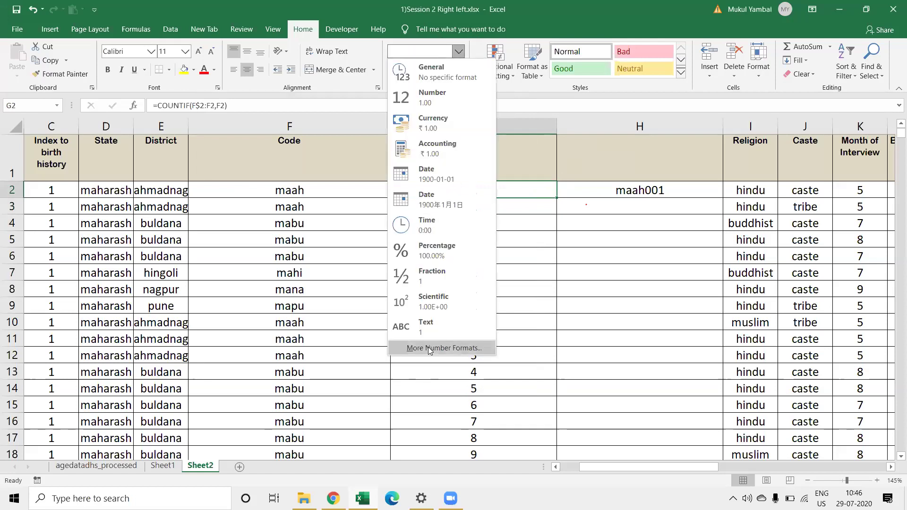
click(427, 346)
click(228, 244)
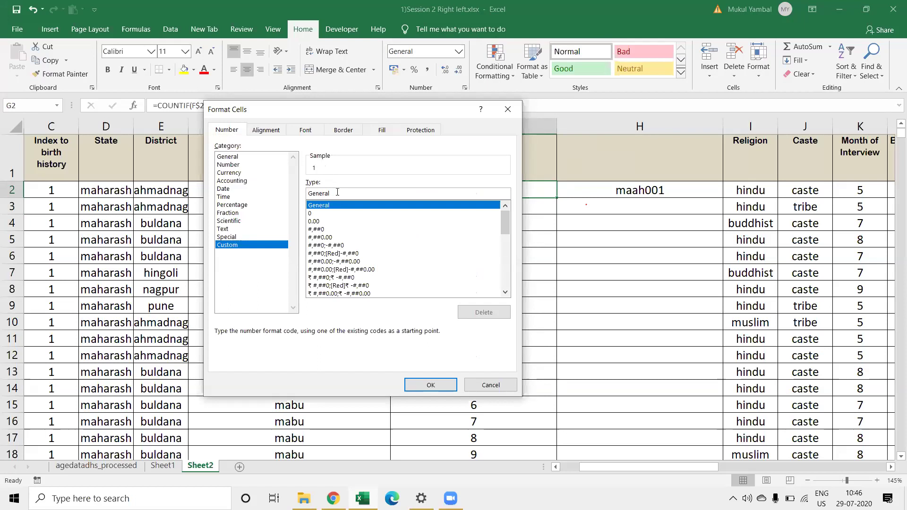
double_click(336, 191)
key(BackSpace)
text(000)
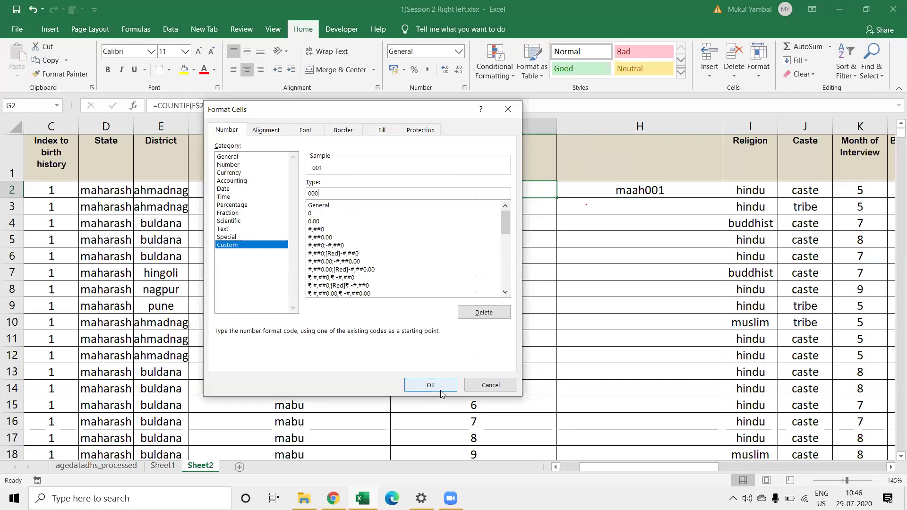
click(410, 388)
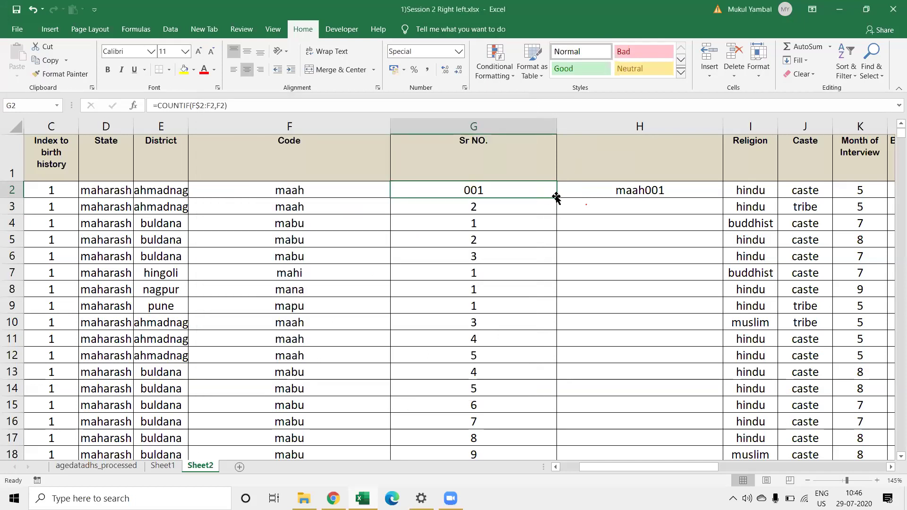
Step: Fill the padded count down column G and check values like 001, 002 and 009
double_click(556, 197)
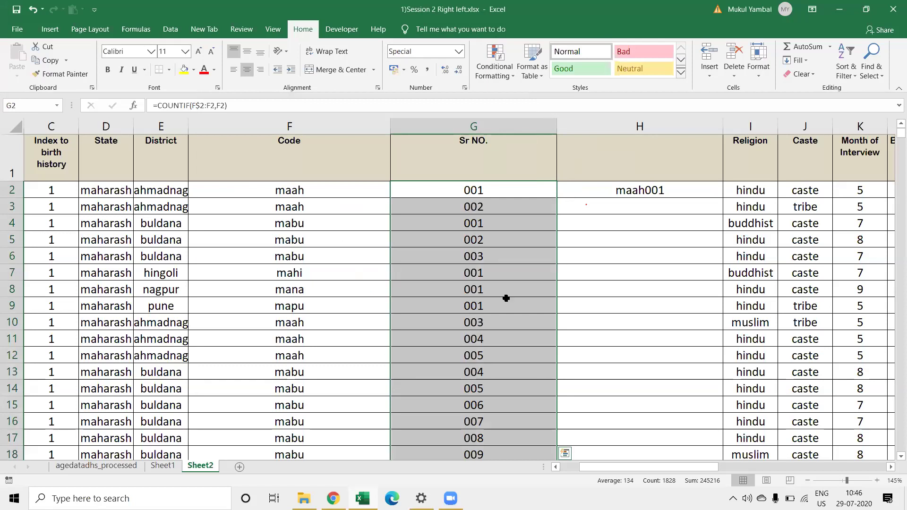
scroll(506, 298, down, 2)
scroll(506, 298, down, 2)
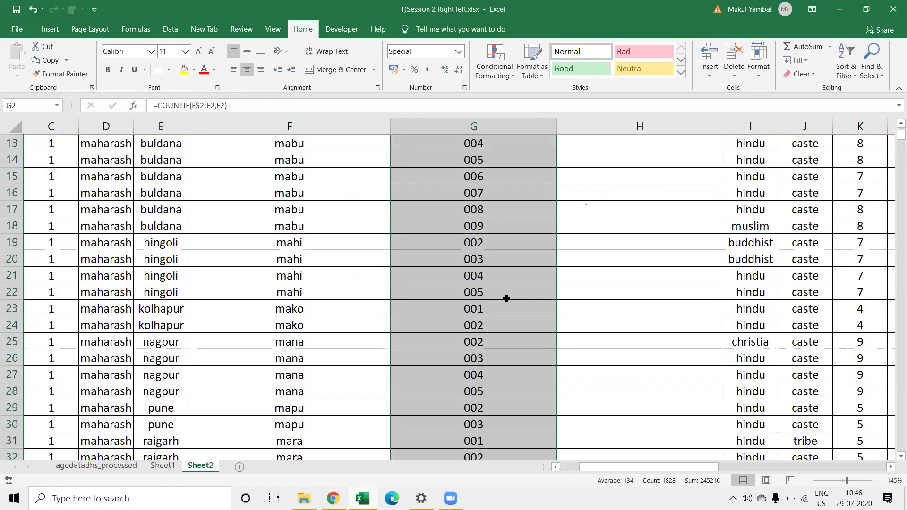
scroll(506, 298, down, 1)
scroll(506, 298, up, 5)
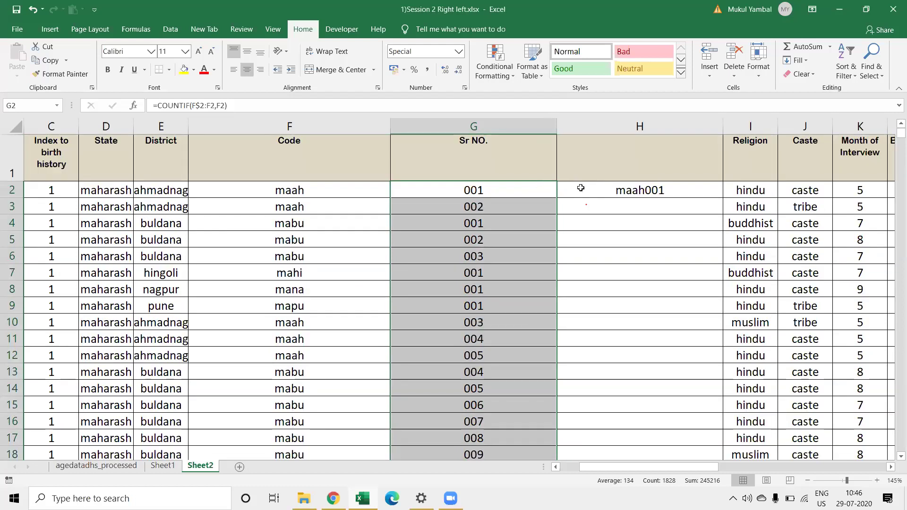
click(580, 188)
click(584, 207)
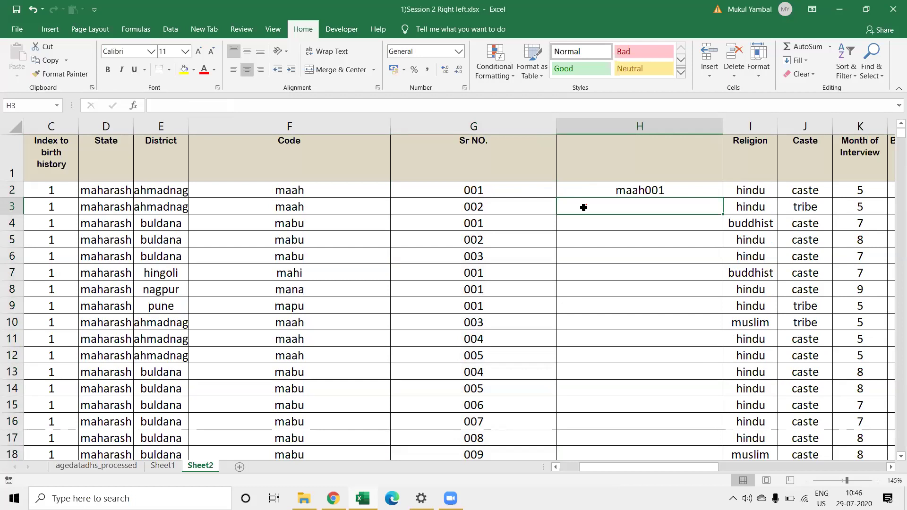
text(=R)
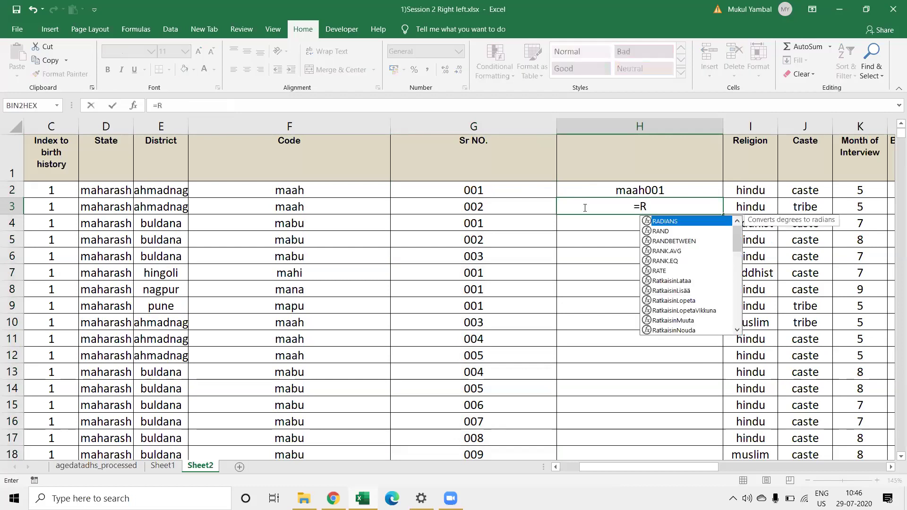
text(ept)
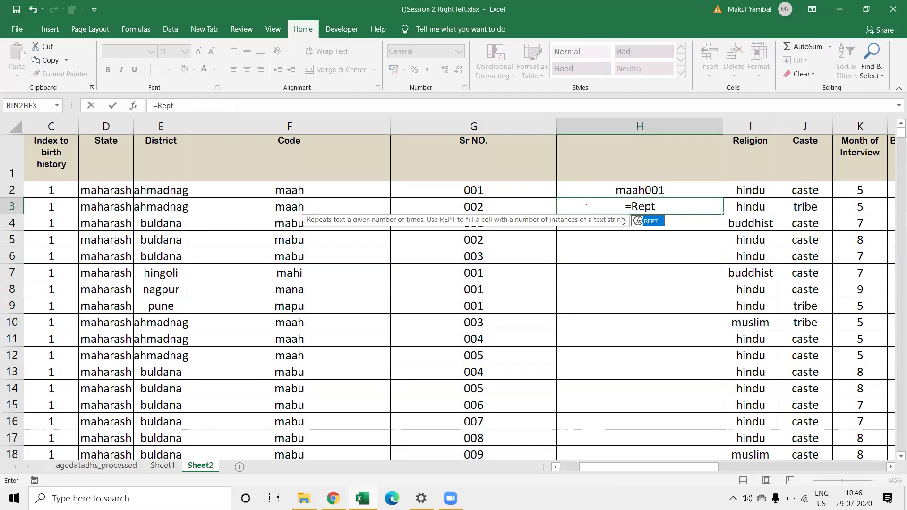
double_click(650, 221)
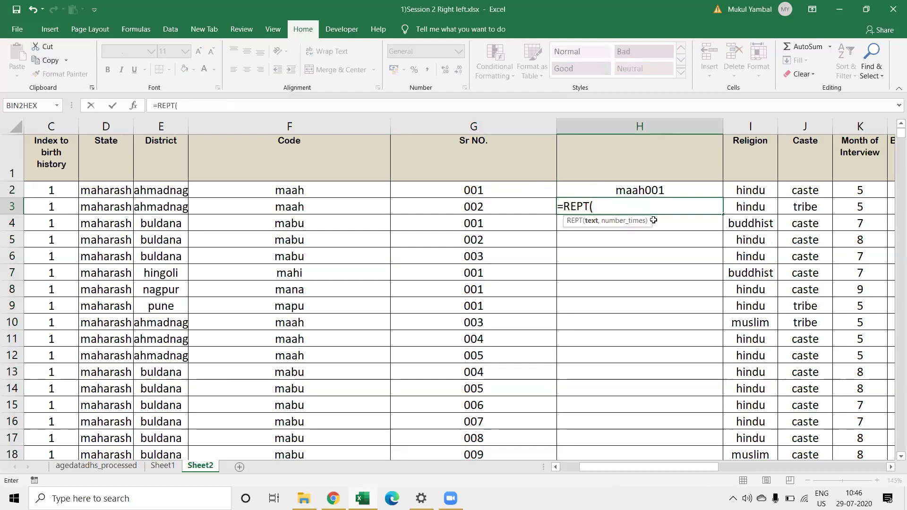
text(0,)
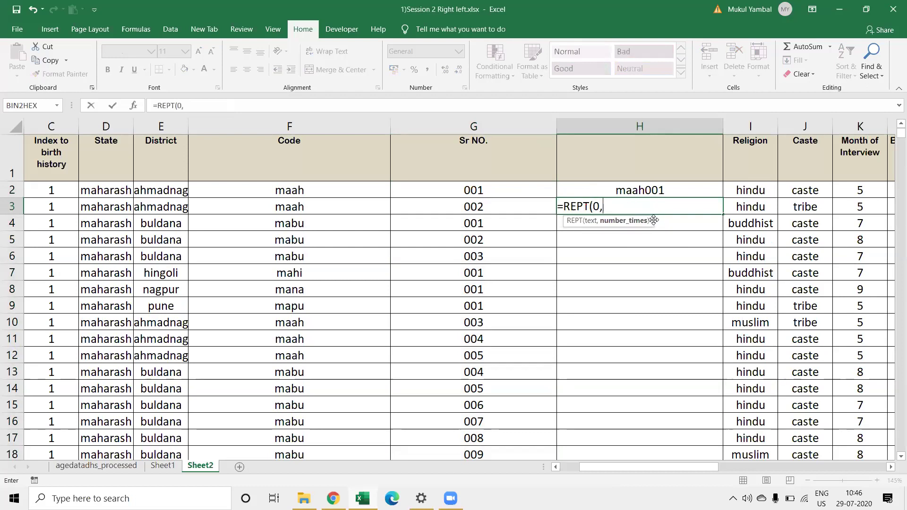
text(2)
key(Return)
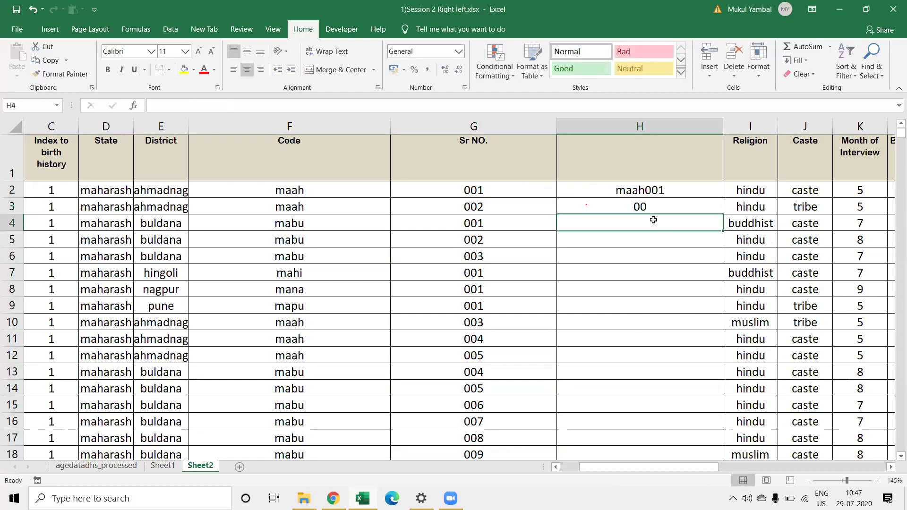
key(Up)
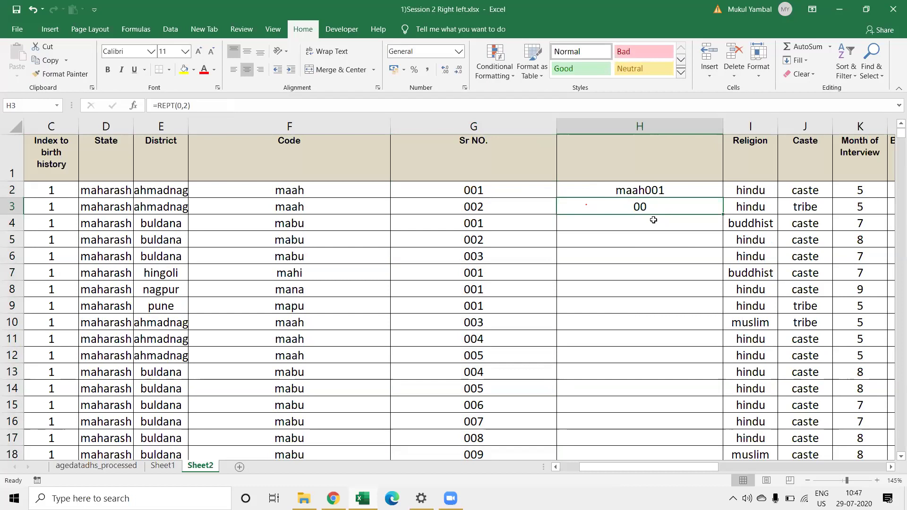
key(Delete)
click(482, 190)
click(599, 196)
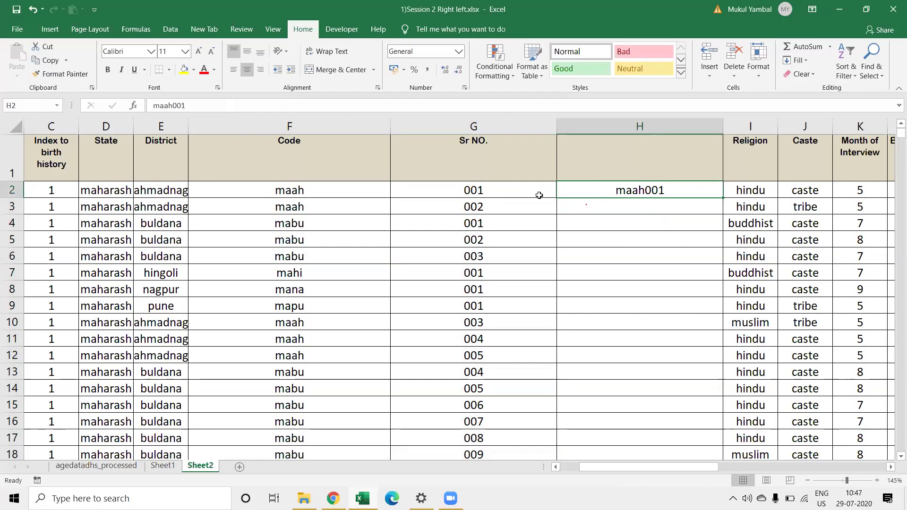
Step: Enter =F2&G2 in H2 to join the Code with the Sr NO
text(=)
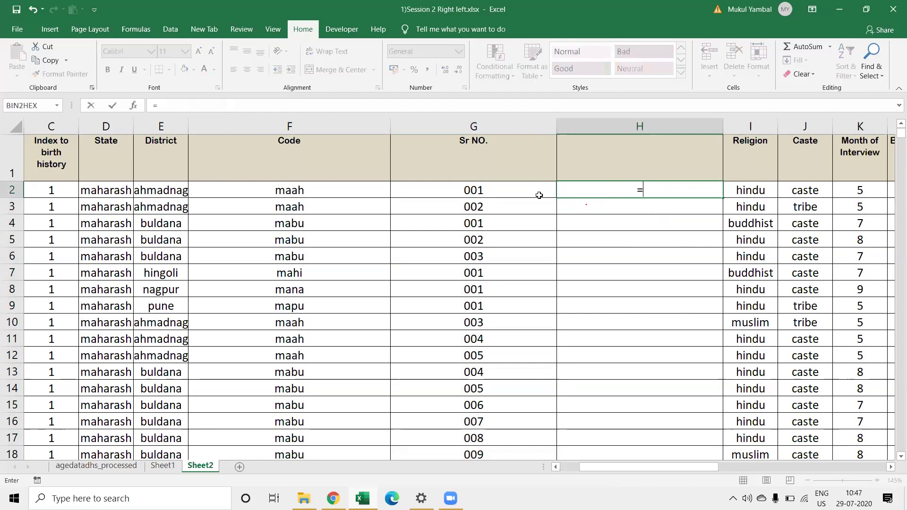
click(361, 193)
text(&)
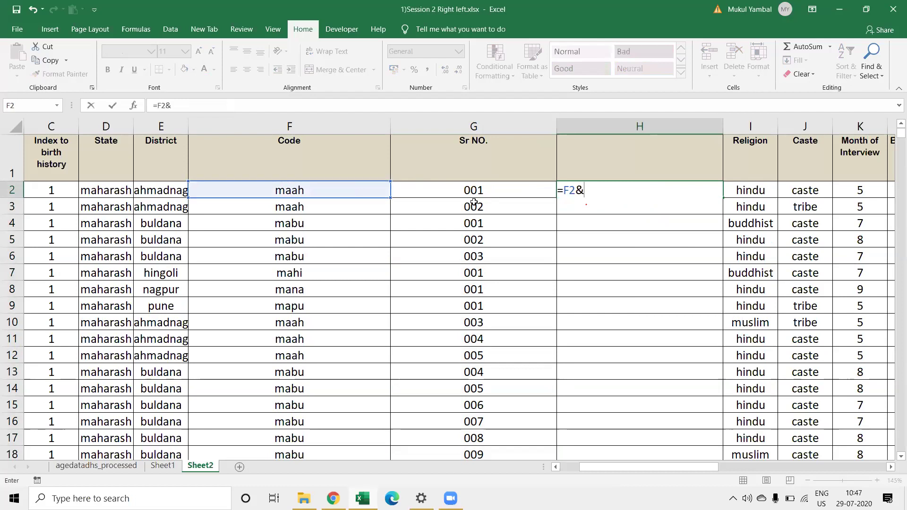
click(481, 190)
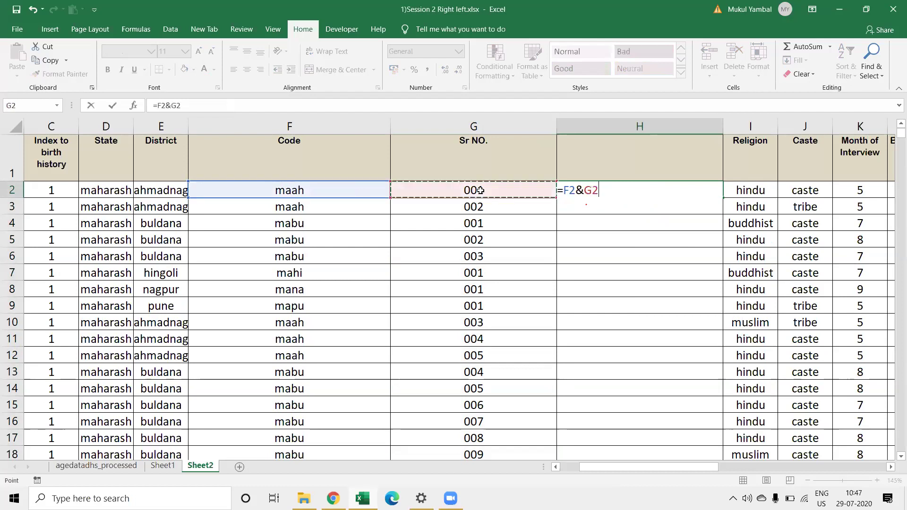
key(Return)
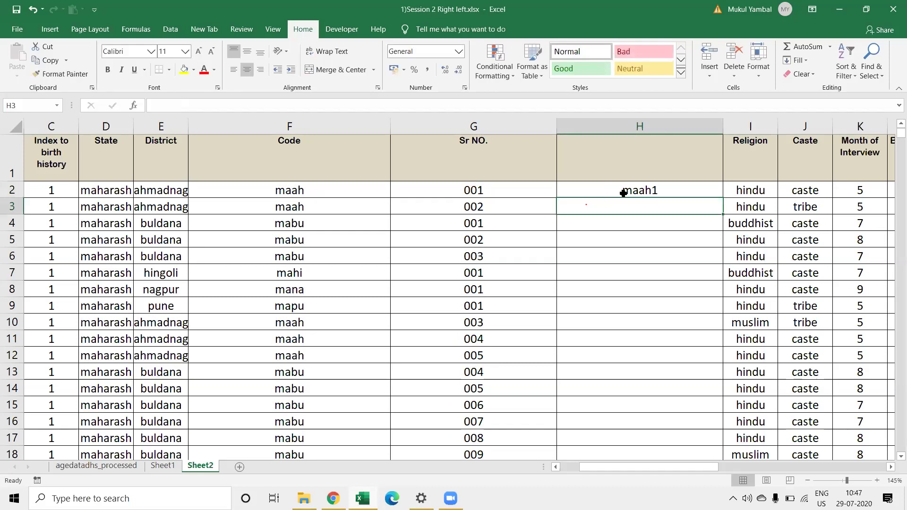
Step: Change H2 to =F2&TEXT(G2,"000") and fill it down column H, giving IDs like maah001
click(624, 193)
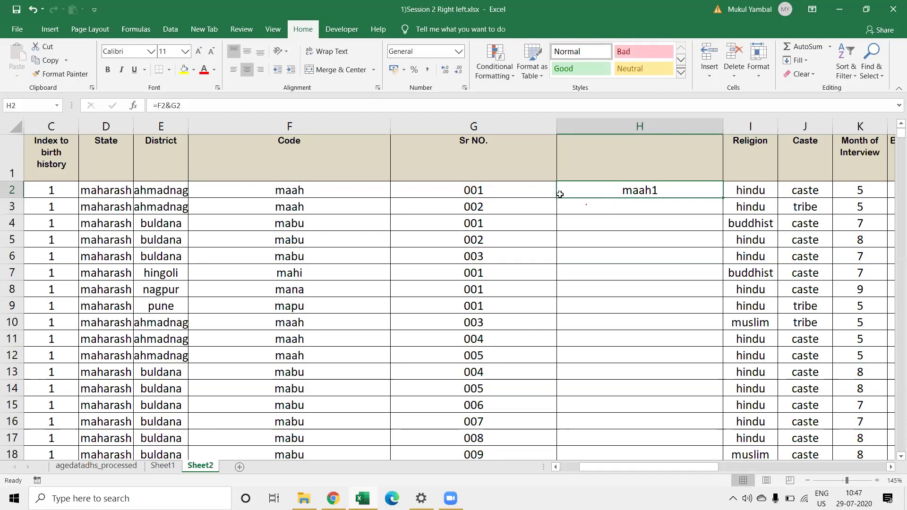
click(504, 194)
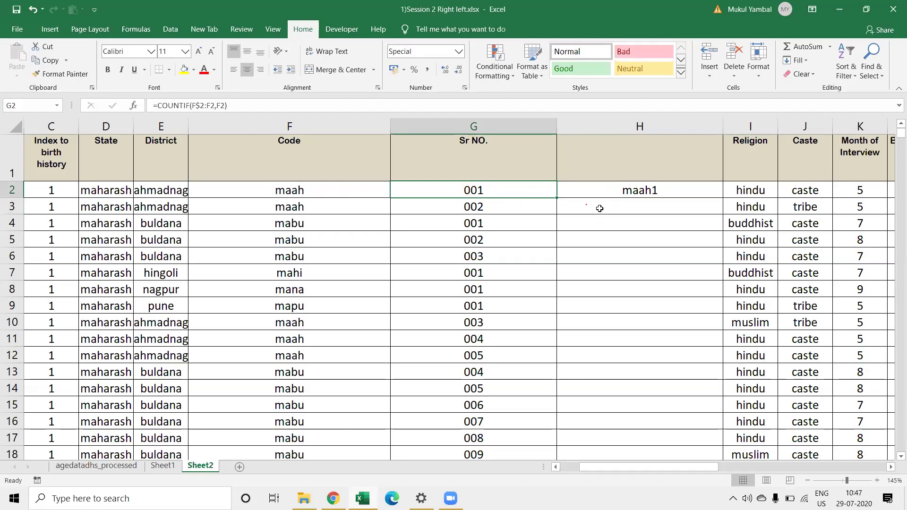
click(582, 188)
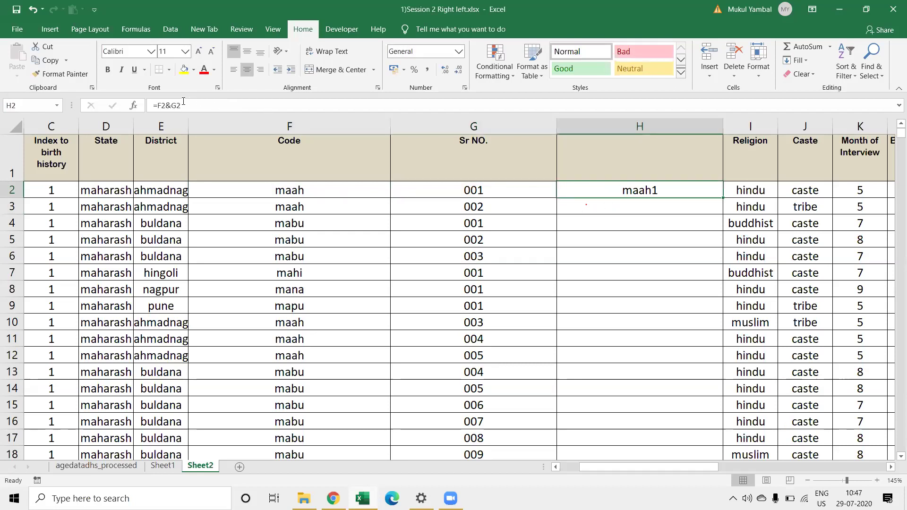
click(169, 104)
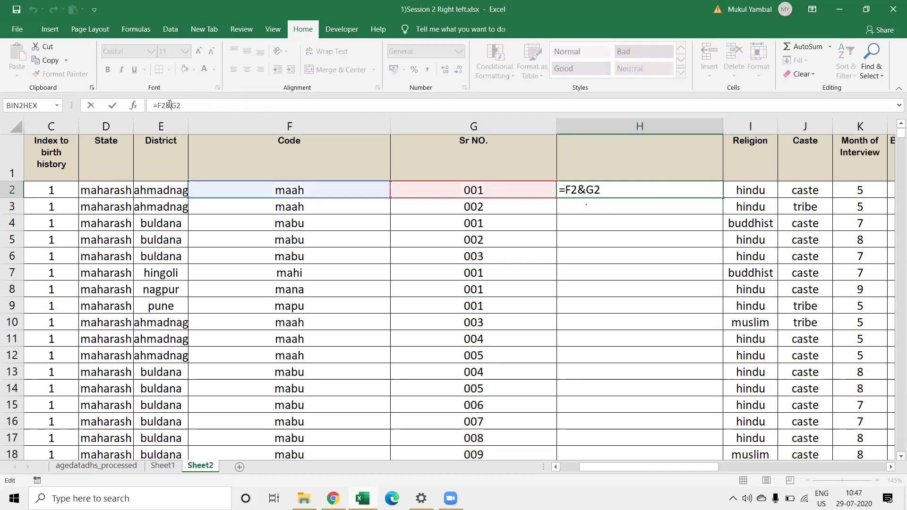
text(Text)
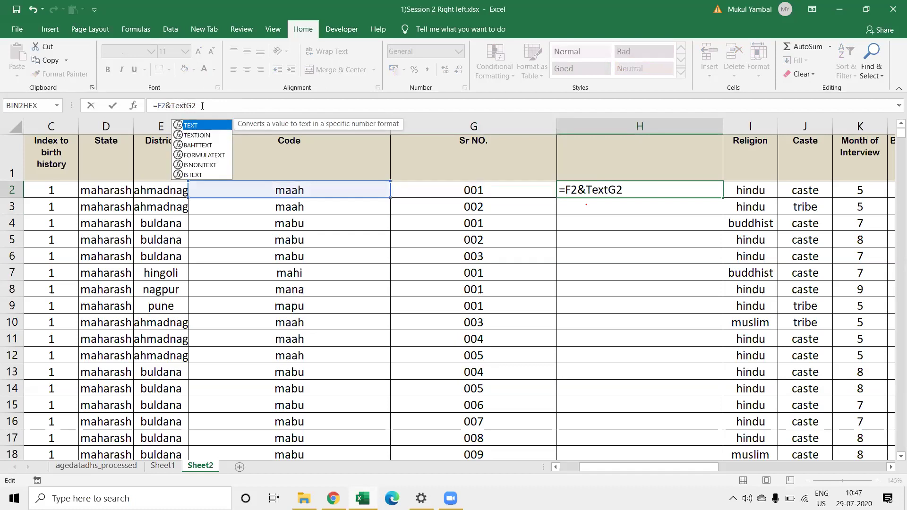
text((G2,"000)
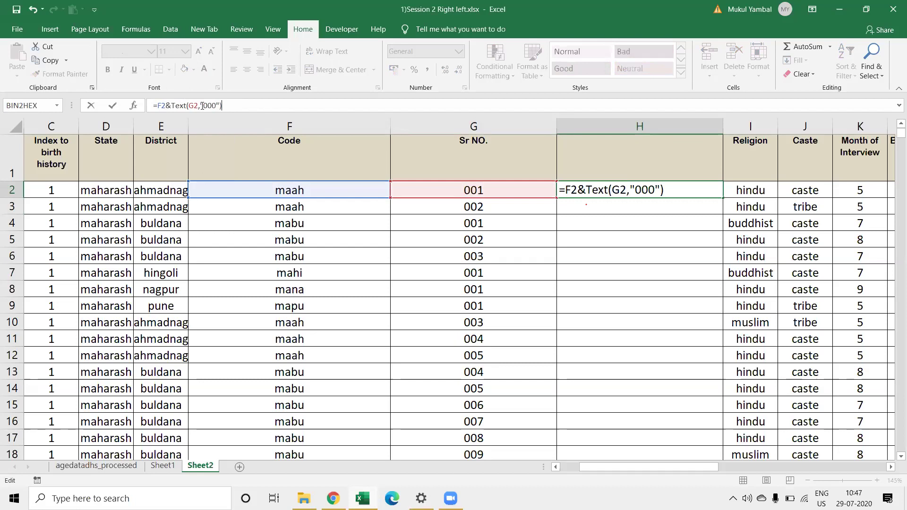
key(Return)
click(607, 189)
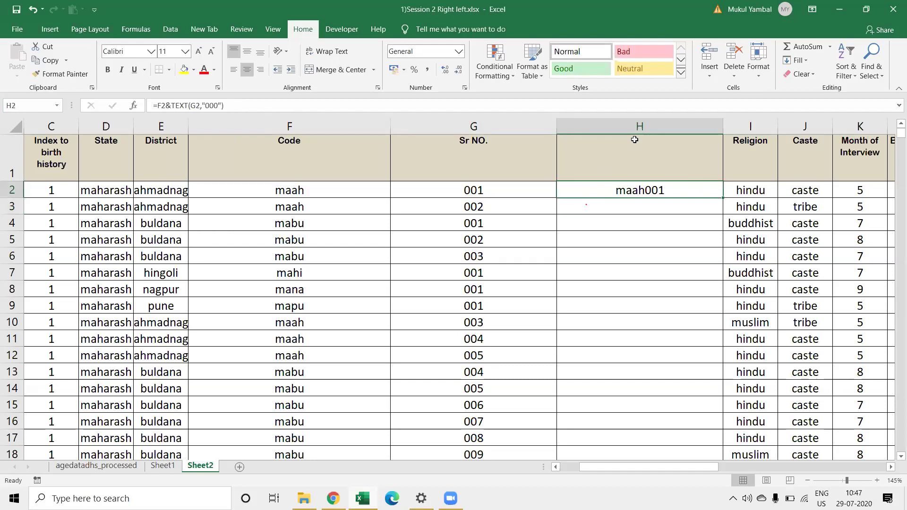
double_click(723, 197)
click(634, 140)
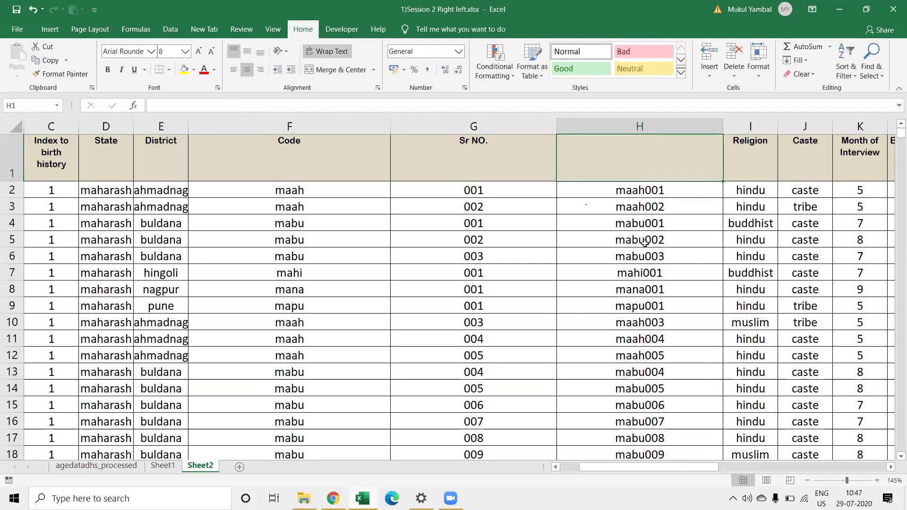
scroll(645, 243, down, 7)
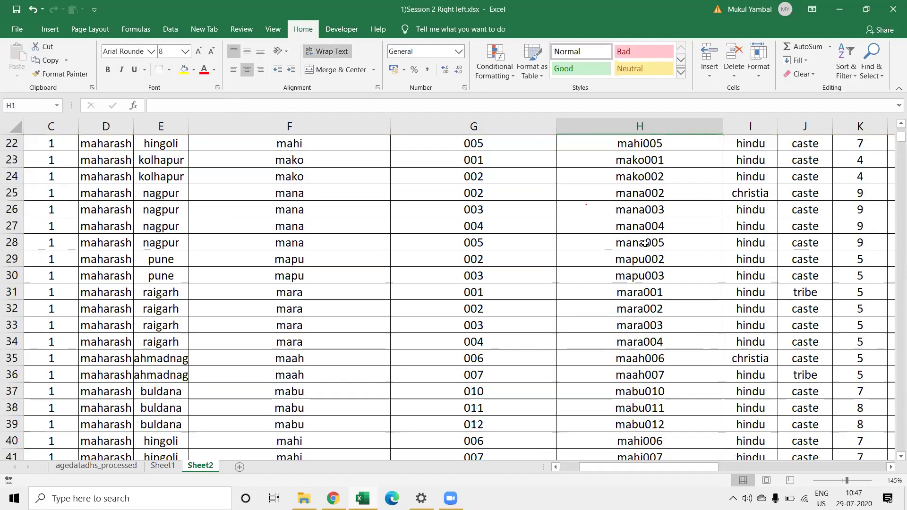
scroll(644, 243, down, 2)
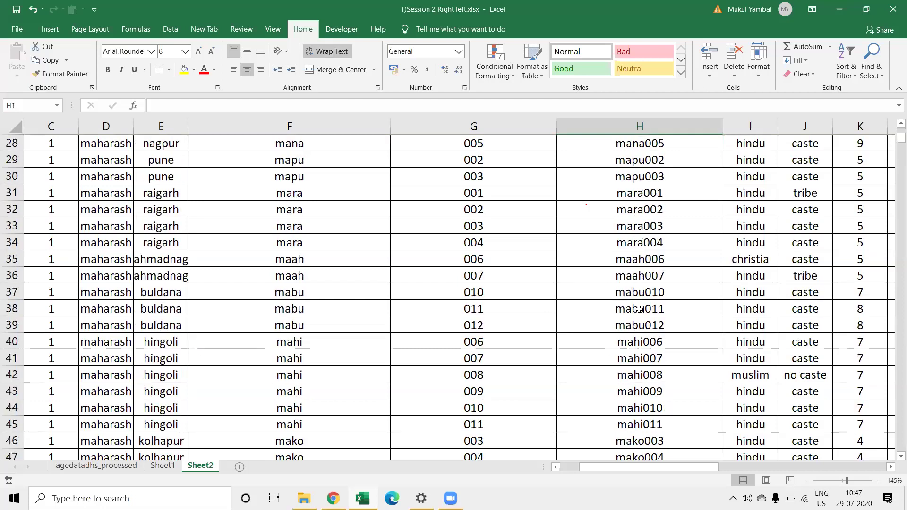
scroll(638, 309, down, 20)
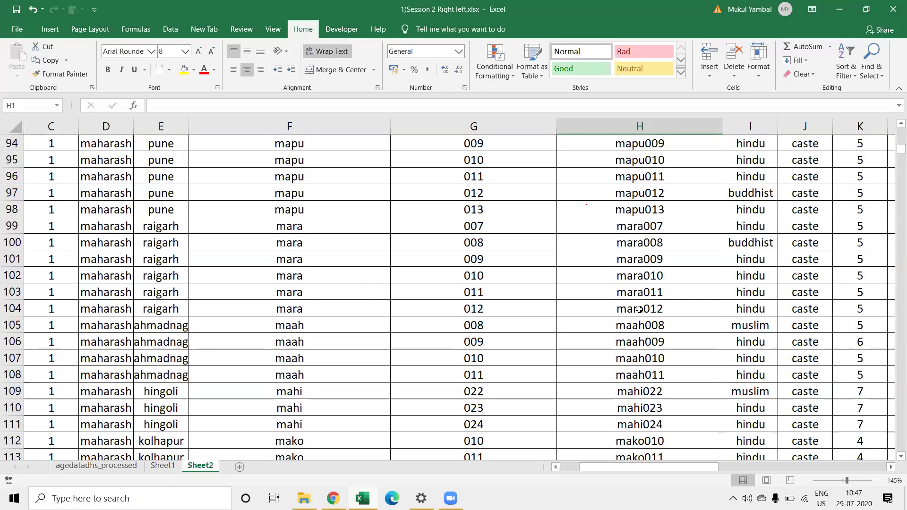
click(479, 308)
drag(478, 308, 472, 109)
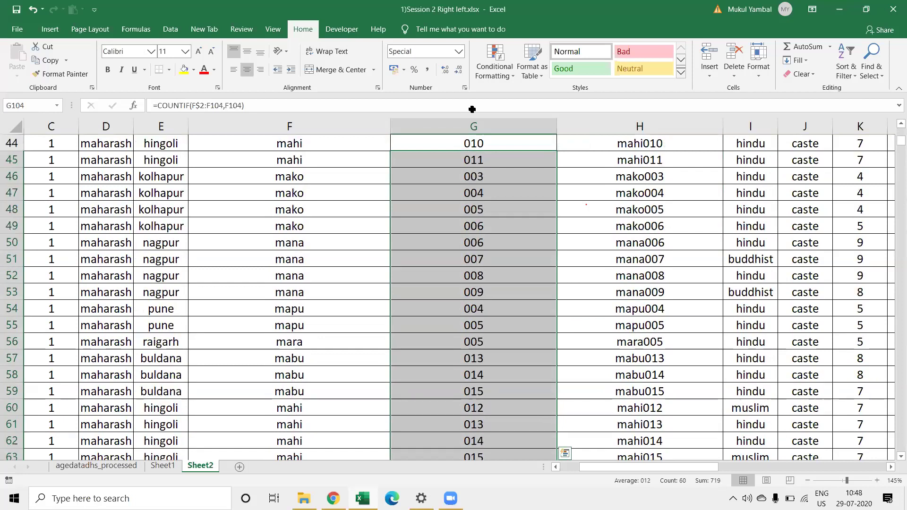
scroll(331, 236, up, 15)
Step: Try a Z to A sort on District, check the serial numbers, then undo it
key(ctrl+Up)
key(Left)
key(Left)
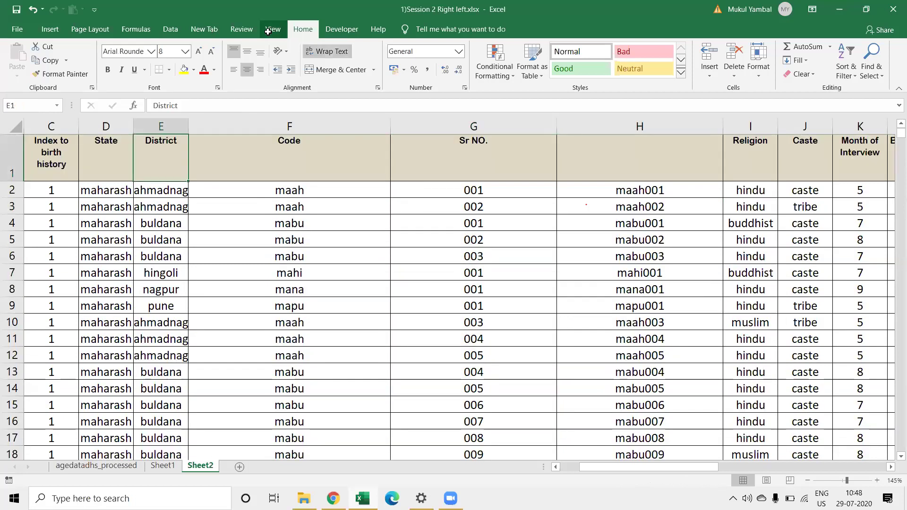
click(267, 30)
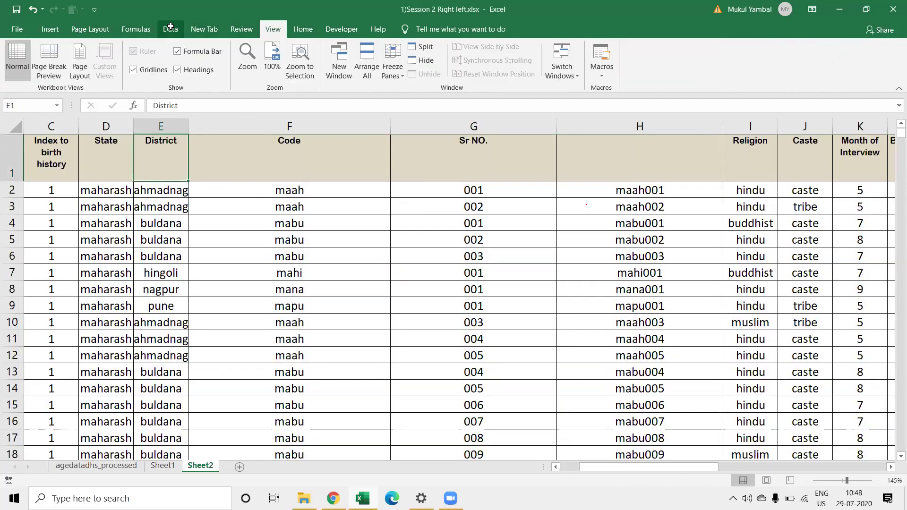
click(170, 29)
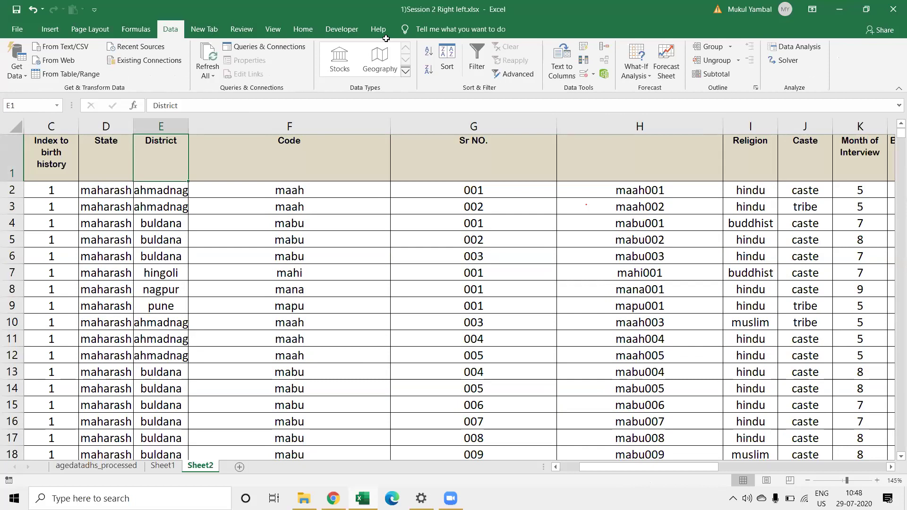
click(428, 69)
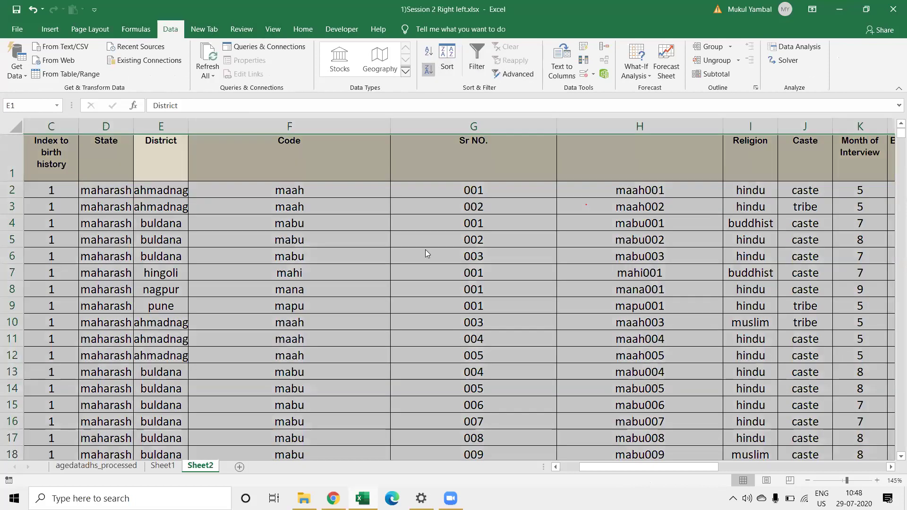
scroll(426, 254, down, 3)
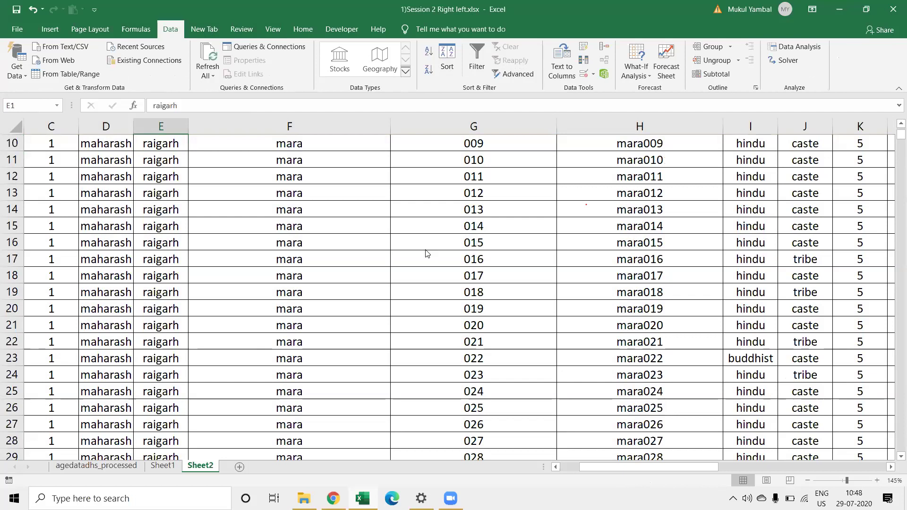
scroll(427, 253, up, 3)
key(Right)
key(Right)
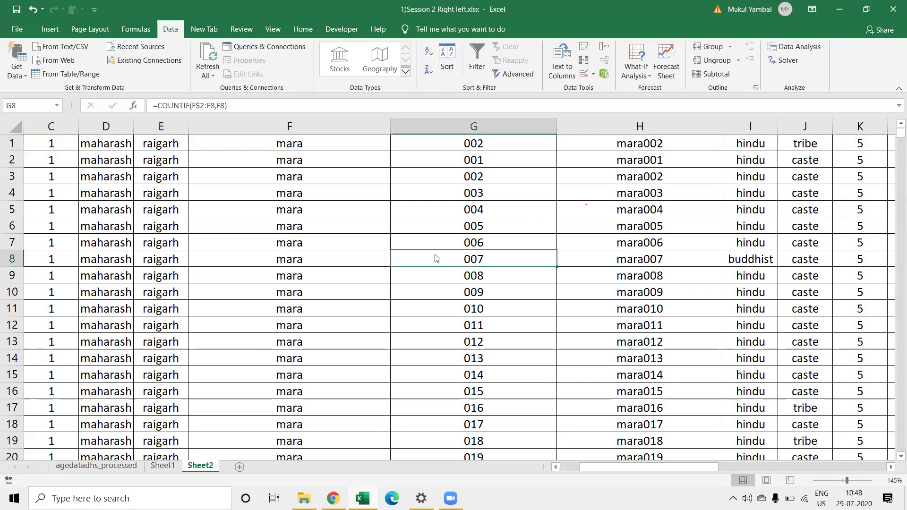
key(Left)
key(Left)
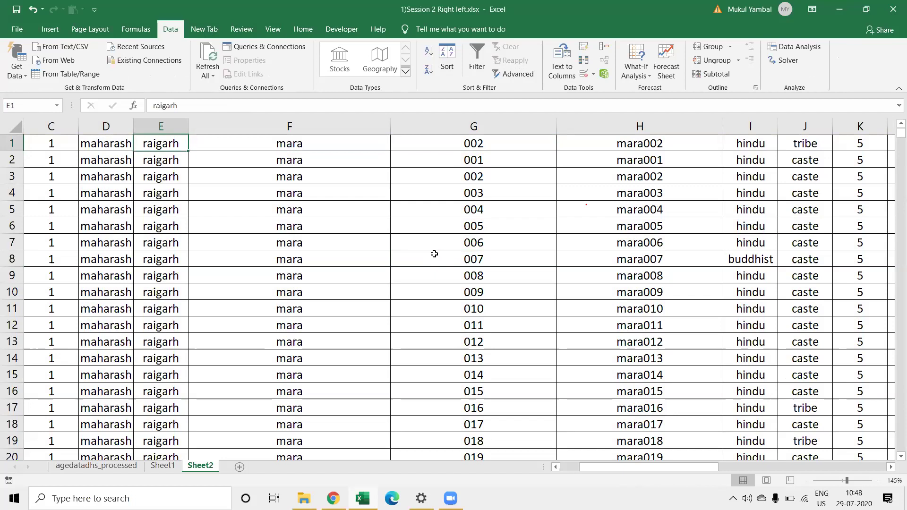
key(ctrl+z)
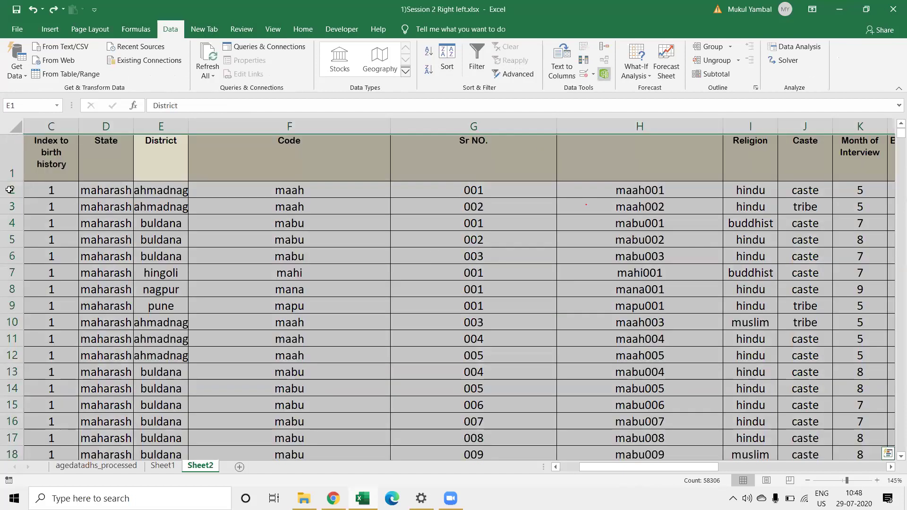
Step: Select the data rows and open the Sort dialog, then close it without sorting
click(9, 190)
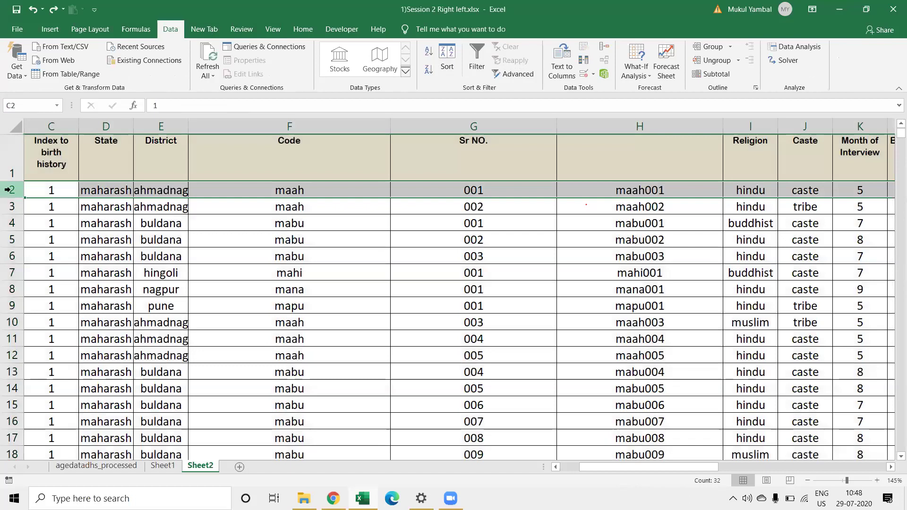
key(ctrl+shift+Down)
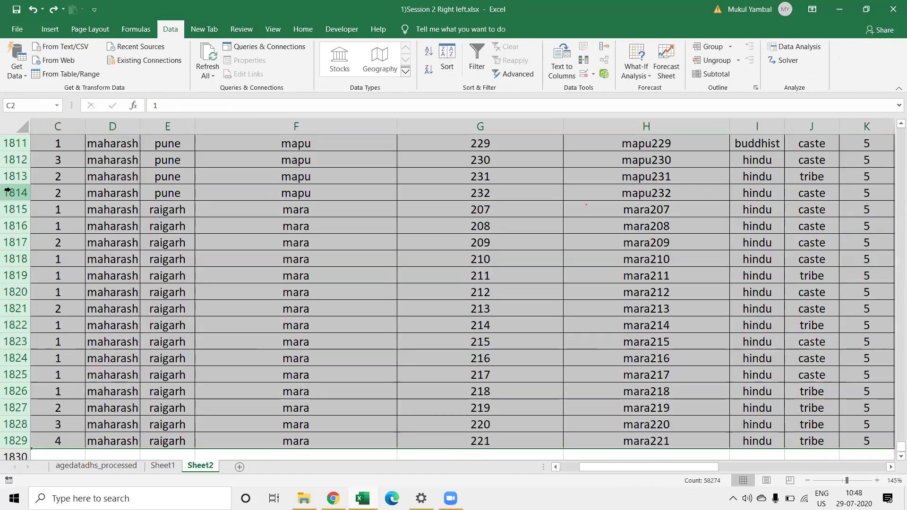
key(alt+a)
key(s)
key(s)
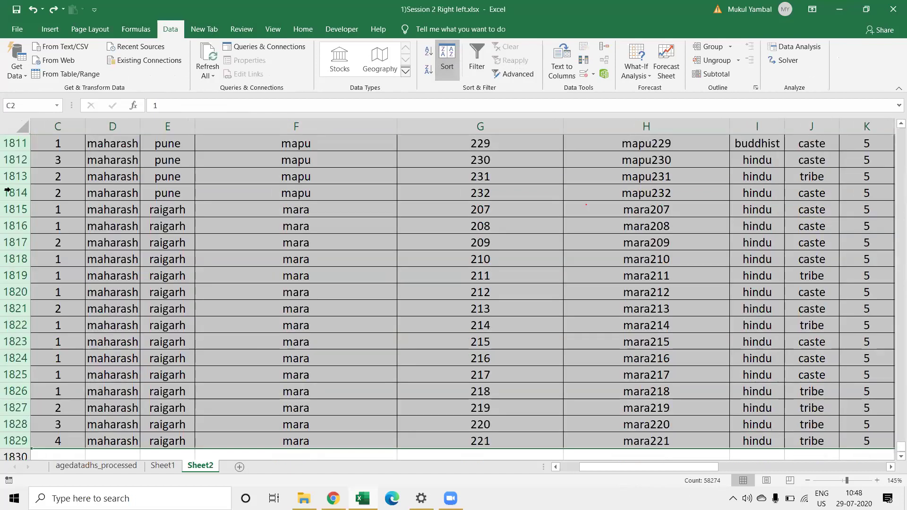
key(alt+Down)
key(Escape)
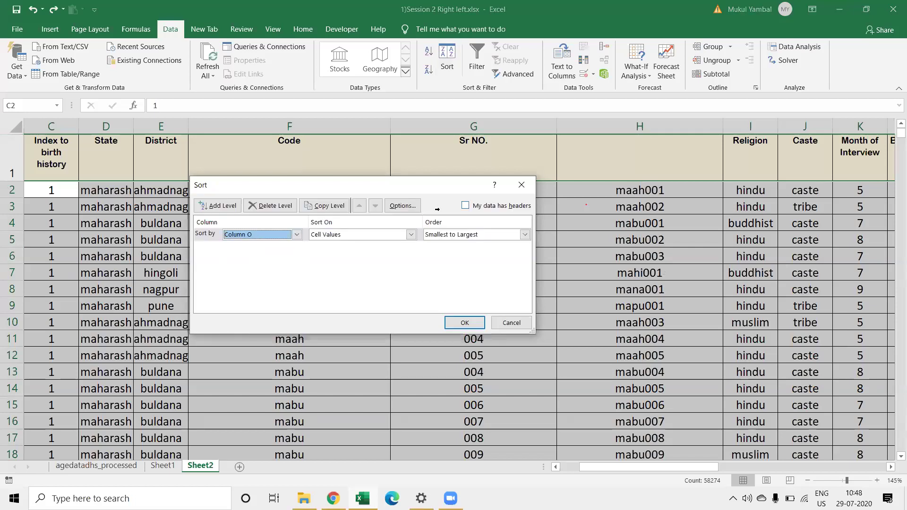
key(alt+h)
key(alt+Down)
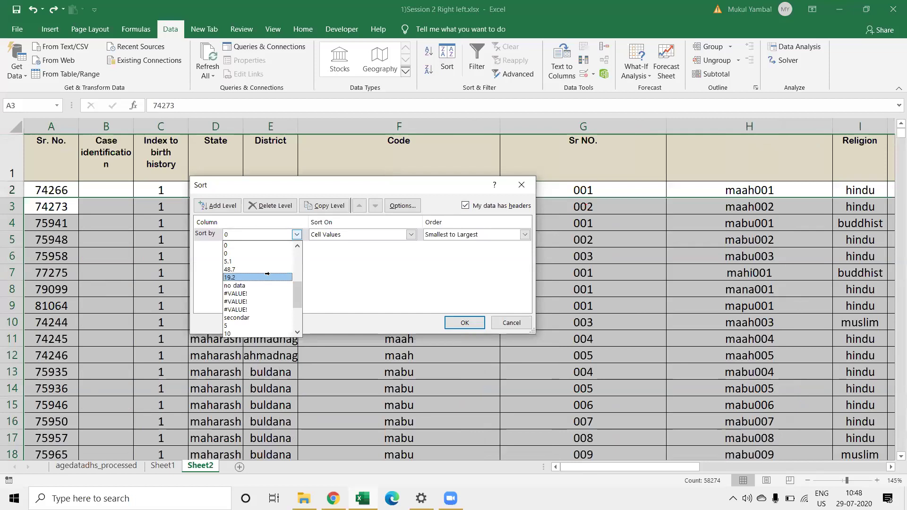
click(521, 190)
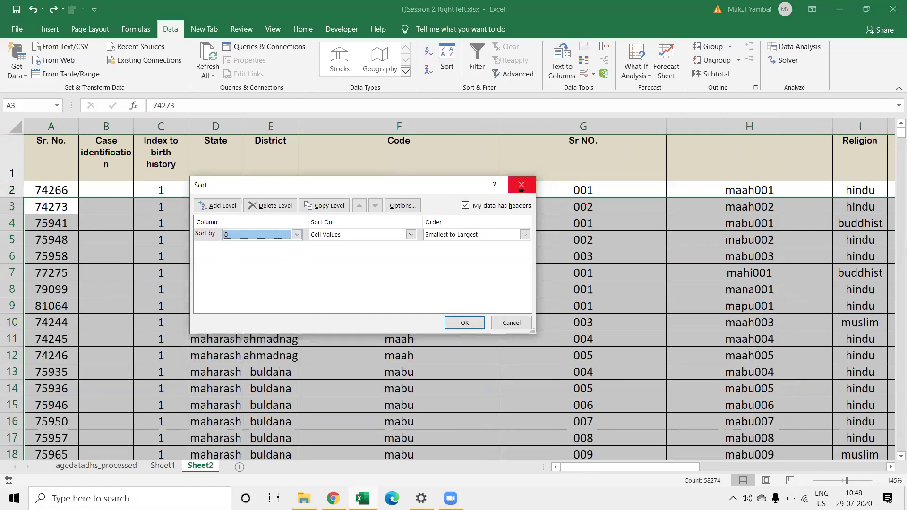
click(521, 190)
Step: Sort the data by District A to Z with My data has headers ticked
click(446, 52)
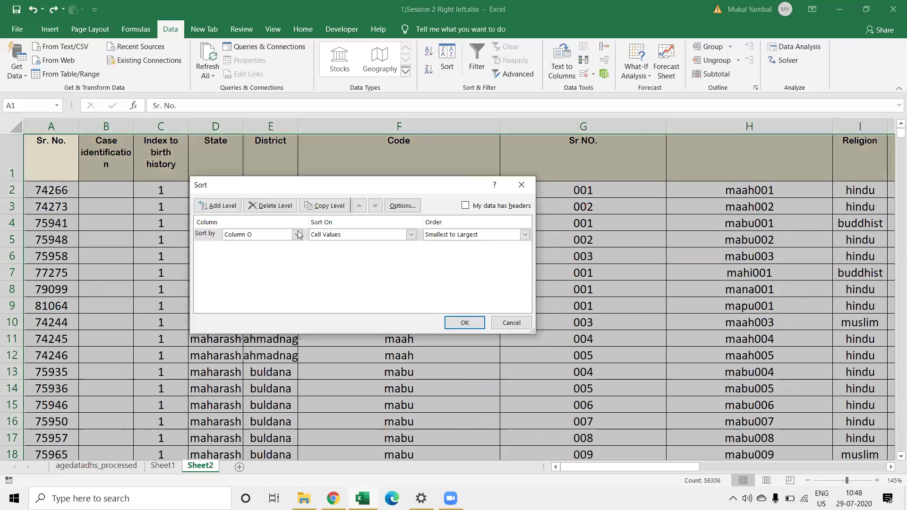
click(466, 206)
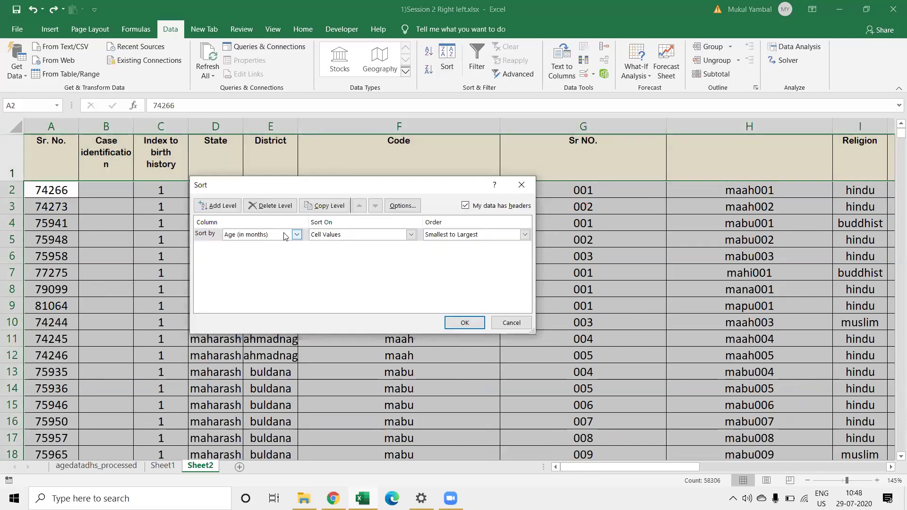
click(285, 236)
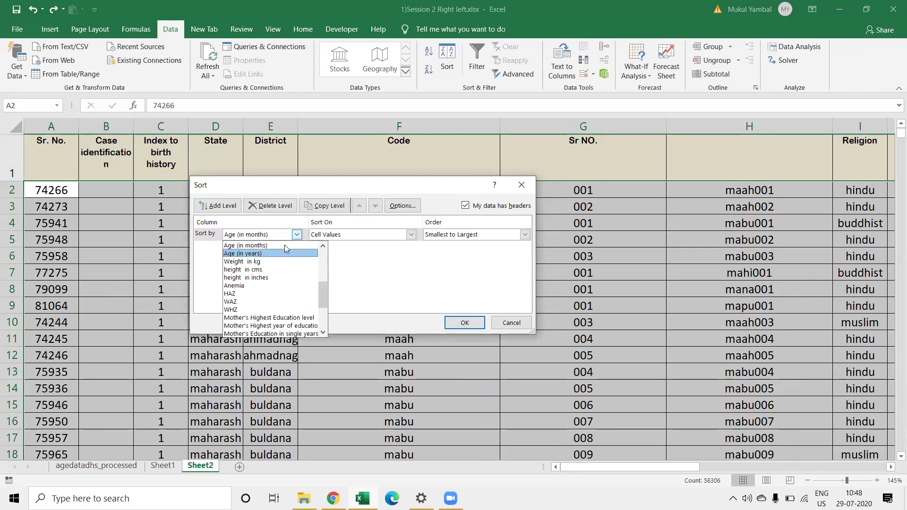
key(d)
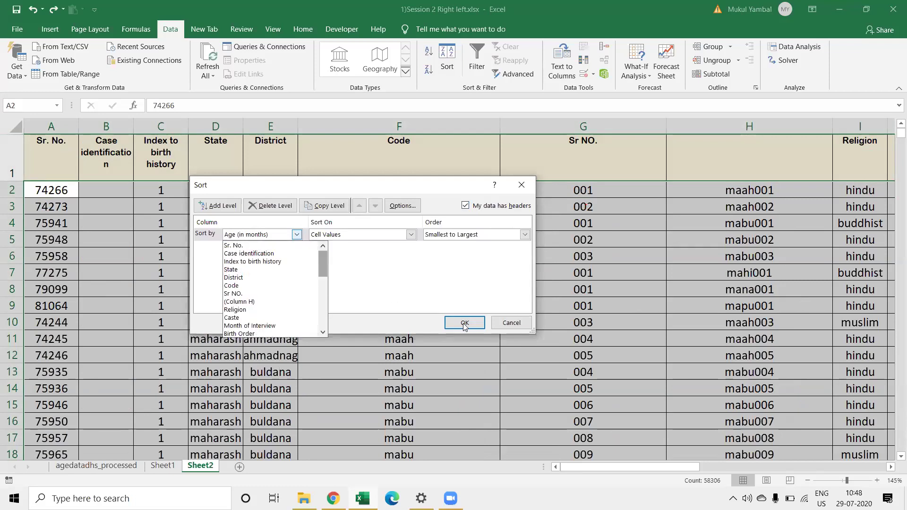
click(463, 322)
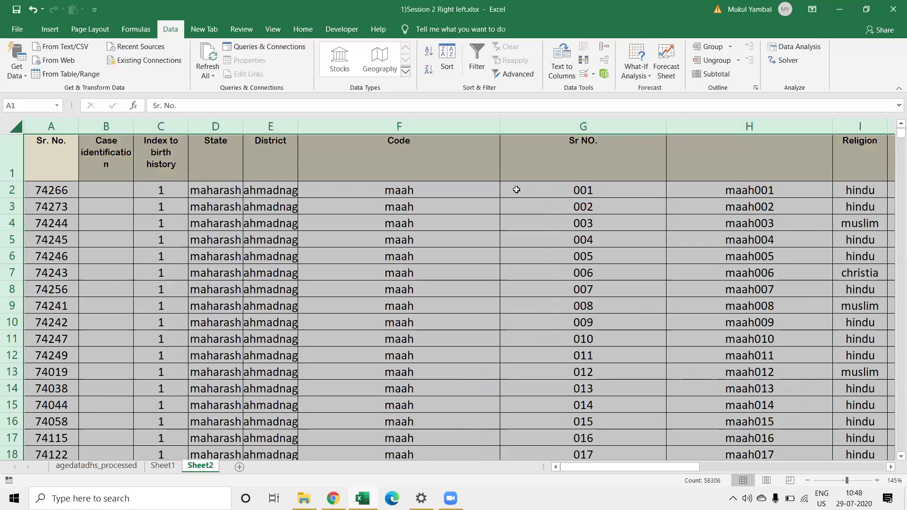
scroll(527, 188, down, 1)
scroll(526, 187, down, 1)
scroll(538, 222, down, 2)
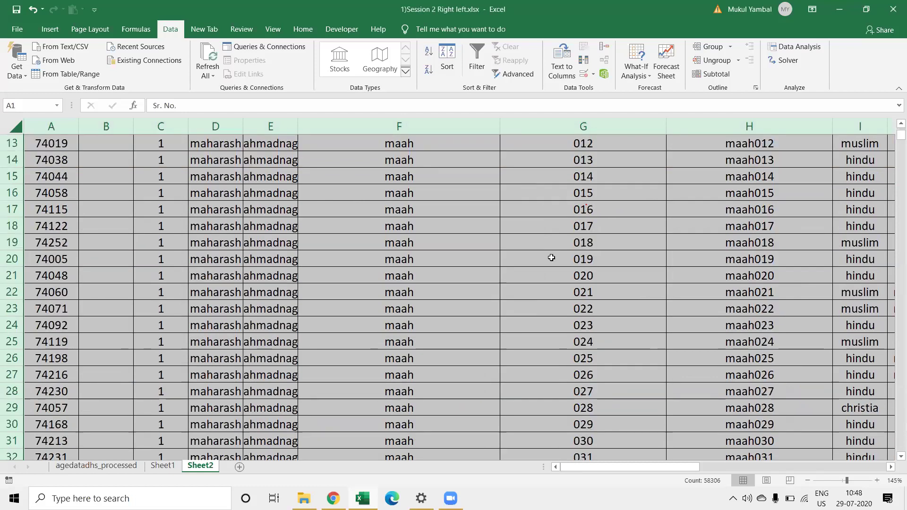
click(551, 260)
key(Down)
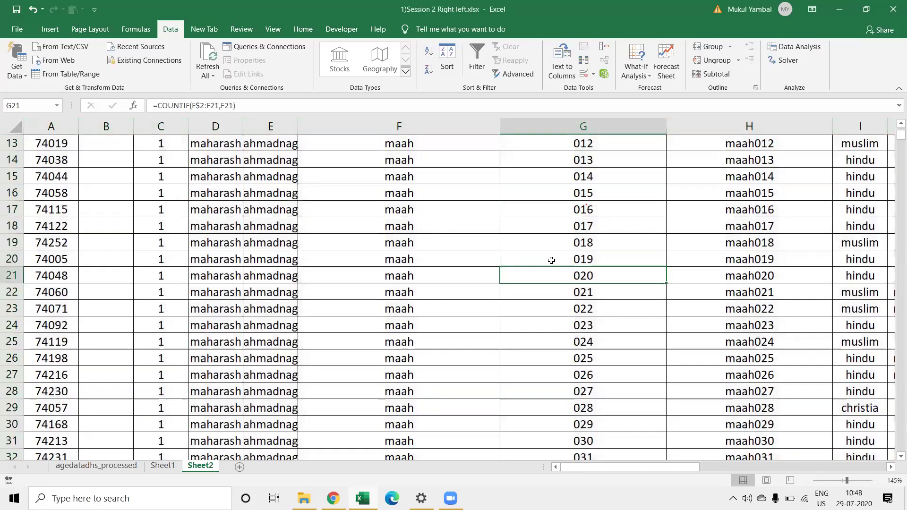
key(Down)
key(Down)
key(Down)
key(Down)
key(Down)
key(Down)
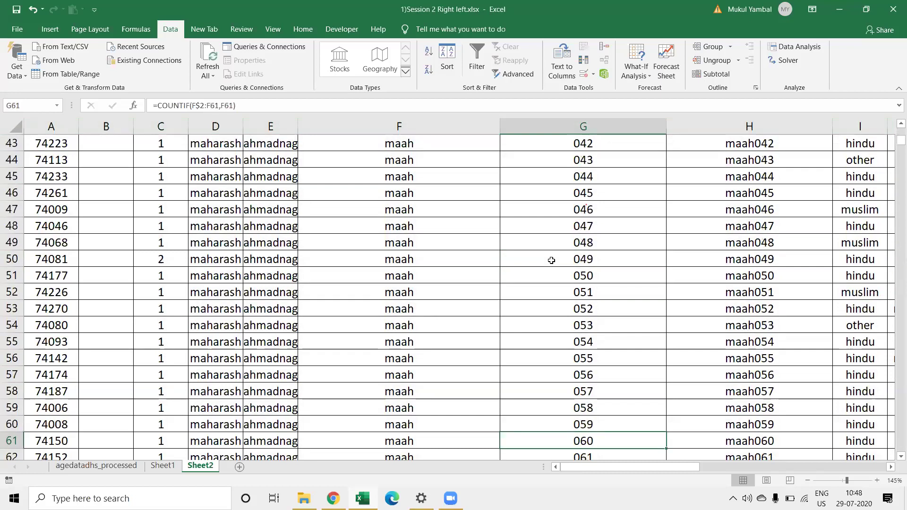
key(Right)
key(Down)
key(Down)
key(Down)
key(Down)
key(Down)
key(Down)
key(Down)
key(Down)
key(Down)
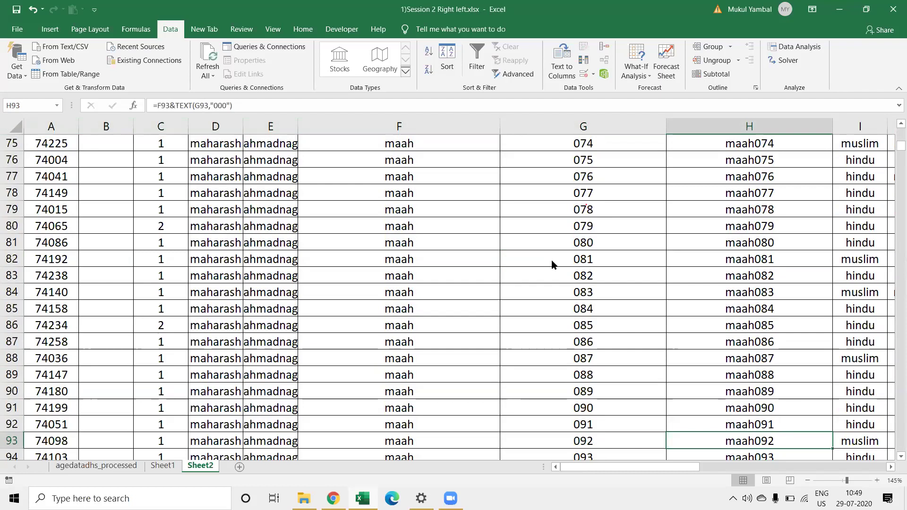
key(alt+Tab)
key(Tab)
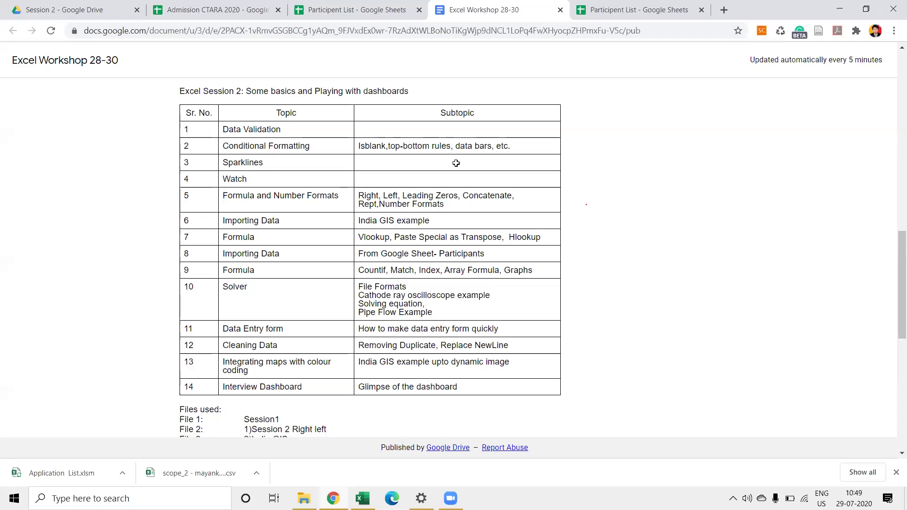
key(alt+Tab)
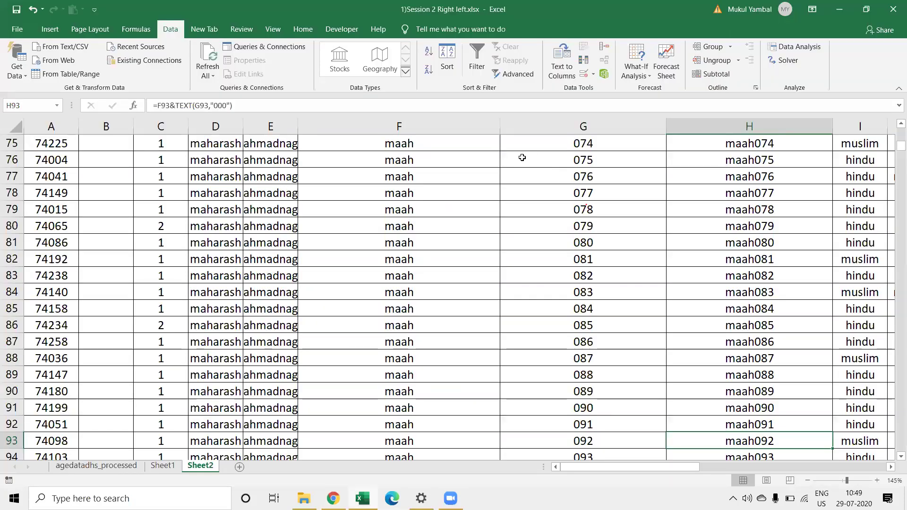
click(522, 157)
scroll(453, 293, up, 6)
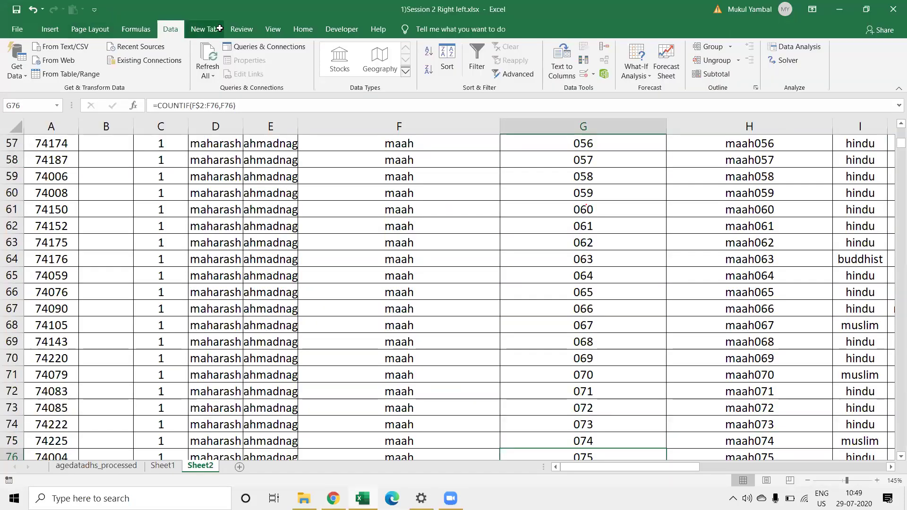
scroll(464, 55, down, 4)
click(458, 52)
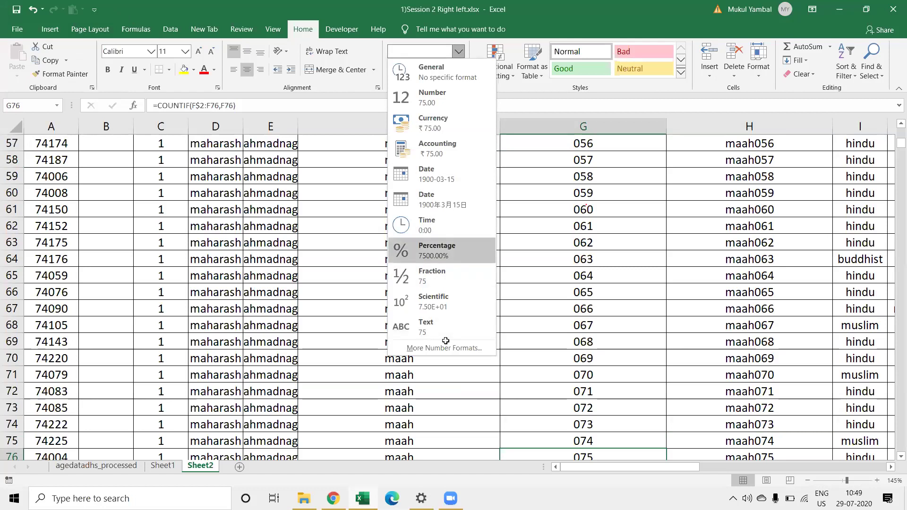
Step: Give G76 a custom 000 number format so the count reads 075
click(443, 338)
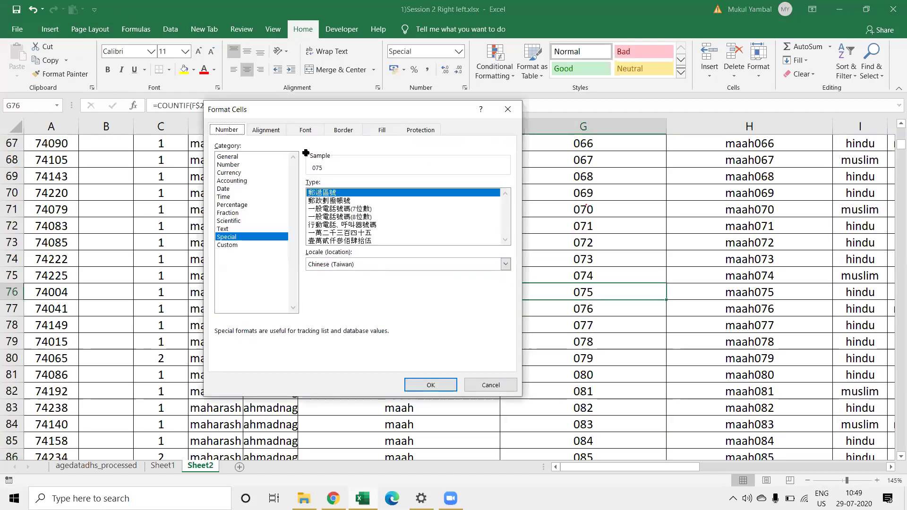
click(240, 244)
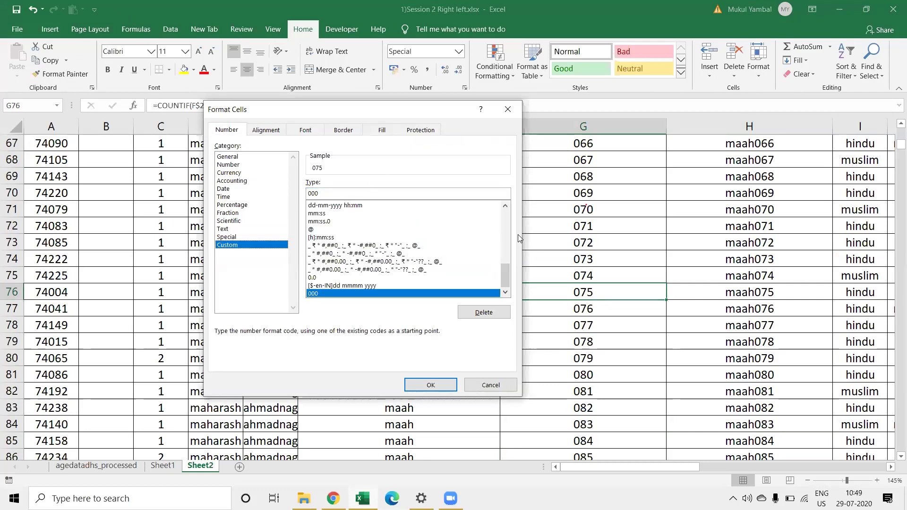
drag(506, 274, 505, 217)
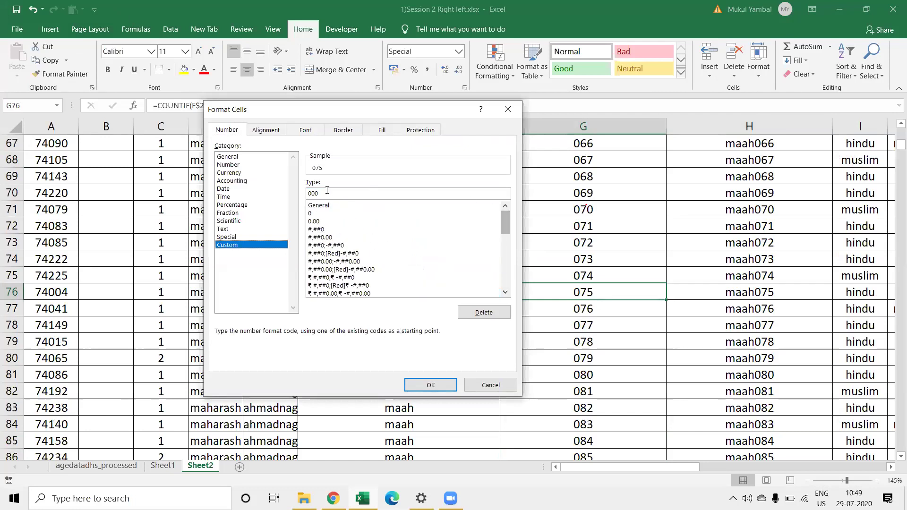
click(430, 385)
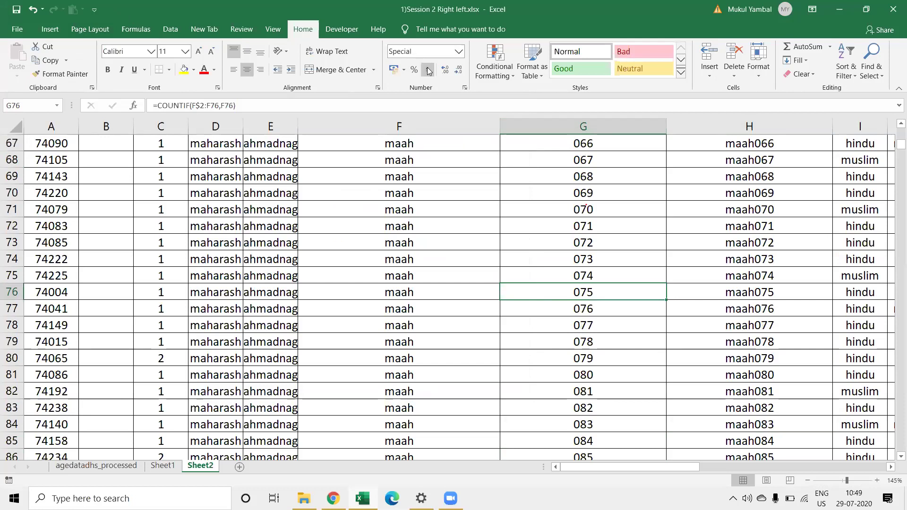
Step: Try adding and removing decimal places, ending back at 075, then switch to Chrome
click(444, 72)
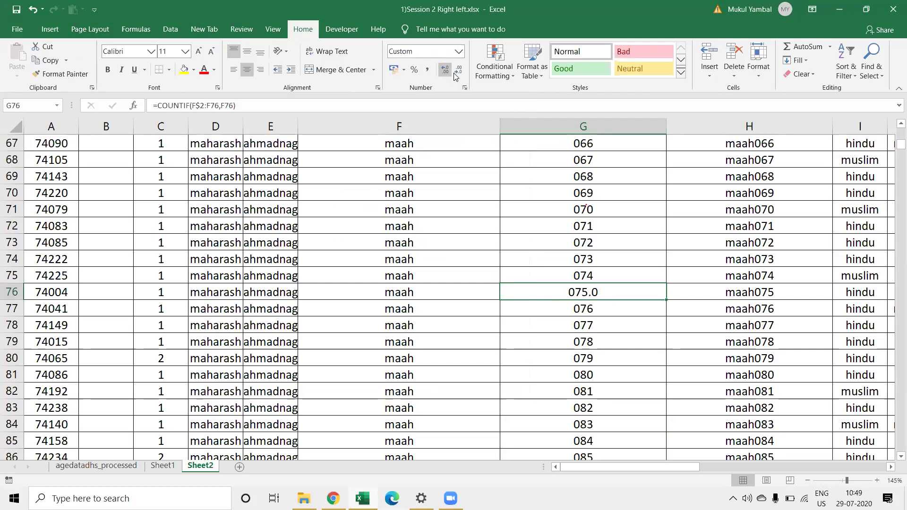
click(458, 72)
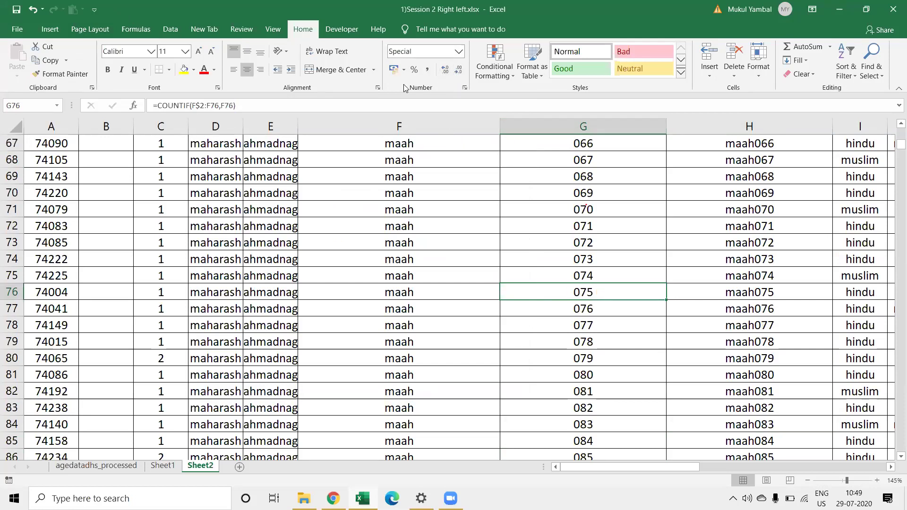
double_click(444, 72)
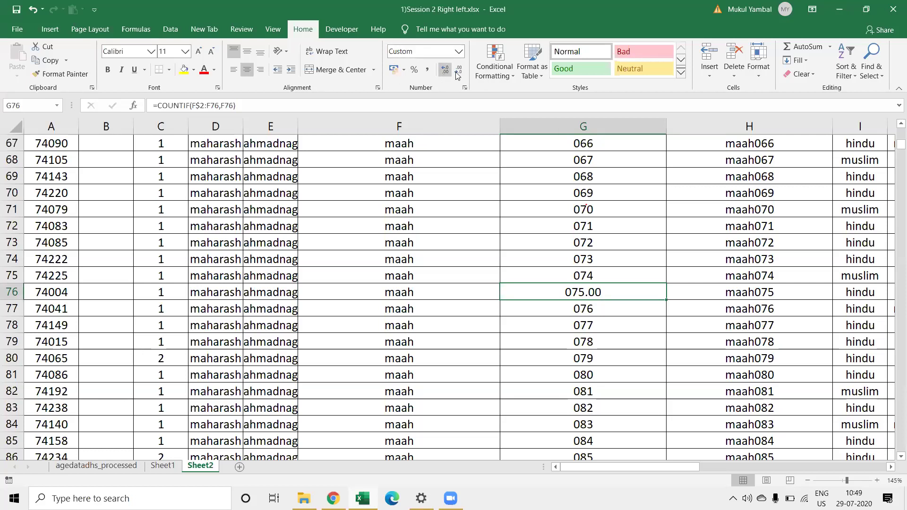
click(457, 72)
click(444, 71)
click(453, 71)
click(452, 71)
key(alt+Tab)
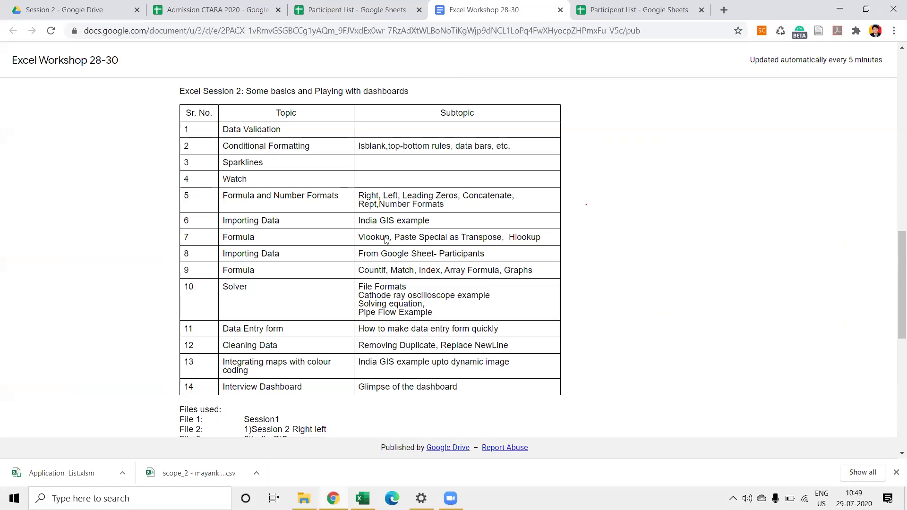
scroll(299, 358, down, 2)
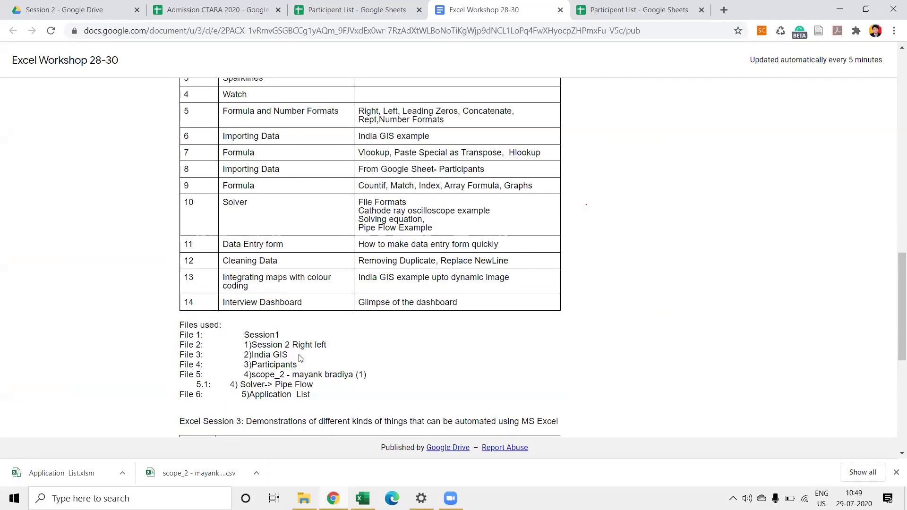
key(alt+Tab)
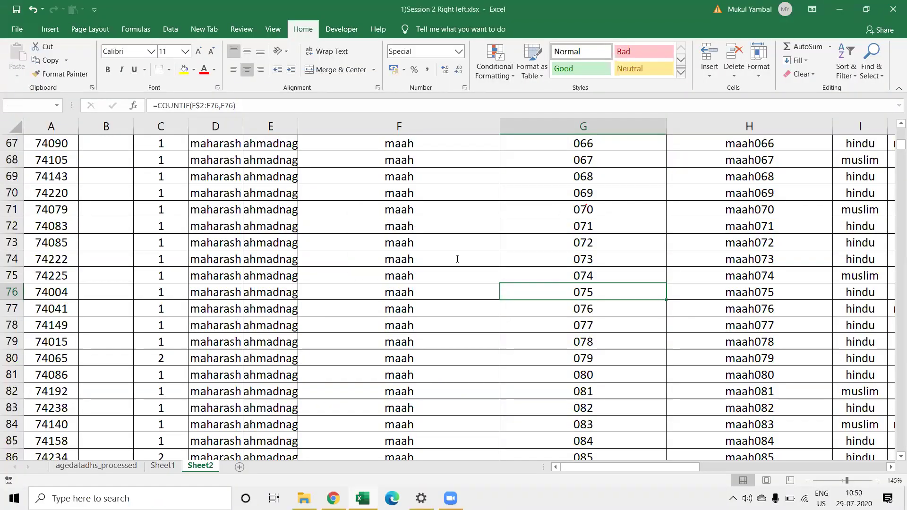
key(alt+Tab)
key(alt+Tab)
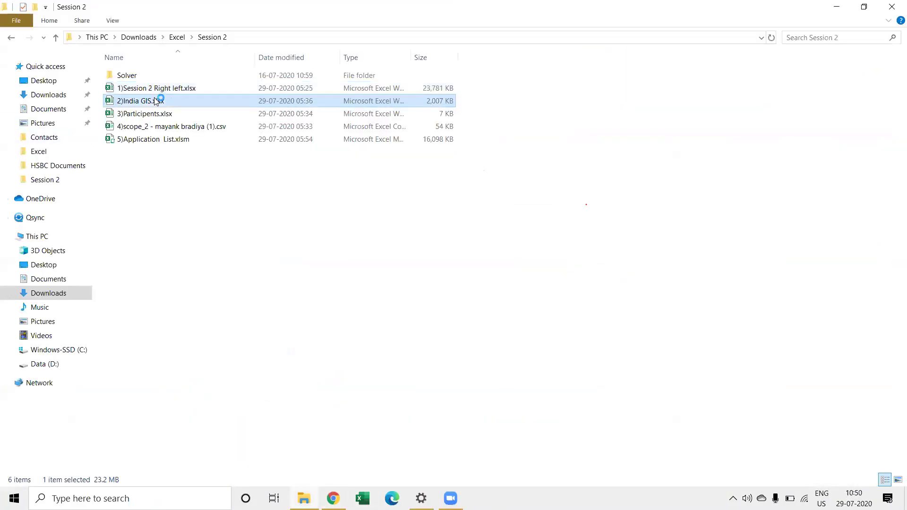
Step: Open 2)India GIS.xlsx from the Session 2 folder in Excel
double_click(156, 101)
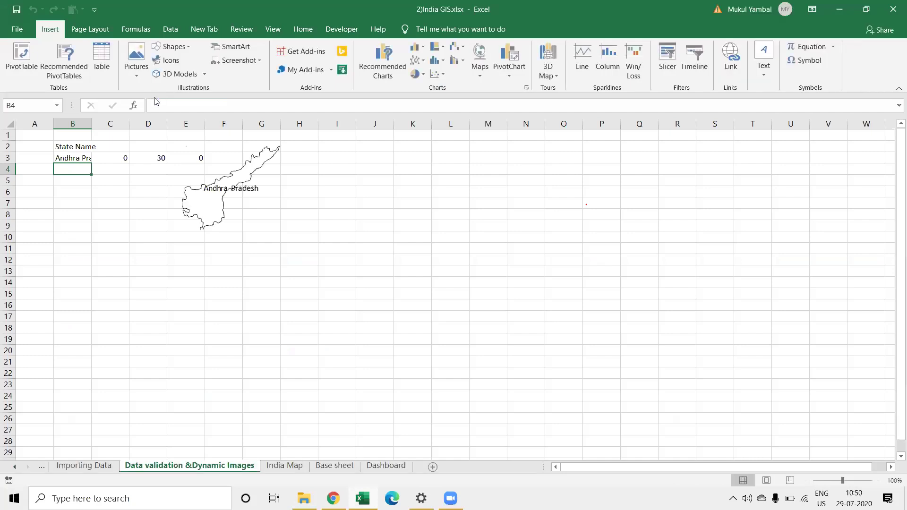
Step: Switch to the Importing Data sheet and follow the state population link in I3
click(85, 466)
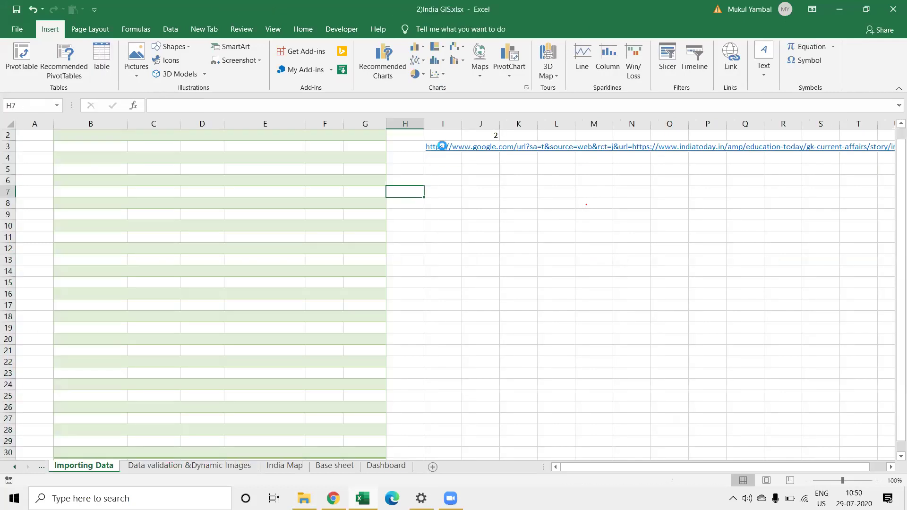
click(442, 147)
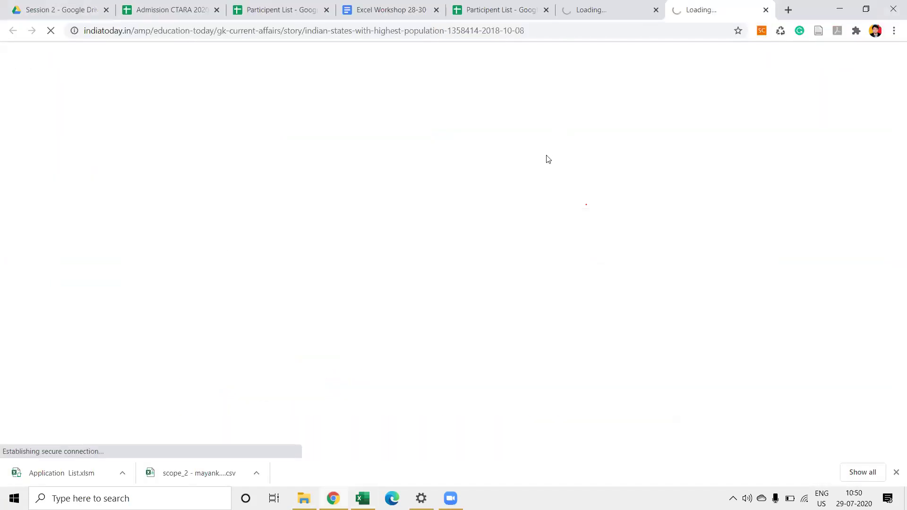
Step: Scroll to the India Today state population table and select rows Himachal Pradesh to Sikkim
scroll(547, 158, down, 5)
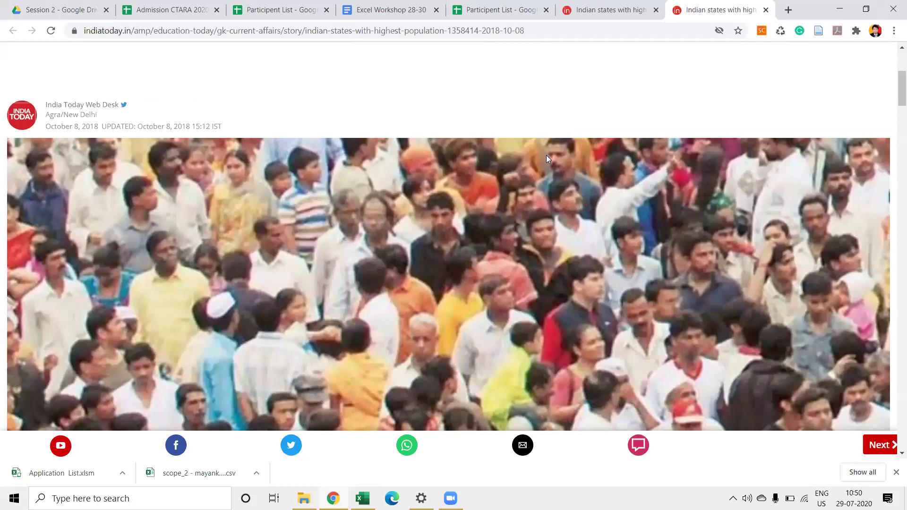
scroll(547, 159, down, 5)
scroll(547, 159, down, 6)
scroll(547, 159, down, 2)
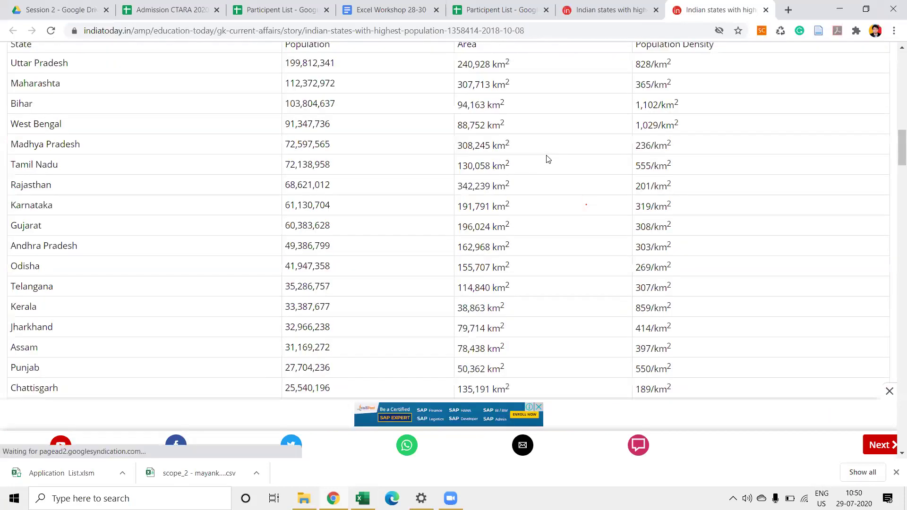
scroll(547, 159, up, 2)
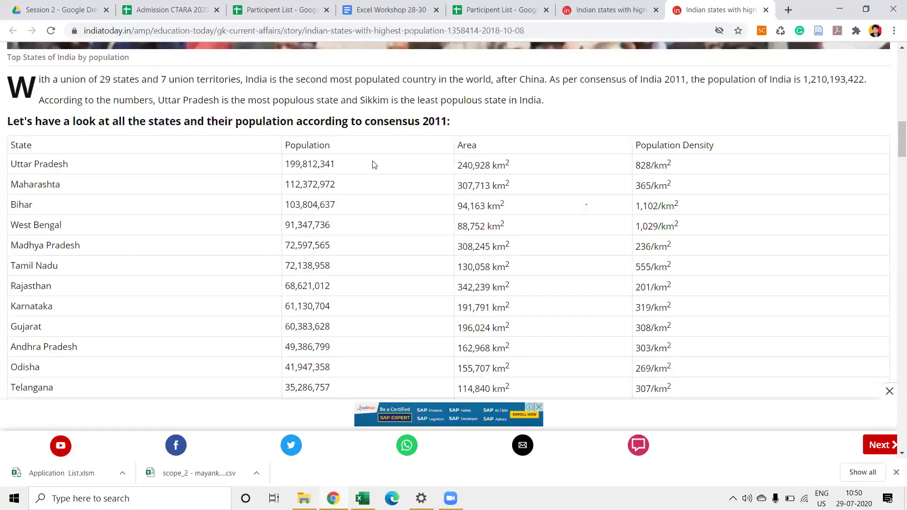
scroll(619, 268, down, 4)
scroll(619, 268, down, 4)
scroll(551, 253, down, 1)
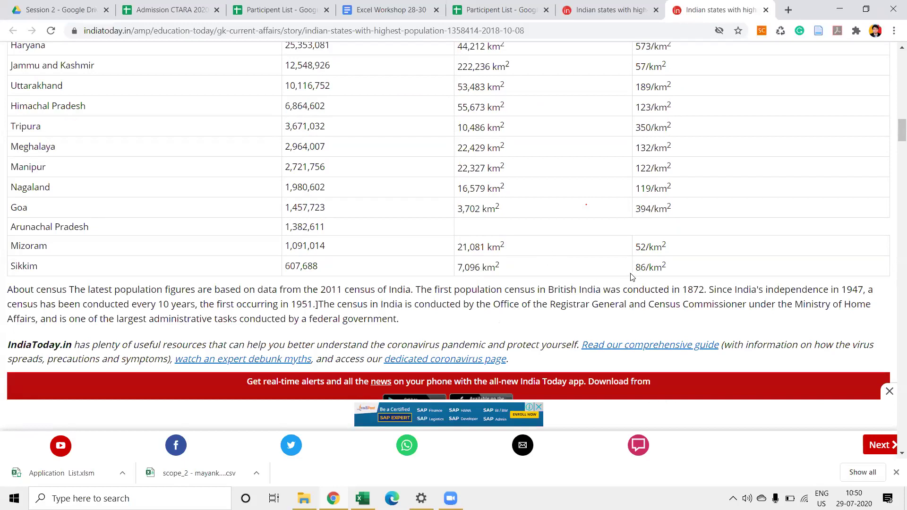
drag(682, 272, 281, 107)
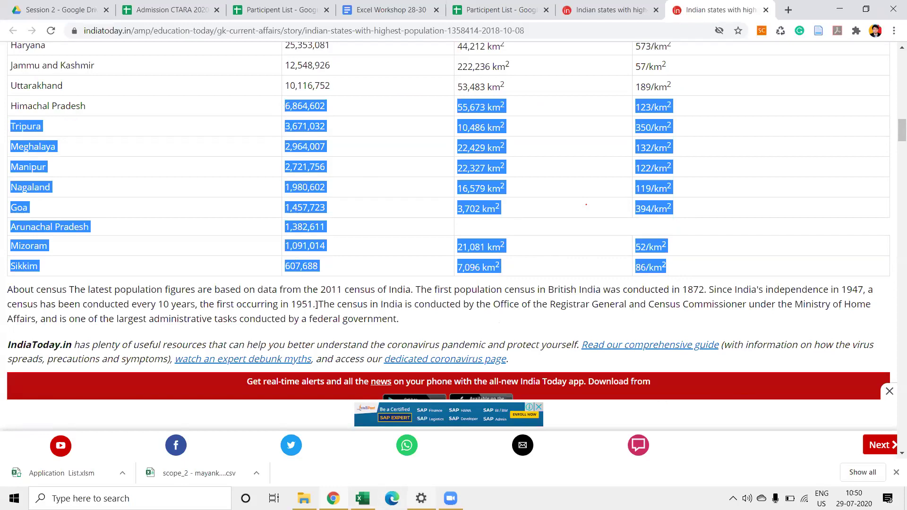
Step: Back in the India GIS workbook, select B2 of the State table and start Get Data From Web
click(304, 498)
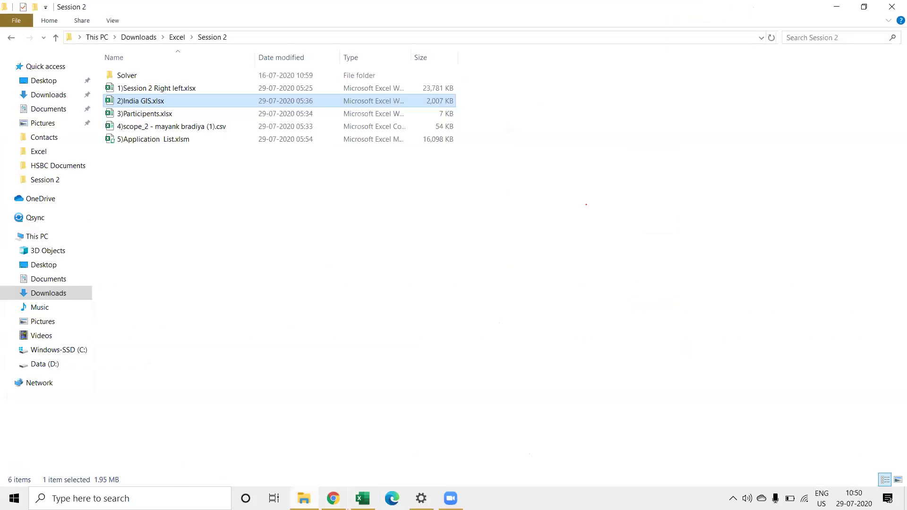
double_click(313, 96)
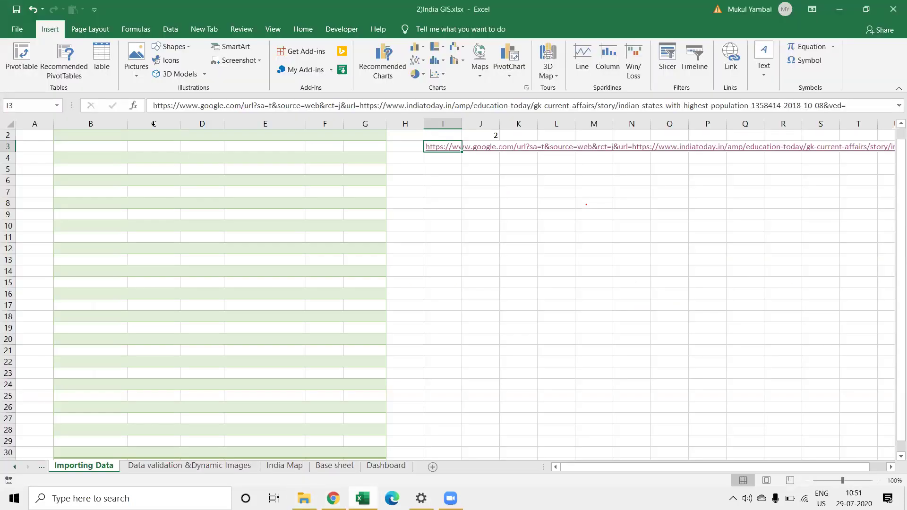
click(106, 134)
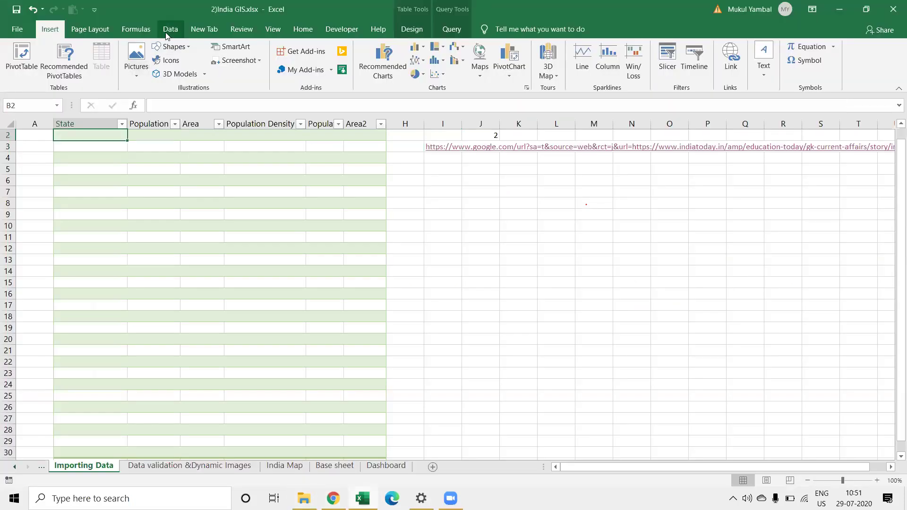
click(169, 30)
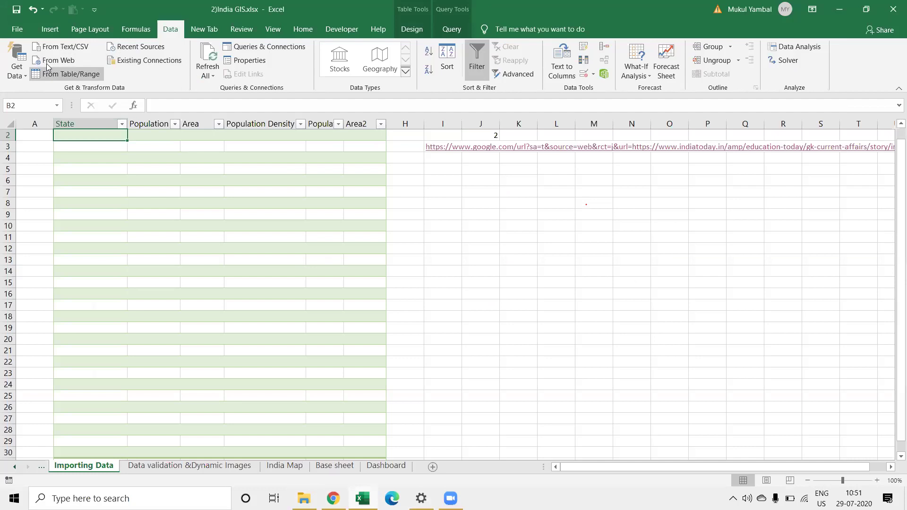
click(17, 61)
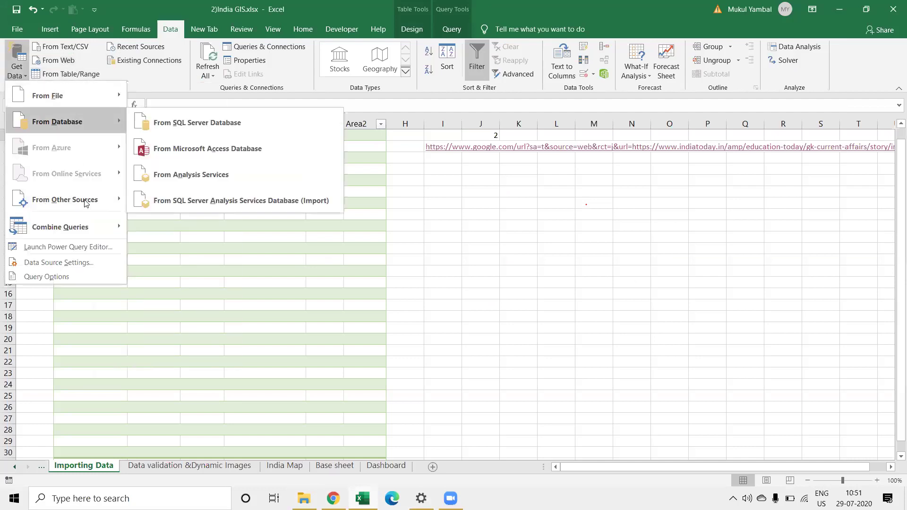
mouse_move(65, 199)
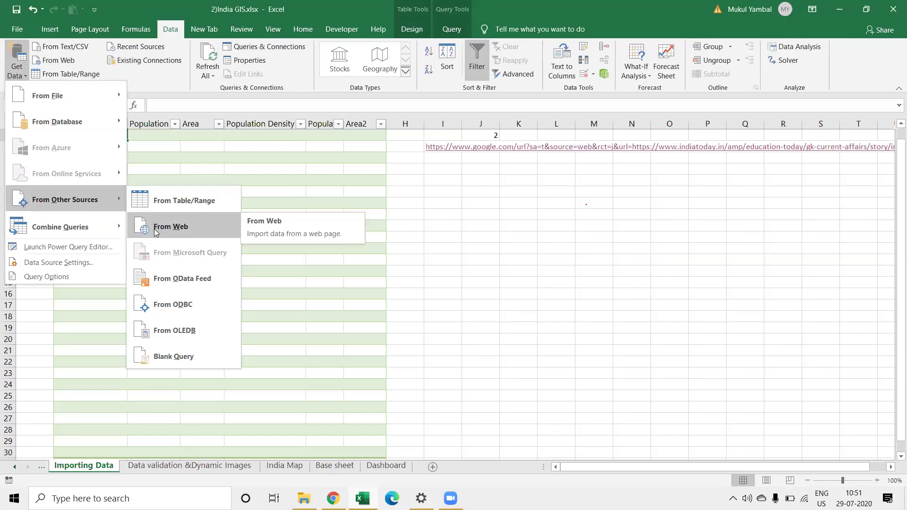
click(156, 227)
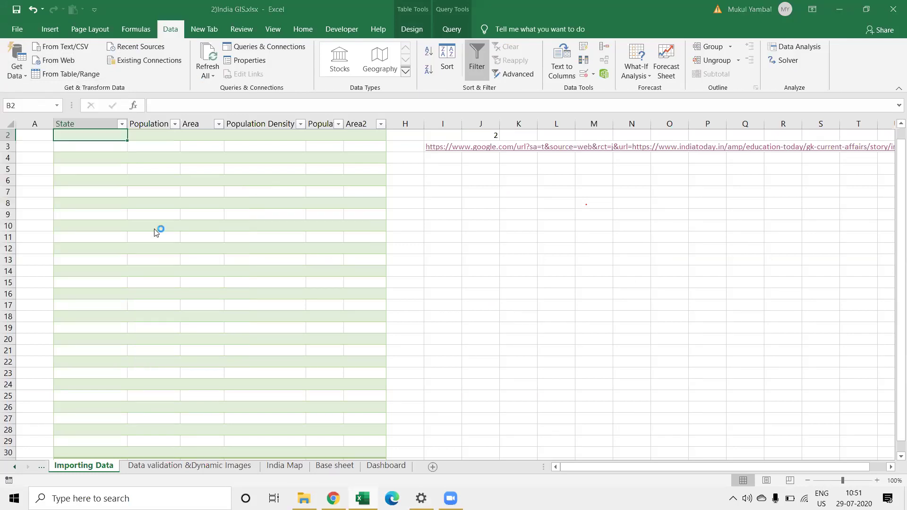
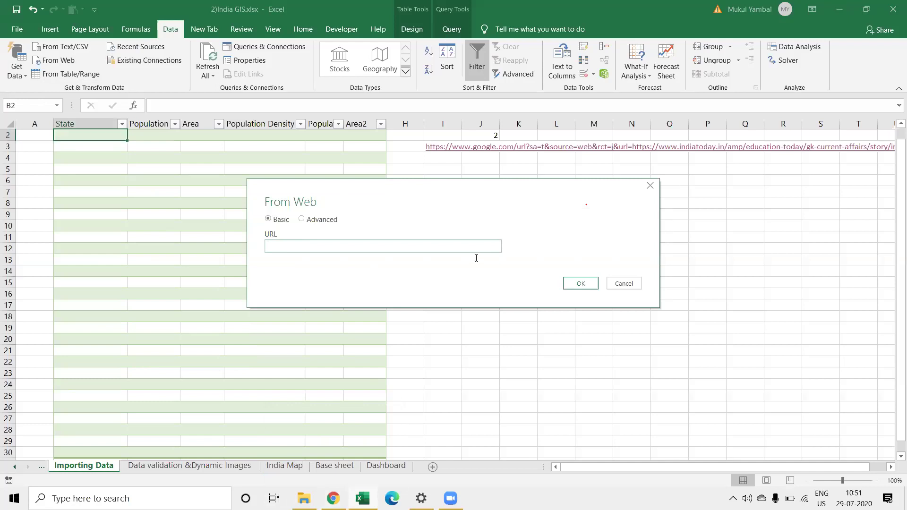
Step: Submit the India Today states-population article URL in From Web to list its tables in the Navigator
key(ctrl+v)
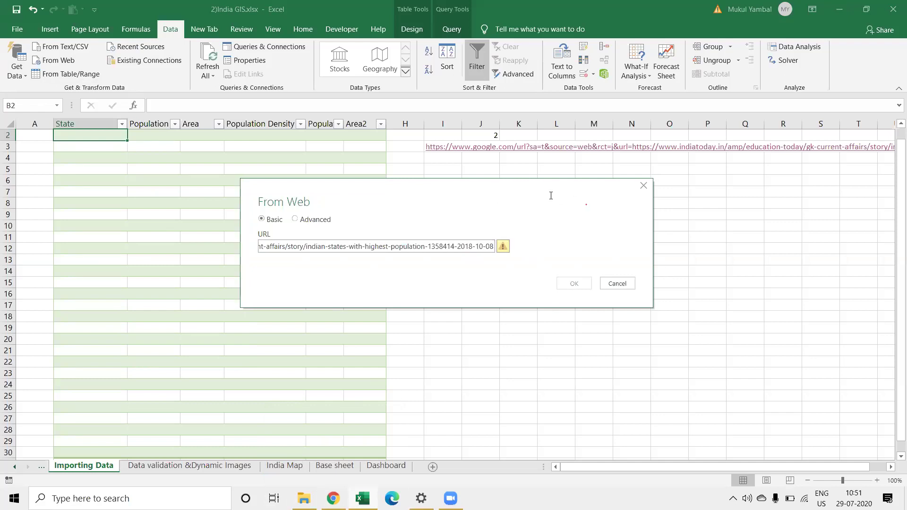
drag(552, 196, 494, 189)
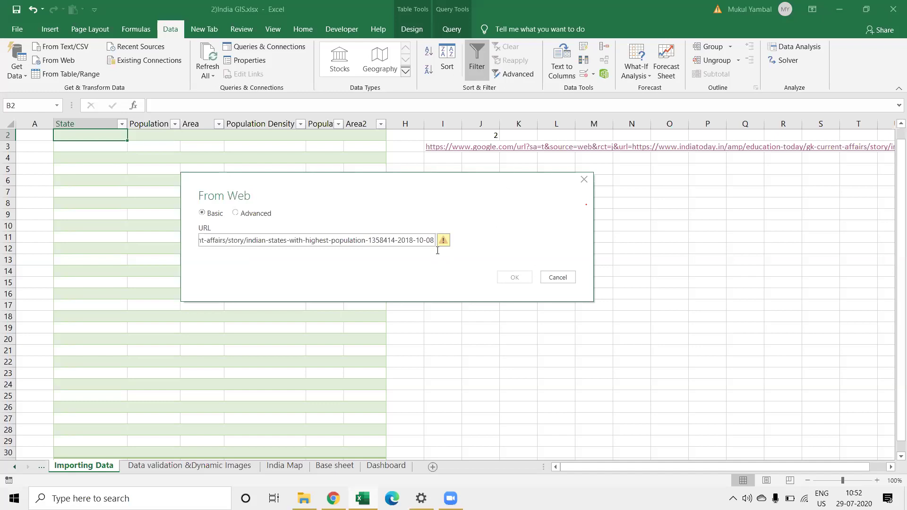
mouse_move(502, 245)
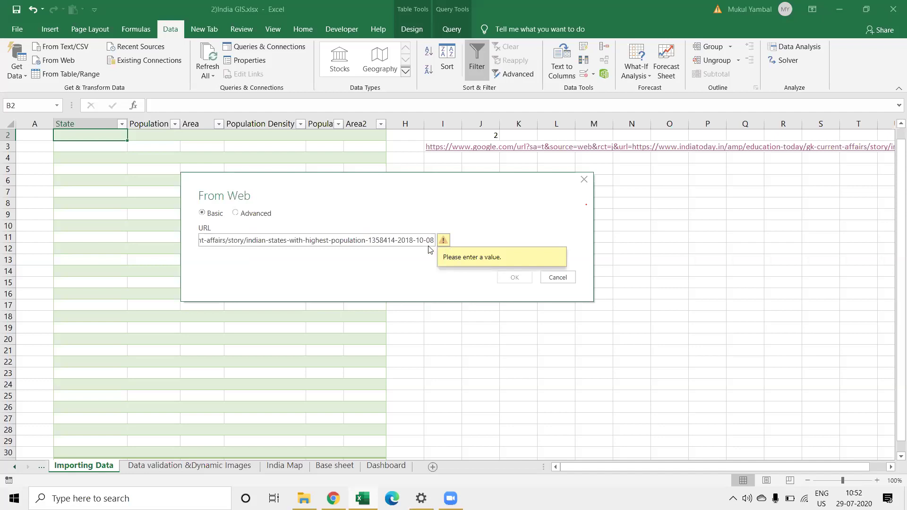
double_click(420, 241)
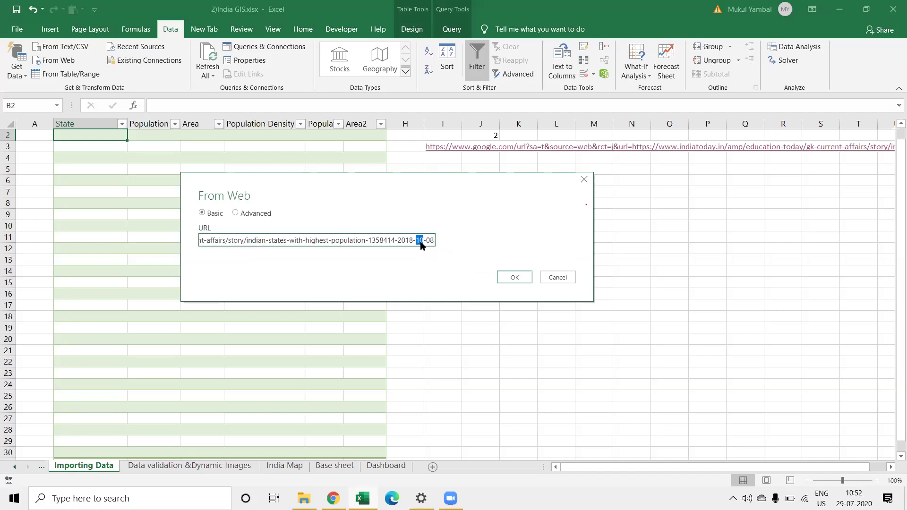
click(513, 278)
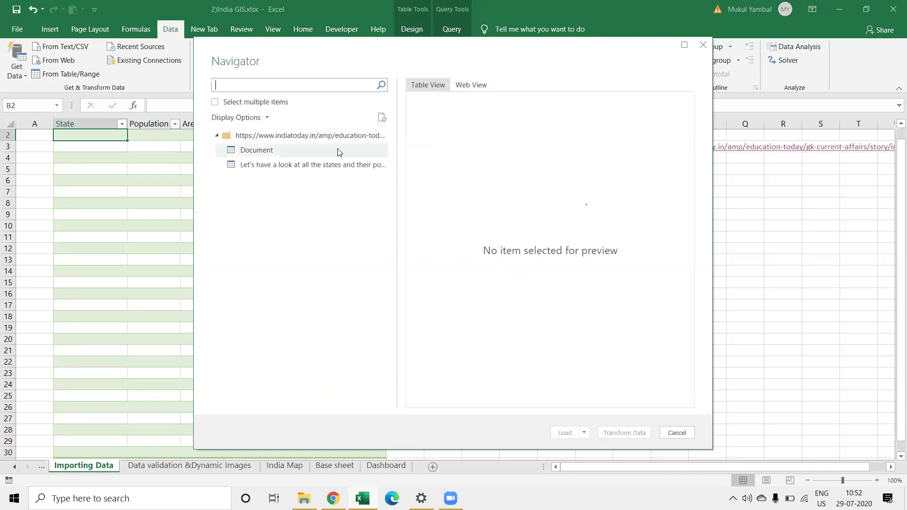
Step: Preview the page entries and open the 'Let's have a look at all the states…' table in Power Query
click(362, 136)
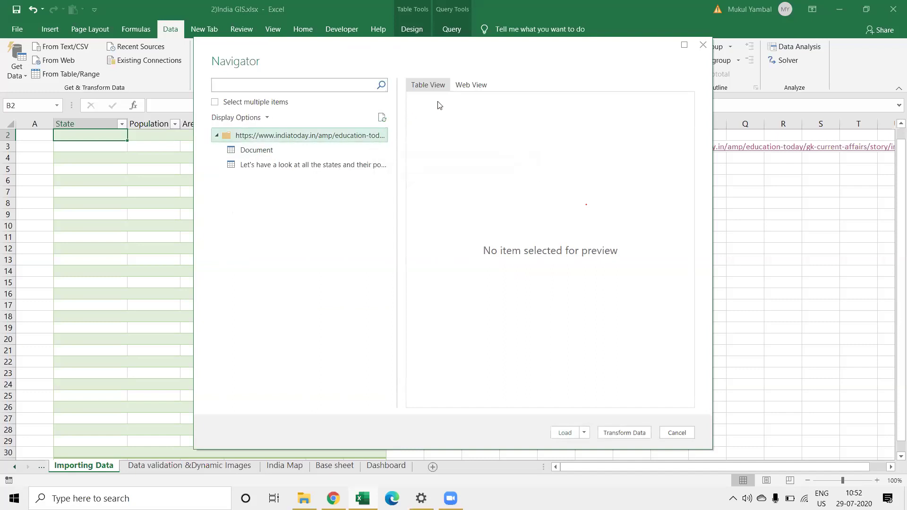
click(476, 85)
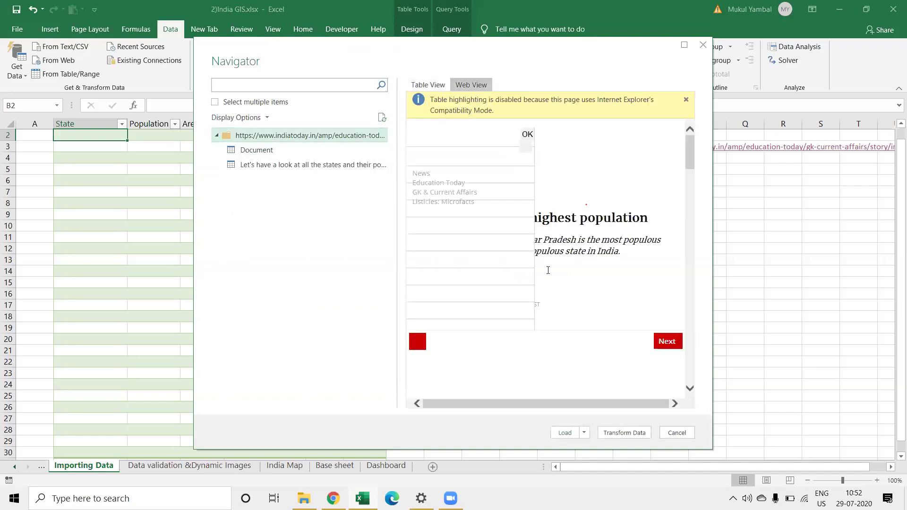
scroll(548, 270, down, 3)
scroll(548, 270, down, 3)
scroll(548, 270, down, 3)
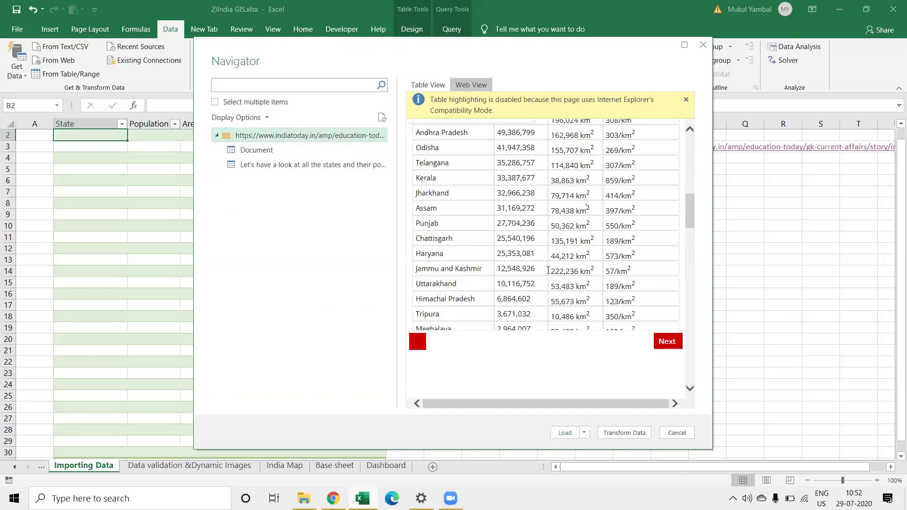
scroll(548, 270, up, 6)
click(316, 150)
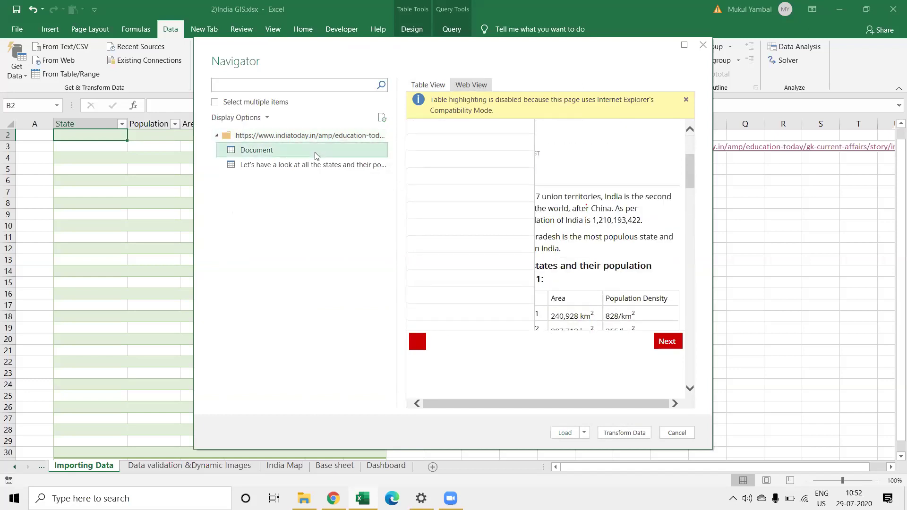
click(311, 166)
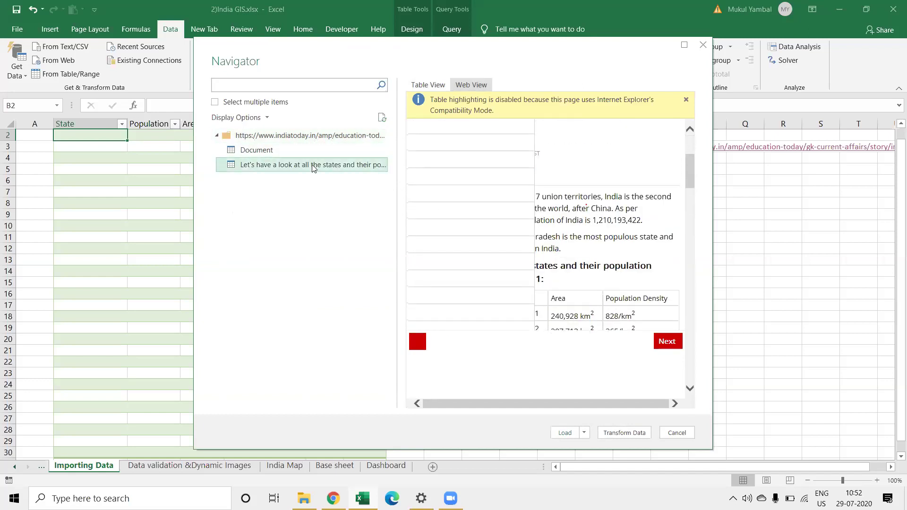
double_click(312, 165)
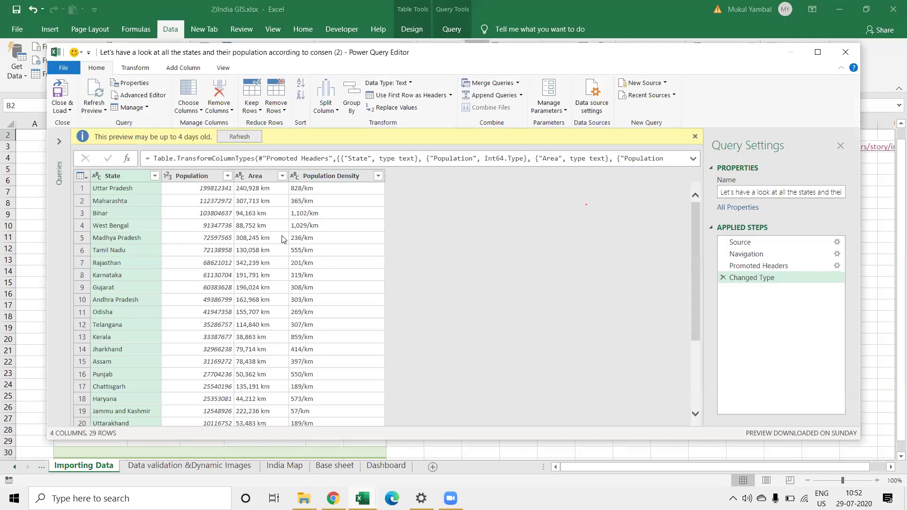
Step: Refresh the table preview and load the states table into a new Sheet2
scroll(282, 239, down, 1)
scroll(282, 239, down, 2)
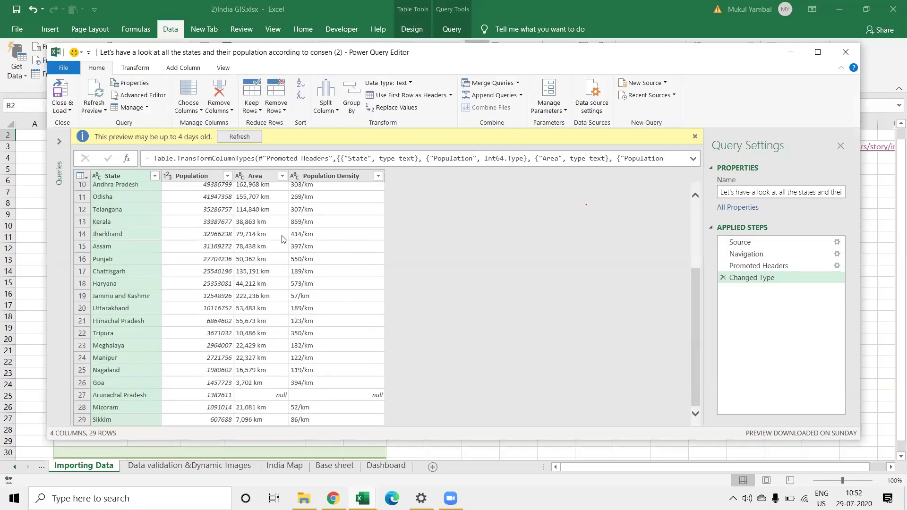
scroll(282, 239, up, 3)
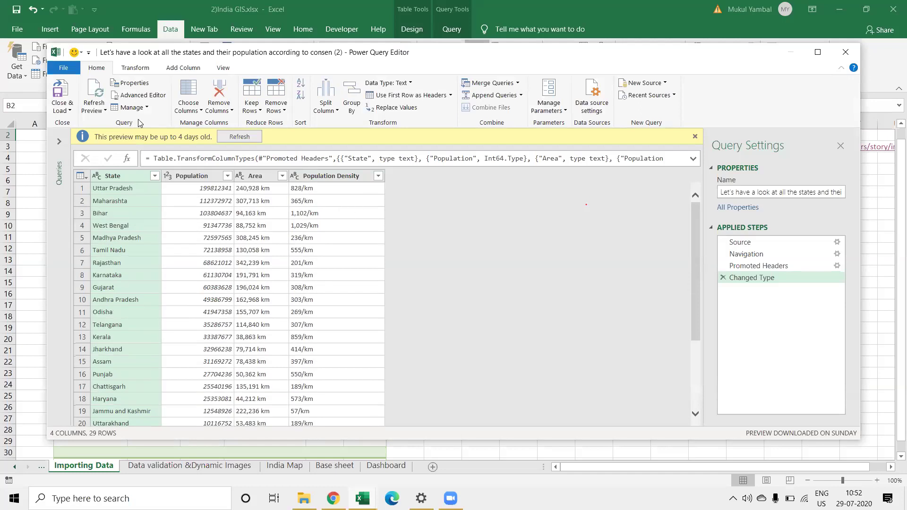
click(240, 136)
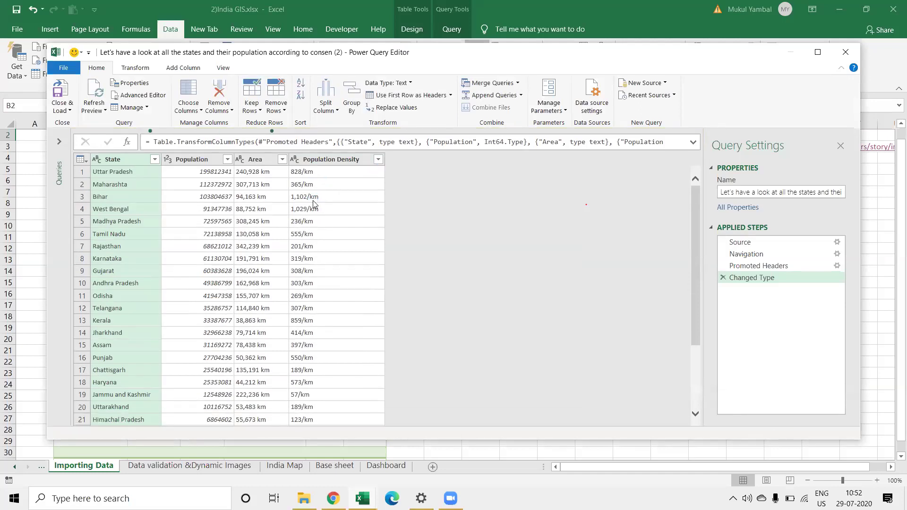
click(65, 91)
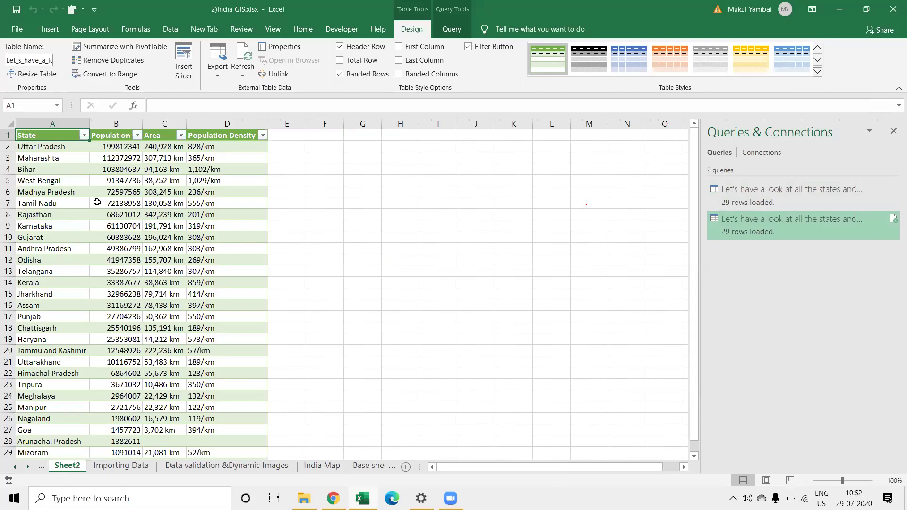
click(184, 226)
scroll(183, 226, down, 3)
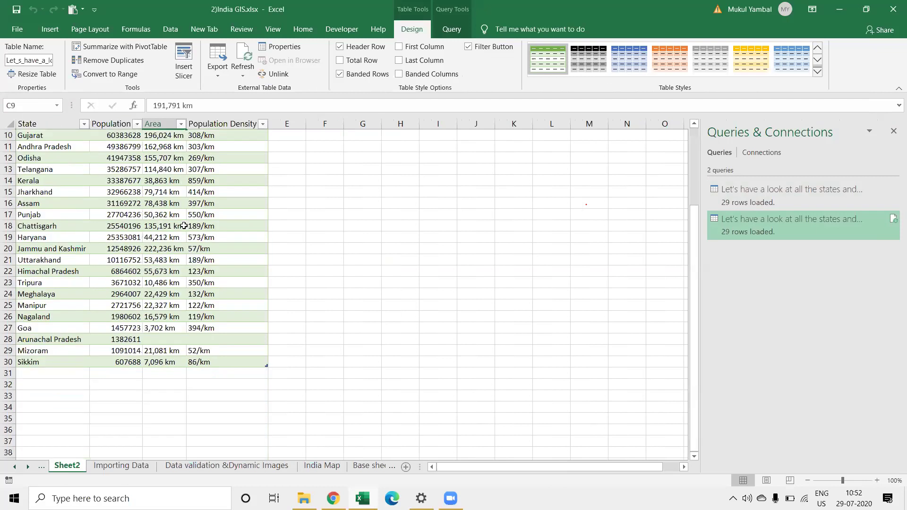
scroll(184, 226, up, 3)
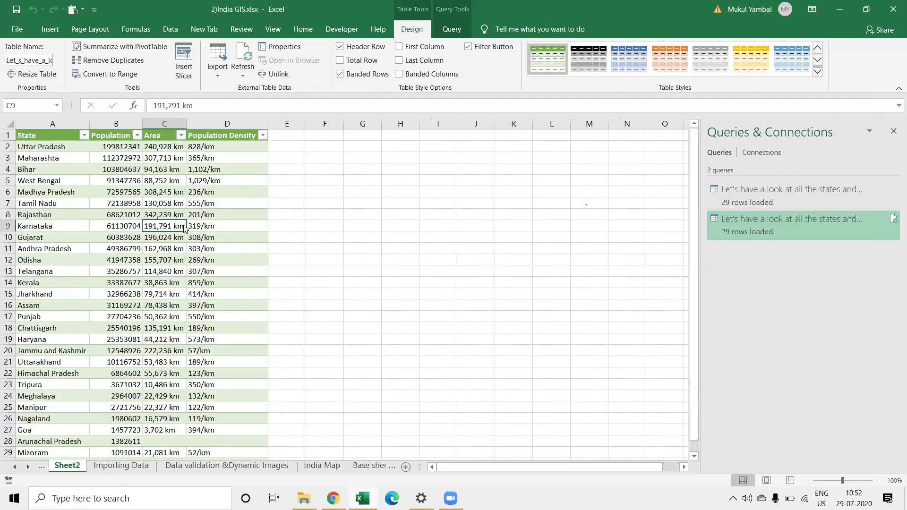
key(alt+Tab)
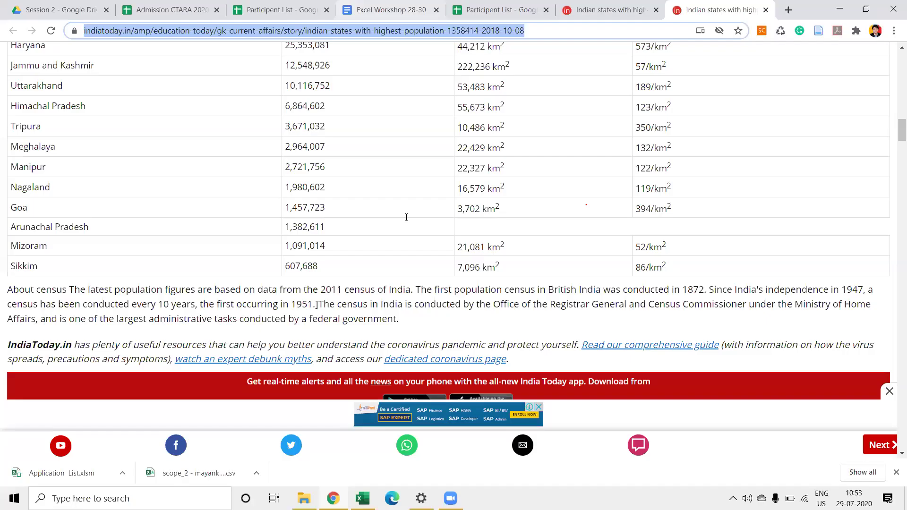
click(392, 10)
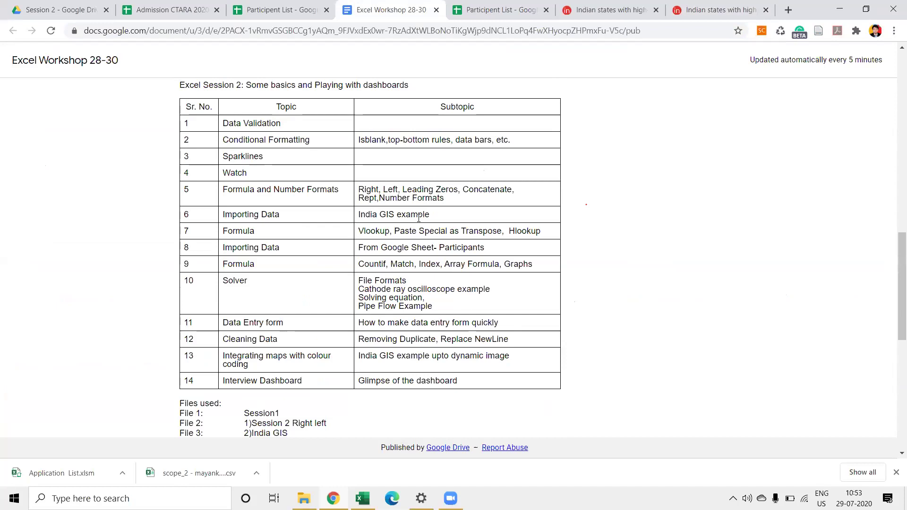
key(alt+Tab)
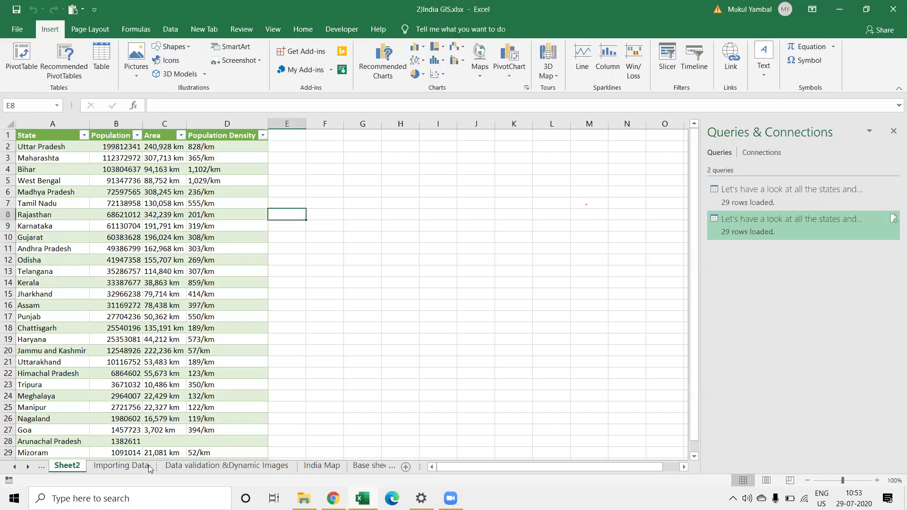
click(100, 467)
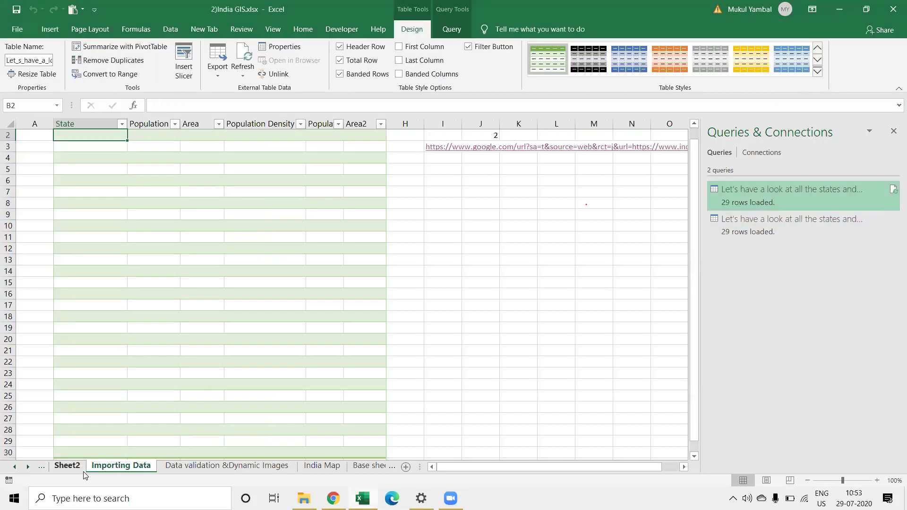
click(83, 472)
click(418, 190)
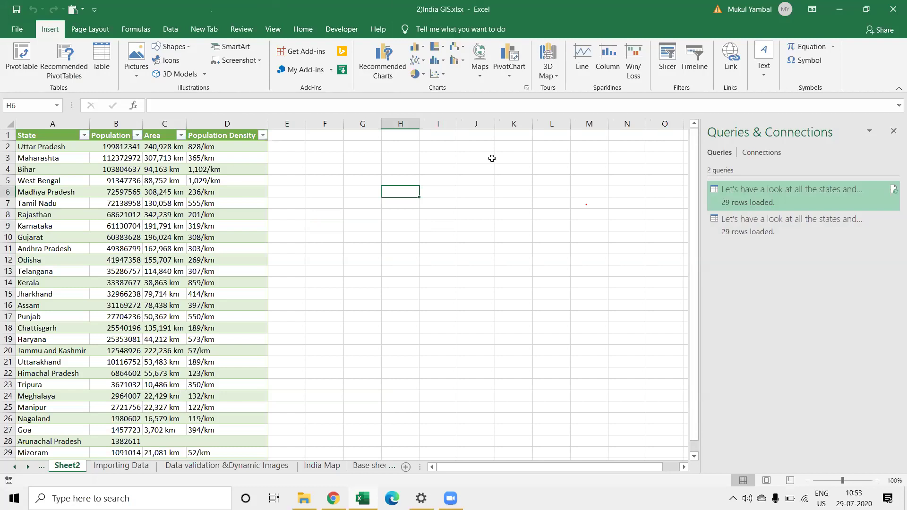
click(449, 156)
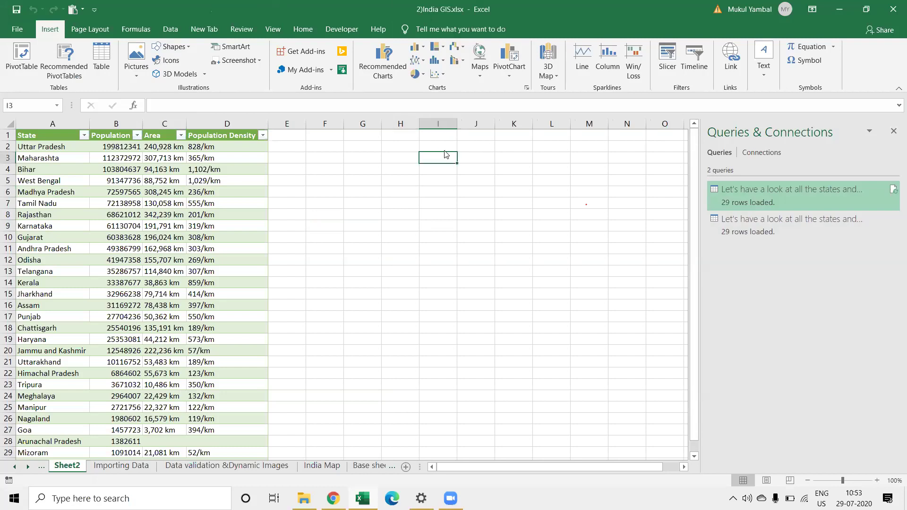
click(171, 29)
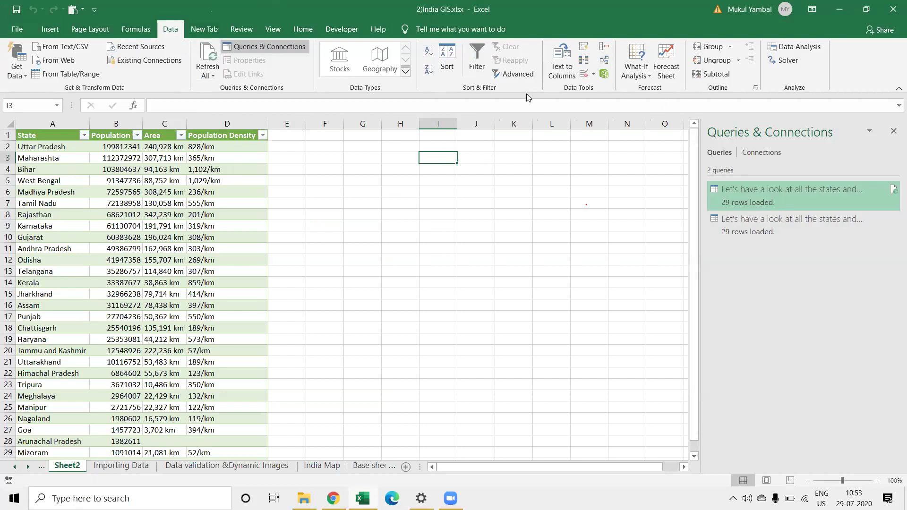
Step: Give cell I3 a List data validation with source =$A$2:$A$30
click(593, 76)
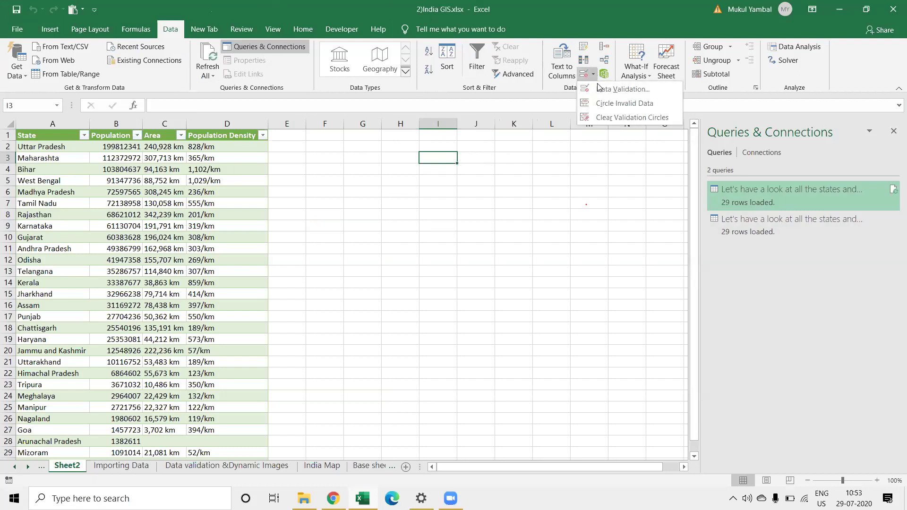
click(602, 90)
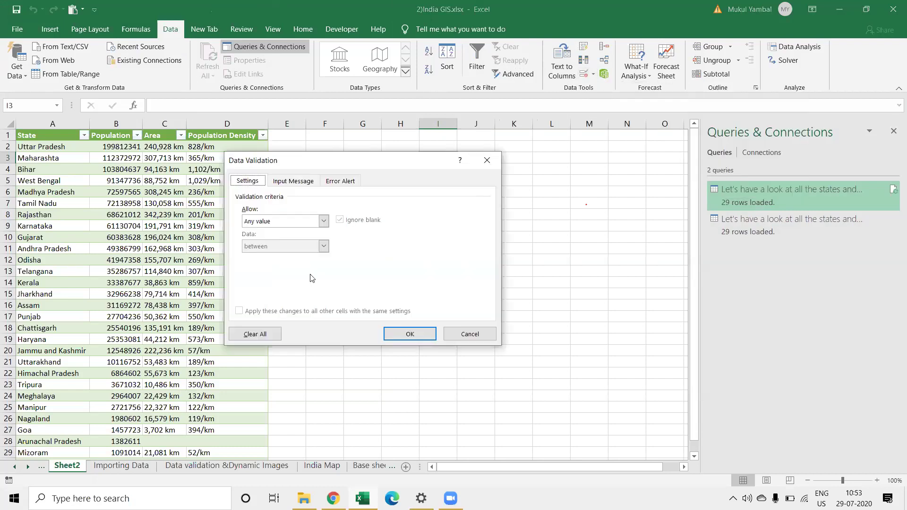
click(323, 221)
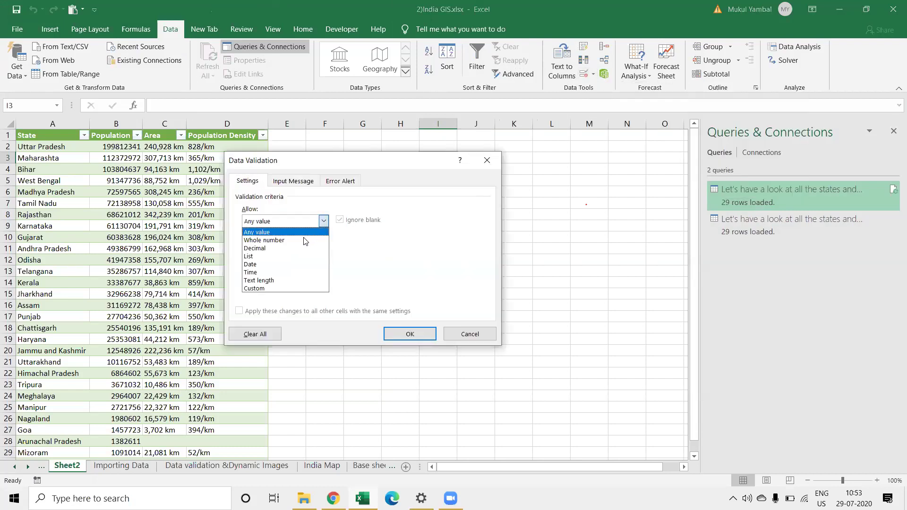
click(272, 256)
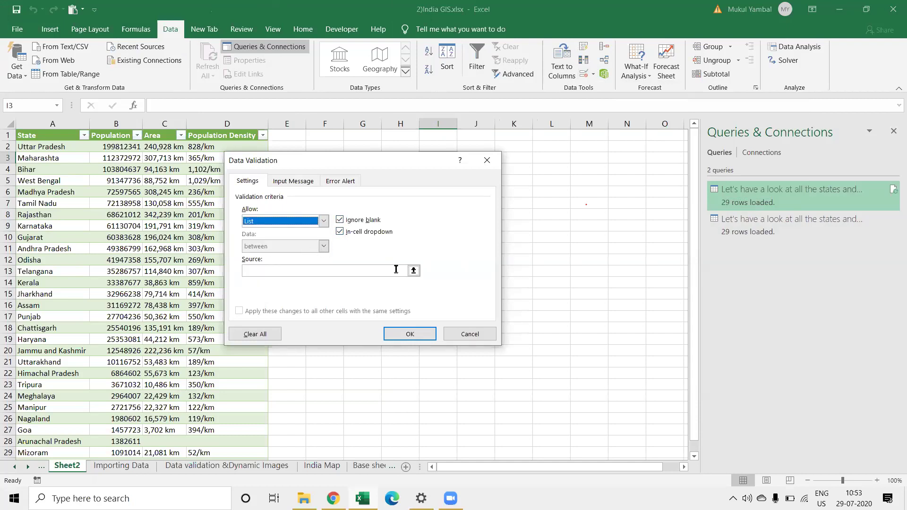
click(413, 270)
drag(203, 146, 27, 147)
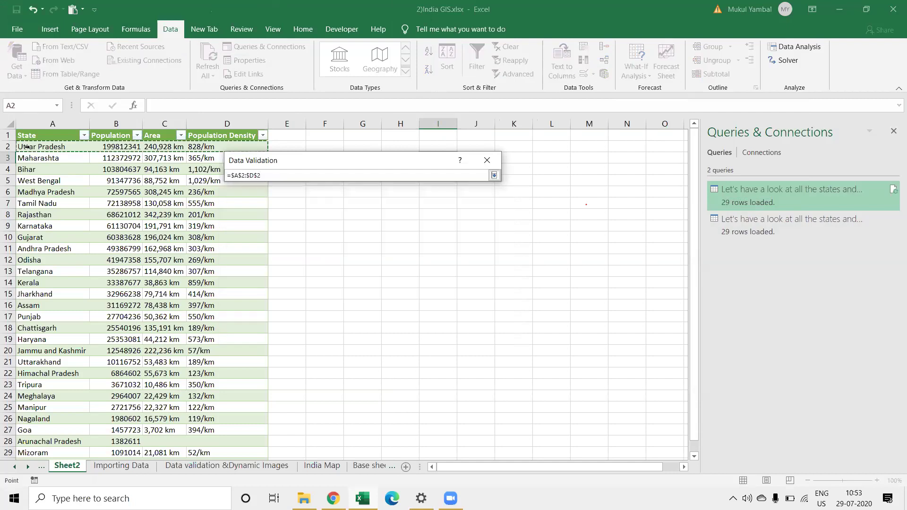
click(36, 149)
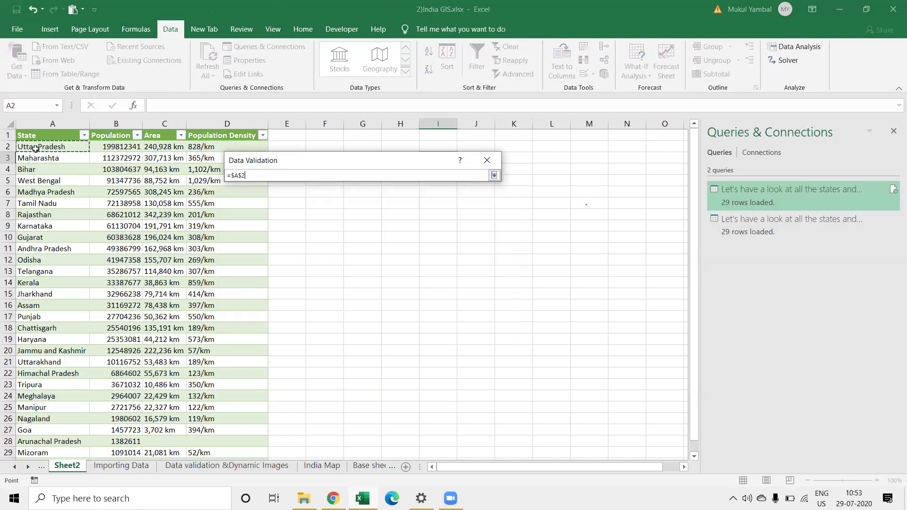
key(ctrl+shift+Down)
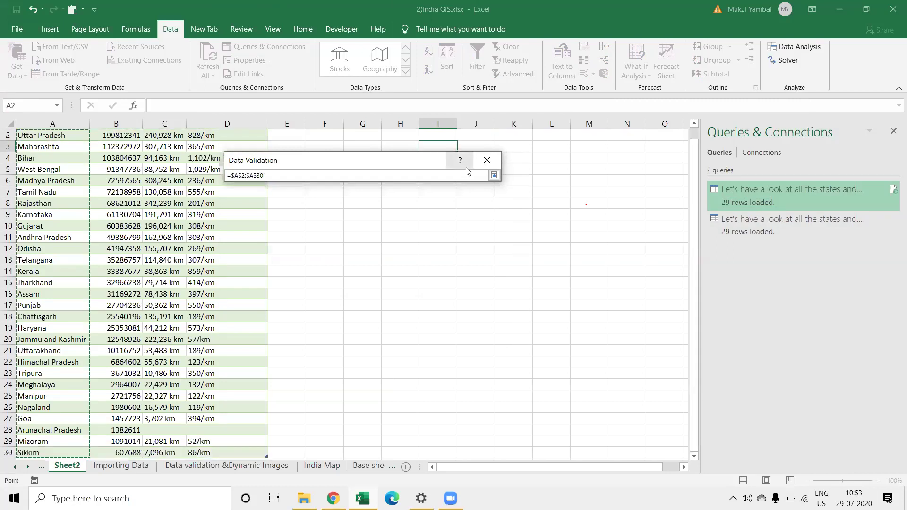
click(493, 175)
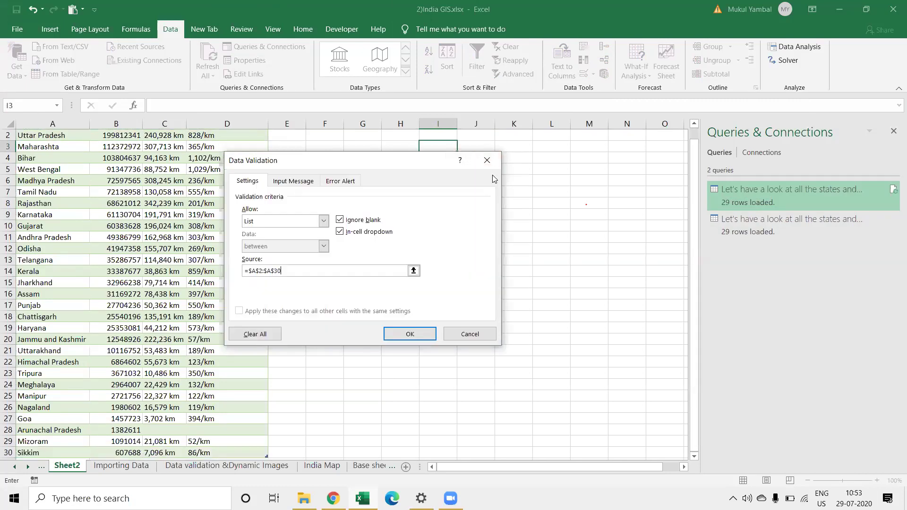
click(396, 334)
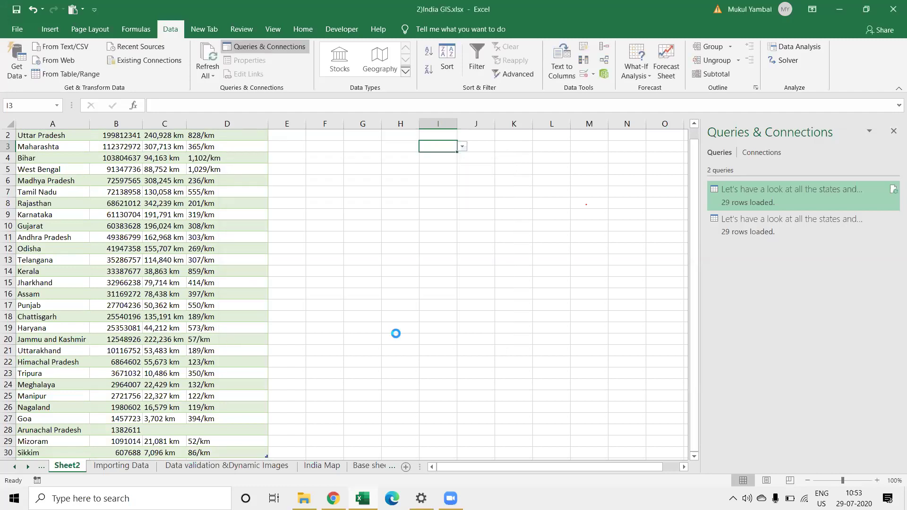
Step: Pick Karnataka, then Andhra Pradesh, from I3's state dropdown
ctrl+scroll(396, 333, up, 1)
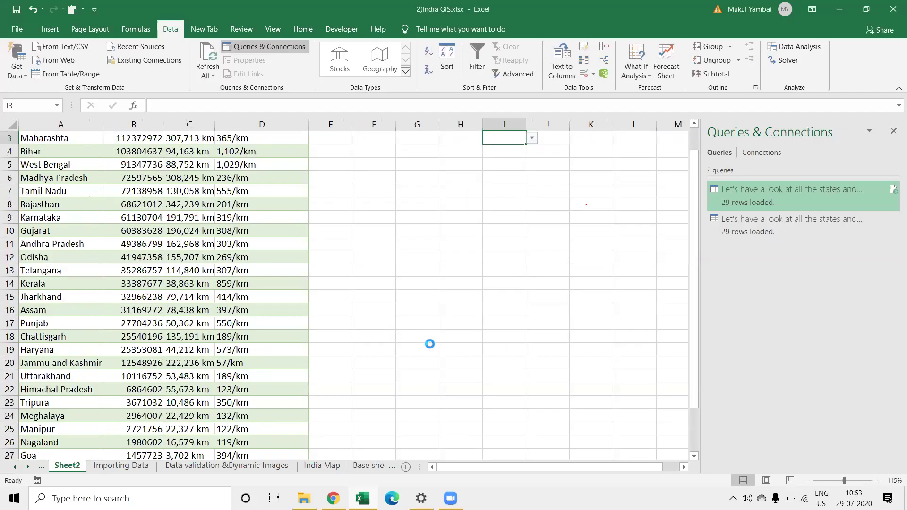
ctrl+scroll(430, 344, up, 2)
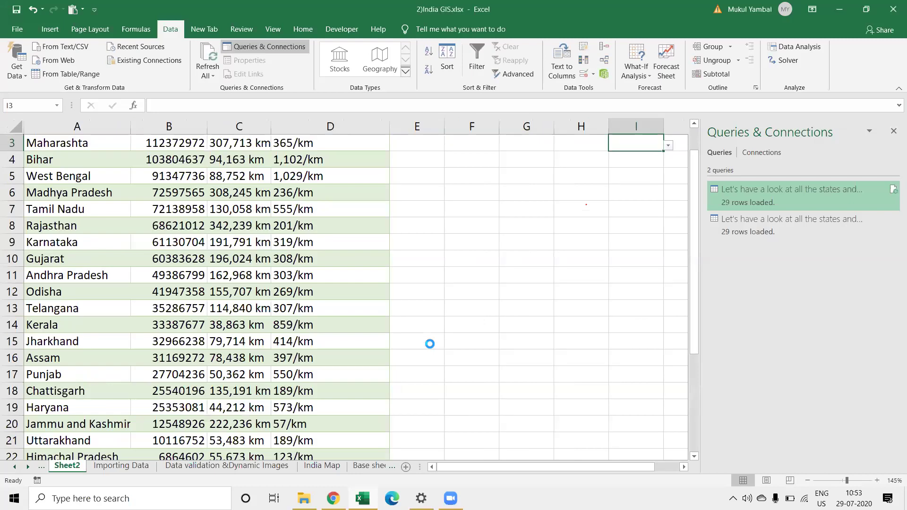
scroll(480, 164, right, 1)
scroll(491, 126, right, 1)
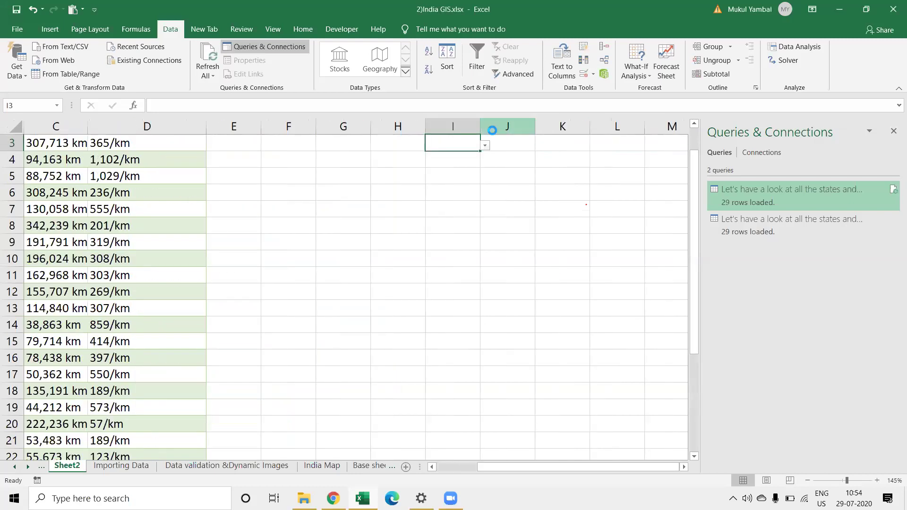
key(alt+Down)
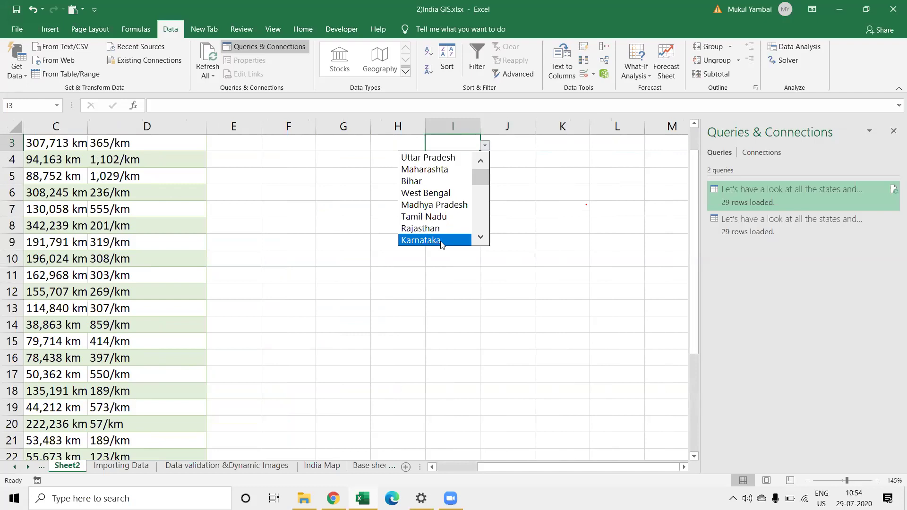
click(440, 241)
click(485, 145)
click(457, 182)
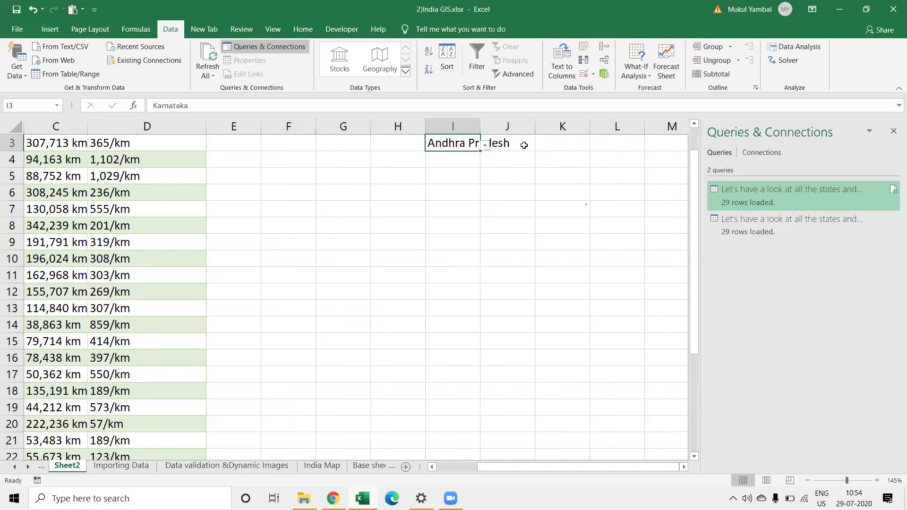
Step: Enter the heading Population in J2
key(Up)
key(Up)
click(523, 145)
key(Down)
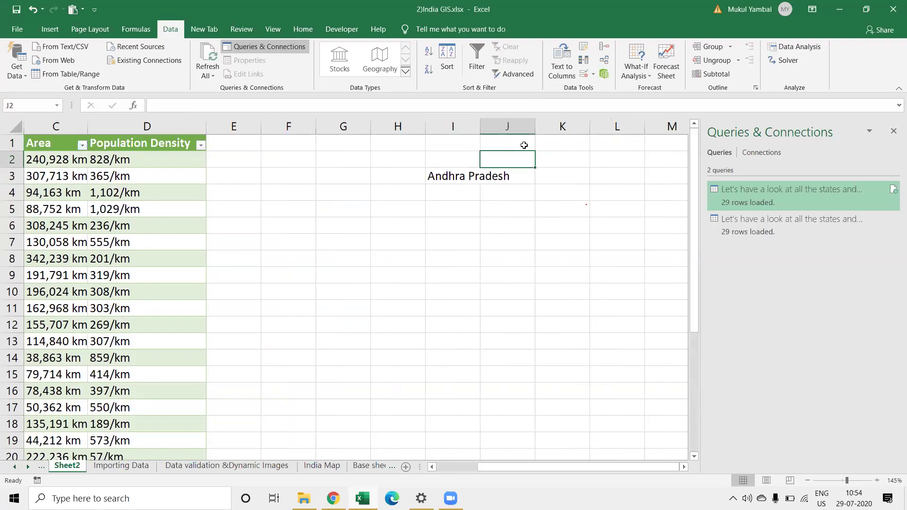
text(Population)
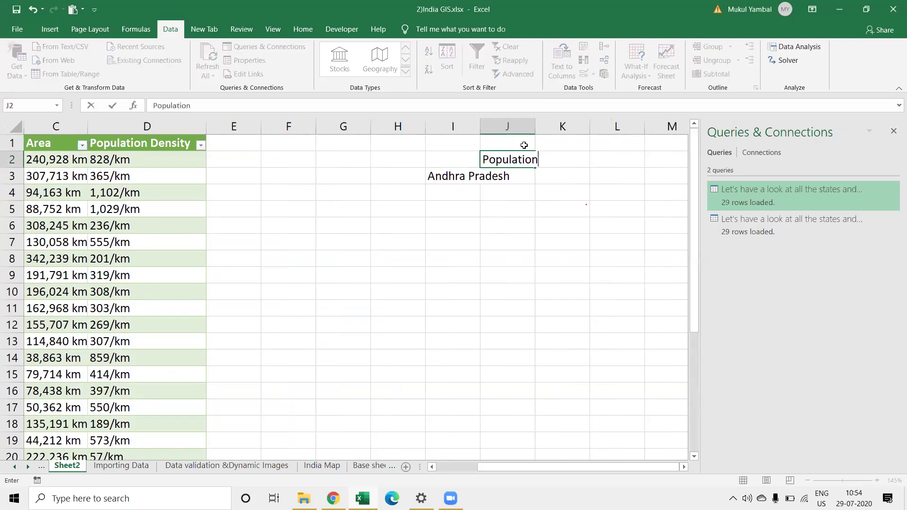
key(Return)
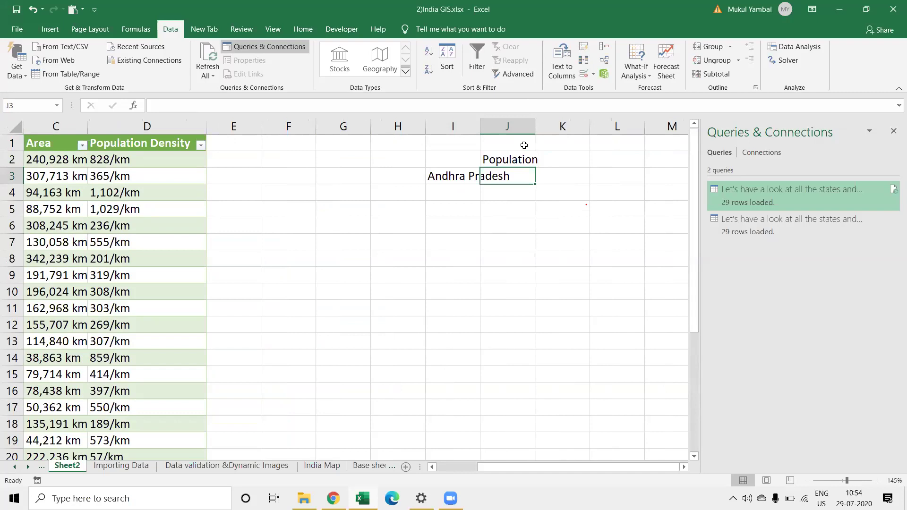
Step: Choose Telangana, then Chattisgarh, in I3's state dropdown
click(475, 174)
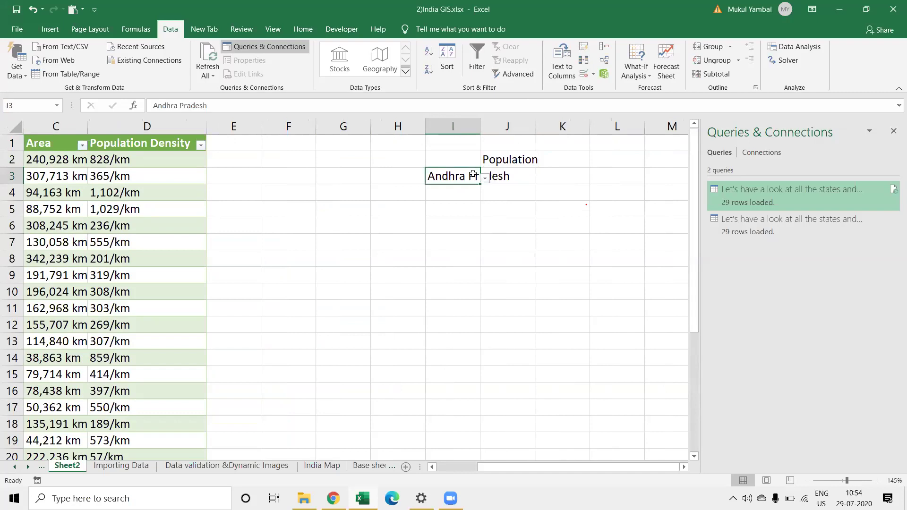
click(485, 177)
click(469, 214)
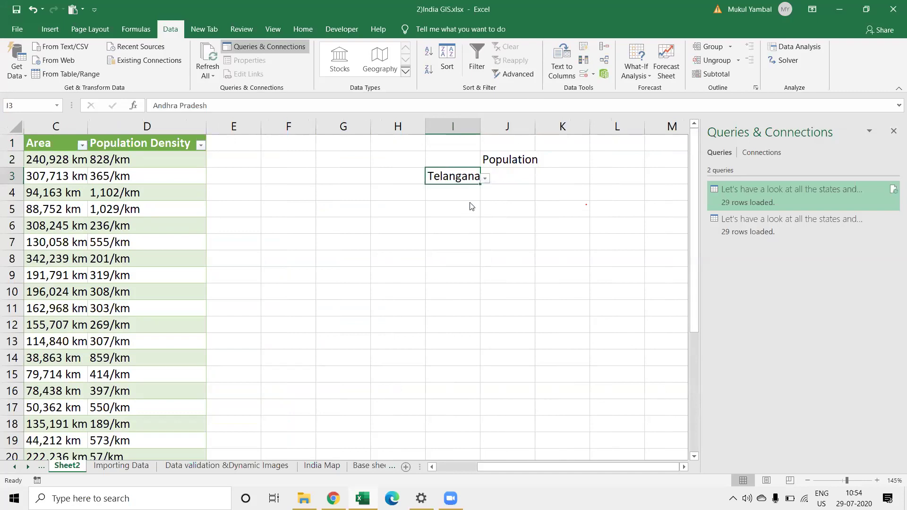
click(485, 177)
click(448, 239)
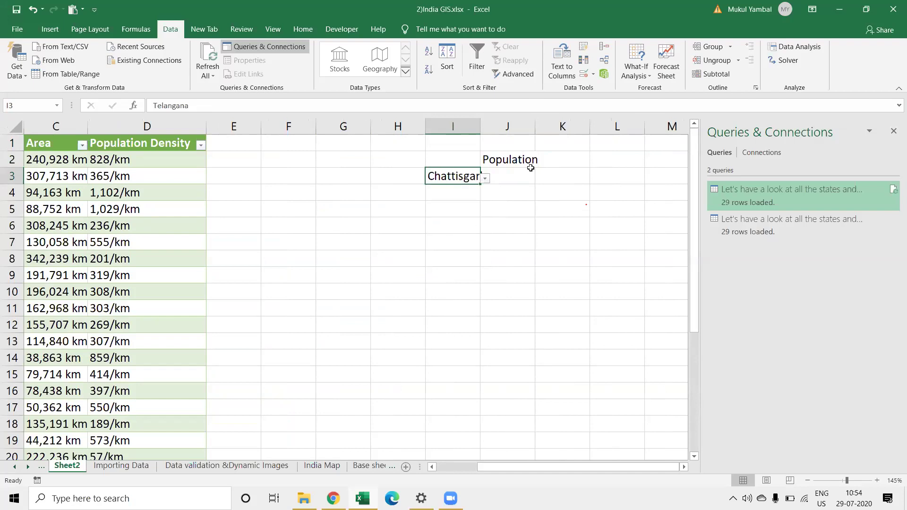
Step: Start a VLOOKUP in J3 with I3 as the lookup value
click(518, 177)
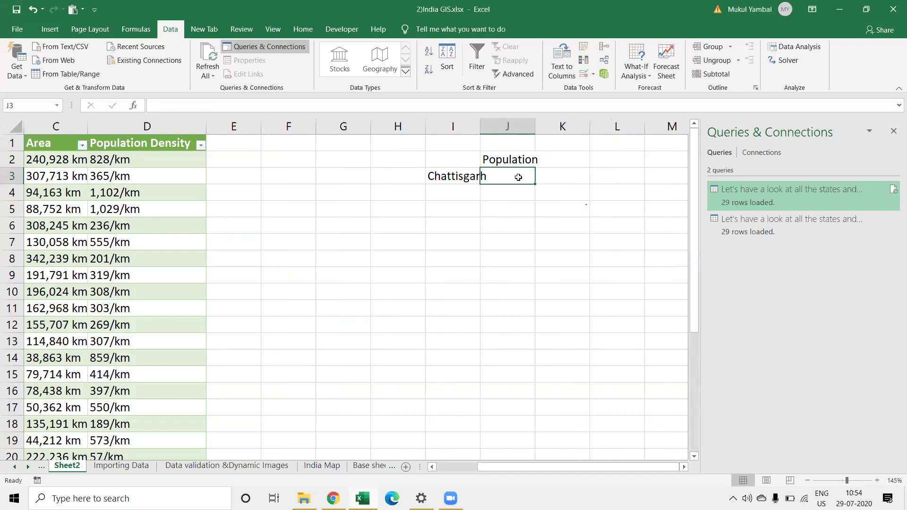
text(=vl)
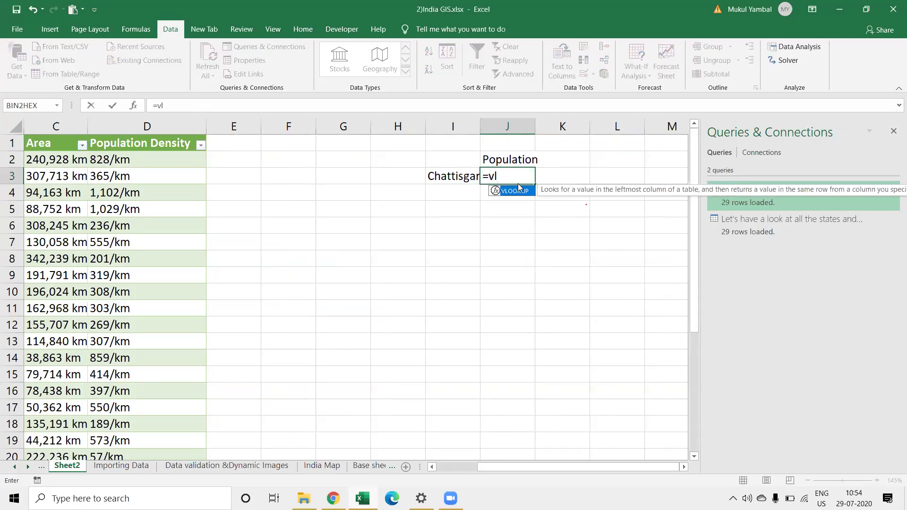
double_click(515, 193)
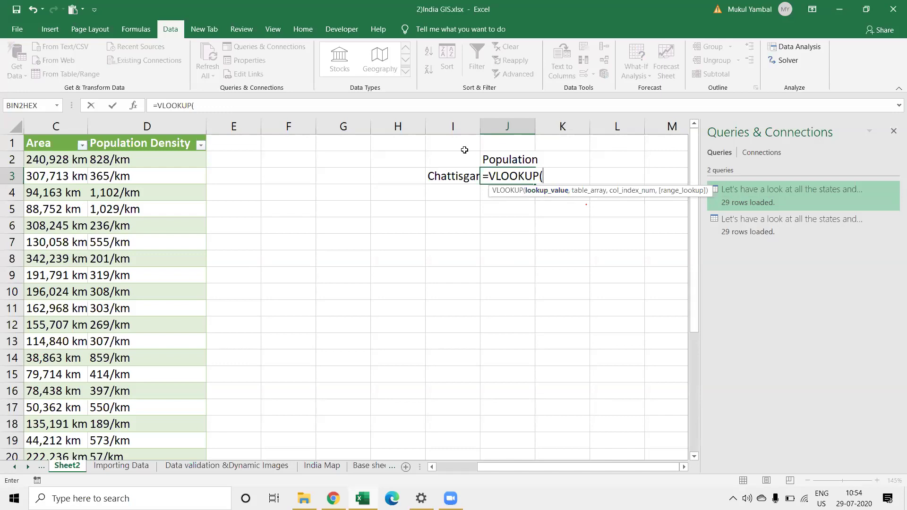
click(459, 177)
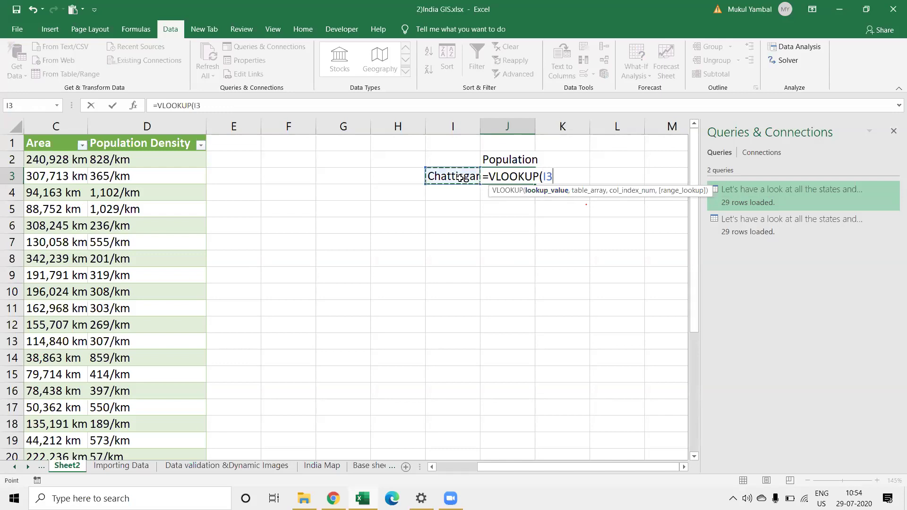
text(,)
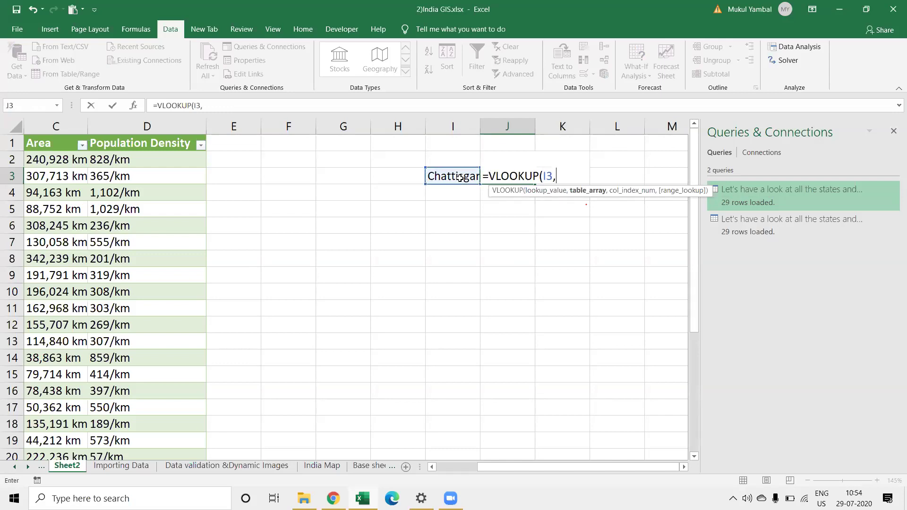
Step: Finish the VLOOKUP with the whole states table range, column 1 and match type 1
click(107, 163)
key(Left)
key(Left)
key(Left)
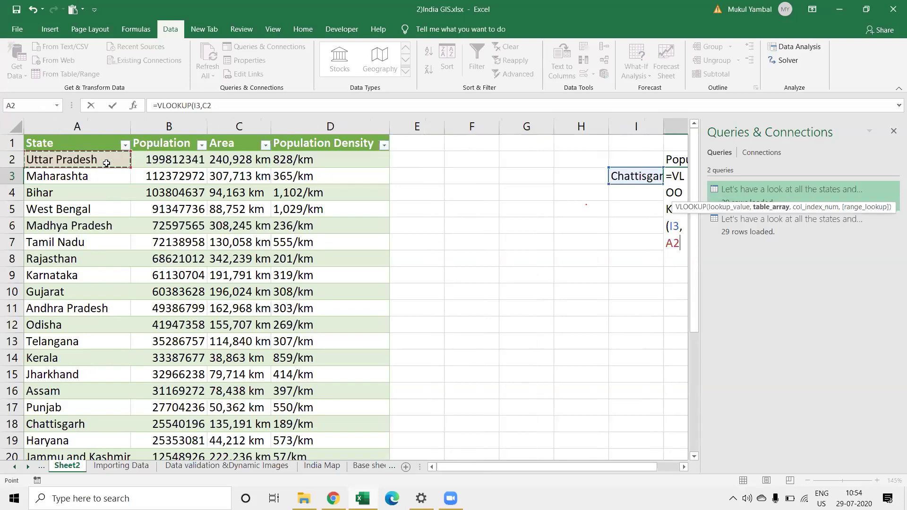
key(shift+Right)
key(shift+Right)
key(shift+Right)
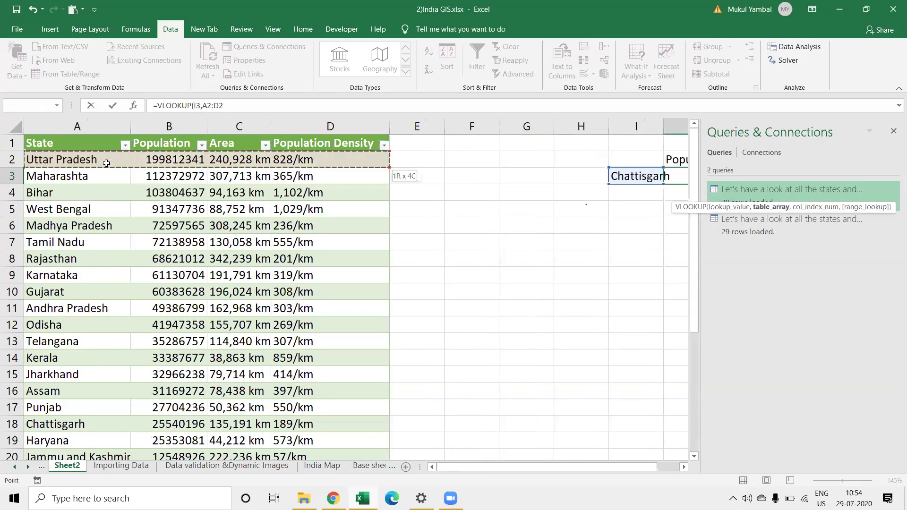
key(ctrl+shift+Down)
text(,)
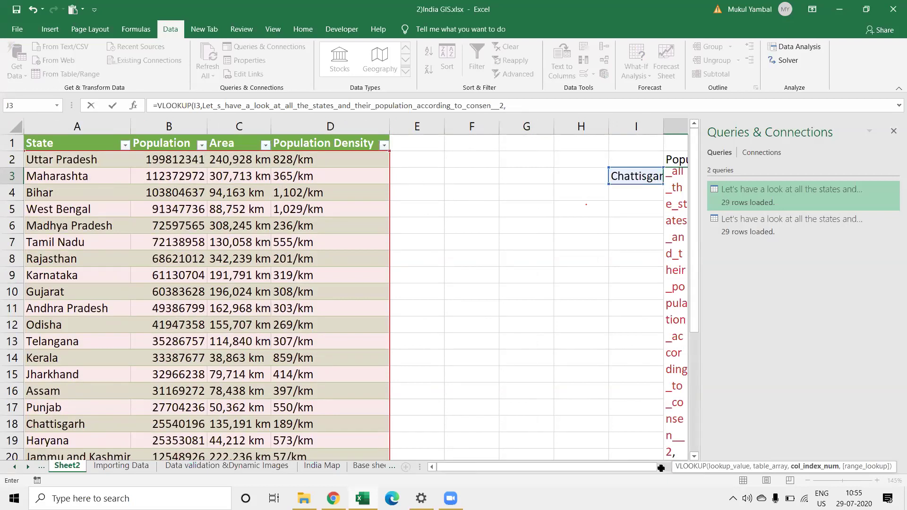
drag(661, 467, 514, 467)
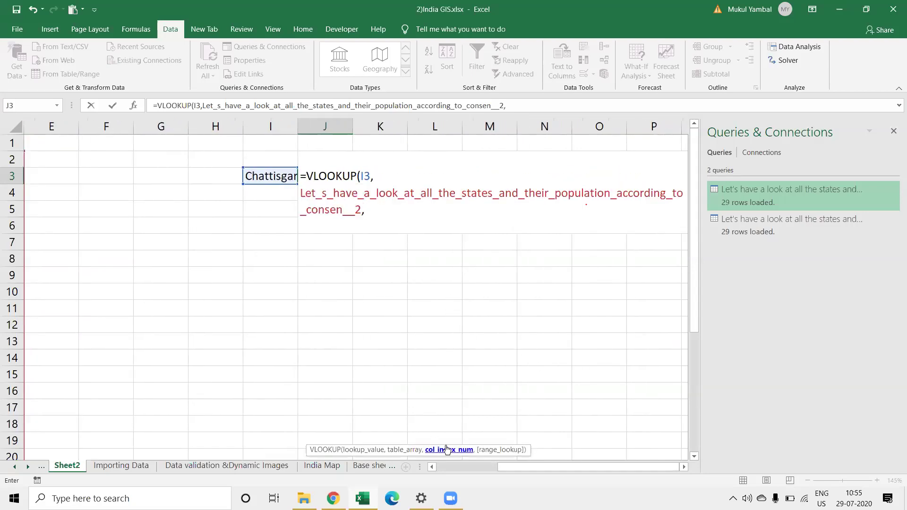
text(1,1)
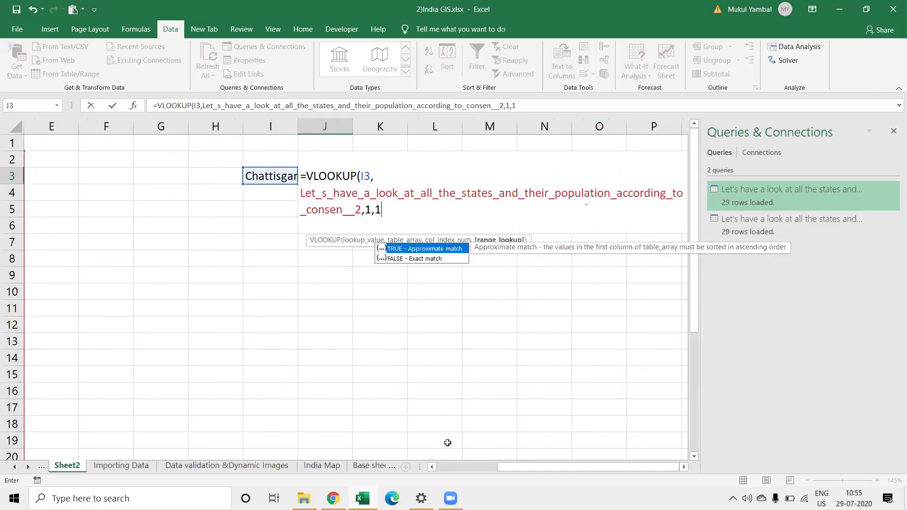
text())
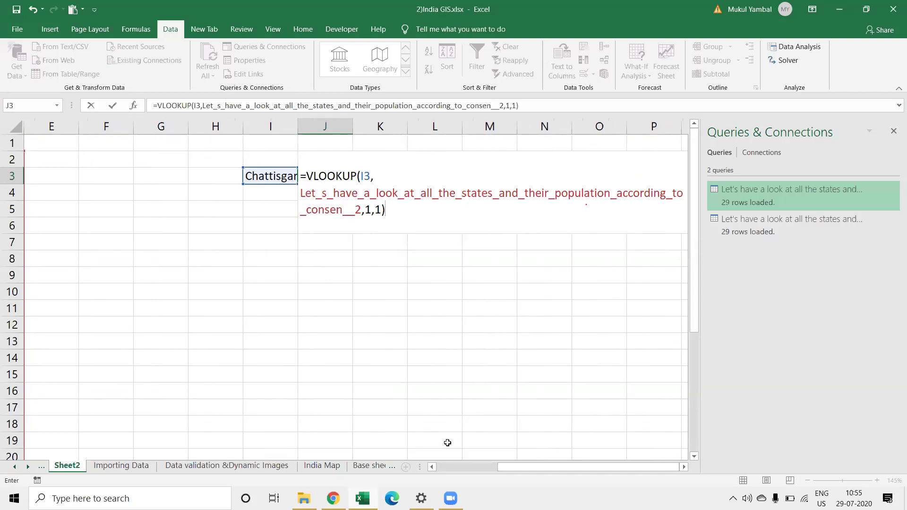
key(Return)
key(Up)
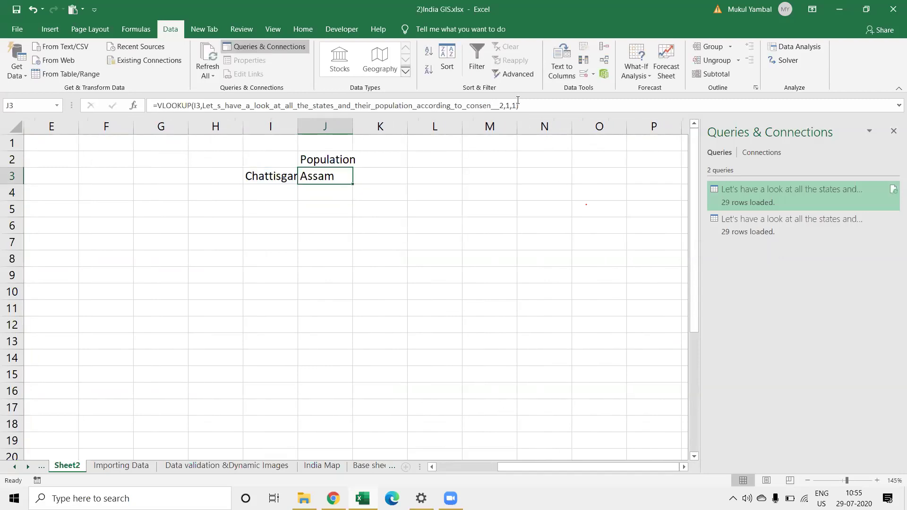
click(510, 105)
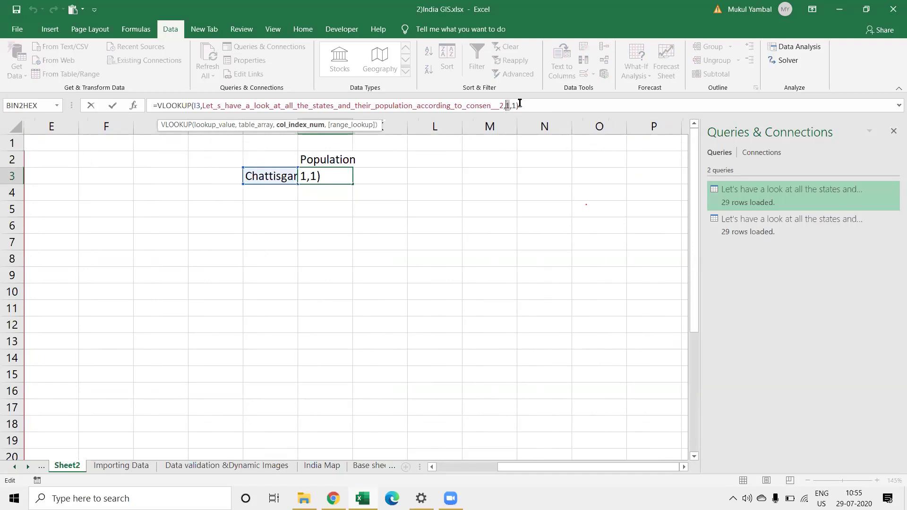
click(514, 105)
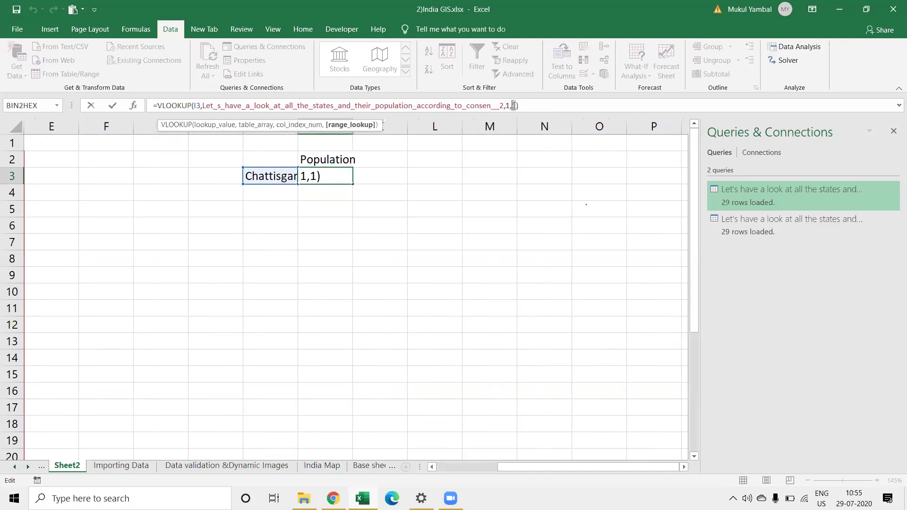
key(ctrl+Return)
click(239, 271)
key(ctrl+Up)
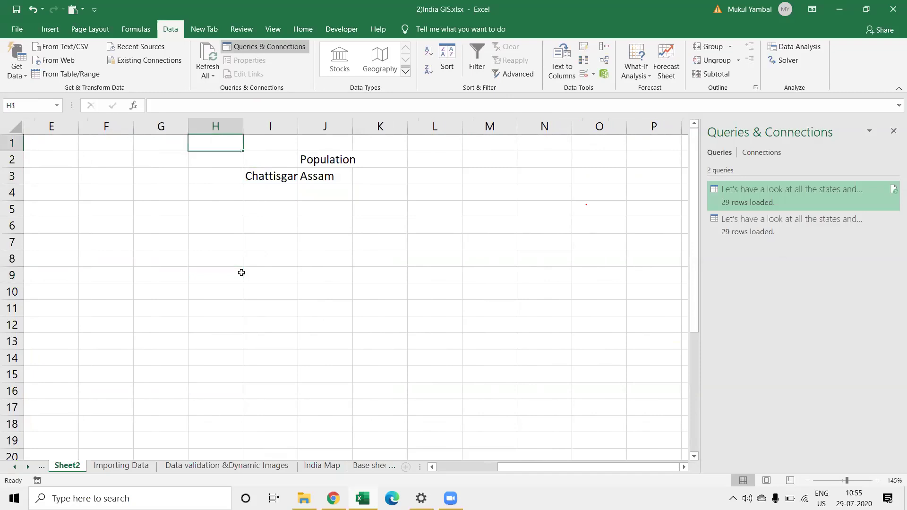
key(ctrl+Left)
key(ctrl+Left)
key(Down)
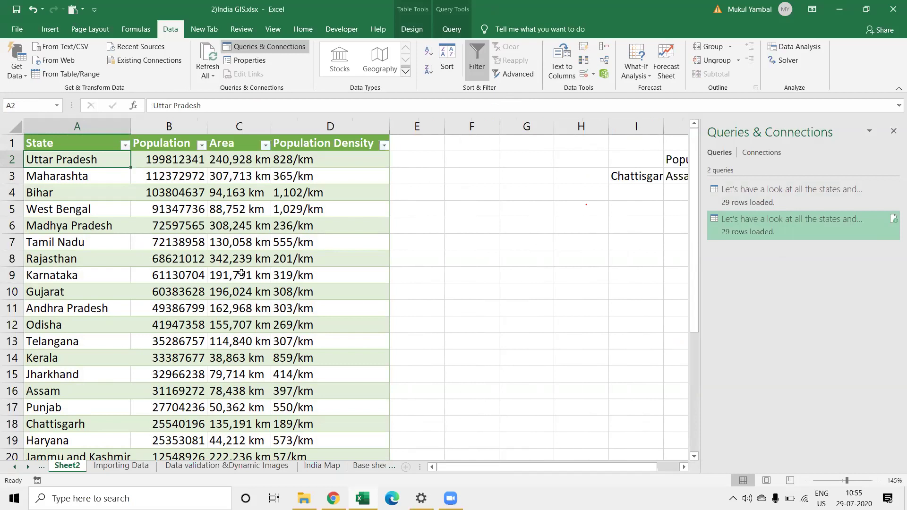
key(Down)
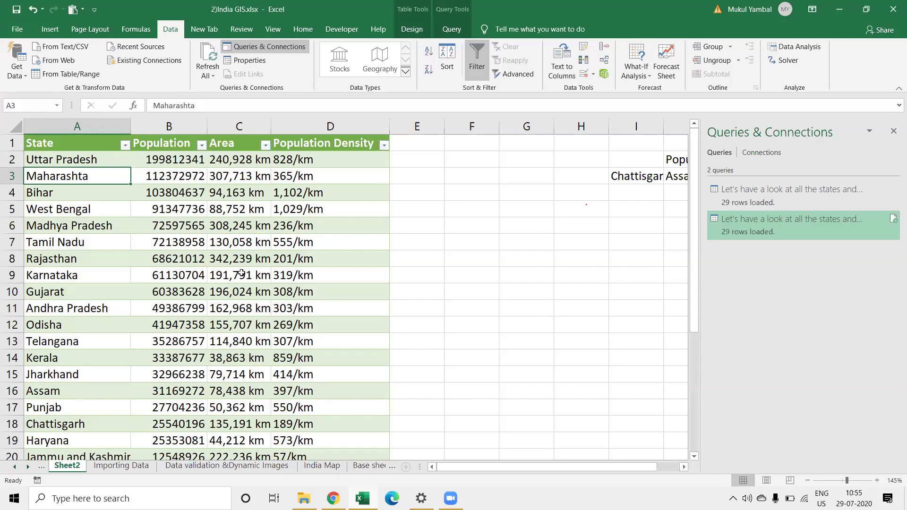
key(Up)
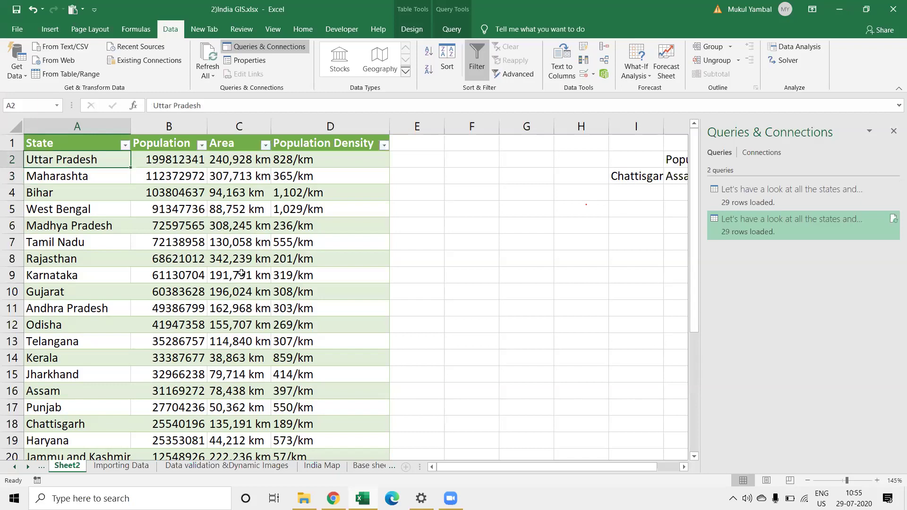
key(Down)
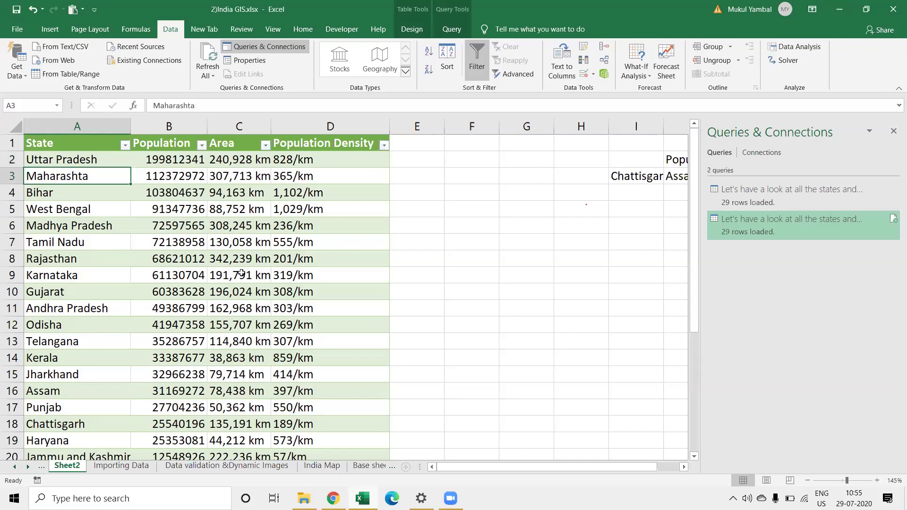
key(Up)
key(Right)
key(Left)
key(Right)
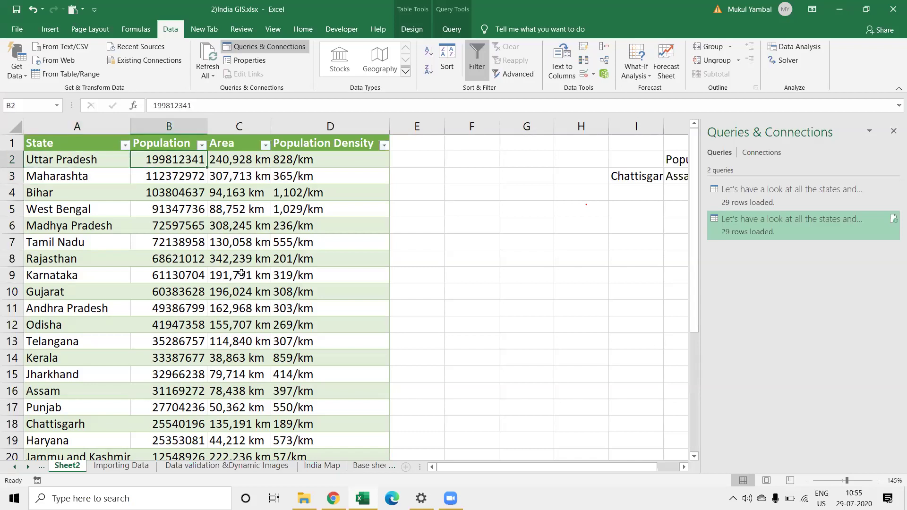
key(Left)
key(Right)
key(Down)
key(Down)
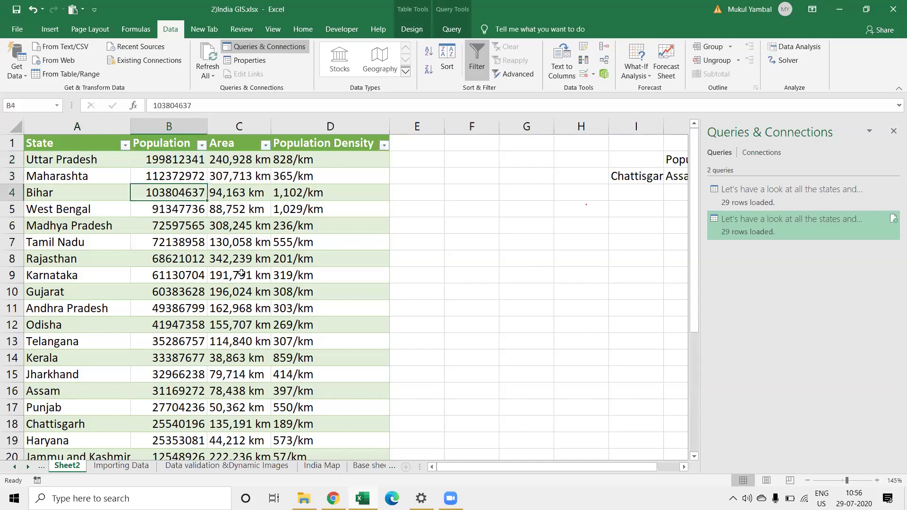
key(Down)
key(Right)
key(Left)
key(Up)
key(Left)
key(Up)
key(Up)
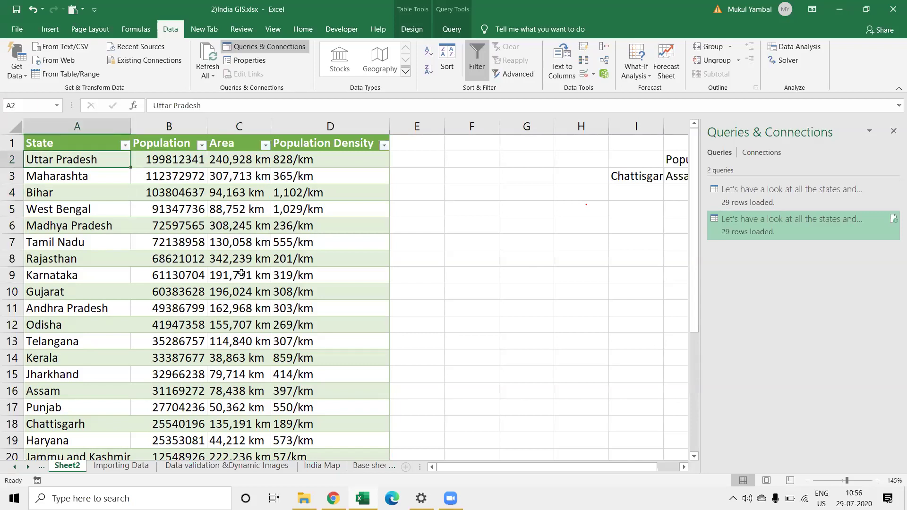
key(Down)
key(Down)
key(Down)
key(Right)
key(Right)
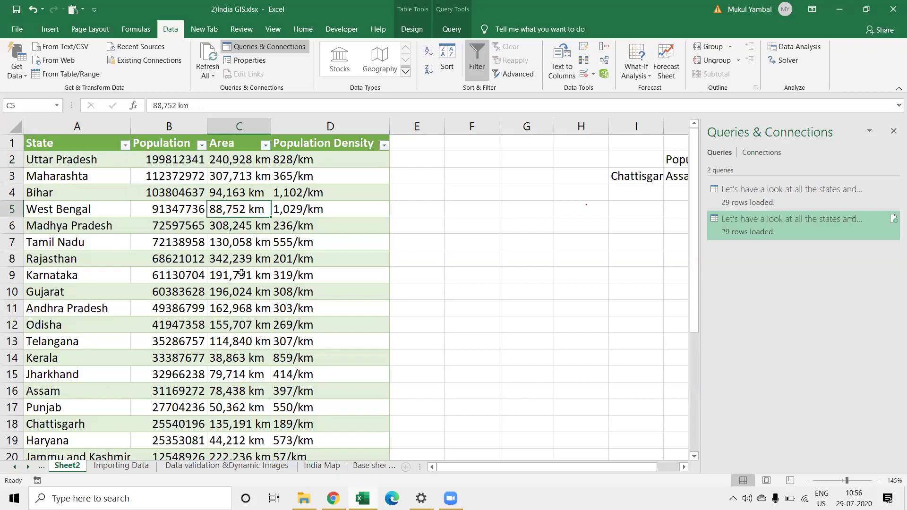
key(Up)
key(Up)
key(Down)
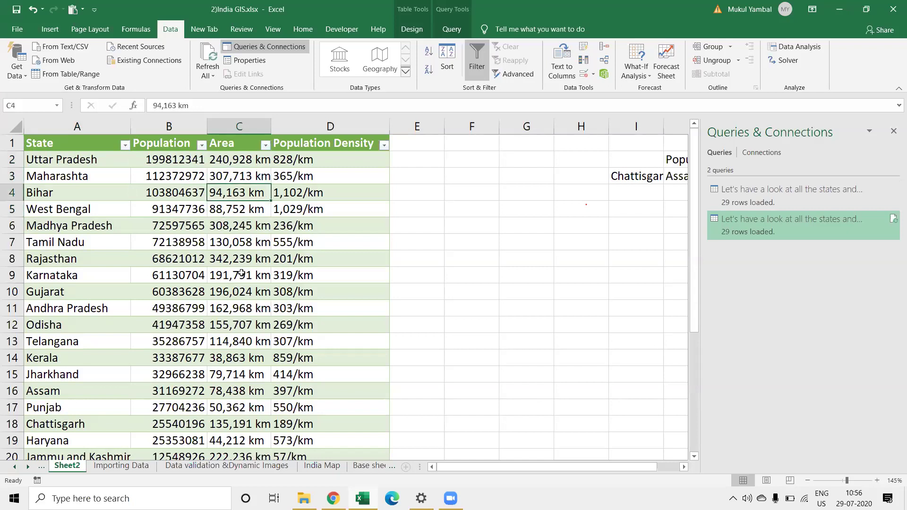
key(Left)
key(Left)
key(Up)
key(Down)
key(Down)
key(Right)
key(Right)
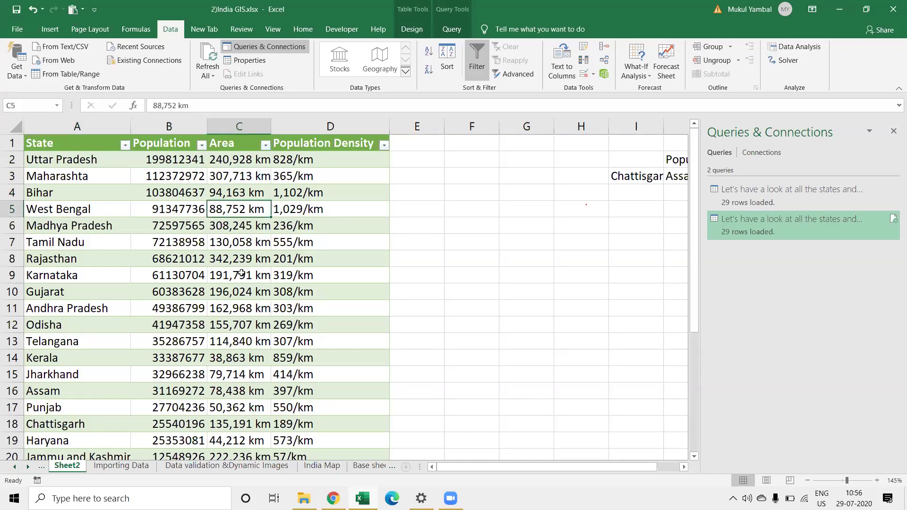
key(Up)
key(Up)
key(Up)
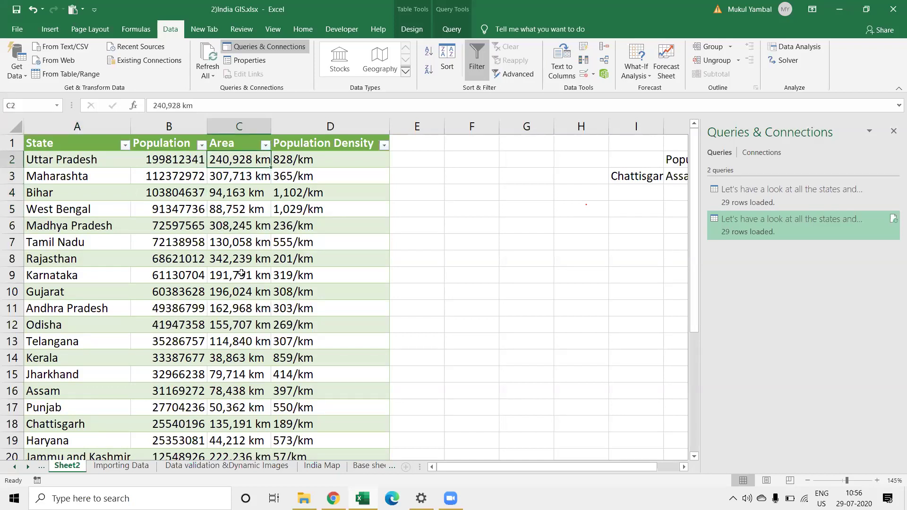
key(Left)
key(Left)
key(Right)
key(Right)
key(Down)
key(Down)
key(Down)
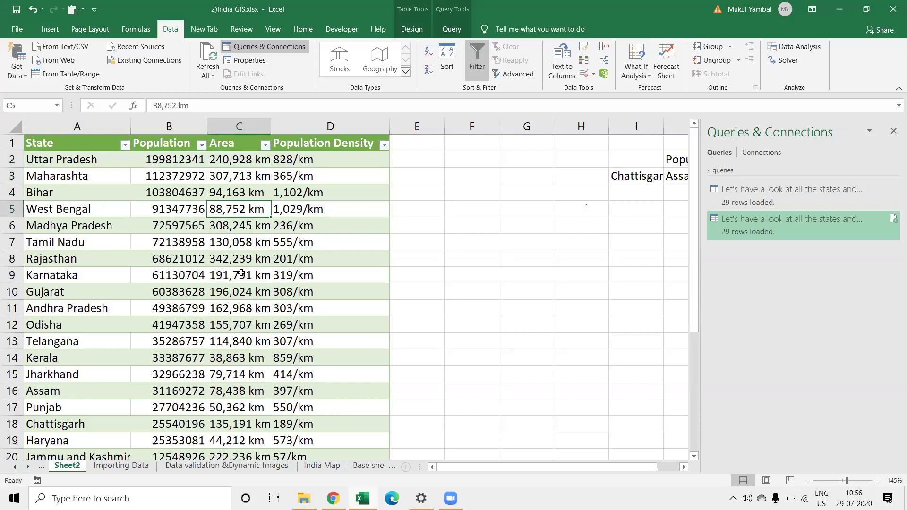
key(Right)
key(Right)
key(Right)
key(Right)
key(Right)
key(Right)
key(Right)
key(Right)
key(Up)
key(Up)
key(Left)
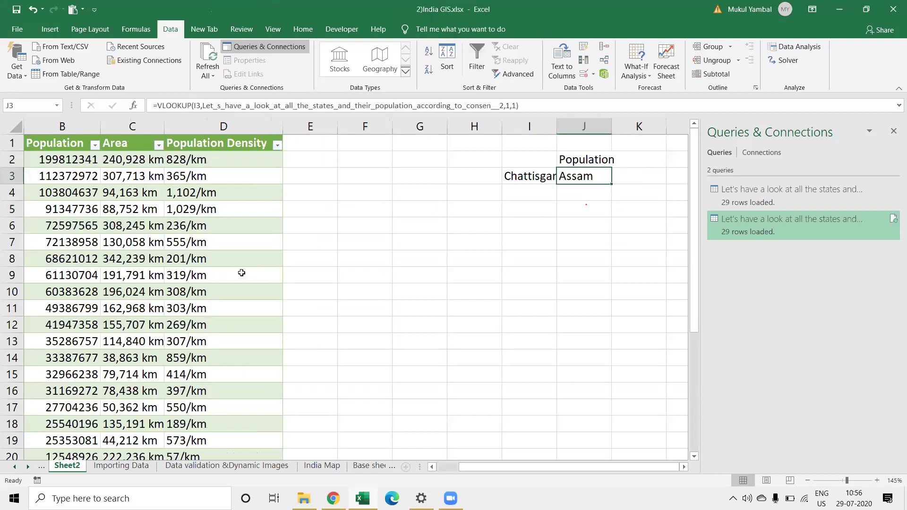
Step: Begin removing J3's final match argument, then cancel the edit
click(198, 101)
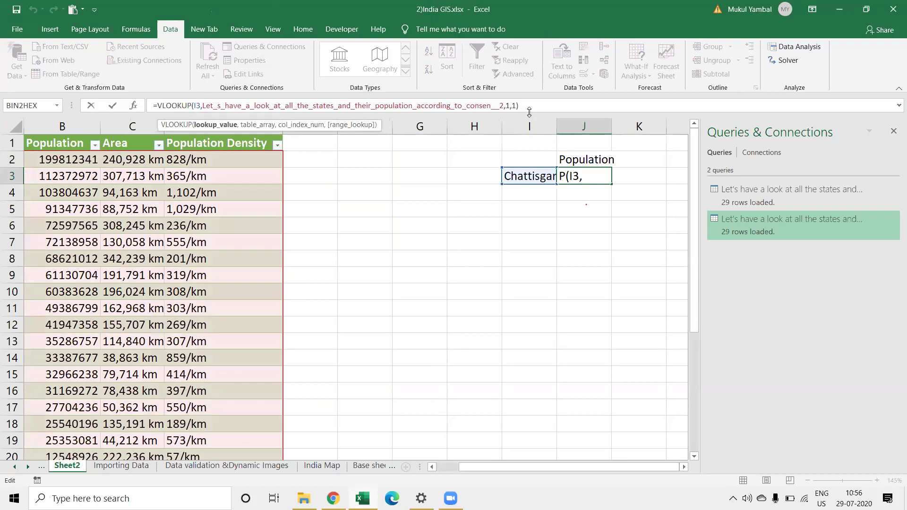
click(514, 106)
text(1)
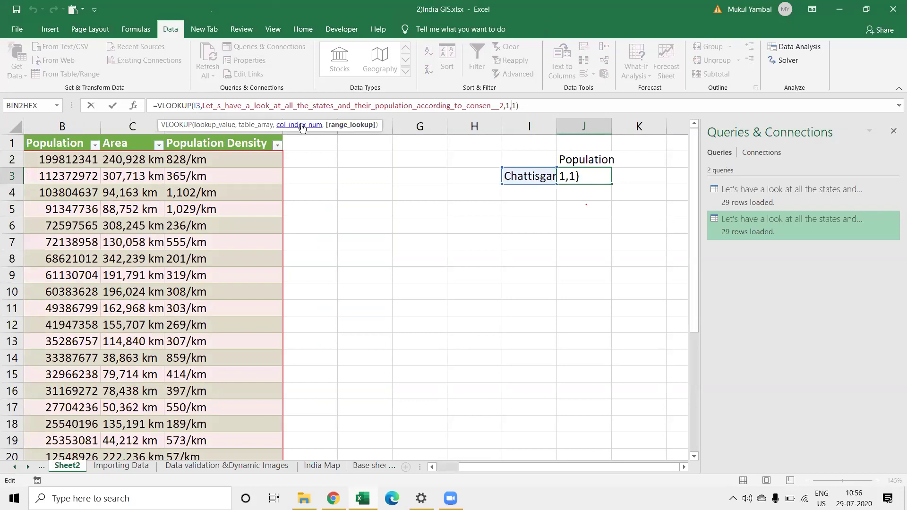
key(BackSpace)
key(BackSpace)
key(BackSpace)
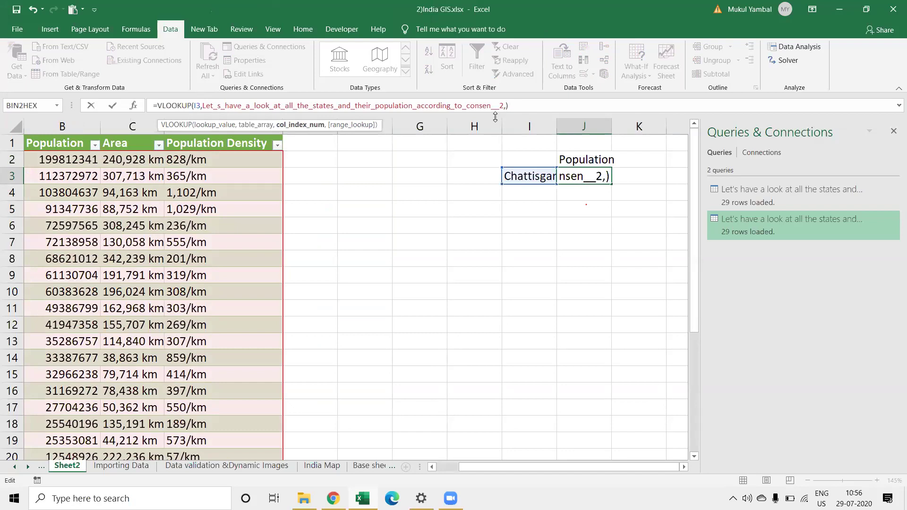
key(Escape)
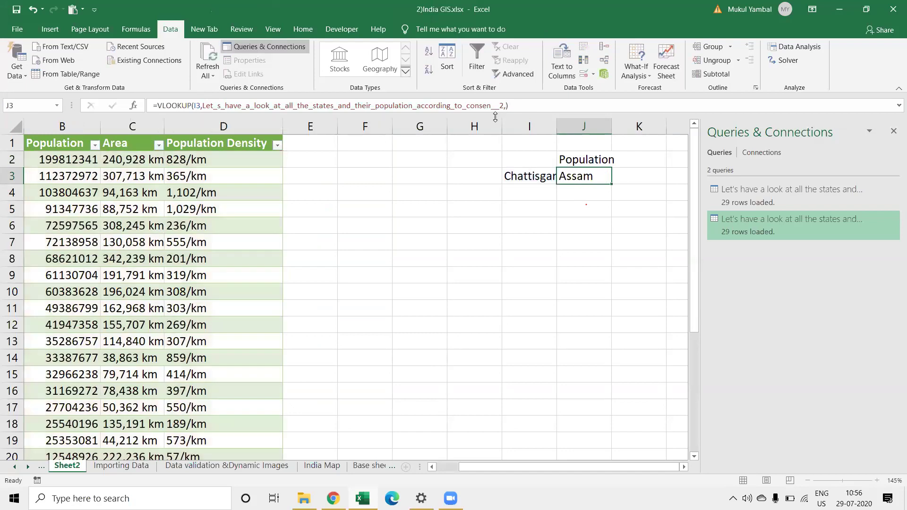
Step: Replace J3's last argument with FALSE - Exact match so it returns Chattisgarh
click(77, 142)
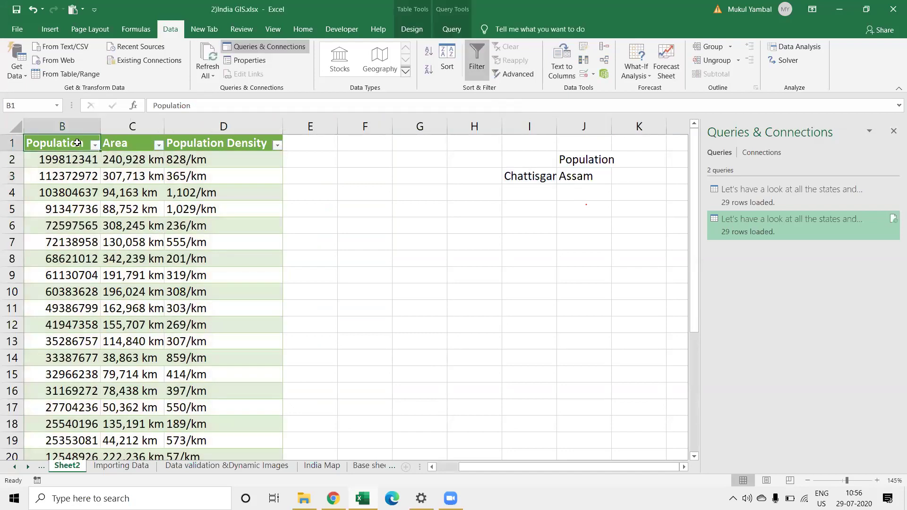
key(Left)
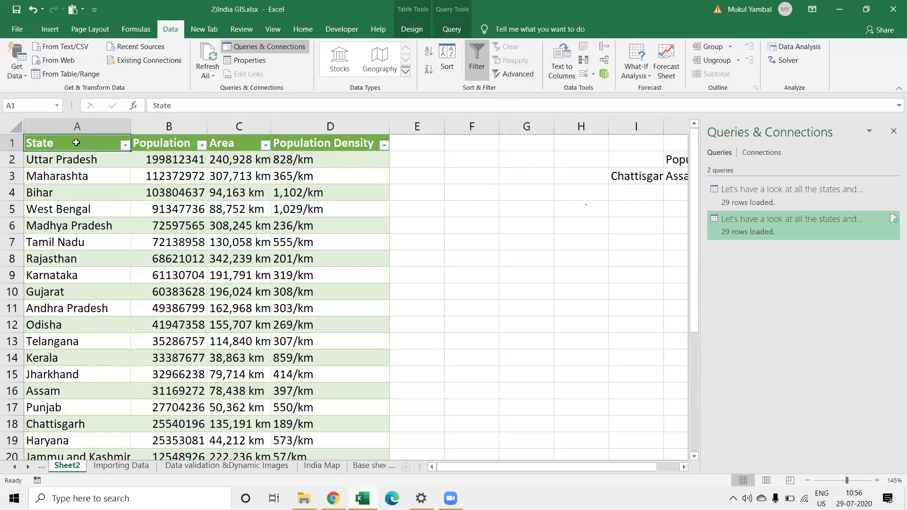
key(Right)
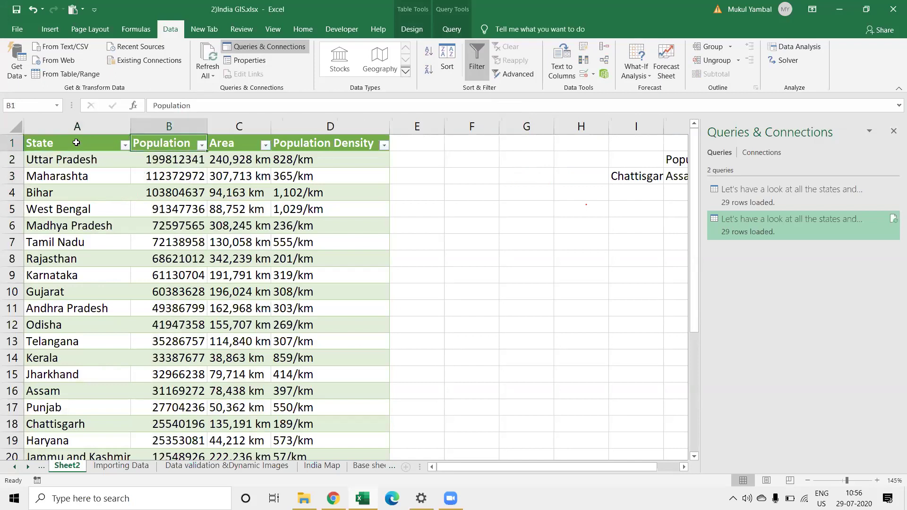
key(Right)
key(Right)
key(Right)
key(Right)
key(Right)
key(Right)
key(Right)
key(Down)
key(Down)
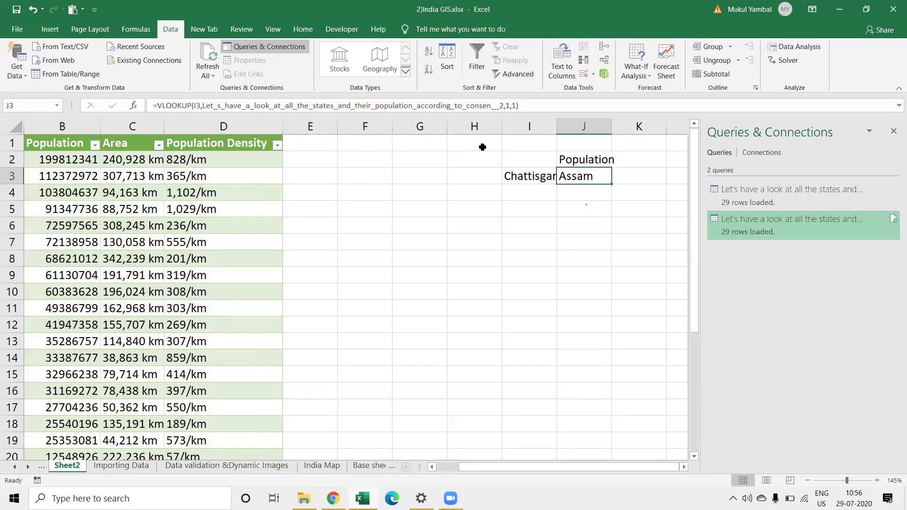
click(515, 106)
key(BackSpace)
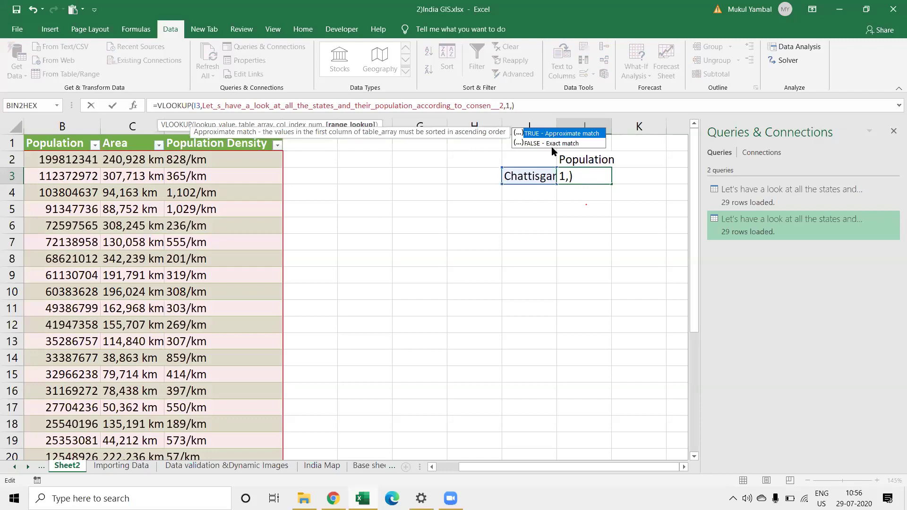
double_click(554, 144)
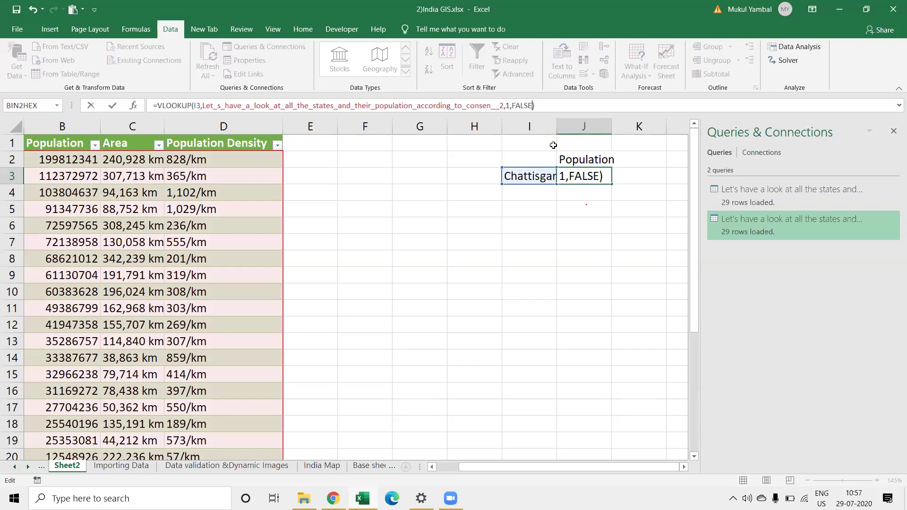
click(586, 204)
key(Up)
key(Up)
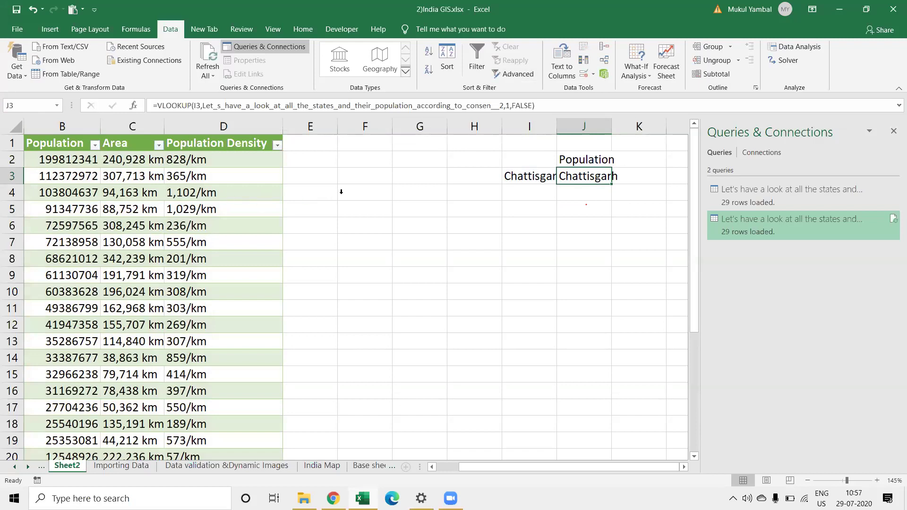
Step: Change J3's VLOOKUP column index from 1 to 2 to return population
click(512, 105)
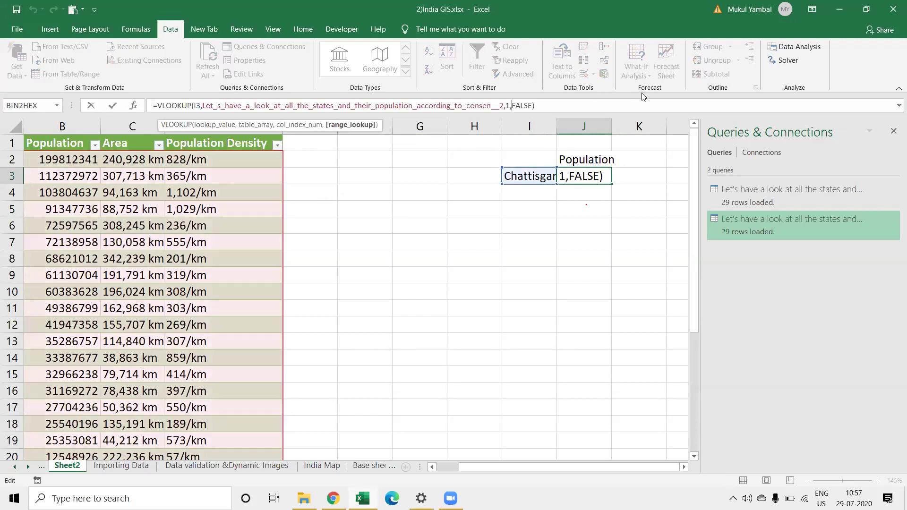
key(BackSpace)
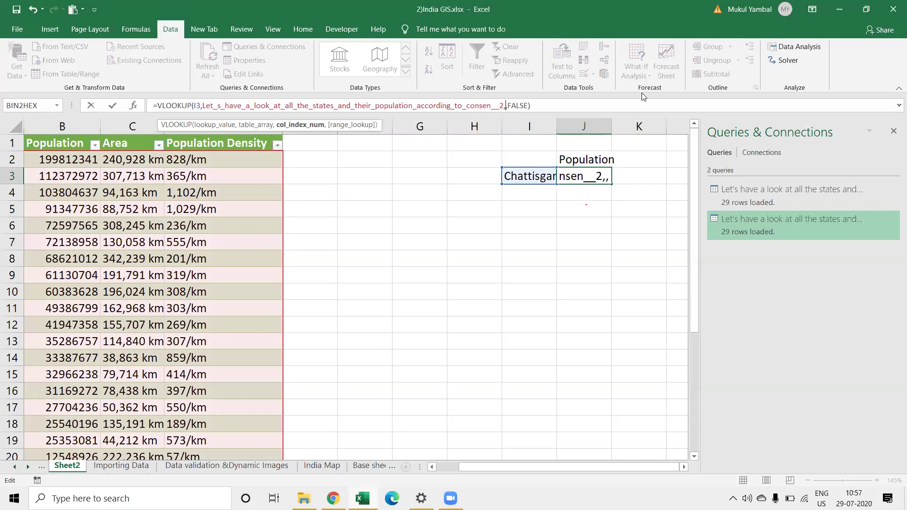
text(2)
key(Return)
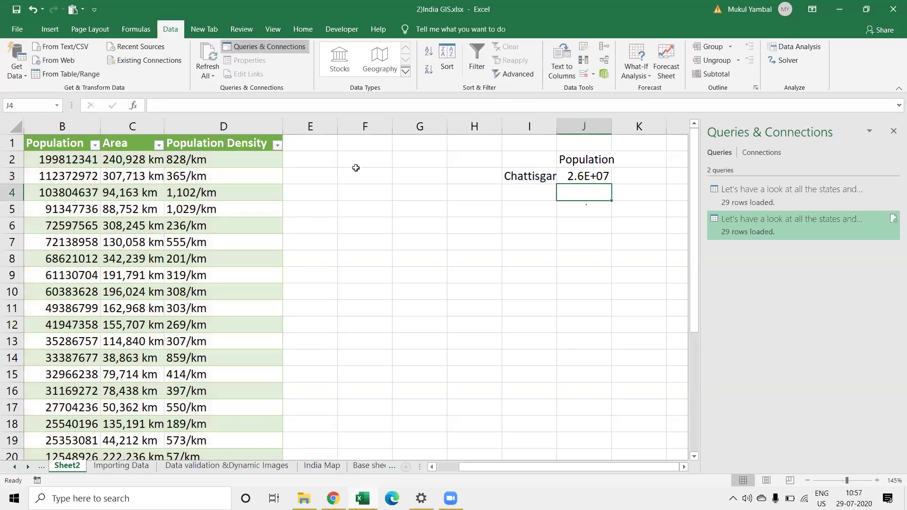
Step: Check the table's area values and relabel J2 as Area
key(Up)
key(Home)
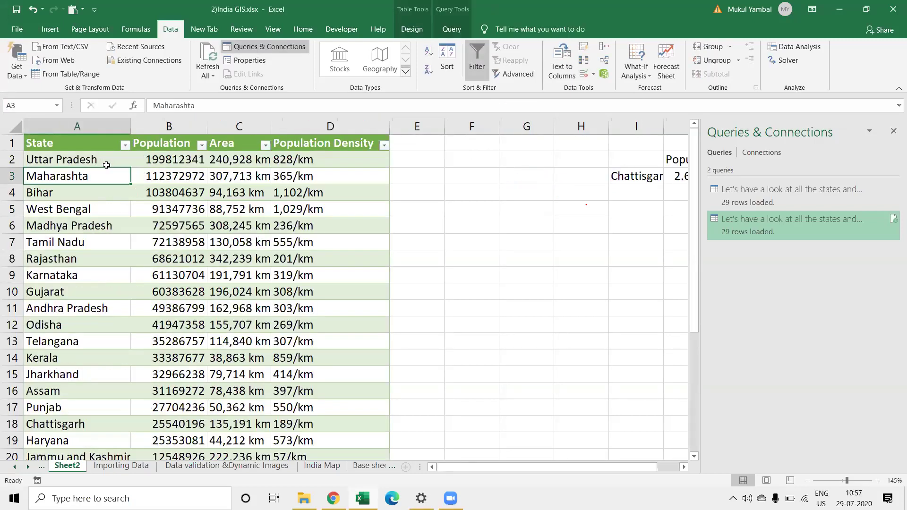
key(Right)
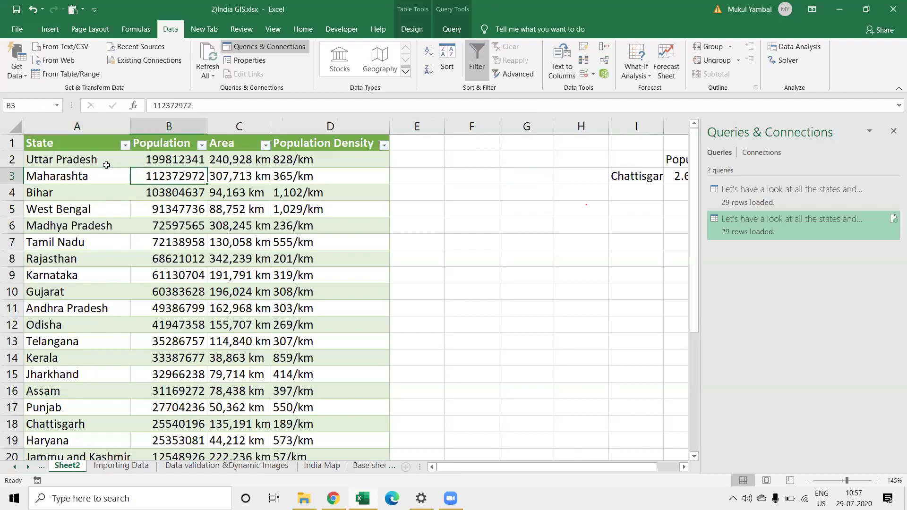
key(Right)
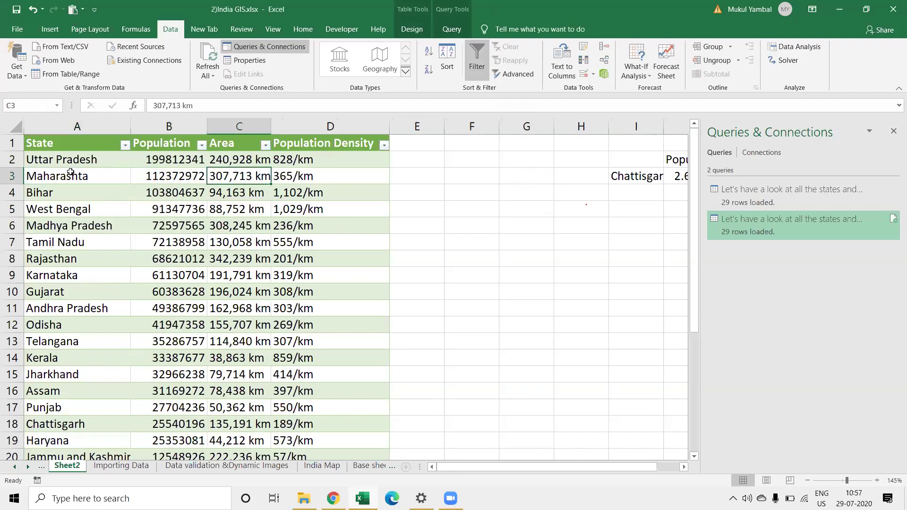
key(Up)
key(Right)
key(Left)
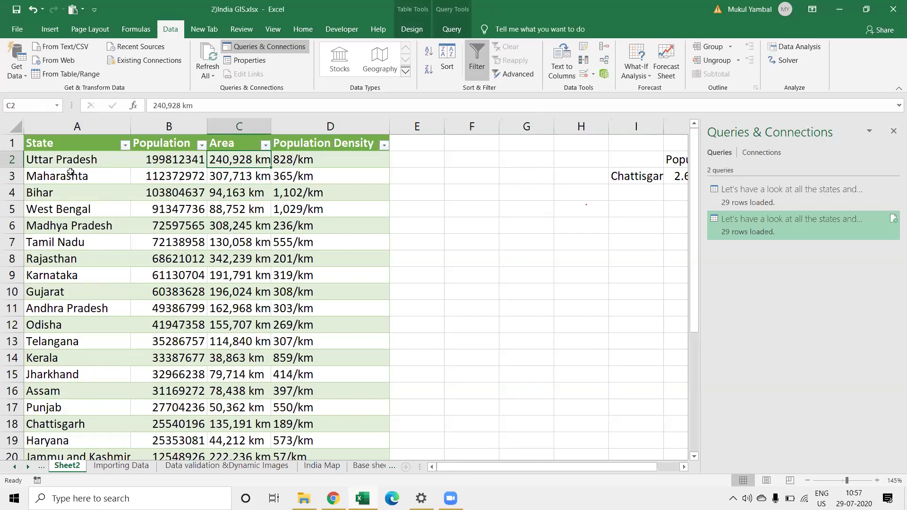
key(Right)
key(Right)
key(Right)
key(Right)
key(Right)
key(Right)
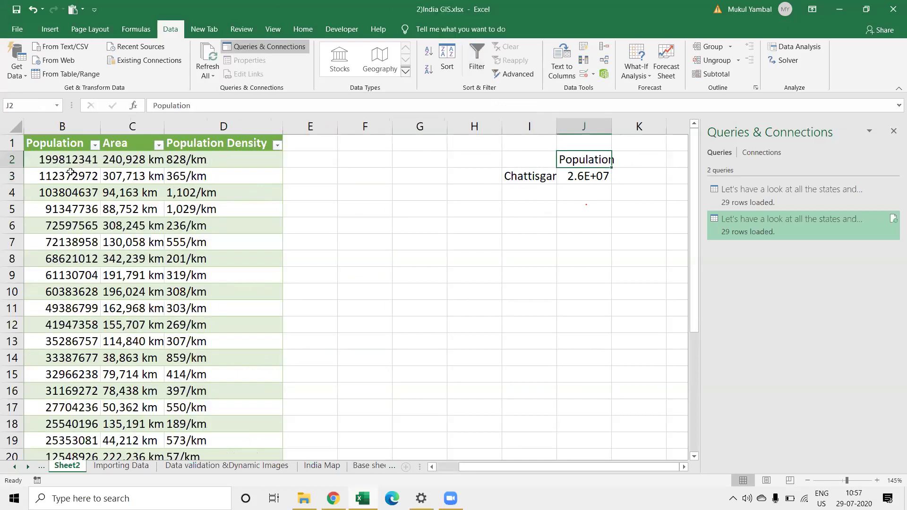
text(Area)
key(Return)
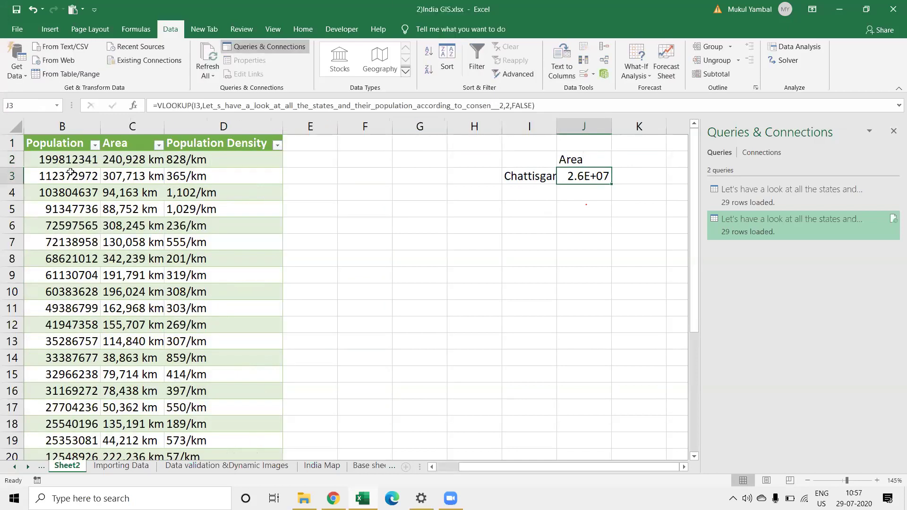
Step: Change J3's column index to 3 so it returns Chattisgarh's area, 135,191 km
click(70, 172)
key(Down)
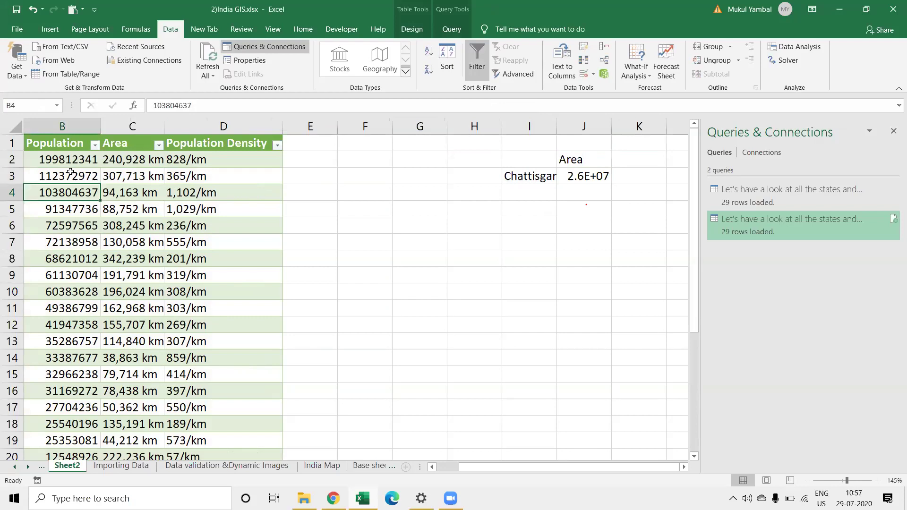
key(Right)
key(Right)
key(Right)
key(Right)
key(Right)
key(Right)
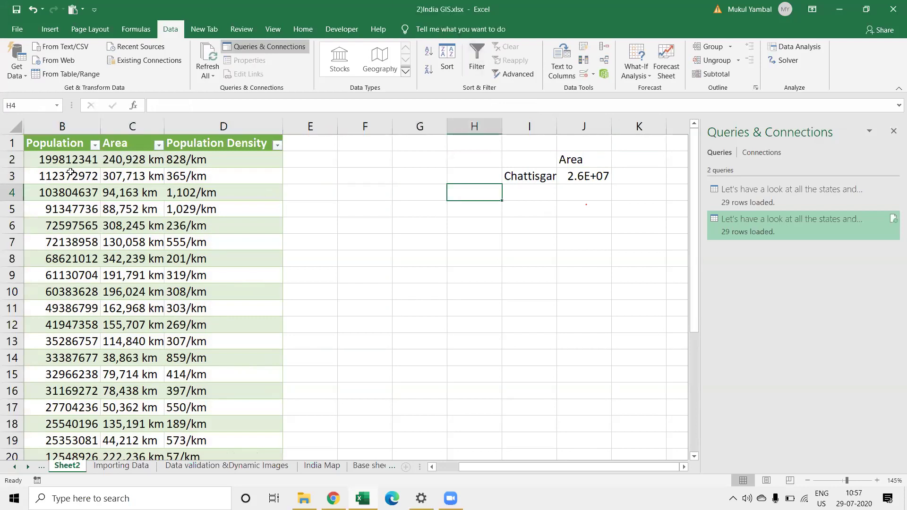
key(Up)
key(Right)
key(Right)
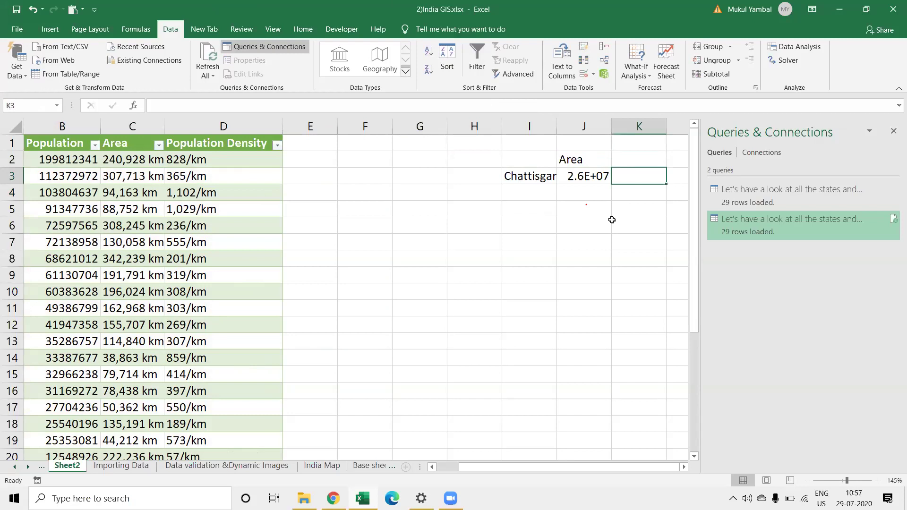
click(580, 175)
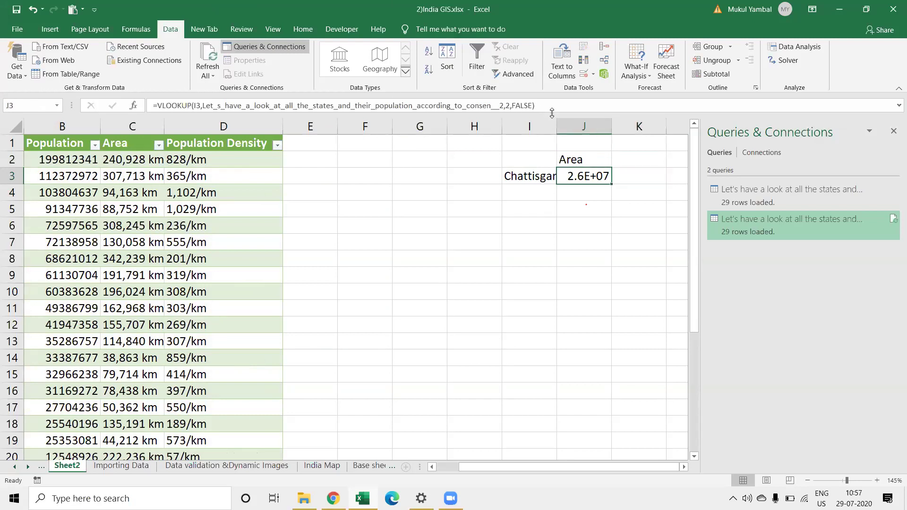
click(510, 106)
key(BackSpace)
text(3)
key(Return)
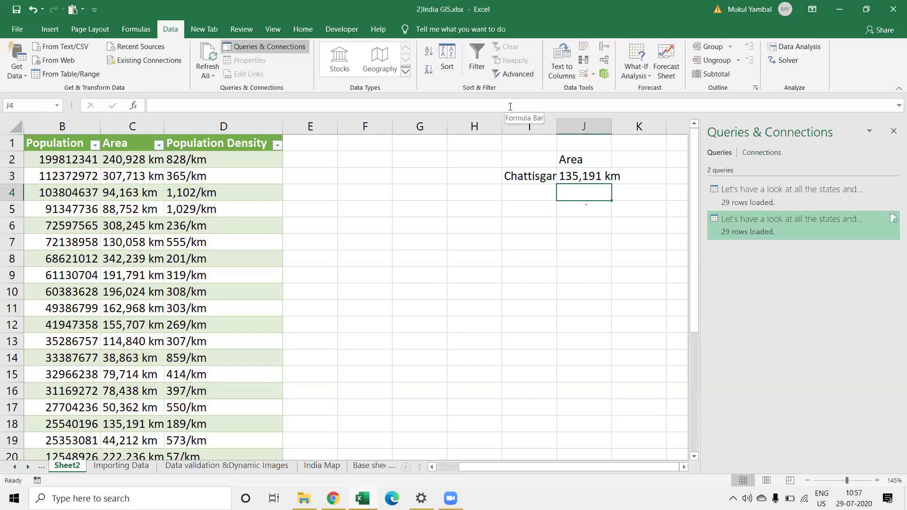
key(alt)
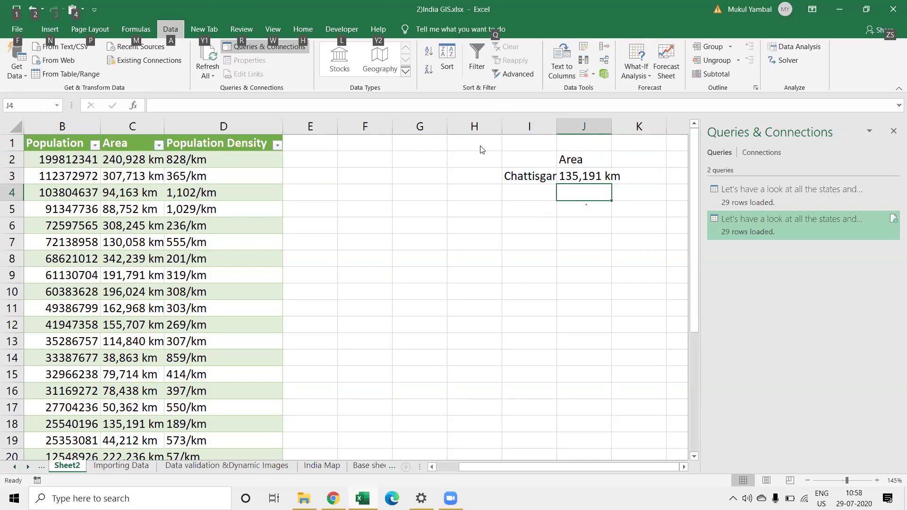
key(alt+Tab)
click(481, 149)
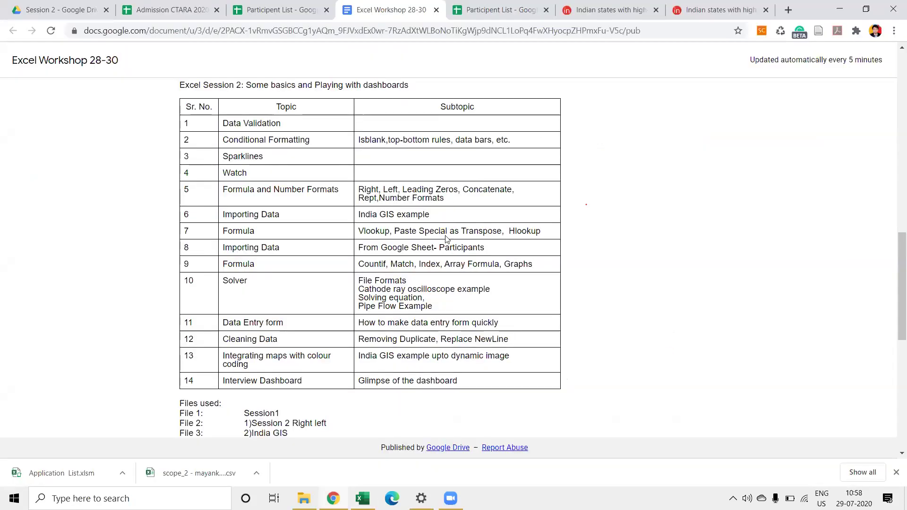
key(alt+Tab)
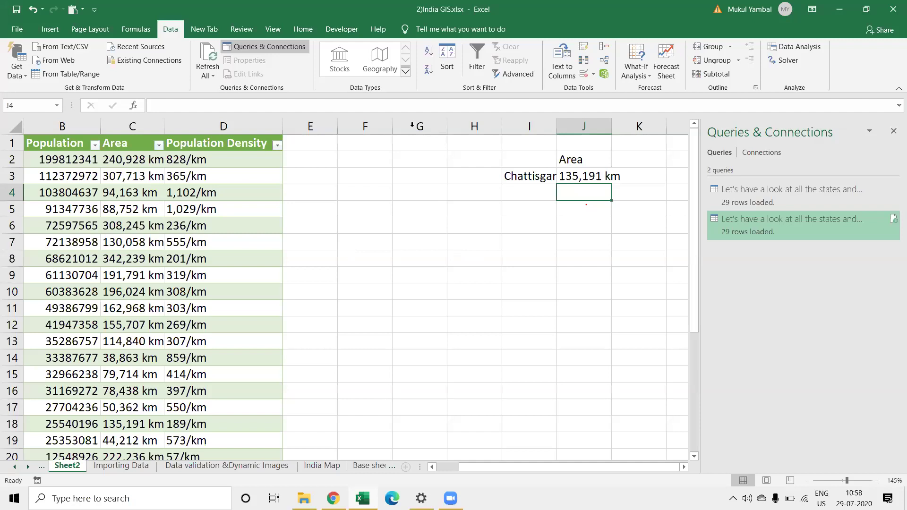
click(587, 177)
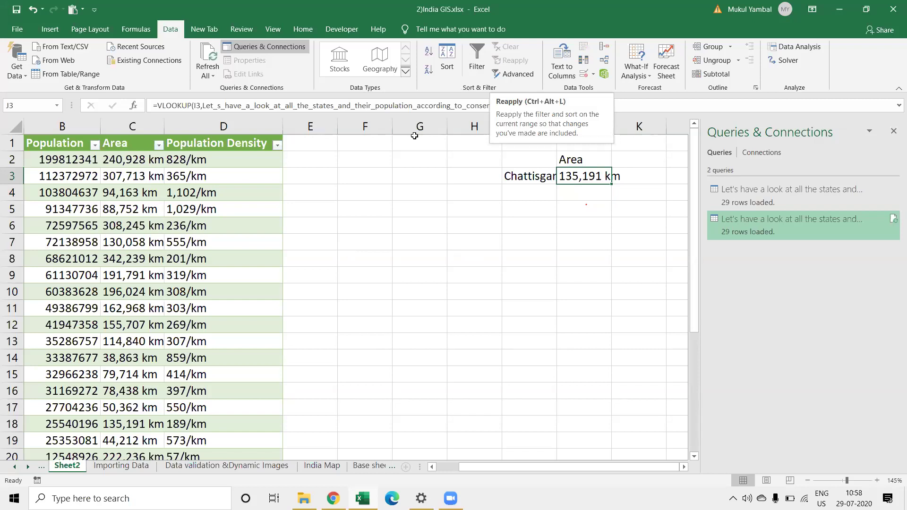
click(53, 143)
key(Home)
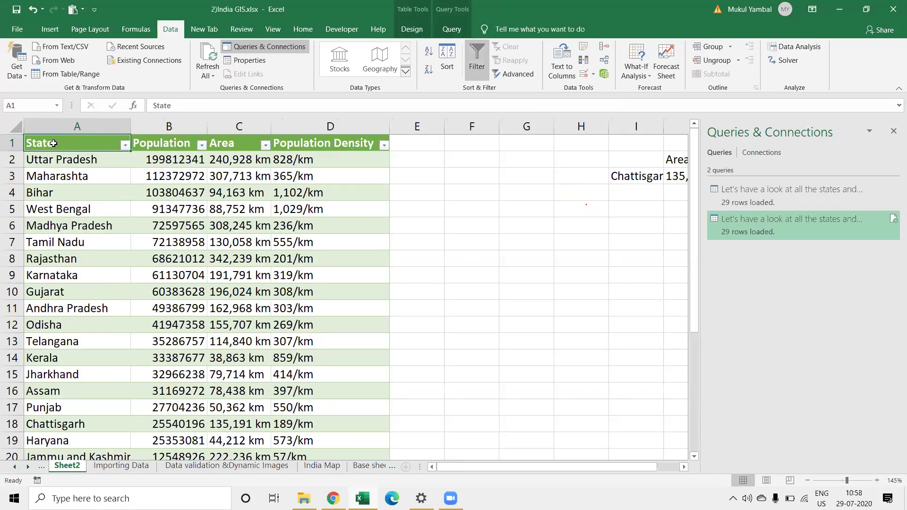
key(shift+Right)
key(shift+Right)
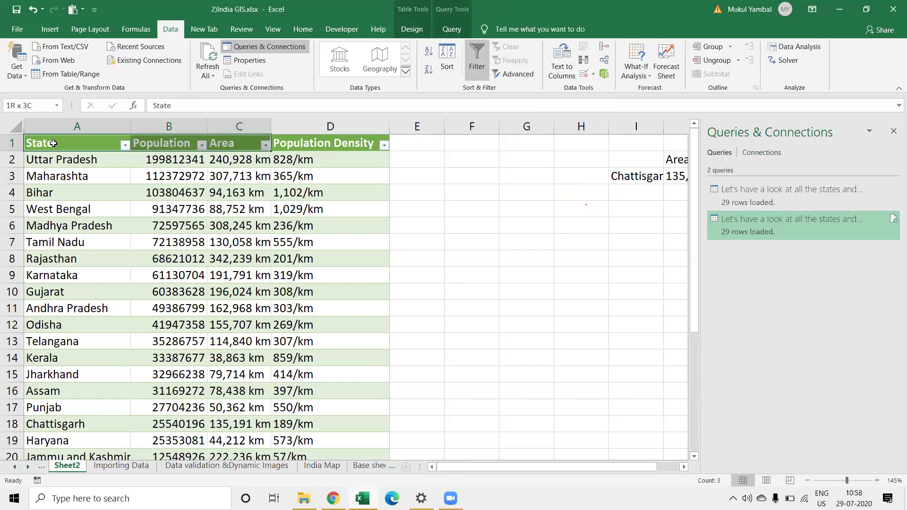
key(ctrl+shift+End)
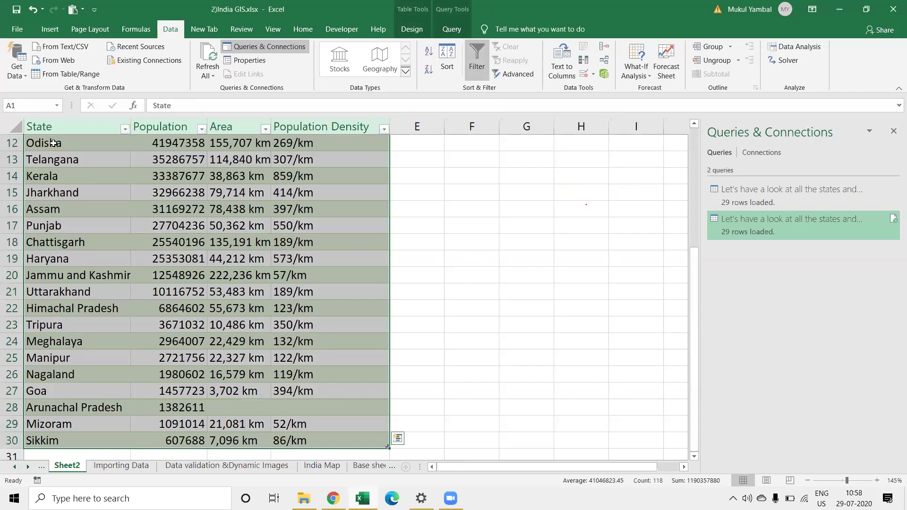
key(ctrl+Home)
key(Right)
key(Right)
key(Right)
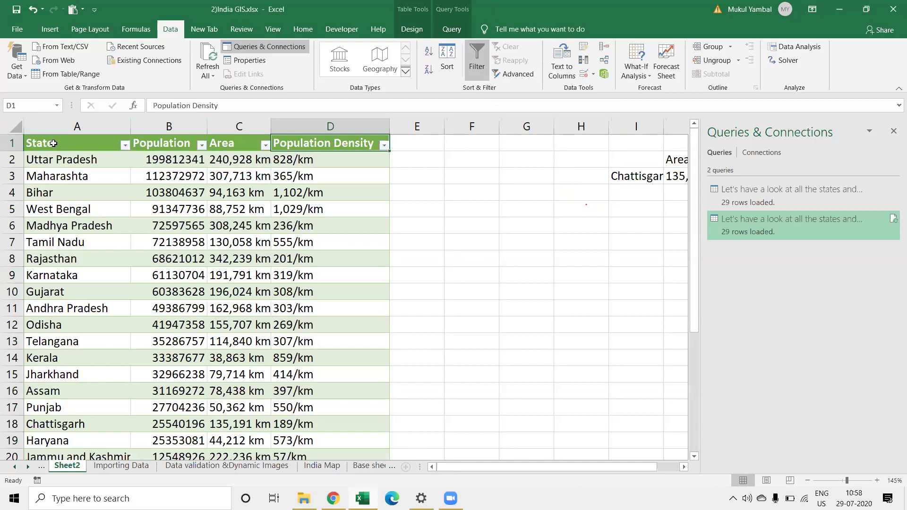
Step: Enter State, Population and Area labels down G6:G8
key(Right)
key(Right)
key(Right)
key(Down)
key(Down)
key(Down)
text(State)
key(Return)
text(Population)
key(Return)
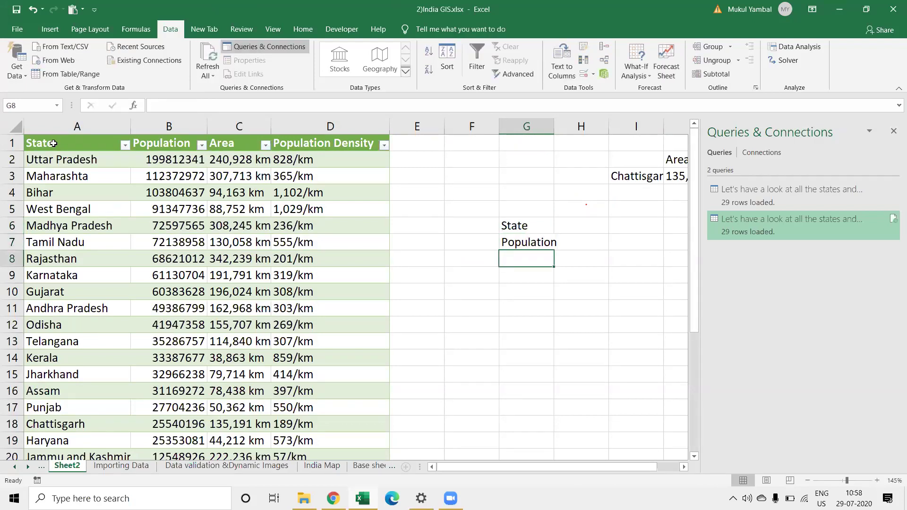
text(Area)
key(Return)
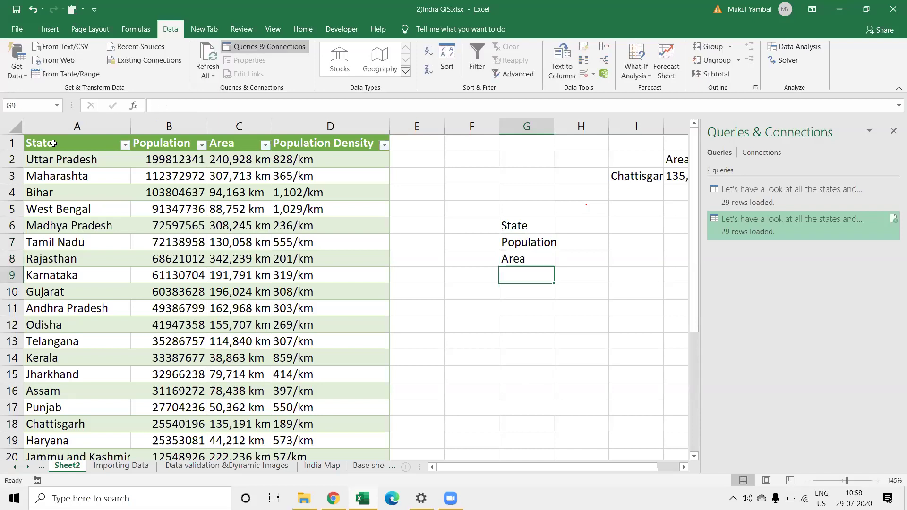
Step: Select the whole states table A1:D30 and copy it
key(Up)
key(Up)
key(Up)
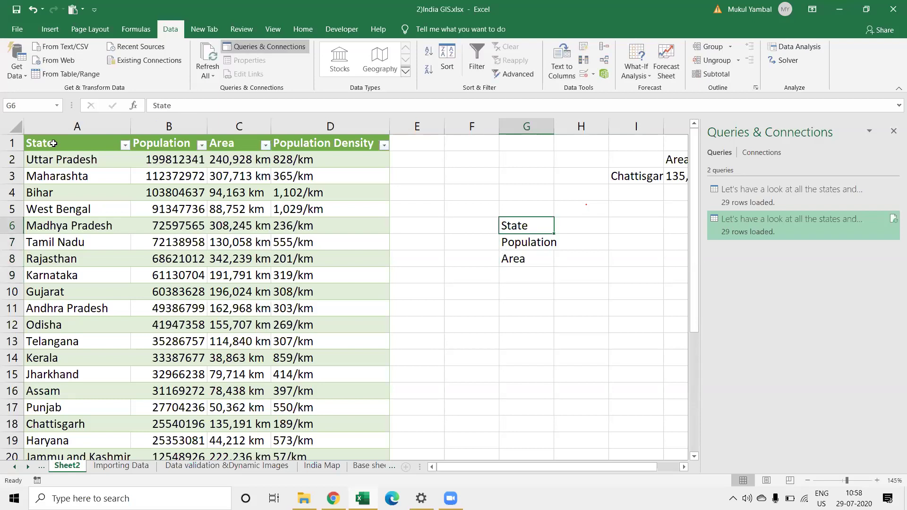
key(Up)
key(shift+Down)
key(shift+Down)
key(shift+Right)
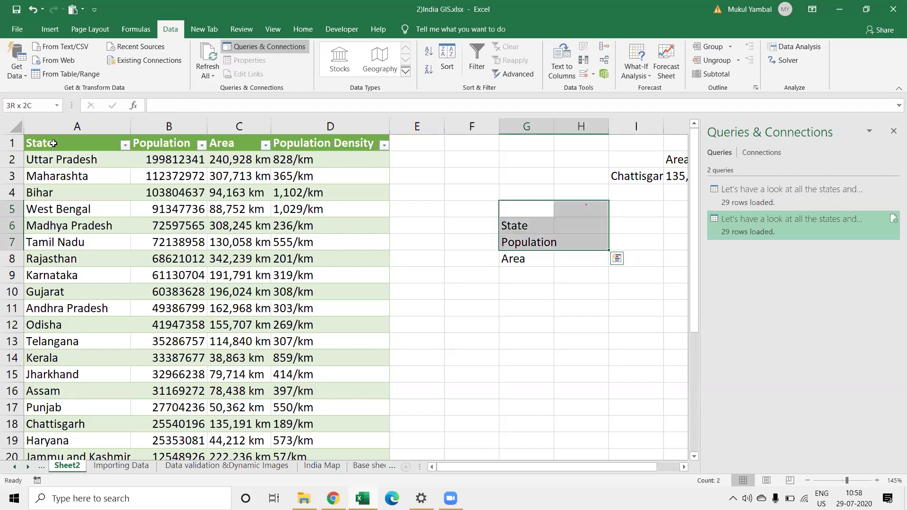
scroll(53, 143, right, 1)
key(Left)
key(Left)
key(Left)
key(Left)
key(Left)
key(Up)
key(Up)
key(Up)
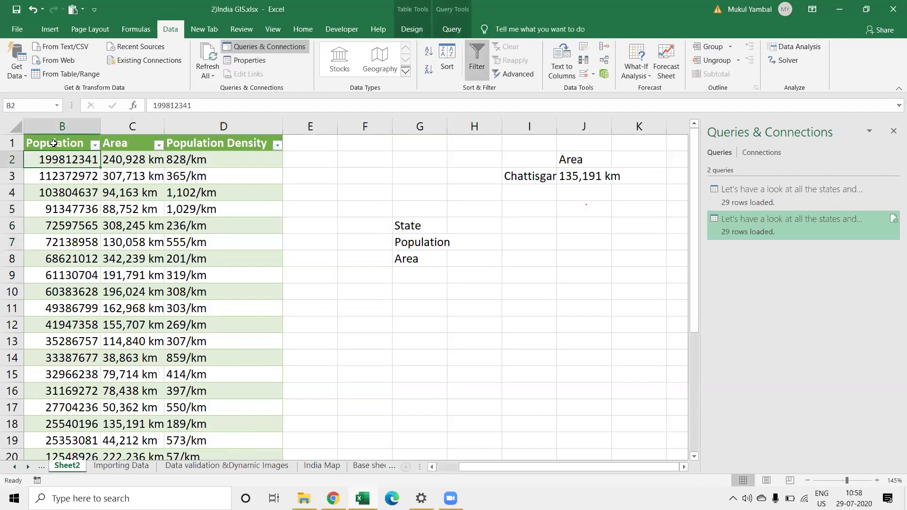
key(ctrl+Home)
key(shift+Right)
key(shift+Right)
key(shift+Right)
key(ctrl+shift+Down)
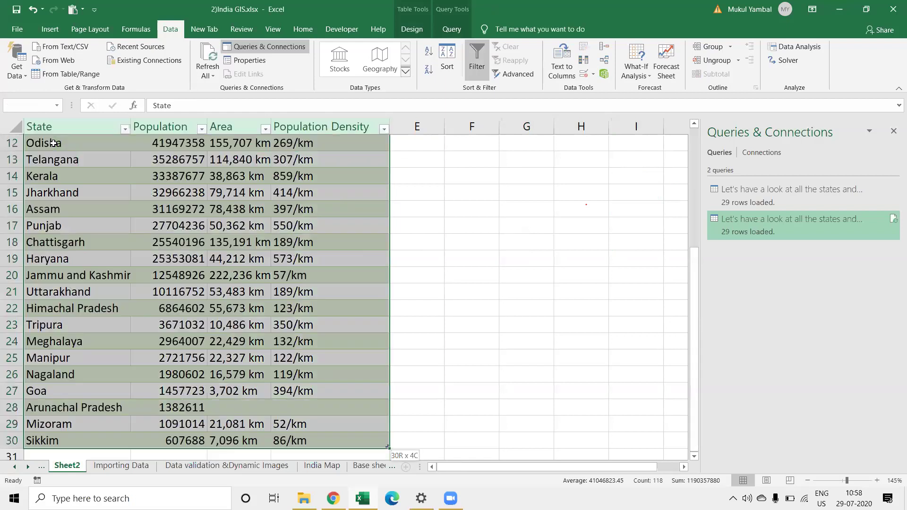
key(ctrl+c)
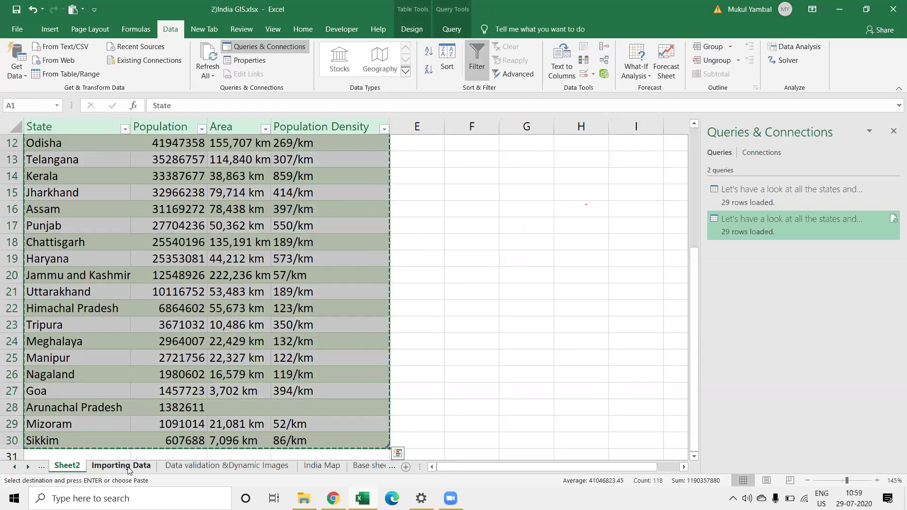
Step: Add a new sheet and try Paste Special on A1, cancelling without pasting
click(404, 466)
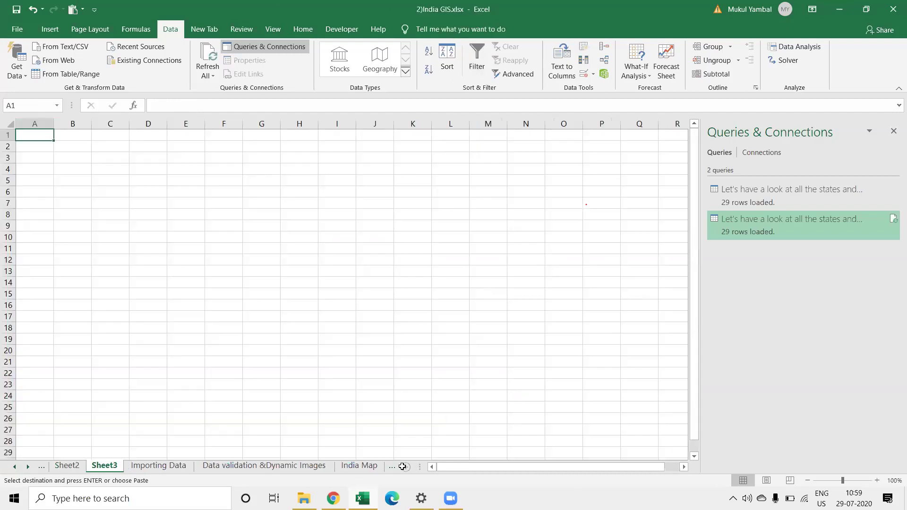
right_click(37, 136)
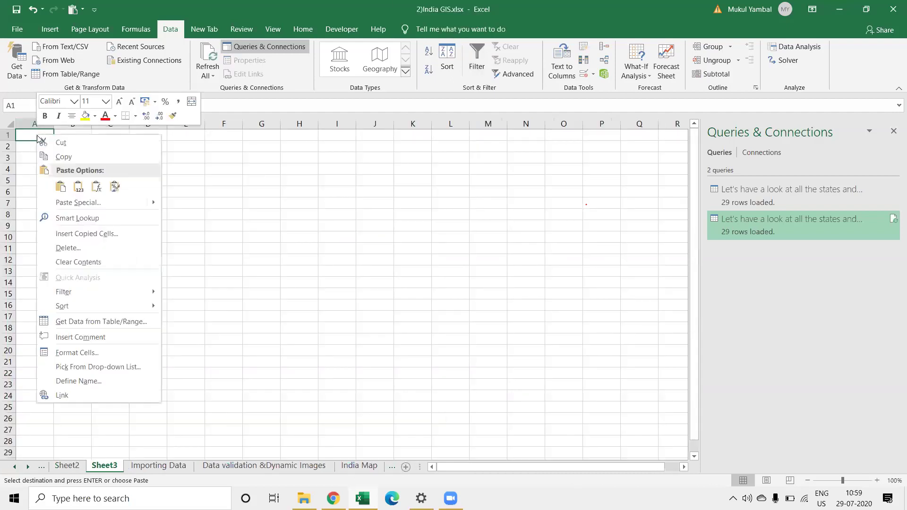
click(78, 208)
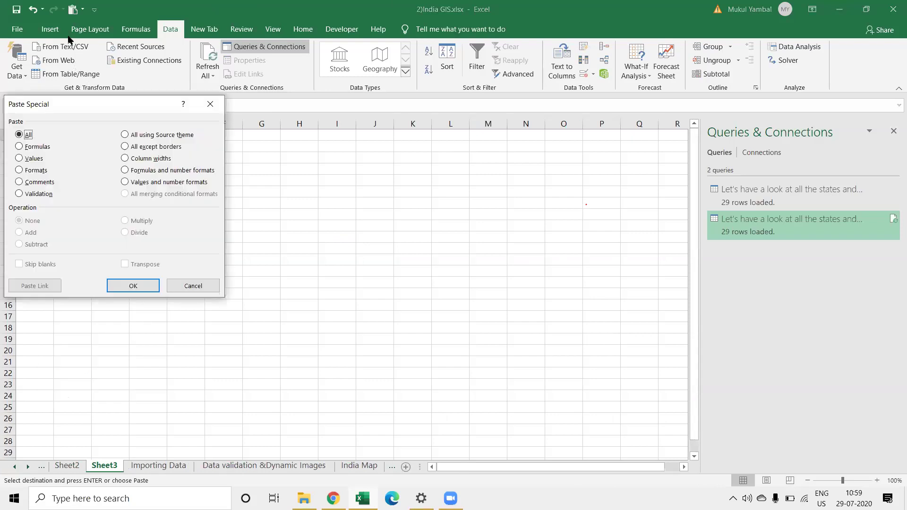
click(210, 105)
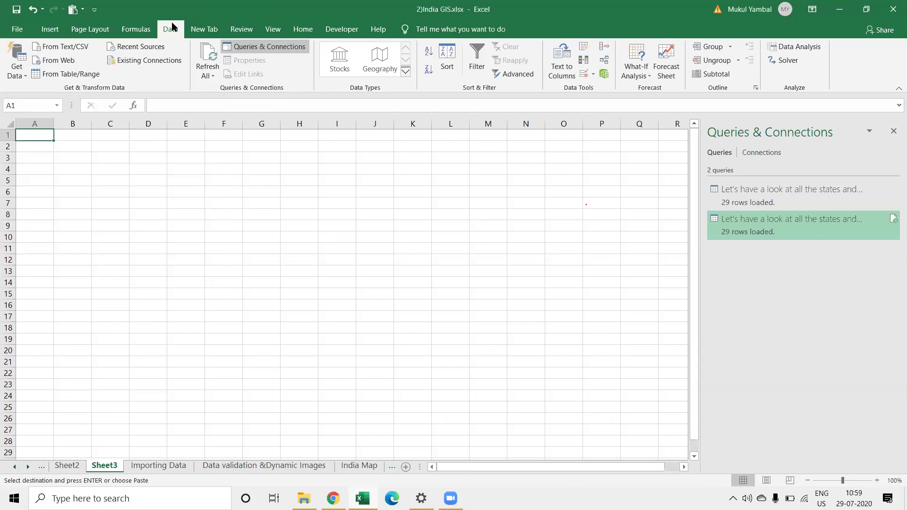
click(302, 29)
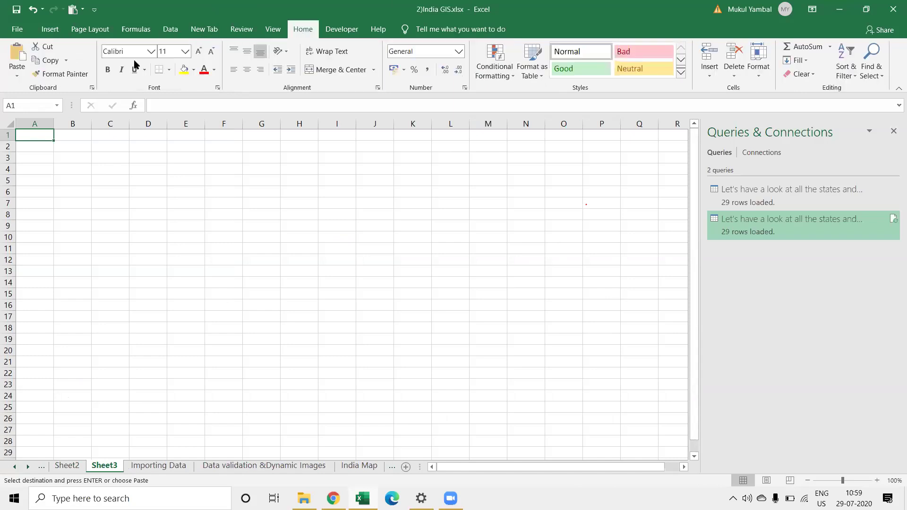
click(23, 74)
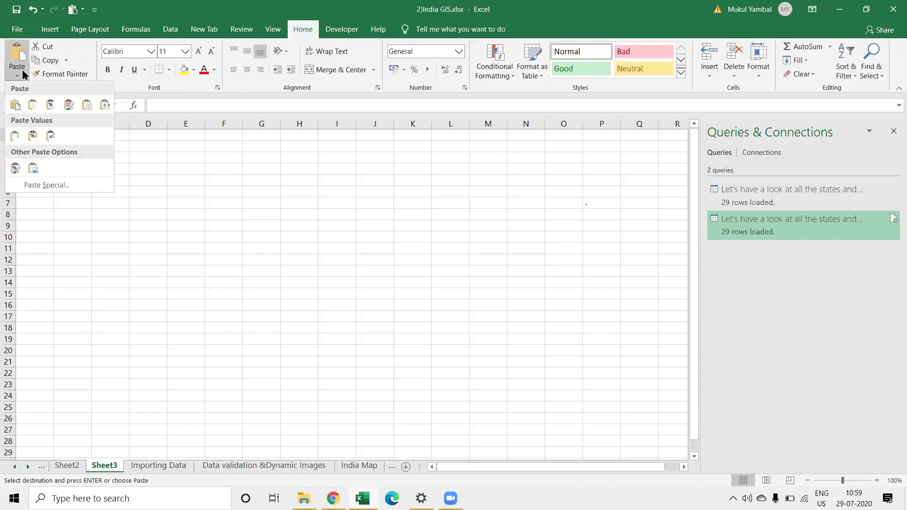
click(38, 185)
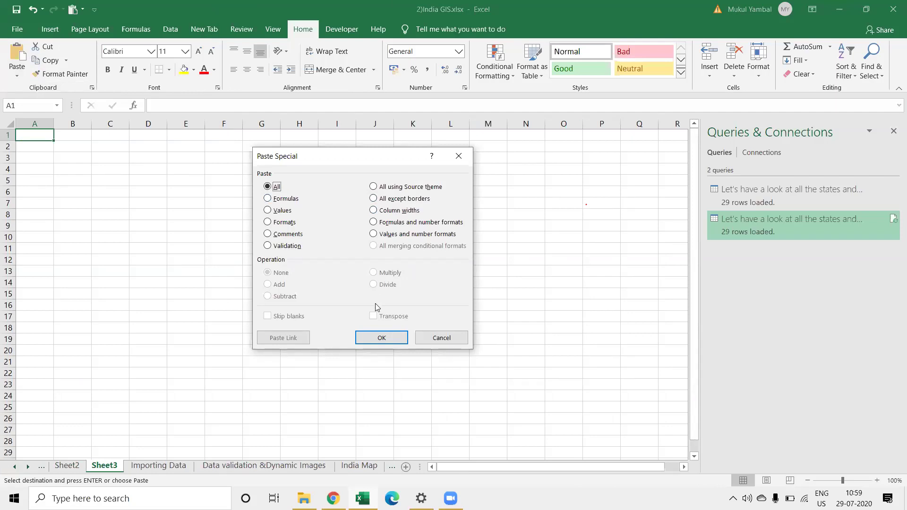
click(460, 160)
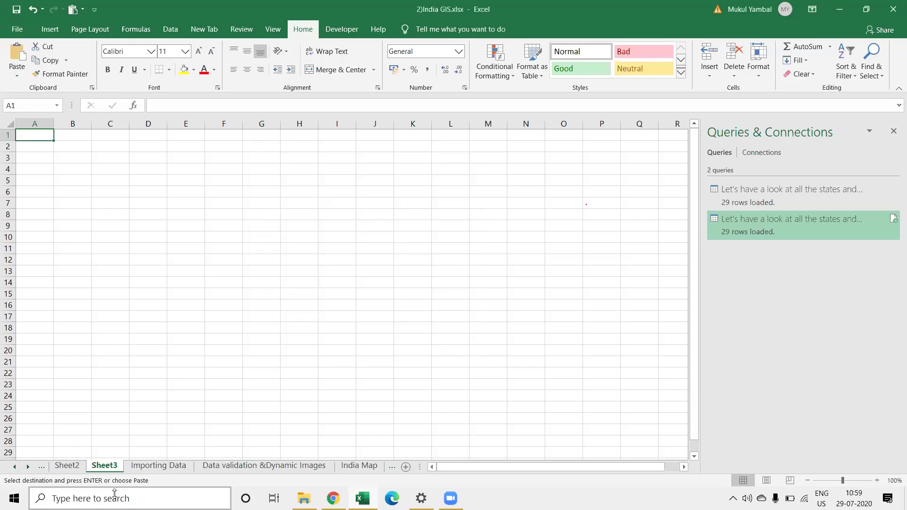
click(79, 469)
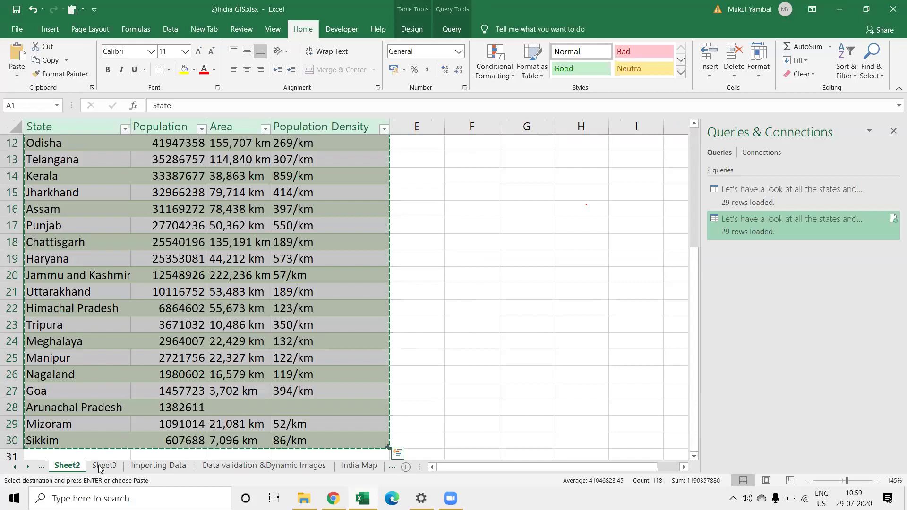
Step: On Sheet3, open Paste Special with Alt+H, V, S and cancel it
key(ctrl+Page_Down)
key(alt+h)
key(v)
key(s)
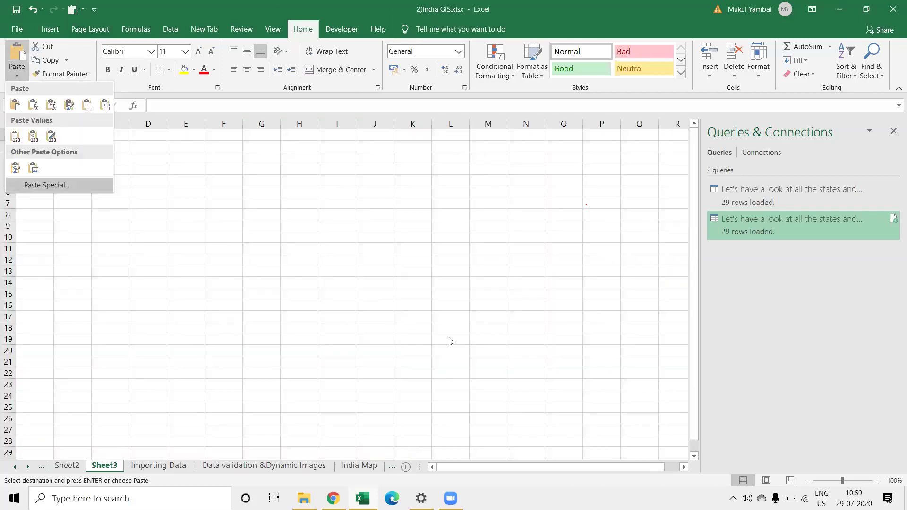
click(442, 339)
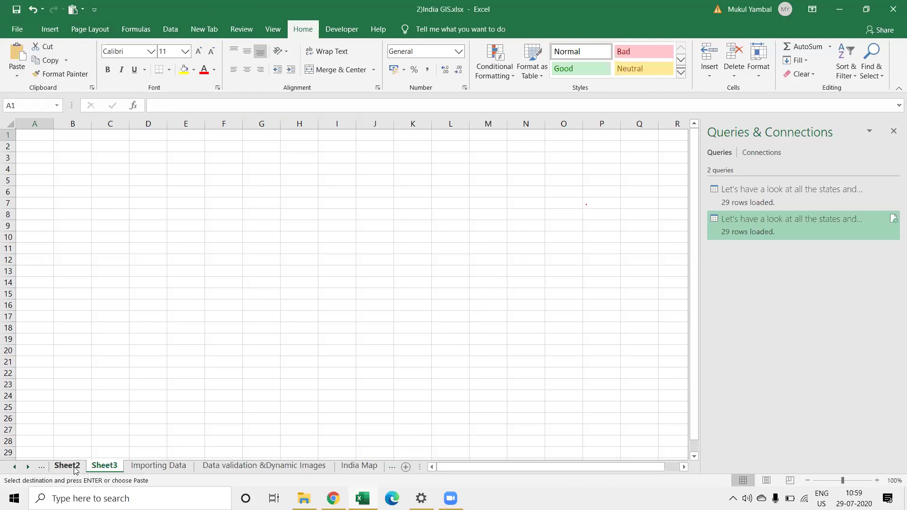
Step: Copy the State column of names from the States table on Sheet2
click(74, 469)
scroll(204, 349, up, 4)
key(ctrl+Home)
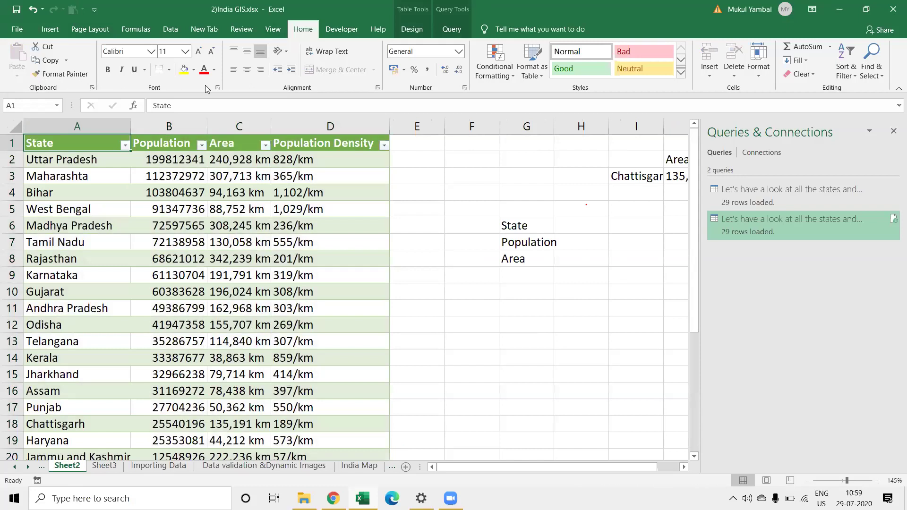
key(ctrl+shift+Down)
key(ctrl+c)
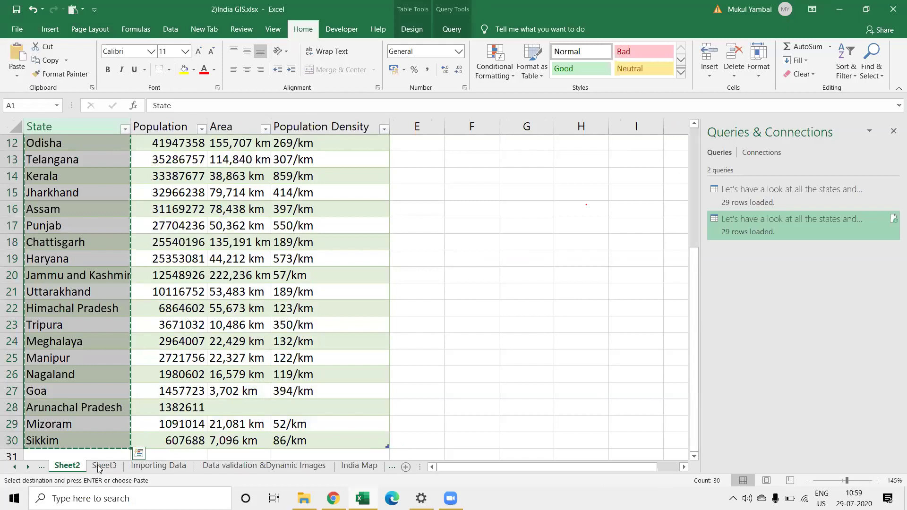
Step: Paste the state names on Sheet3 as transposed values, then shift them down to row 4
click(104, 465)
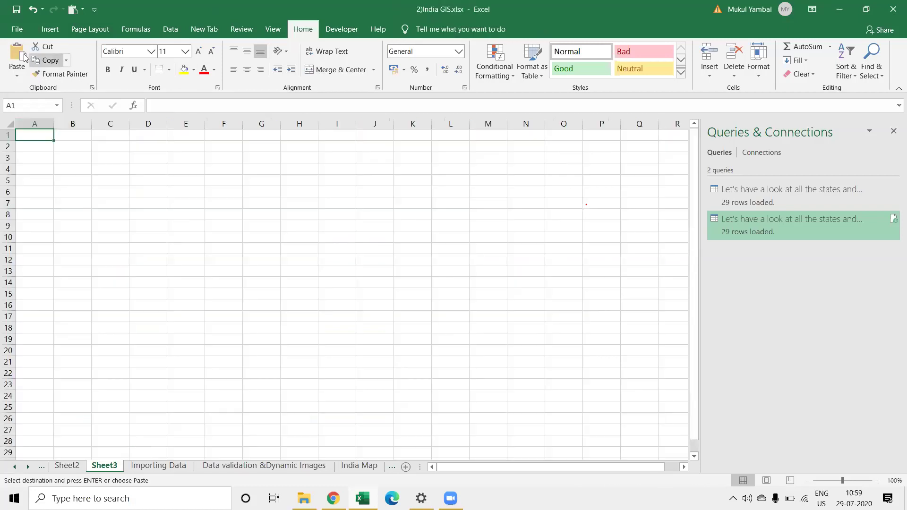
click(16, 73)
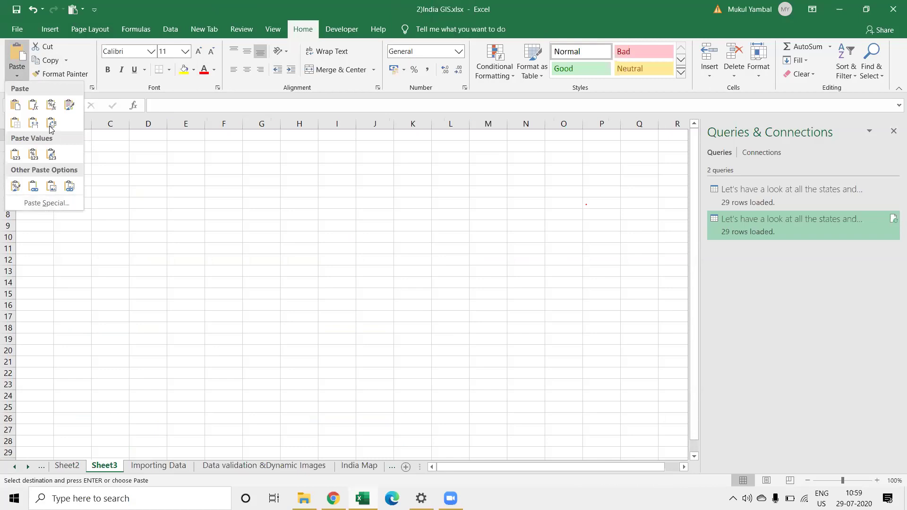
click(66, 208)
click(400, 315)
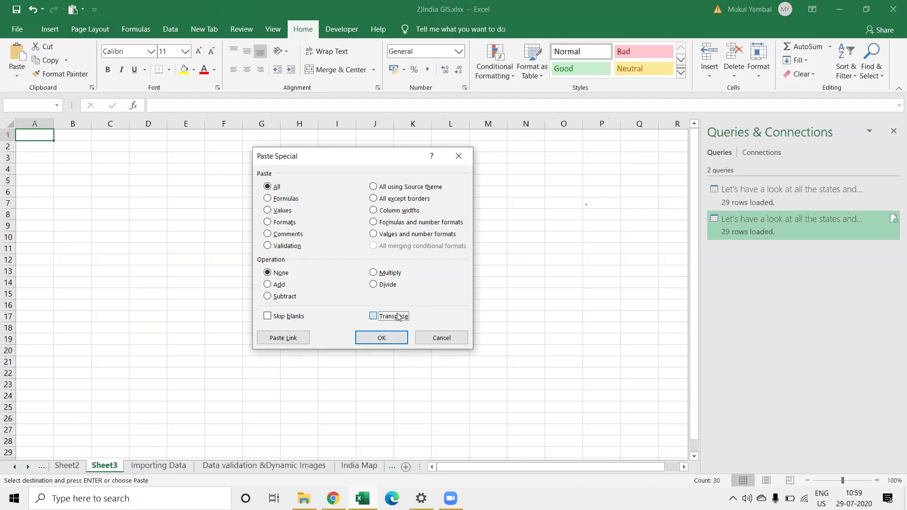
click(284, 212)
click(395, 340)
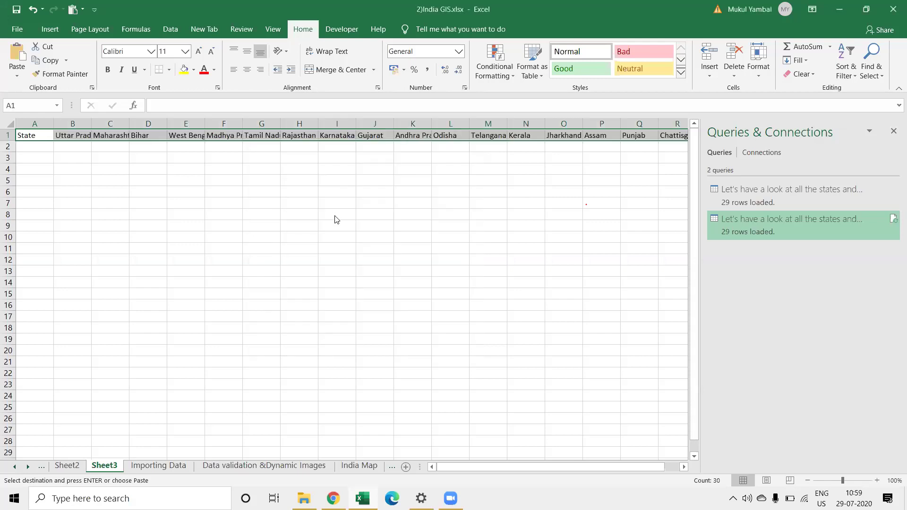
key(Down)
key(Down)
key(Down)
key(Return)
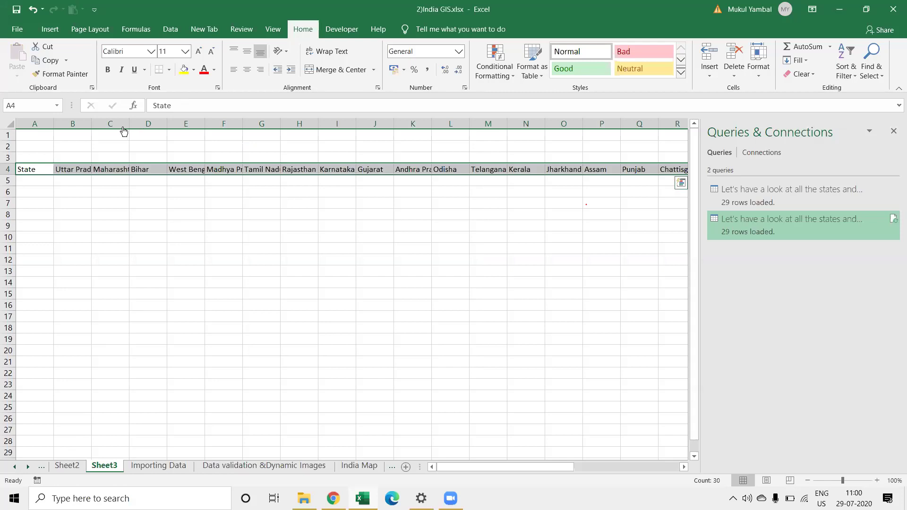
Step: Copy the whole States table A1:D30 on Sheet2
key(ctrl+Page_Up)
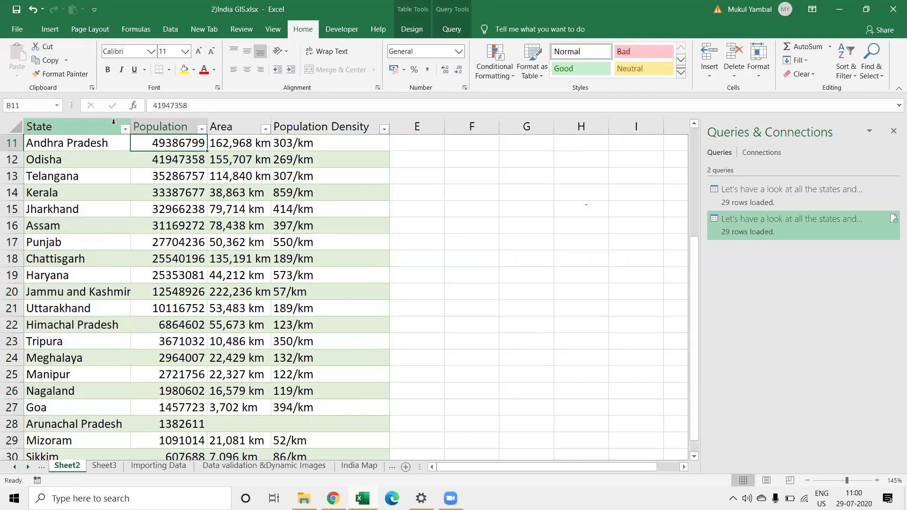
key(ctrl+Home)
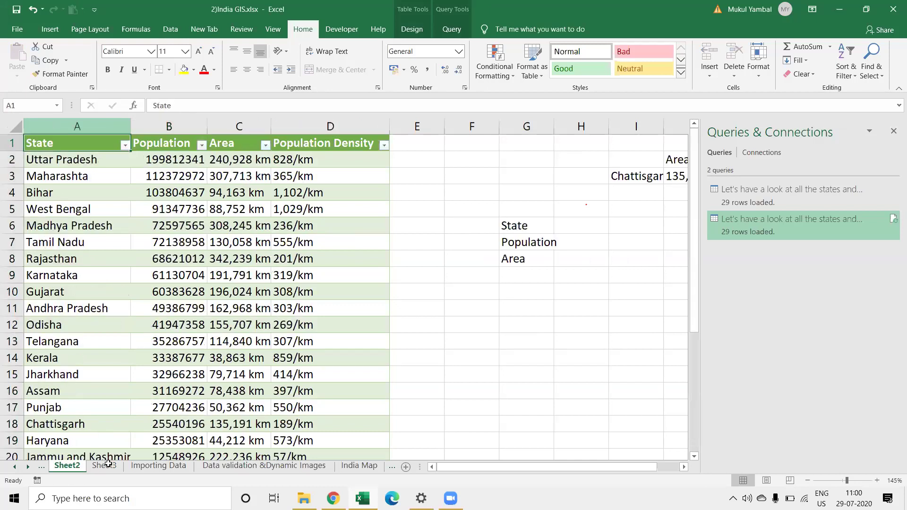
key(shift+Right)
key(shift+Right)
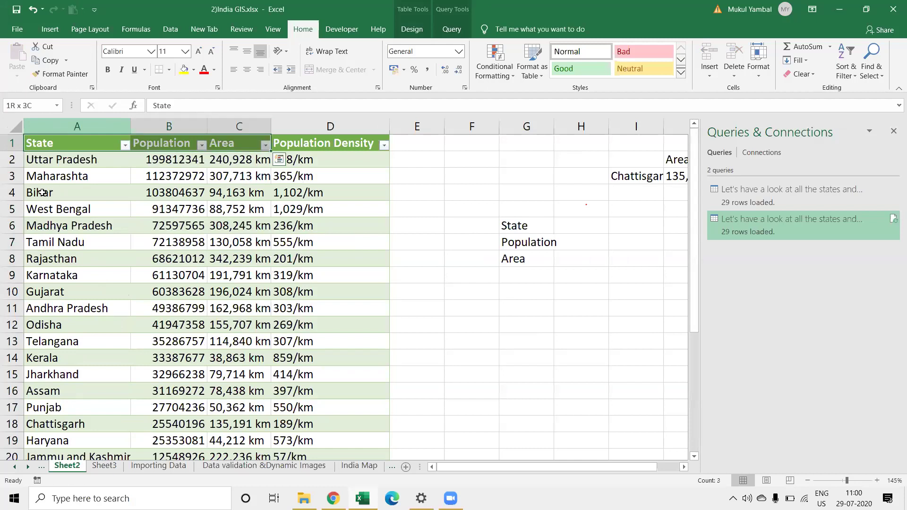
key(shift+Right)
key(ctrl+shift+Down)
key(ctrl+c)
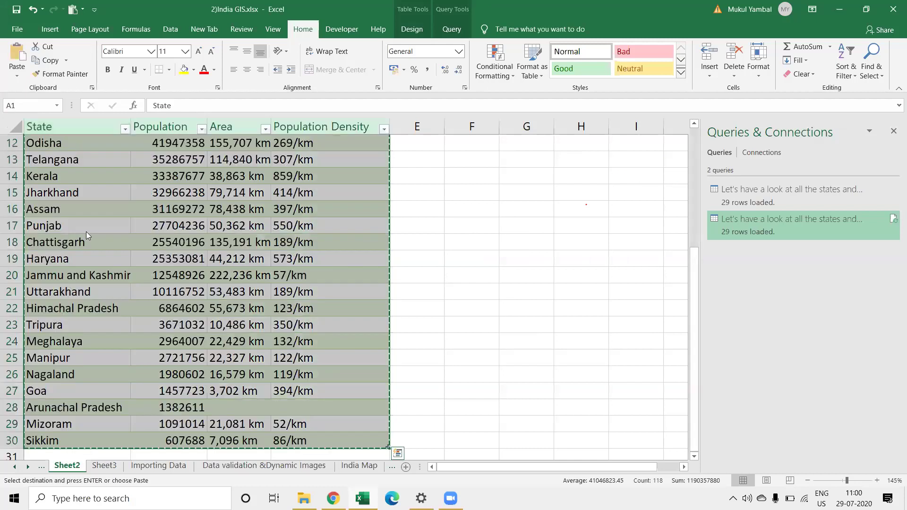
Step: Paste the table on Sheet3 as values at A6 and transposed at I7, then return to Sheet2
key(ctrl+Page_Down)
right_click(44, 191)
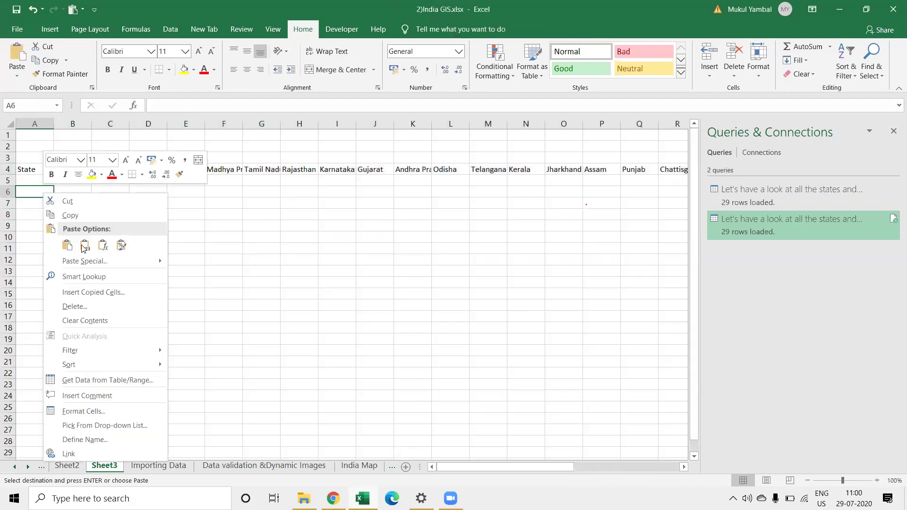
click(84, 245)
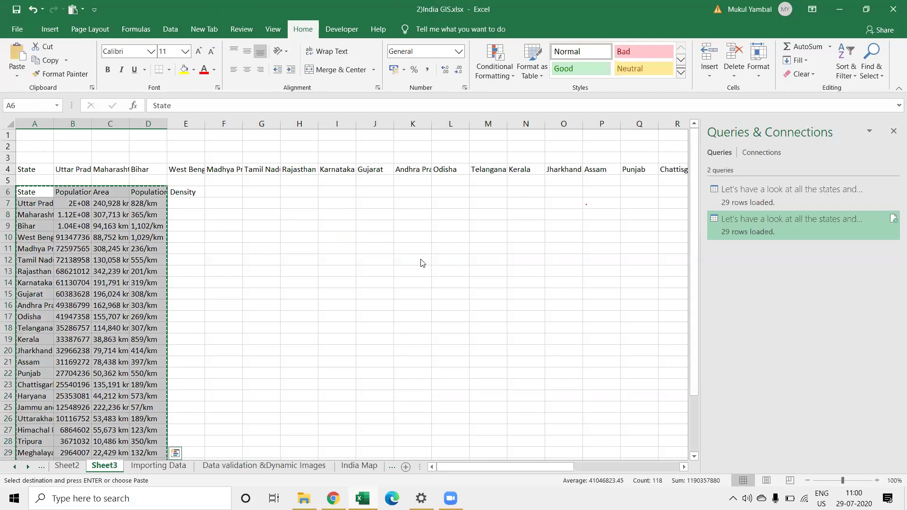
right_click(352, 204)
click(414, 257)
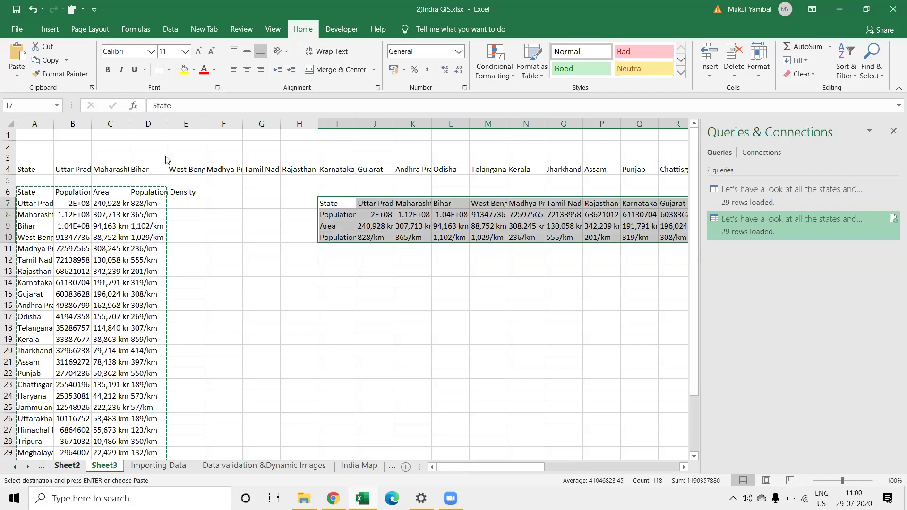
key(ctrl+Page_Up)
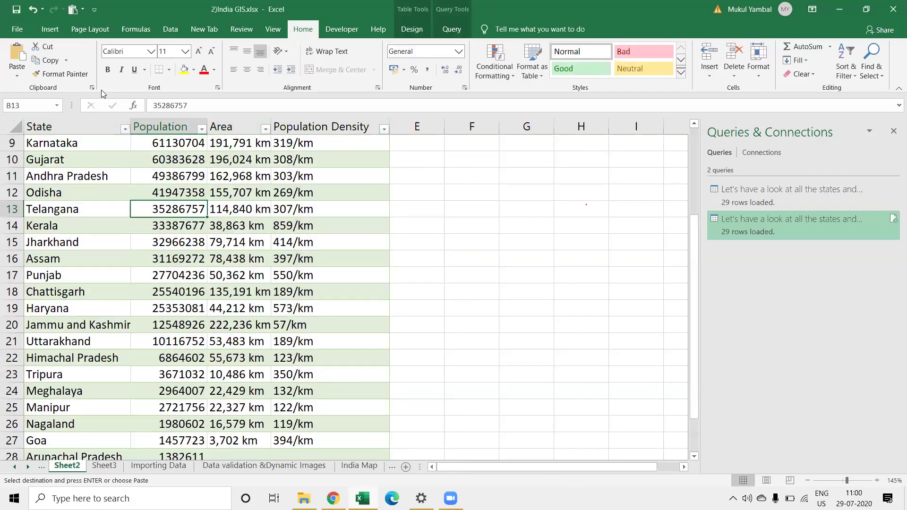
Step: Select the whole States table on Sheet2 and show its Table Design options
key(ctrl+Home)
key(ctrl+shift+Right)
key(ctrl+shift+Down)
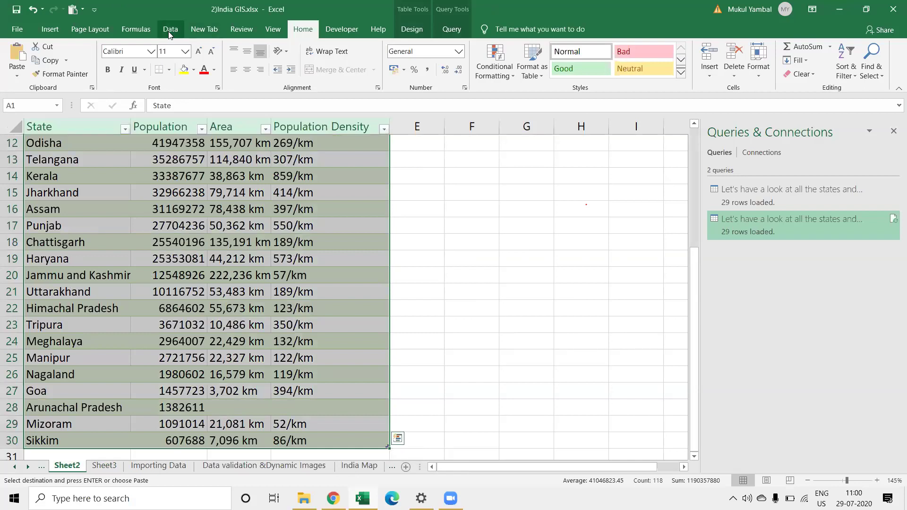
click(50, 29)
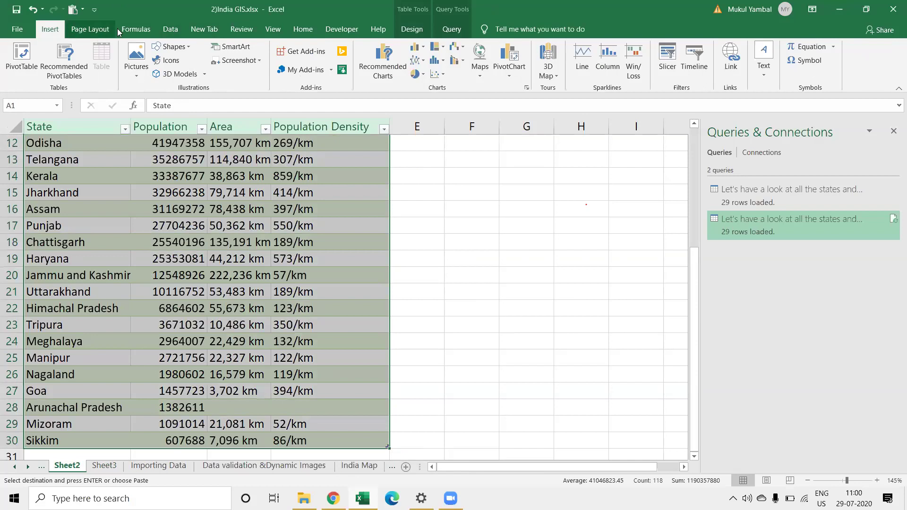
click(308, 31)
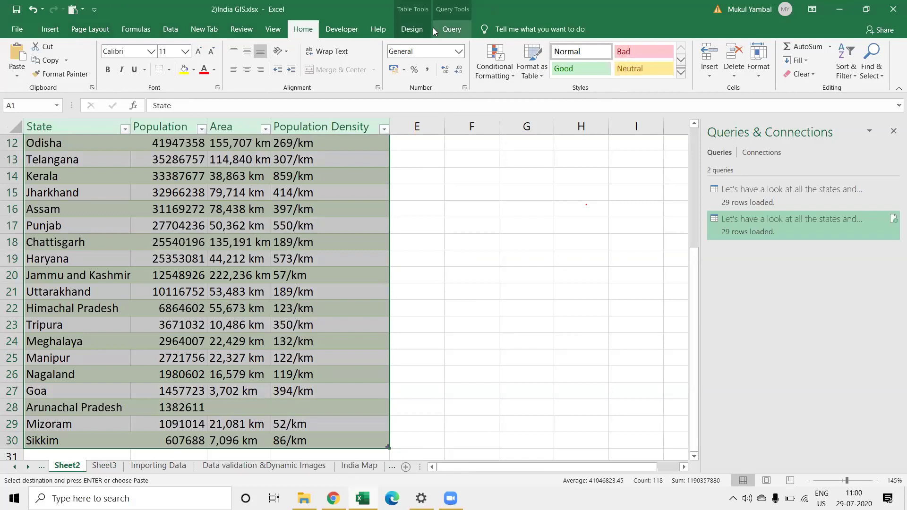
click(419, 30)
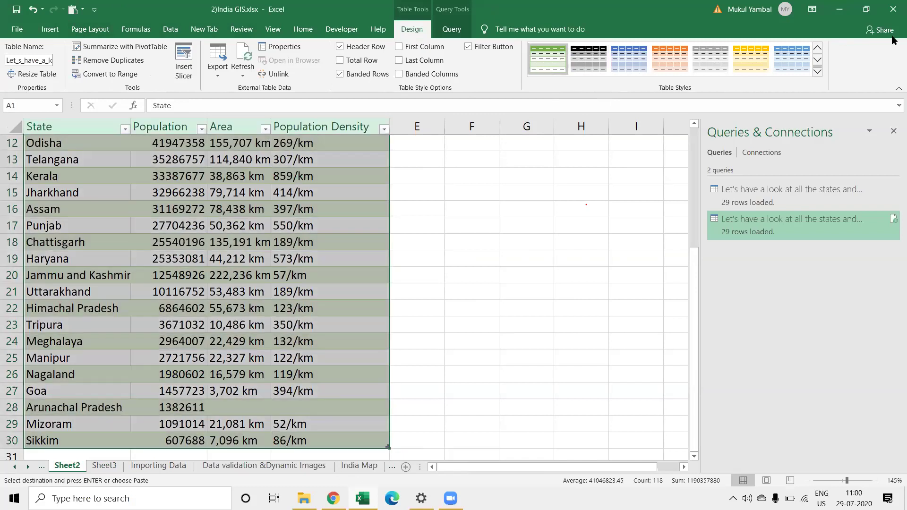
Step: Clear the States table's banded style and copy the unstyled table
click(818, 75)
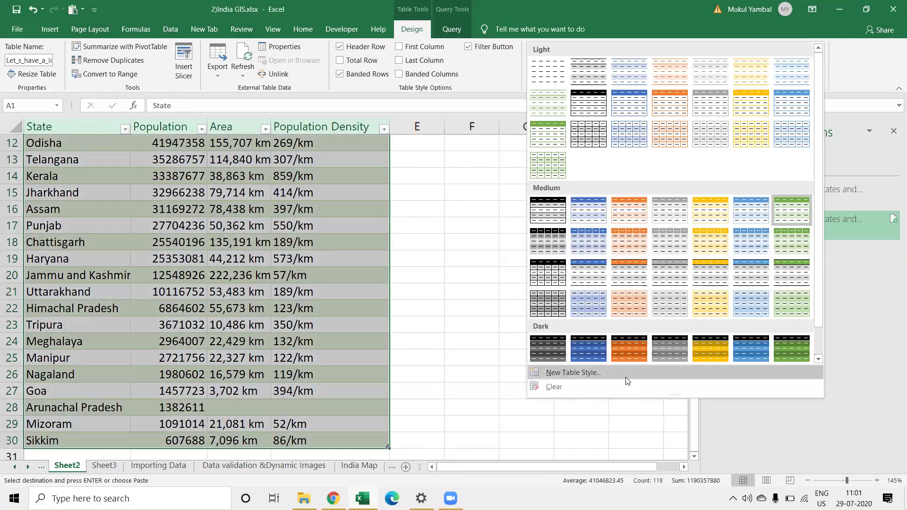
click(606, 386)
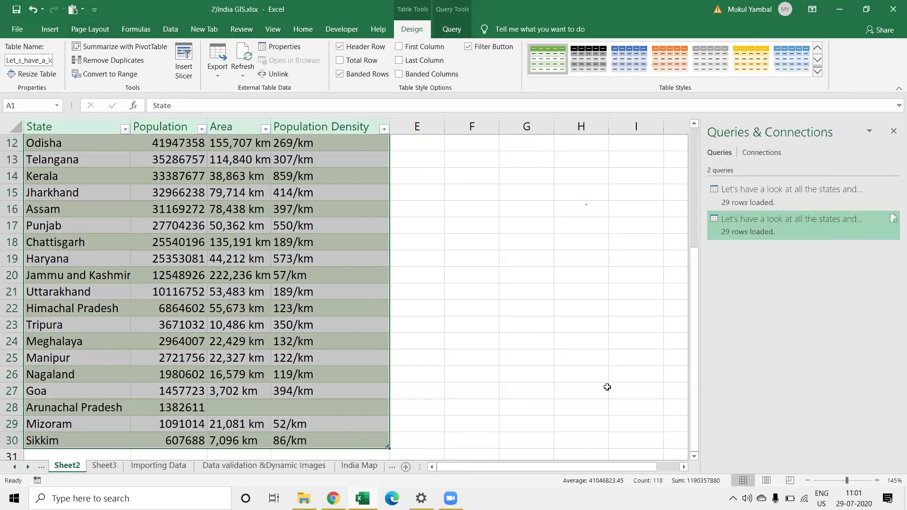
click(423, 292)
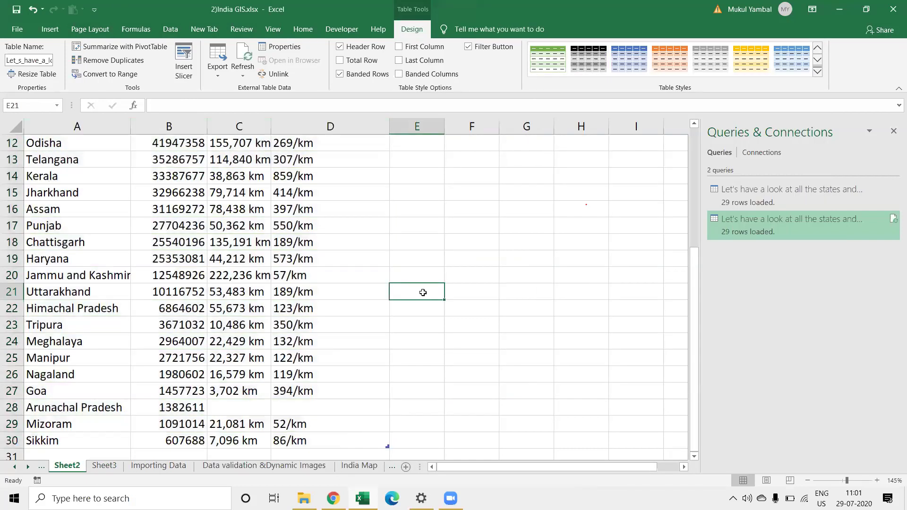
key(ctrl+Up)
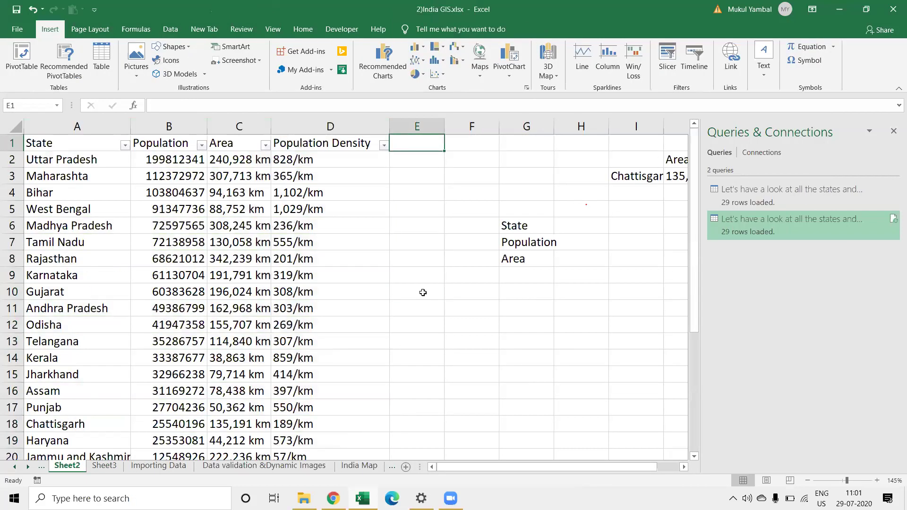
key(ctrl+Home)
key(ctrl+shift+Down)
key(ctrl+shift+Right)
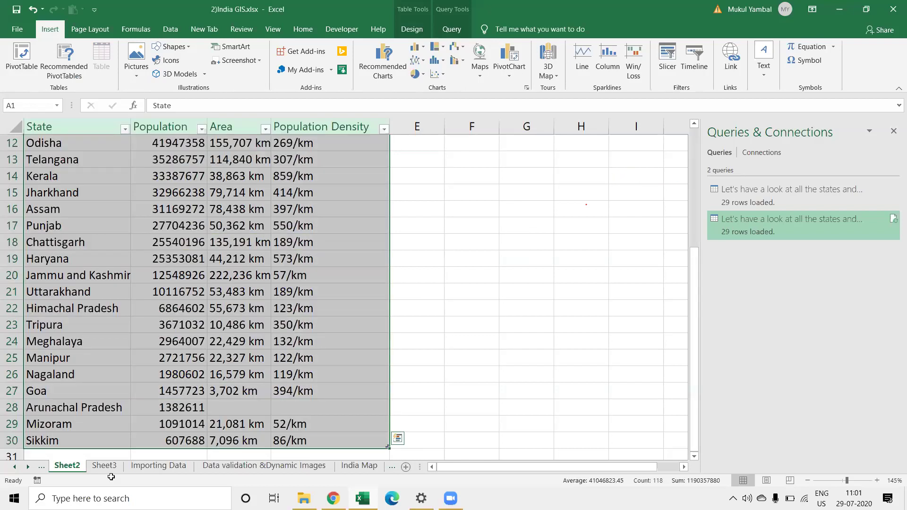
key(ctrl+c)
Step: Start a Paste Special into an empty cell below Sheet3's data, then cancel it
click(105, 466)
scroll(189, 283, down, 8)
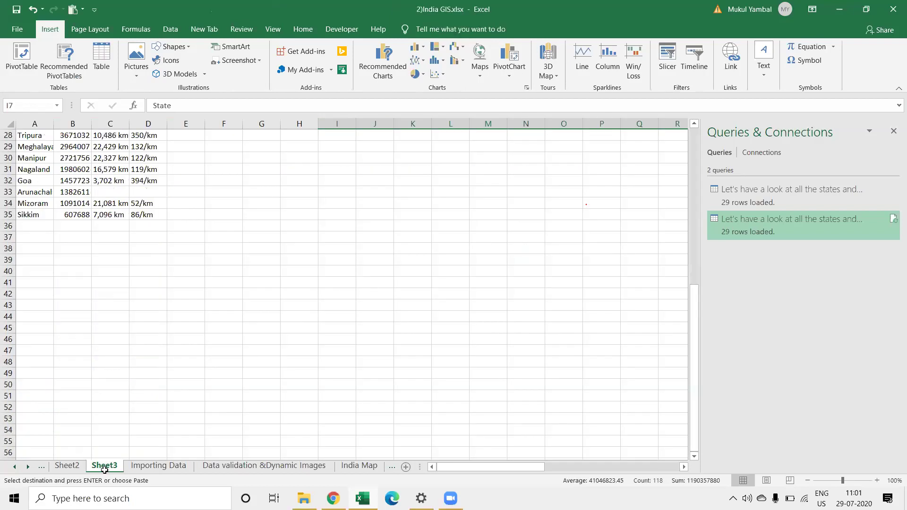
scroll(189, 283, down, 3)
click(110, 191)
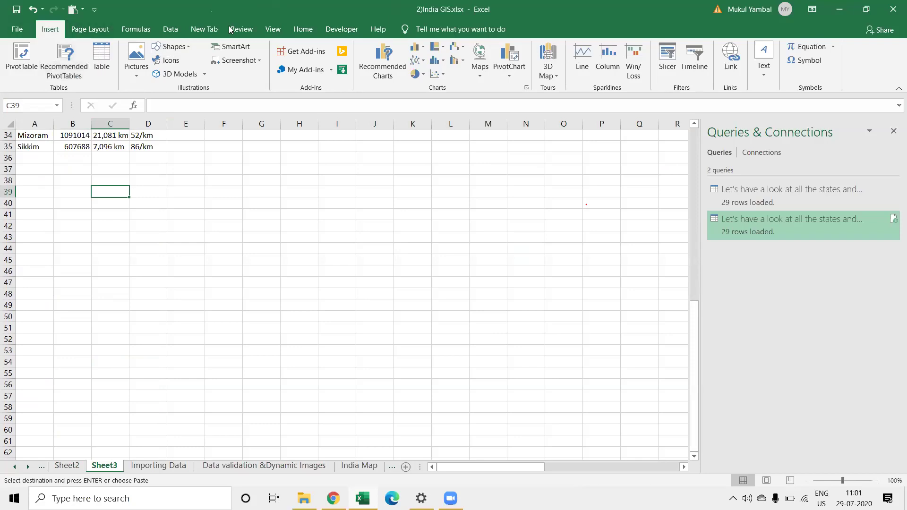
click(317, 28)
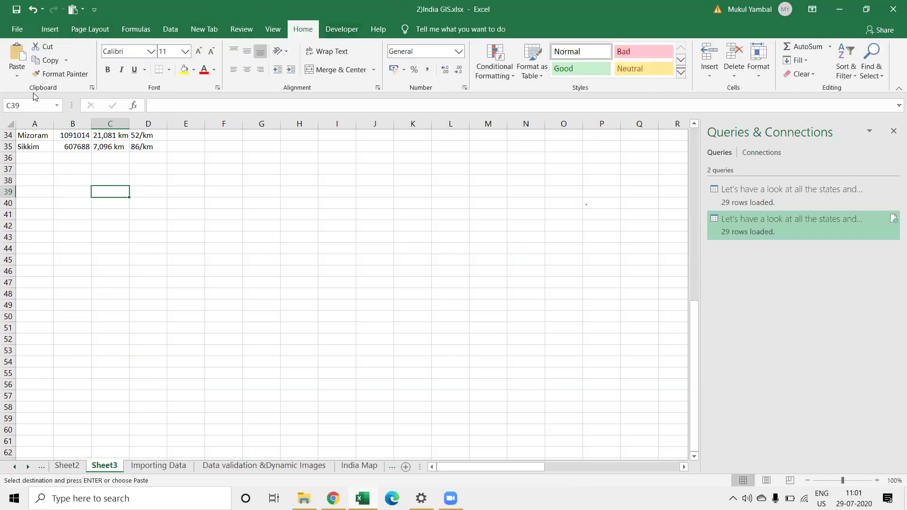
click(17, 76)
click(47, 184)
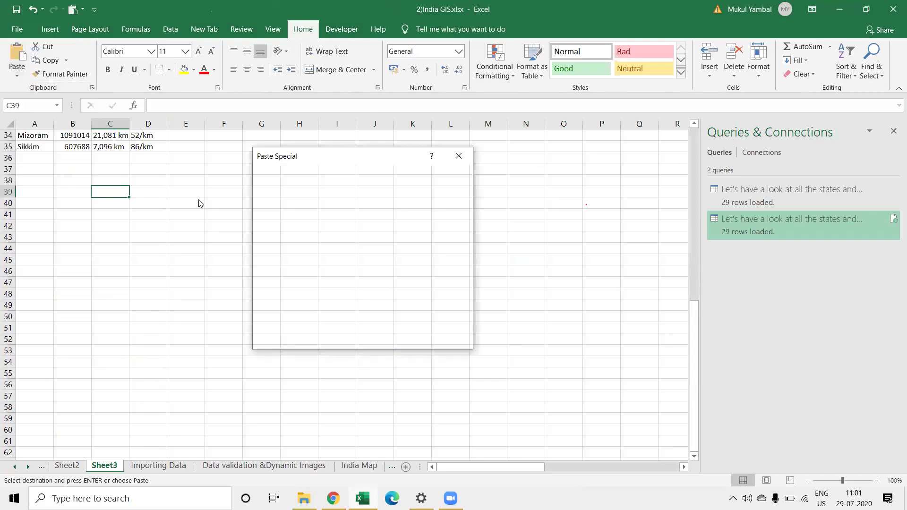
click(441, 337)
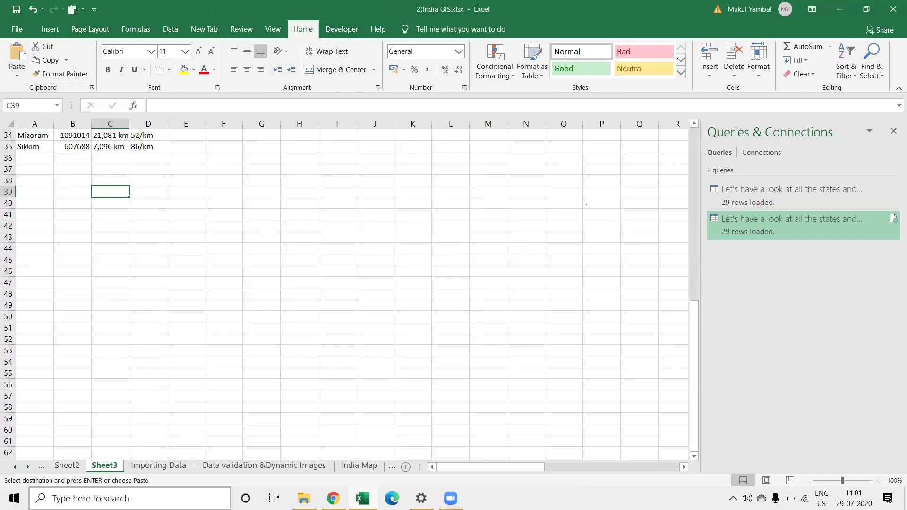
Step: Go back to Sheet2's state table and bring up the Data commands
click(69, 467)
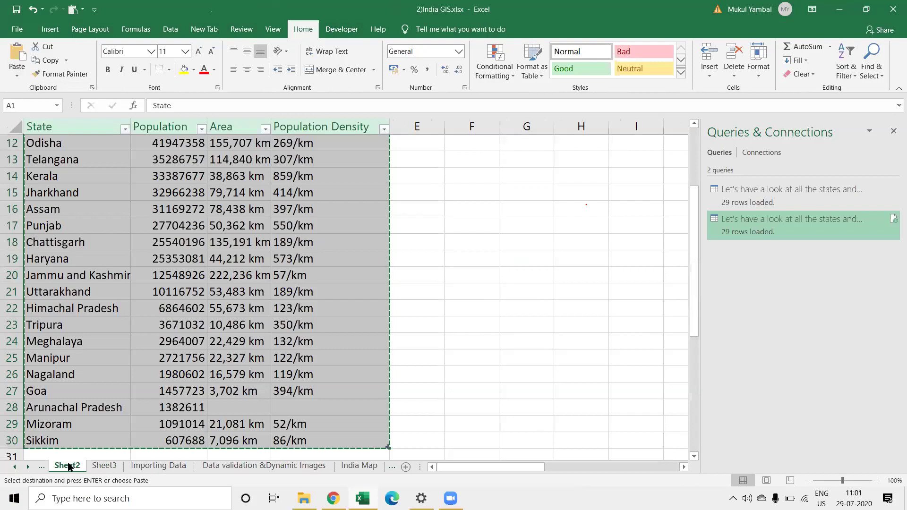
click(430, 239)
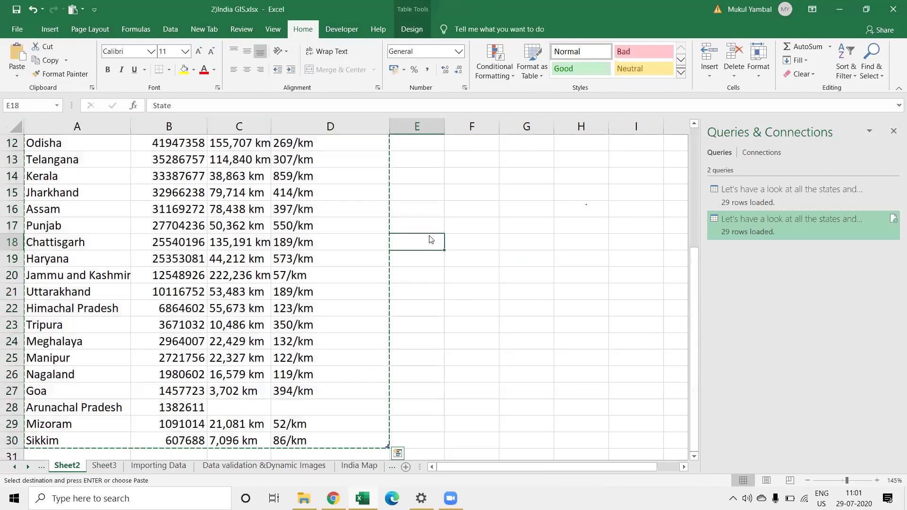
right_click(433, 239)
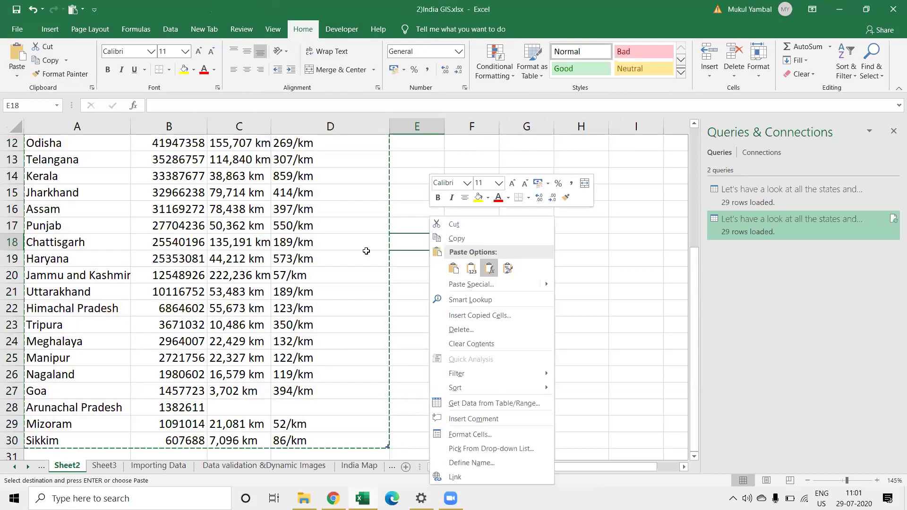
key(Escape)
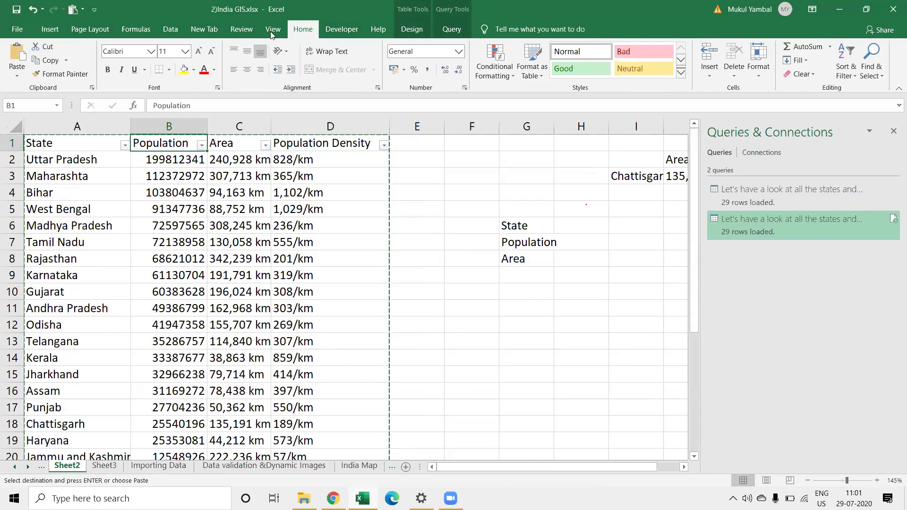
click(273, 31)
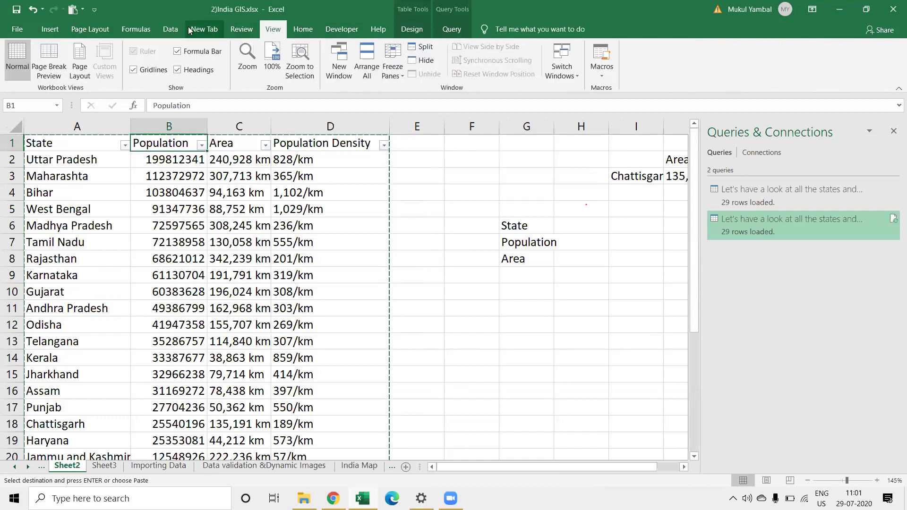
click(170, 29)
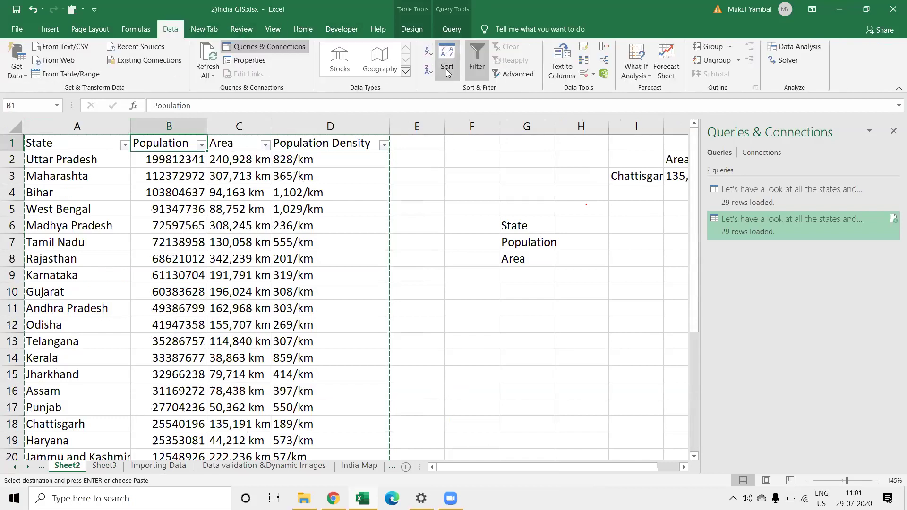
Step: Turn off the header filter arrows and copy the Sheet2 state table
key(ctrl+shift+l)
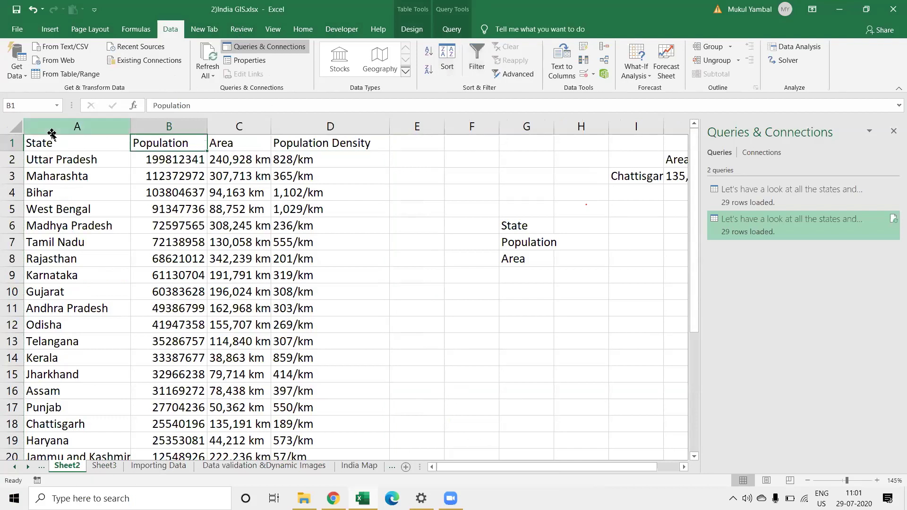
click(56, 138)
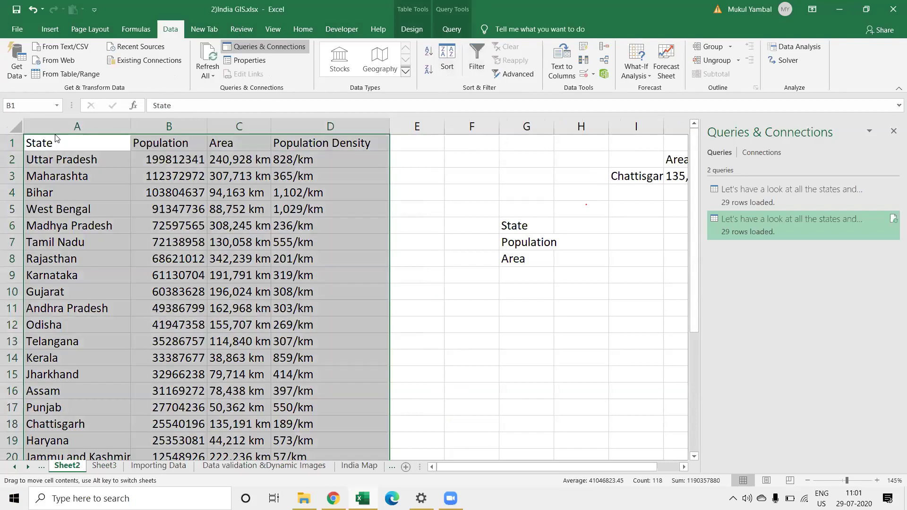
key(ctrl+c)
right_click(489, 263)
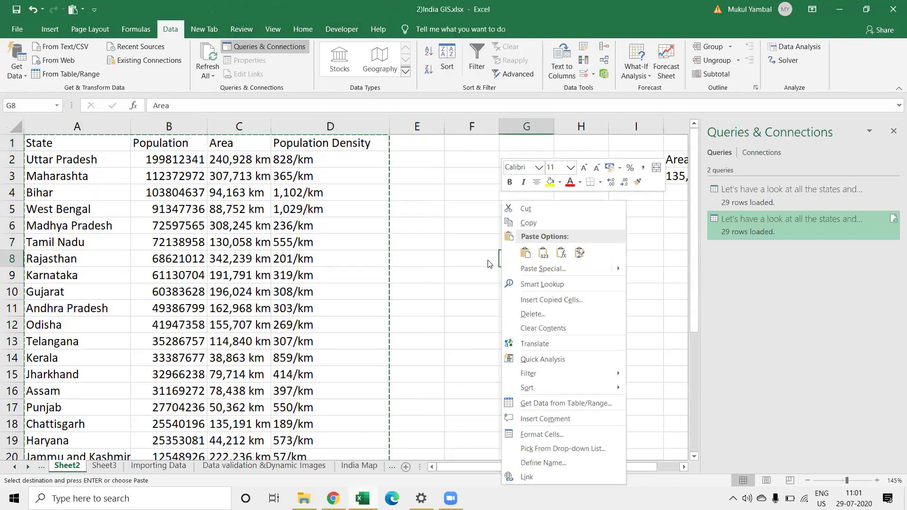
right_click(493, 292)
click(235, 157)
click(235, 156)
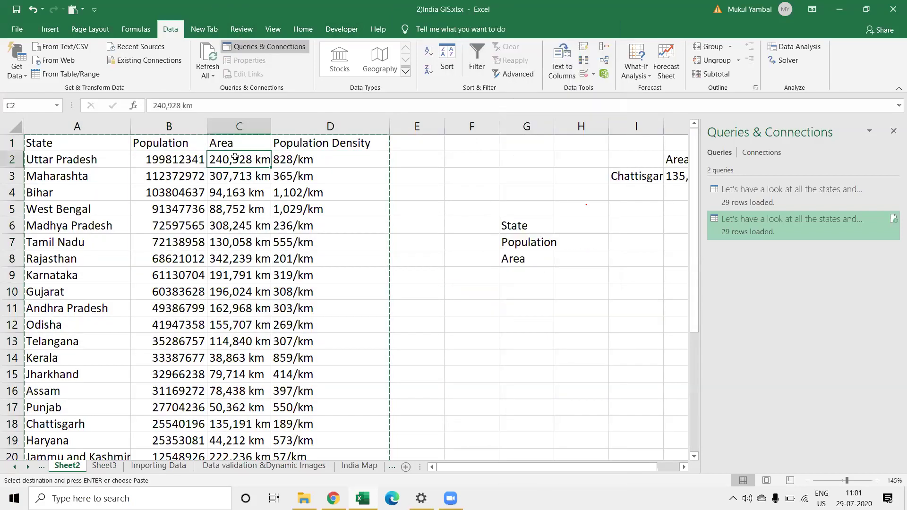
Step: Select Sheet3's state table A6:D35 and paste it transposed at I13
click(105, 466)
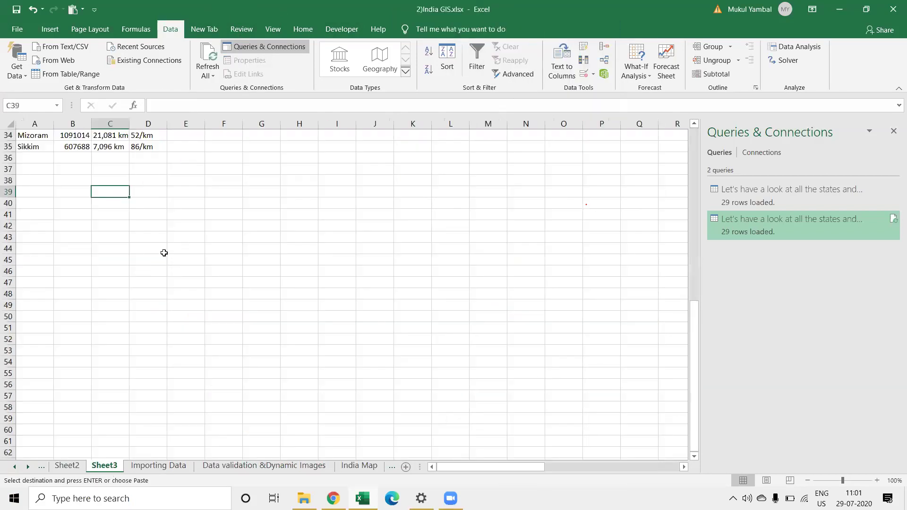
key(Up)
key(Up)
key(Up)
key(Up)
key(Left)
key(Left)
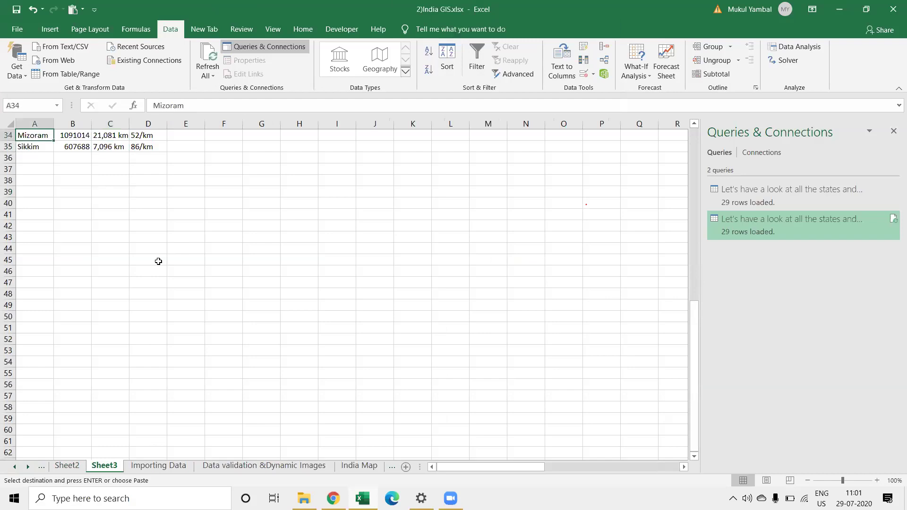
key(ctrl+Up)
key(ctrl+Up)
key(Down)
key(Down)
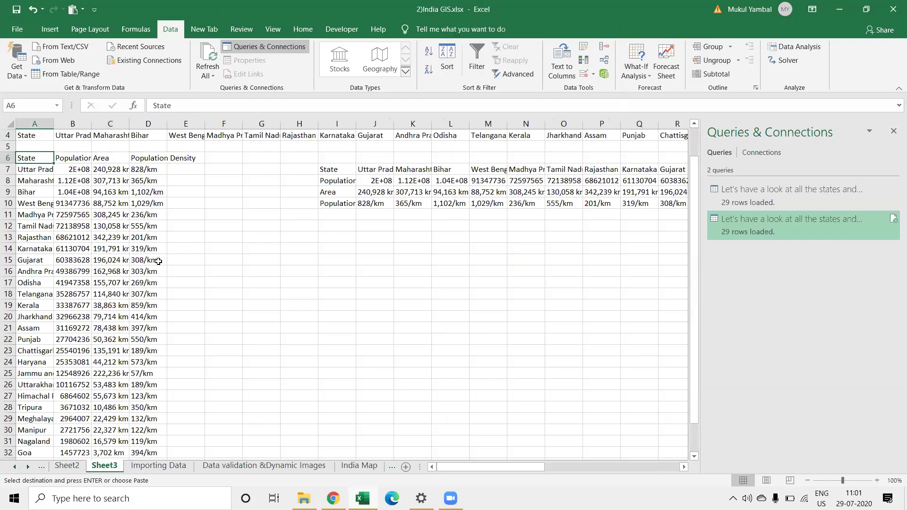
key(shift+Right)
key(shift+Right)
key(shift+Right)
key(ctrl+shift+Down)
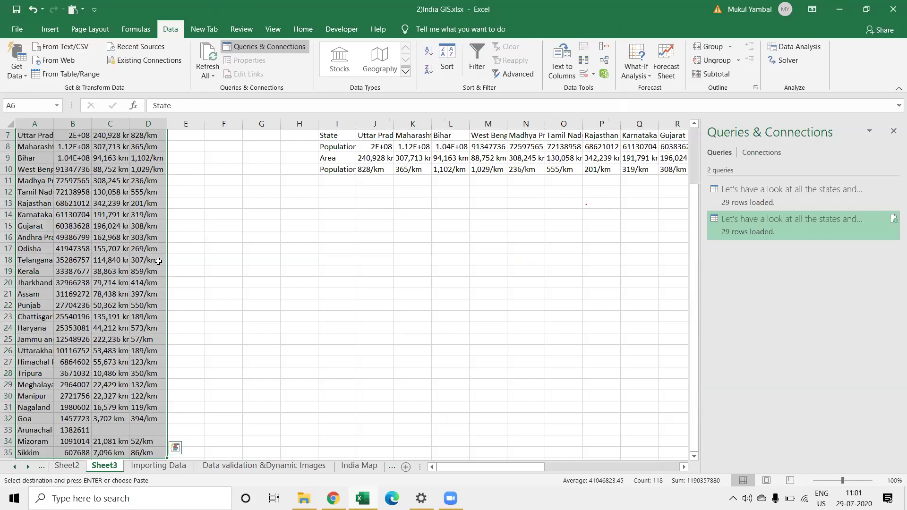
right_click(355, 204)
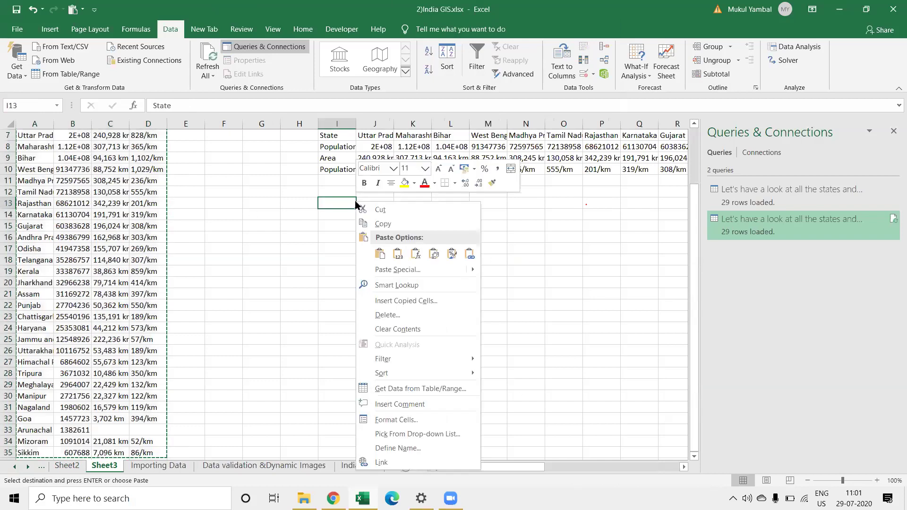
click(434, 253)
Step: Add a new Sheet4 and paste the state data transposed at A1
click(406, 468)
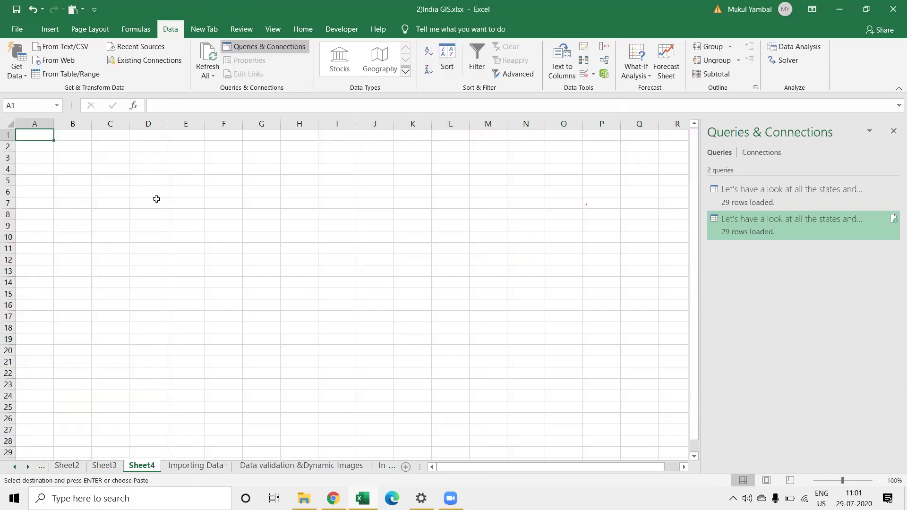
right_click(30, 137)
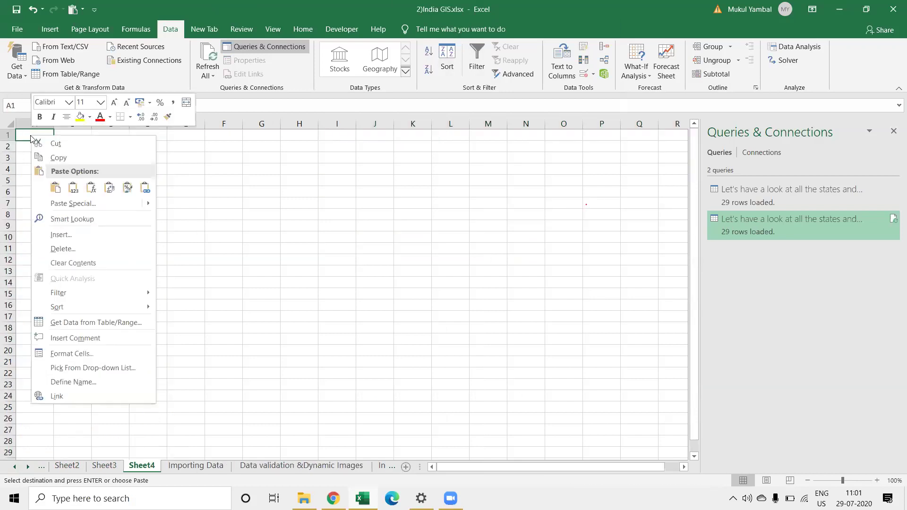
click(108, 191)
Step: AutoFit all Sheet4 column widths with Alt+H,O,I, then return to Sheet3
drag(110, 203, 11, 126)
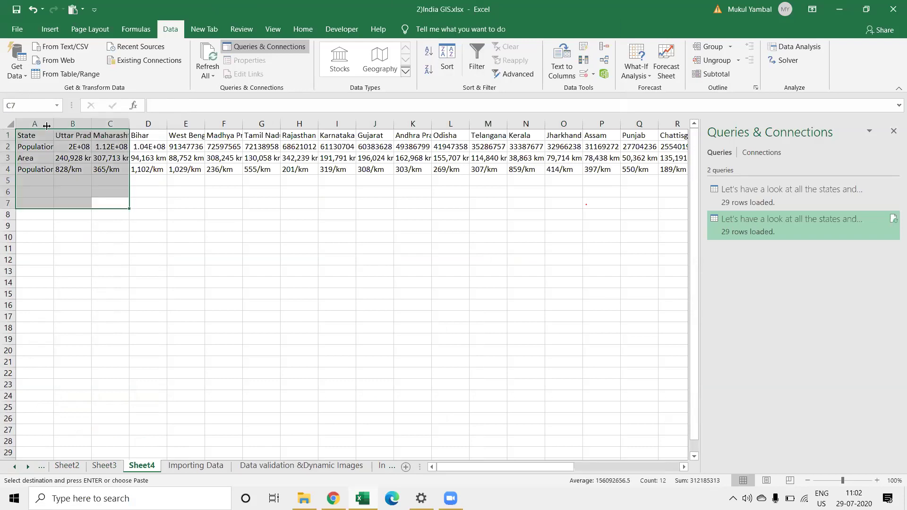
click(10, 125)
key(alt+h)
key(o)
key(i)
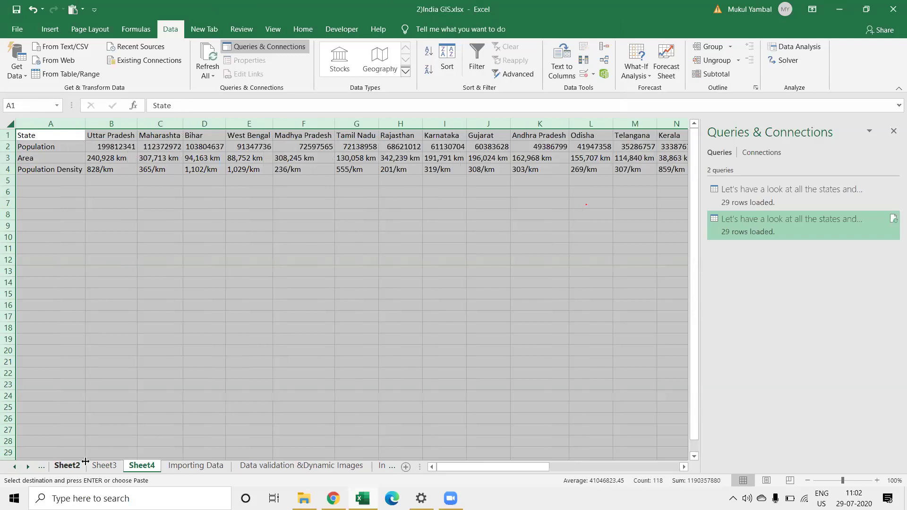
click(143, 213)
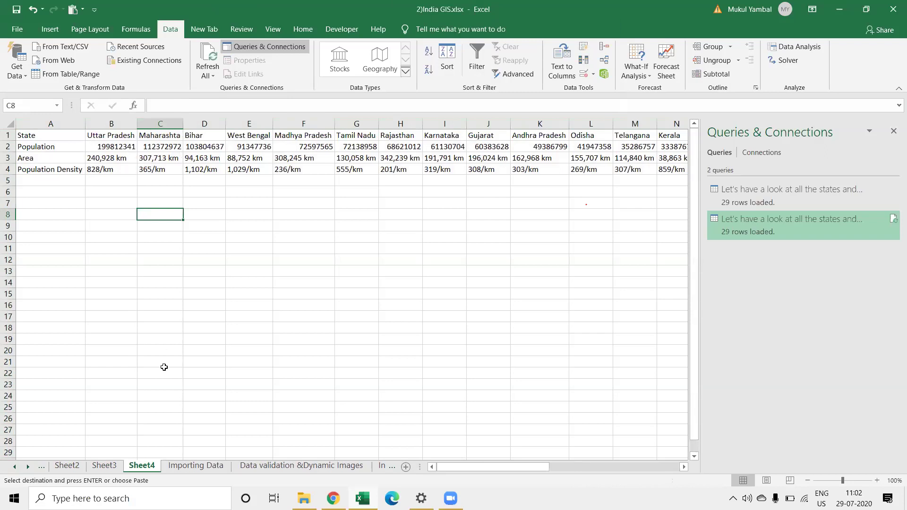
click(110, 467)
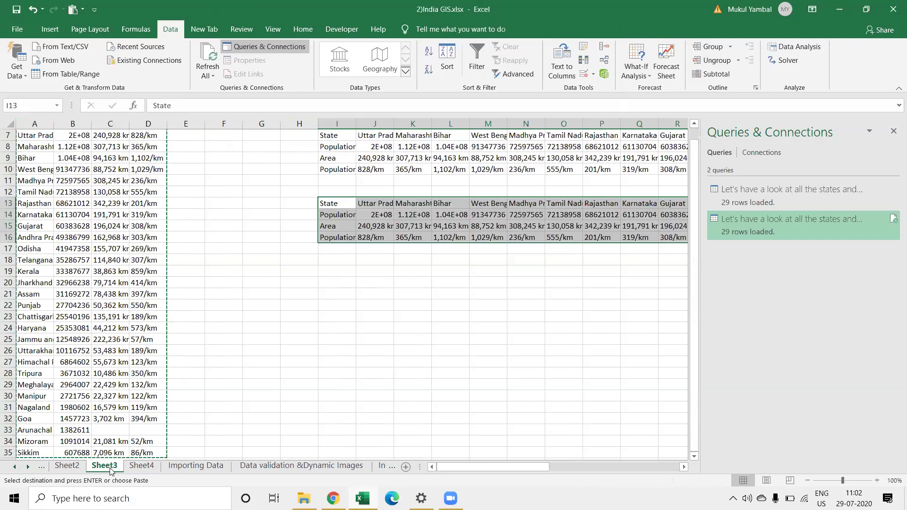
Step: Copy Sheet2's I2:J3 lookup block (Chattisgarh, 135,191 km) and paste it at C8 on Sheet4
scroll(281, 249, up, 2)
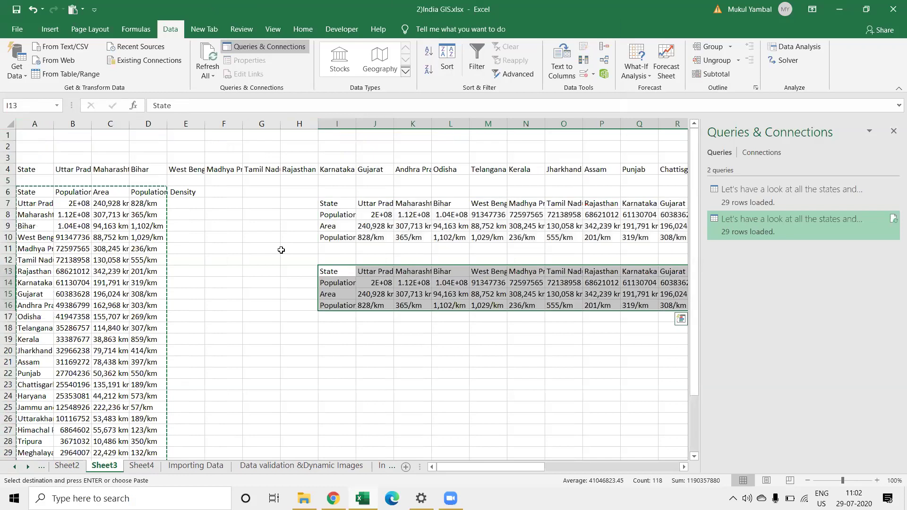
key(ctrl+Page_Up)
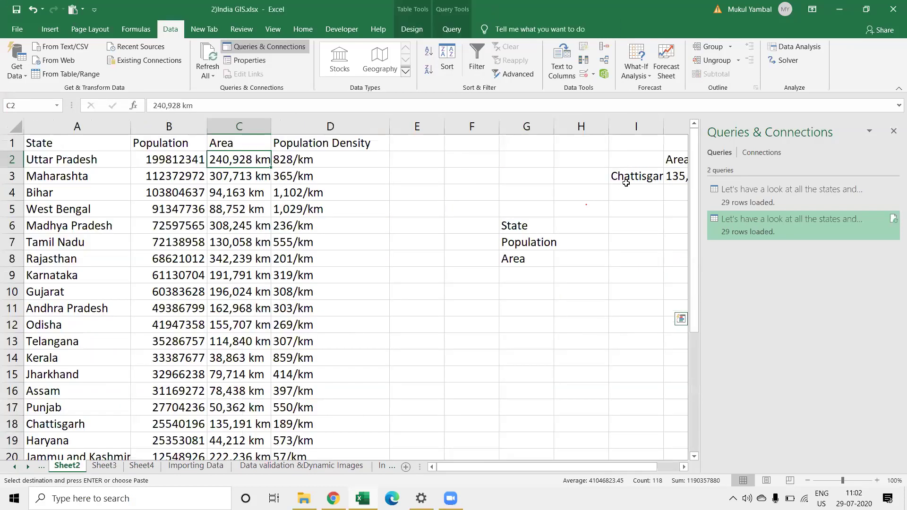
click(626, 183)
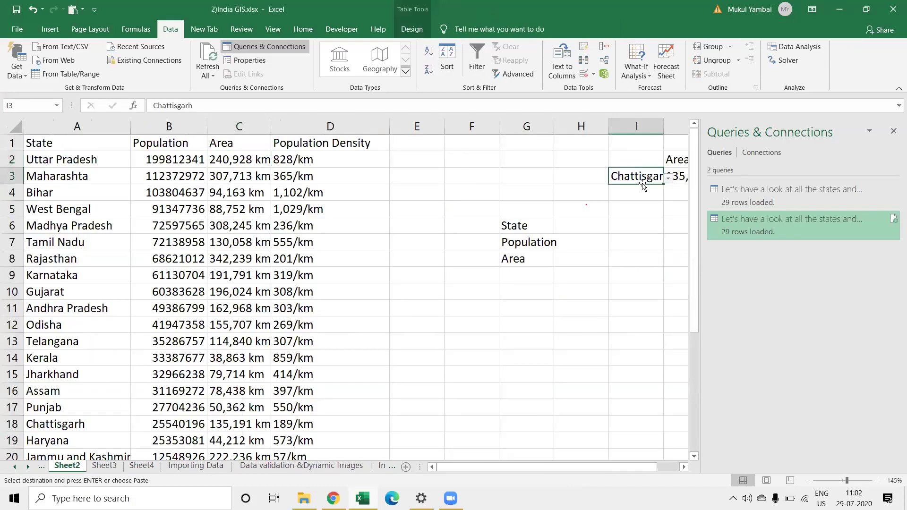
key(Right)
key(Left)
key(Left)
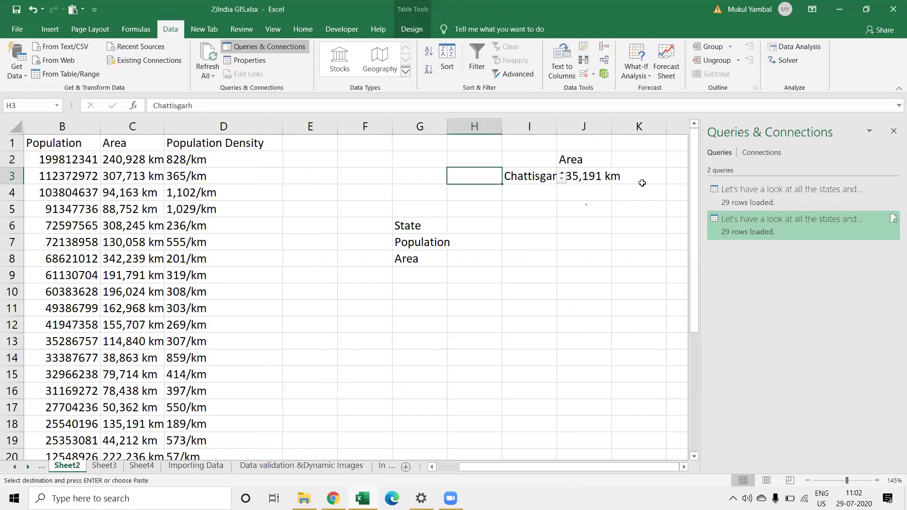
drag(548, 158, 567, 174)
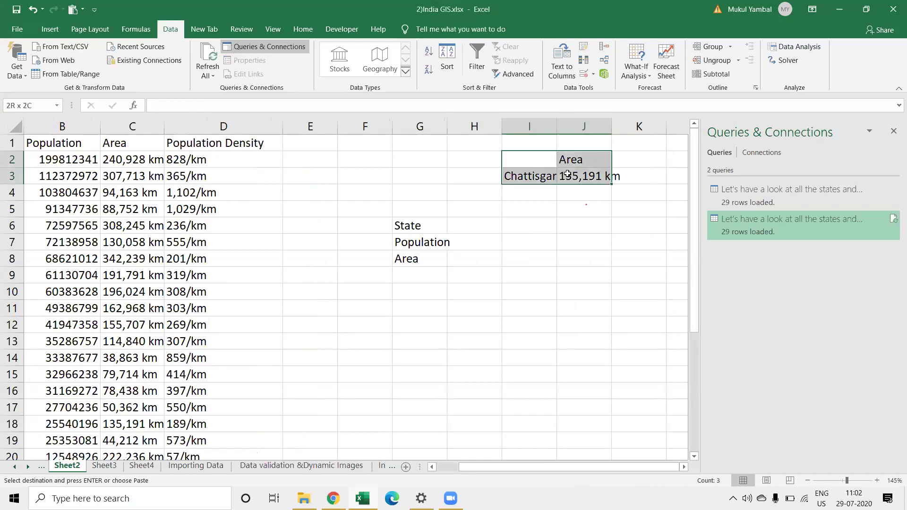
click(137, 467)
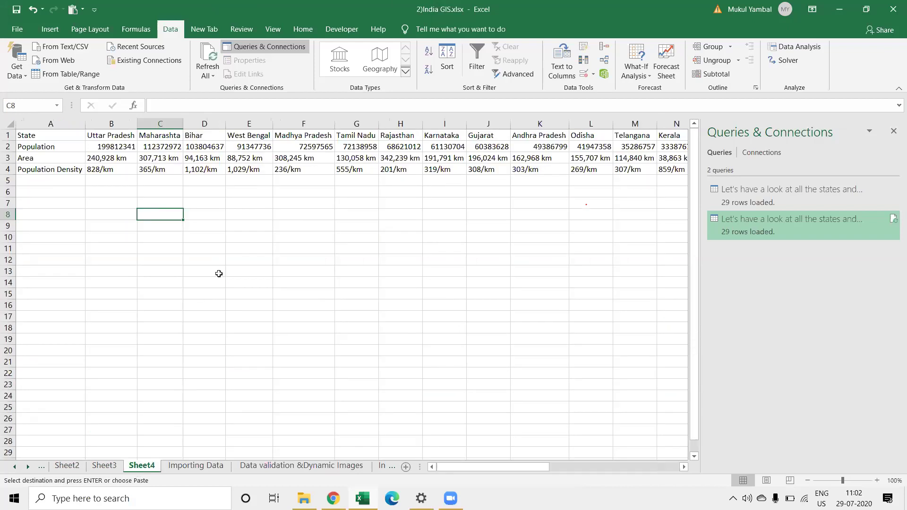
key(ctrl+v)
click(176, 226)
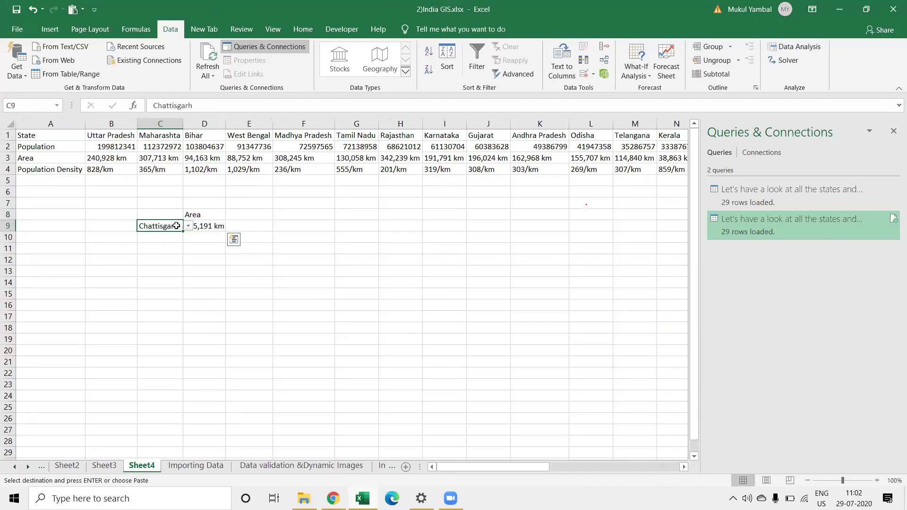
Step: Change C9's data validation list source to the state names row =$B$1:$AD$1
click(188, 226)
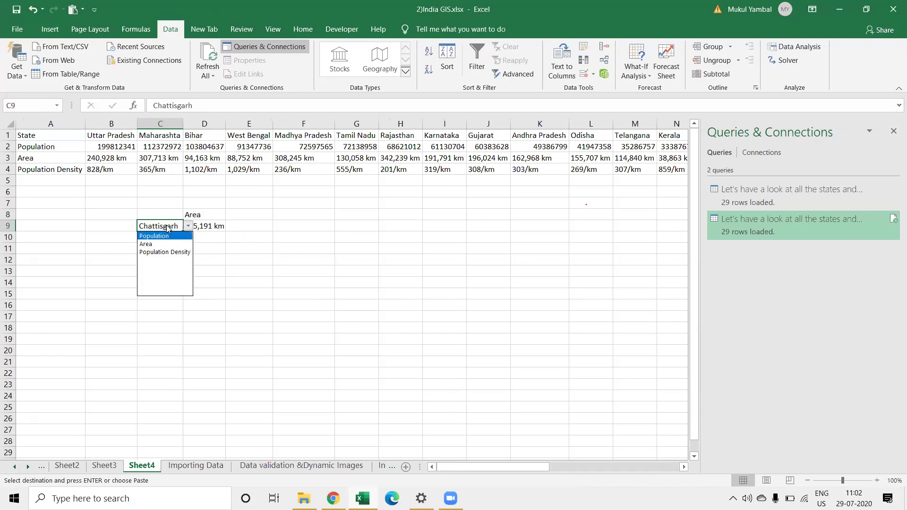
click(168, 228)
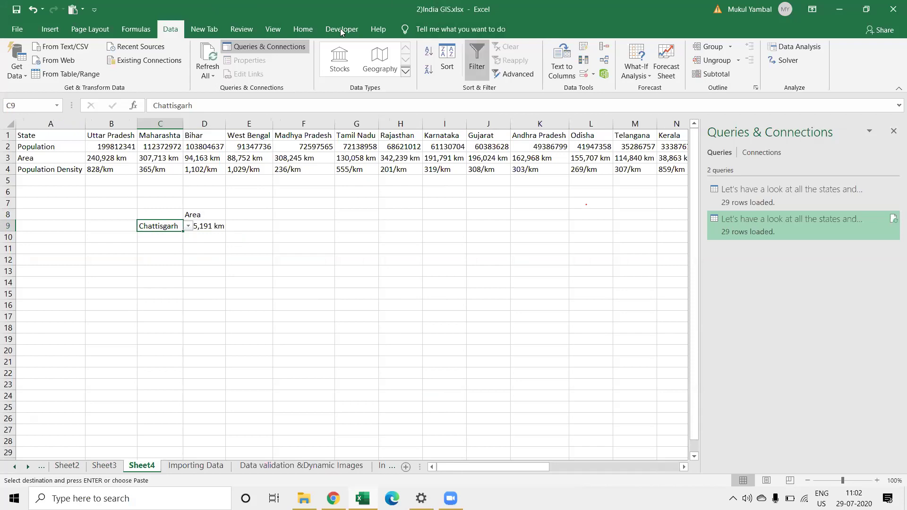
click(592, 74)
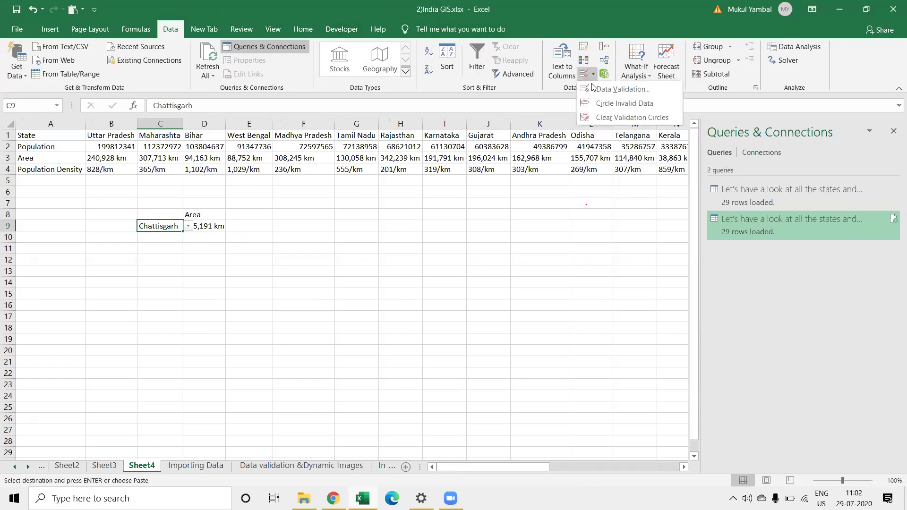
click(598, 93)
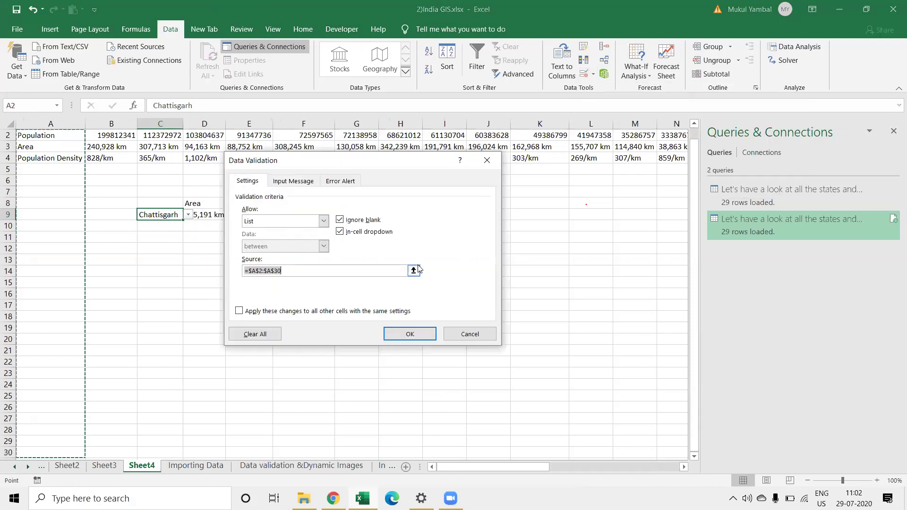
click(413, 271)
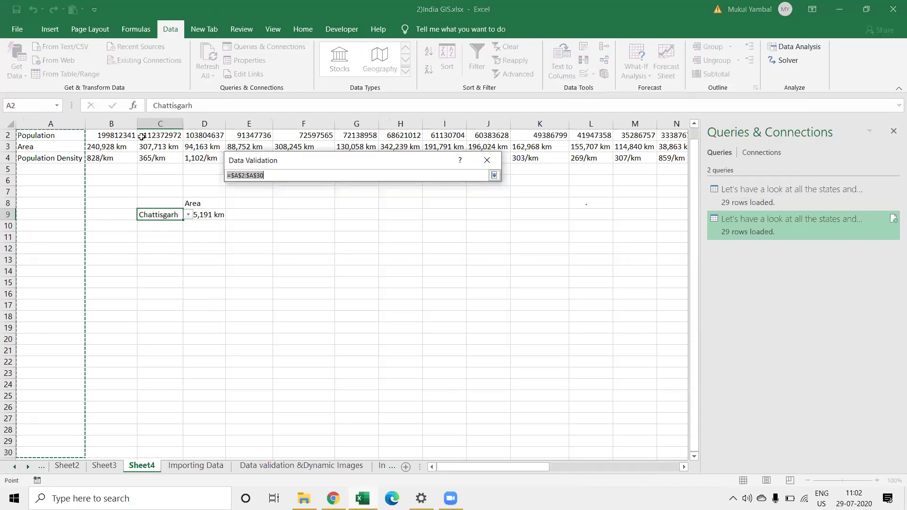
click(116, 141)
click(116, 139)
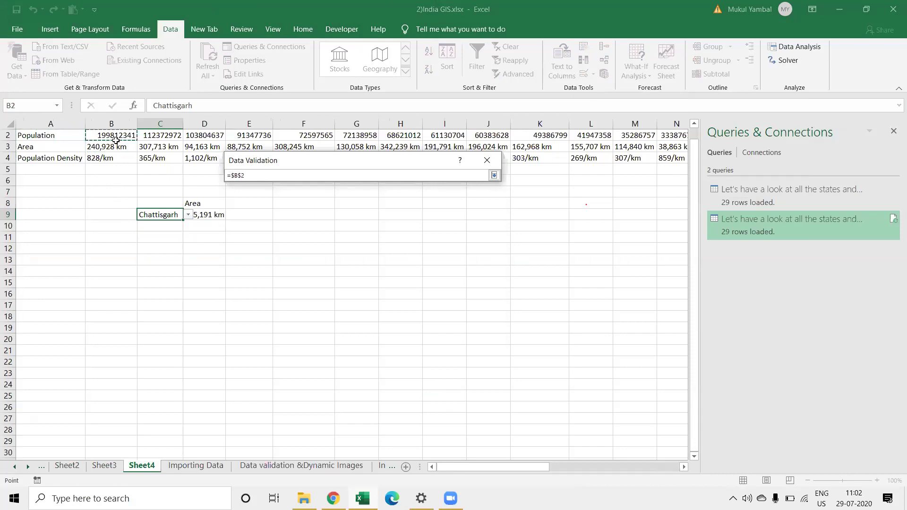
scroll(116, 140, up, 1)
click(116, 140)
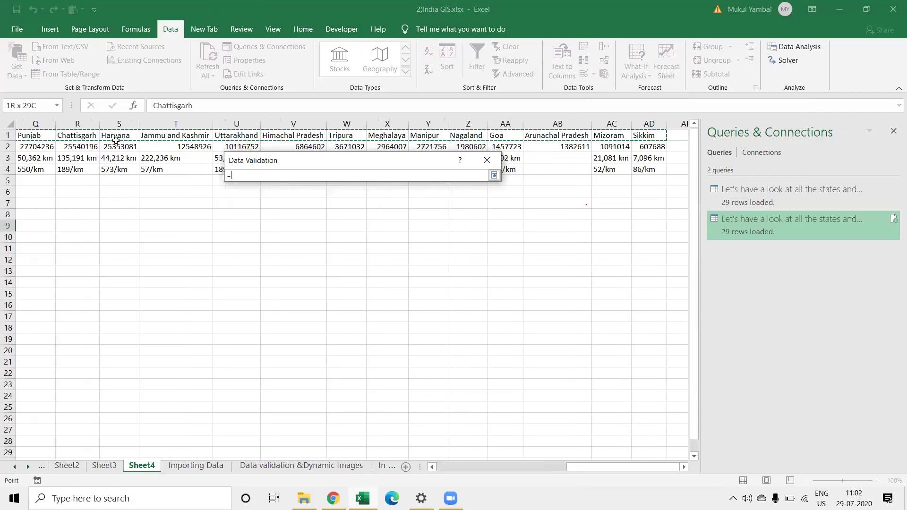
key(ctrl+shift+Right)
click(494, 175)
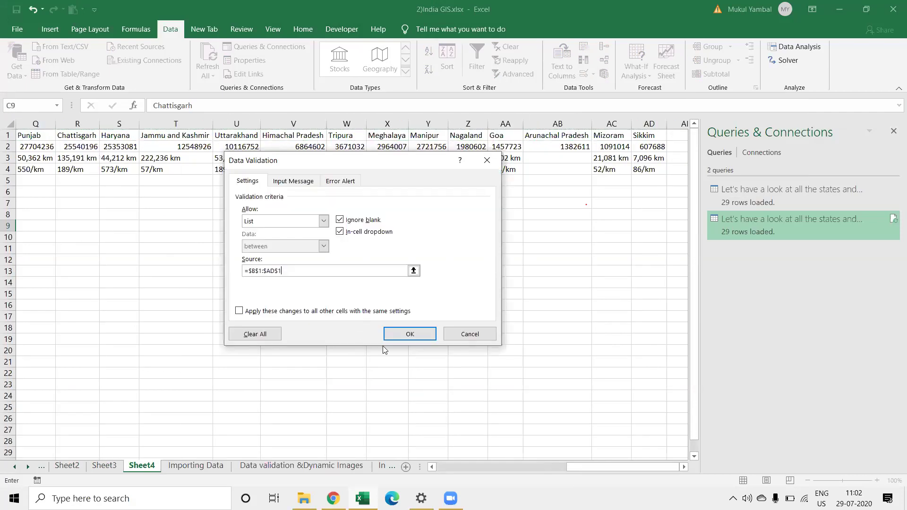
click(409, 335)
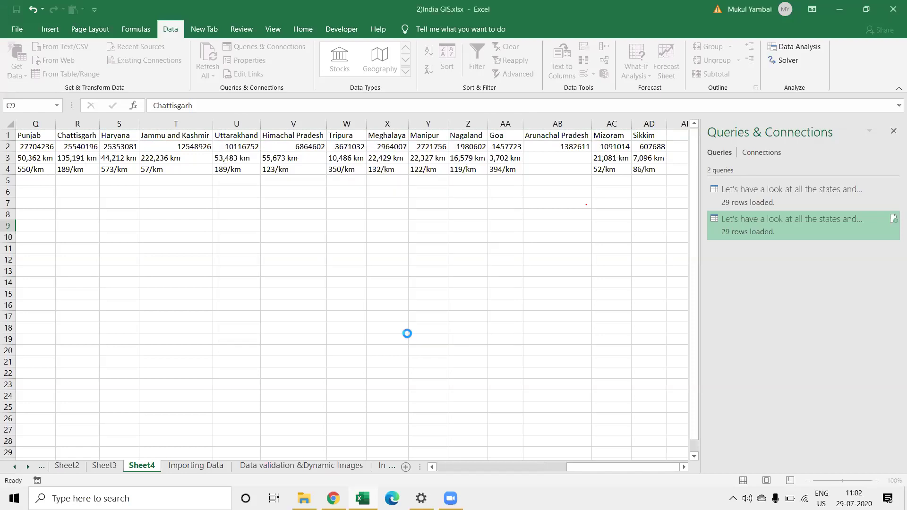
Step: Check that C9's dropdown lists state names like Chattisgarh, Haryana and Tripura
click(154, 218)
key(Left)
key(Left)
key(Left)
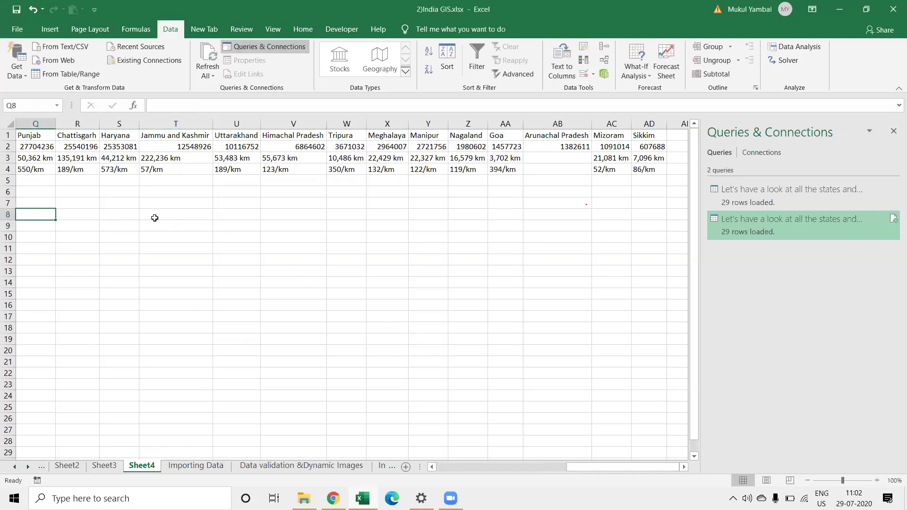
key(Left)
key(Left)
key(Left)
key(Left)
key(Left)
key(Left)
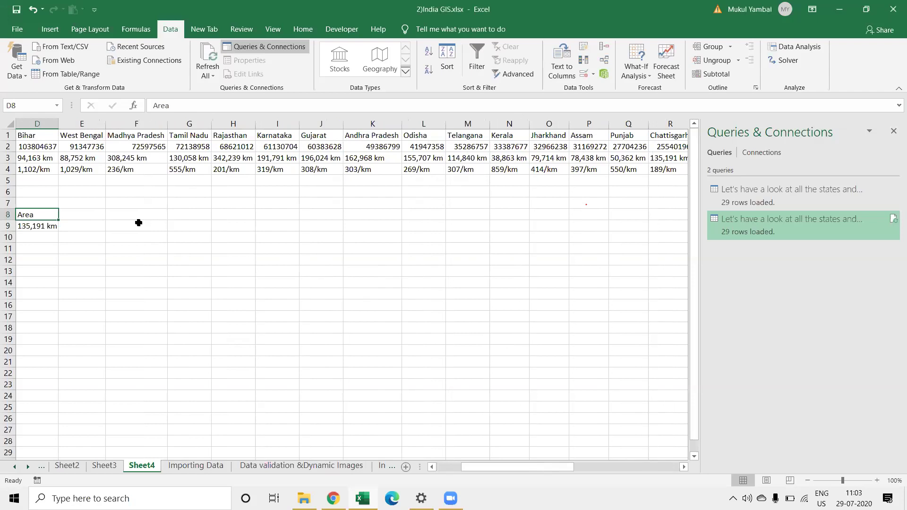
key(Left)
key(Down)
key(alt+Down)
key(Escape)
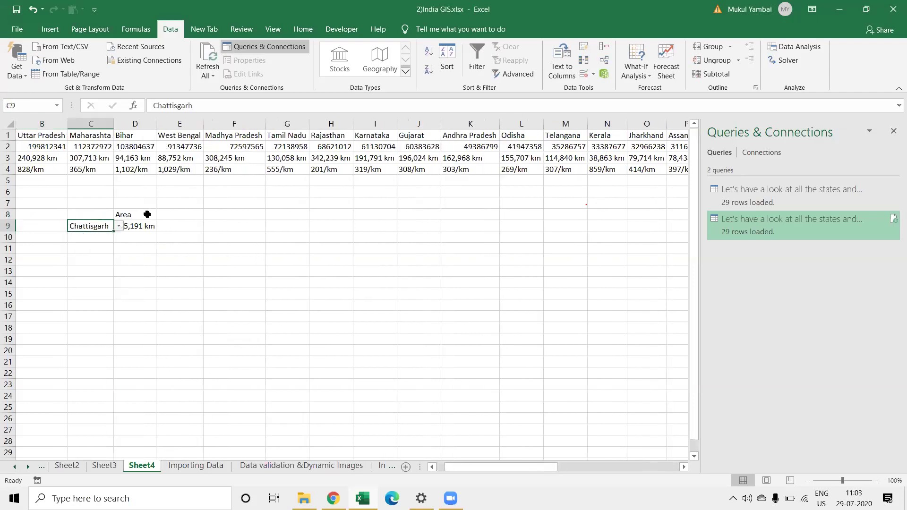
Step: Select D9 and begin editing its VLOOKUP area formula in the formula bar
click(142, 215)
click(125, 234)
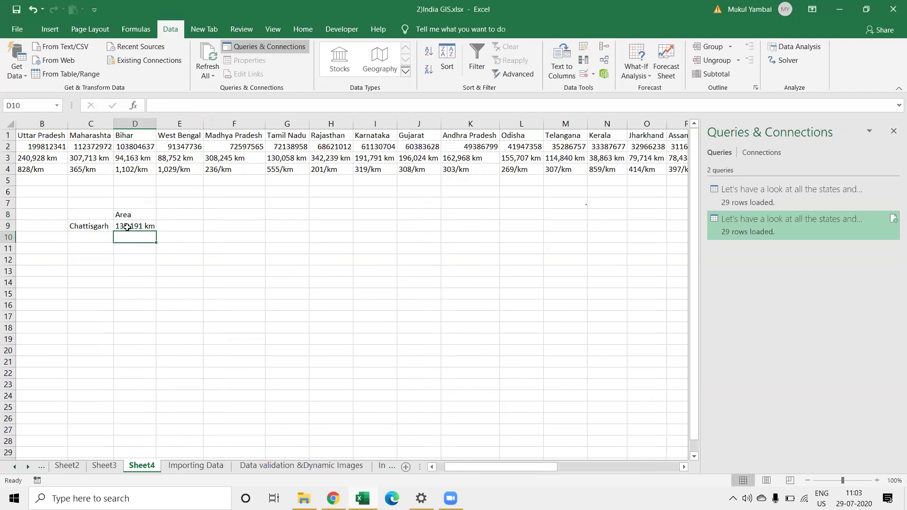
click(127, 227)
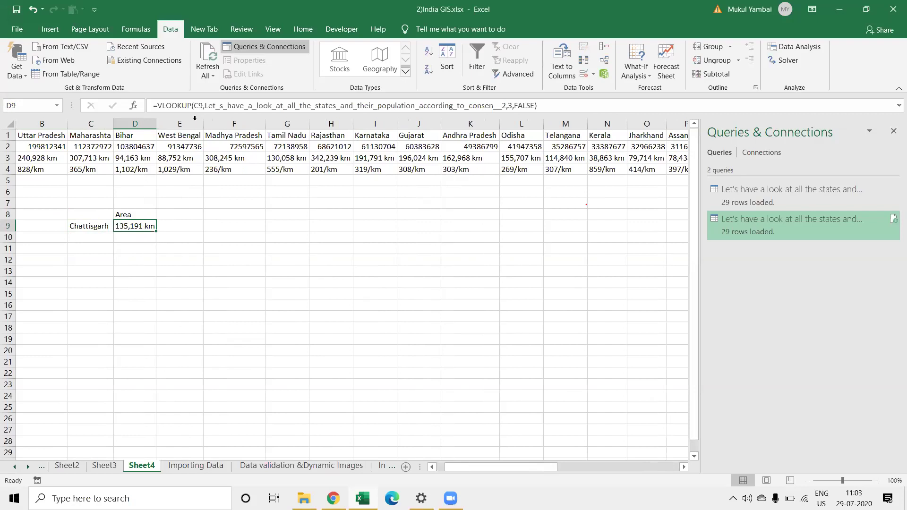
click(162, 105)
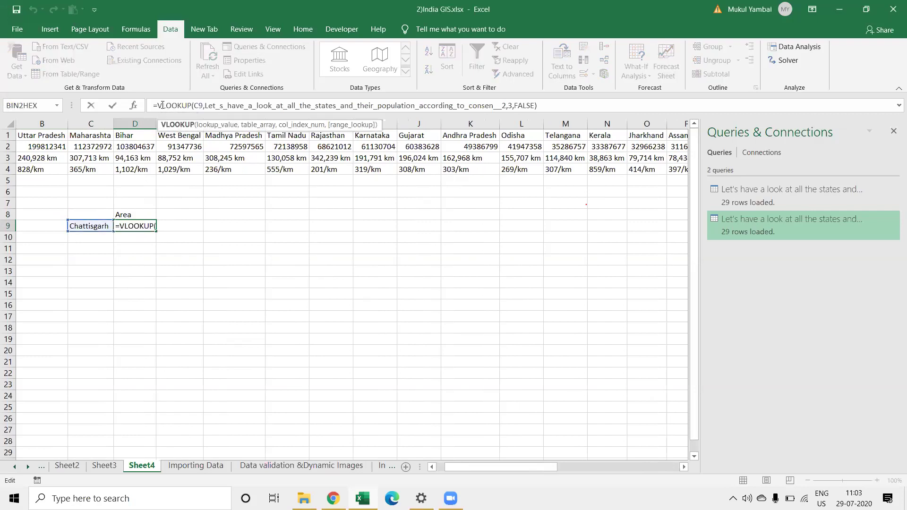
Step: Change D9's VLOOKUP to HLOOKUP, which returns #N/A
key(BackSpace)
text(H)
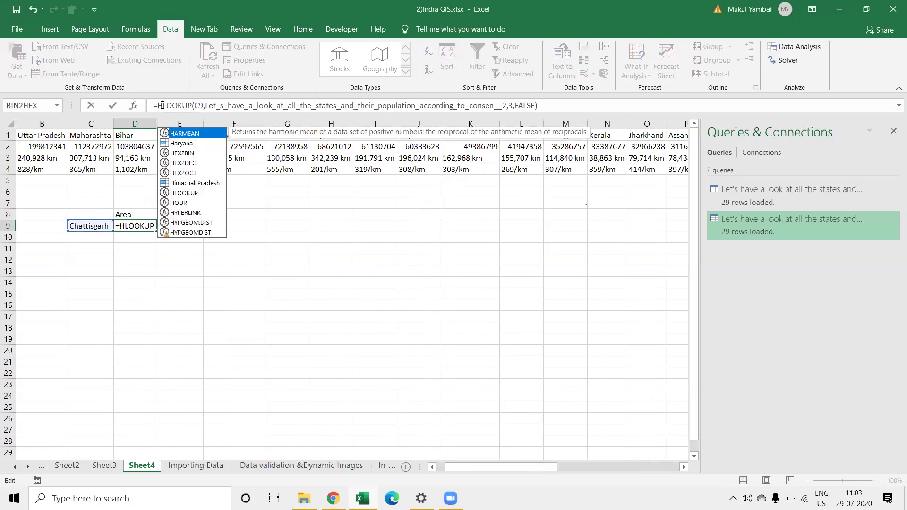
key(Return)
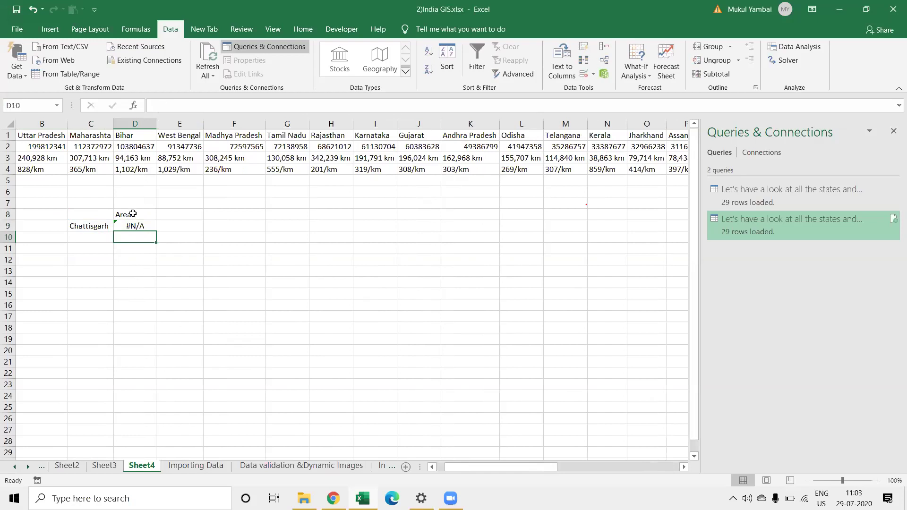
click(133, 223)
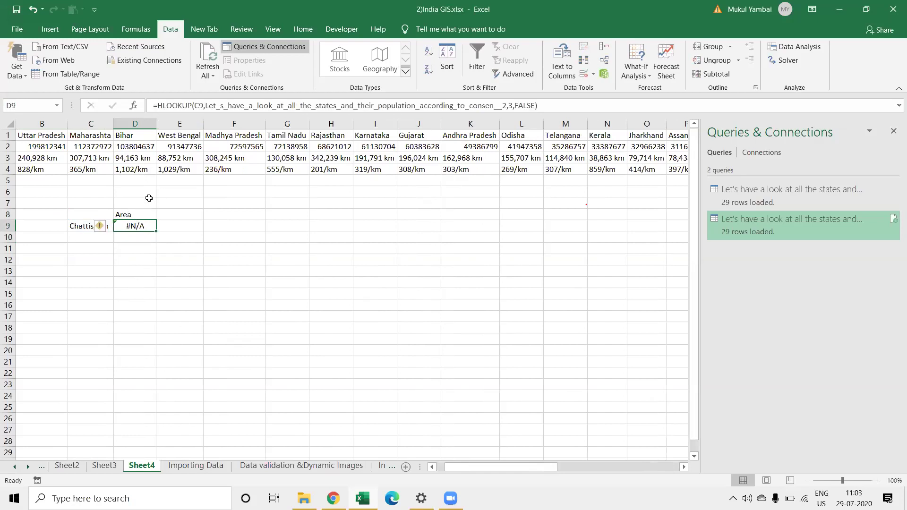
Step: Replace the HLOOKUP table name with range A1:AD4, keeping row 3 and FALSE
click(200, 105)
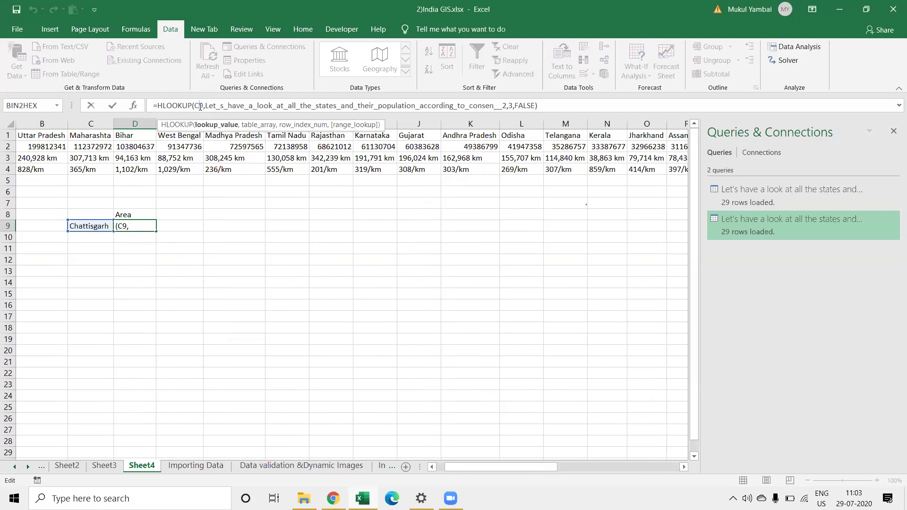
click(206, 107)
key(shift+Right)
key(shift+Right)
key(shift+Right)
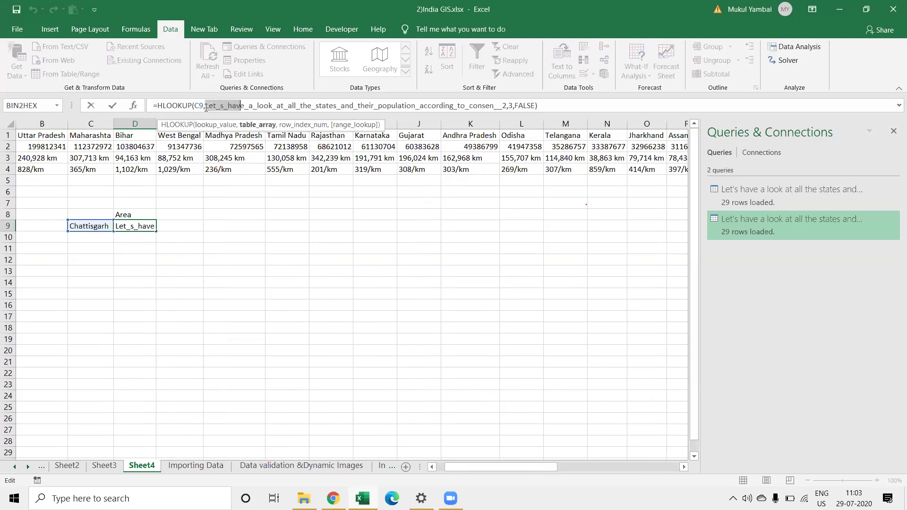
key(shift+Right)
key(shift+Right)
key(shift+Right)
key(shift+Right)
key(shift+Right)
key(shift+Right)
key(shift+Right)
key(shift+Right)
key(shift+Right)
key(shift+Right)
key(shift+Right)
key(shift+Right)
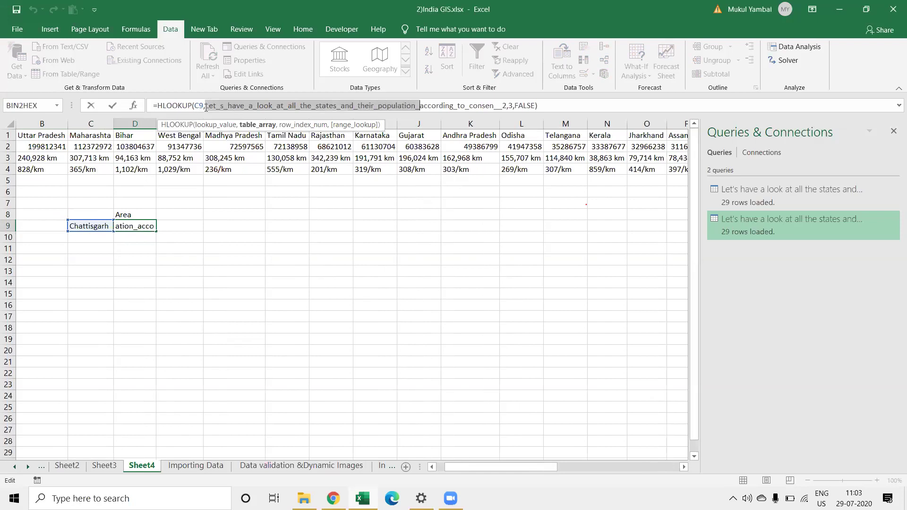
key(shift+Right)
key(shift+Right)
key(shift+Right)
key(shift+Right)
key(shift+Right)
key(shift+Right)
key(BackSpace)
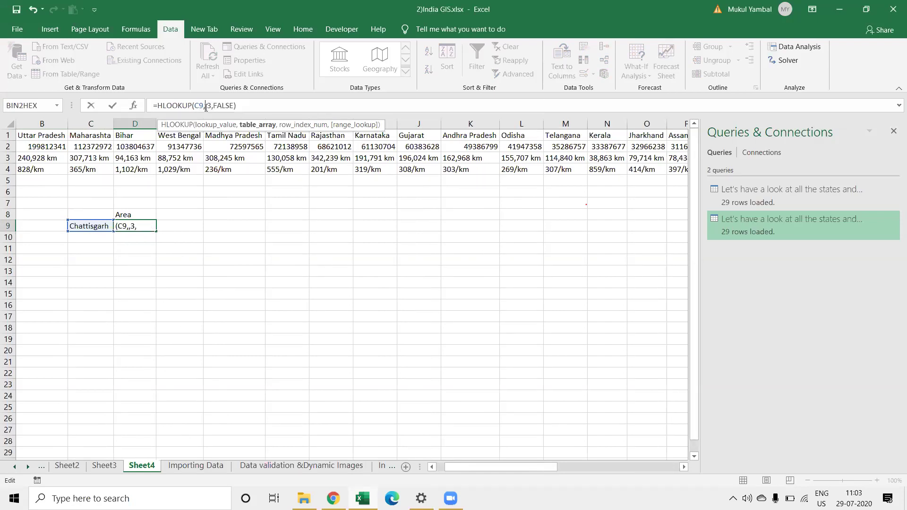
click(56, 139)
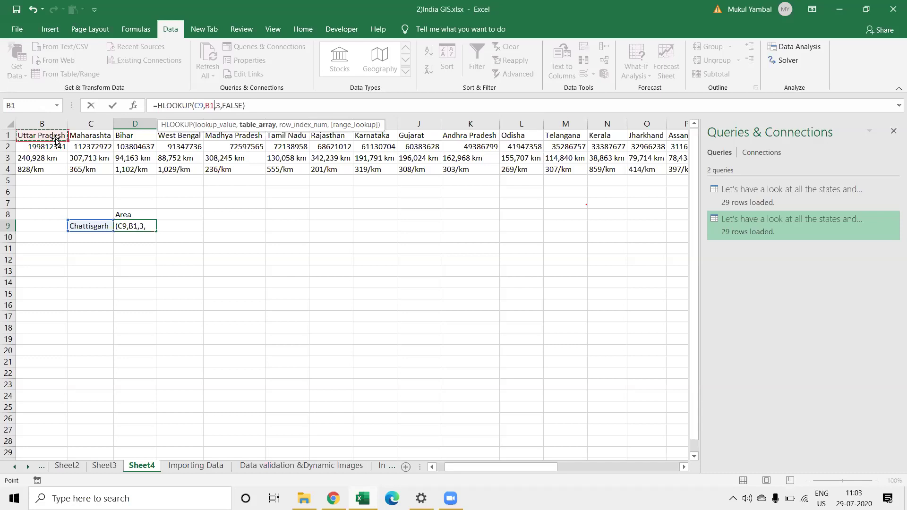
scroll(56, 138, left, 1)
drag(55, 136, 55, 139)
key(shift+Down)
key(shift+Down)
key(shift+Right)
key(ctrl+shift+Right)
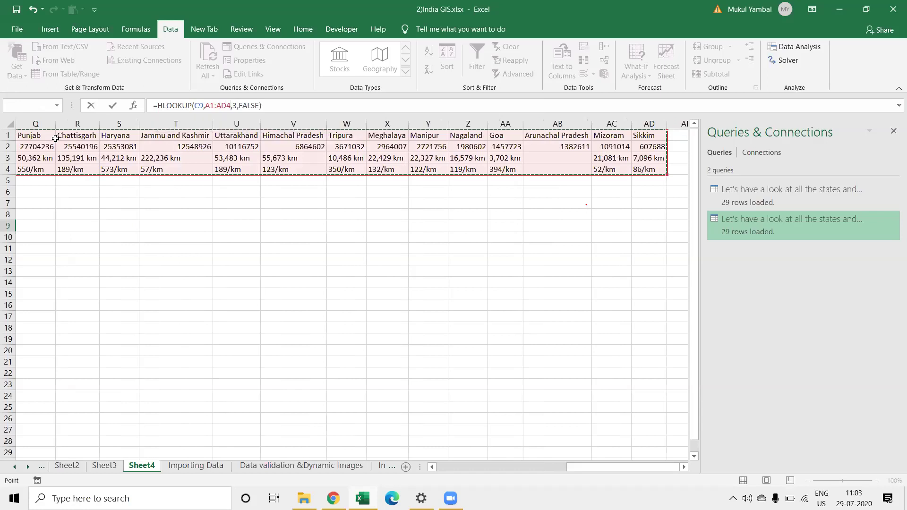
key(Return)
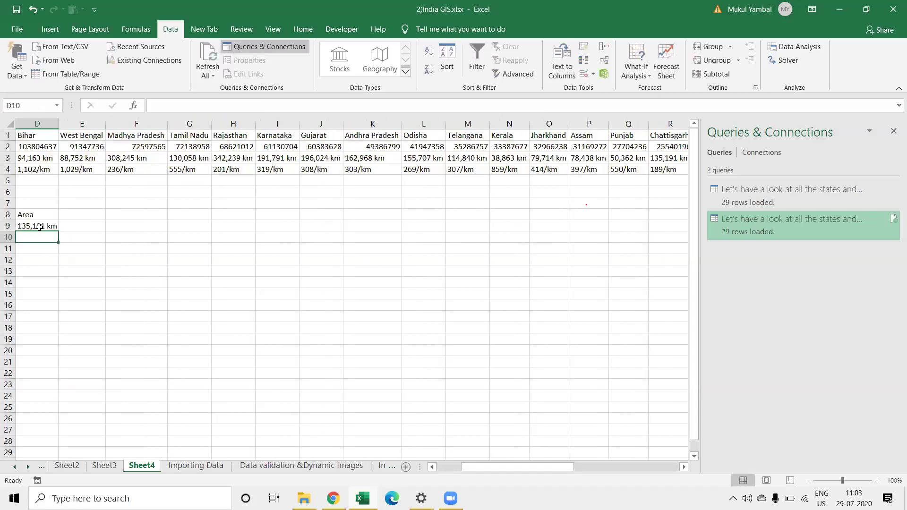
Step: Review D9's corrected HLOOKUP formula, which returns 135,191 km for Chattisgarh
click(38, 226)
click(236, 106)
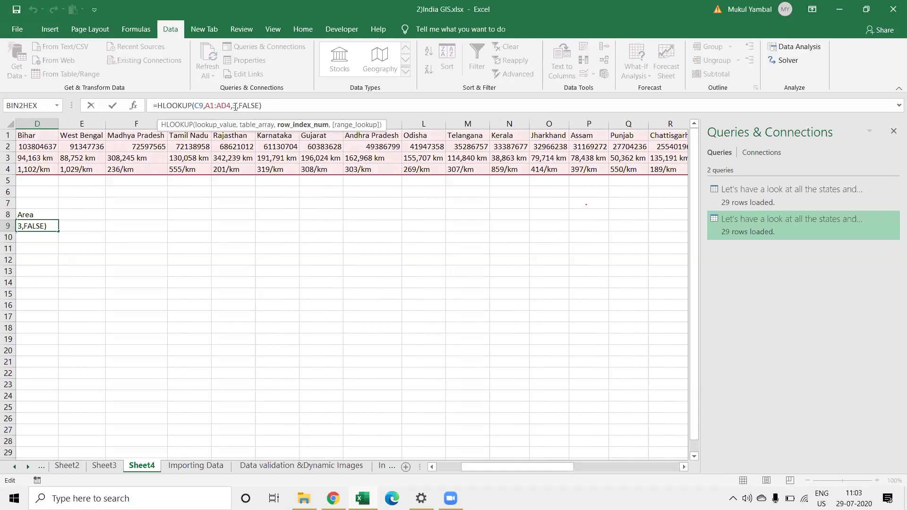
key(Escape)
key(Up)
key(Up)
key(Up)
key(Up)
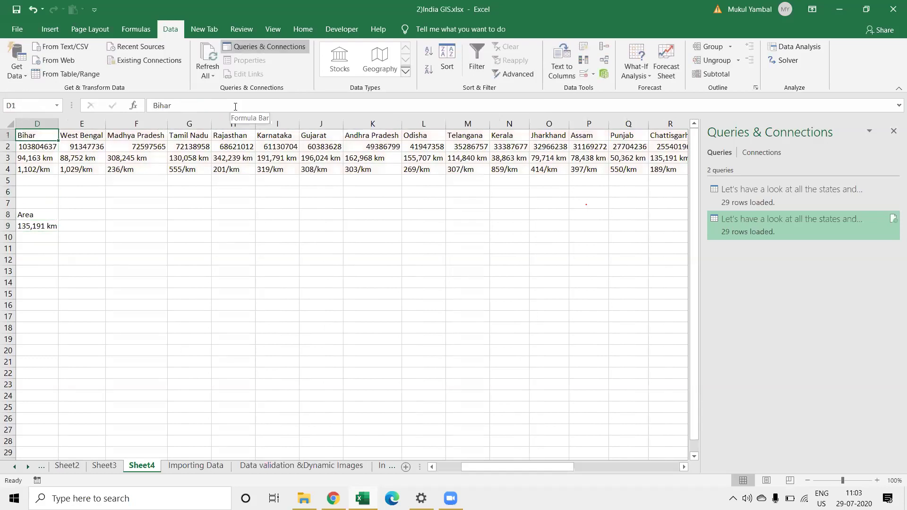
Step: Browse the transposed states table along row 1 to Telangana and Chattisgarh's population figure
key(Left)
key(Left)
key(Down)
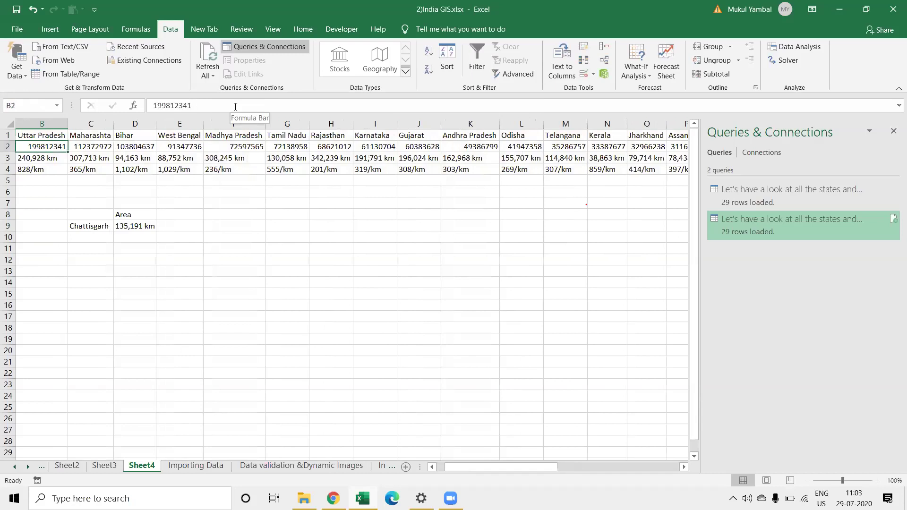
key(Down)
key(Up)
key(Down)
key(Down)
key(Down)
key(Up)
key(Up)
key(Up)
key(Up)
key(Left)
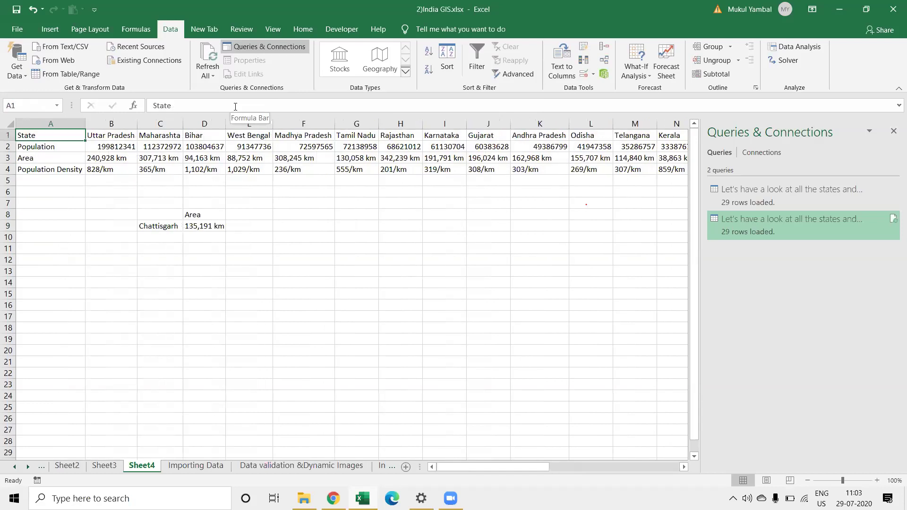
key(Right)
key(Right)
key(Right)
key(Right)
key(Right)
key(Right)
key(Right)
key(Right)
key(Right)
key(Right)
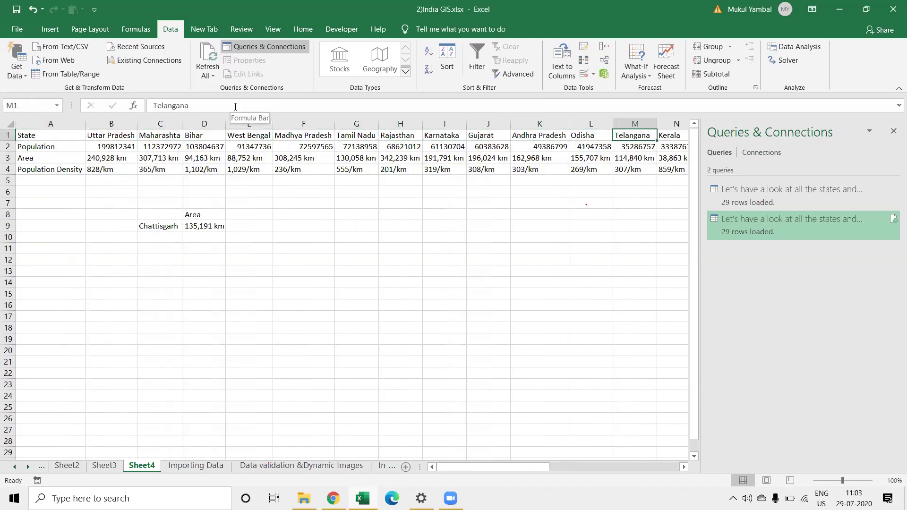
key(Right)
key(Right)
key(Right)
key(Right)
key(Right)
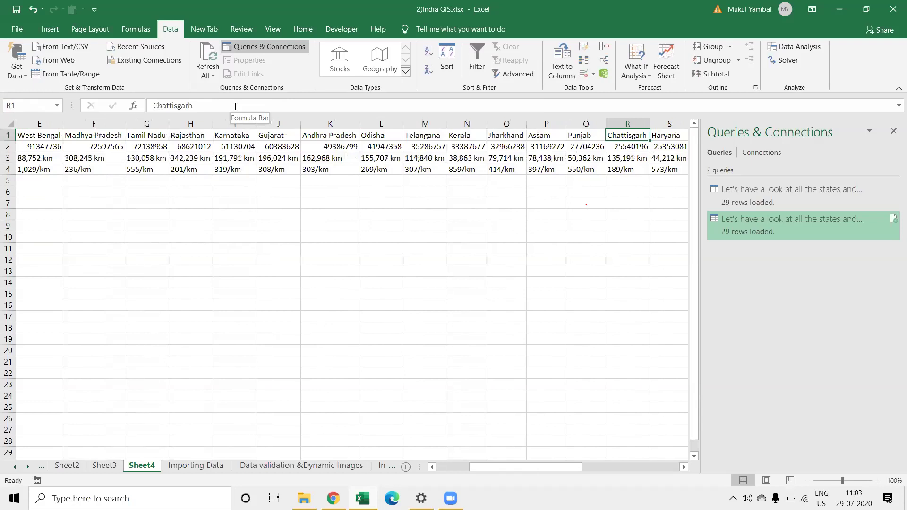
key(Down)
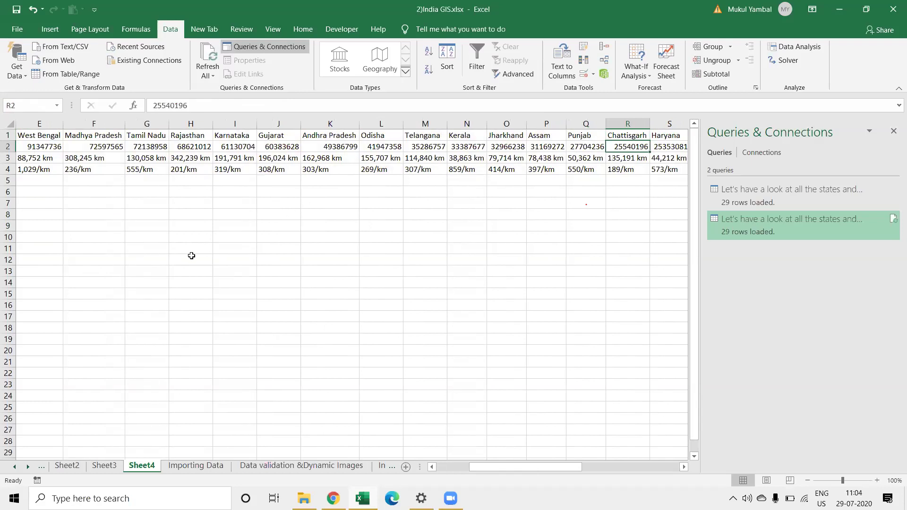
click(175, 185)
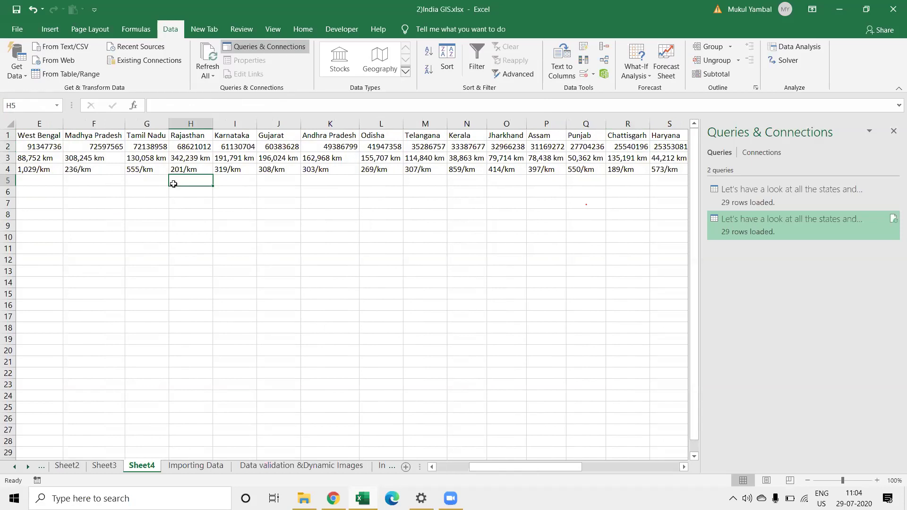
Step: Return to D9 and check its HLOOKUP formula gives Chattisgarh's area, 135,191 km
key(Home)
key(Right)
key(Right)
key(Right)
key(Down)
key(Down)
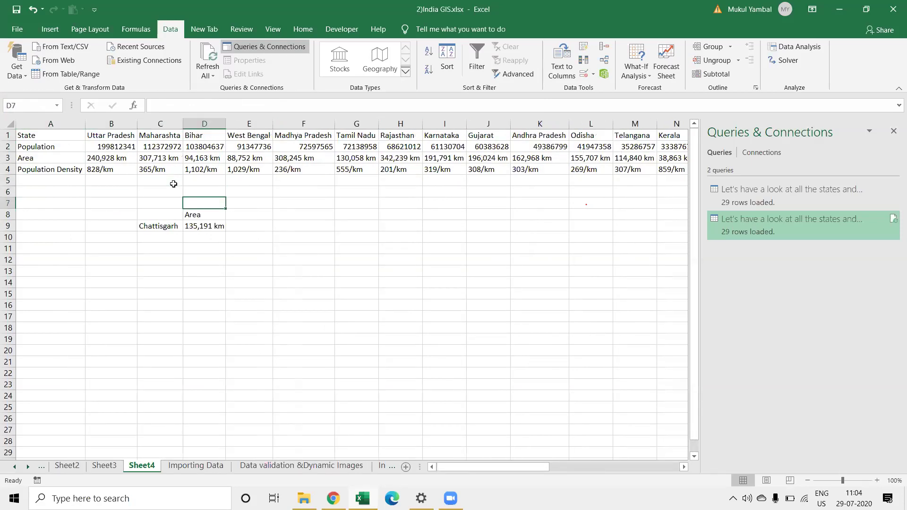
key(Down)
key(Down)
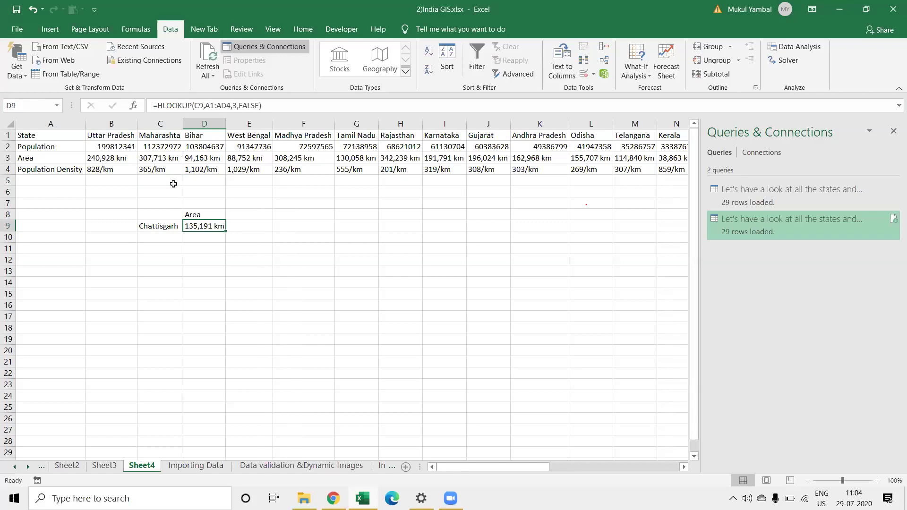
click(229, 104)
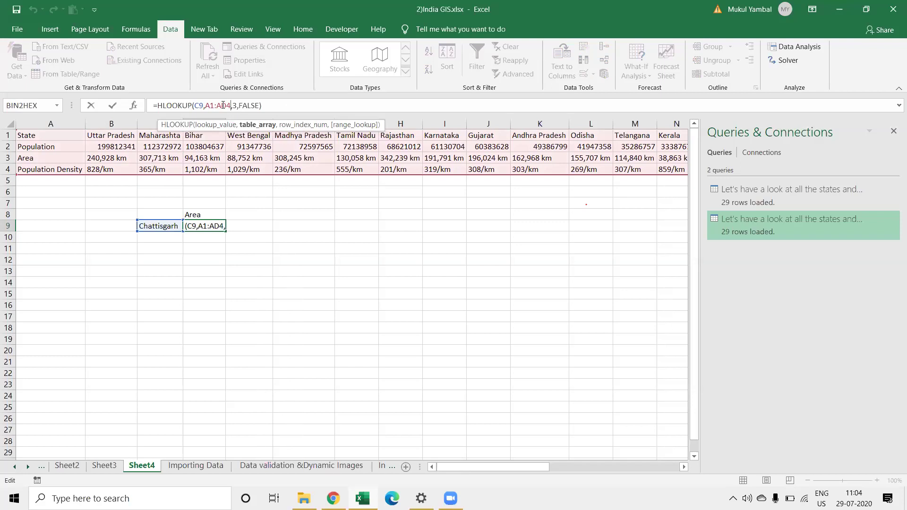
click(326, 269)
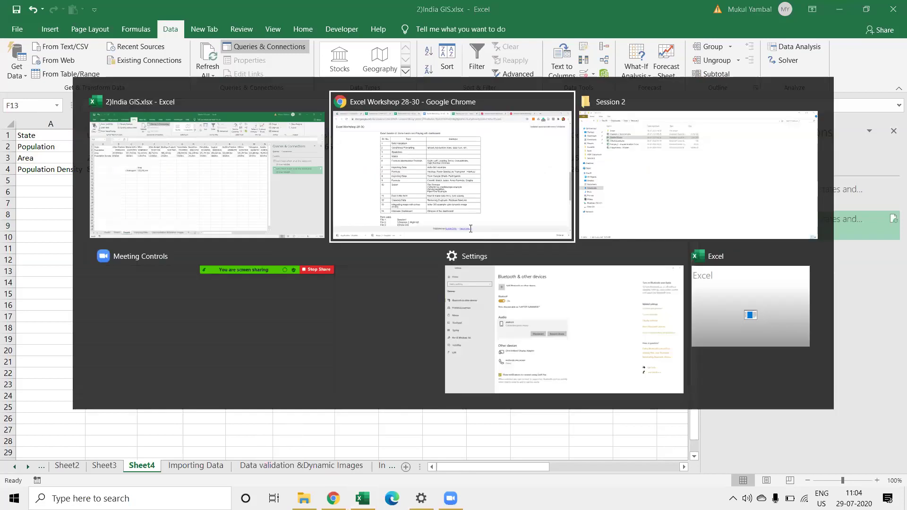
Step: Read the workshop topic outline in Google Docs, then go back and close the India GIS workbook
click(453, 239)
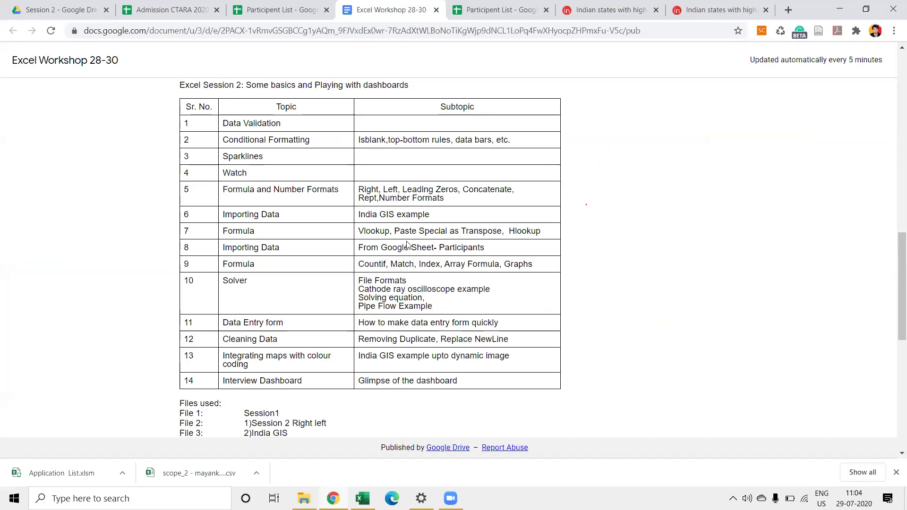
key(alt+Tab)
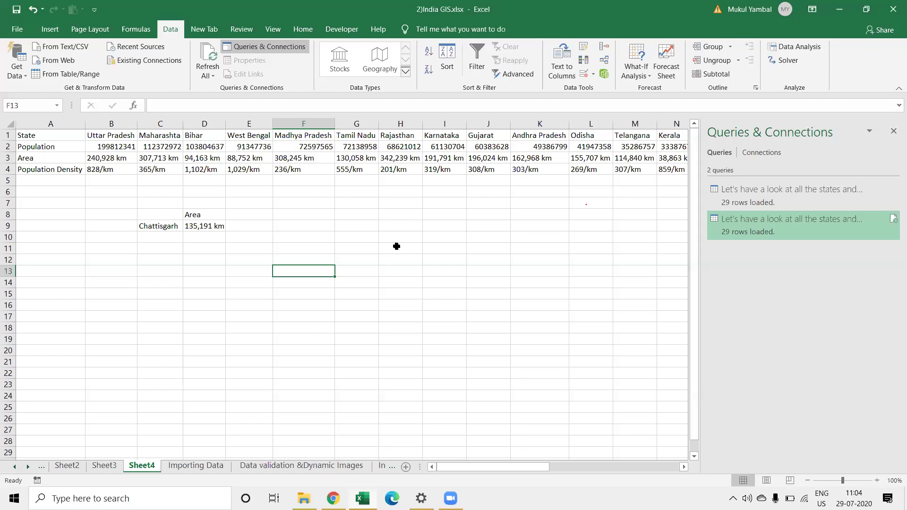
key(alt+F4)
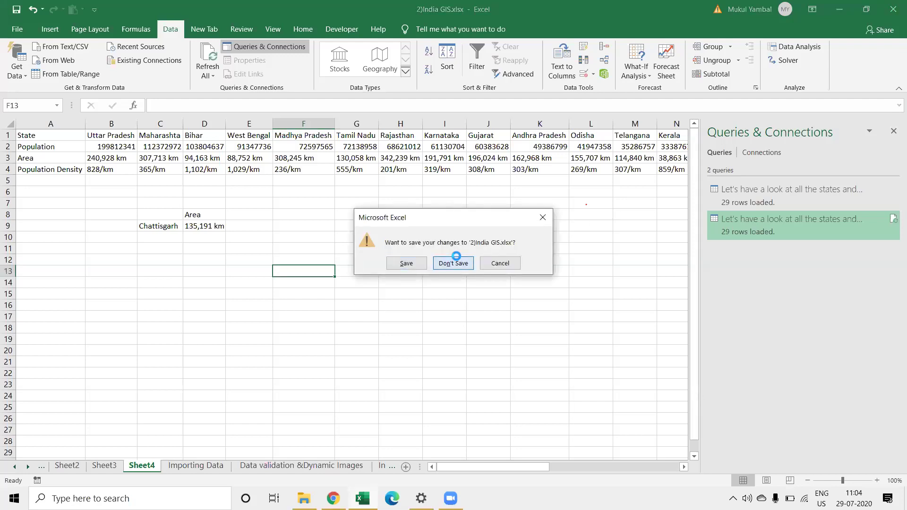
Step: Discard changes to India GIS and open 3)Participants.xlsx from the Session 2 folder
click(455, 261)
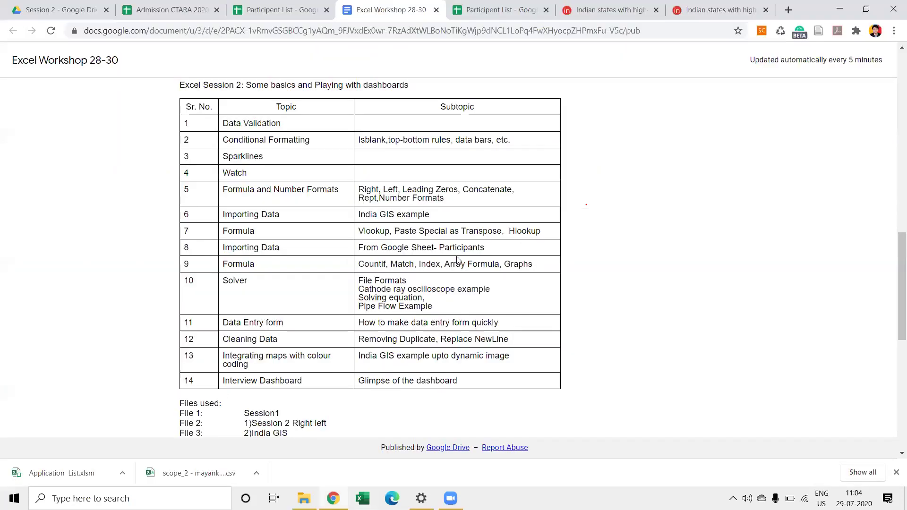
key(alt+Tab)
double_click(184, 115)
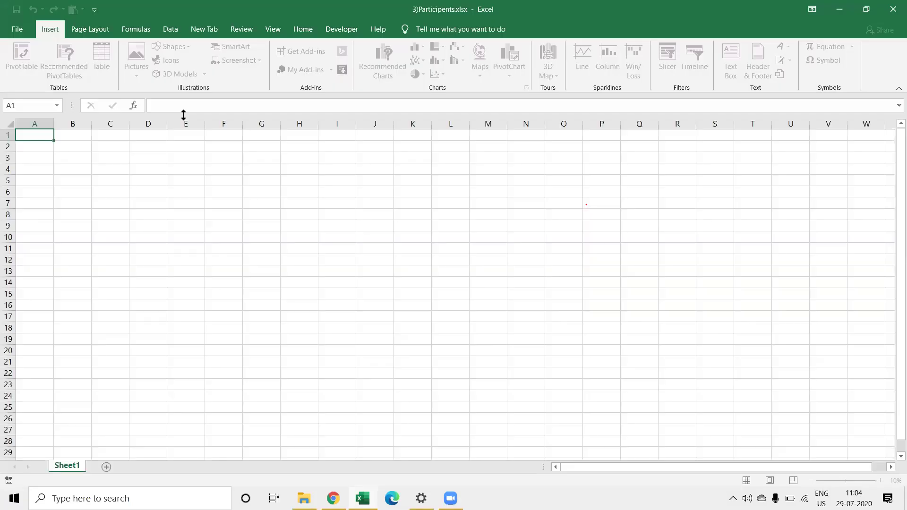
key(alt+Tab)
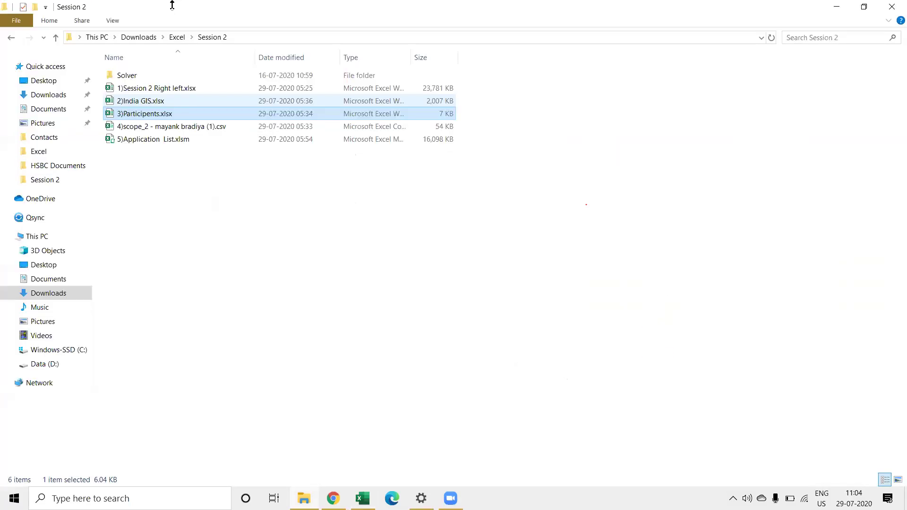
key(alt+Tab)
Step: Copy the Participant List spreadsheet's web address and return to the Participants workbook
click(279, 9)
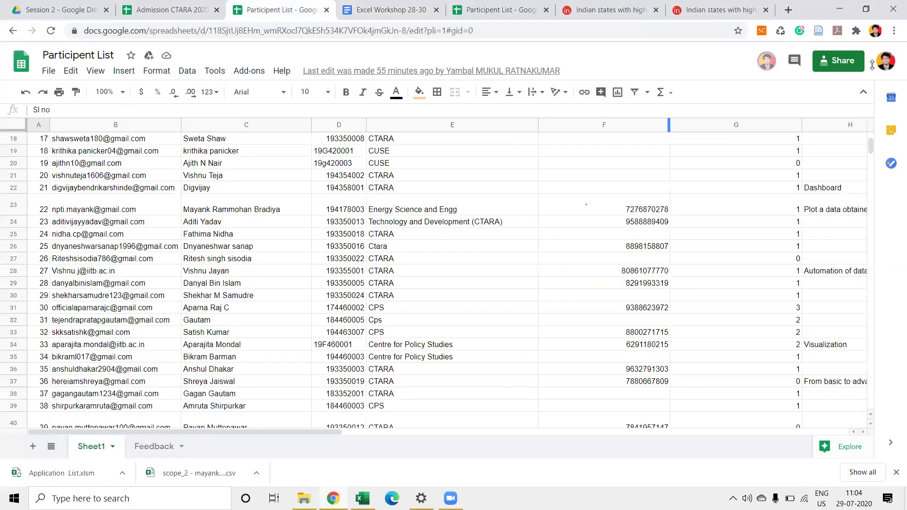
click(510, 35)
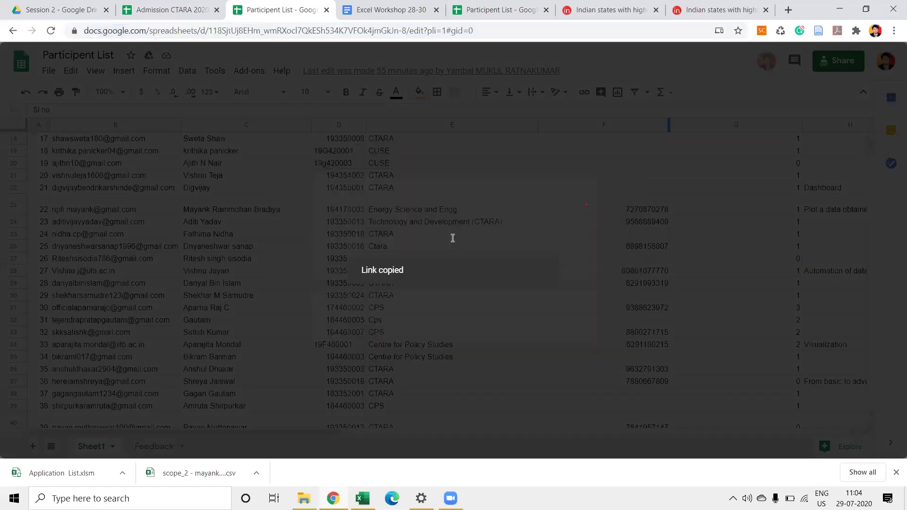
key(alt+Tab)
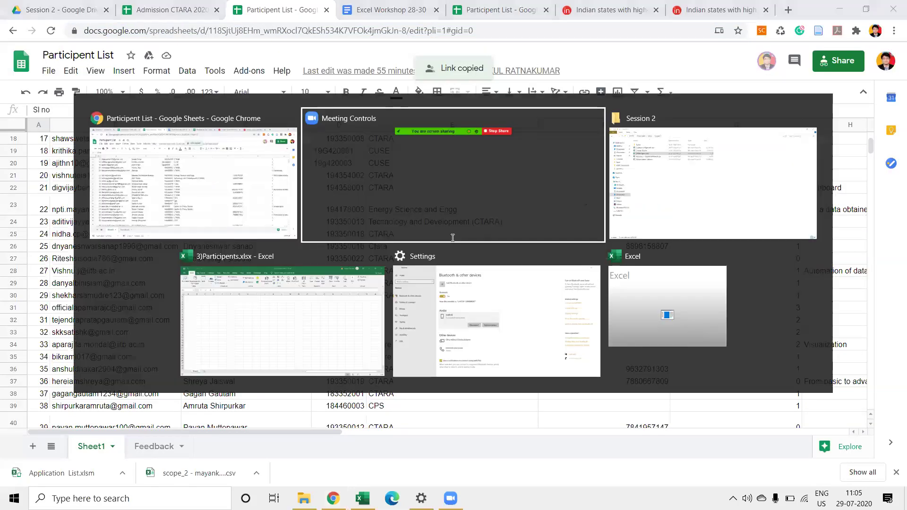
key(Tab)
key(Tab)
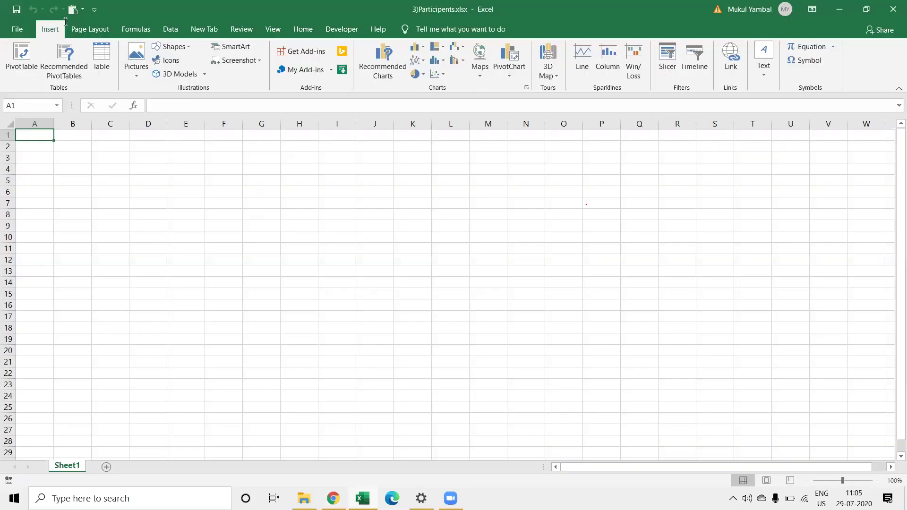
Step: Import From Web using the Participant List link, replacing edit?usp=sharing with export?type=xlsx
click(171, 30)
click(59, 59)
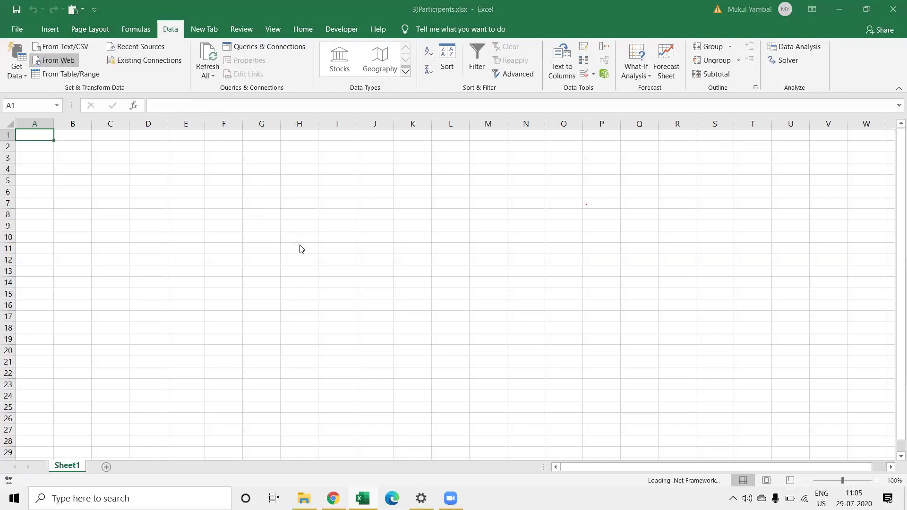
key(ctrl+v)
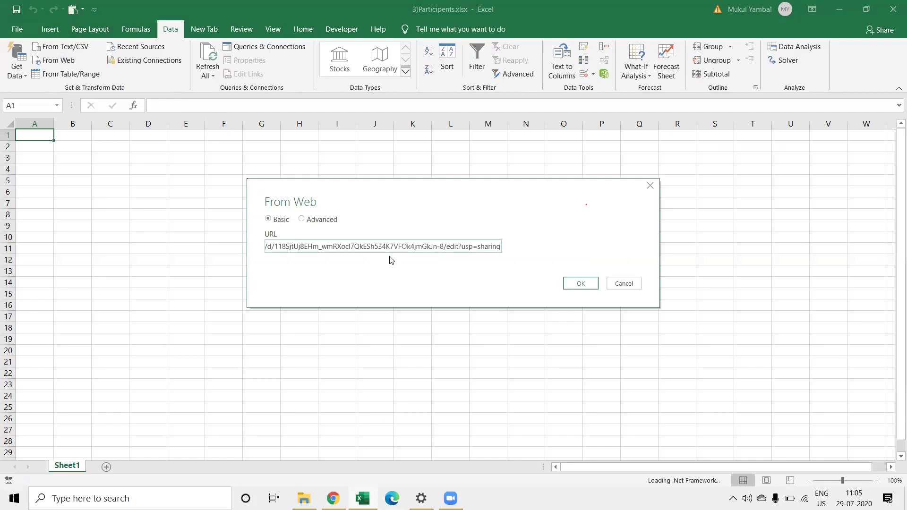
double_click(449, 249)
click(447, 250)
double_click(491, 249)
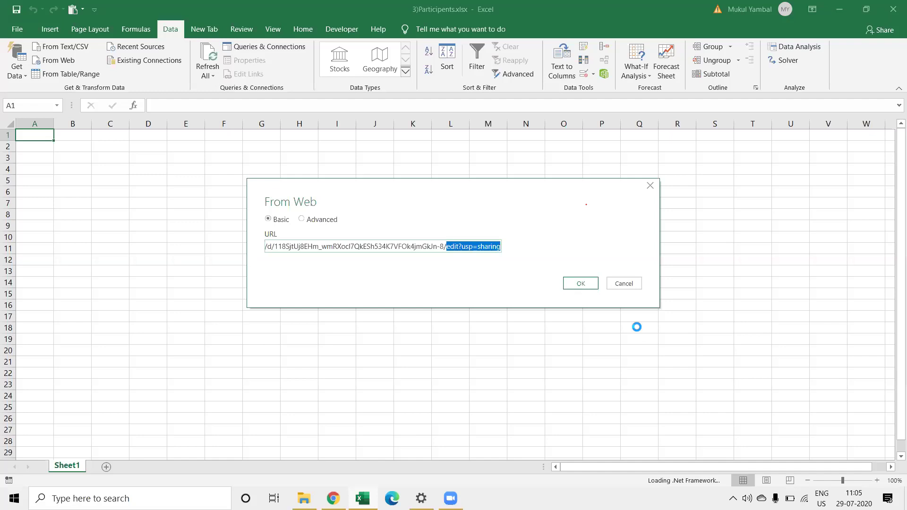
key(BackSpace)
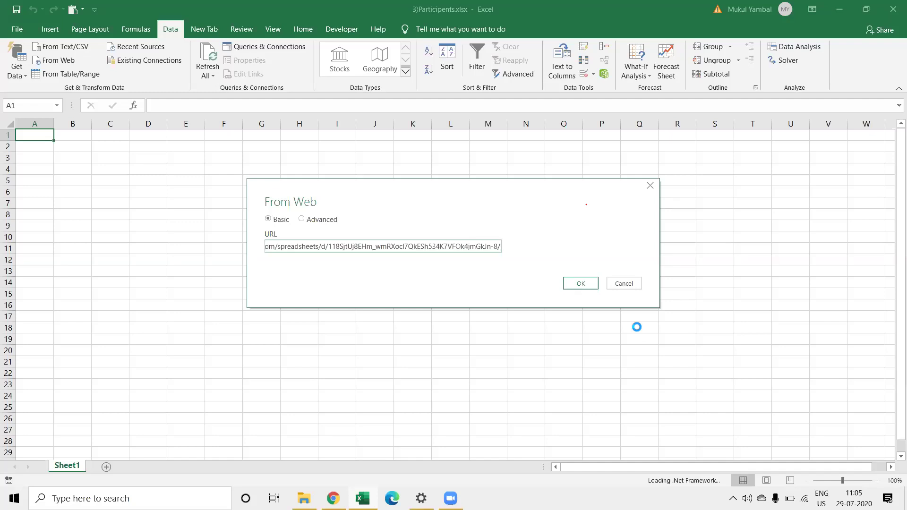
text(export)
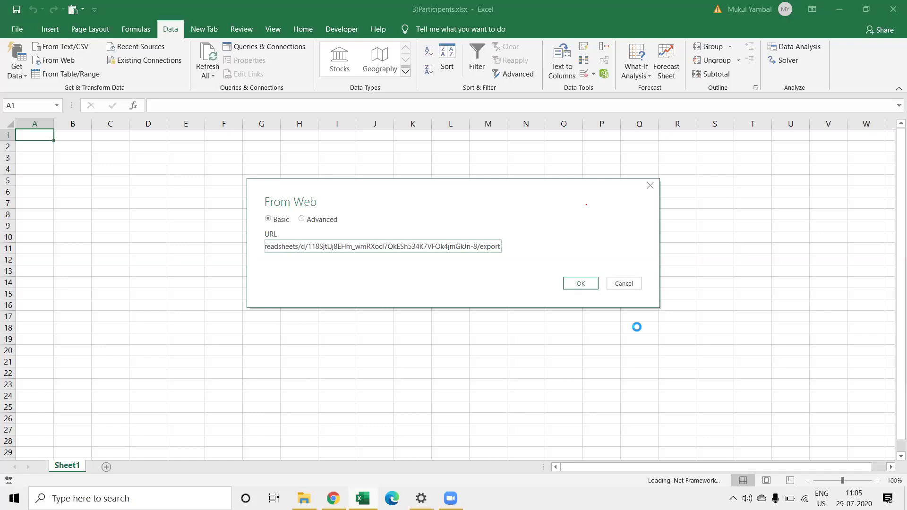
text(?type=)
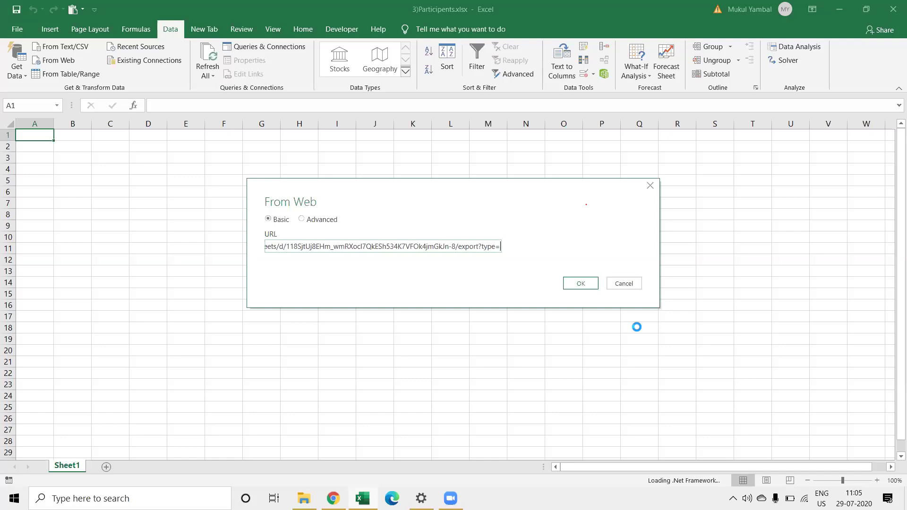
text(xlsx)
click(585, 288)
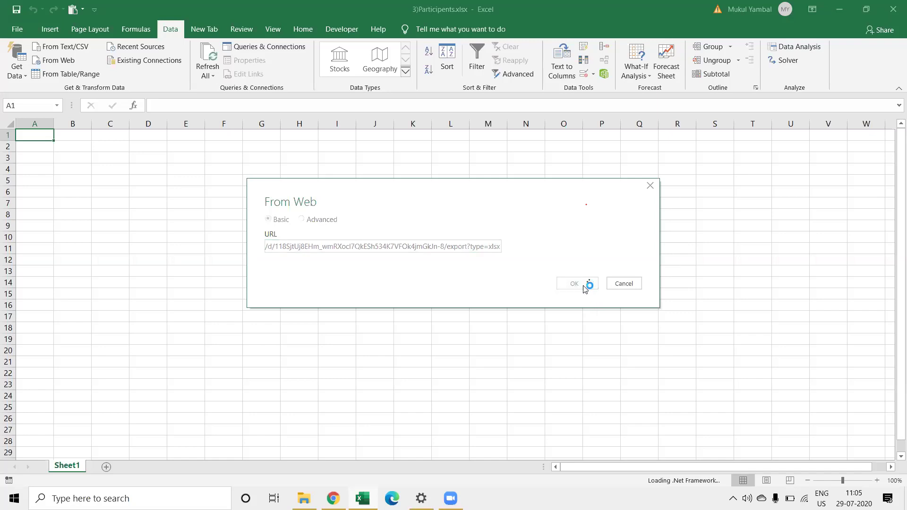
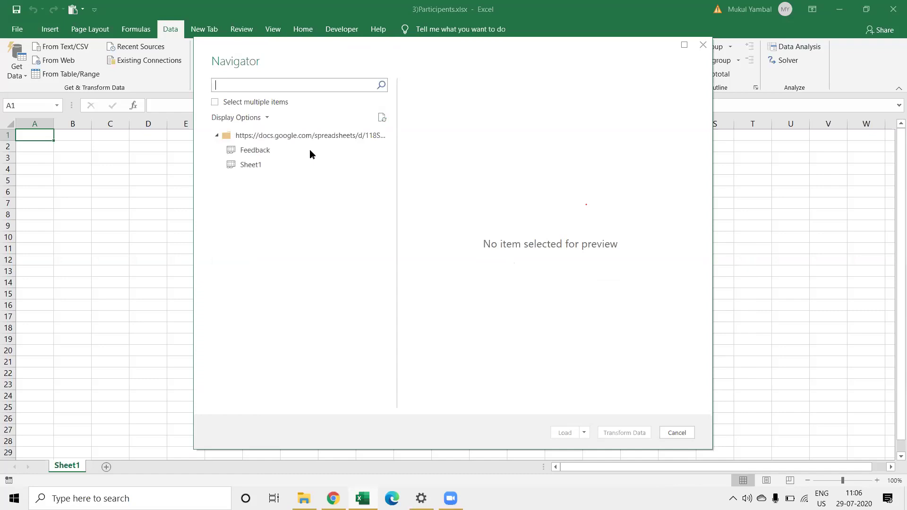
Step: Load the Google Sheet's Sheet1 from Navigator and scroll down through the imported rows
click(244, 168)
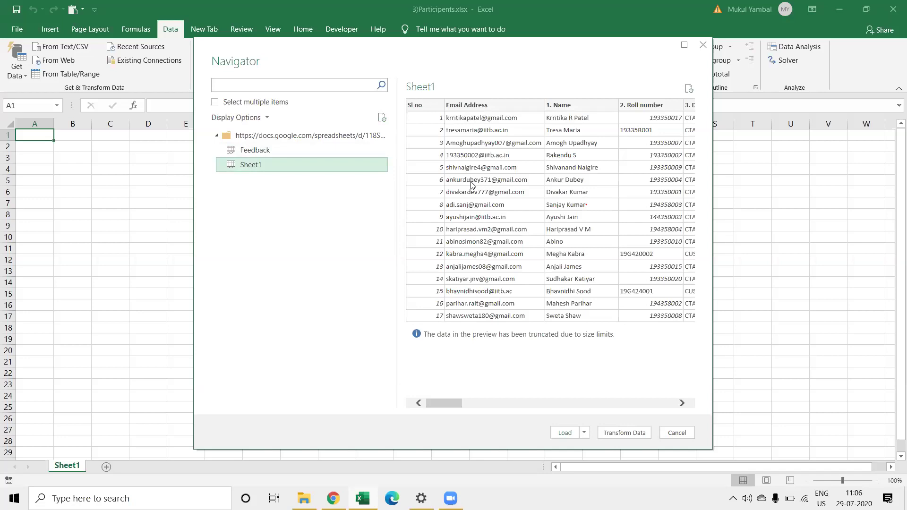
click(564, 433)
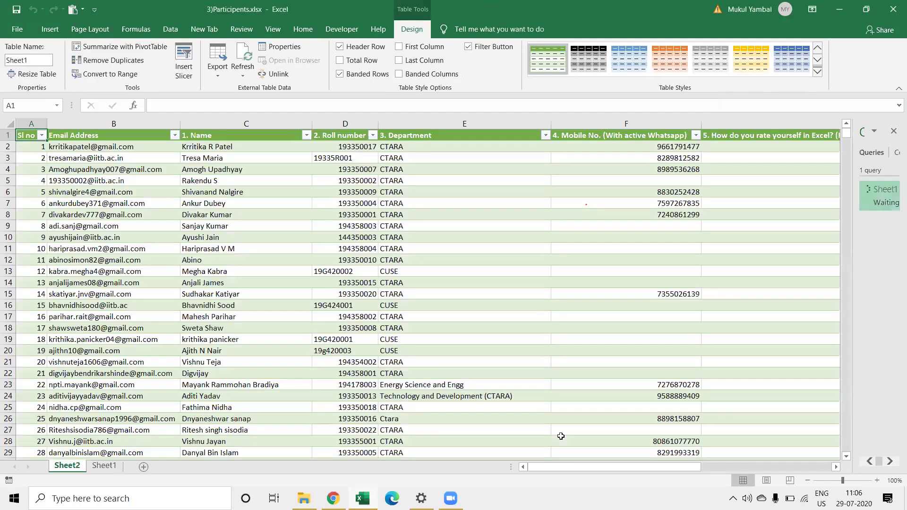
key(Down)
key(Down)
key(Down)
key(Down)
key(Down)
key(Down)
key(Down)
key(Down)
key(Down)
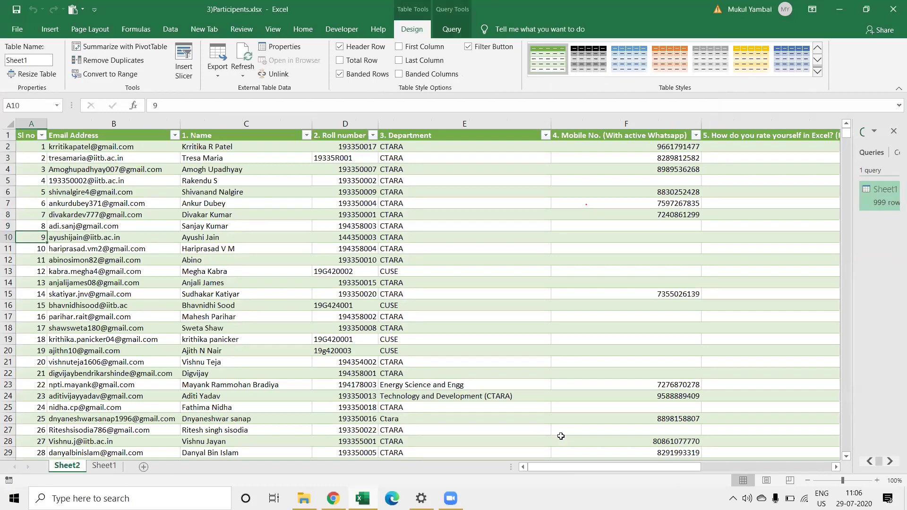
key(Down)
key(Down)
key(Down)
key(Down)
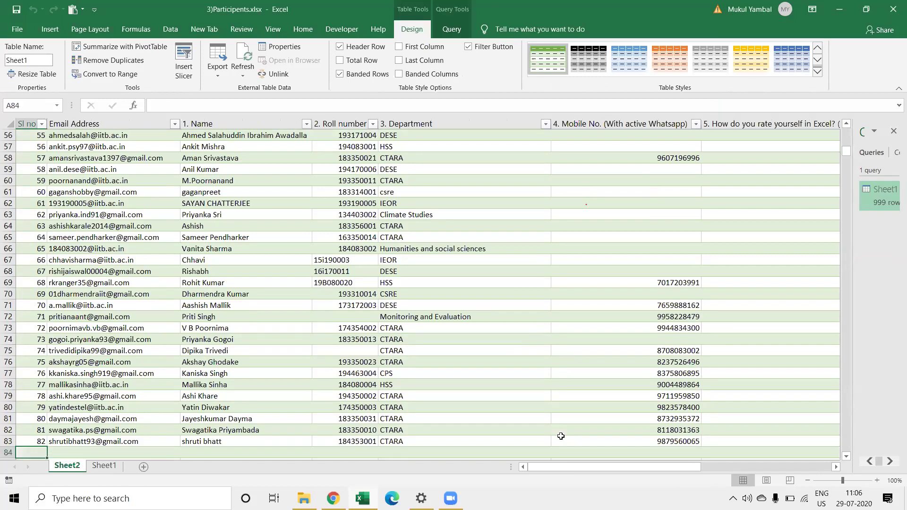
Step: Browse the table back to the top and across to the first rating cell G2
key(Up)
key(Right)
key(Right)
key(Right)
key(Up)
key(Up)
key(Up)
key(Up)
key(Up)
key(Up)
key(Up)
key(Up)
key(Up)
key(Left)
key(Left)
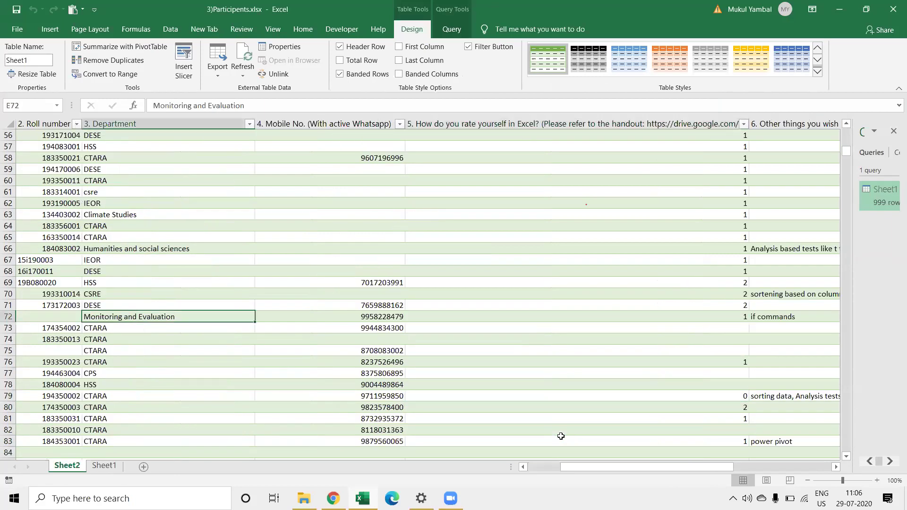
key(ctrl+Up)
key(Left)
key(Right)
key(Right)
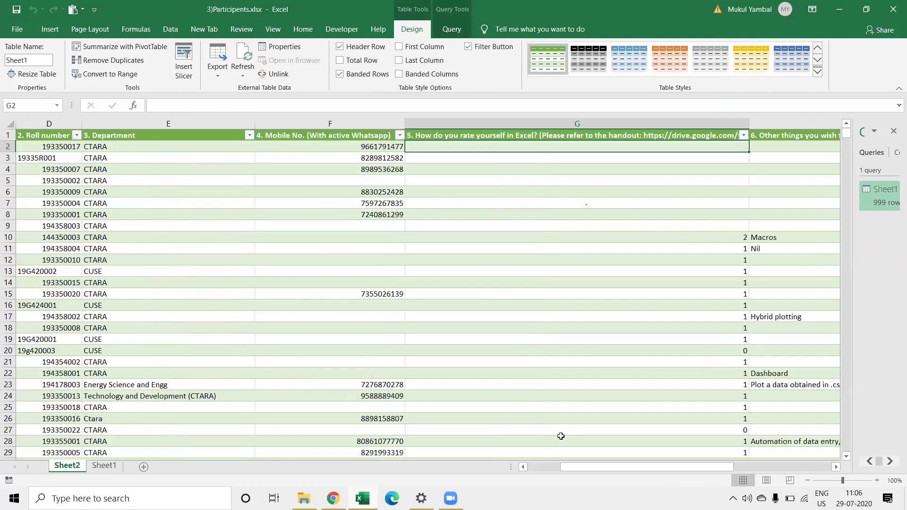
key(Right)
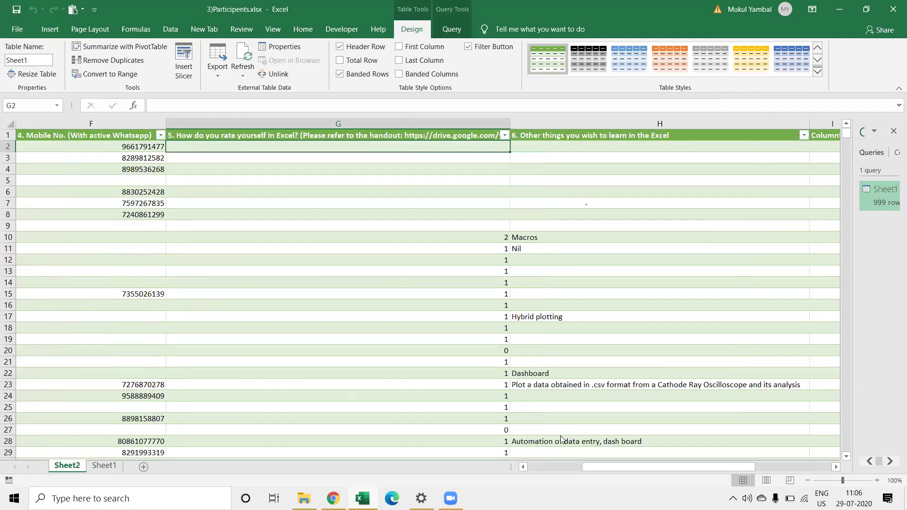
key(alt+Tab)
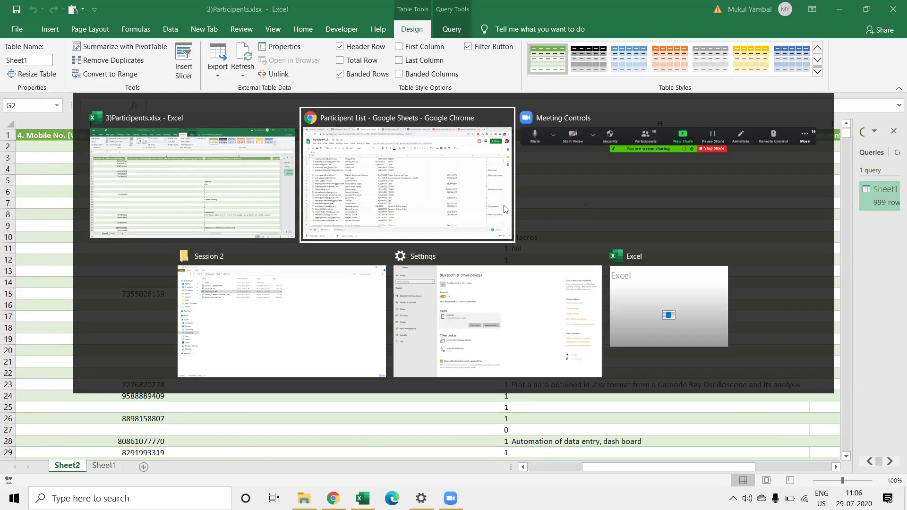
Step: Enter a self-rating of 1 in cell G2 of the Participant List and return to Excel
click(505, 208)
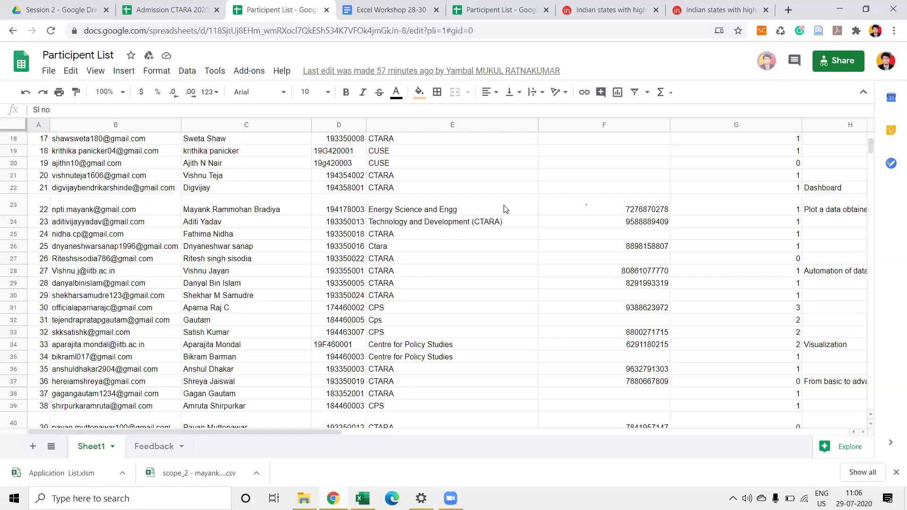
click(505, 208)
key(ctrl+Up)
key(Down)
key(Left)
key(Left)
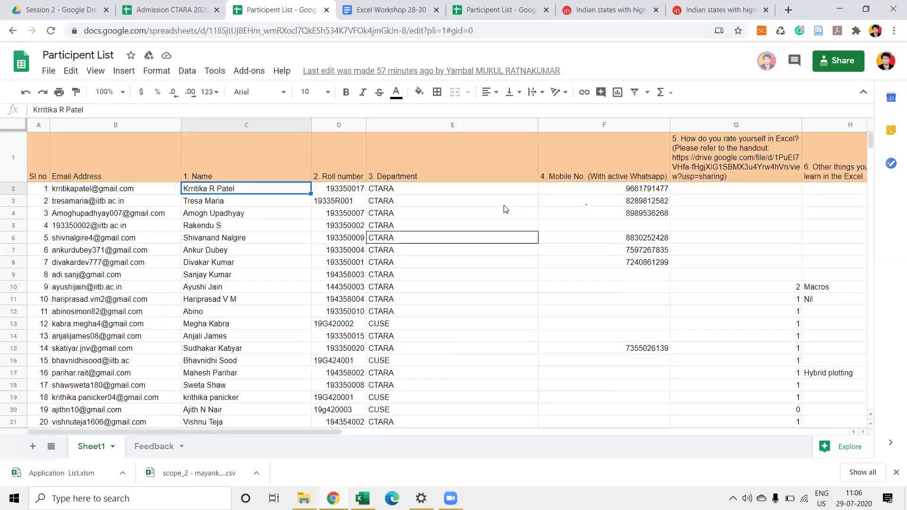
key(Right)
key(Right)
key(Right)
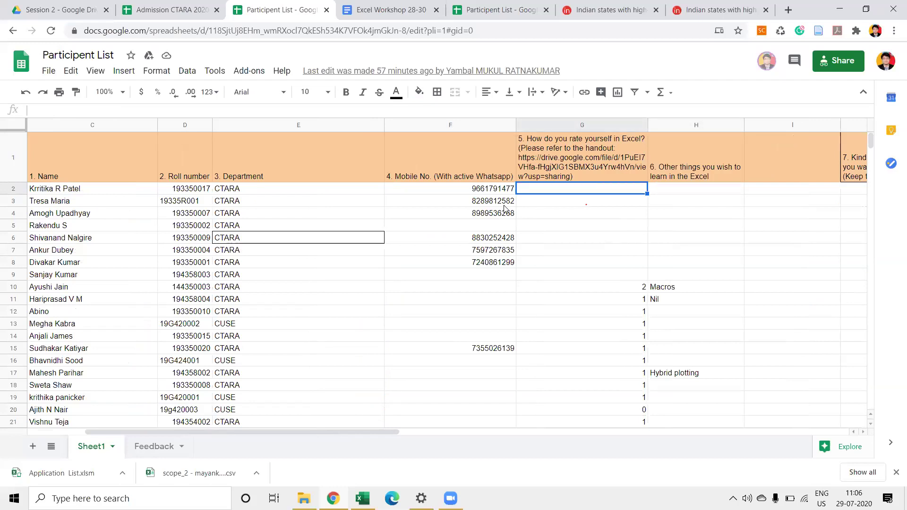
text(1)
key(Return)
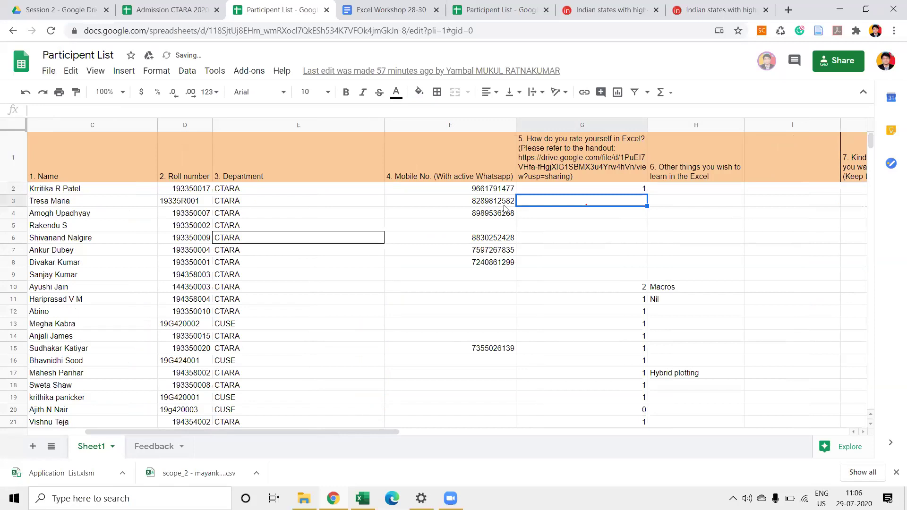
key(alt+Tab)
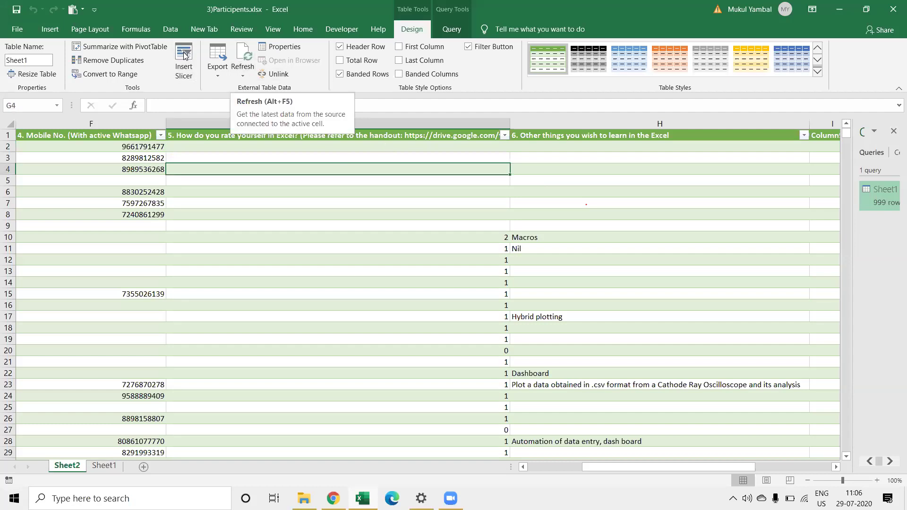
Step: Refresh all queries and confirm cell G2 now shows 1
click(182, 29)
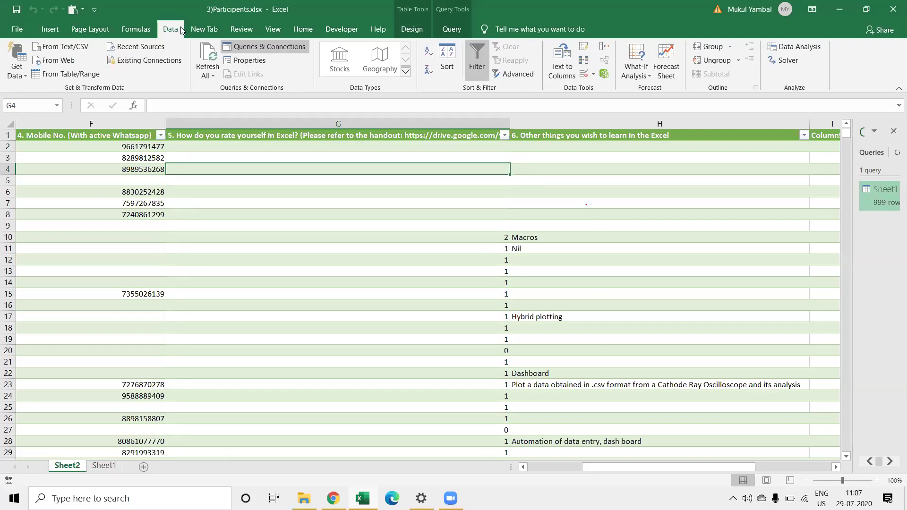
click(208, 53)
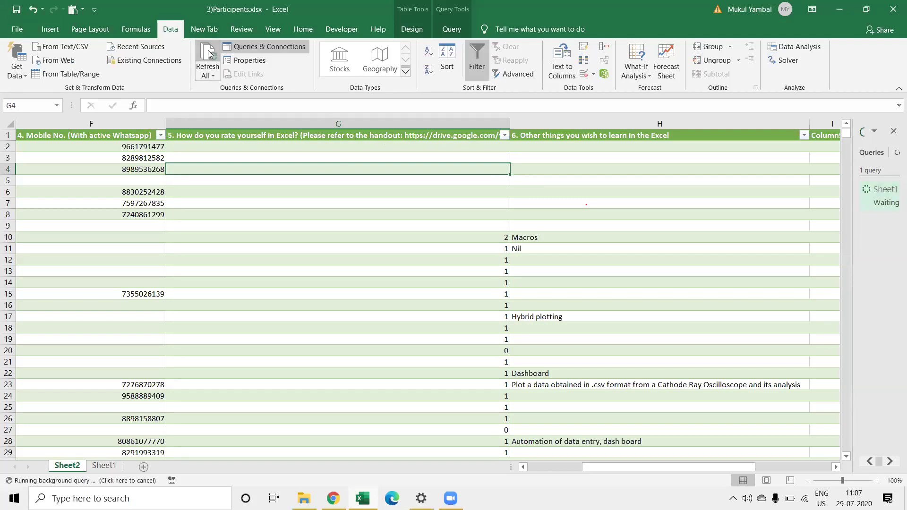
click(482, 149)
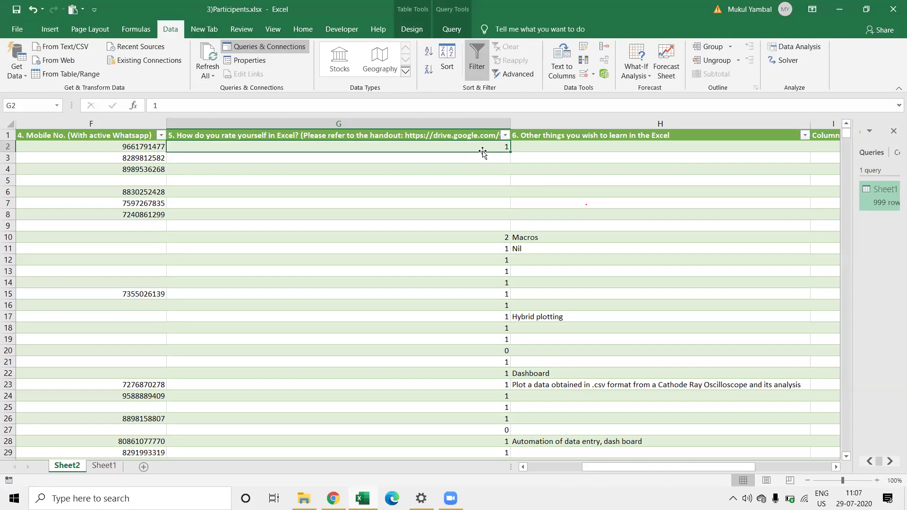
Step: Narrow the rating column G and select the empty columns K through AB
mouse_move(510, 121)
mouse_down()
mouse_move(302, 117)
mouse_move(256, 161)
mouse_up()
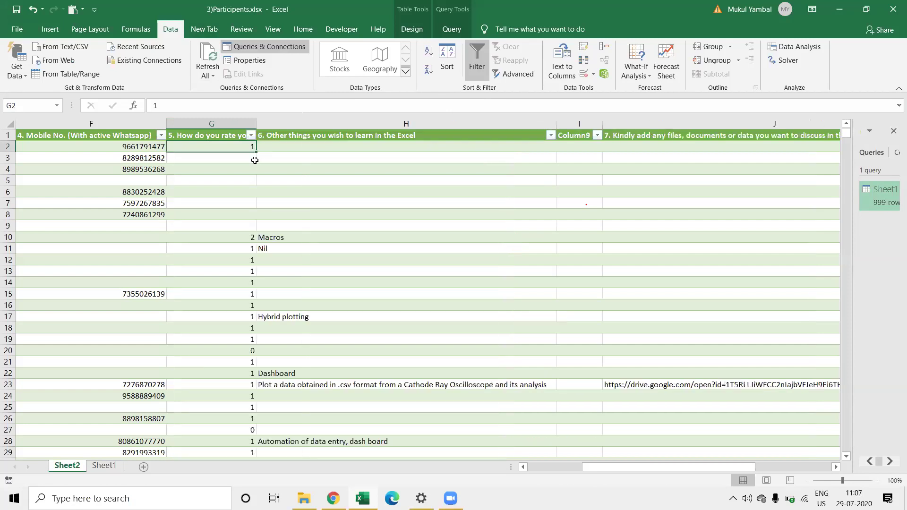
click(657, 122)
key(Right)
key(Right)
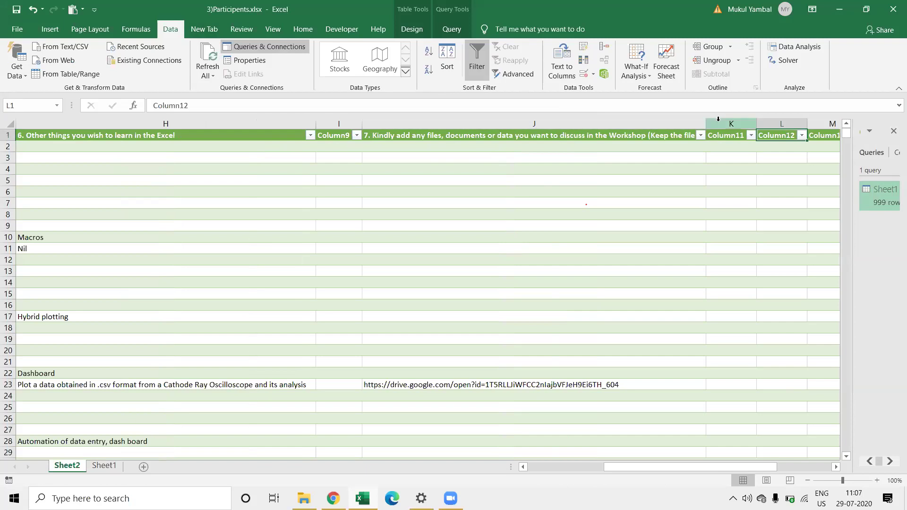
click(718, 120)
drag(718, 119, 64, 122)
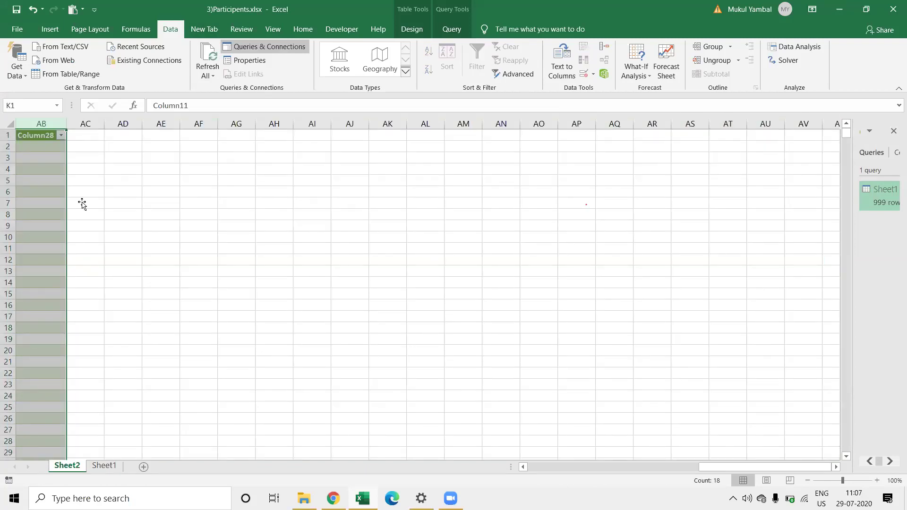
Step: Delete the selected empty columns K through AB from the table
right_click(58, 192)
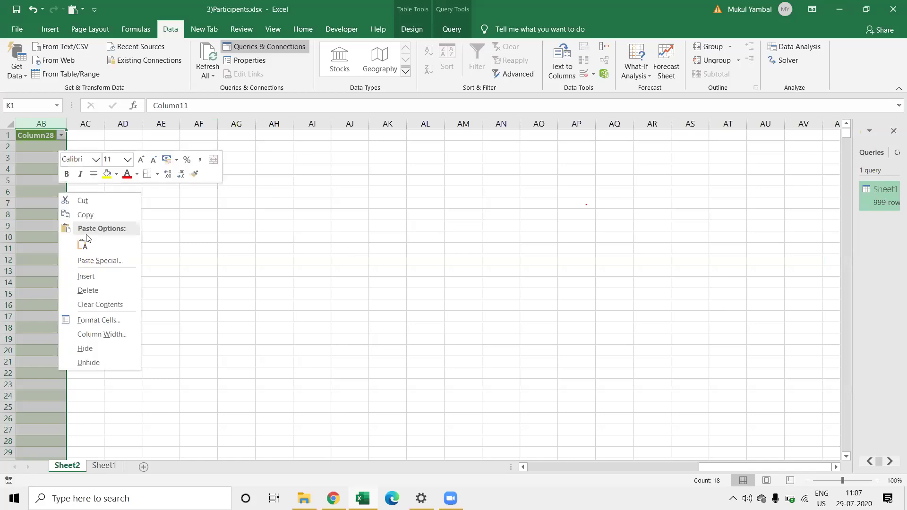
click(97, 291)
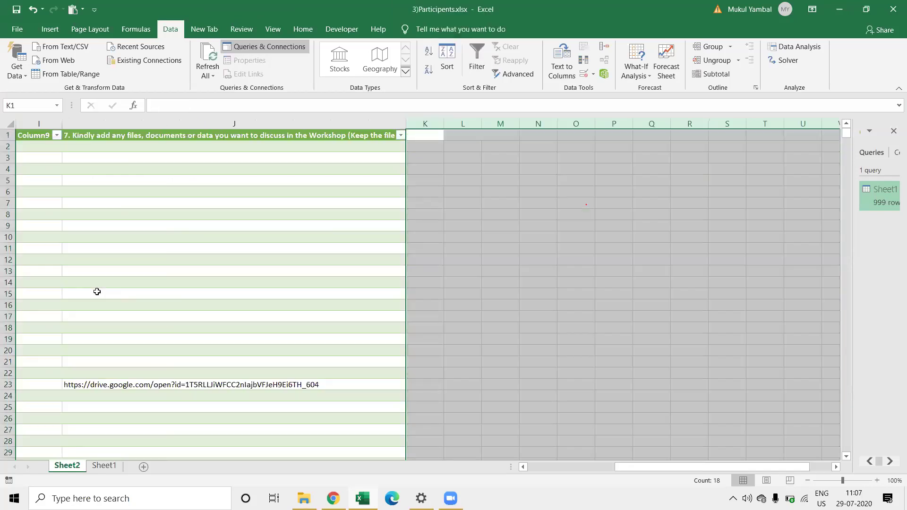
click(96, 284)
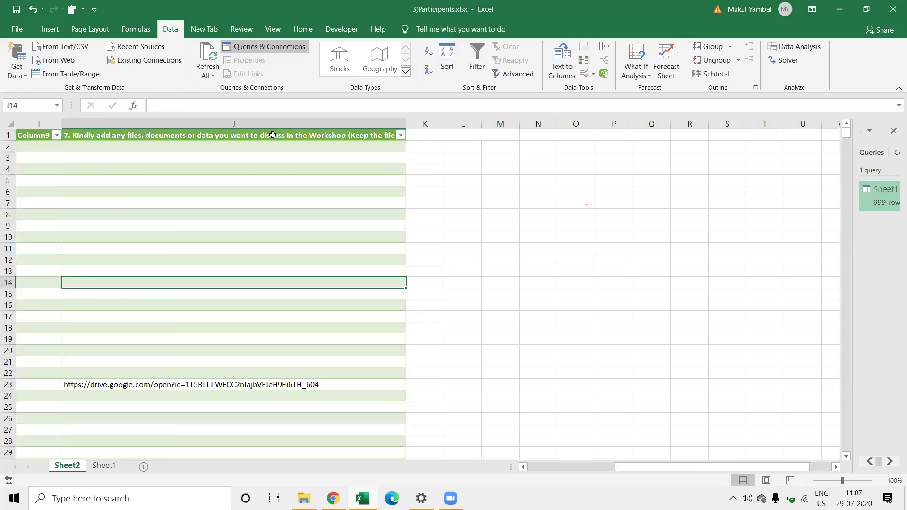
Step: Refresh all queries and close the Queries & Connections pane
click(208, 57)
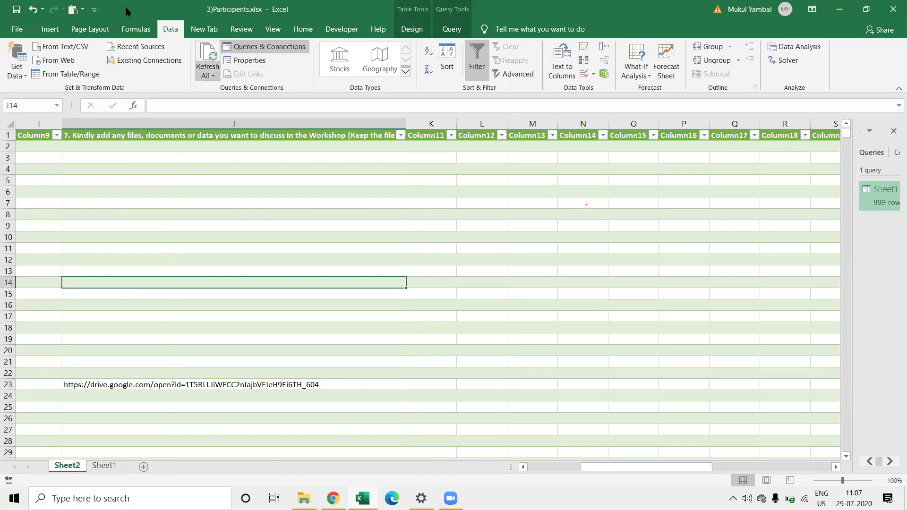
click(74, 62)
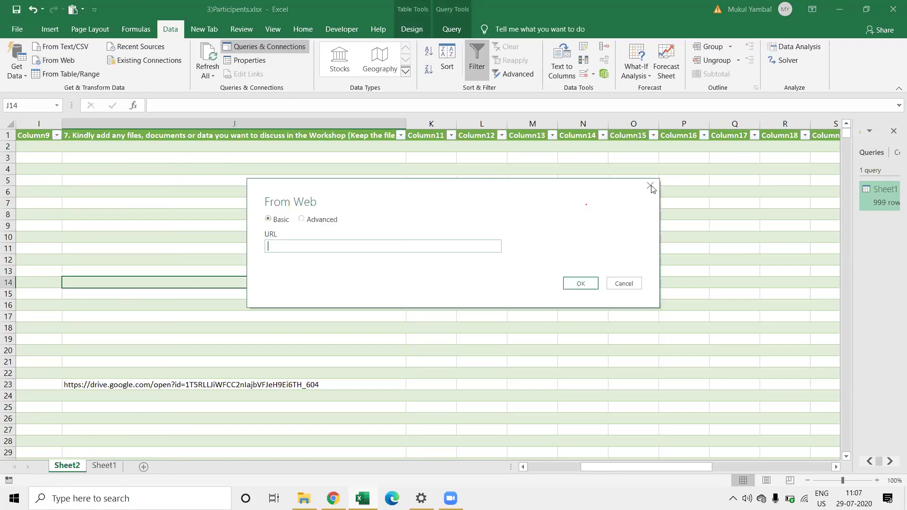
click(650, 187)
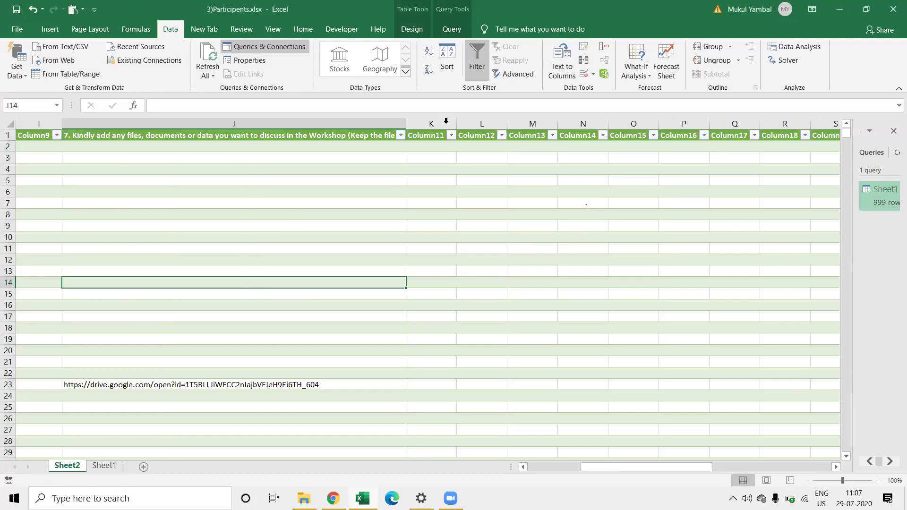
right_click(263, 48)
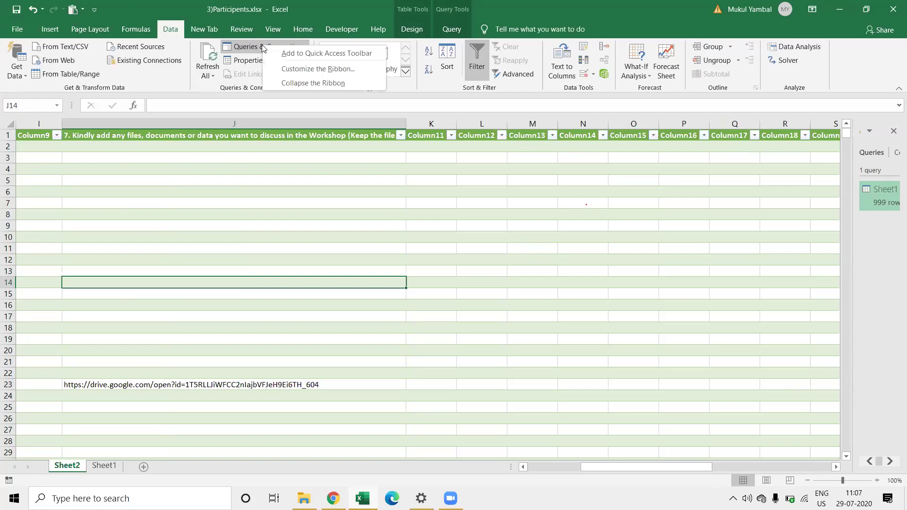
click(263, 47)
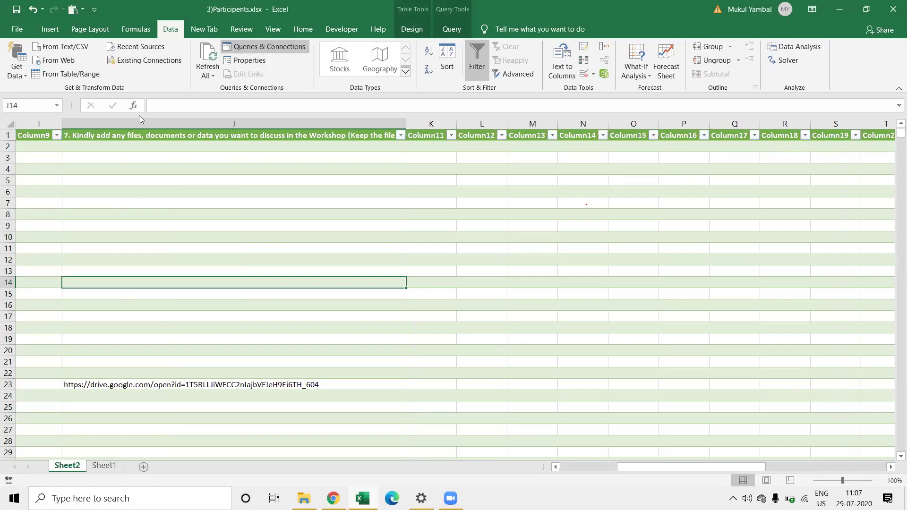
Step: Open the Sheet1 query from Existing Connections, then dismiss the import
click(129, 61)
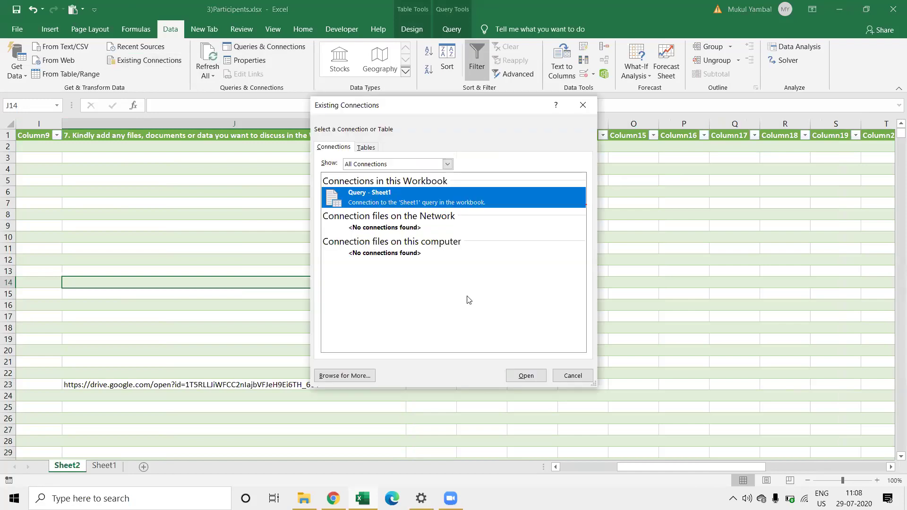
click(522, 375)
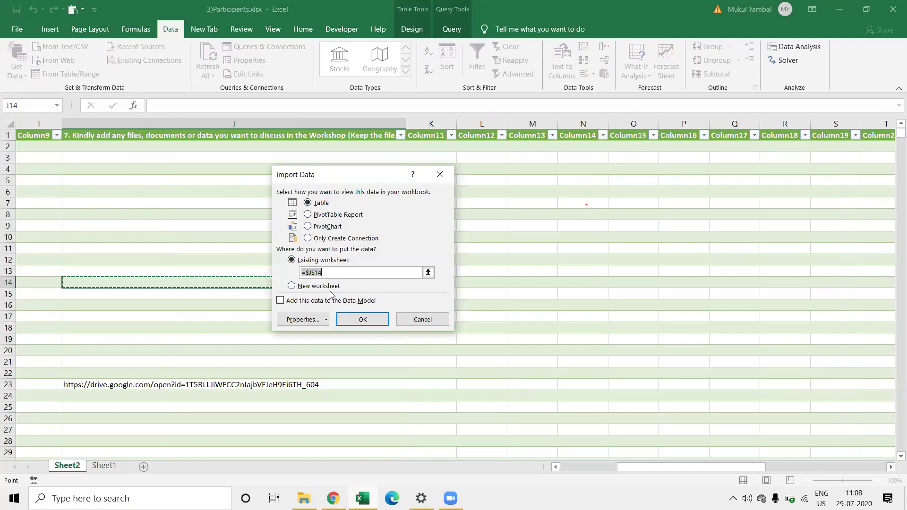
click(410, 319)
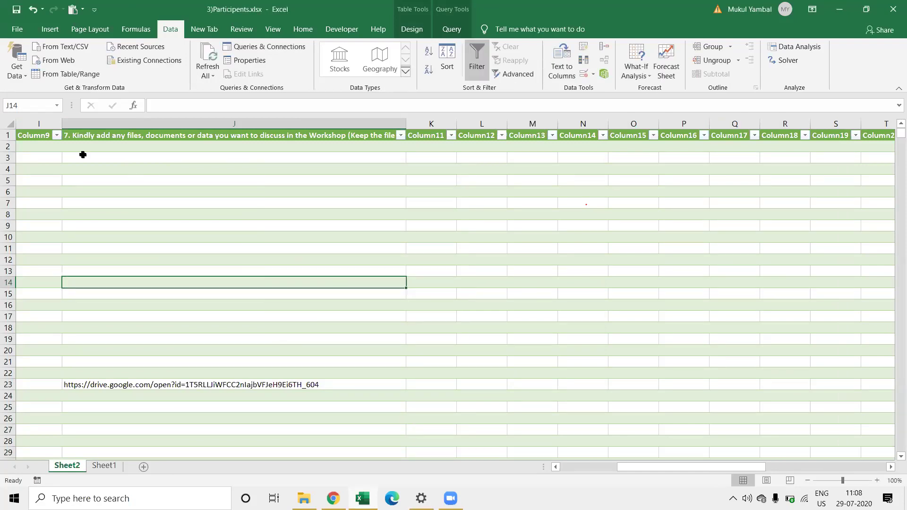
Step: Clear Sheet2 entirely, confirming deletion of the old table and its query
click(9, 125)
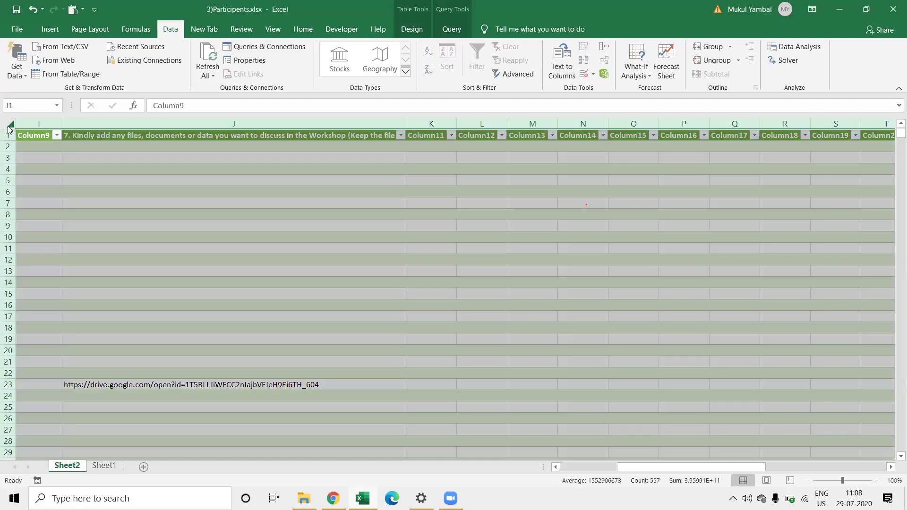
key(Delete)
click(434, 281)
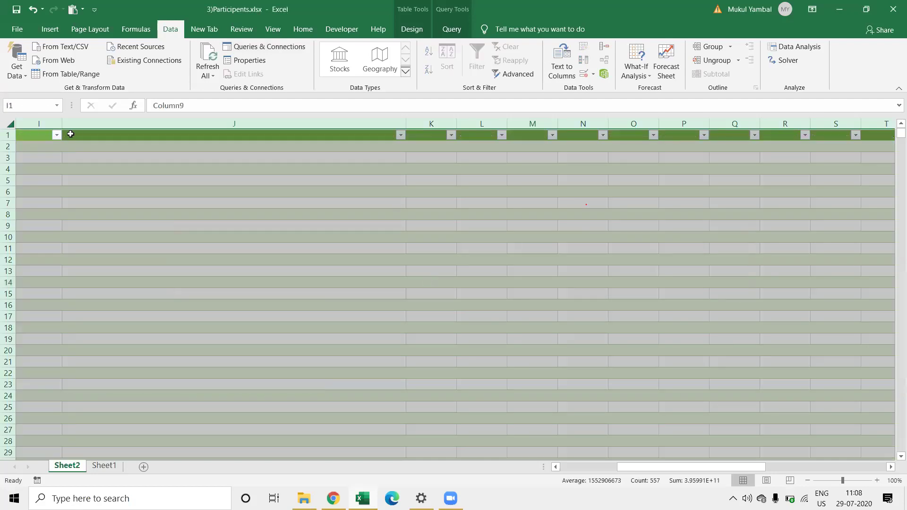
click(64, 62)
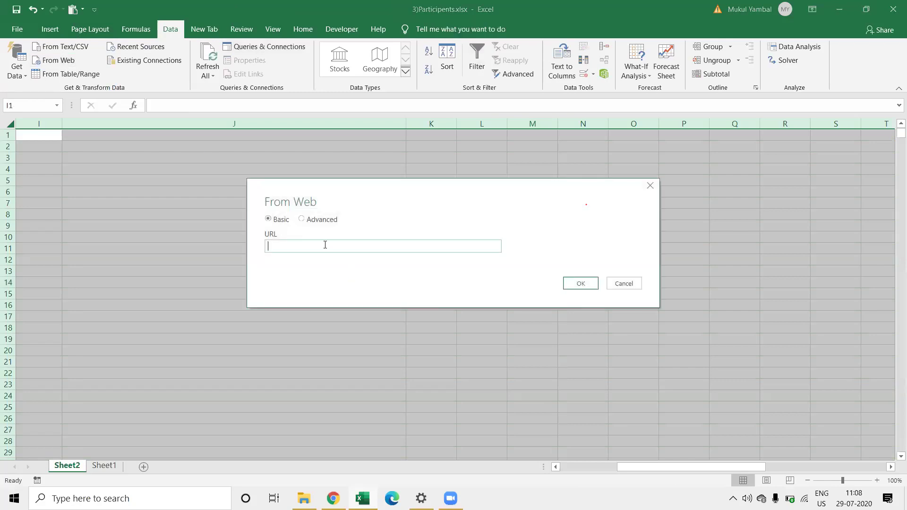
Step: Connect to the Google Sheets link rewritten to end in export?type=xlsx
key(ctrl+v)
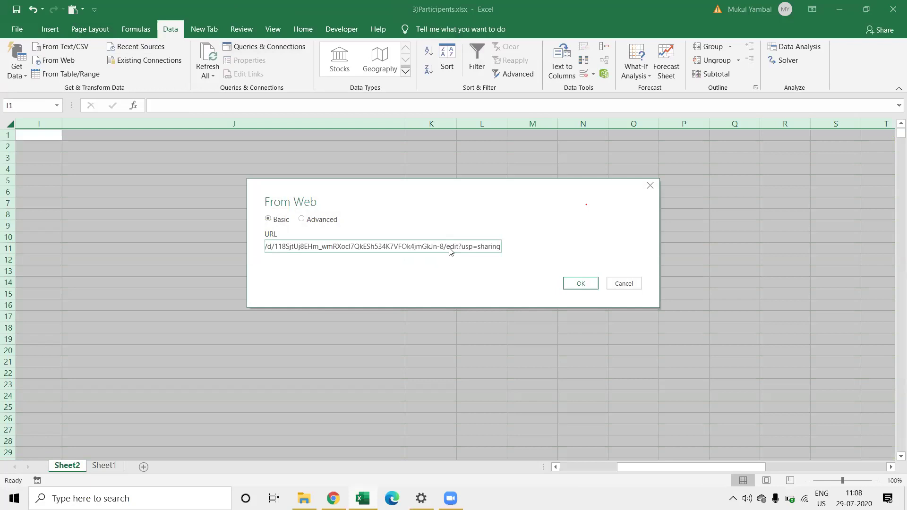
key(Delete)
key(Delete)
key(Delete)
key(Delete)
key(Delete)
key(Delete)
key(Delete)
key(Delete)
key(Delete)
key(Delete)
key(Delete)
key(Delete)
key(Delete)
text(xpott?type=xlsx)
key(Return)
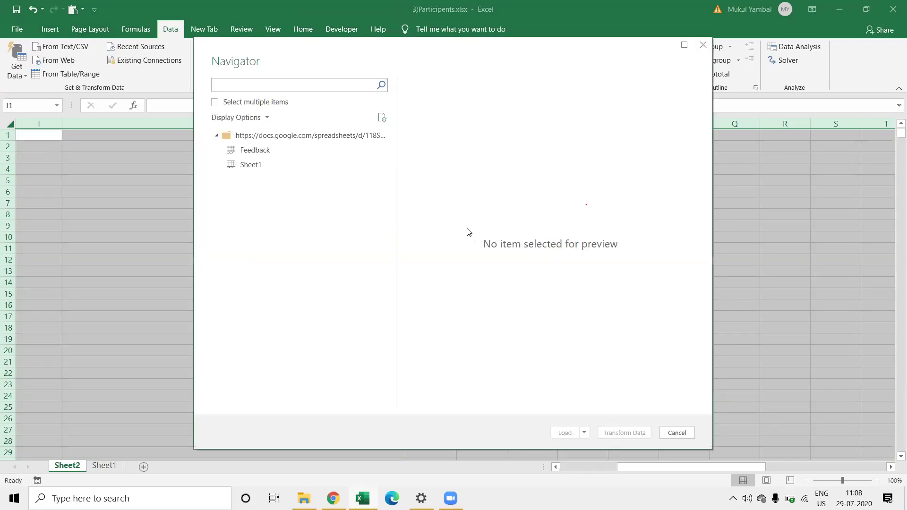
Step: Select Sheet1 in Navigator and open it in Power Query Editor via Transform Data
click(255, 167)
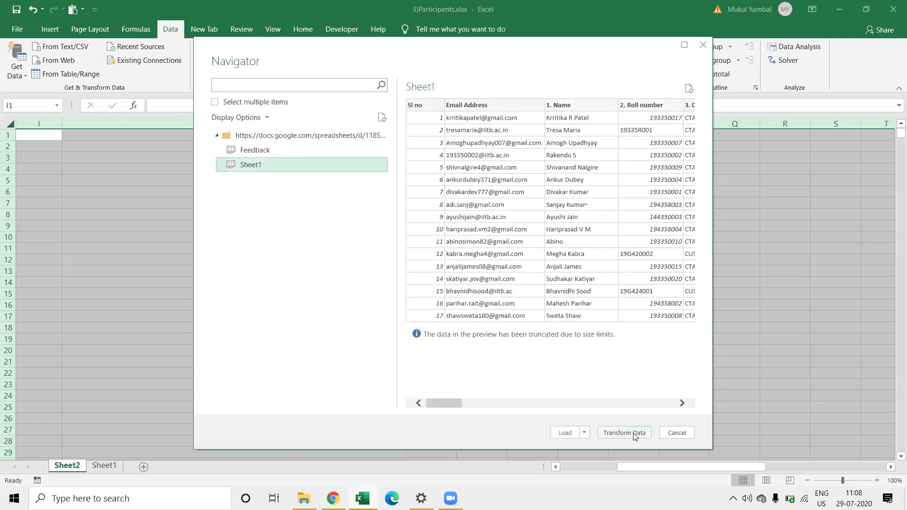
click(586, 433)
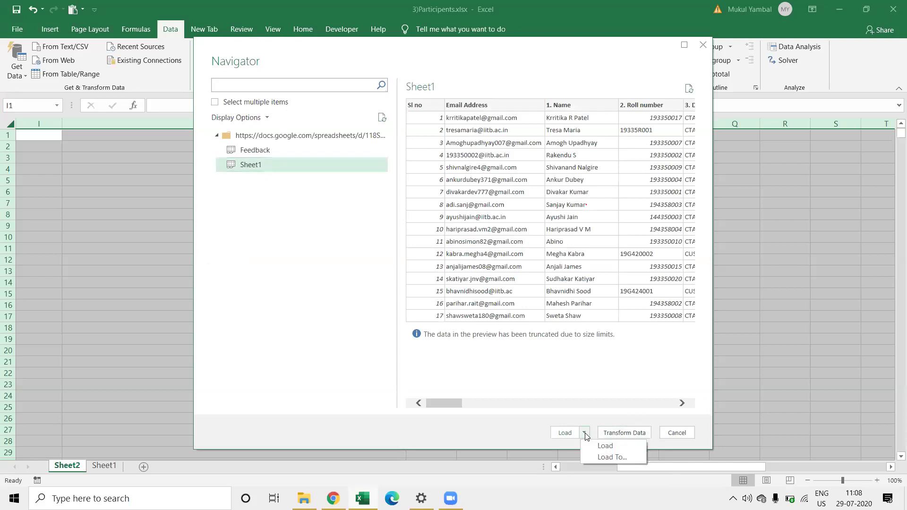
click(622, 433)
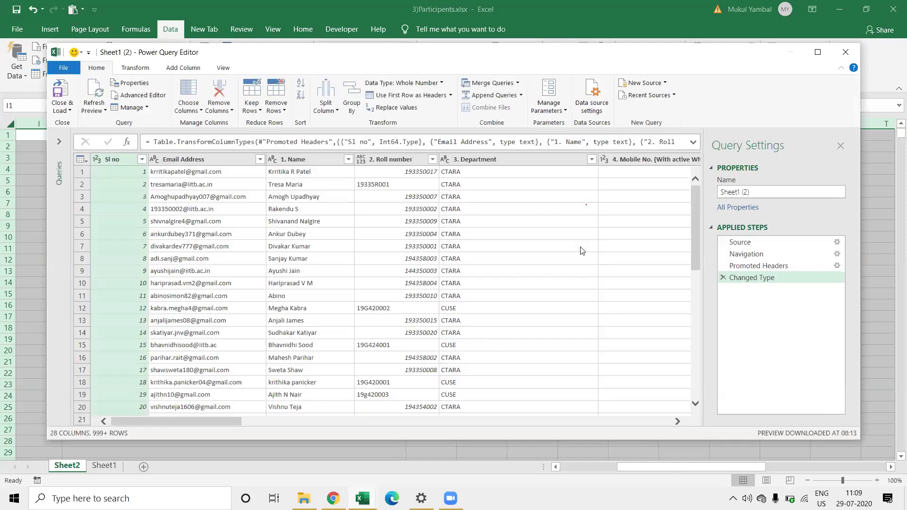
Step: Remove the empty Column11 through Column28 from the query
click(506, 169)
key(Right)
key(Right)
key(Right)
key(Right)
key(Right)
key(Right)
key(Right)
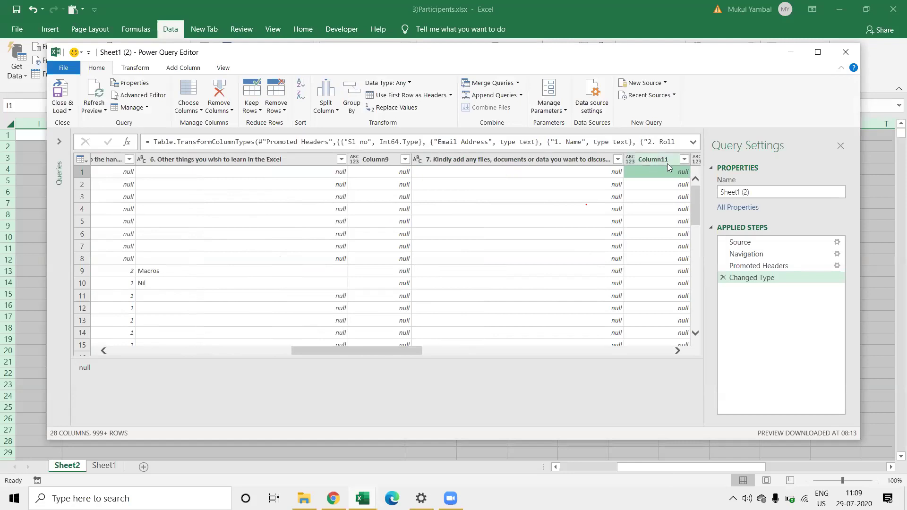
click(665, 161)
key(shift+Right)
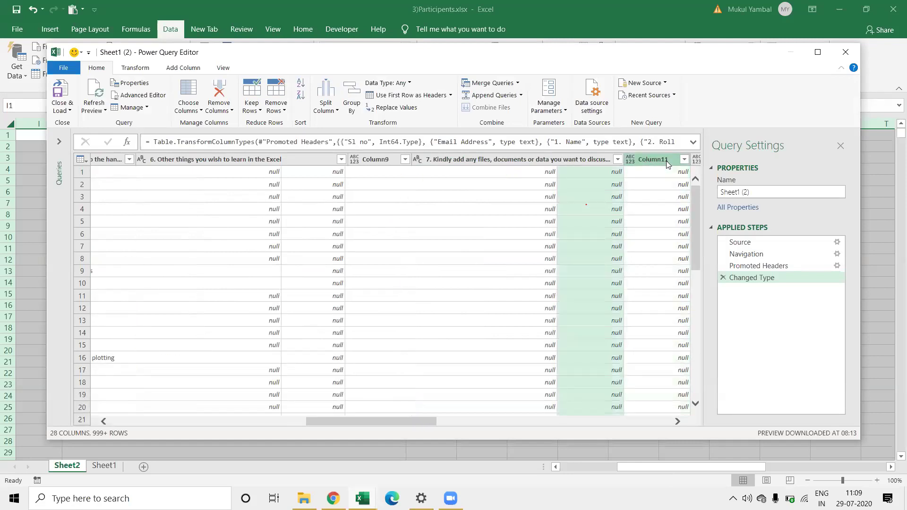
key(shift+Right)
key(shift+Right)
key(shift+Right)
key(shift+Right)
key(shift+Right)
key(shift+Right)
key(shift+Right)
key(shift+Right)
key(shift+Right)
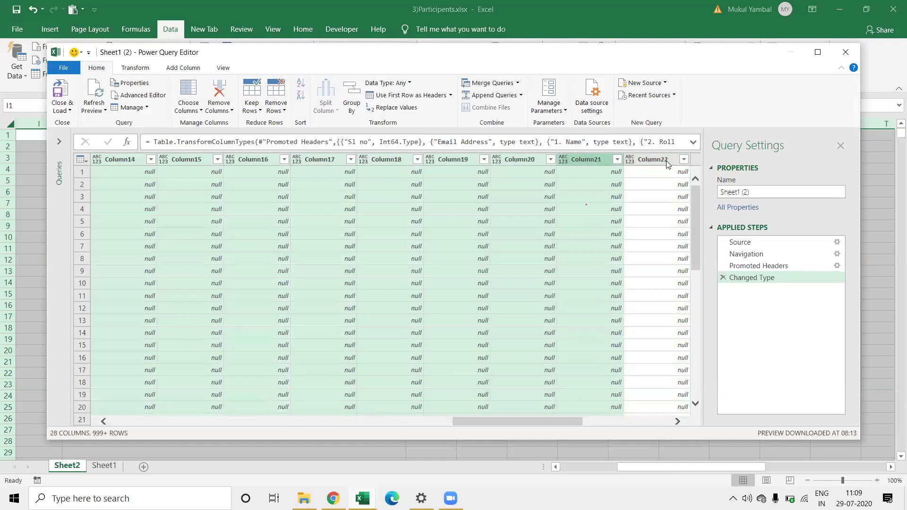
key(shift+Right)
key(shift+Right)
key(shift+Right)
key(shift+Right)
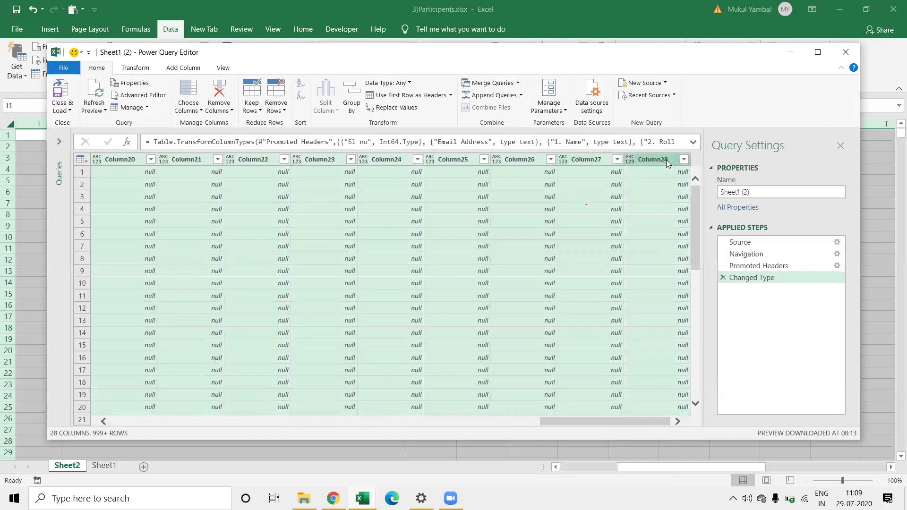
right_click(668, 161)
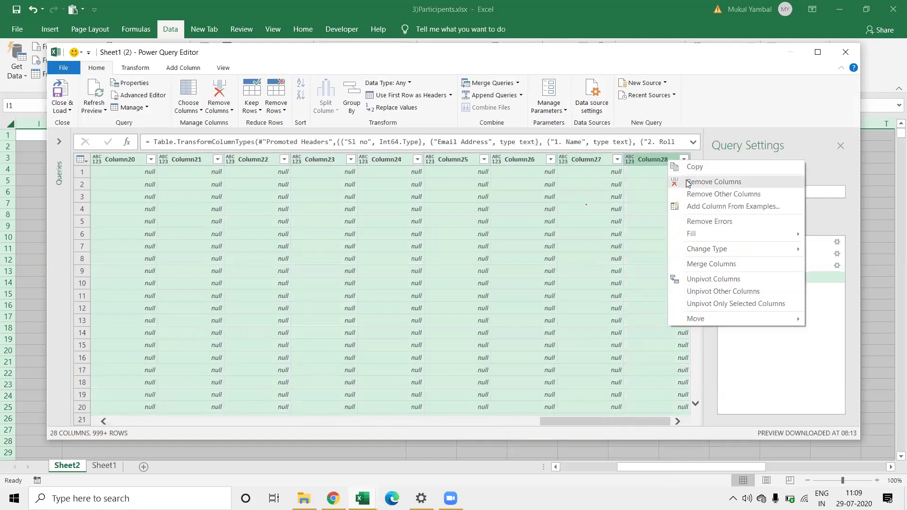
click(688, 182)
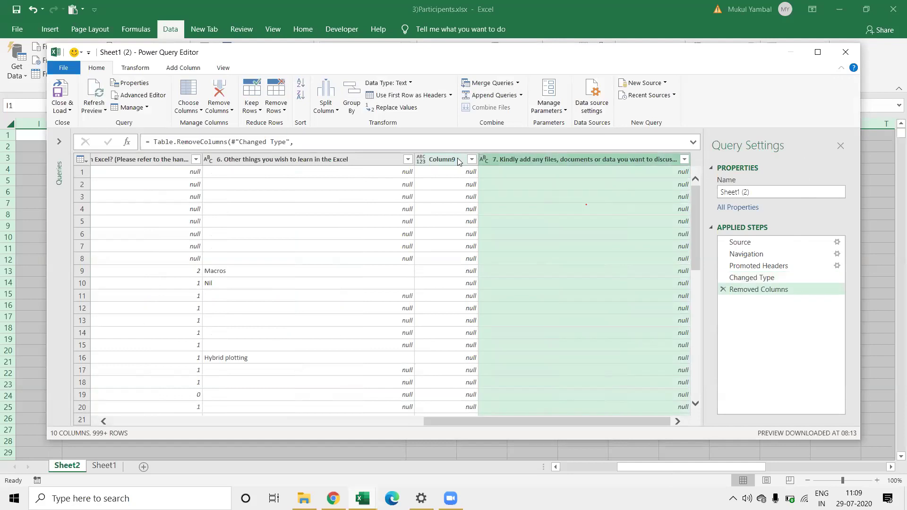
Step: Inspect the value lists of Column9 and rating column 5 without changing them
right_click(457, 160)
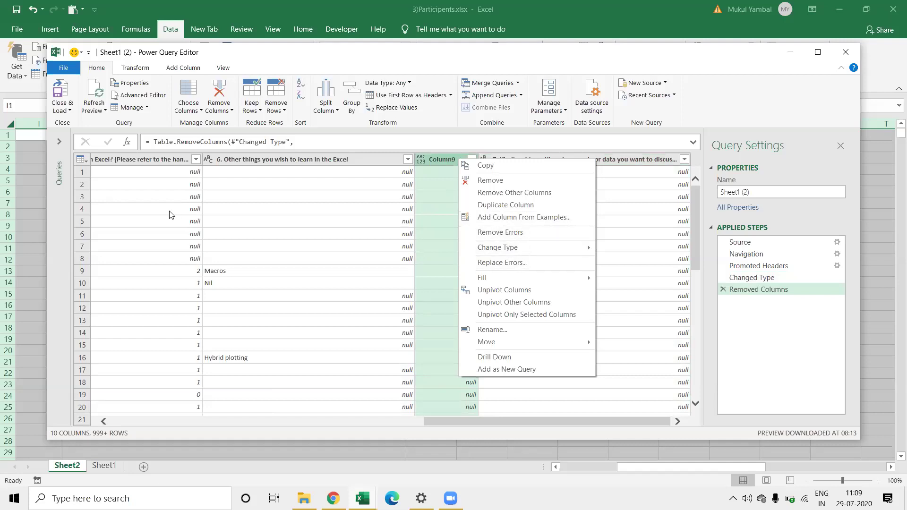
click(359, 209)
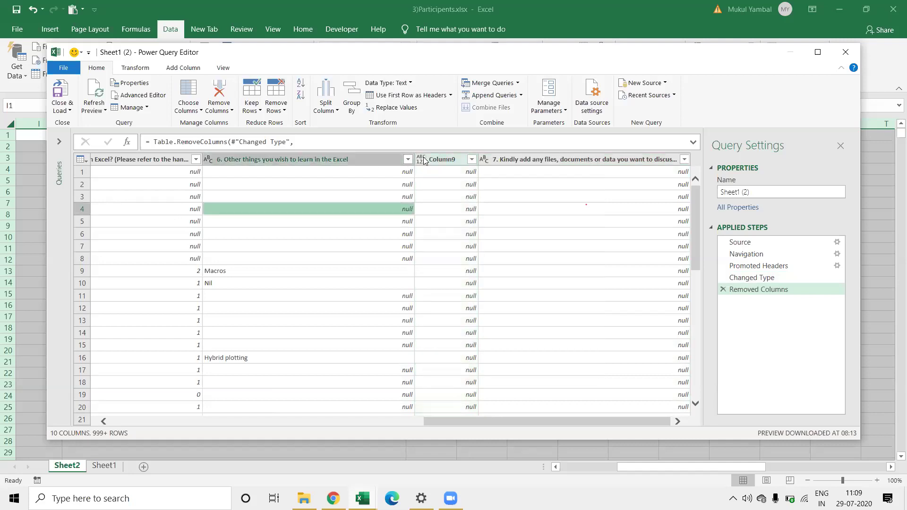
click(472, 159)
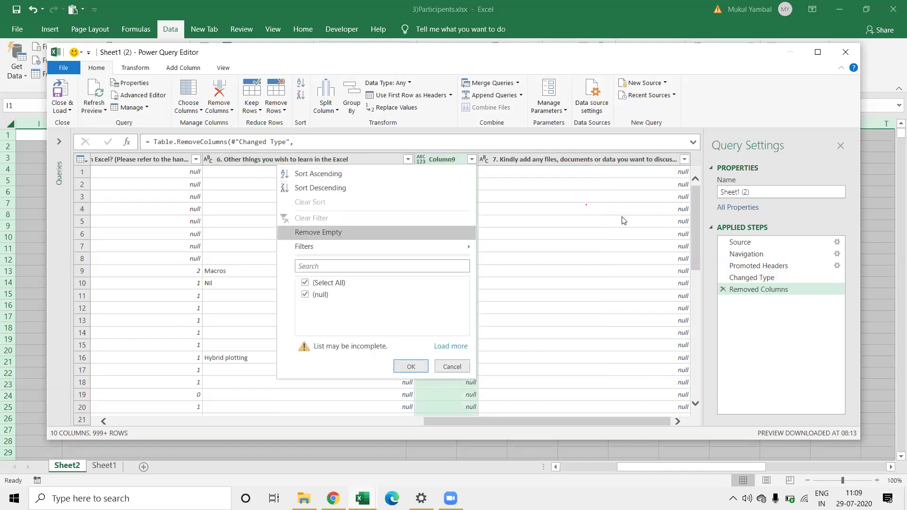
key(Escape)
click(282, 213)
click(281, 213)
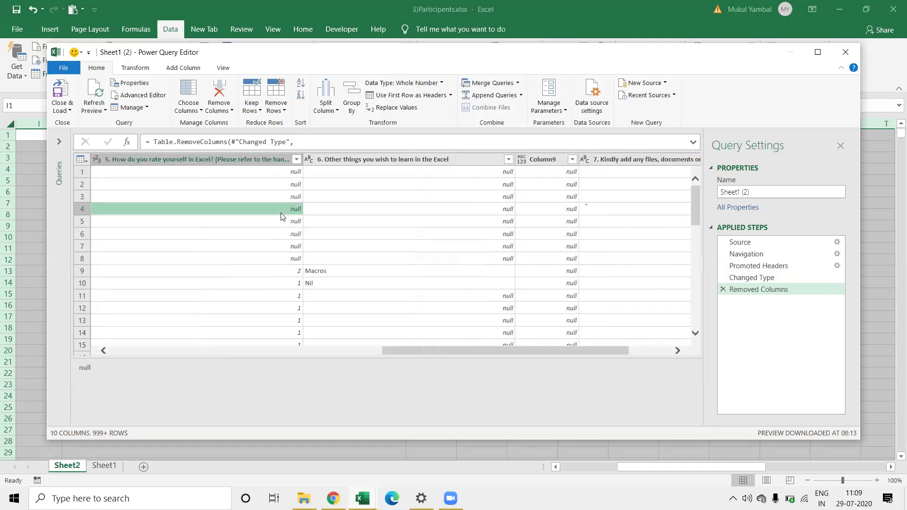
click(296, 160)
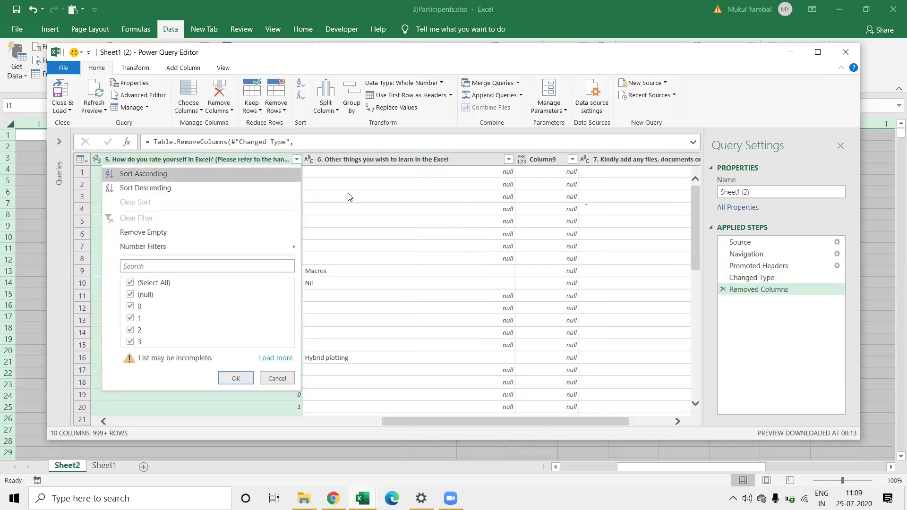
click(316, 183)
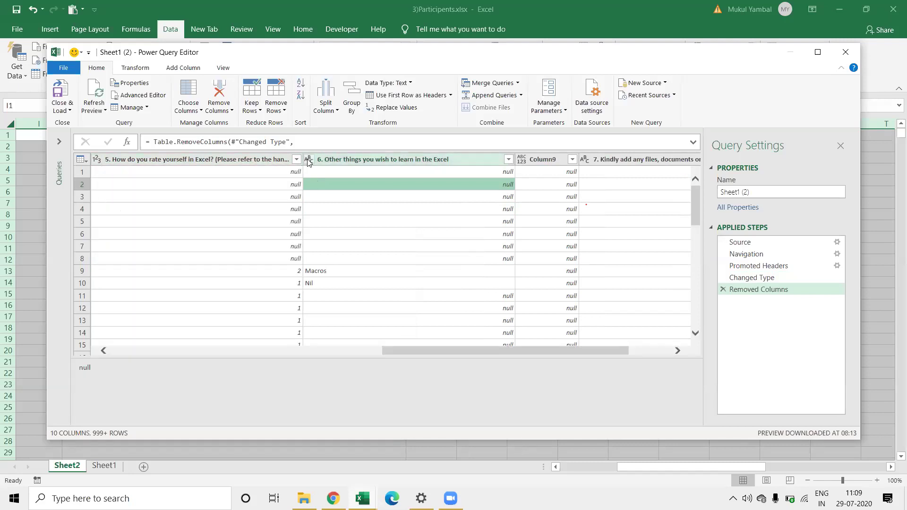
Step: Remove the empty Column9 and load the nine-column query to a new sheet
click(537, 163)
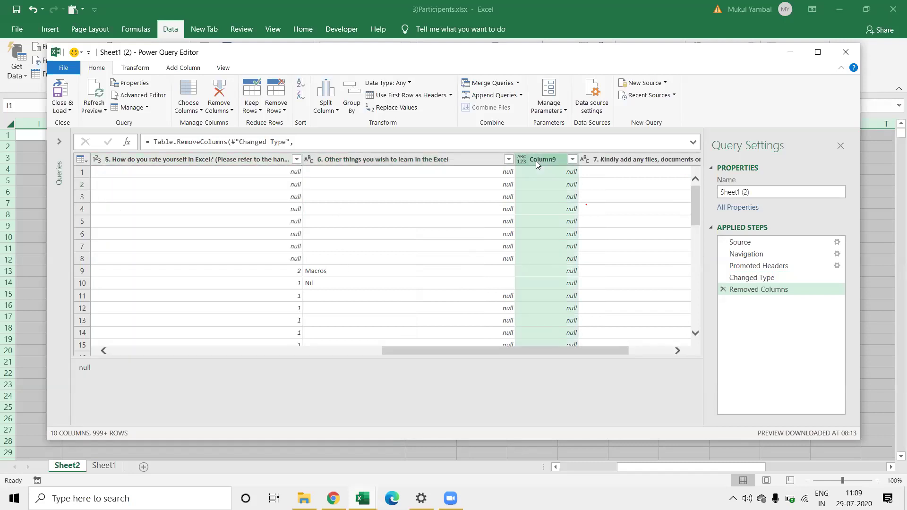
right_click(537, 163)
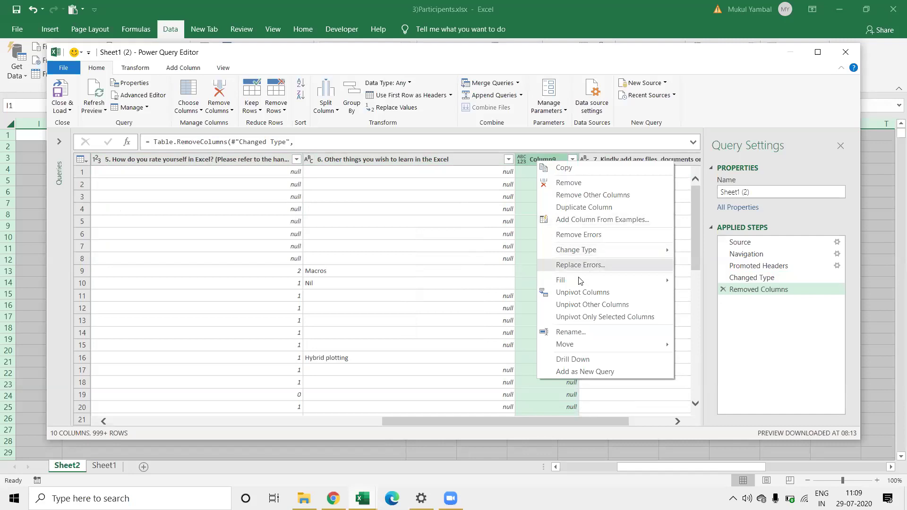
click(560, 183)
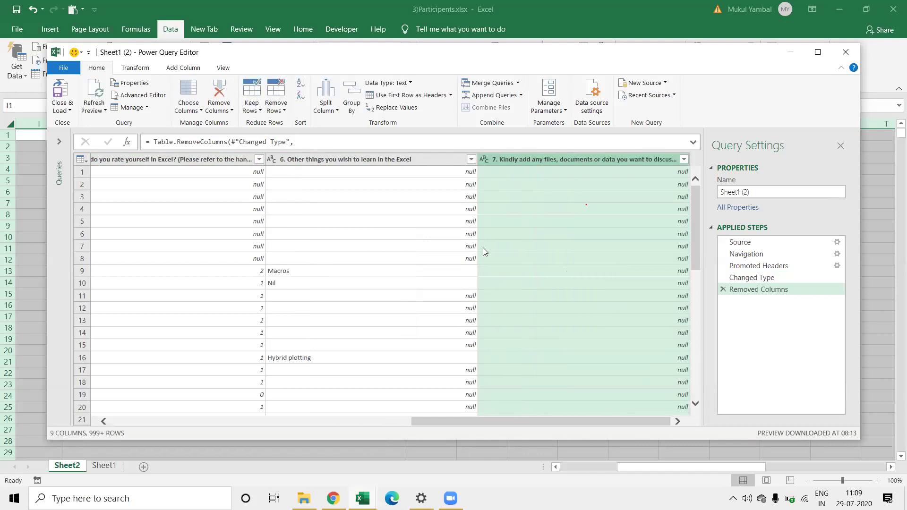
key(Left)
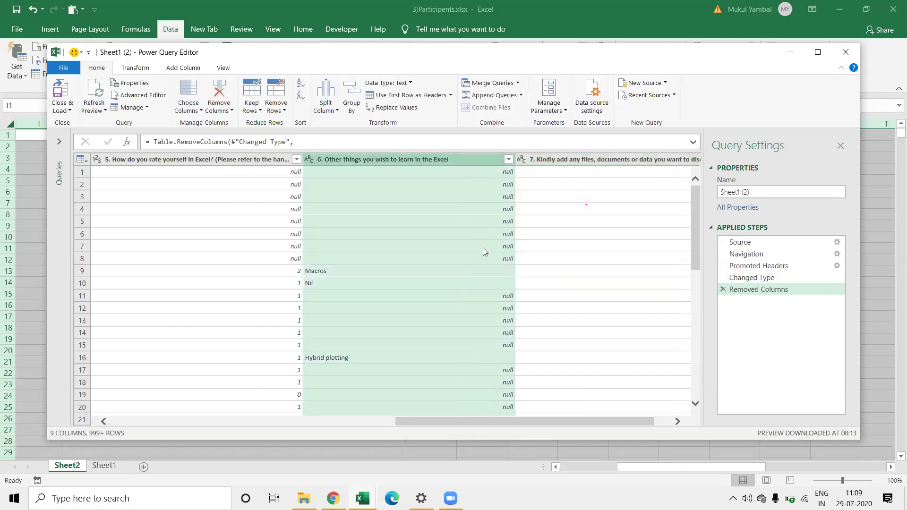
key(Left)
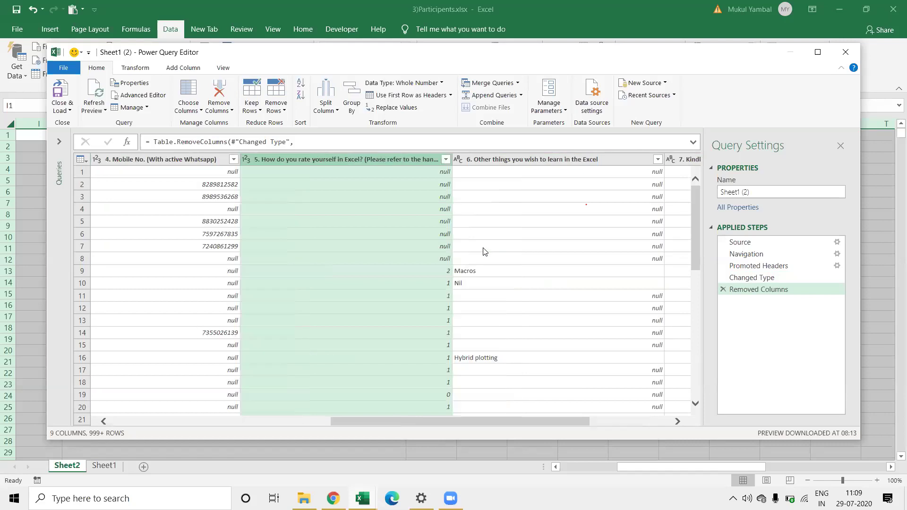
key(Left)
key(Left)
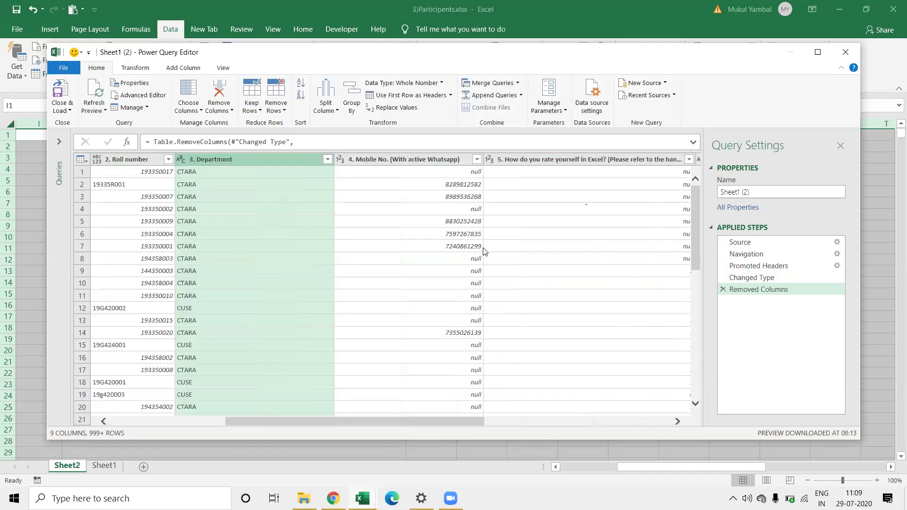
key(Left)
key(Left)
key(Left)
click(57, 94)
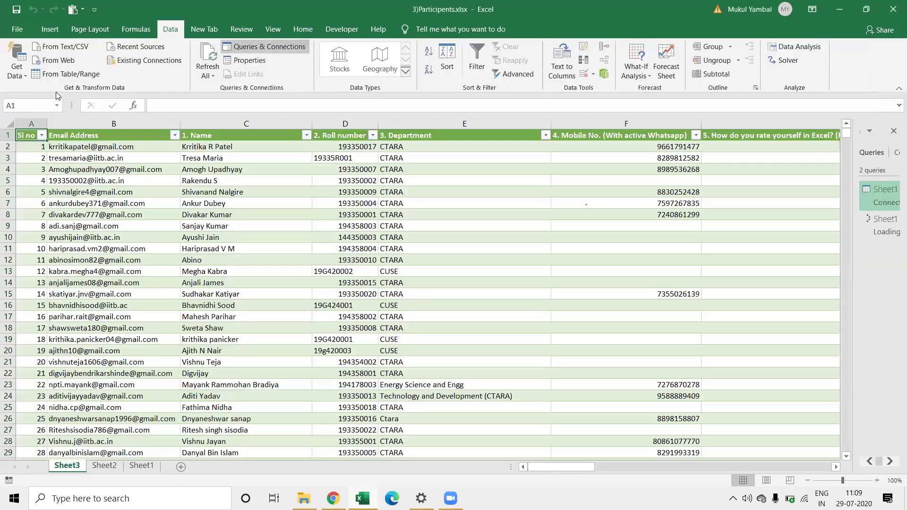
Step: Review the loaded participant table's columns along row 8
click(413, 210)
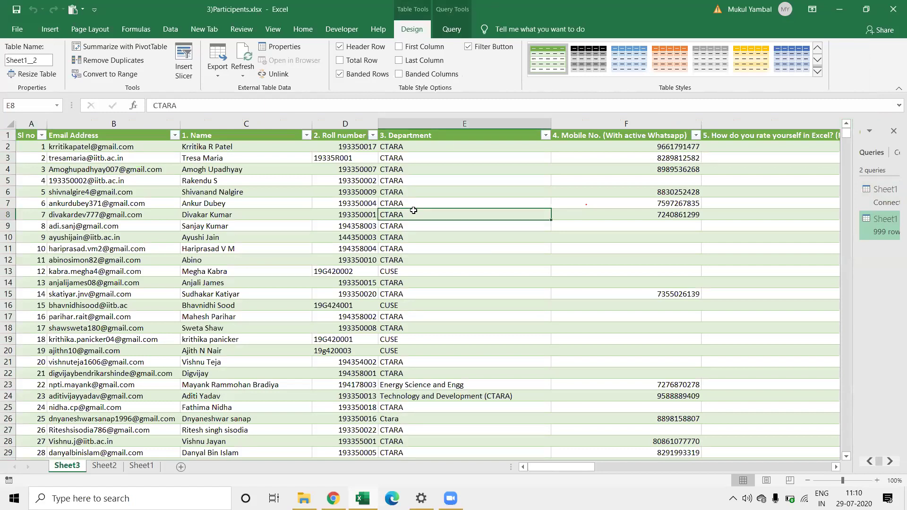
key(Right)
key(Right)
key(Right)
key(Left)
key(Left)
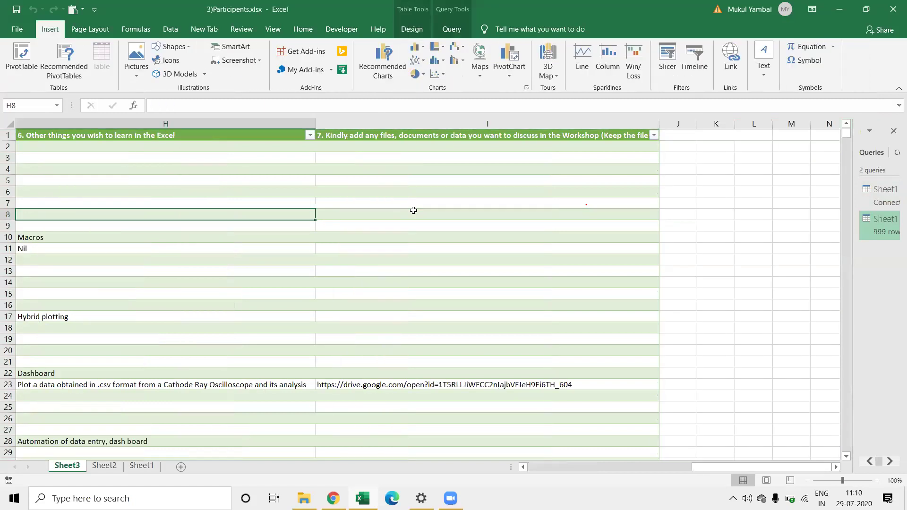
key(Left)
key(Left)
key(Left)
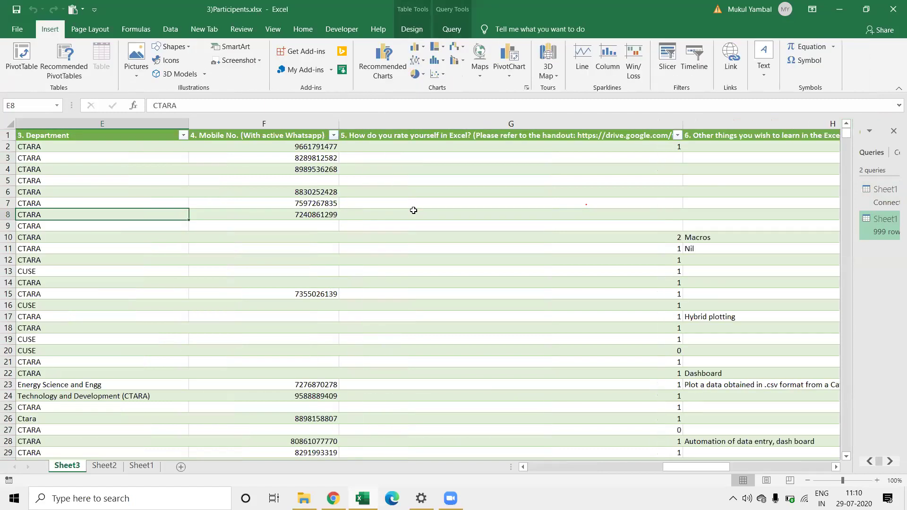
key(Right)
key(Right)
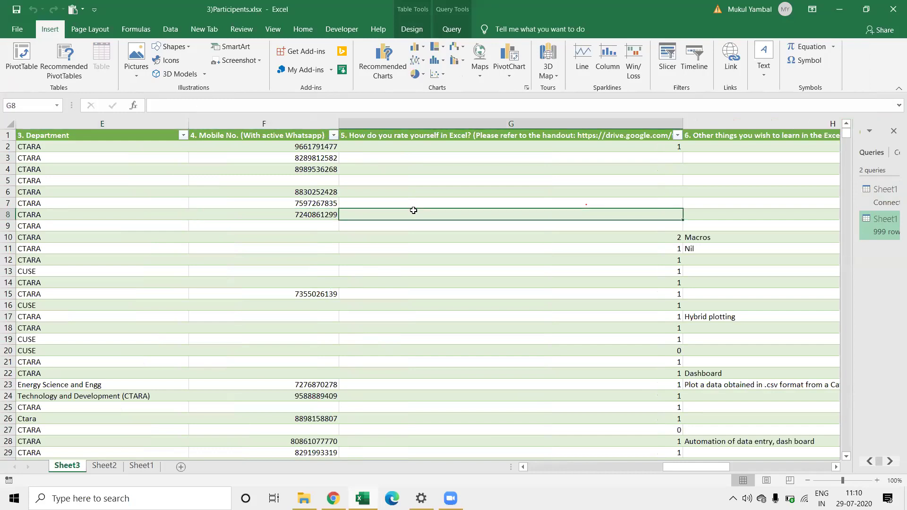
key(Left)
key(Left)
key(Left)
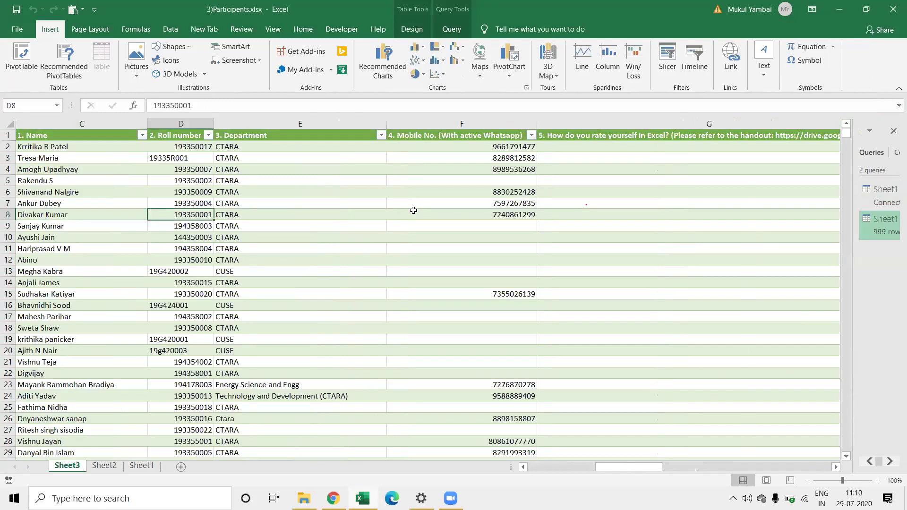
key(Right)
key(Right)
key(Right)
key(Right)
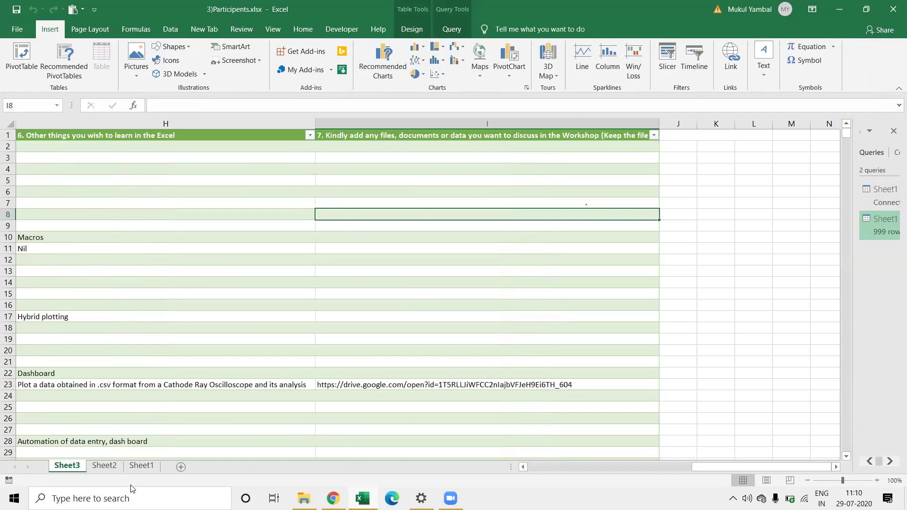
Step: Move the Sheet1 tab so it sits between Sheet3 and Sheet2
click(99, 460)
click(99, 467)
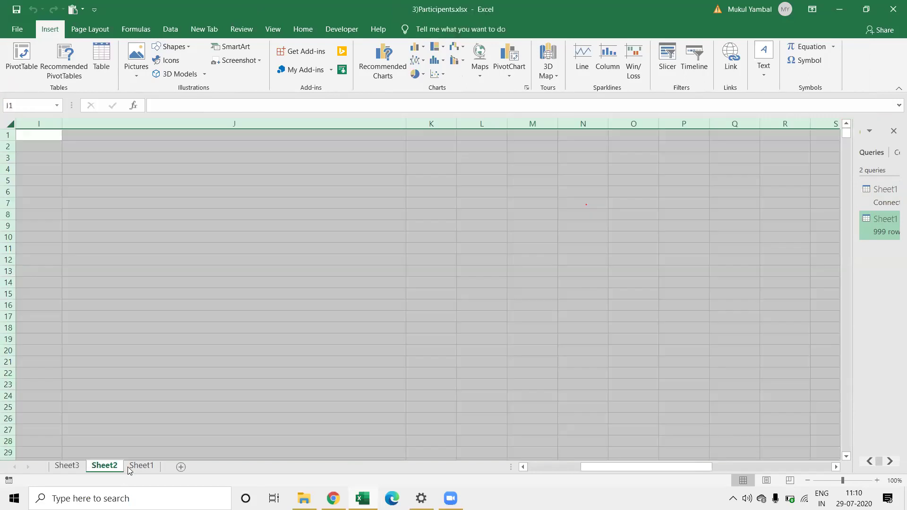
drag(128, 467, 104, 465)
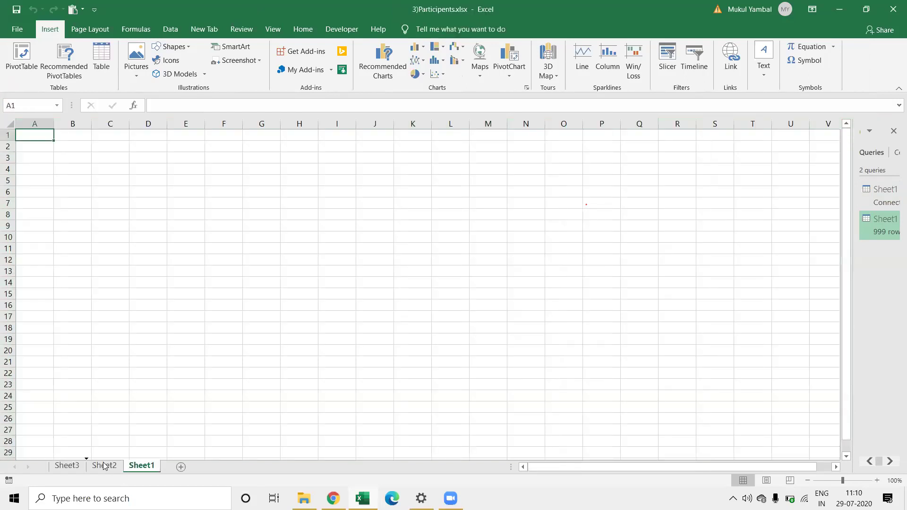
Step: Enter the Excel levels 0, 1, 2, 3 in cells B1 through E1
click(81, 138)
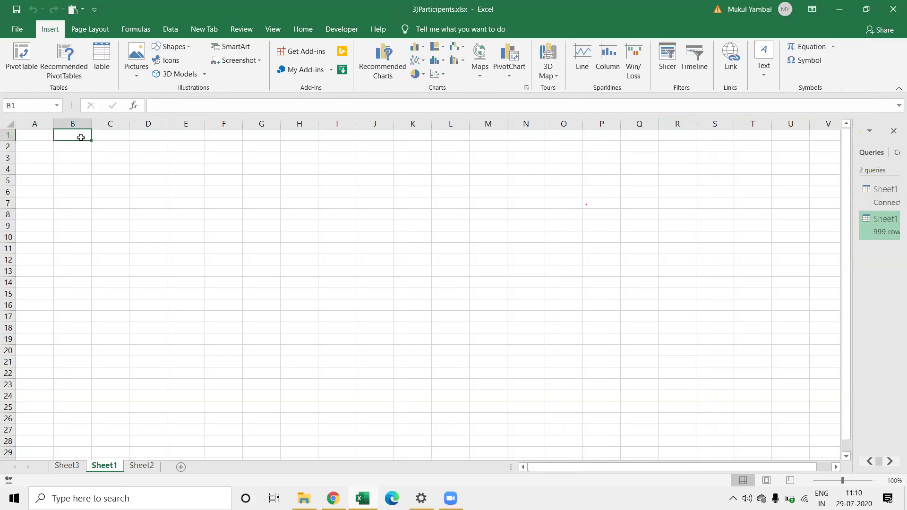
text(0)
key(Tab)
text(1)
key(Tab)
text(2)
key(Tab)
text(3)
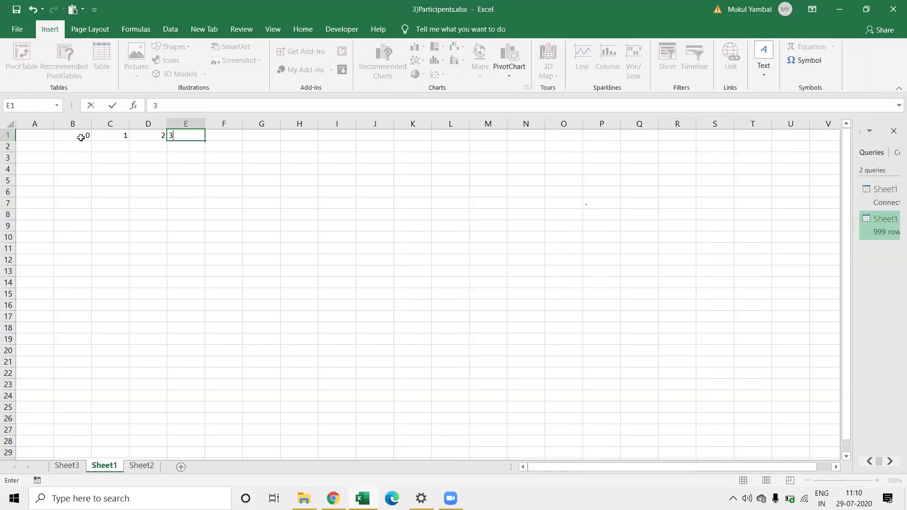
Step: Label A1 'Excel level' and A2 'Count'
click(43, 139)
text(Excel level)
key(Return)
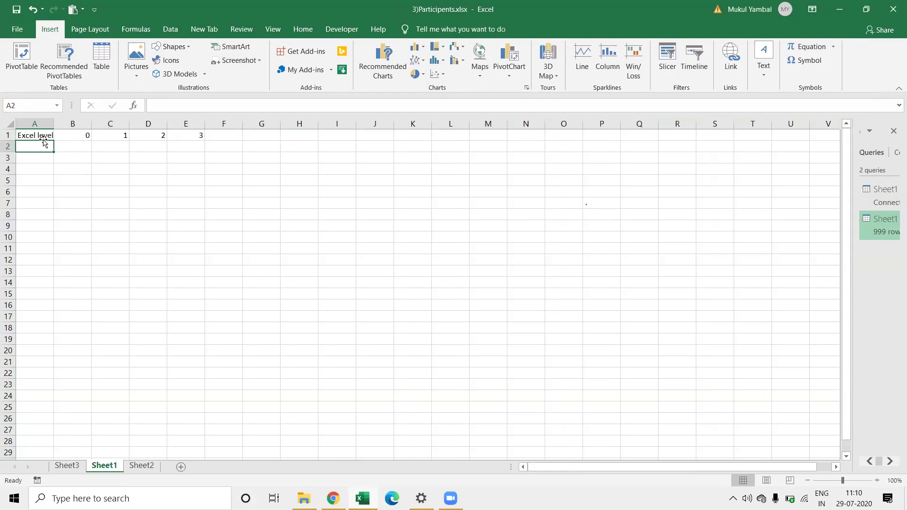
text(Count)
key(Return)
Step: Start a COUNTIF formula in B2, then cancel it
key(Right)
key(Up)
text(=c)
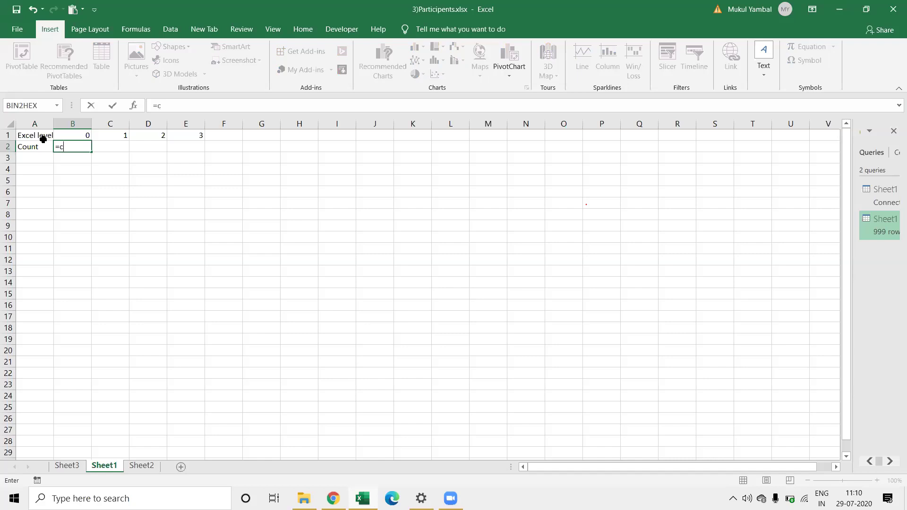
text(ount)
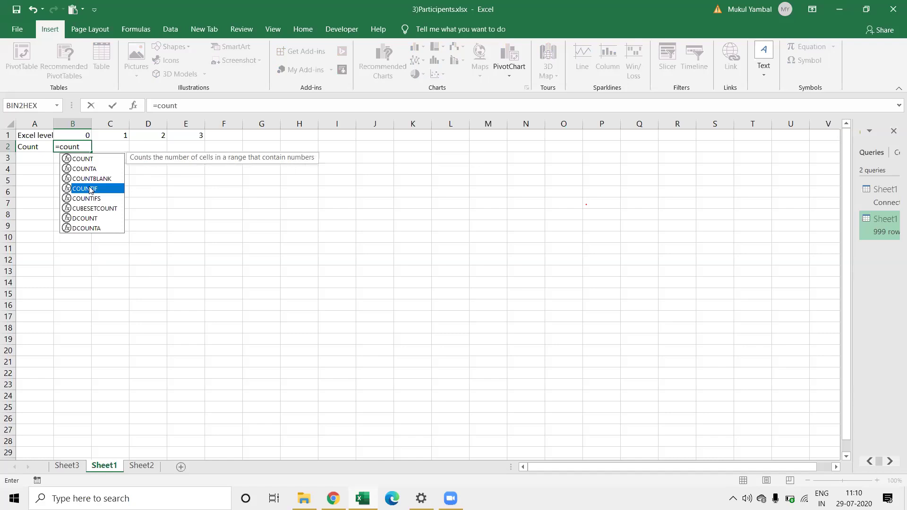
double_click(91, 189)
key(Return)
key(Return)
key(Up)
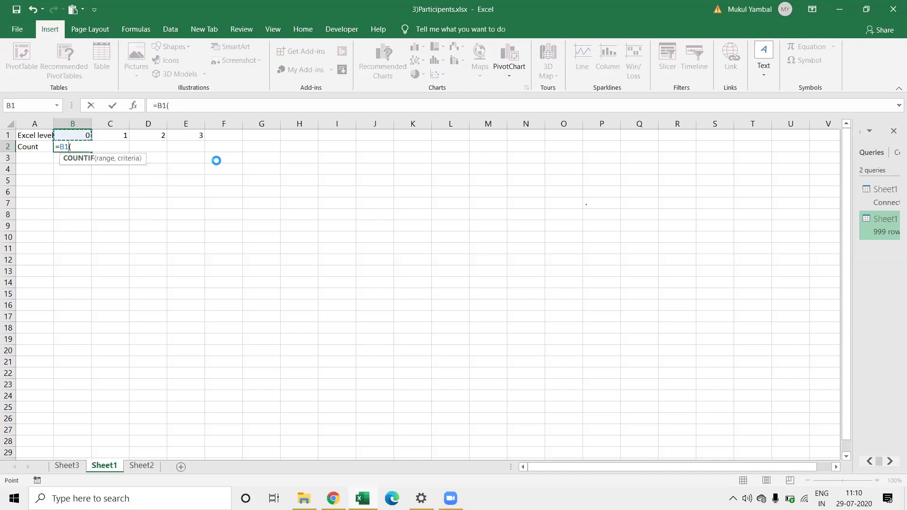
key(Escape)
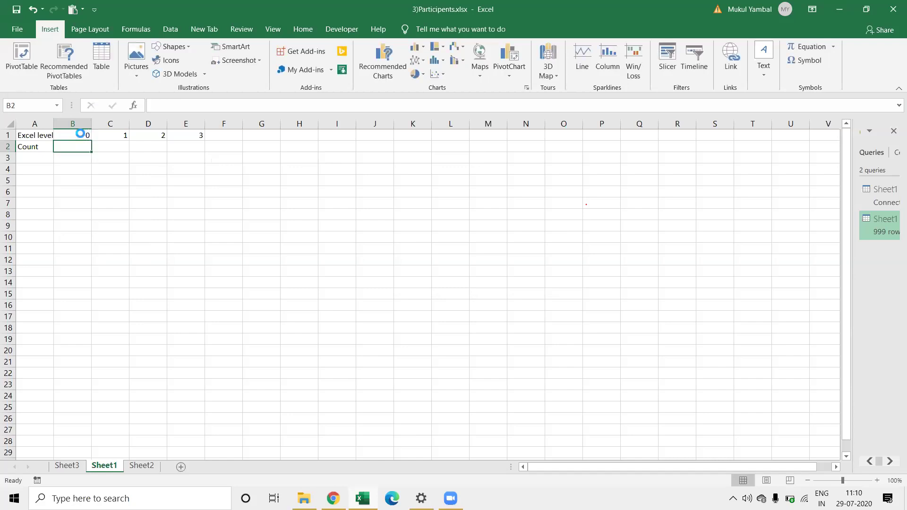
text(=count)
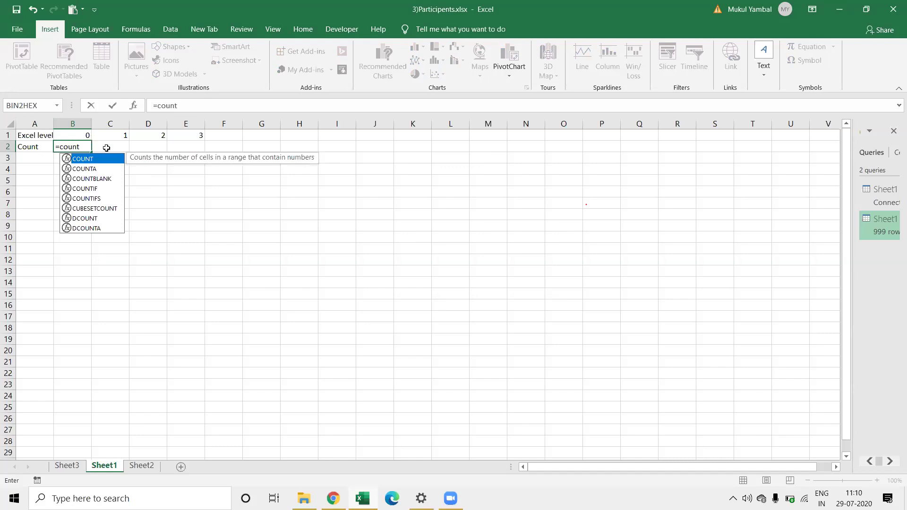
key(Escape)
Step: Return to the top of the Sheet3 participant table, then switch to Google Sheets
click(67, 466)
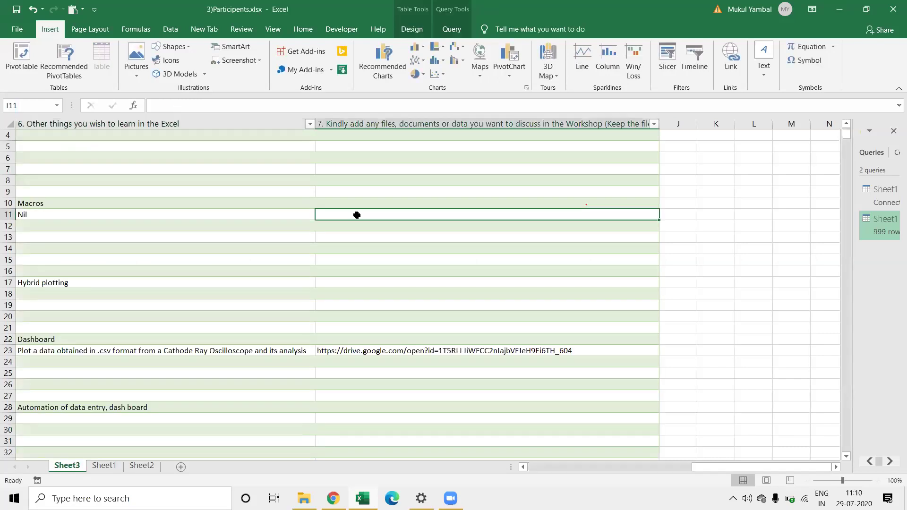
key(Left)
key(Left)
key(Left)
key(Left)
key(Left)
key(Left)
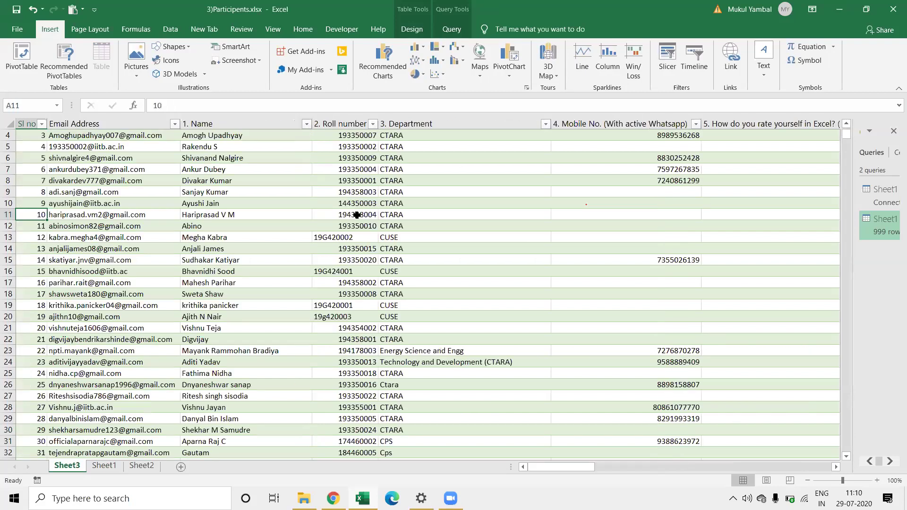
key(ctrl+Home)
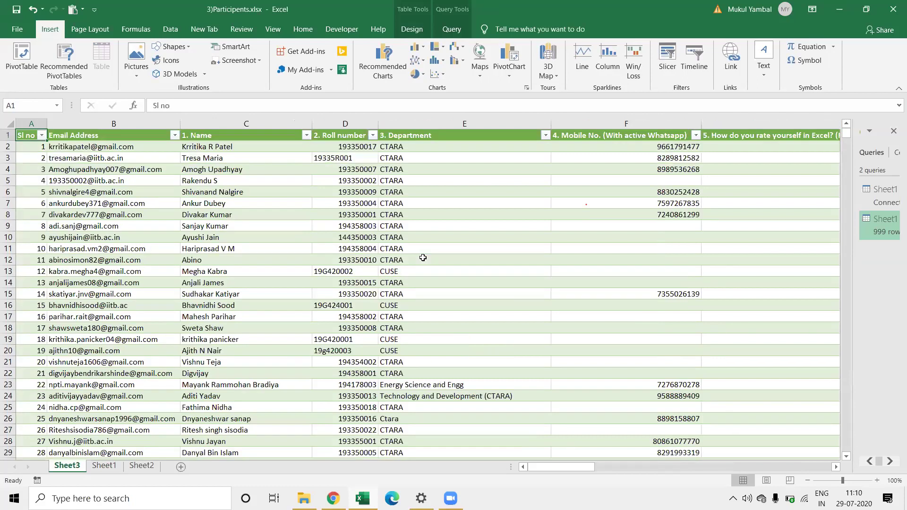
key(alt+Tab)
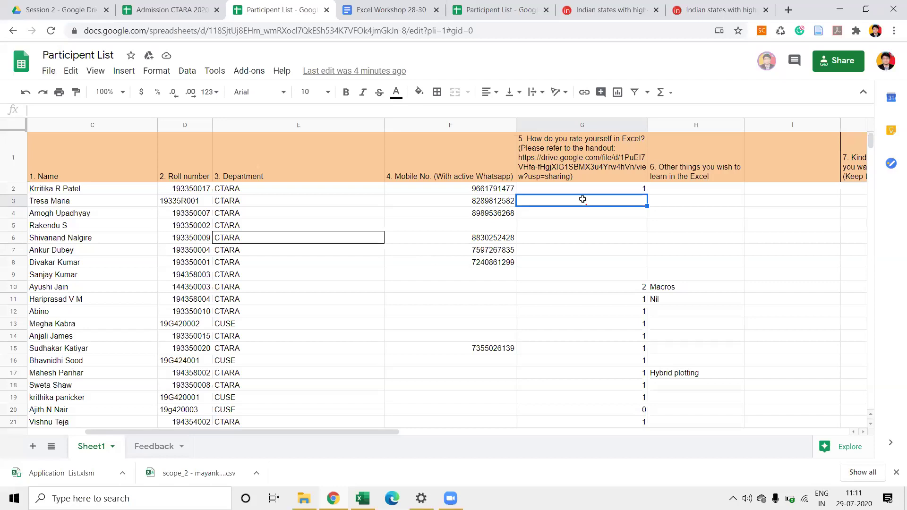
Step: Enter a rating of 1 in cell G3 and switch back to Excel
text(1)
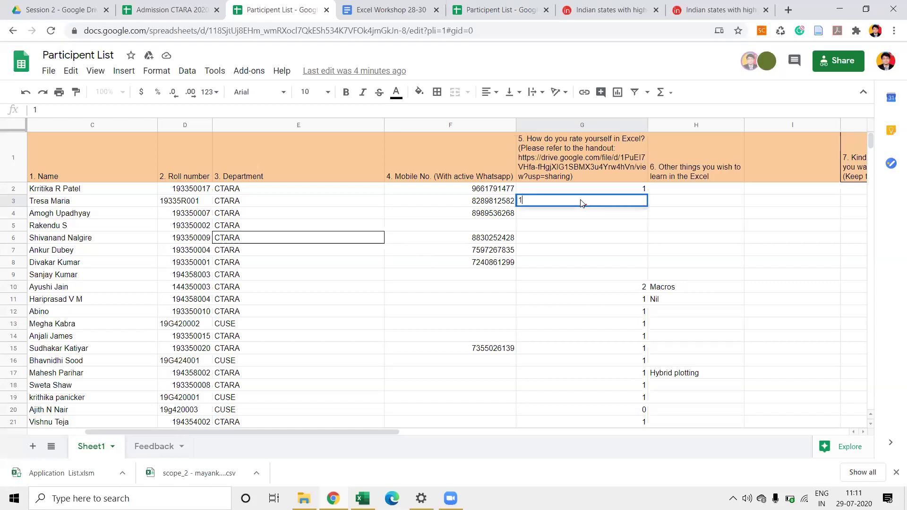
key(Return)
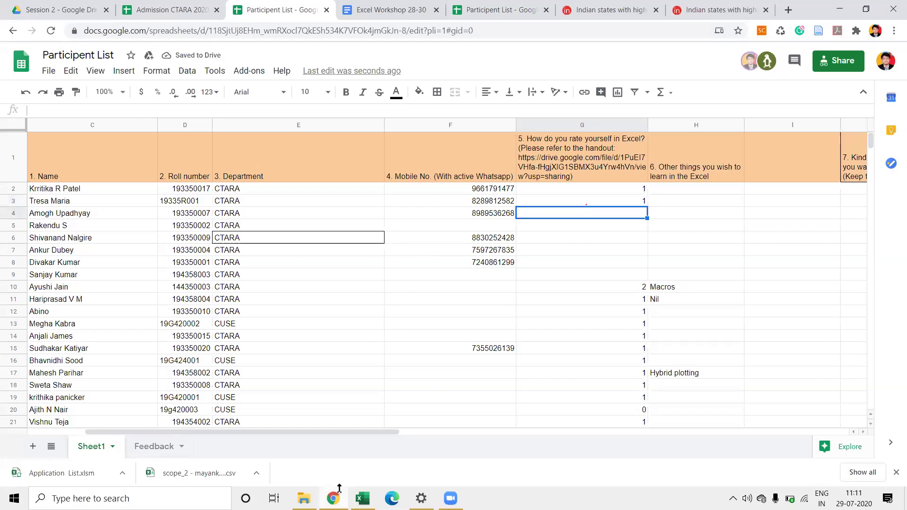
key(alt+Tab)
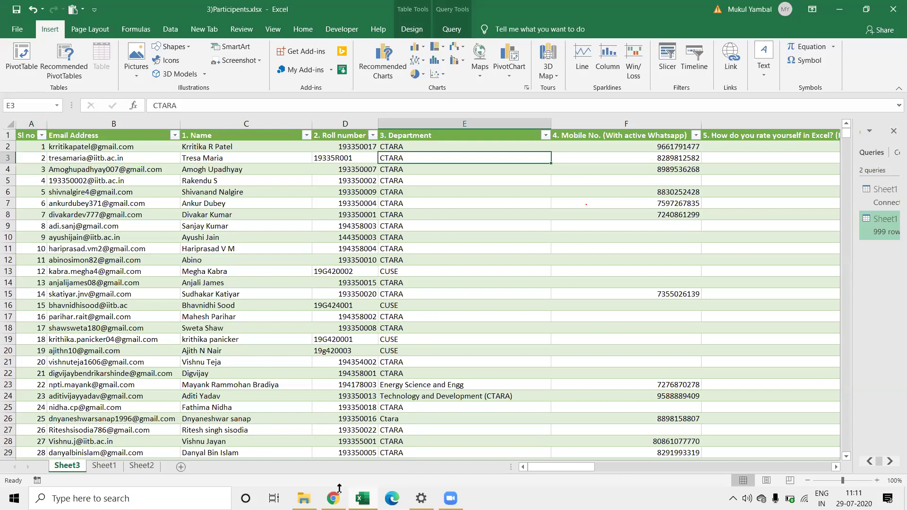
Step: Refresh the Sheet3 participant query so G3 shows the new rating 1, then go to Sheet1
key(ctrl+z)
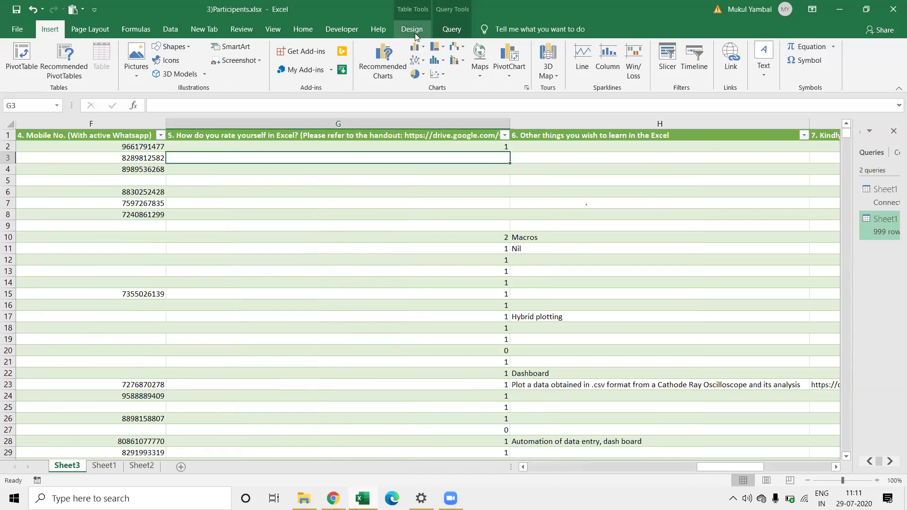
click(412, 29)
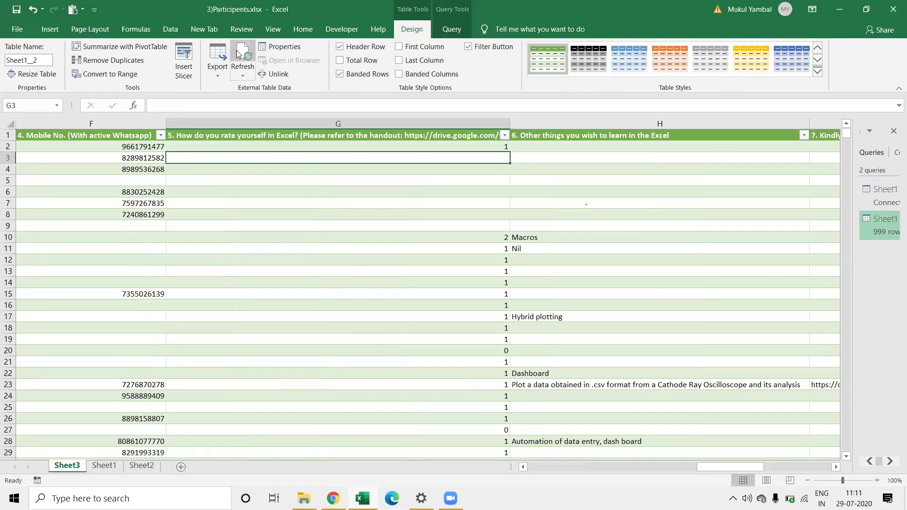
click(171, 30)
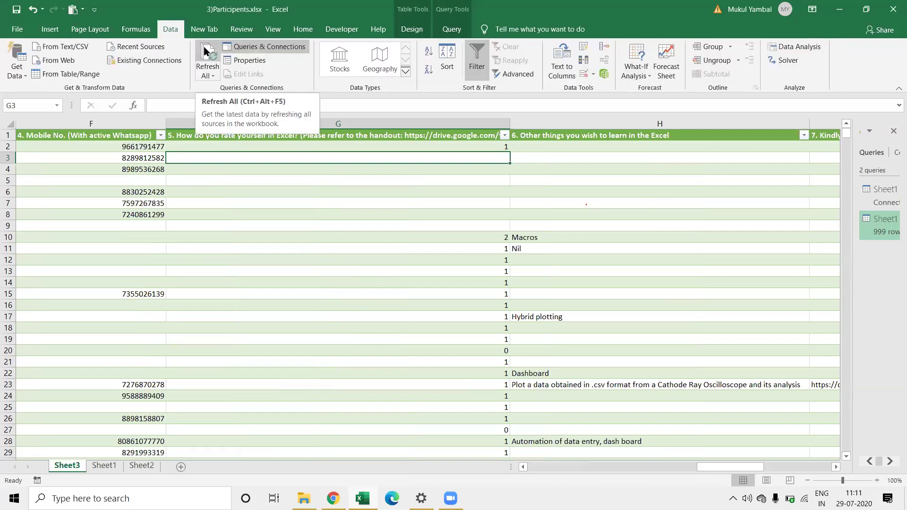
click(411, 30)
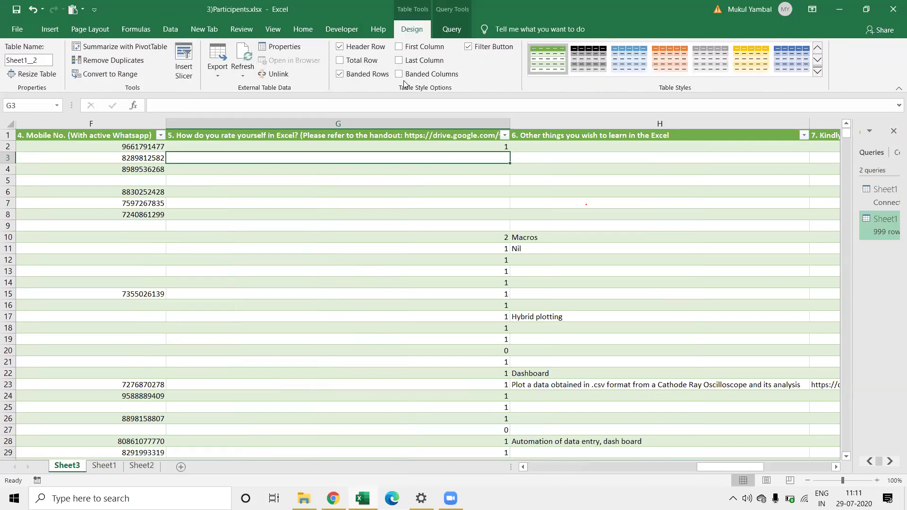
click(241, 53)
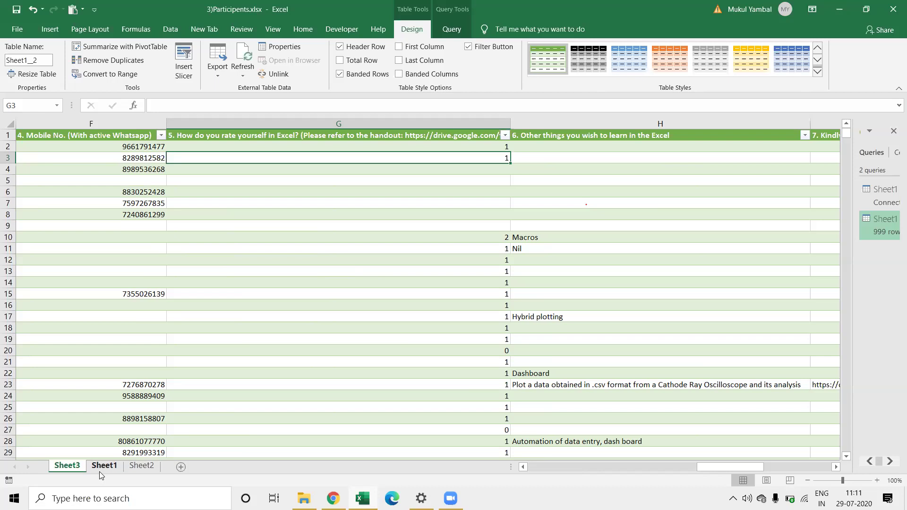
click(100, 467)
Step: Start a COUNTIF formula in Sheet1's B2 with B1 as the first argument, then cancel it
click(94, 245)
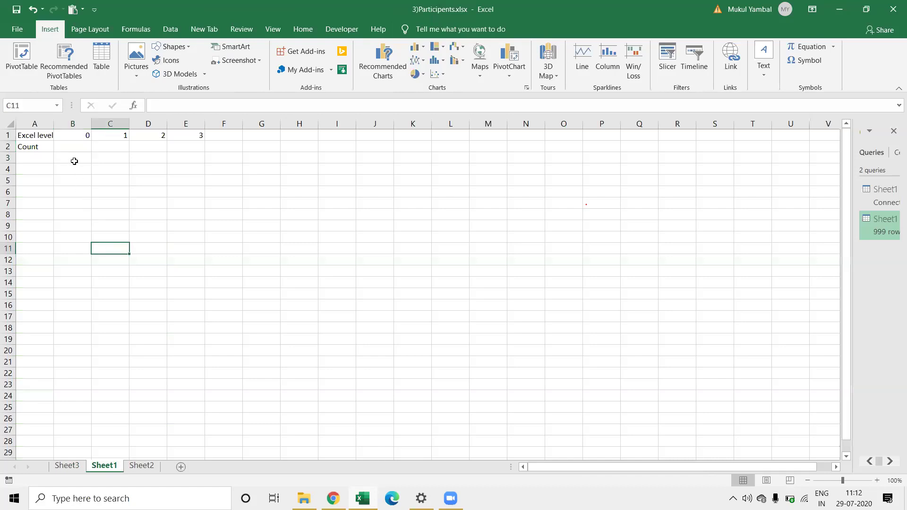
click(75, 151)
text(=co)
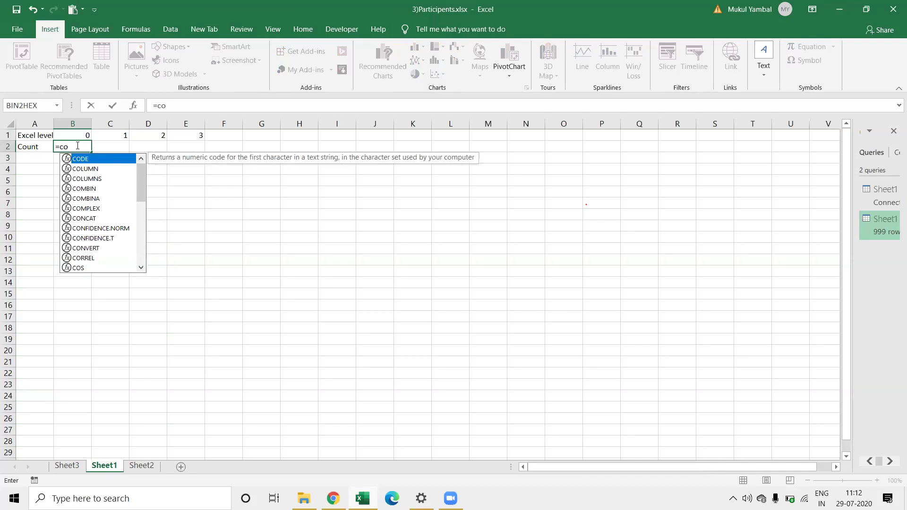
text(unt)
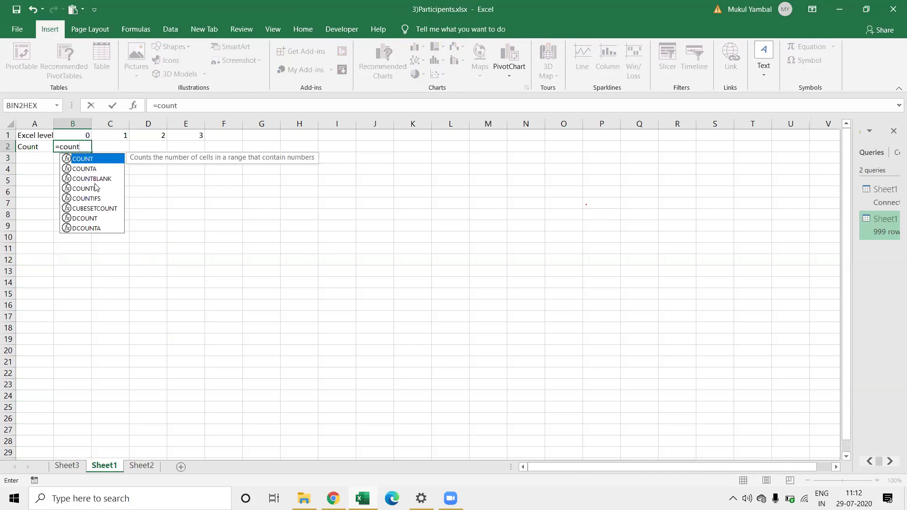
text(if)
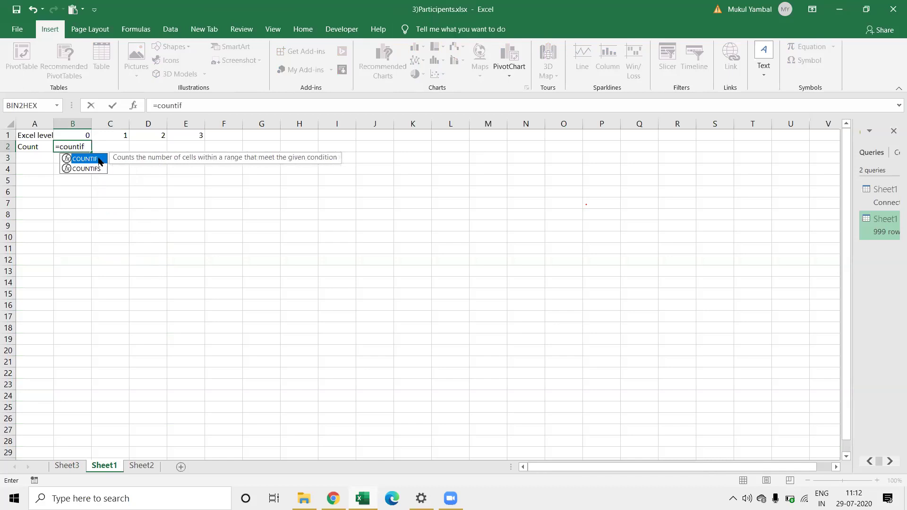
double_click(98, 159)
click(82, 135)
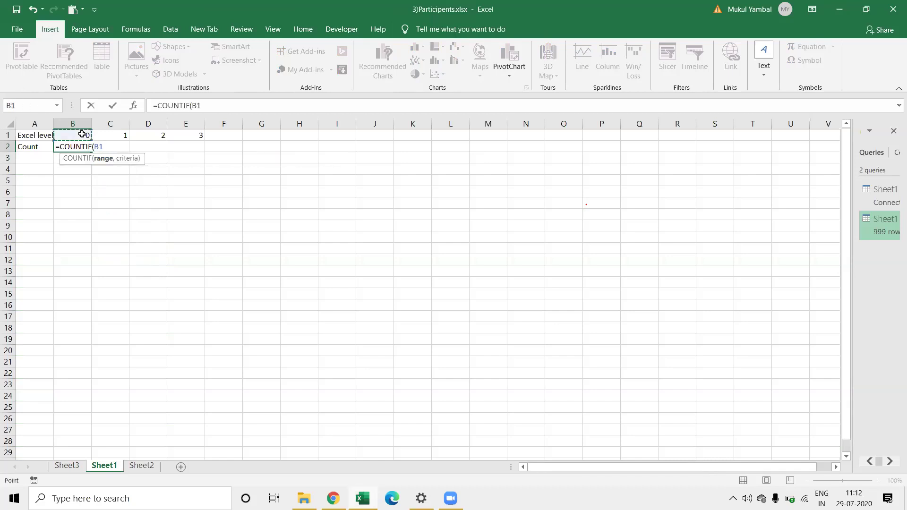
text(,)
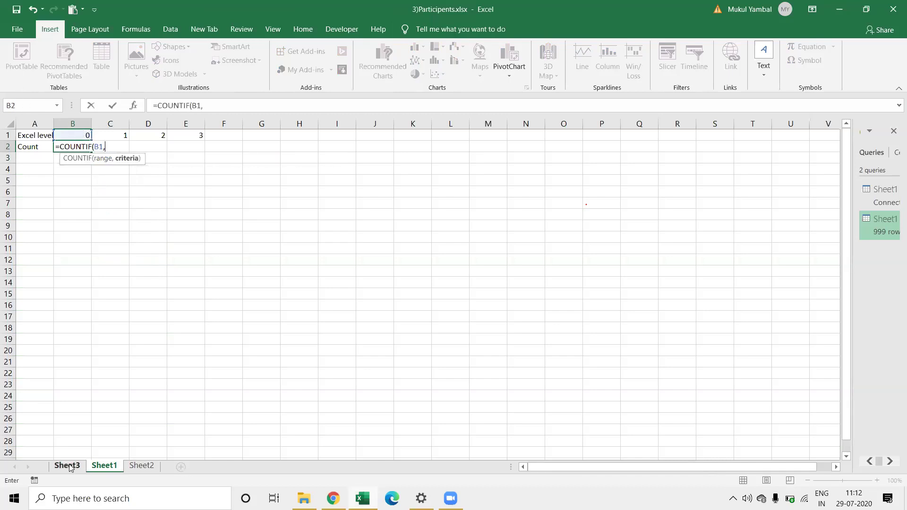
click(68, 466)
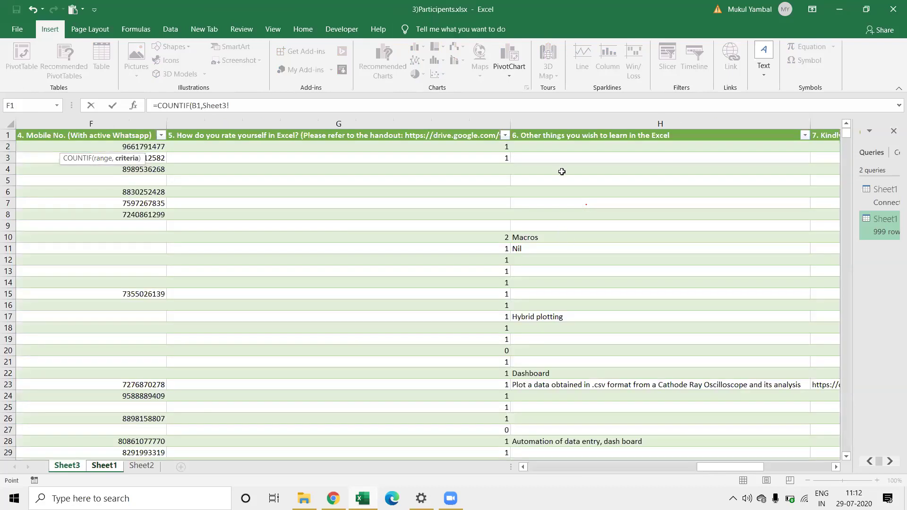
key(Escape)
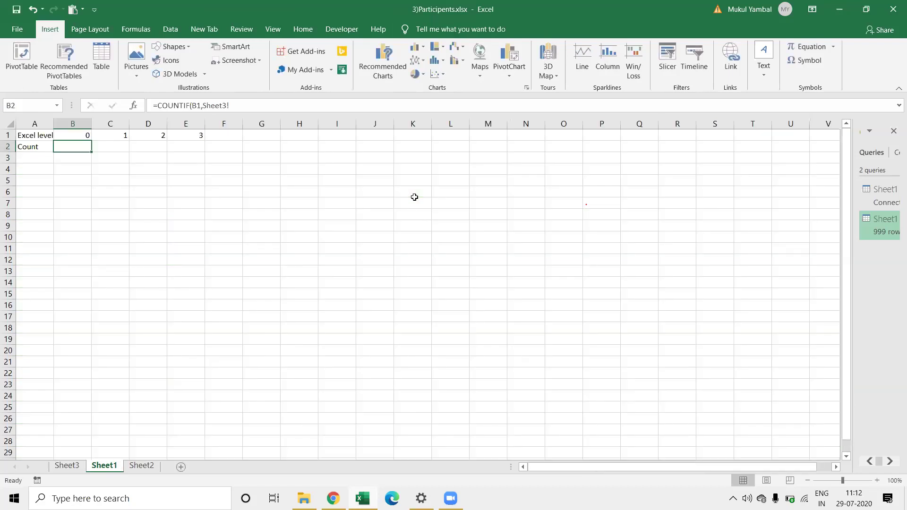
Step: On Sheet3, select the participant table and set its table style to None
click(67, 466)
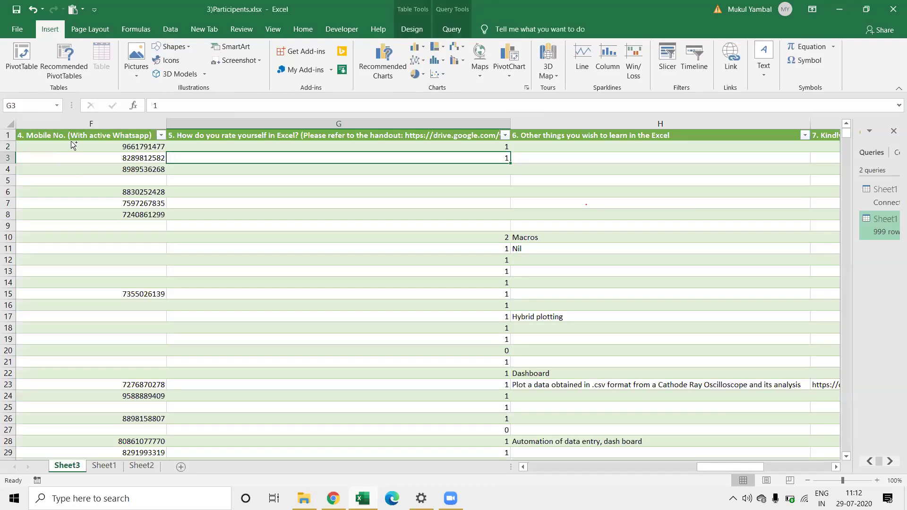
key(Home)
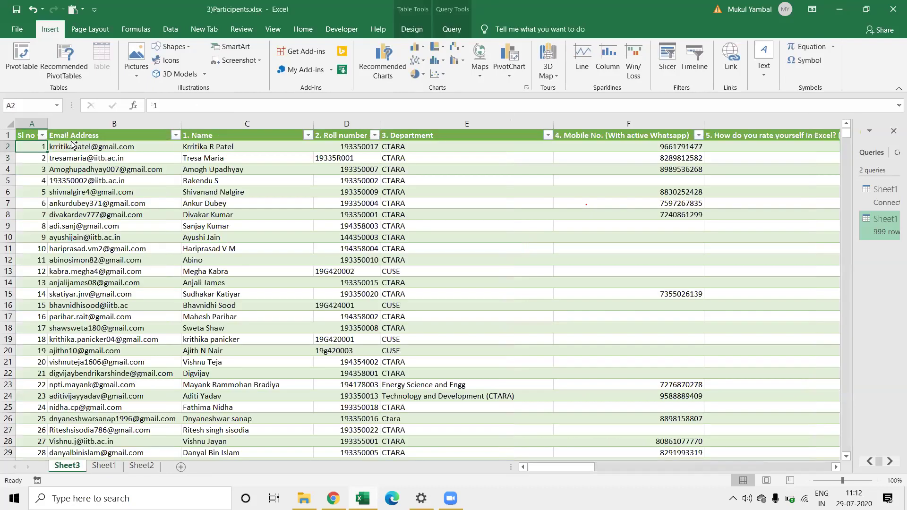
key(ctrl+shift+Right)
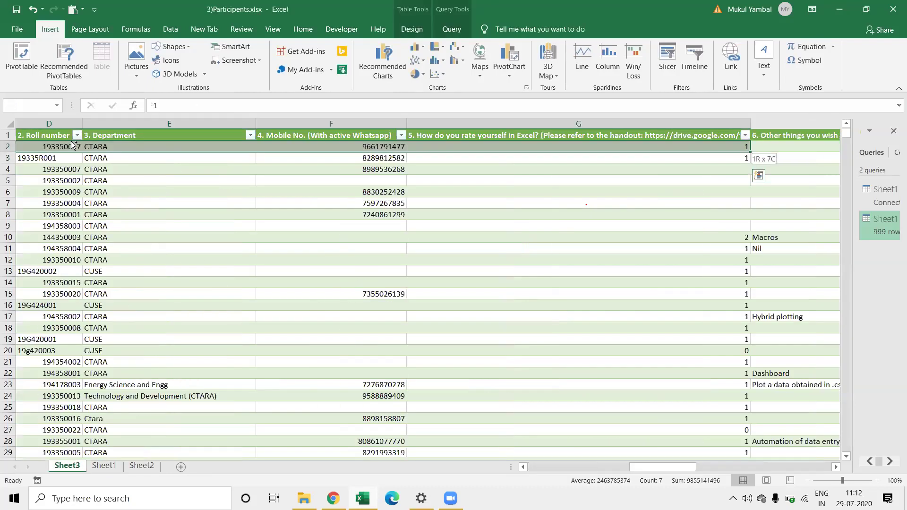
key(ctrl+shift+Down)
key(ctrl+shift+Right)
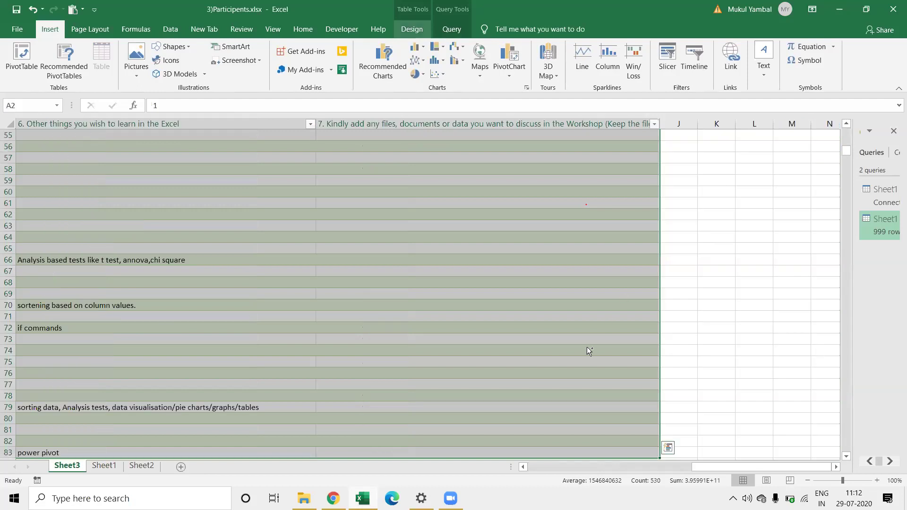
key(alt+j)
key(t)
key(s)
key(c)
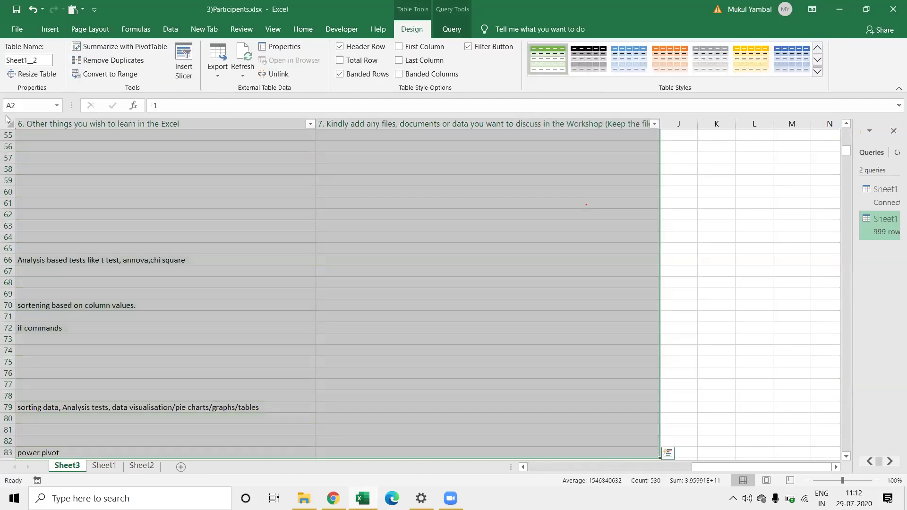
Step: Give all Sheet3 columns the same narrower width and return to the table's top-left
click(10, 124)
drag(658, 123, 739, 126)
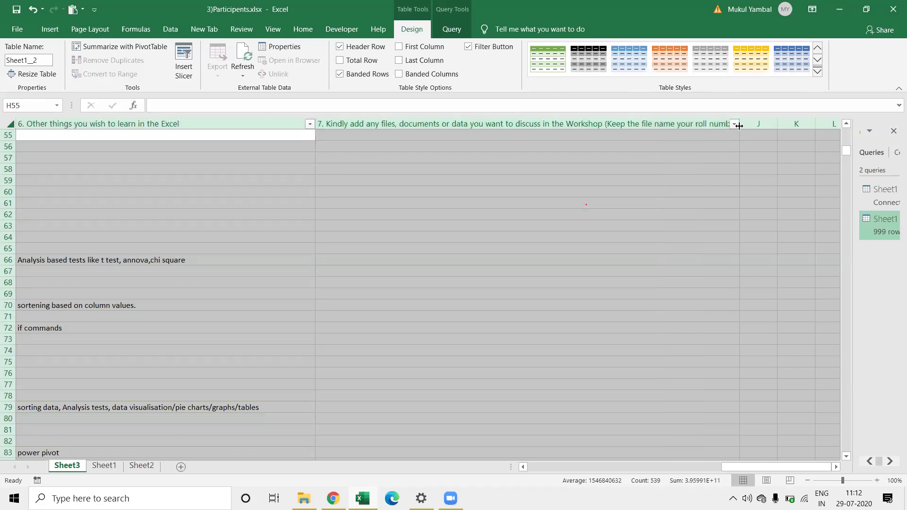
drag(739, 126, 431, 125)
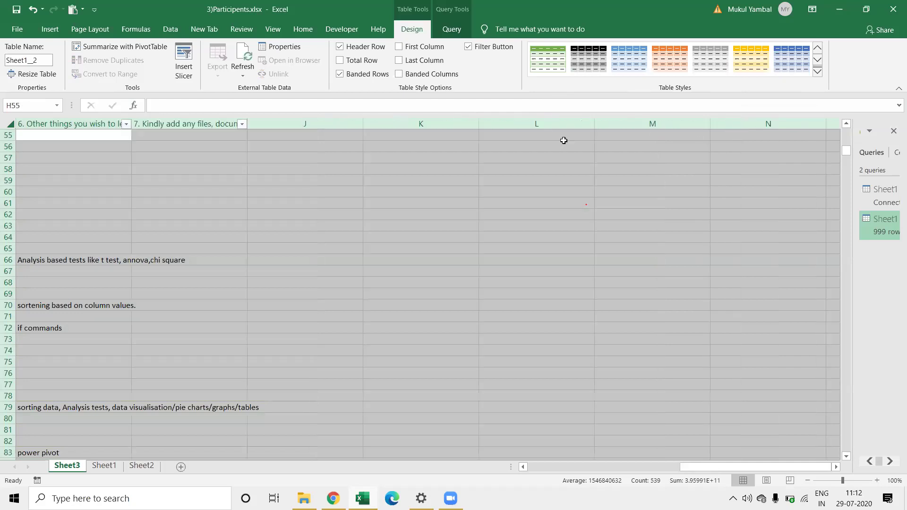
scroll(99, 219, up, 6)
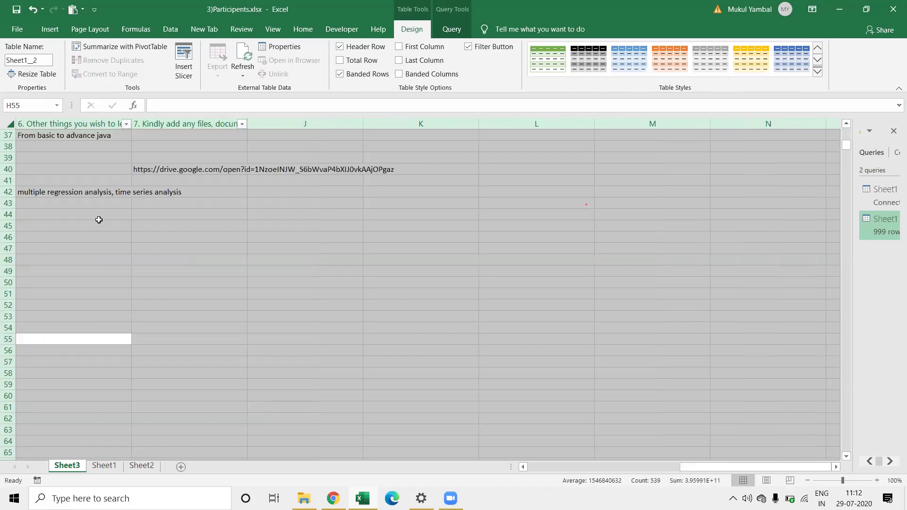
scroll(99, 219, up, 4)
key(ctrl+Up)
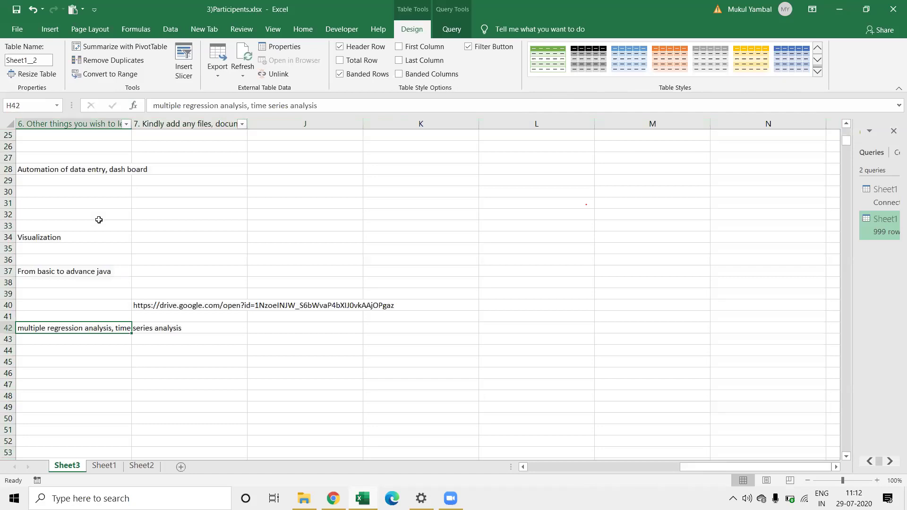
key(ctrl+Left)
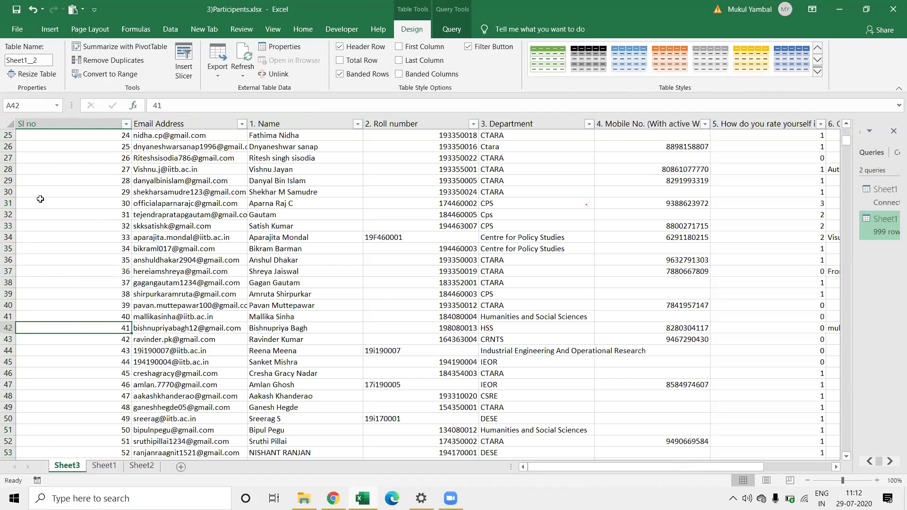
key(ctrl+Up)
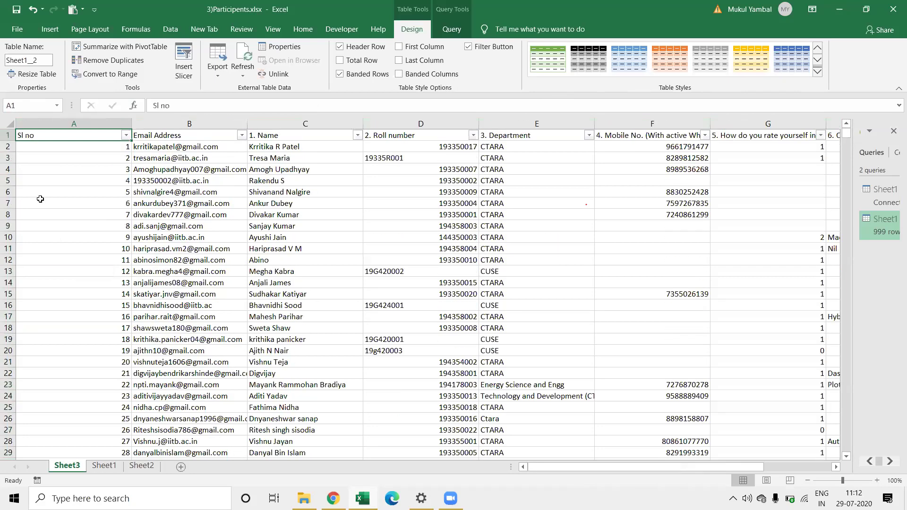
Step: Turn on Wrap Text for every cell on Sheet3
key(ctrl+a)
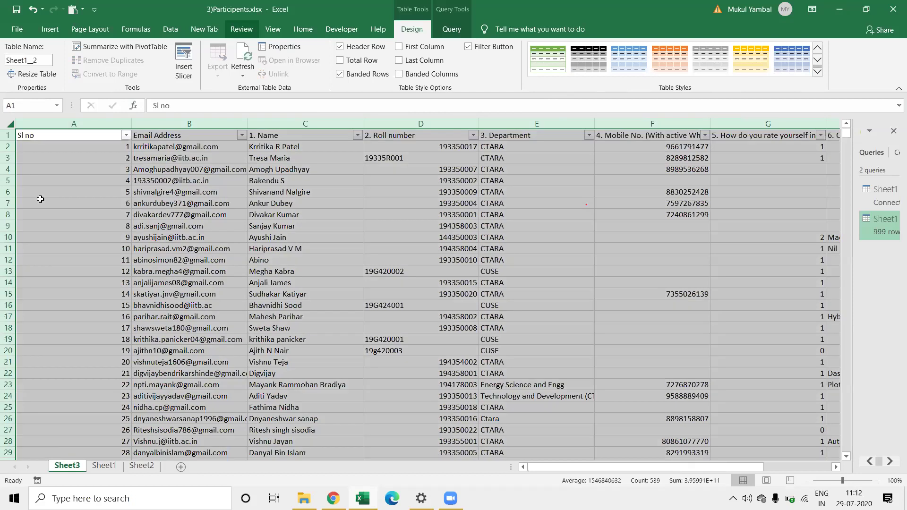
scroll(396, 73, up, 3)
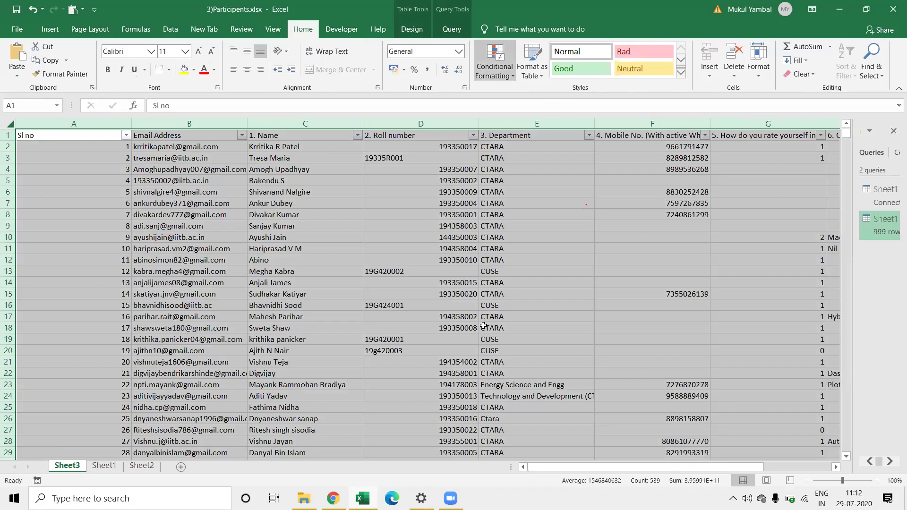
key(alt+h)
key(w)
key(Right)
key(Right)
Step: Enter =COUNTIF(Sheet3!G2:G1001,Sheet1!B1) in Sheet1's B2 to count level-0 participants
key(ctrl+Page_Down)
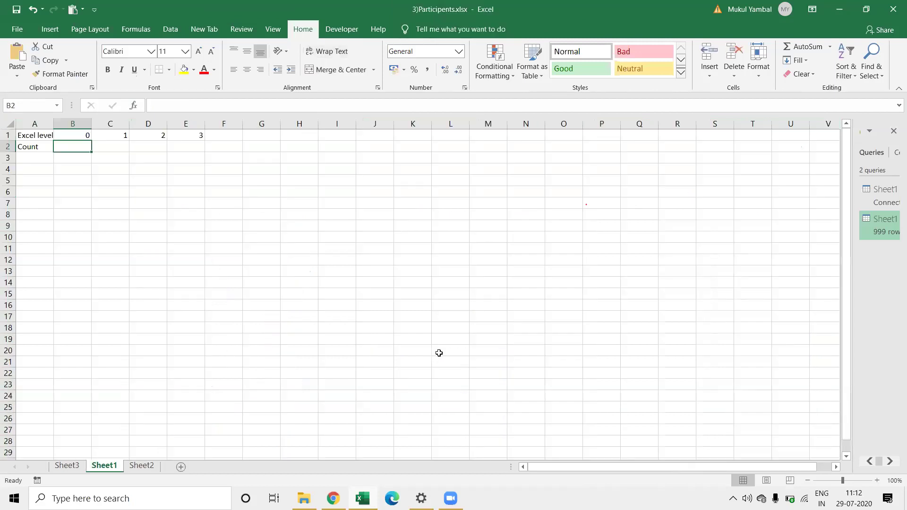
text(=countif)
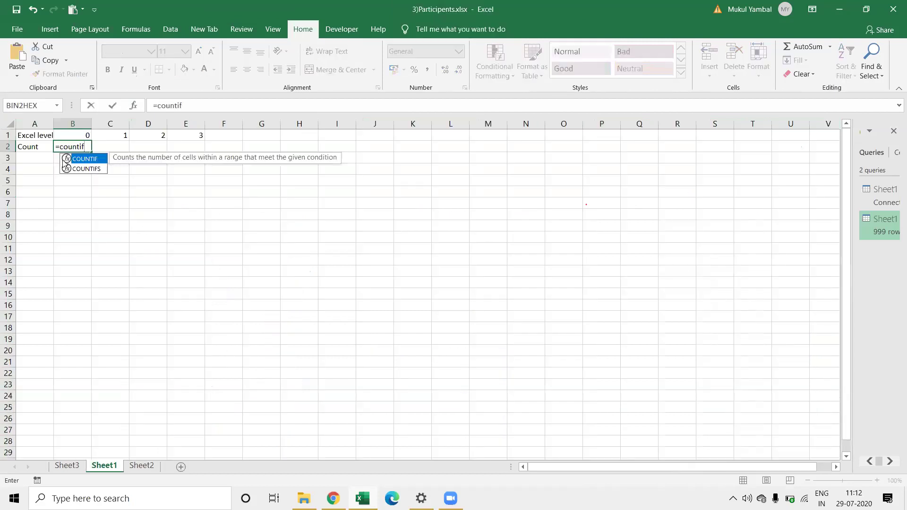
double_click(80, 159)
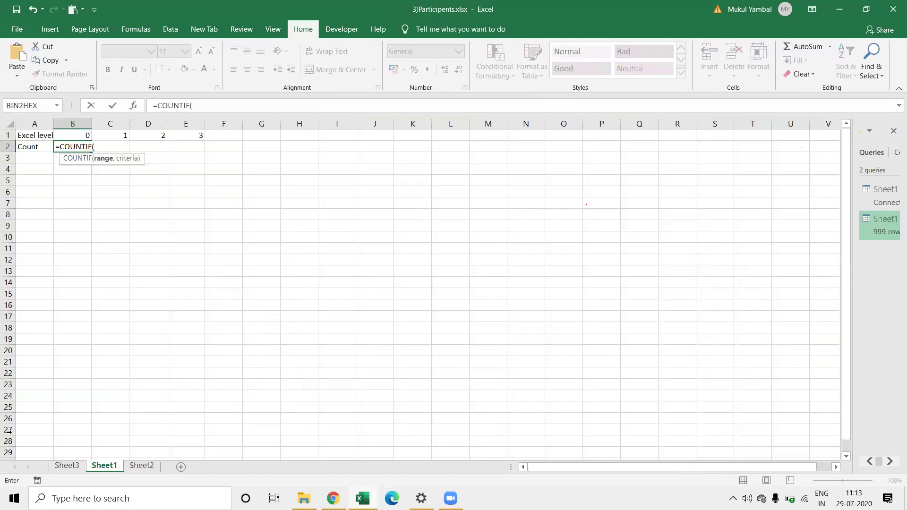
click(78, 467)
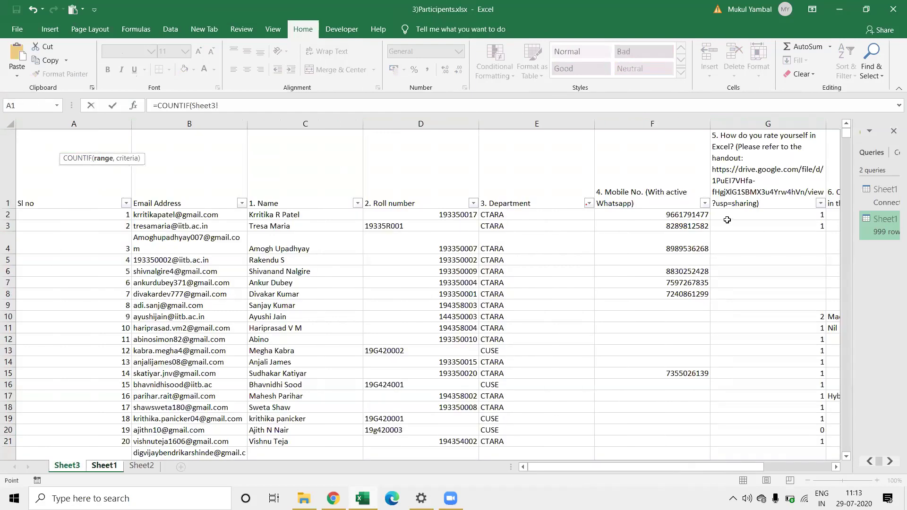
click(727, 220)
scroll(726, 220, right, 1)
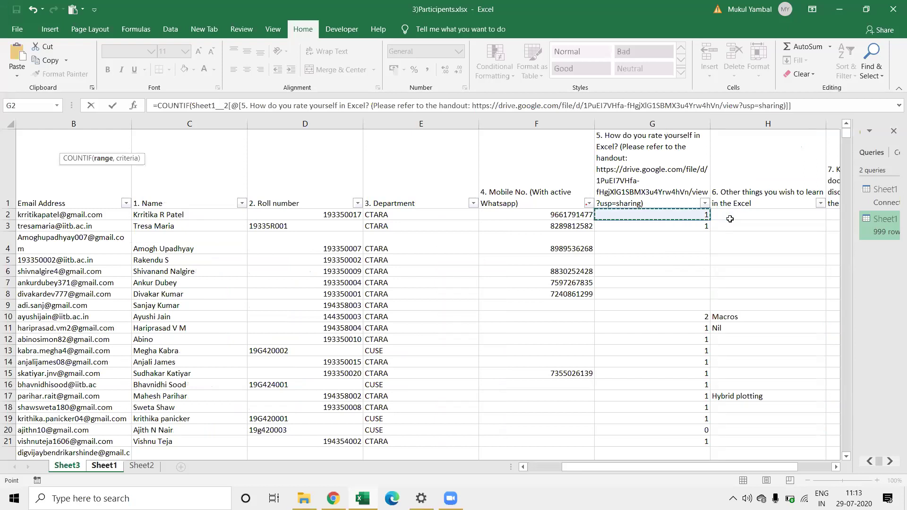
drag(729, 219, 730, 220)
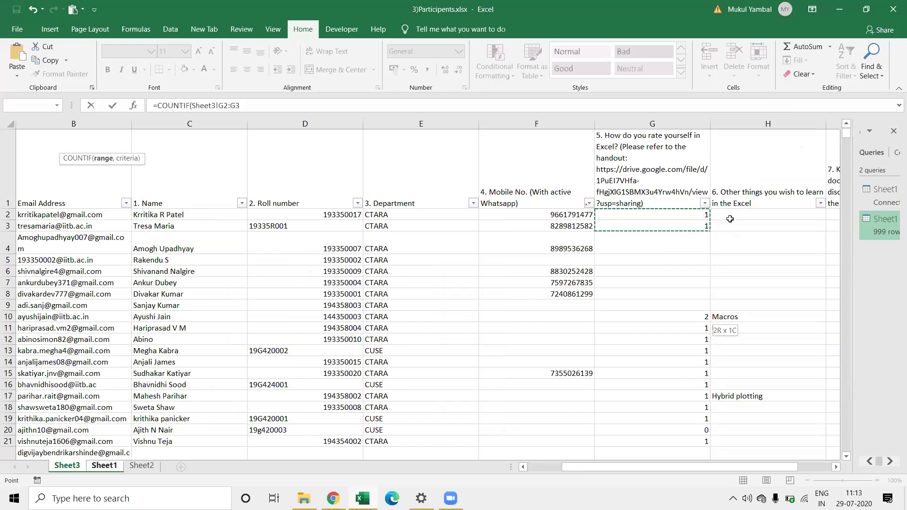
key(ctrl+shift+Down)
key(ctrl+shift+Down)
key(ctrl+shift+Up)
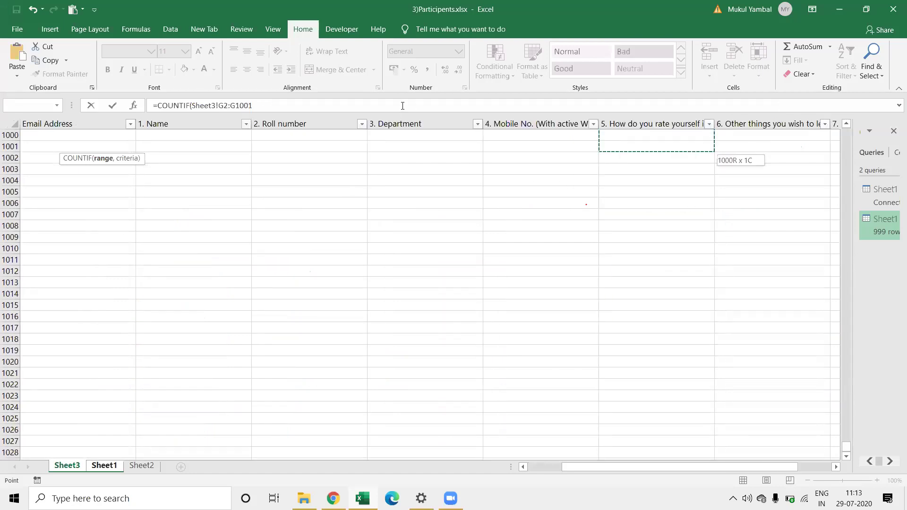
text(,)
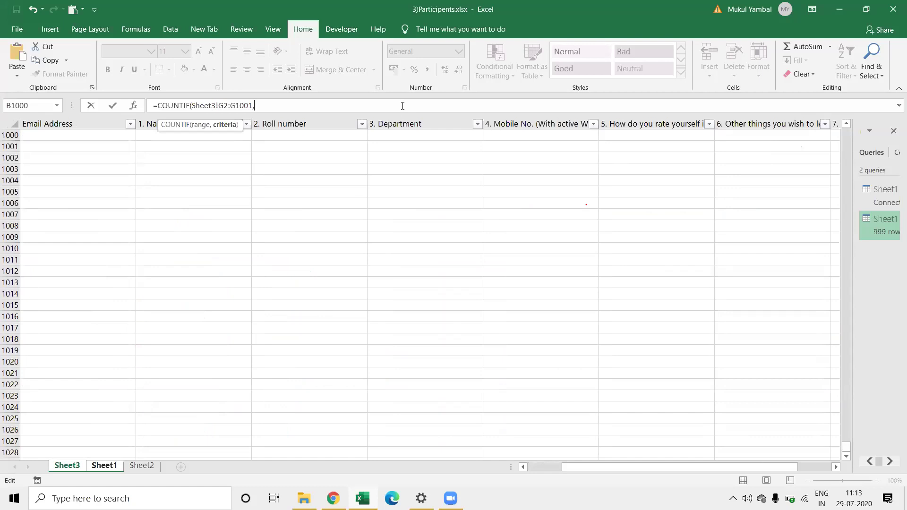
click(98, 468)
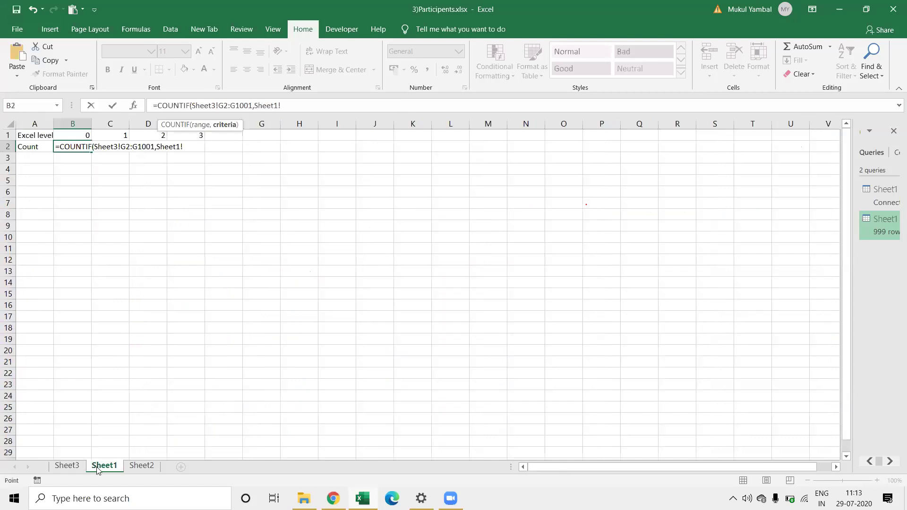
click(81, 135)
key(Return)
Step: Fill the B2 count formula across to E2 and check the copy in C2
click(82, 145)
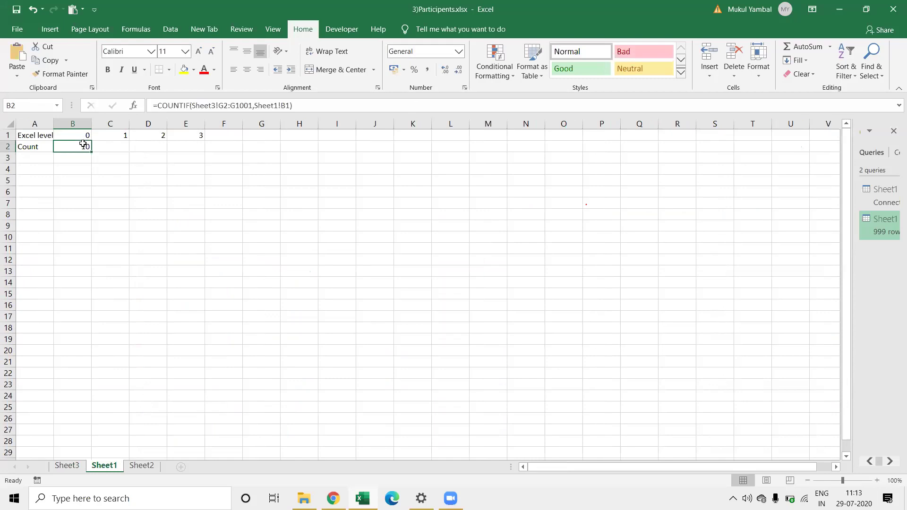
drag(91, 151, 202, 150)
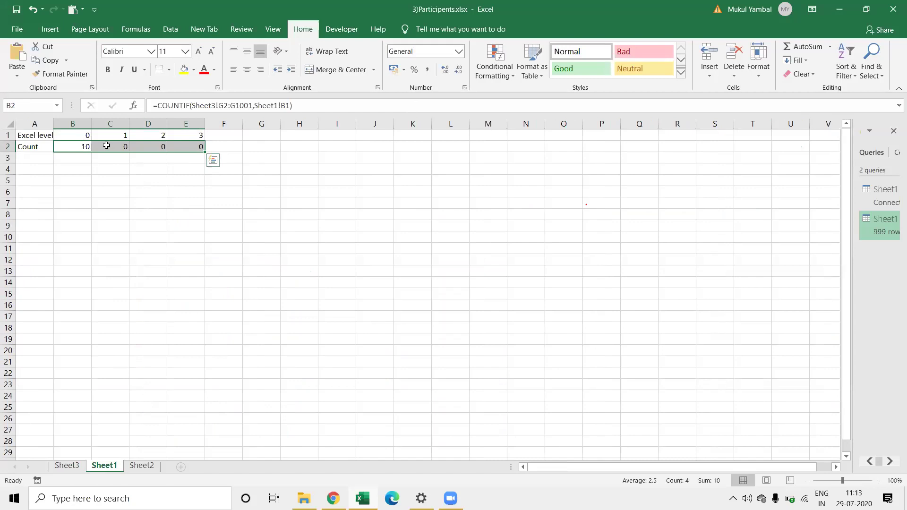
click(123, 144)
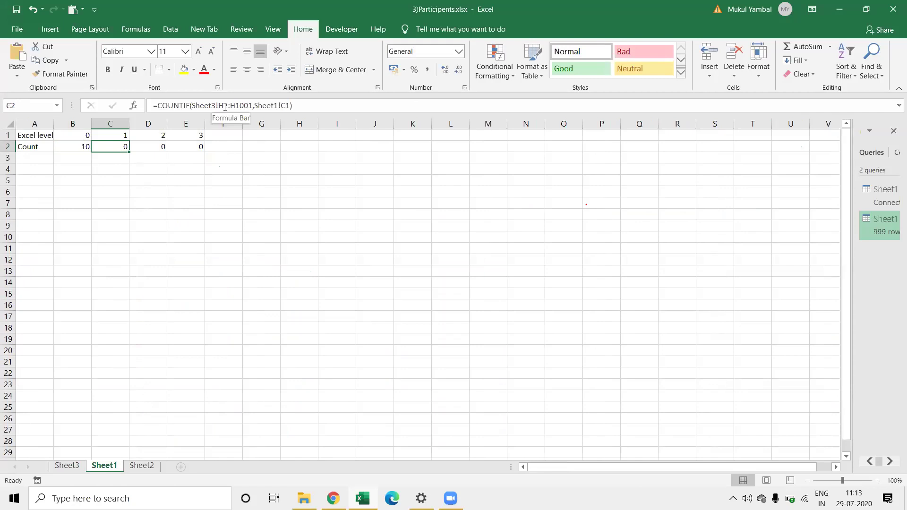
Step: Lock B2's ratings range to Sheet3!$G2:$G1001
key(Right)
key(Left)
key(Left)
click(219, 105)
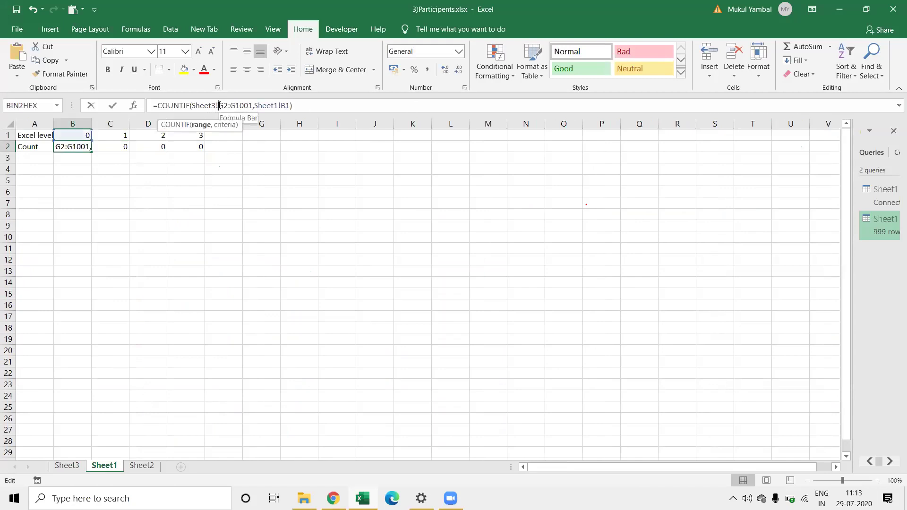
text($)
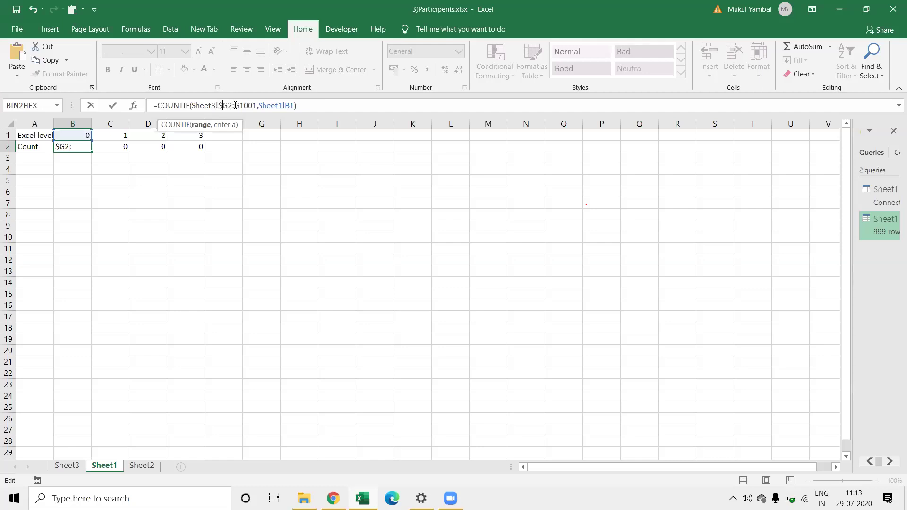
click(235, 104)
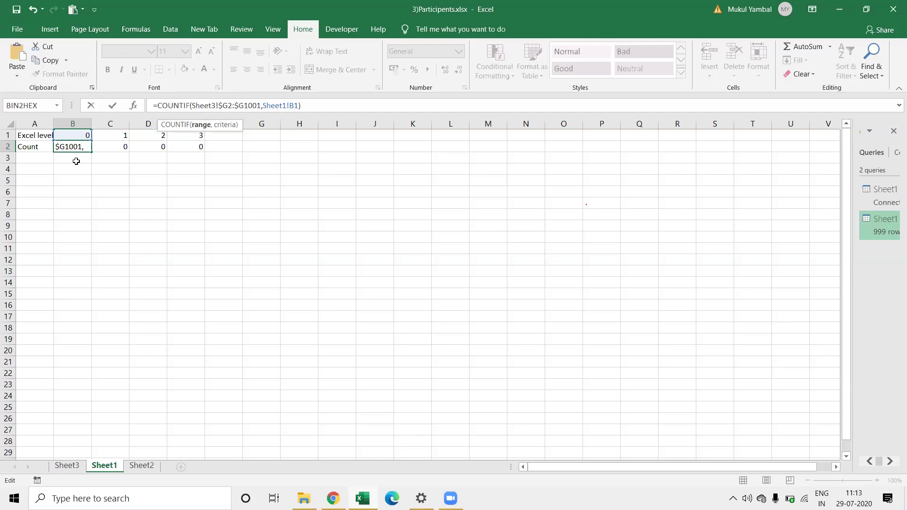
key(Return)
Step: Refill the corrected formula across the Count row (10, 51, 8, 1) and clear F2's extra copy
click(85, 146)
drag(92, 152, 229, 147)
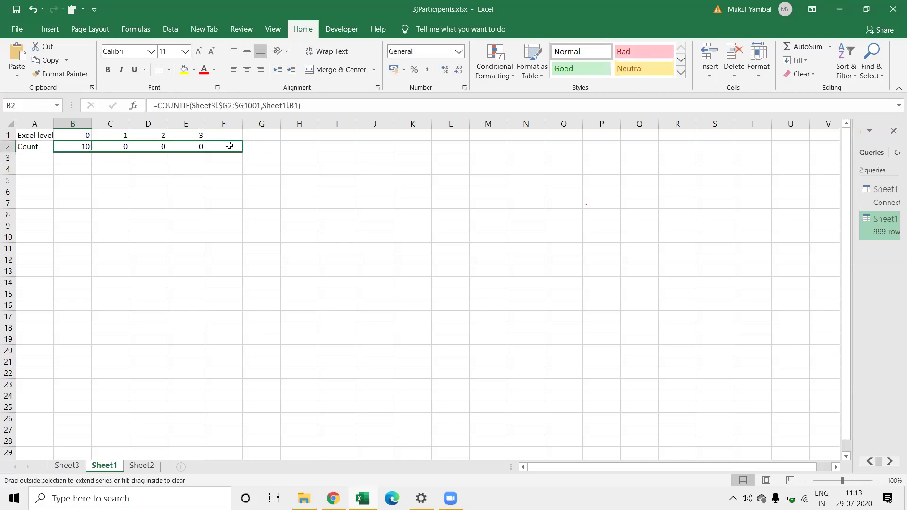
click(229, 146)
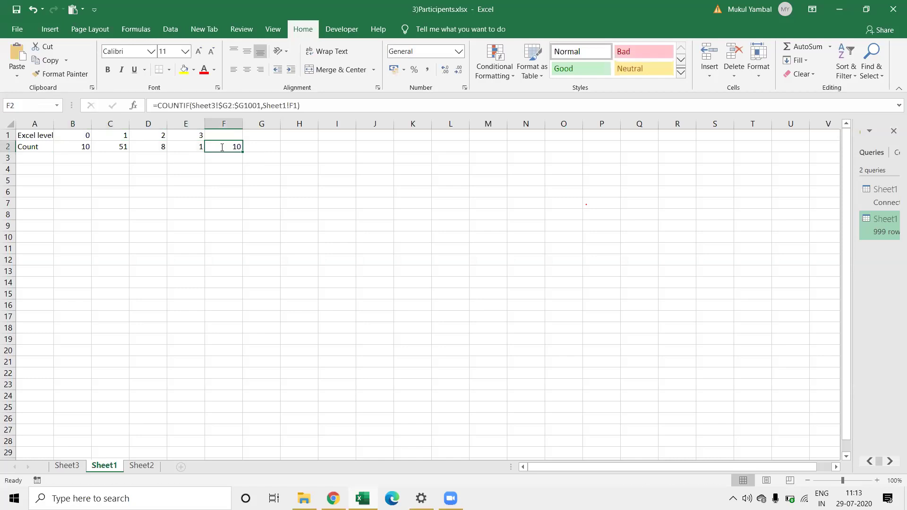
key(Delete)
Step: Enter =MAX(B2:E2) in F2 so it shows the largest level count, 51
text(=max)
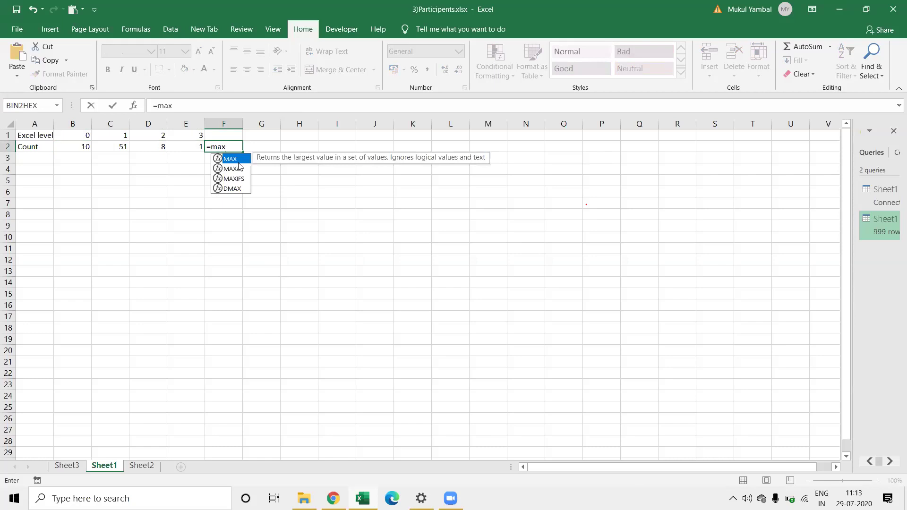
key(Tab)
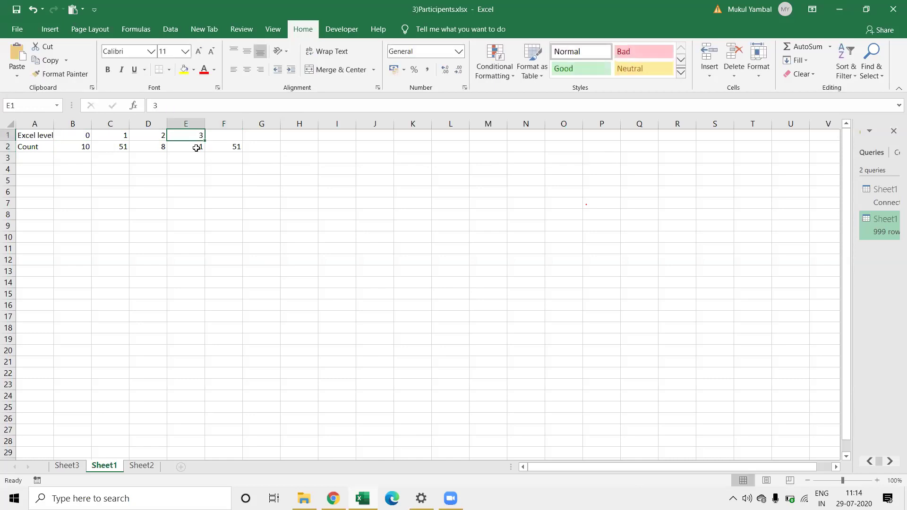
click(196, 148)
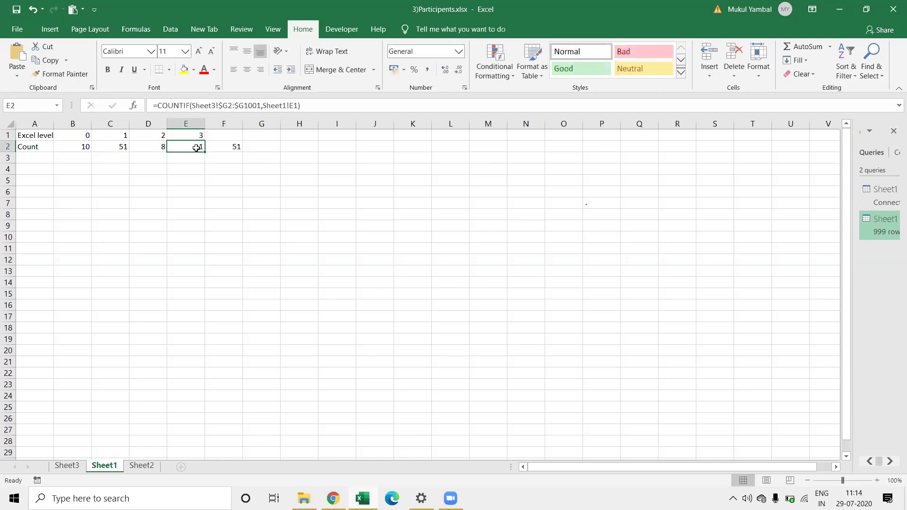
click(194, 156)
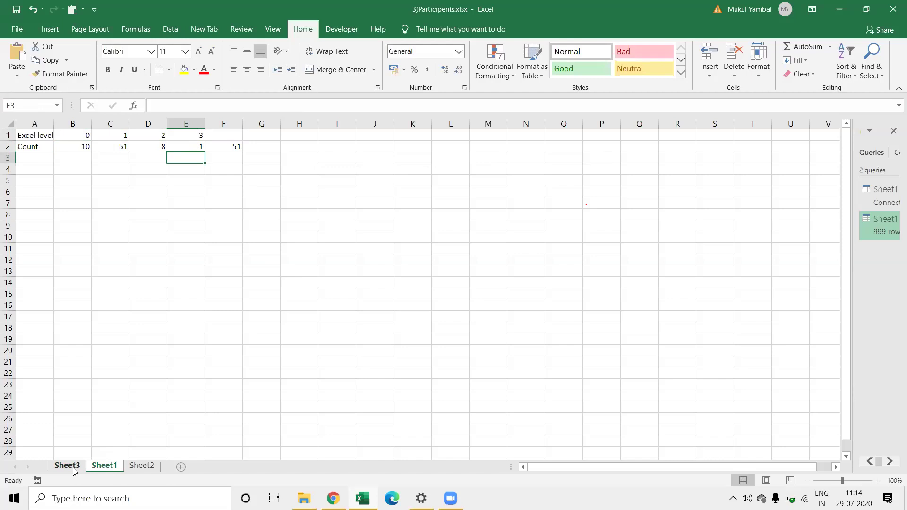
click(73, 466)
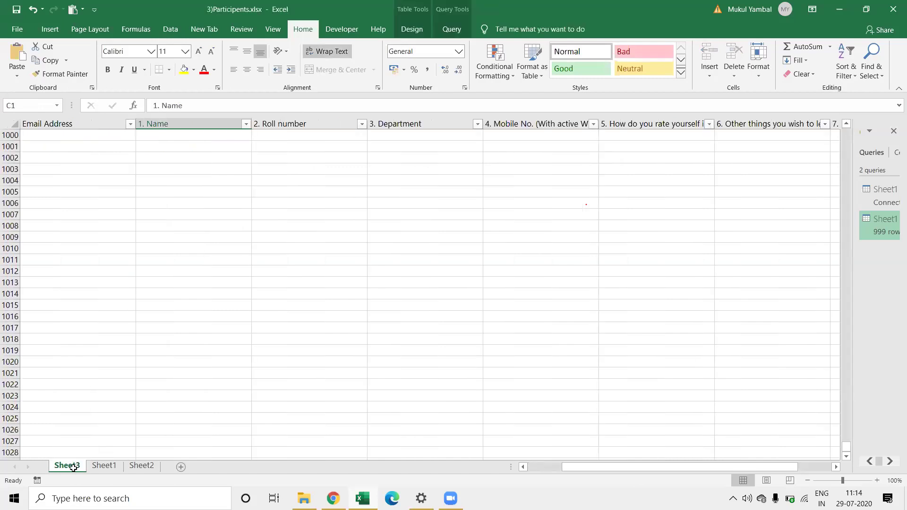
click(723, 143)
key(ctrl+Up)
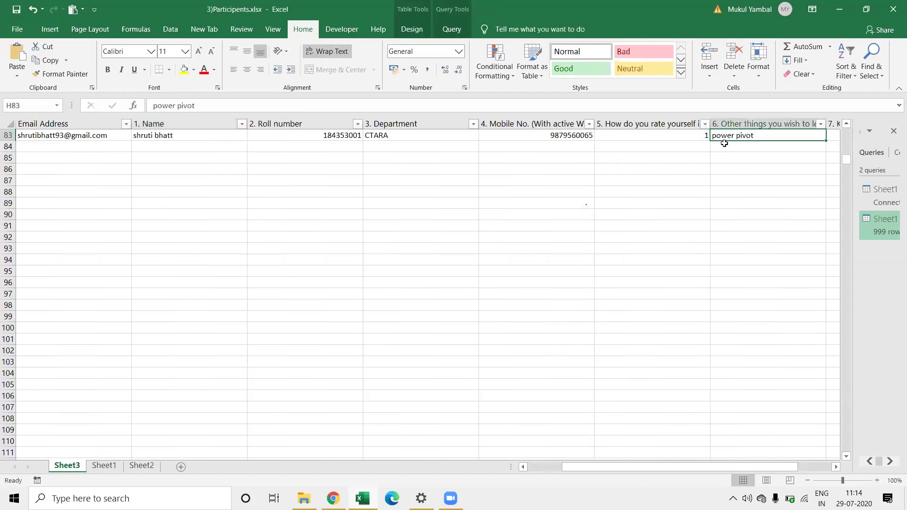
key(ctrl+Up)
key(ctrl+Up)
key(ctrl+Left)
key(ctrl+Left)
key(Right)
key(Right)
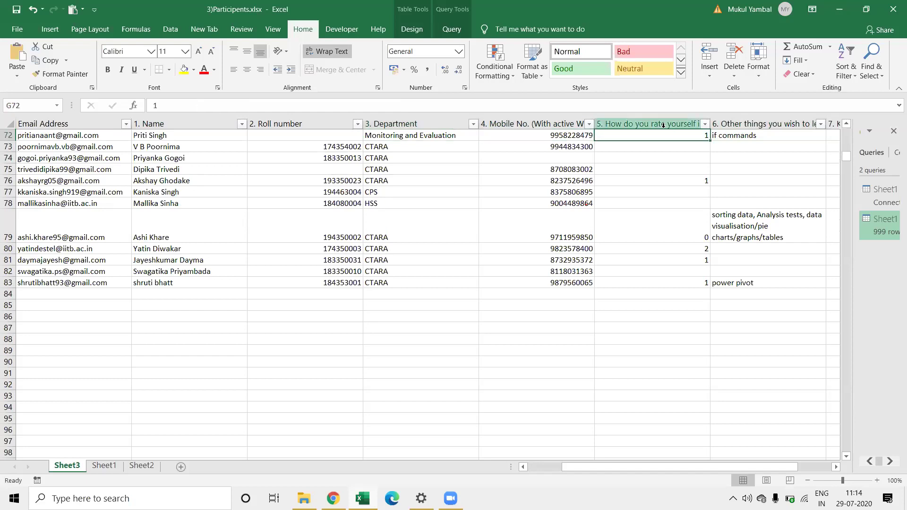
scroll(663, 125, up, 9)
scroll(662, 125, up, 2)
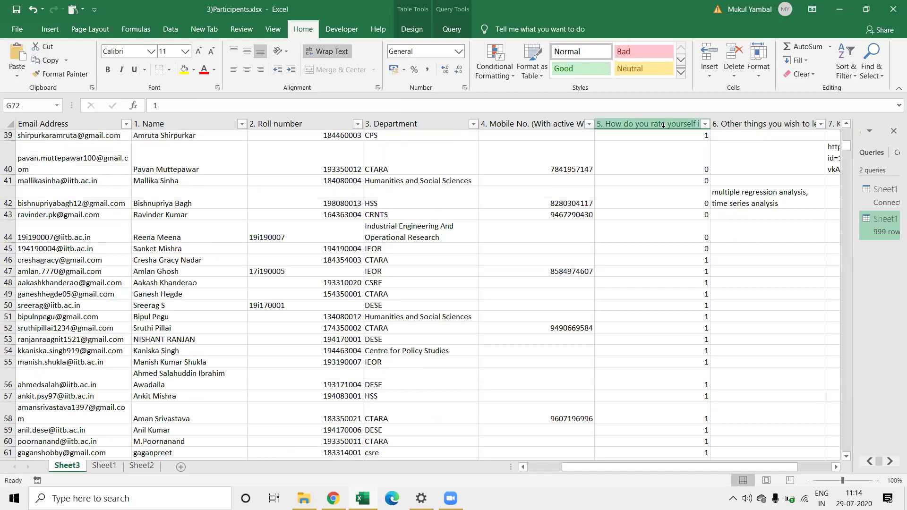
scroll(662, 125, up, 13)
click(652, 242)
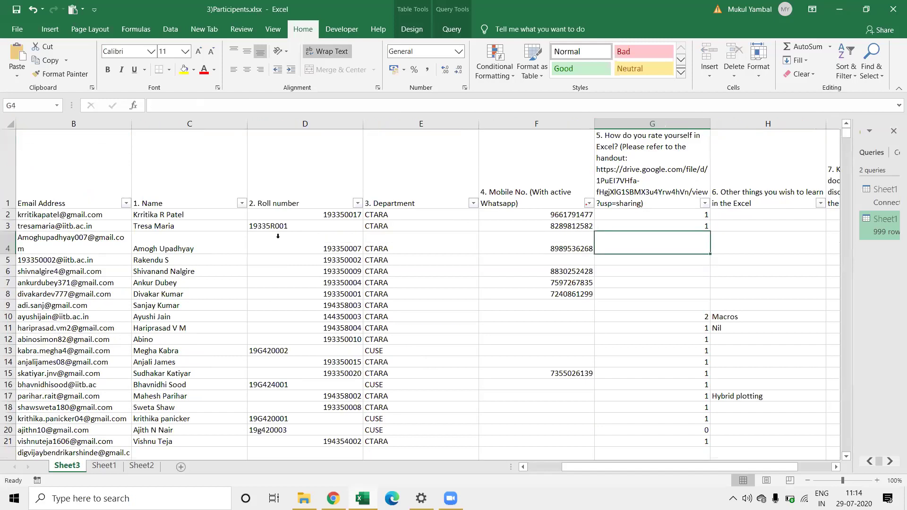
click(105, 466)
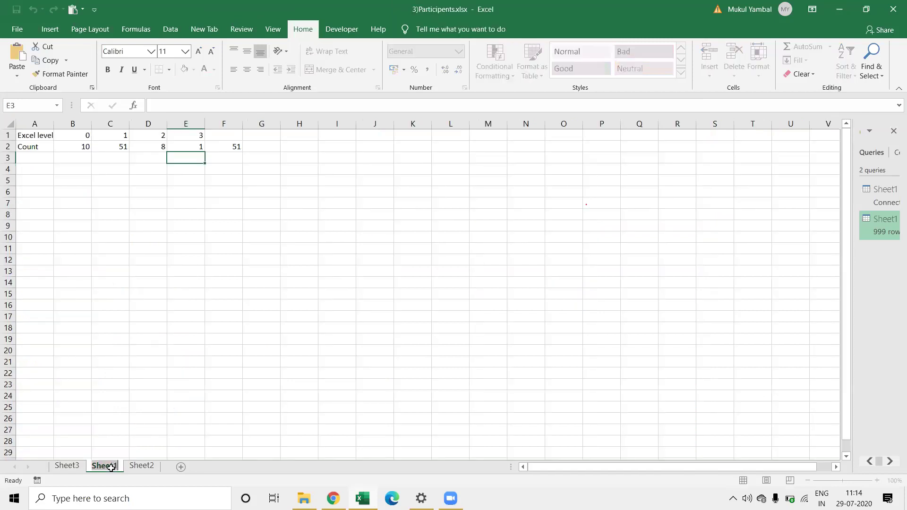
Step: Label D5 'Index' and D6 'Match' on Sheet1
click(161, 183)
text(Index)
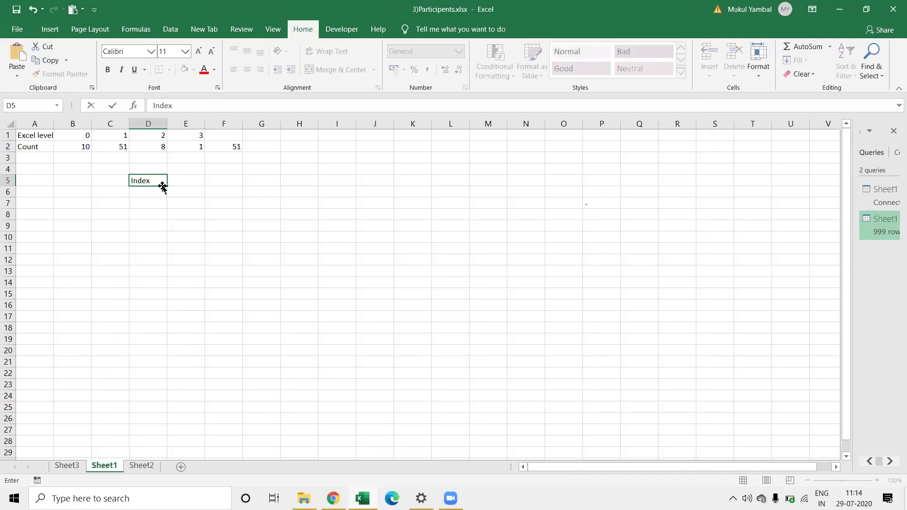
key(Return)
key(Up)
key(Right)
click(162, 186)
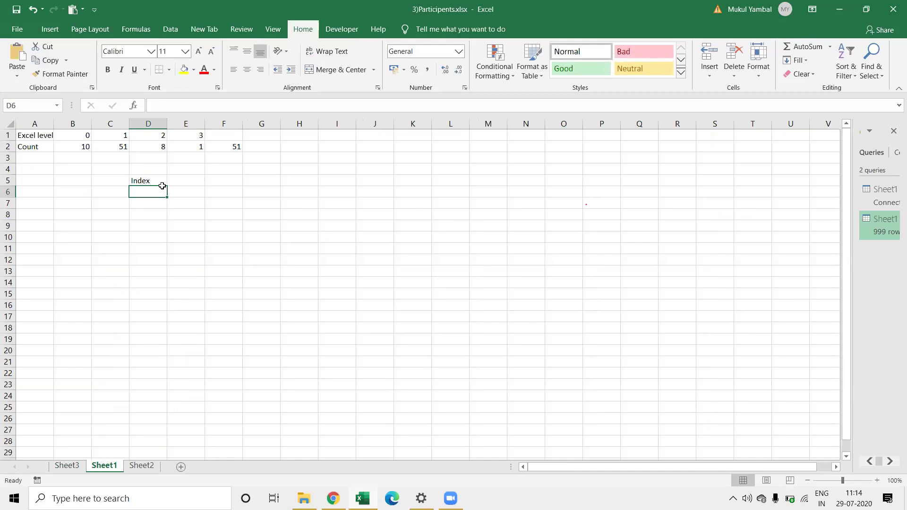
text(Match)
key(Return)
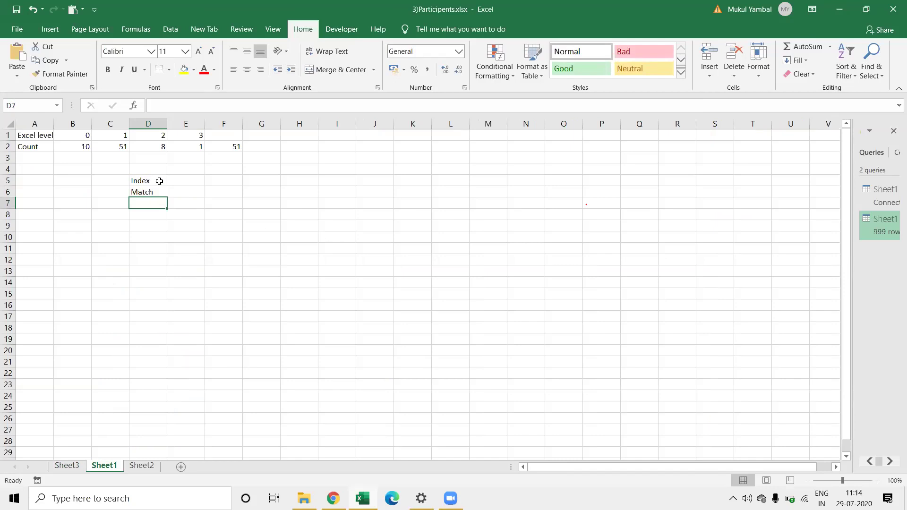
click(161, 181)
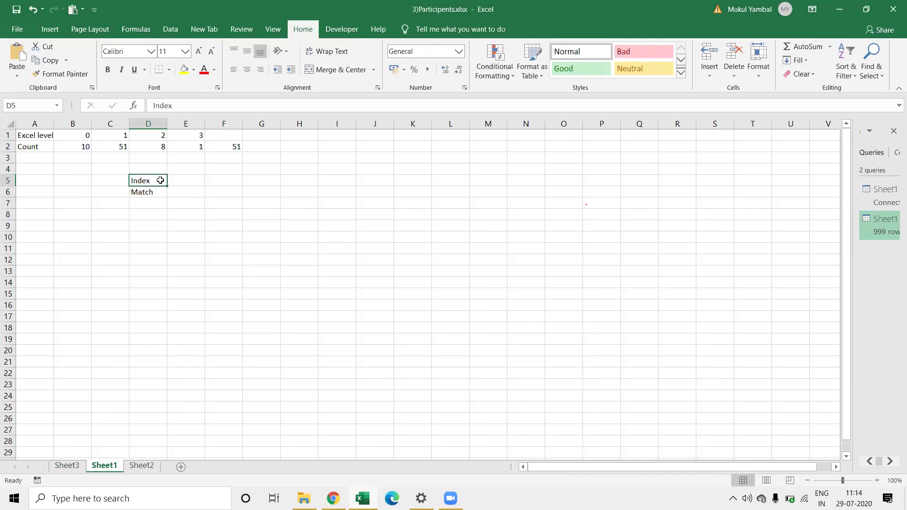
Step: In E4 enter =MATCH(E1,Sheet3!G2:G1001,0) to find level 3's first position
click(184, 169)
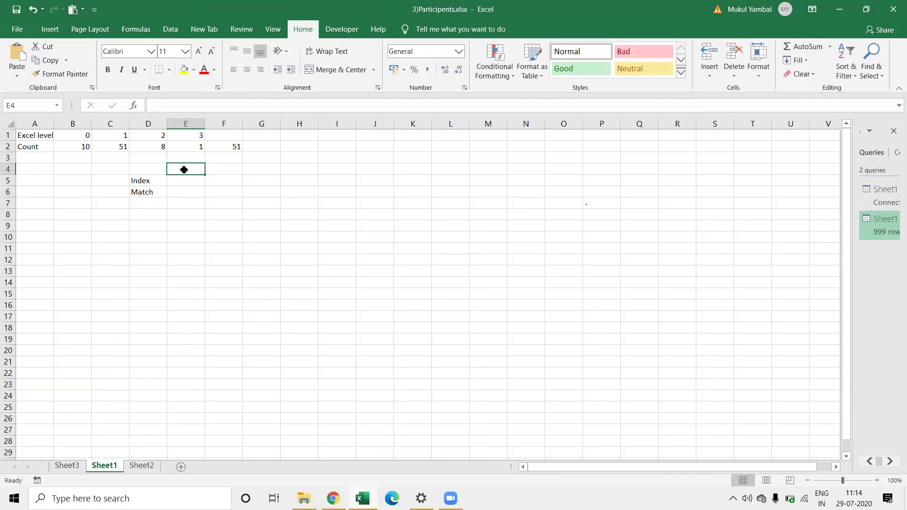
text(=Ma)
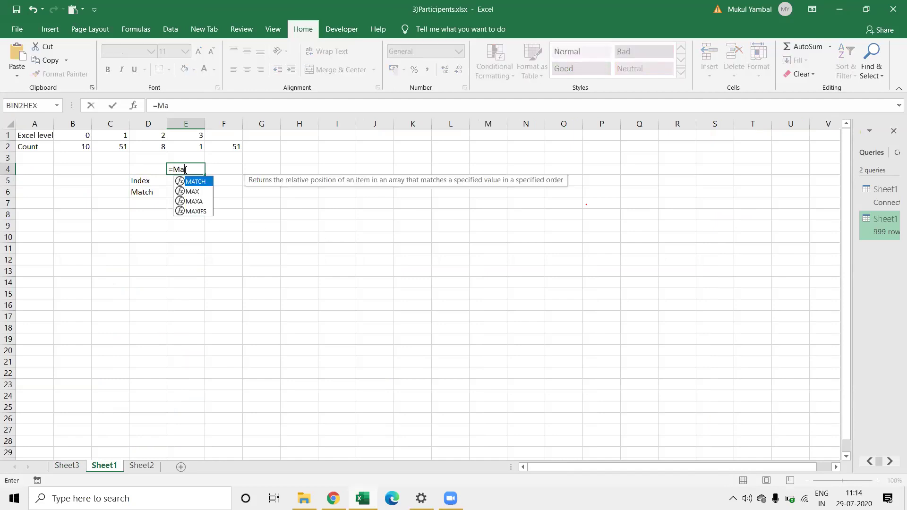
text(tch)
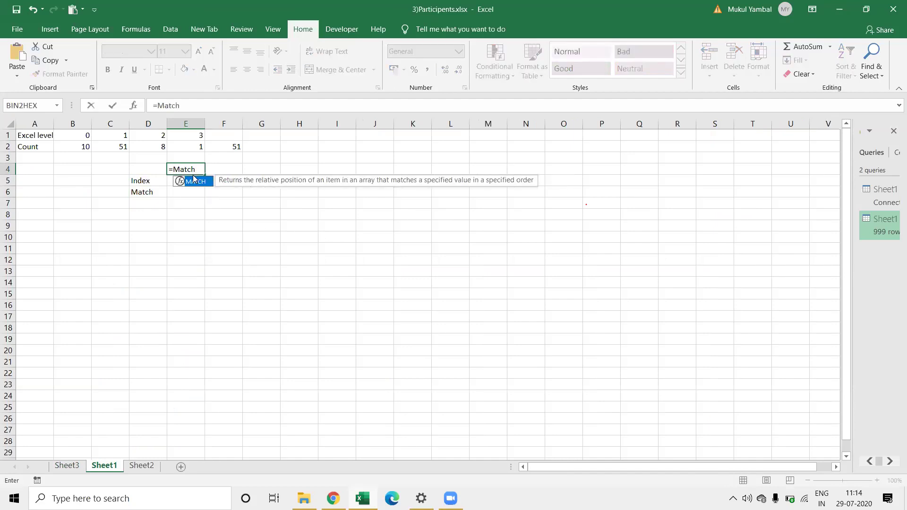
key(ctrl+Return)
text(=matc)
double_click(193, 184)
click(191, 136)
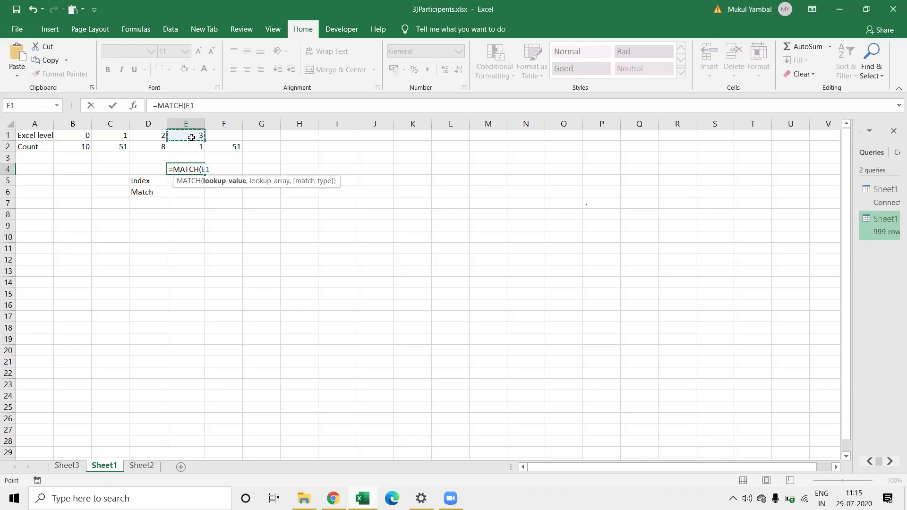
text(,)
click(54, 468)
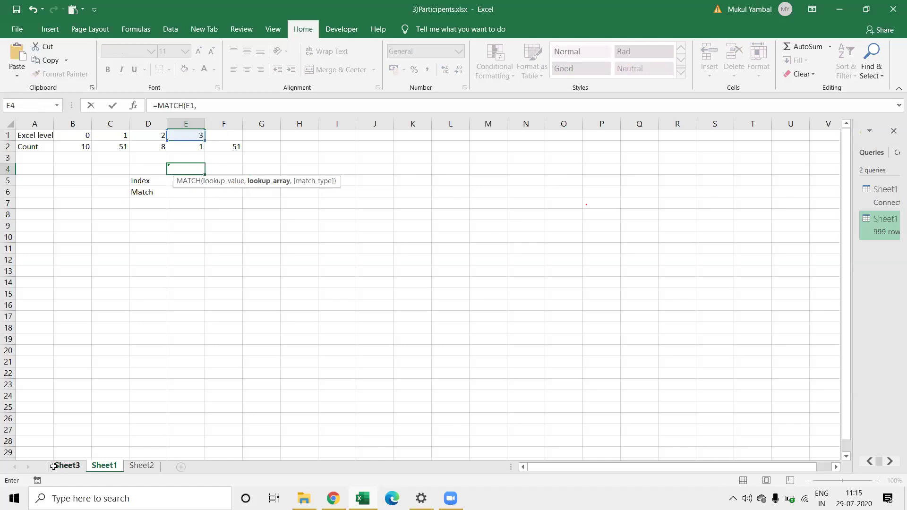
click(54, 466)
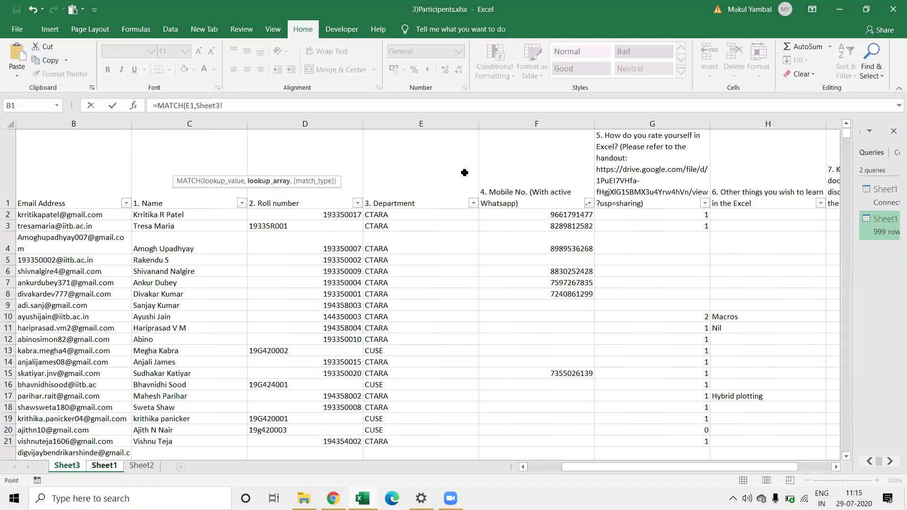
click(651, 214)
key(ctrl+shift+Down)
text(,)
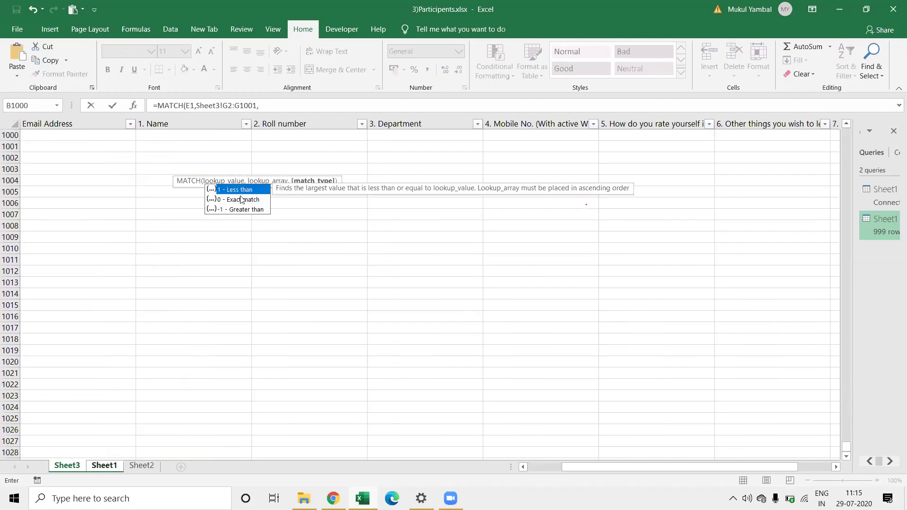
text(0)
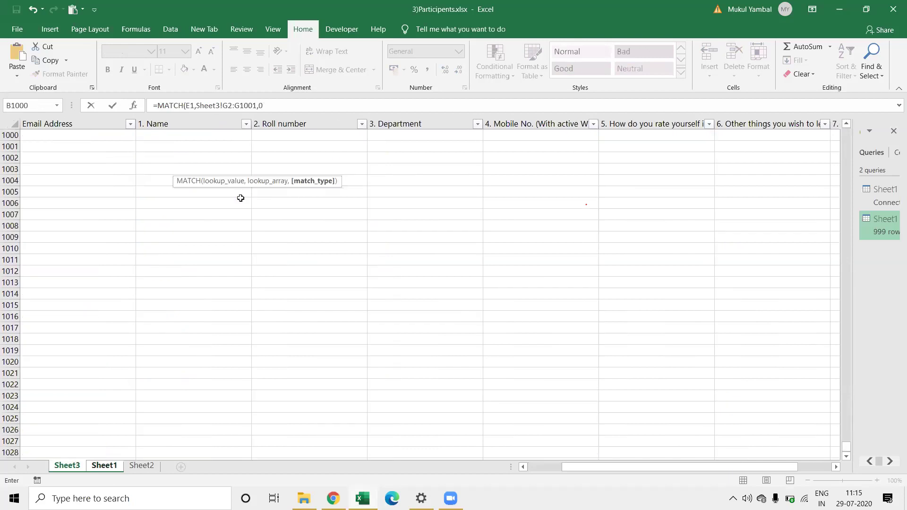
key(Return)
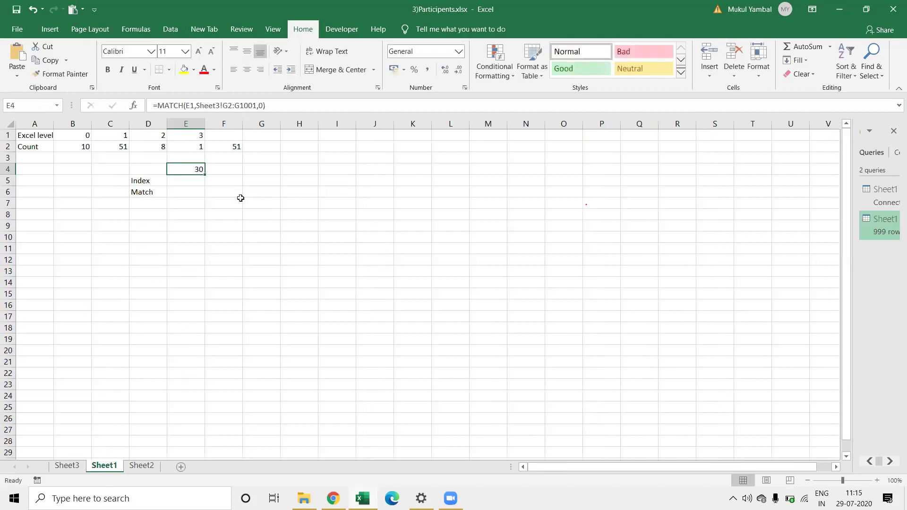
click(73, 465)
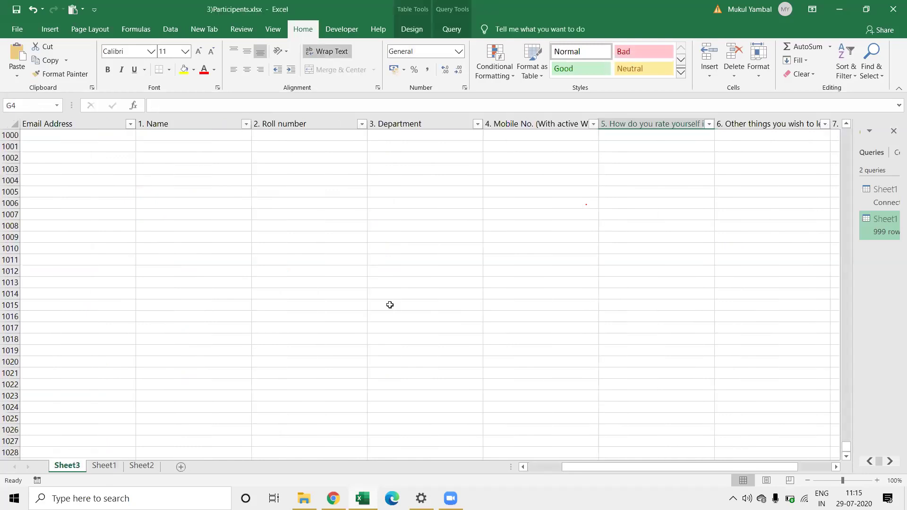
scroll(389, 304, up, 20)
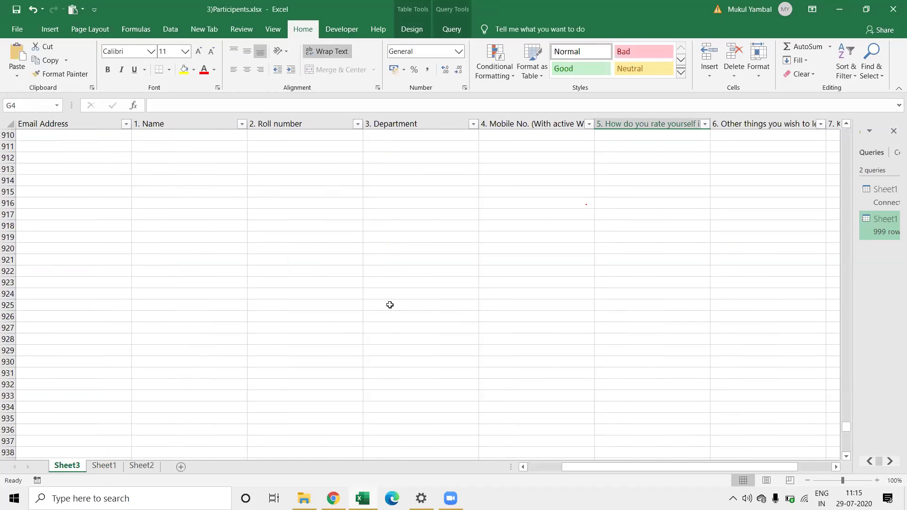
key(ctrl+BackSpace)
key(Up)
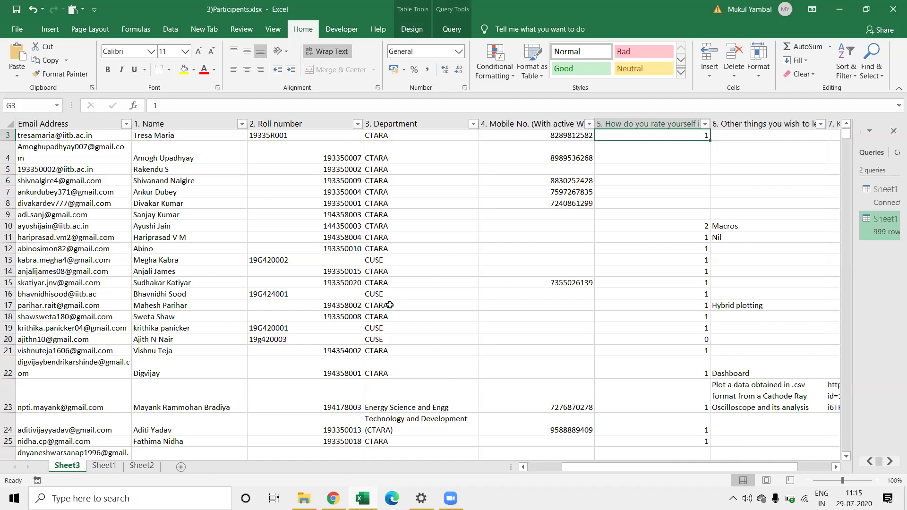
key(Down)
key(Down)
key(Down)
key(Down)
key(Down)
key(Down)
key(Down)
key(Down)
key(Down)
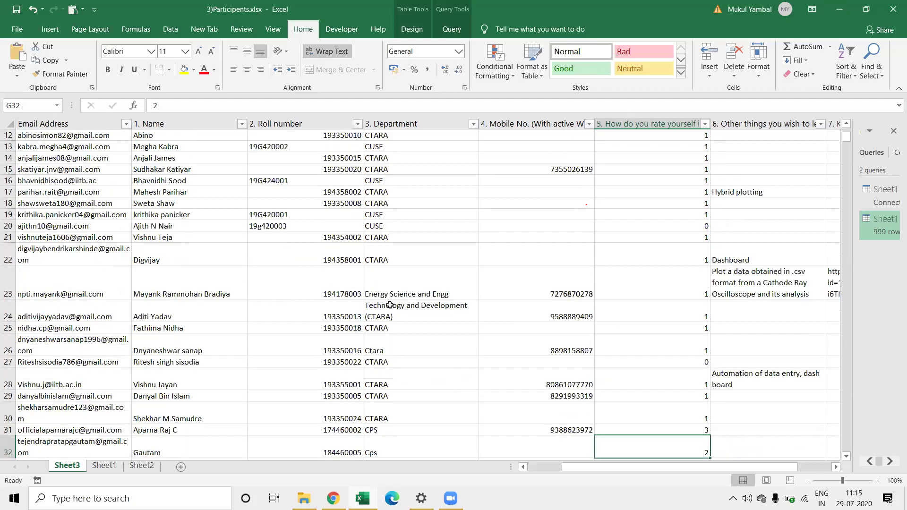
key(Down)
key(Down)
key(Down)
key(Down)
key(Down)
key(Down)
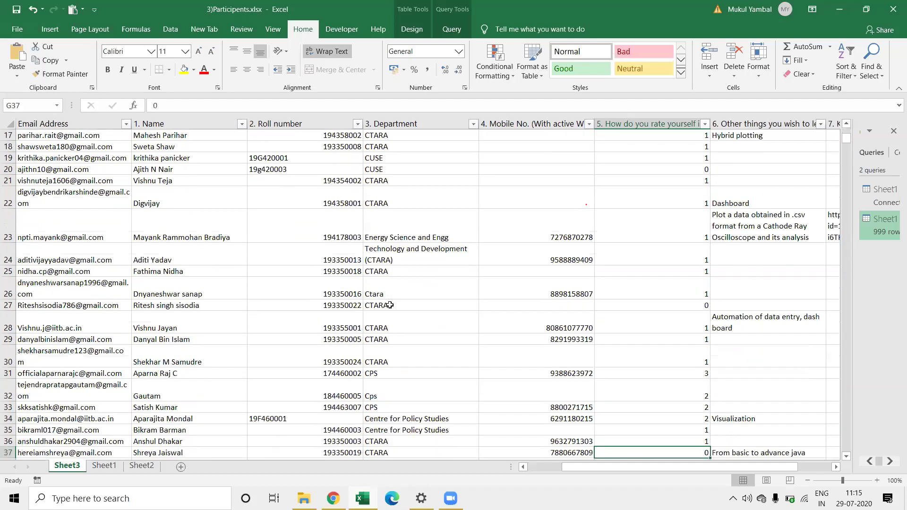
key(Down)
key(Down)
key(Down)
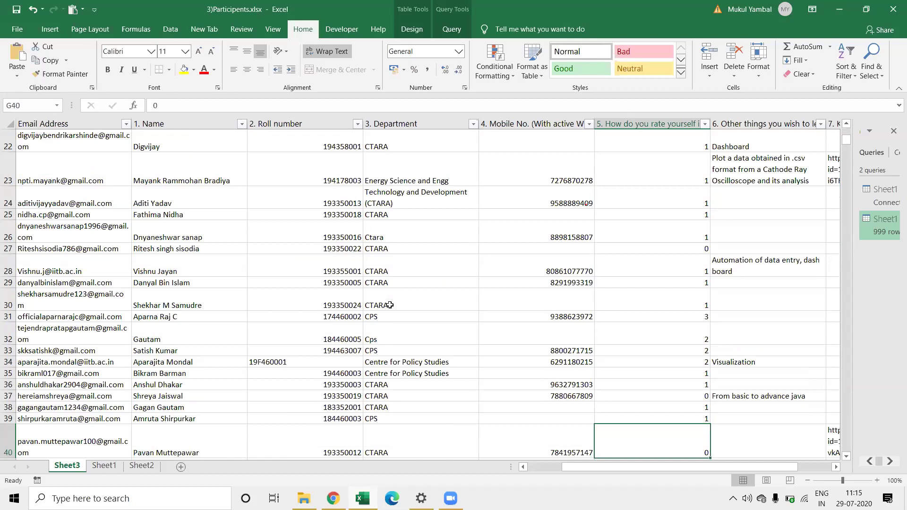
key(Down)
key(Down)
key(Down)
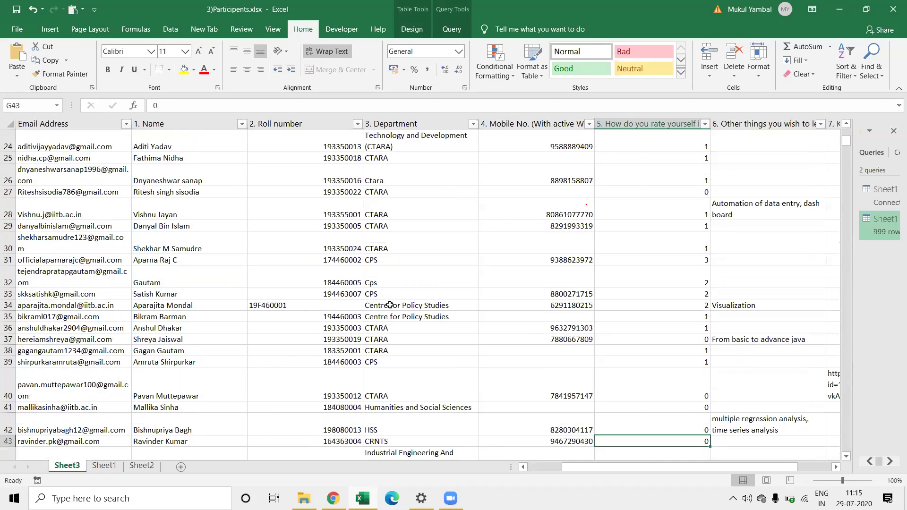
key(Down)
key(Down)
key(Down)
key(Up)
key(Up)
key(Up)
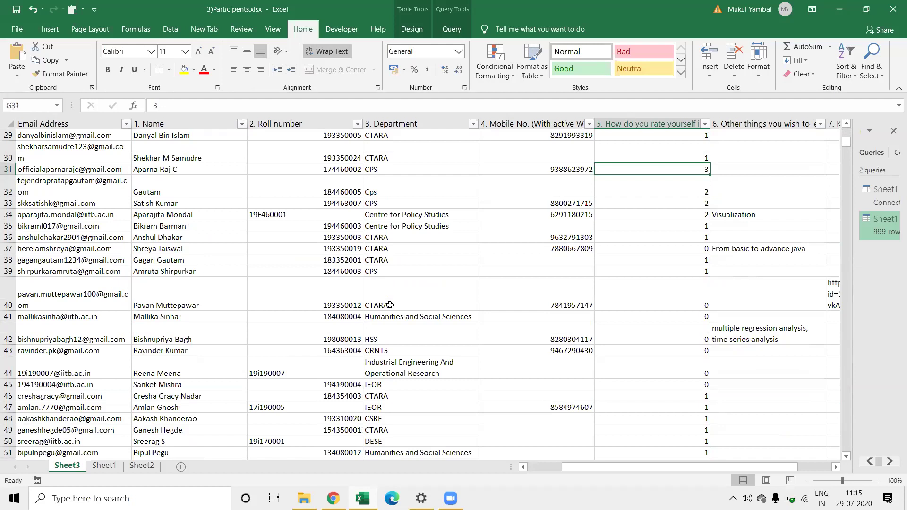
click(103, 465)
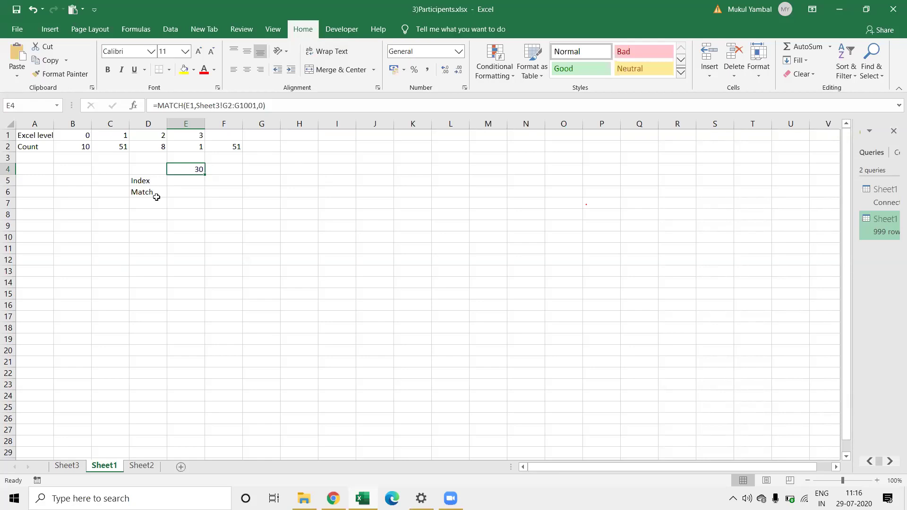
Step: Review the MATCH formula in E4 and select E5 for the next formula
click(190, 178)
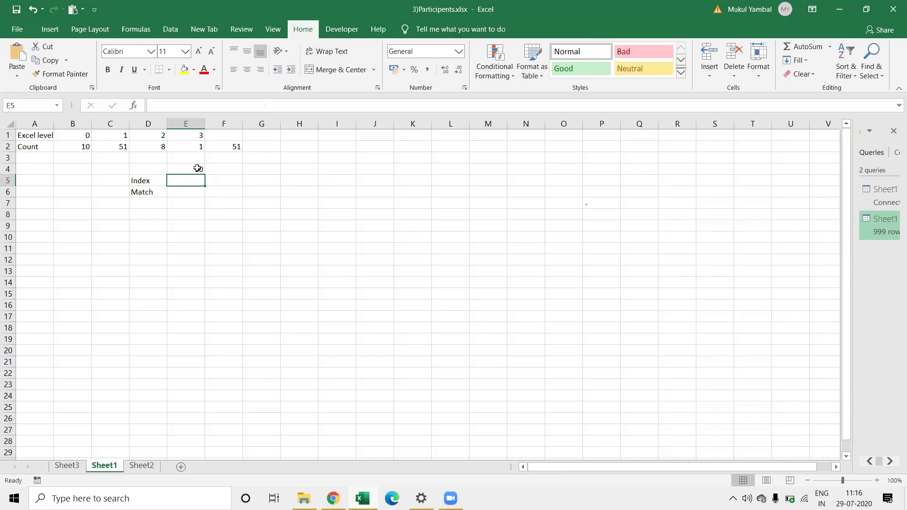
click(196, 170)
click(190, 182)
Step: Browse the participant names on Sheet3, then come back to Sheet1
click(67, 465)
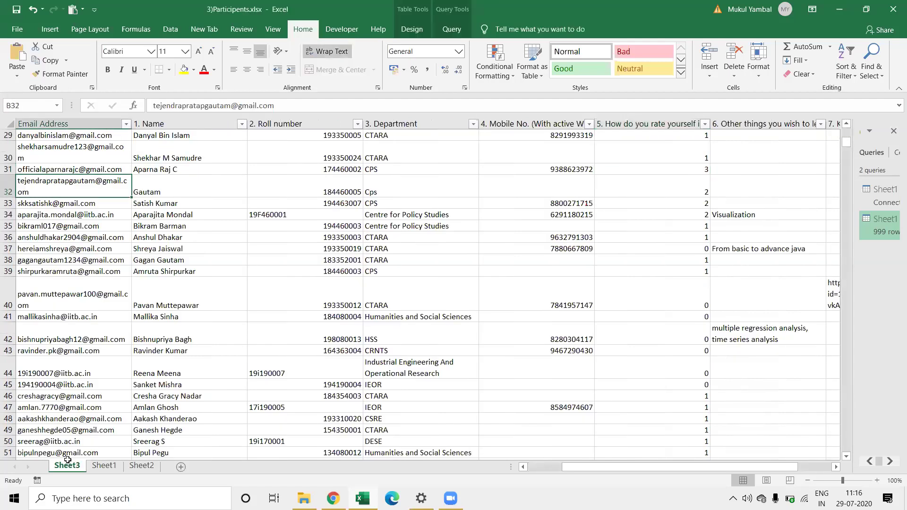
key(Down)
key(Up)
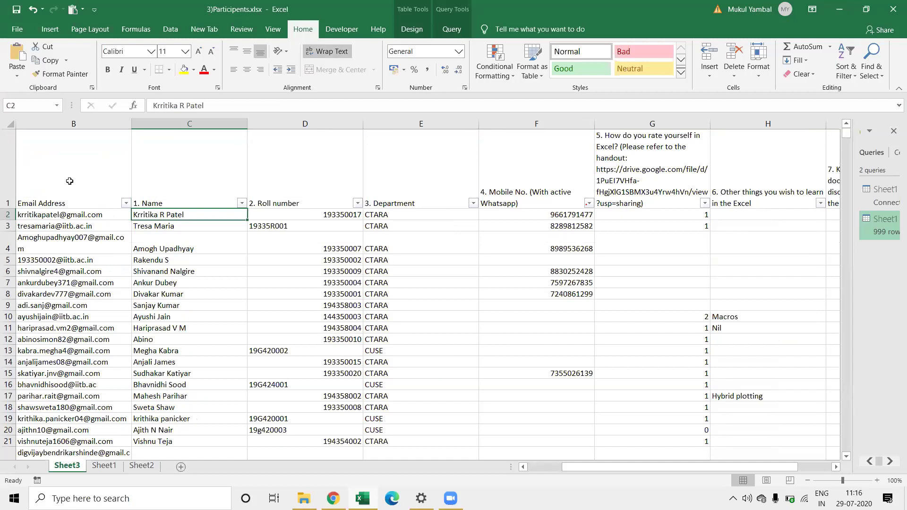
key(Down)
key(Down)
key(Down)
key(Down)
key(Down)
key(Down)
key(Down)
key(Down)
key(Down)
key(Down)
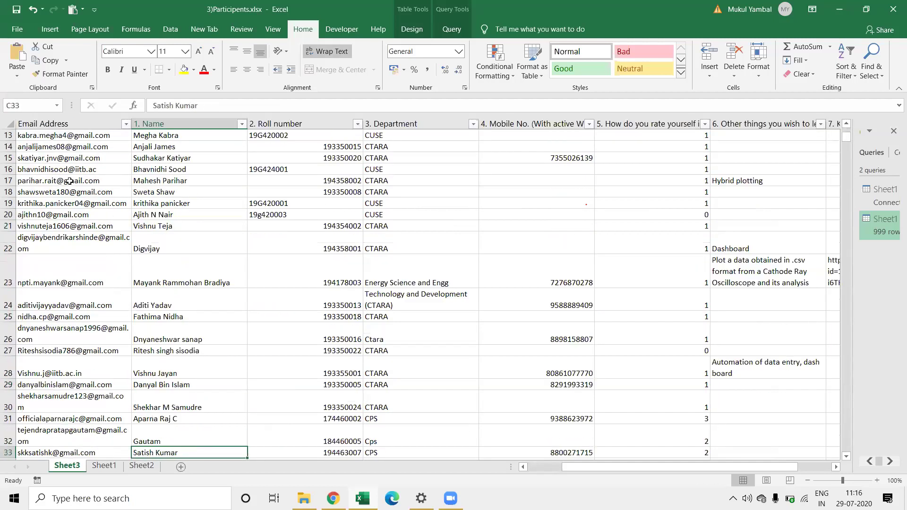
key(Down)
key(Down)
key(Down)
key(Up)
key(Up)
key(Up)
key(Up)
key(Up)
key(Up)
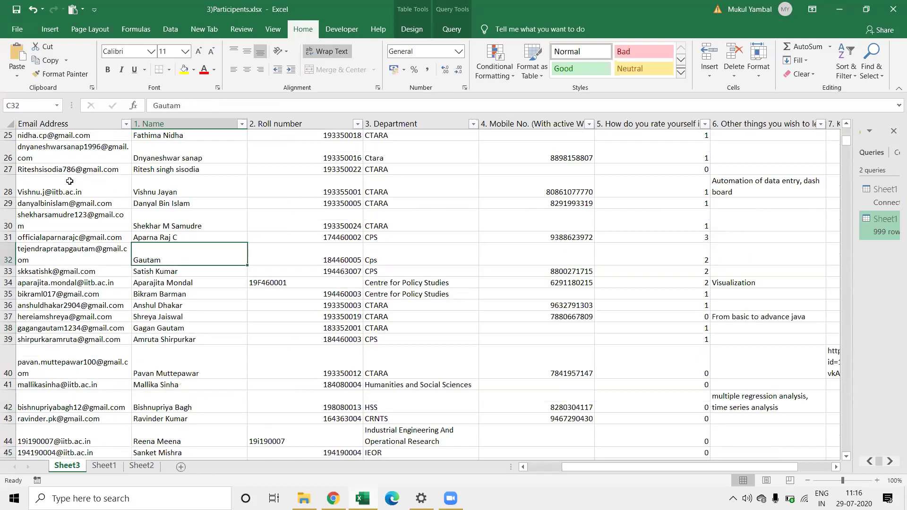
key(Up)
key(Up)
key(Down)
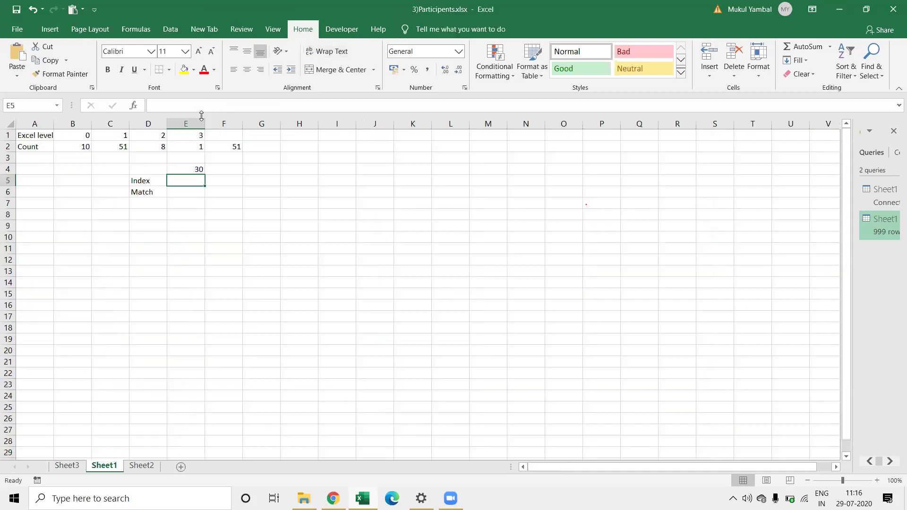
click(184, 170)
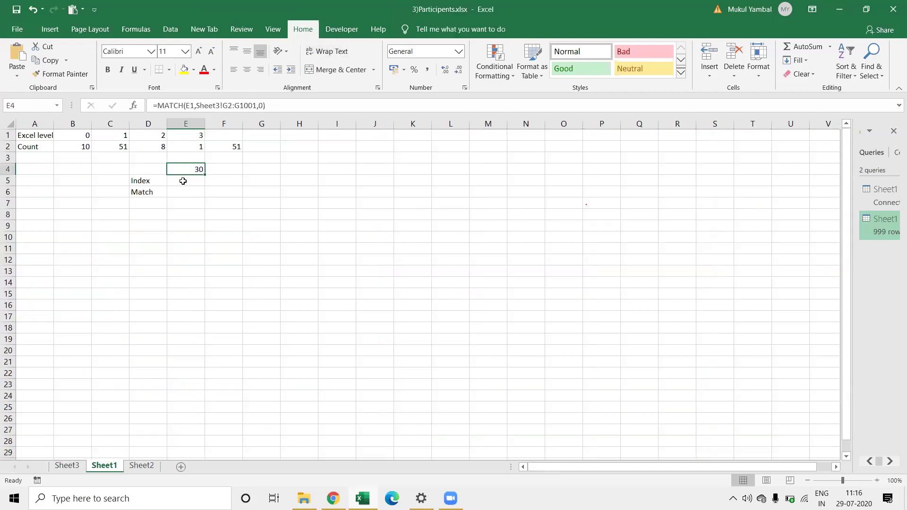
Step: Start an INDEX formula in E5 using Sheet3's name range C2:C83
click(184, 183)
text(=inde)
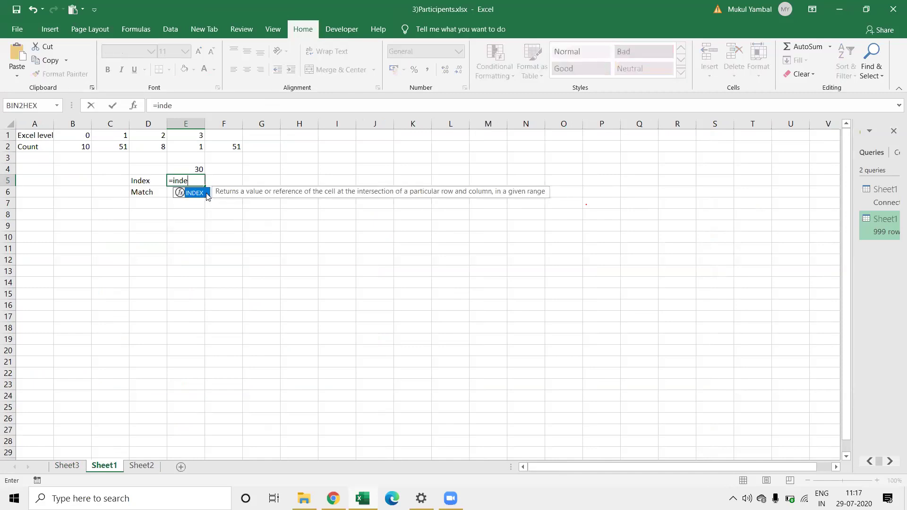
double_click(203, 194)
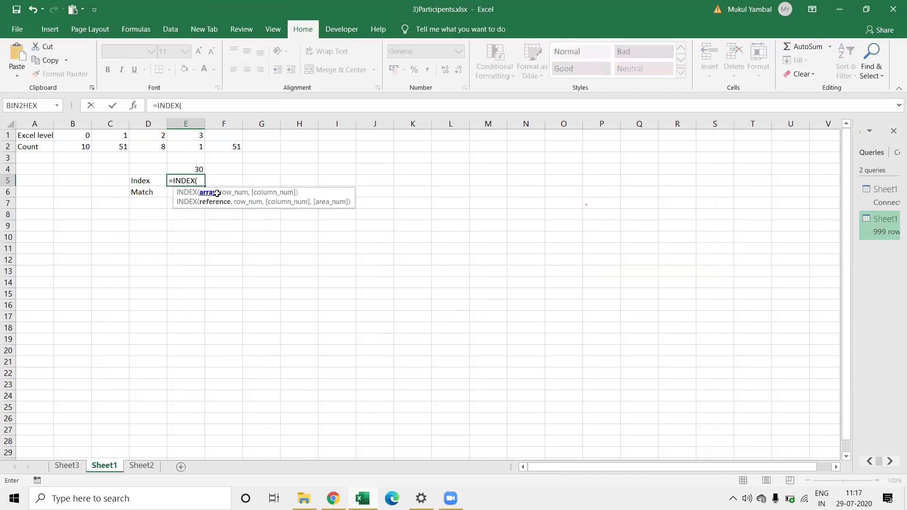
click(67, 466)
click(113, 135)
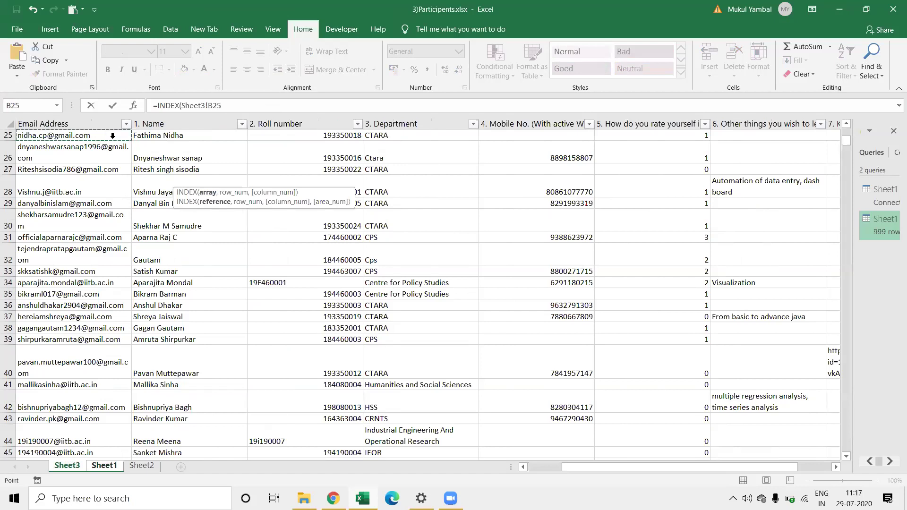
key(ctrl+Up)
key(Down)
key(Right)
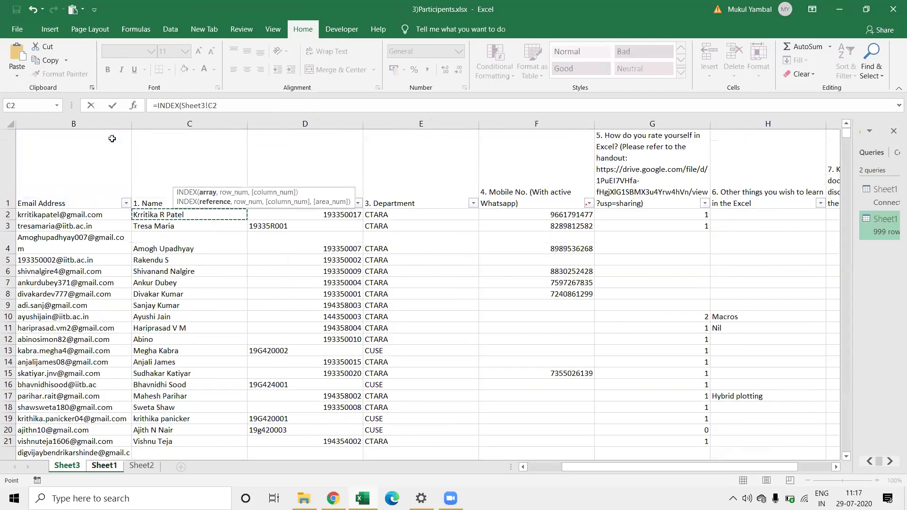
key(ctrl+shift+Down)
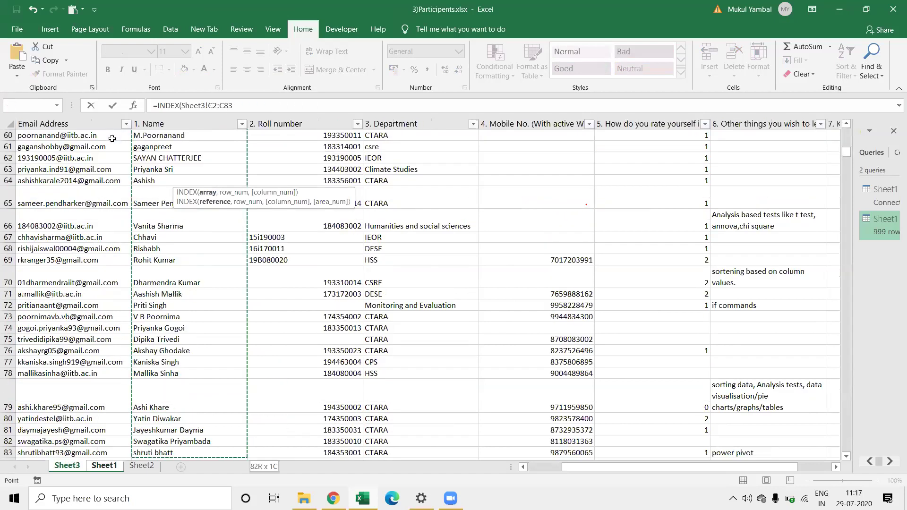
text(,)
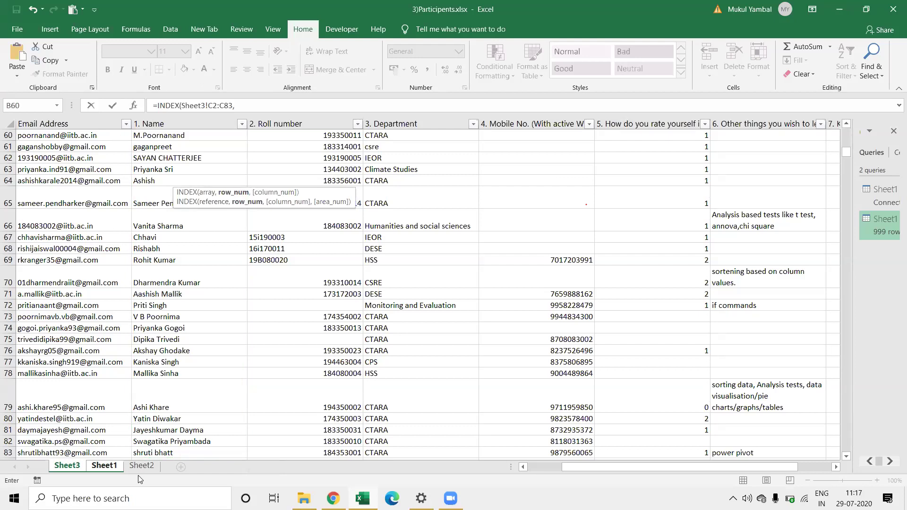
Step: Finish it as =INDEX(Sheet3!C2:C83,Sheet1!E4,1) and check the returned name in E5
click(141, 465)
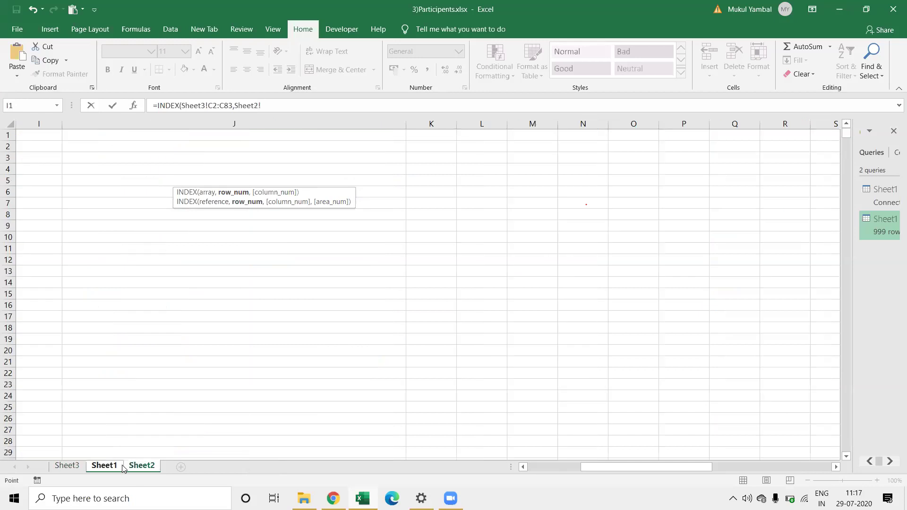
click(121, 466)
click(188, 168)
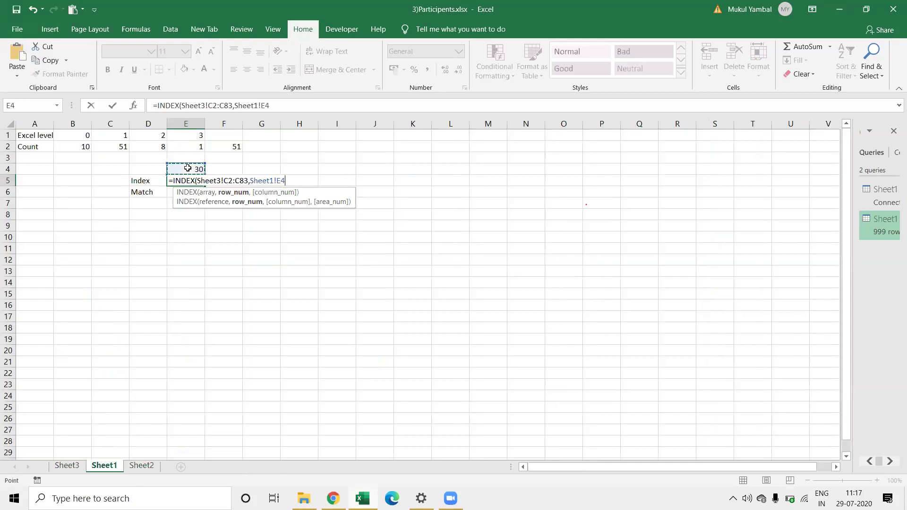
text(,1)
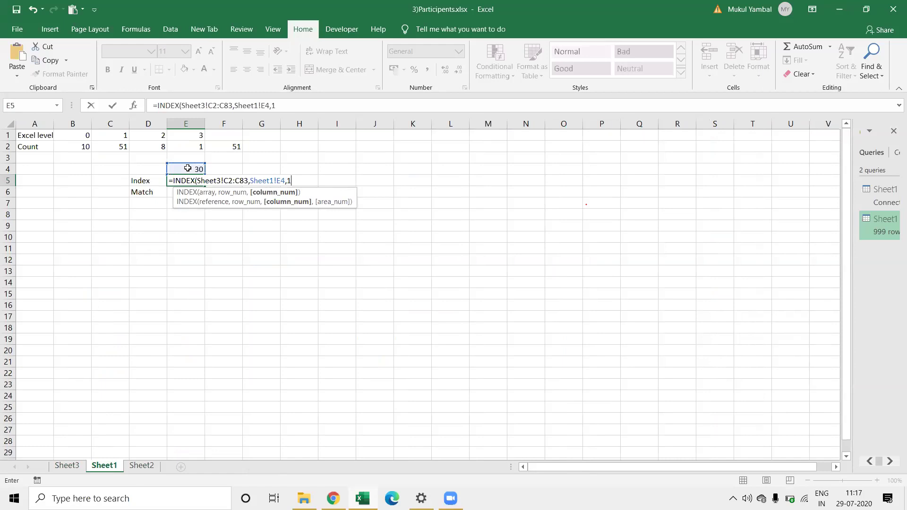
text())
key(Return)
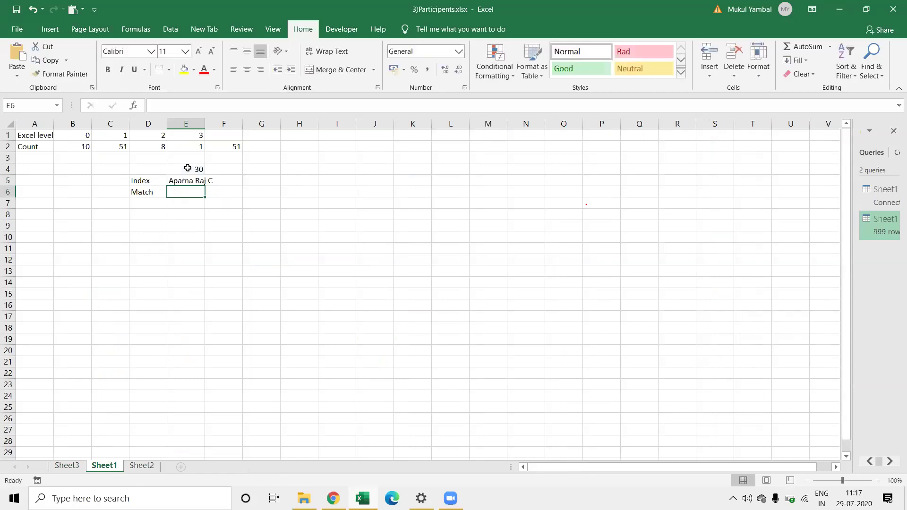
key(Up)
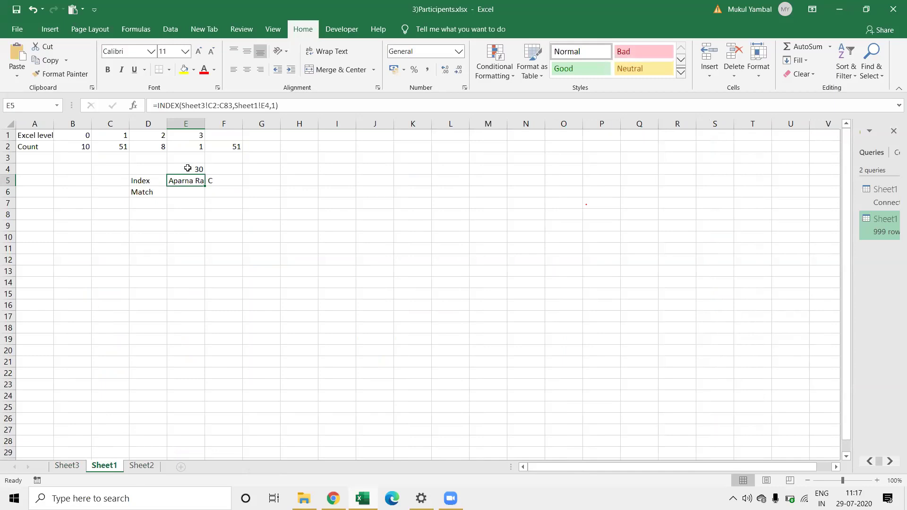
key(Down)
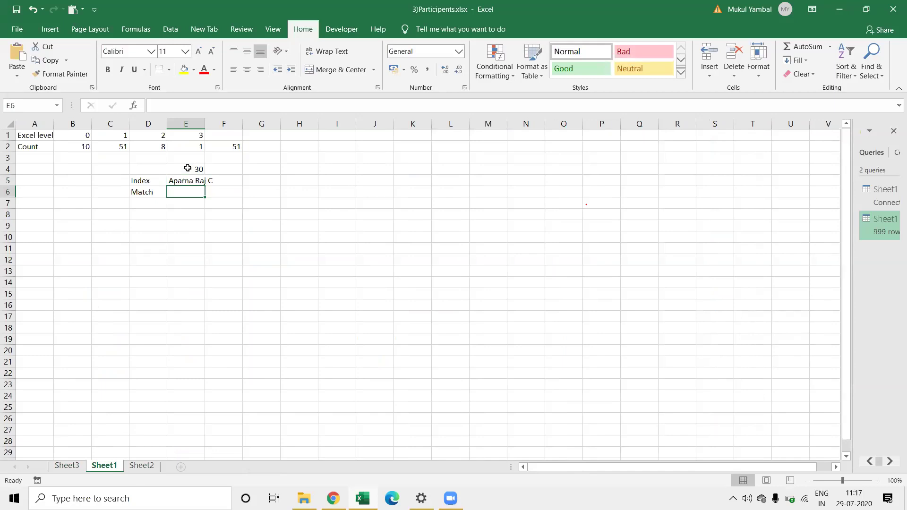
key(Up)
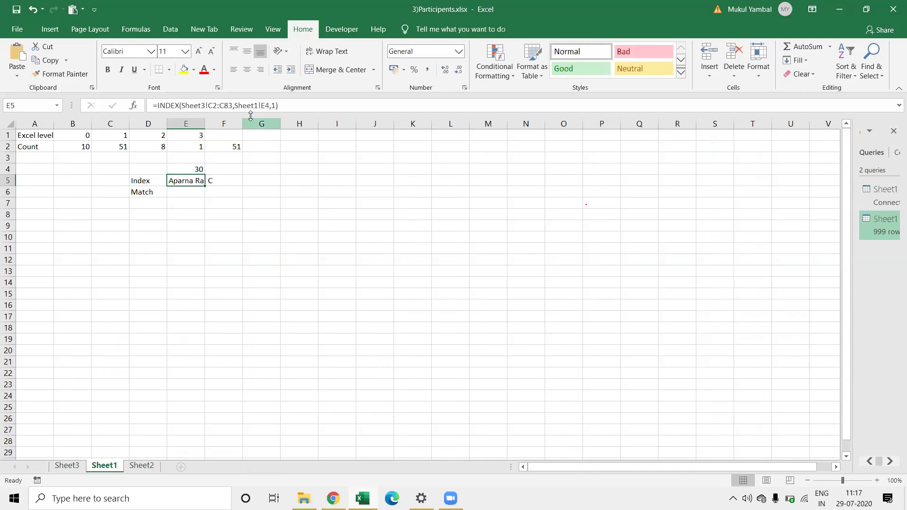
Step: Replace the INDEX lookup range in E5 with the whole table Sheet3!A2:G83
click(234, 107)
key(BackSpace)
key(BackSpace)
key(BackSpace)
key(BackSpace)
key(BackSpace)
key(BackSpace)
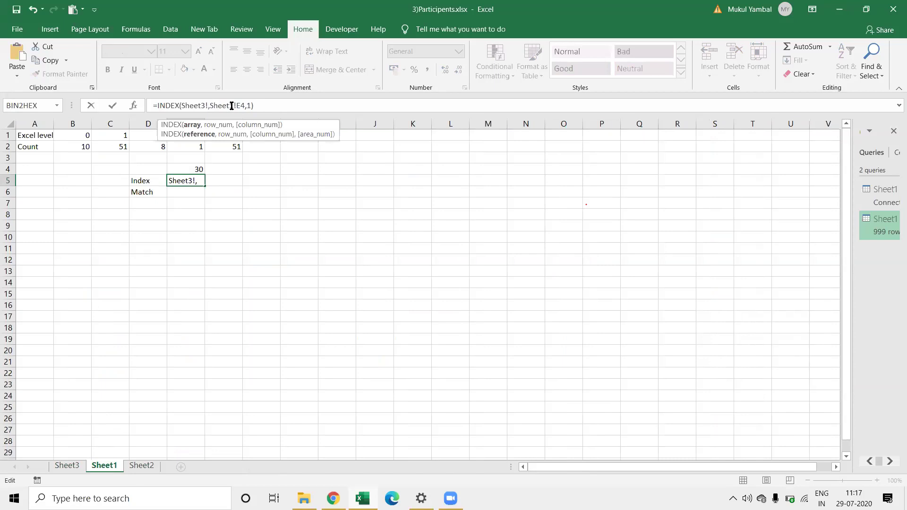
key(BackSpace)
key(BackSpace)
key(BackSpace)
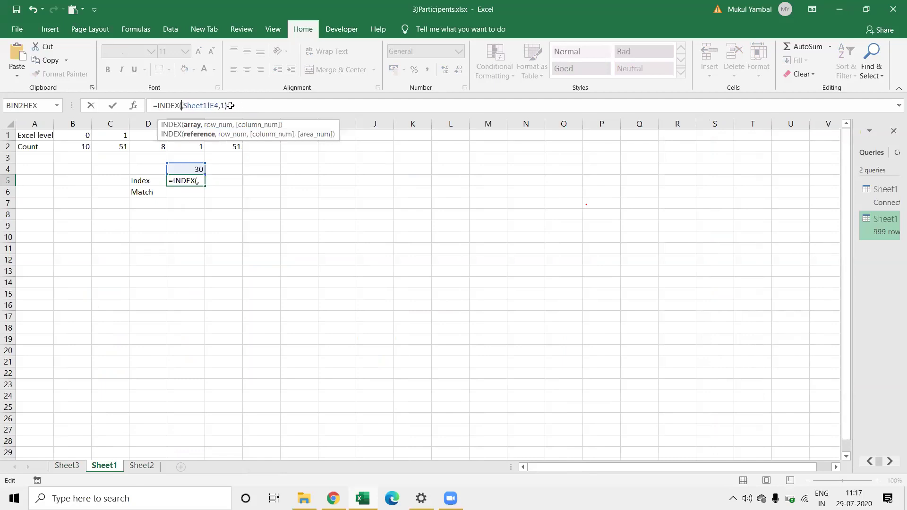
click(68, 466)
click(77, 160)
key(ctrl+Up)
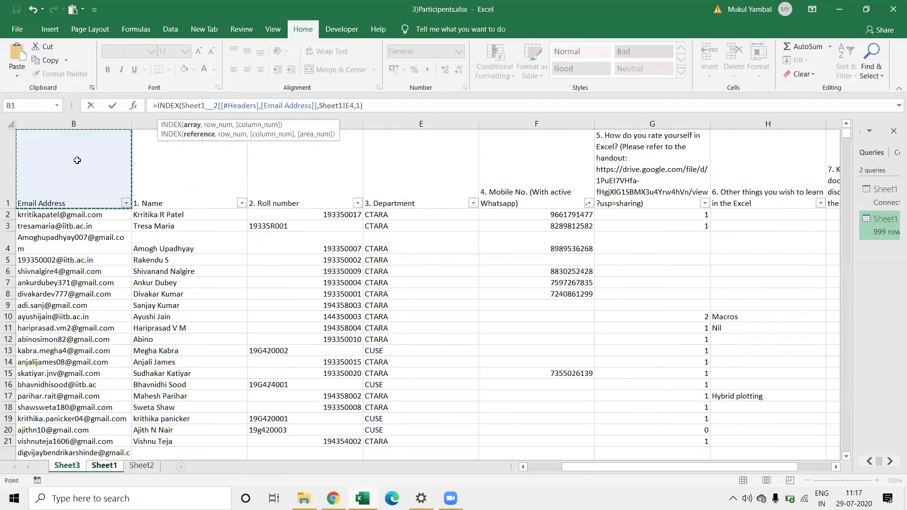
key(Down)
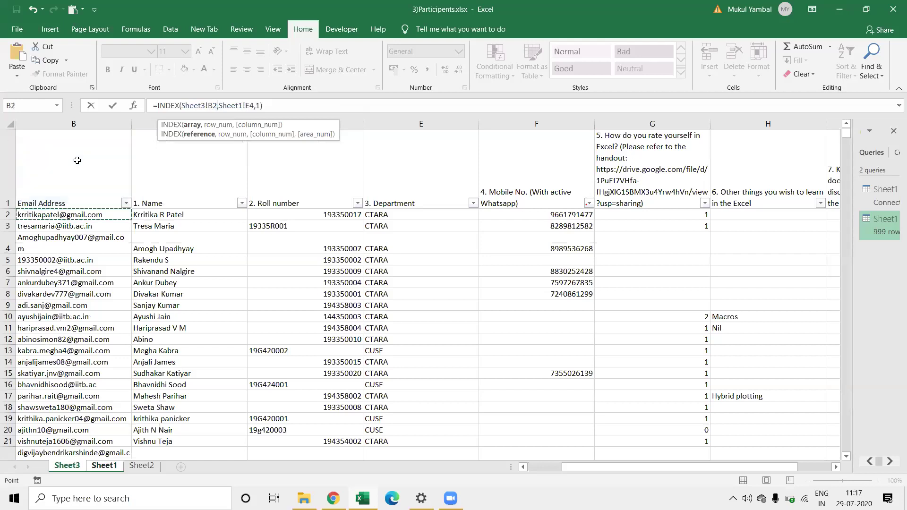
key(ctrl+shift+Down)
key(ctrl+shift+Right)
key(shift+Left)
key(shift+Left)
key(shift+Left)
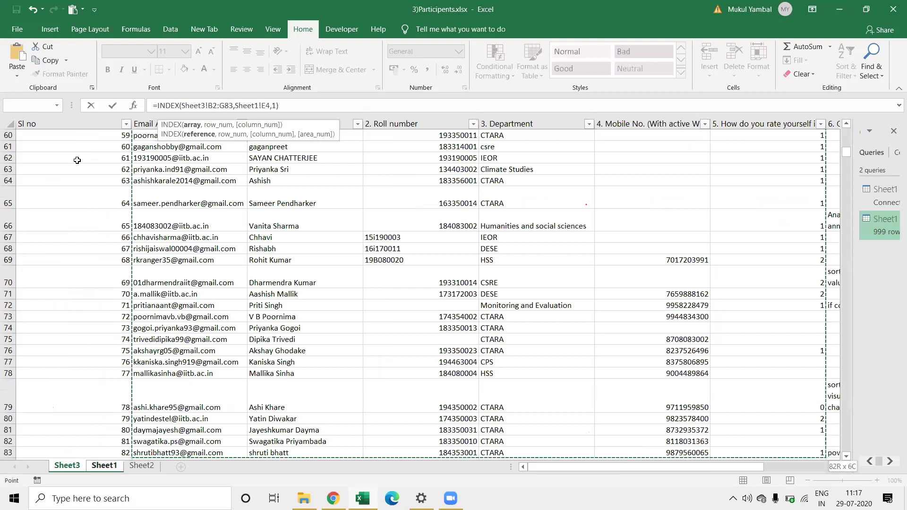
key(ctrl+Up)
key(Up)
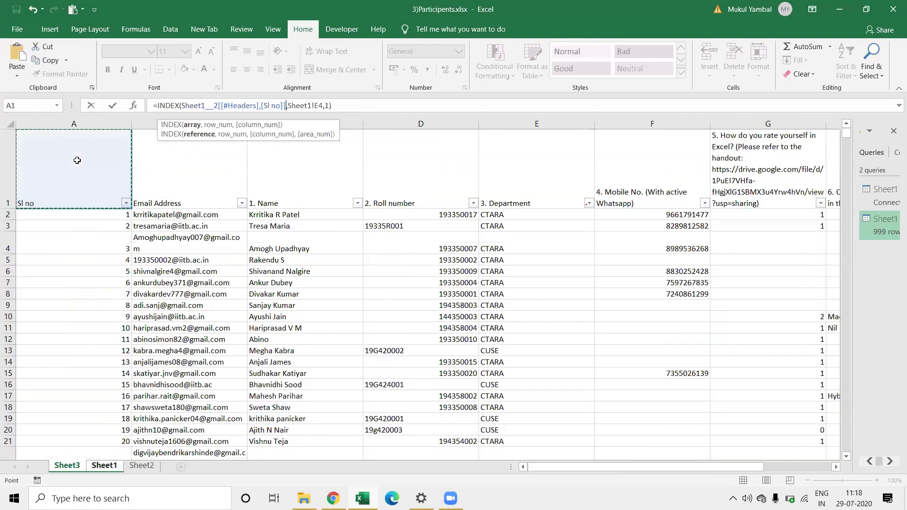
key(Down)
key(ctrl+shift+End)
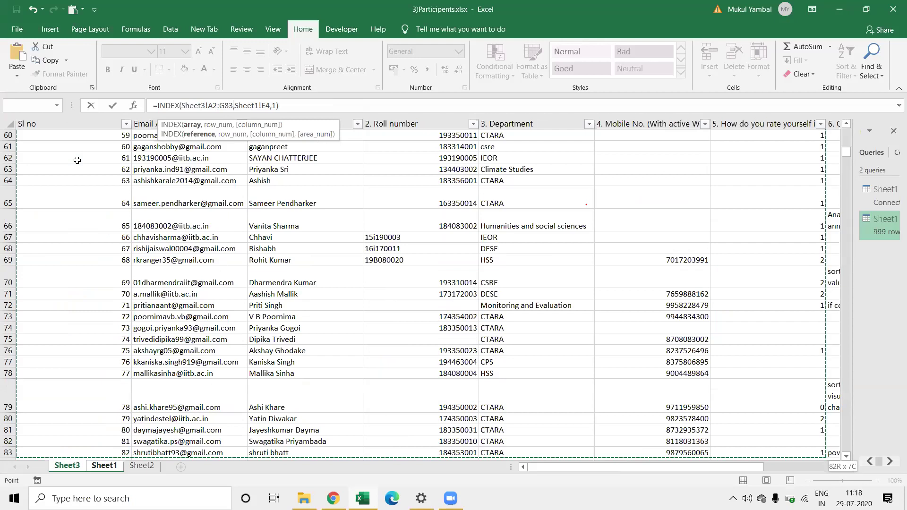
Step: Set the column number to 3, giving =INDEX(Sheet3!A2:G83,Sheet1!E4,3)
click(275, 106)
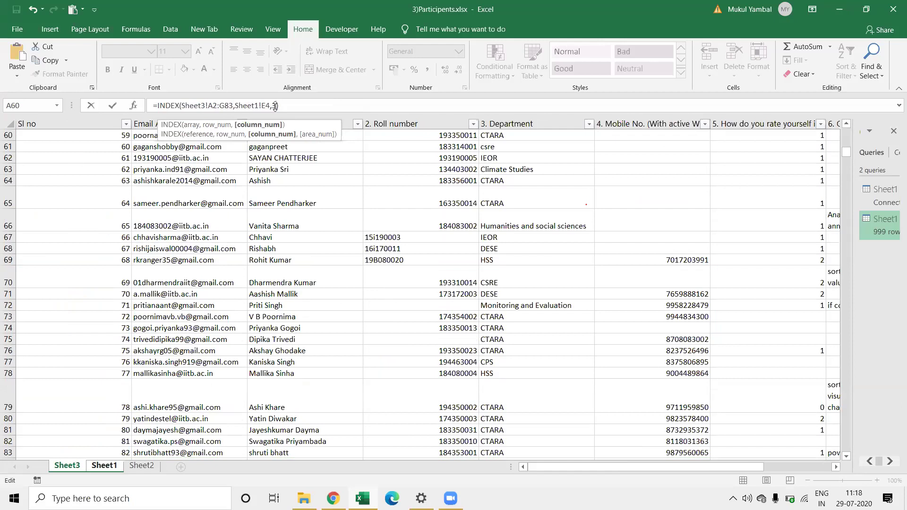
key(Return)
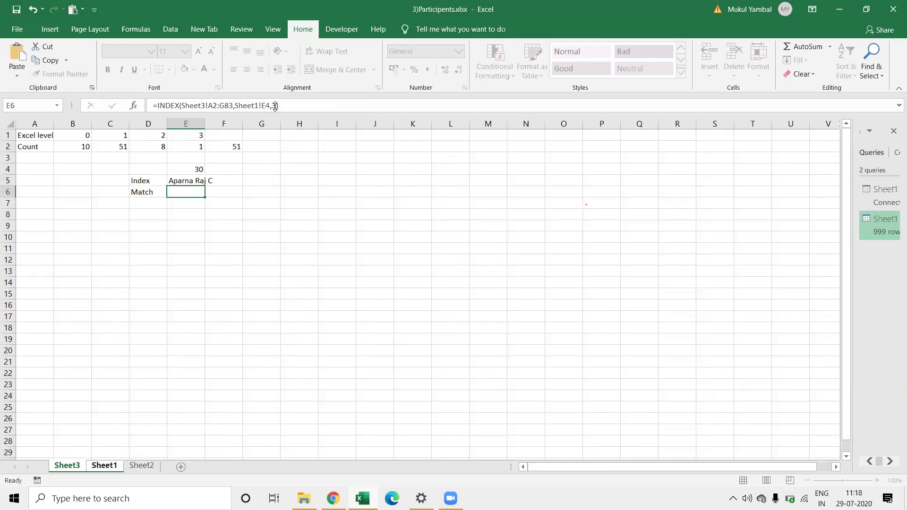
key(Up)
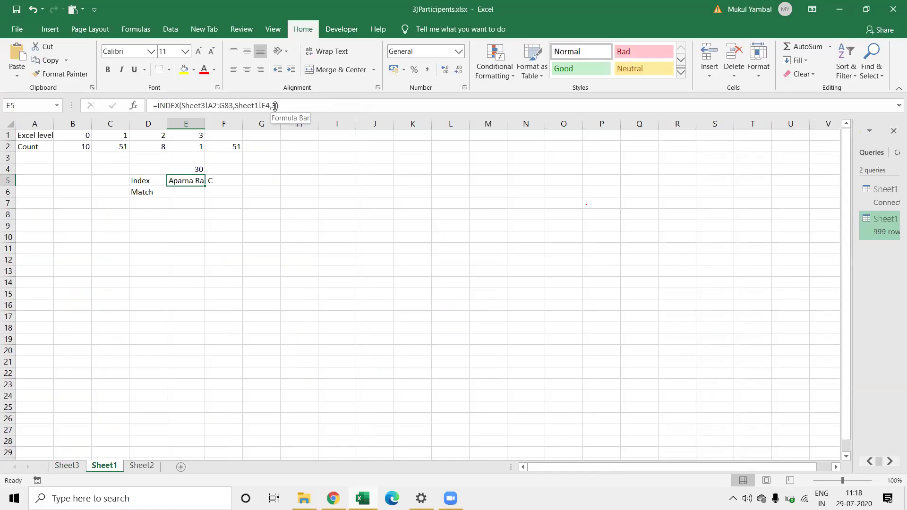
Step: Switch to Chrome and bring up the Excel Workshop 28-30 page listing Session 2's topics
click(321, 225)
key(alt+Tab)
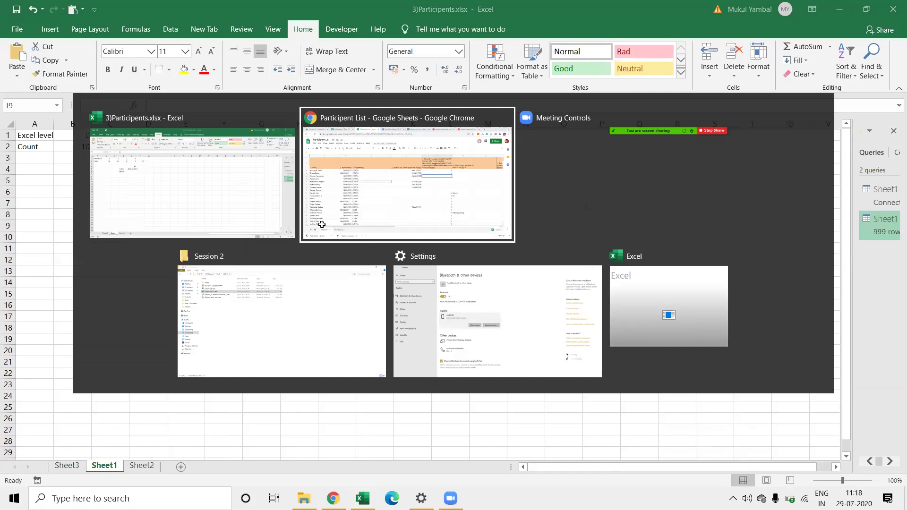
key(Down)
key(Up)
key(Right)
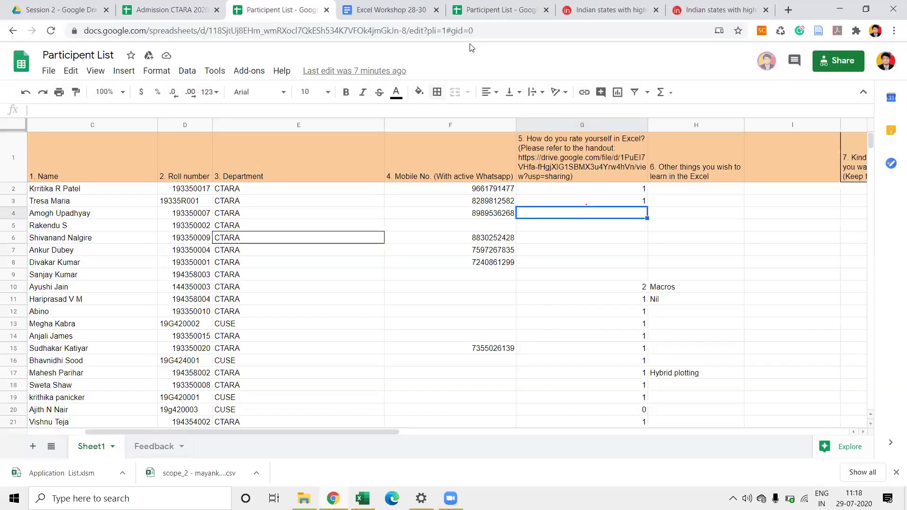
key(ctrl+Tab)
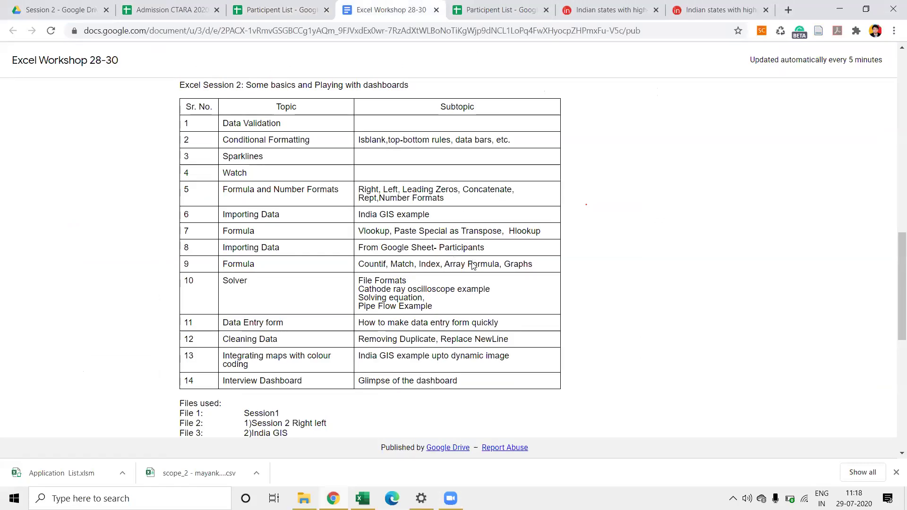
key(alt+Tab)
key(alt+Tab)
key(alt+Tab)
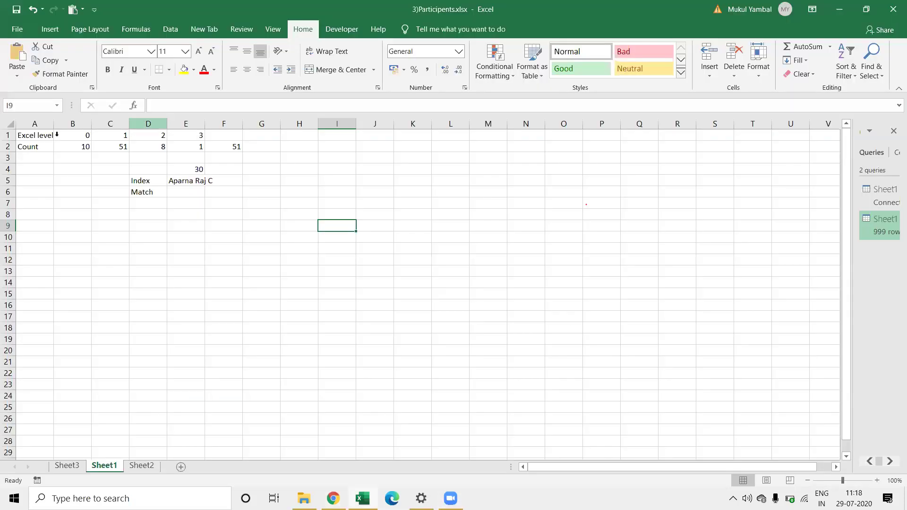
Step: Select the Excel level and Count cells A1:E2 and go to the Insert ribbon
drag(43, 133, 183, 141)
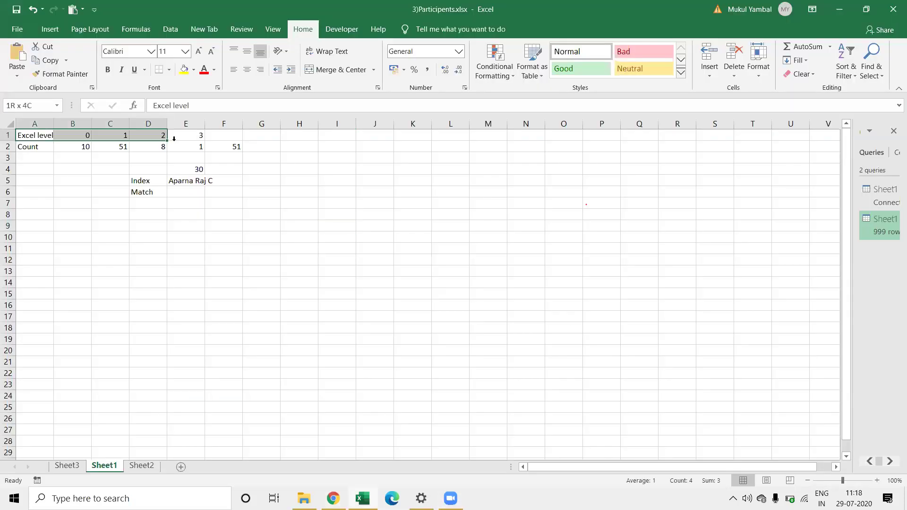
click(170, 29)
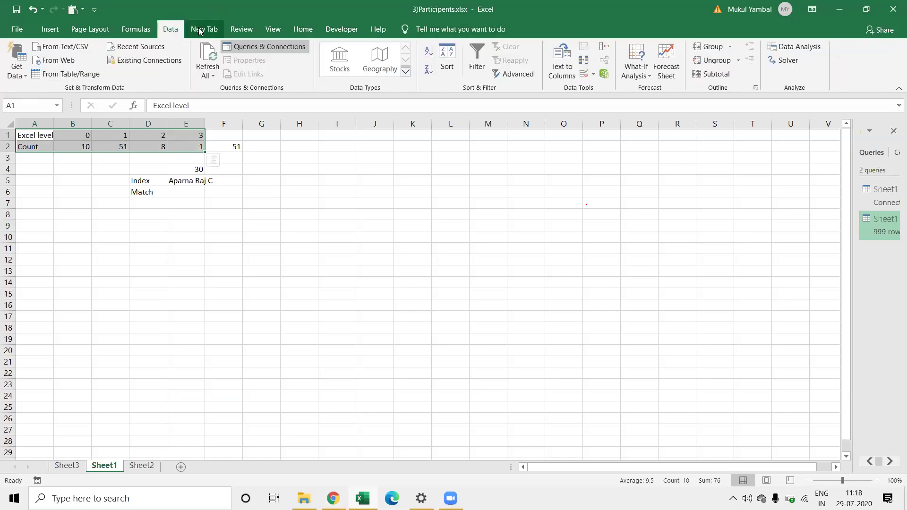
click(51, 30)
Step: Insert a clustered column chart, drop the Excel level series, and use B1:E1 as axis labels
click(423, 51)
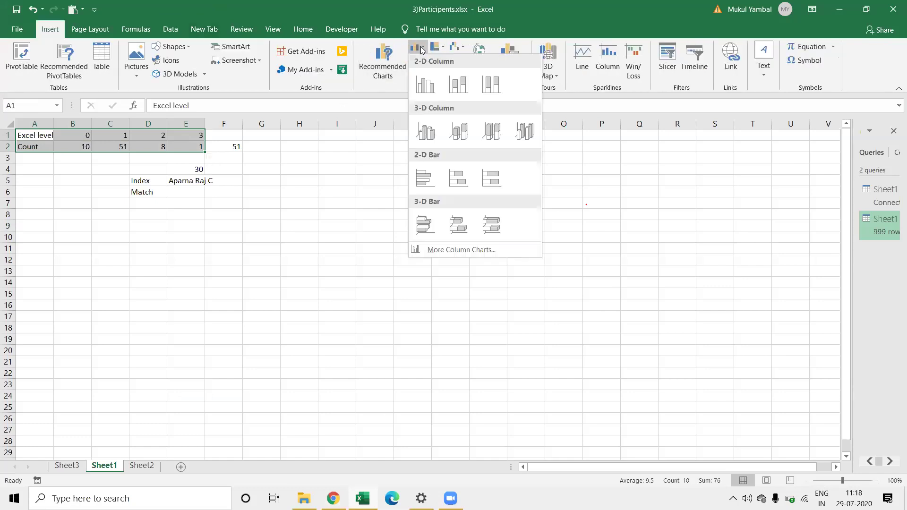
click(429, 85)
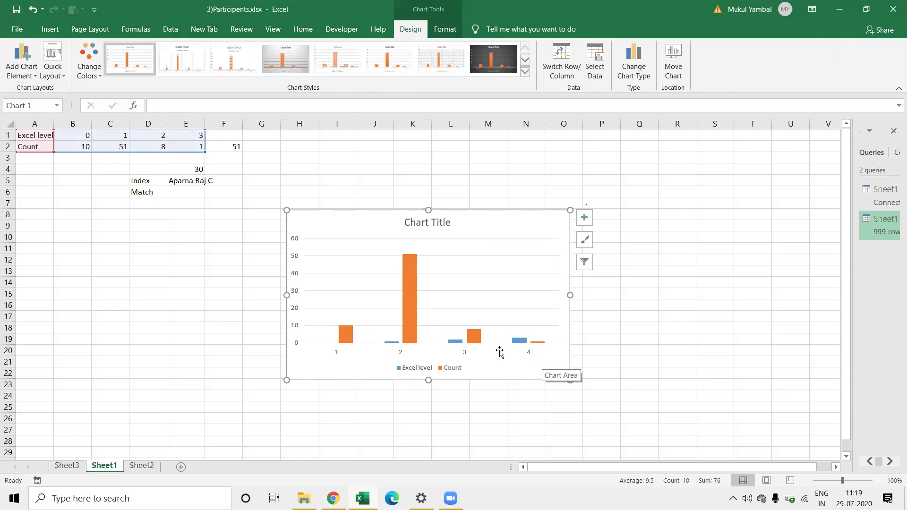
click(596, 67)
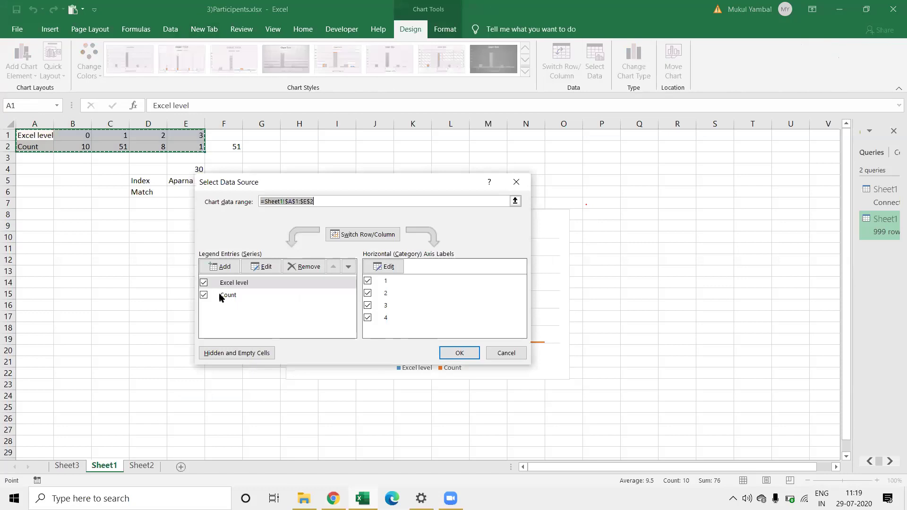
click(295, 266)
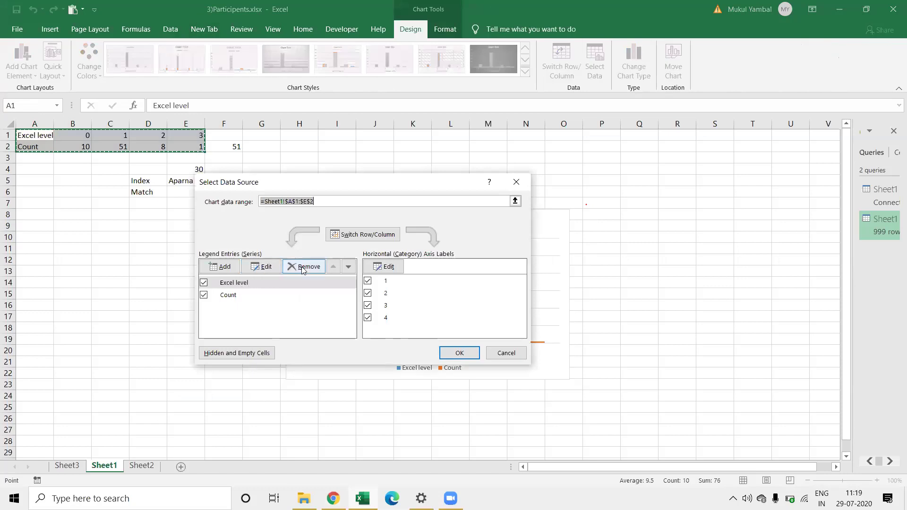
click(383, 267)
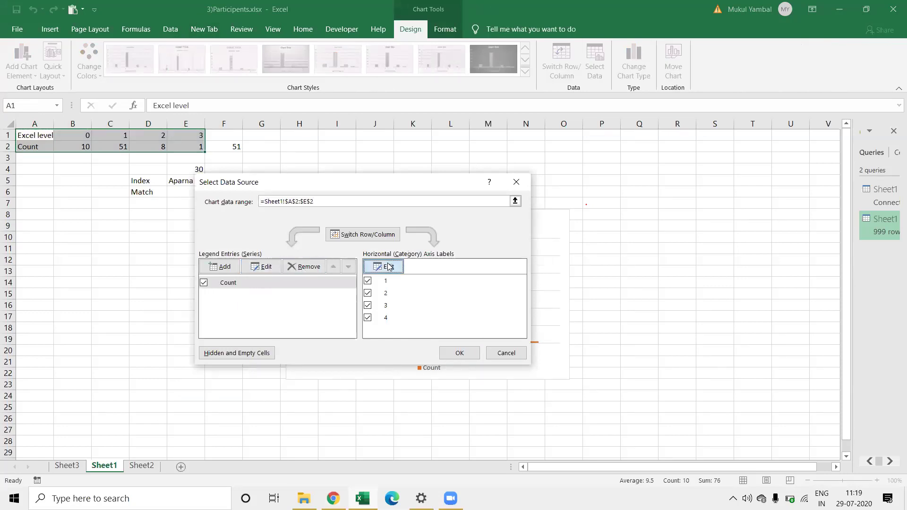
drag(81, 136, 191, 136)
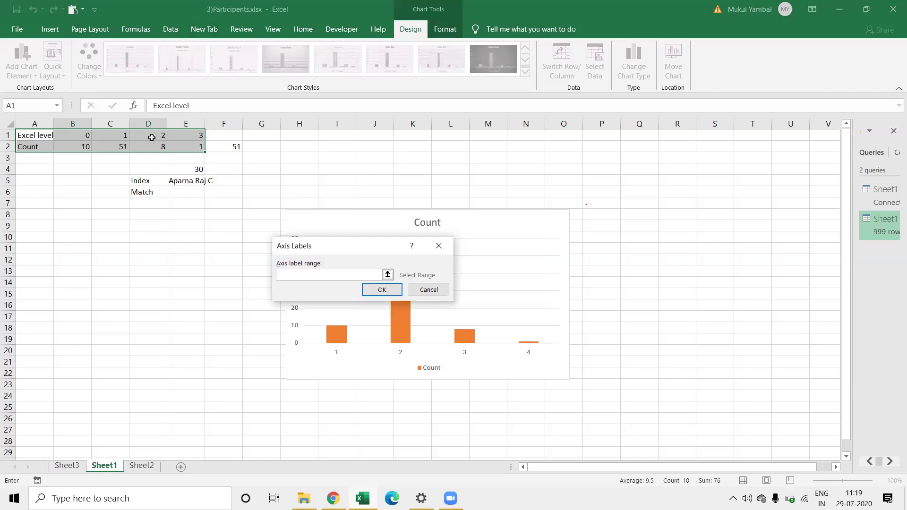
click(376, 289)
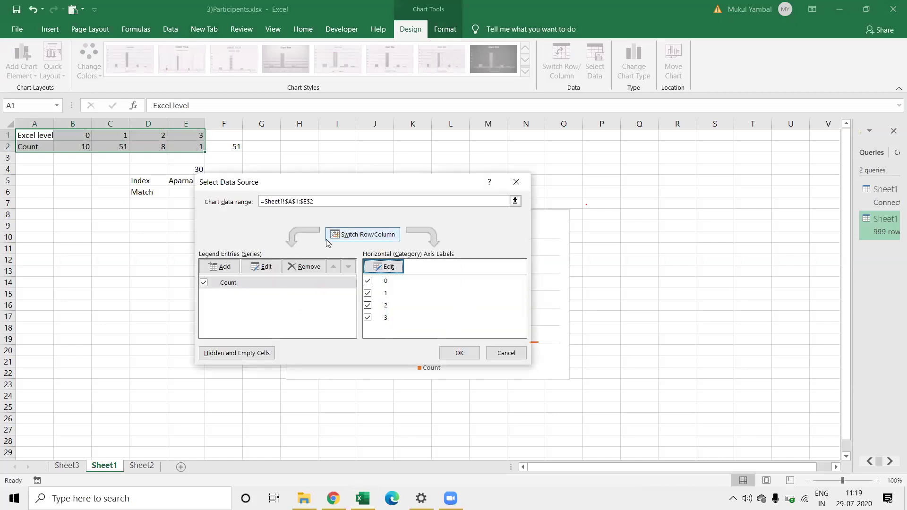
Step: Set the Count series values to B2:E2 and apply the data source changes
click(262, 266)
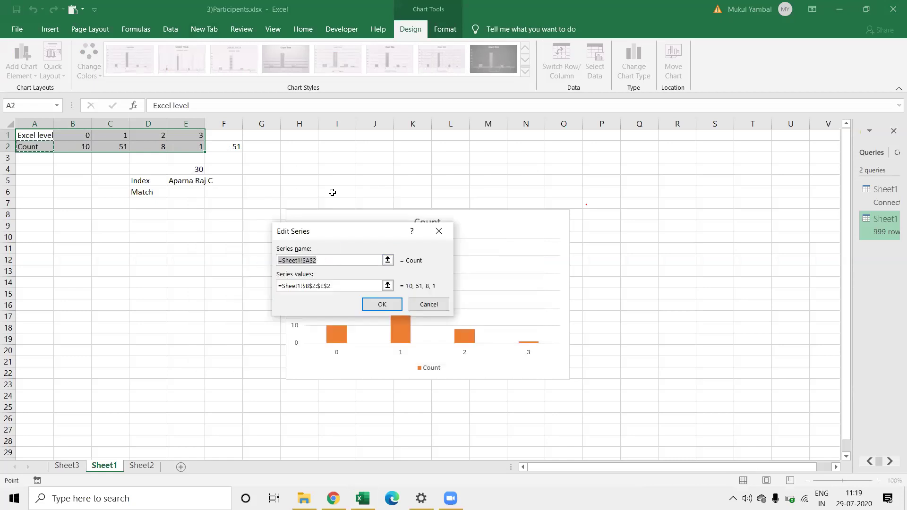
click(387, 286)
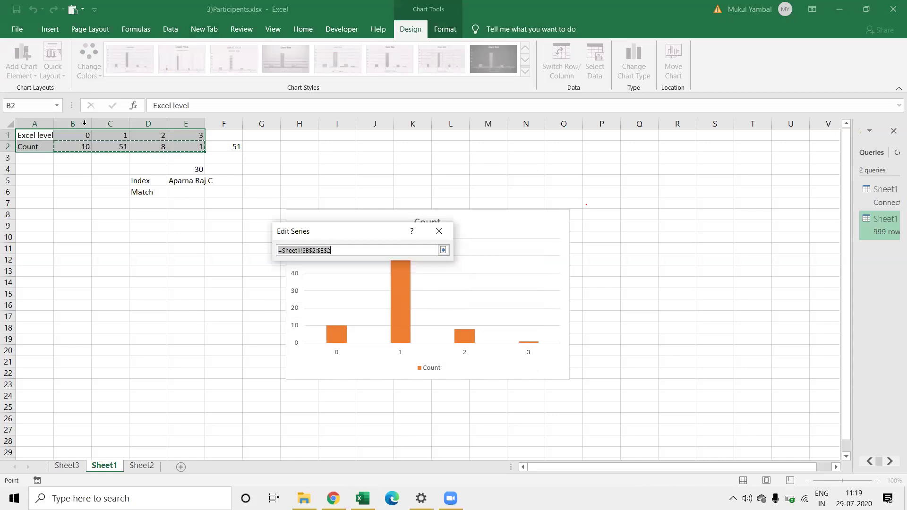
click(442, 250)
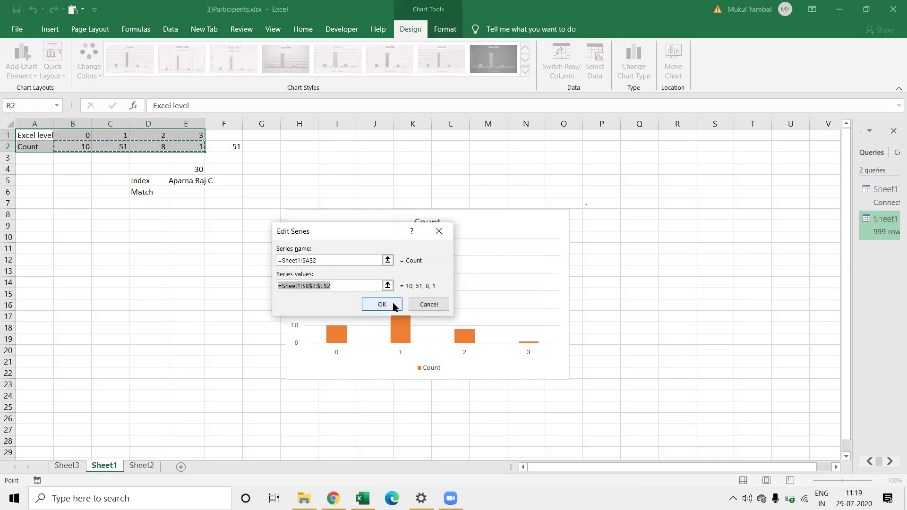
click(395, 303)
click(459, 353)
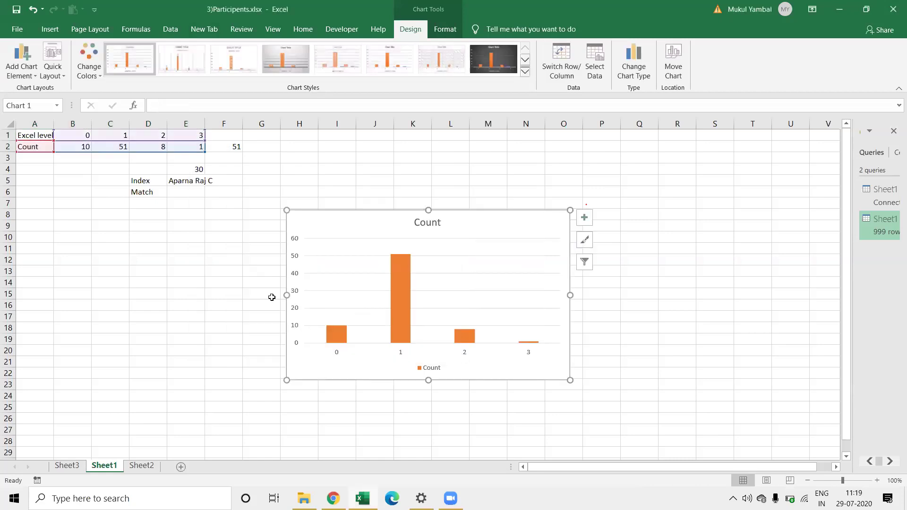
Step: Make the vertical axis numbers automatic black and enlarge them to size 12
click(298, 256)
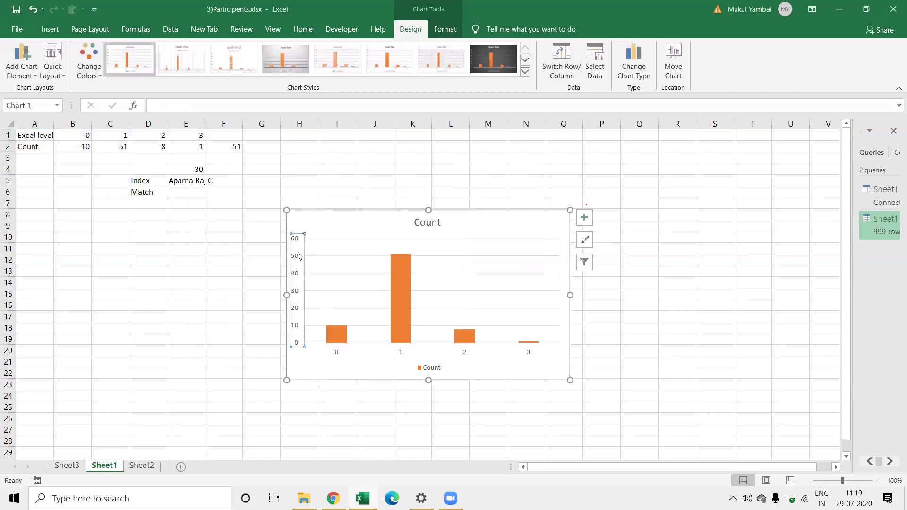
click(50, 30)
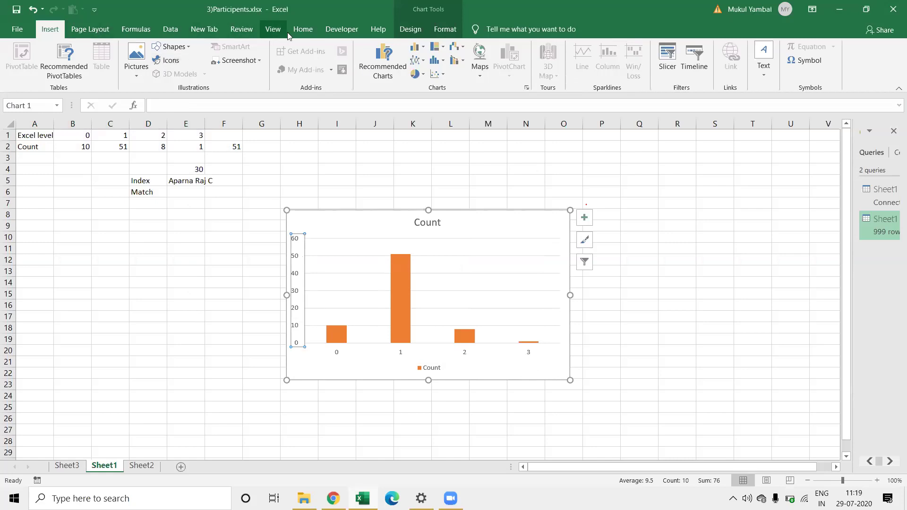
click(303, 30)
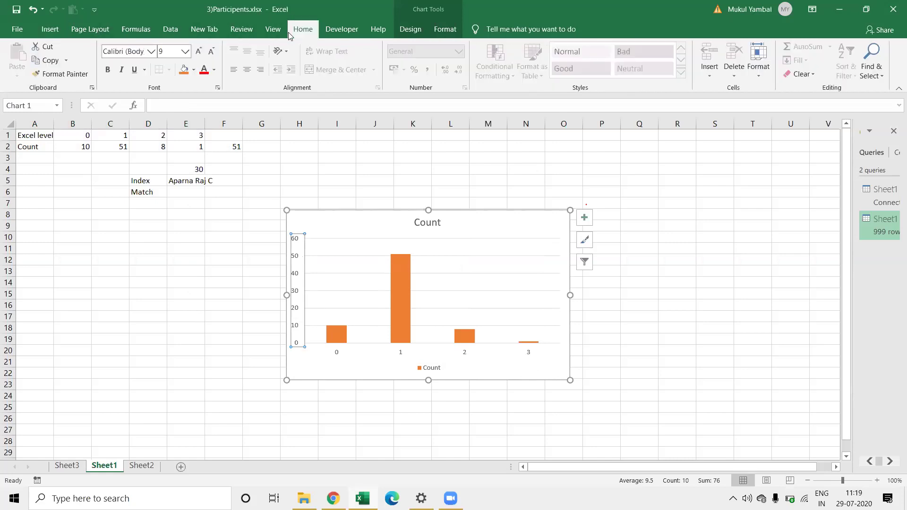
click(214, 70)
click(208, 82)
click(151, 51)
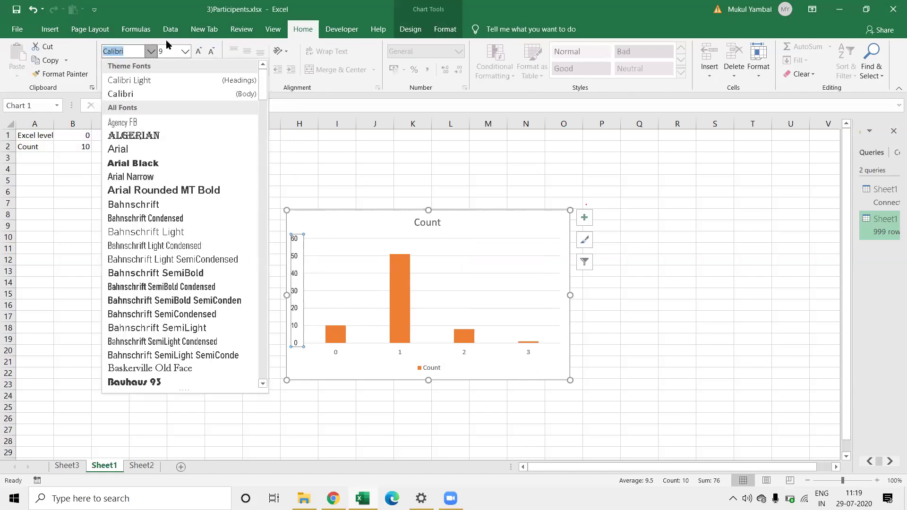
click(199, 52)
click(199, 52)
click(198, 52)
click(198, 52)
Step: Open the Format Axis settings for the chart's vertical axis
right_click(302, 274)
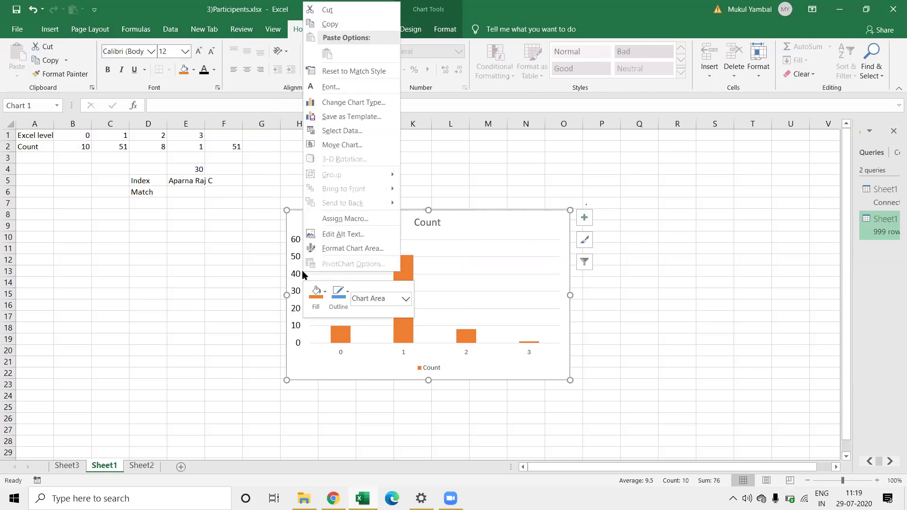
right_click(297, 273)
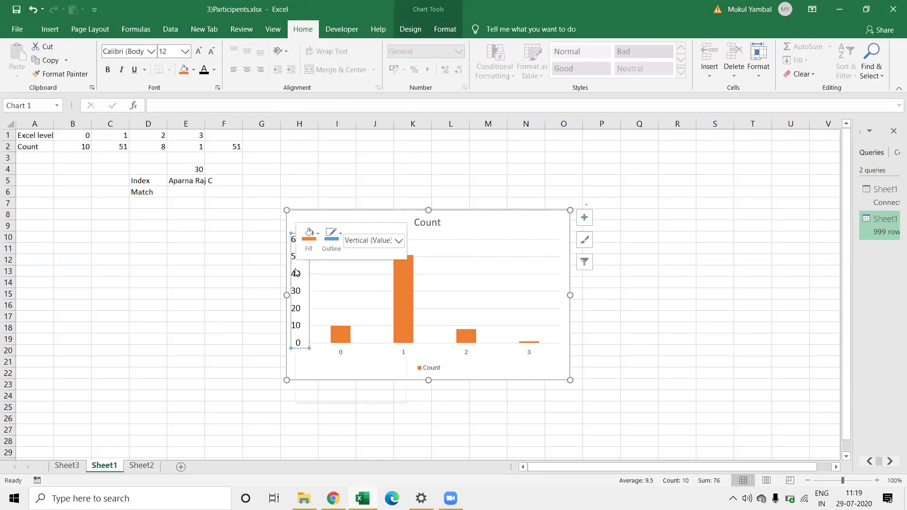
click(338, 395)
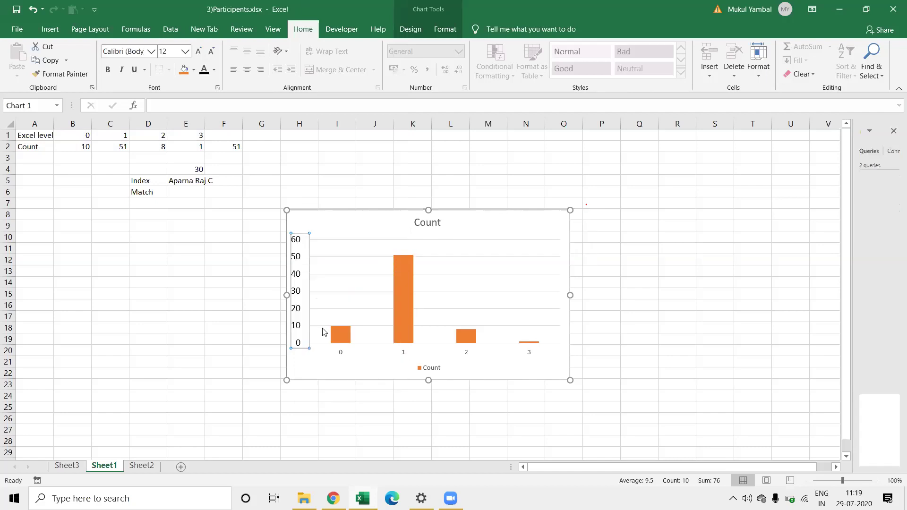
right_click(303, 301)
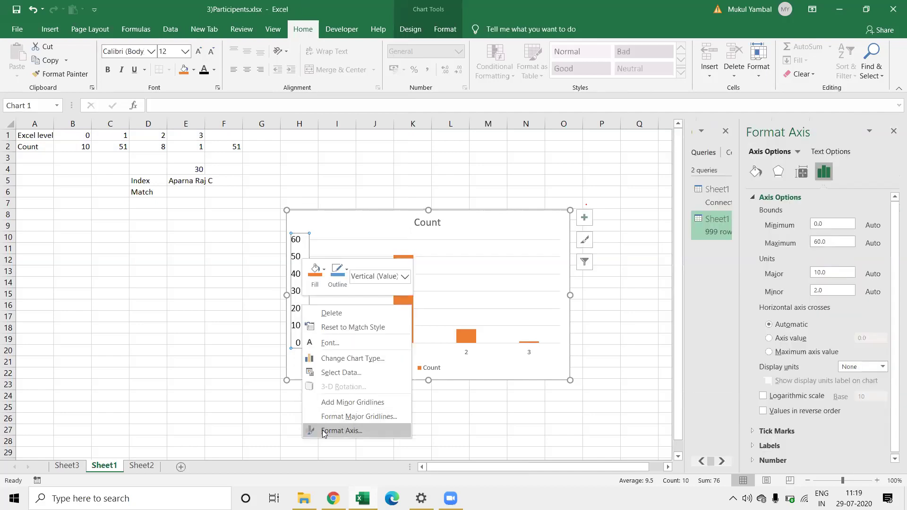
Step: Give the vertical axis a black line in its Fill & Line settings
click(324, 431)
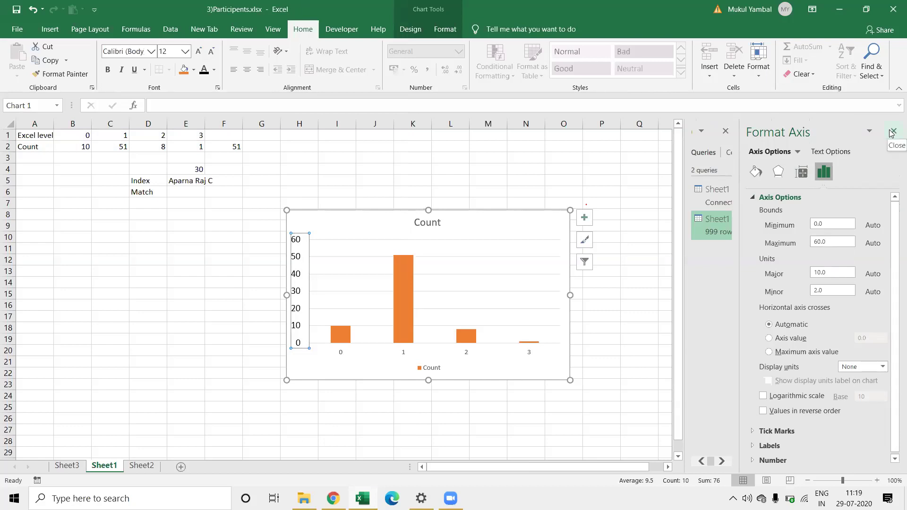
click(758, 173)
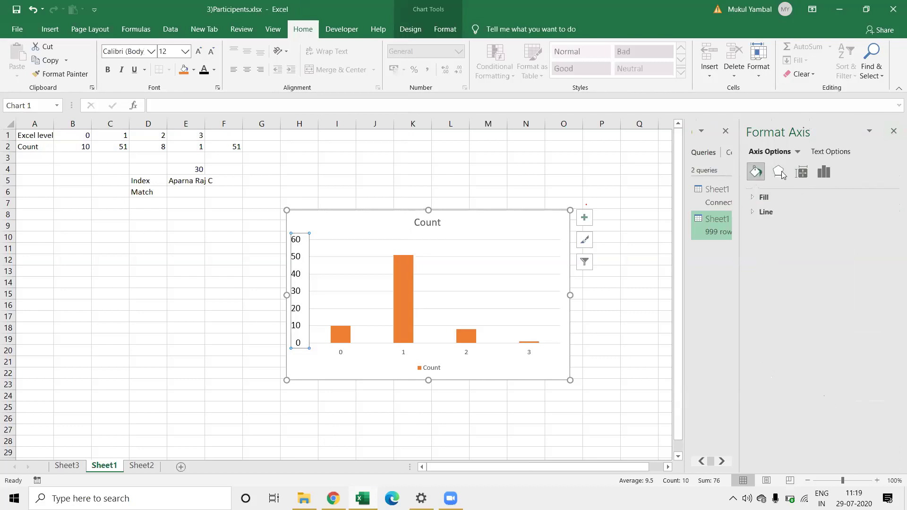
click(762, 197)
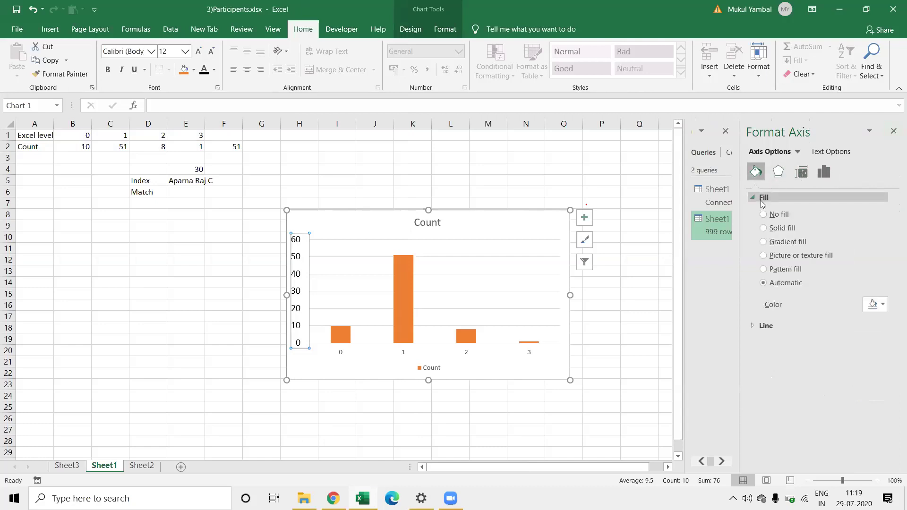
click(766, 326)
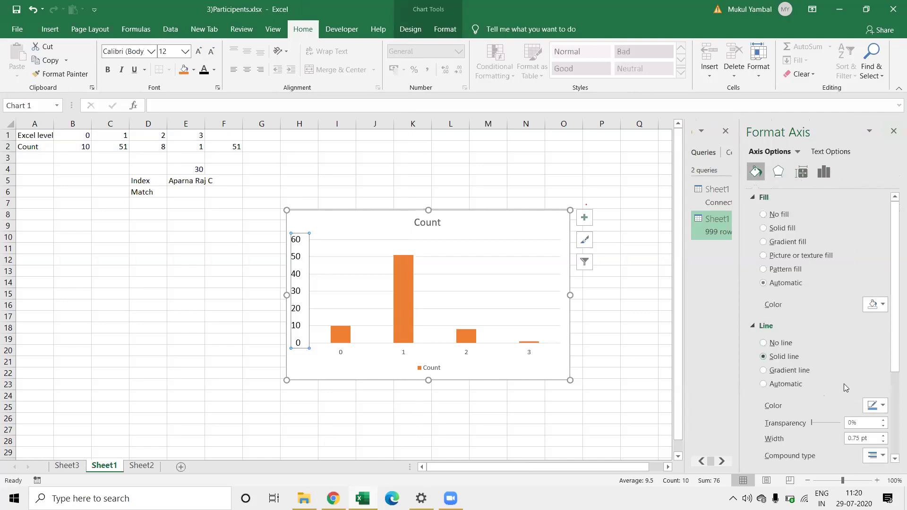
click(875, 405)
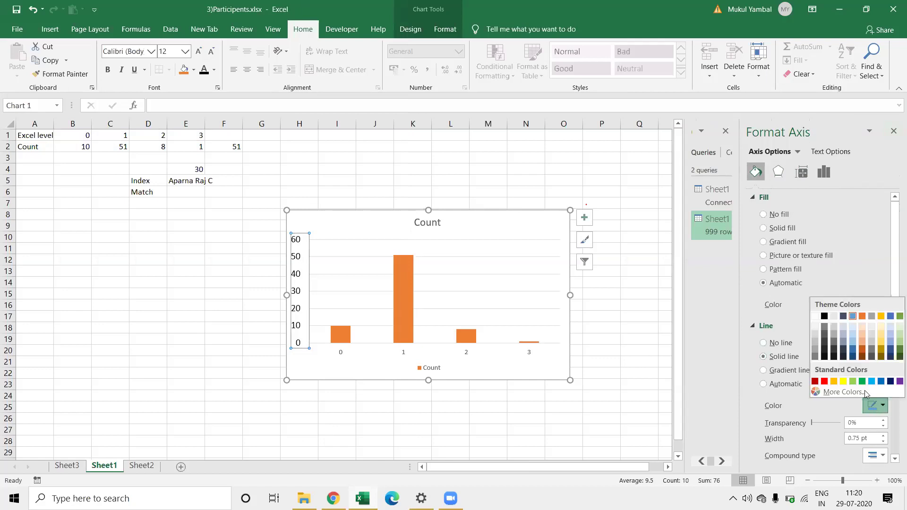
click(824, 316)
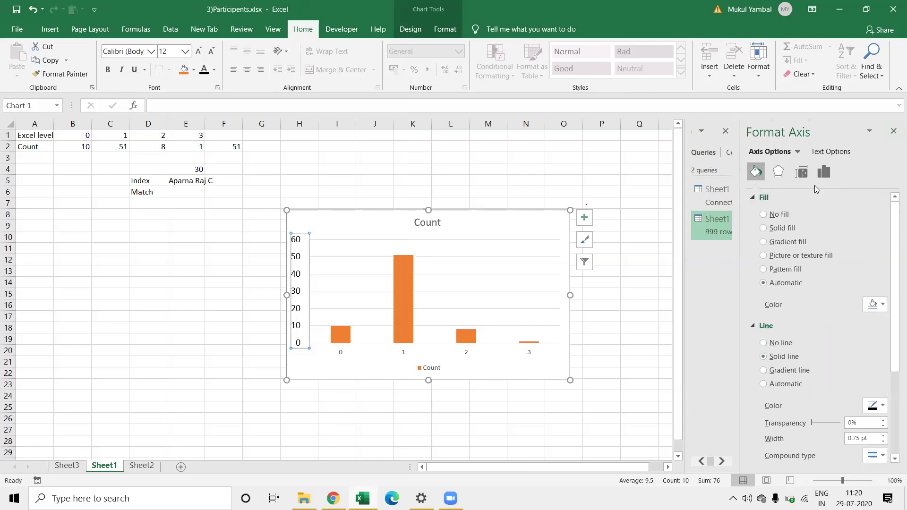
click(779, 174)
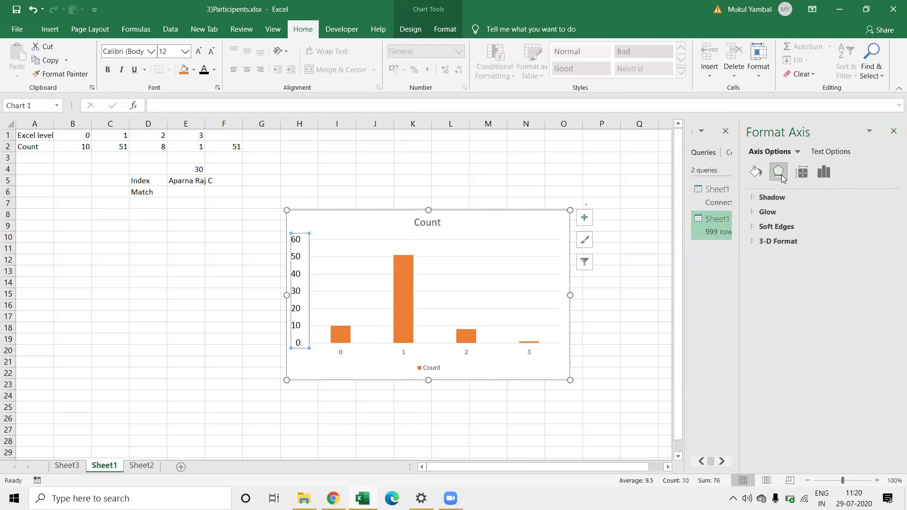
Step: Keep the vertical axis minimum bound at 0 after a stray -60 entry
click(824, 172)
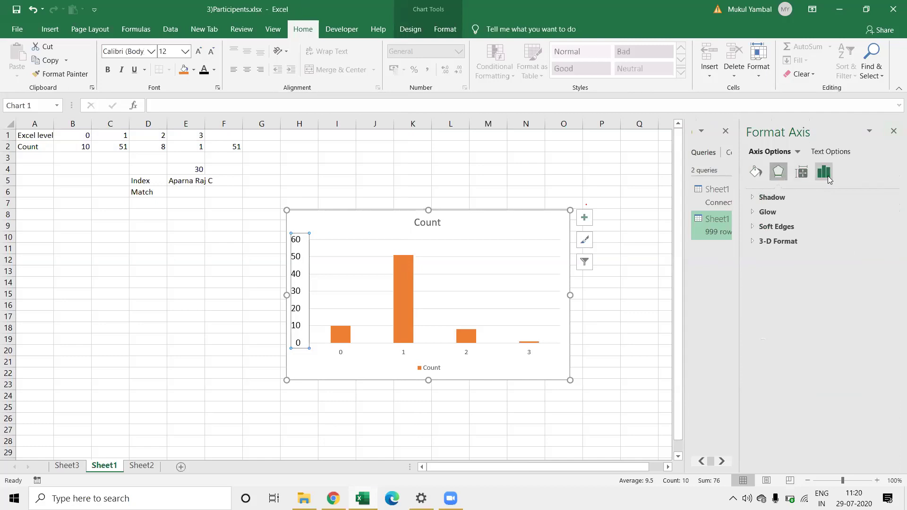
click(829, 225)
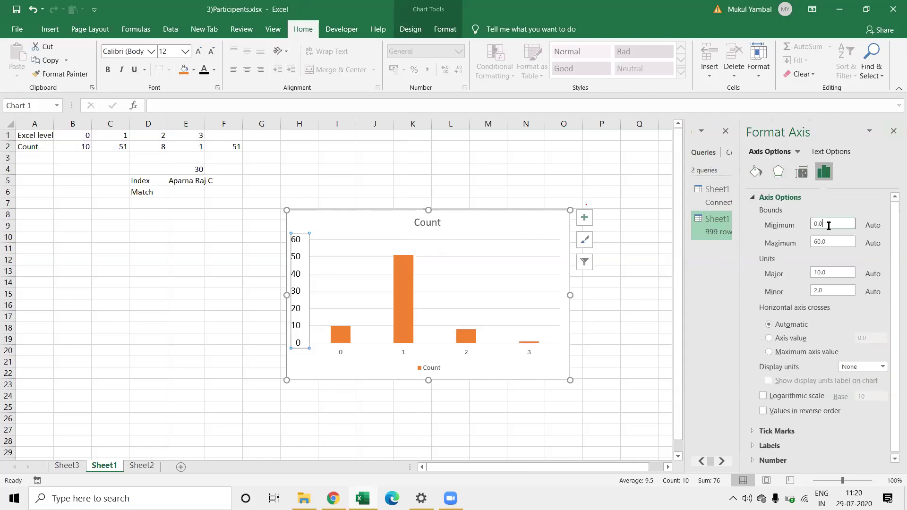
text(-60)
key(Return)
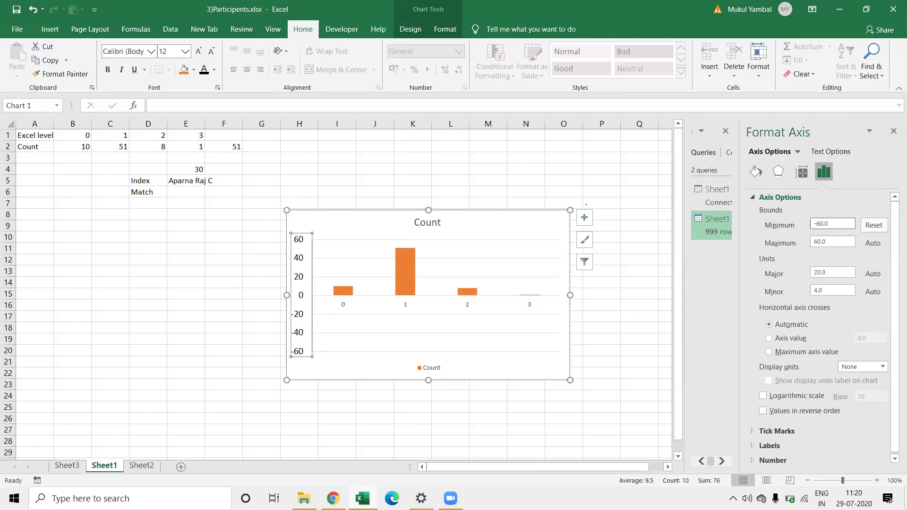
key(Delete)
key(Return)
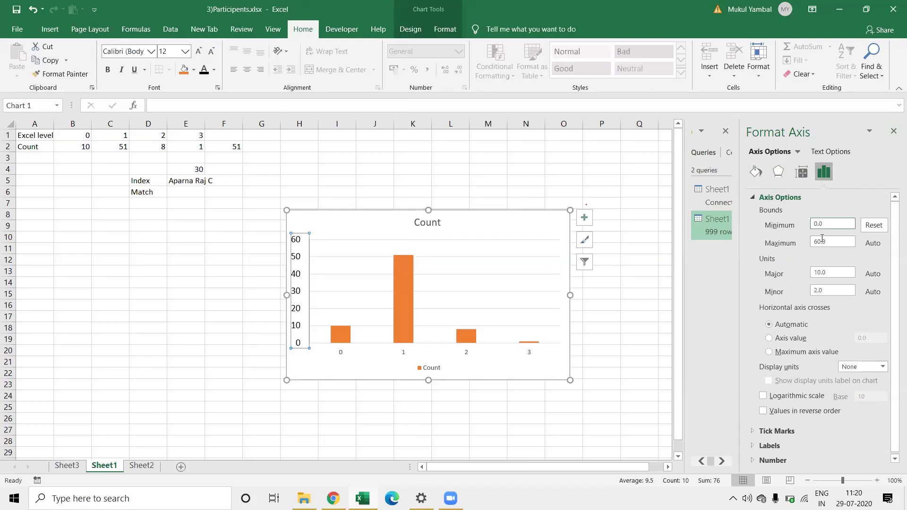
Step: Cap the vertical axis at 60 and reset the major unit so labels step by 10
click(828, 272)
text(5)
key(Return)
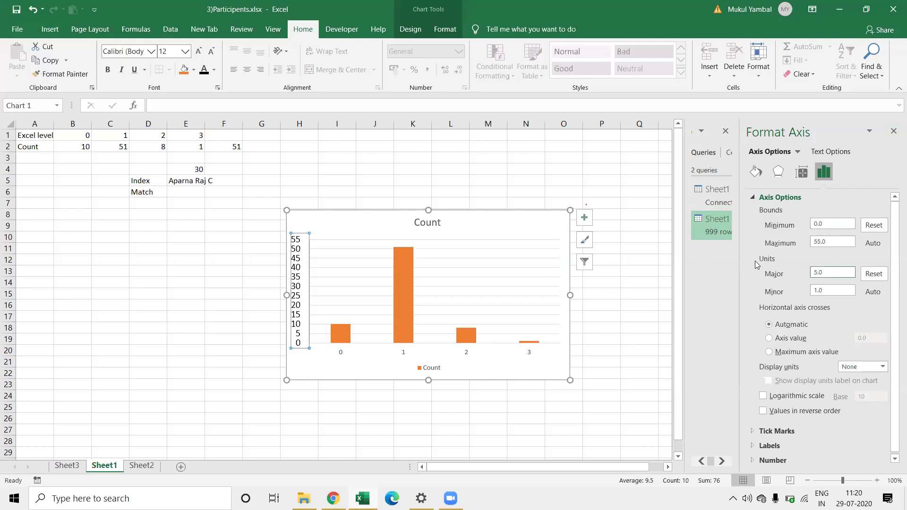
click(826, 242)
key(Return)
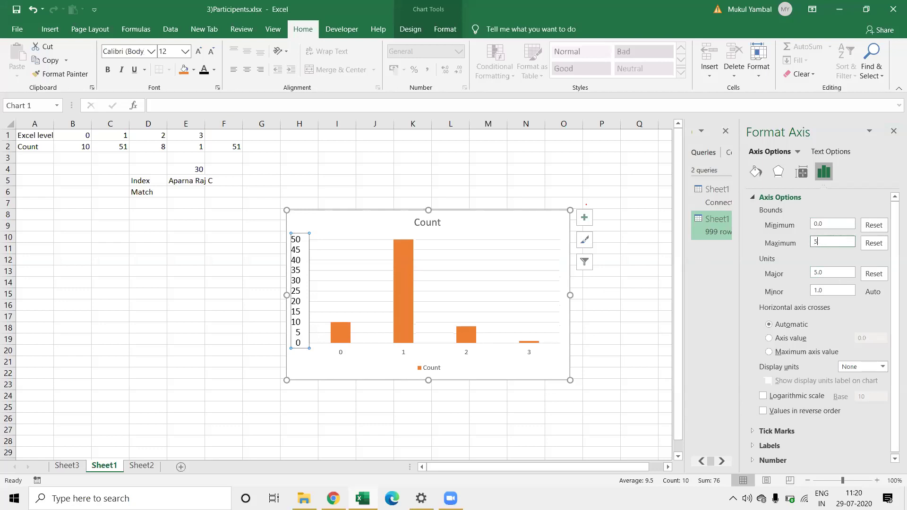
text(60)
key(Return)
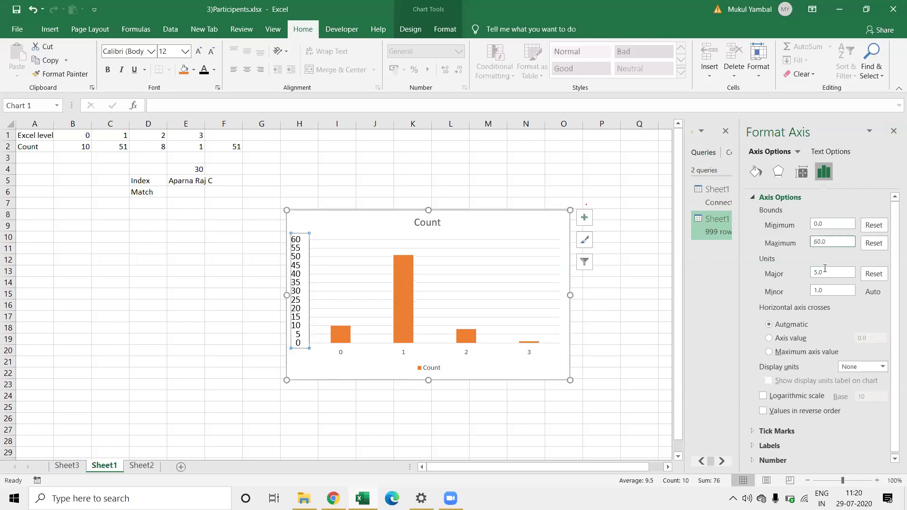
click(873, 273)
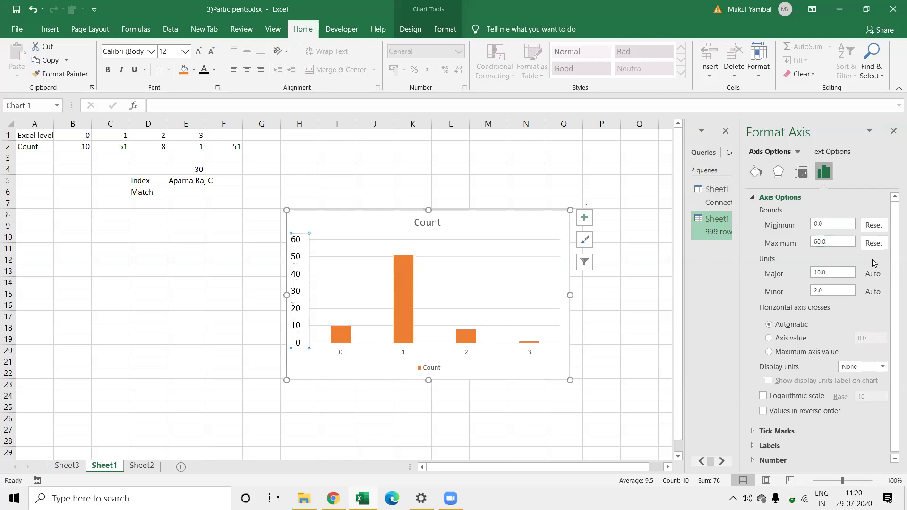
click(465, 358)
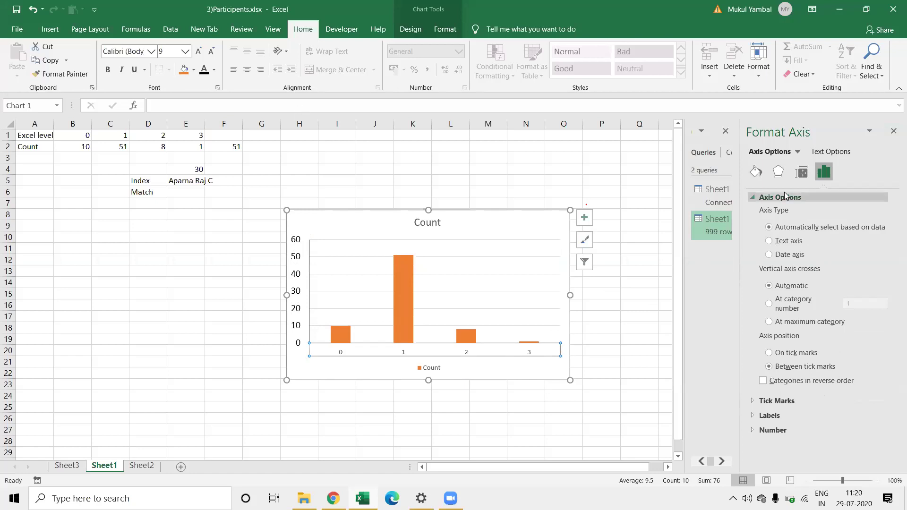
Step: Give the category axis a solid black line and 10.5-point labels
click(756, 172)
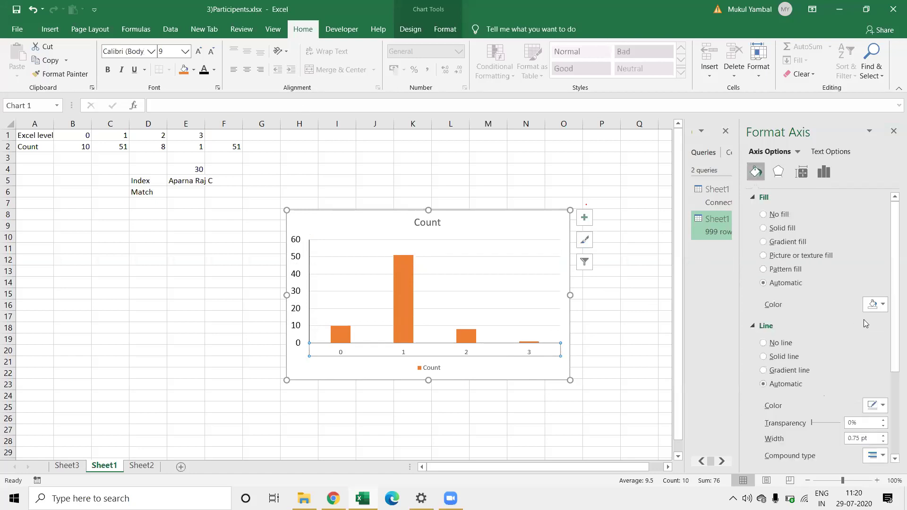
click(878, 307)
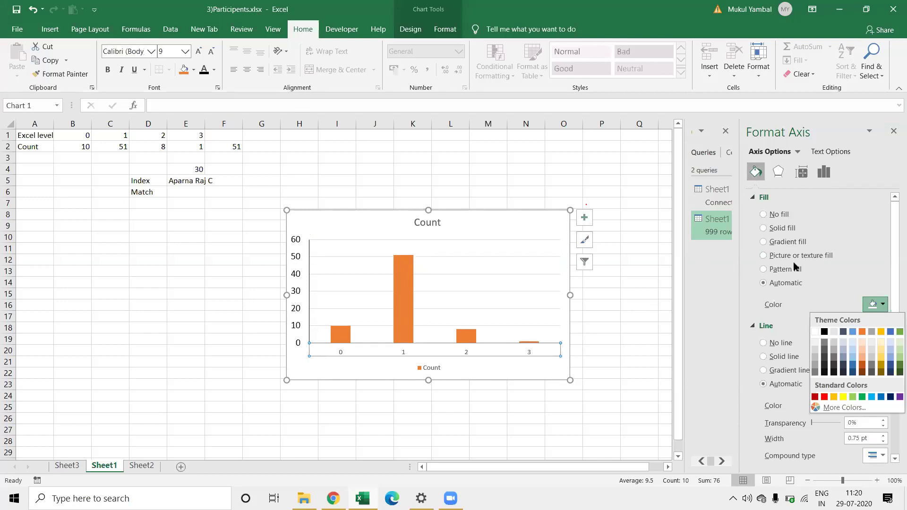
click(779, 356)
click(779, 356)
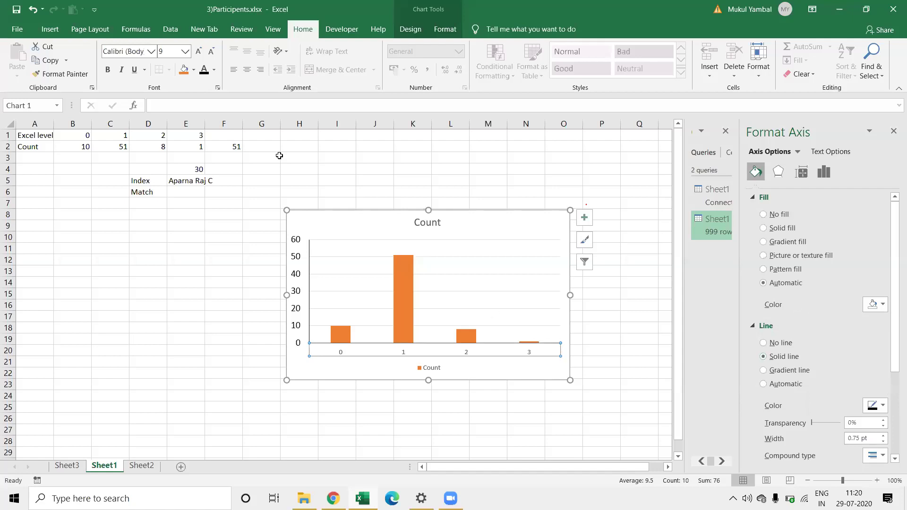
click(199, 64)
click(199, 65)
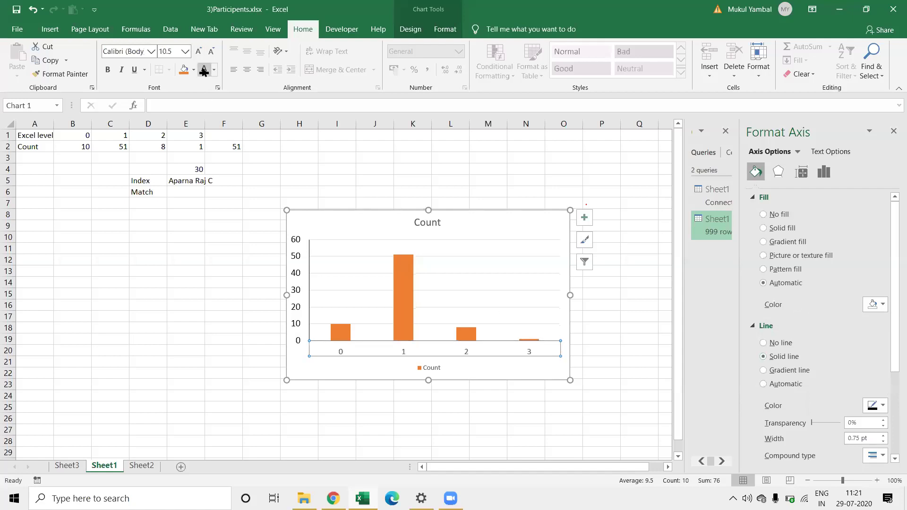
Step: Delete the Count chart title and the legend
click(430, 225)
key(Delete)
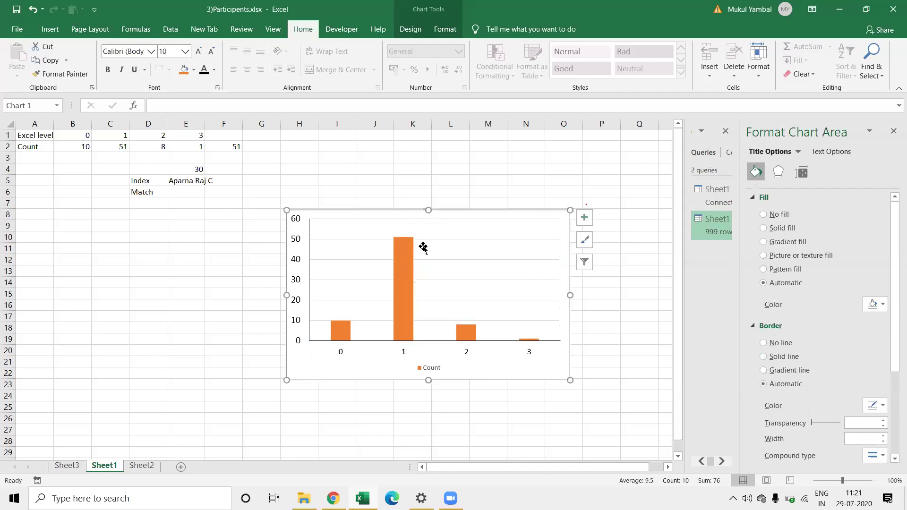
click(433, 371)
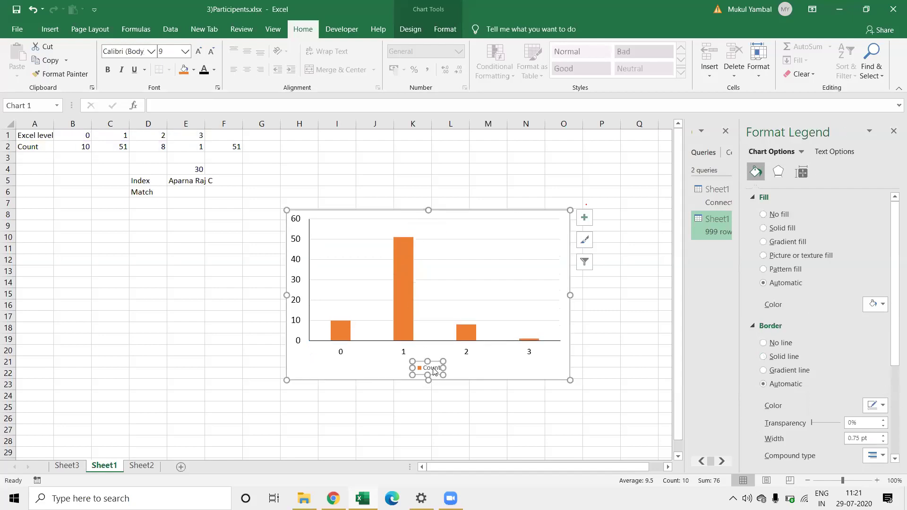
key(Delete)
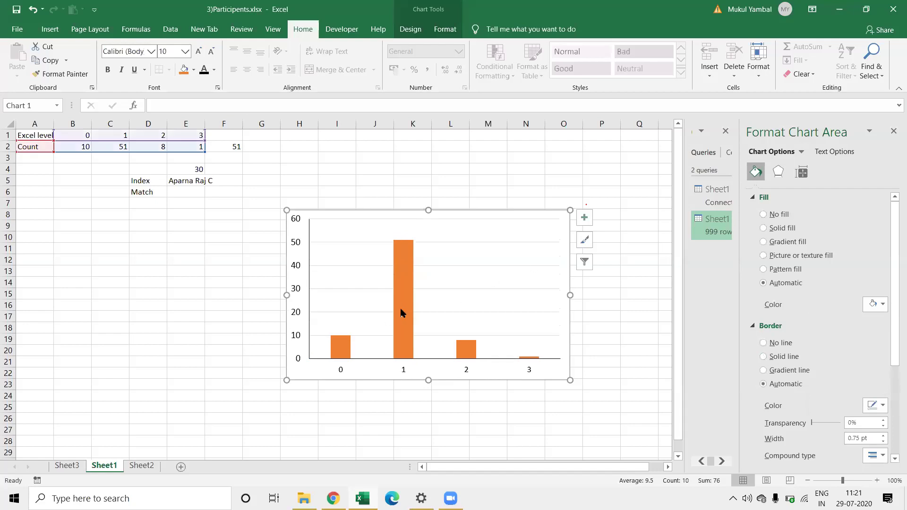
Step: Fill all the chart's bars with blue
click(401, 312)
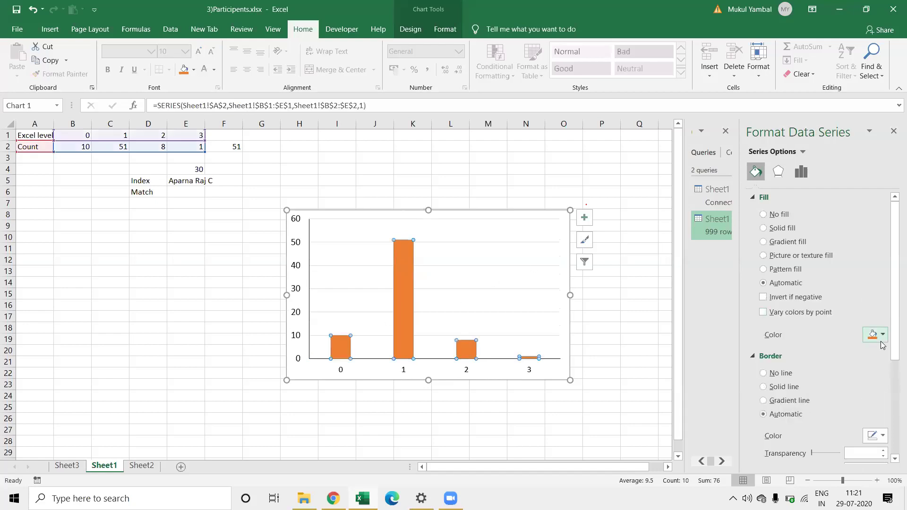
click(873, 334)
click(852, 361)
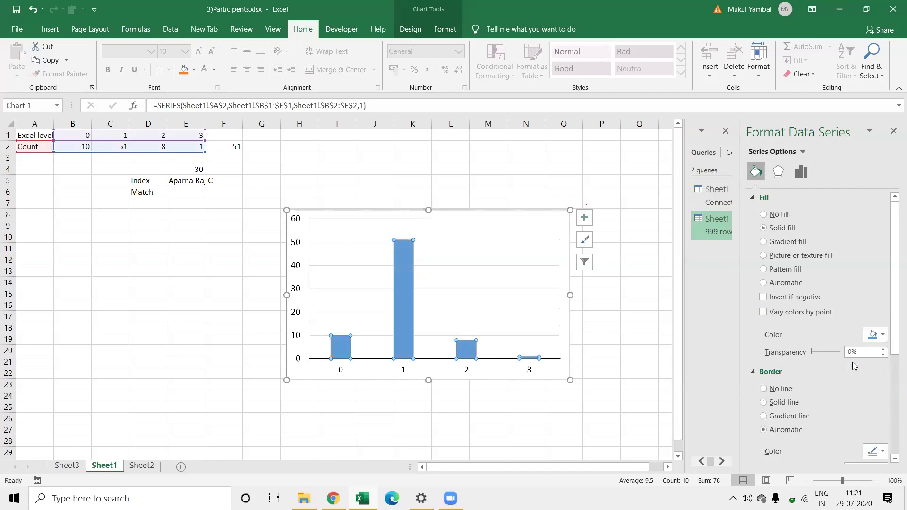
click(175, 239)
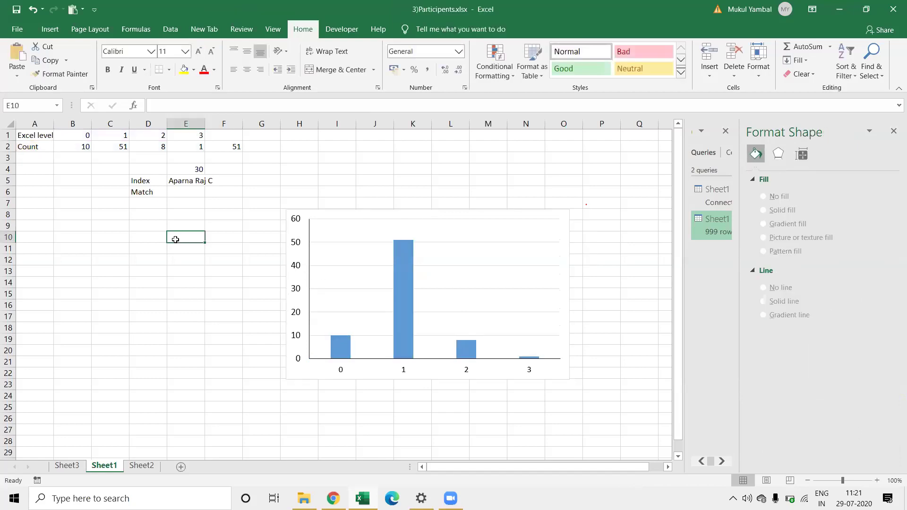
Step: Enter 15, 4, 44 and 65 into cells B3:E3
click(60, 156)
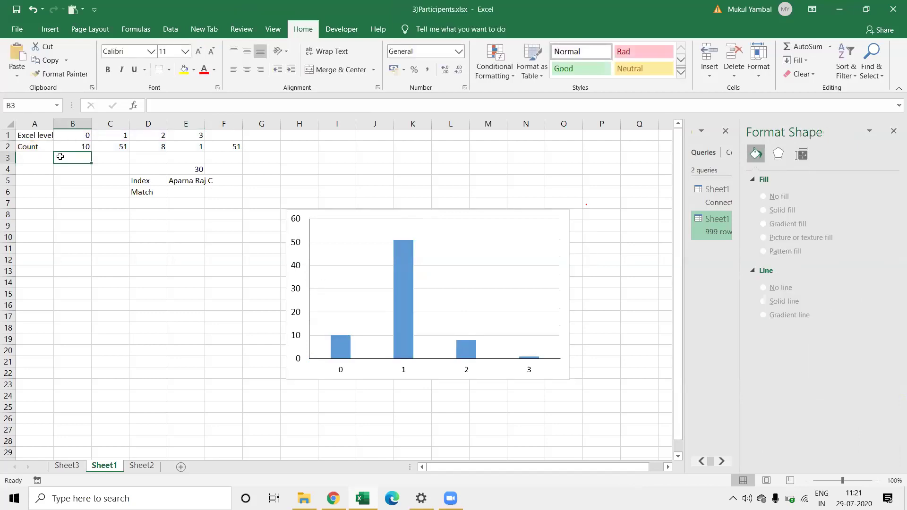
text(=)
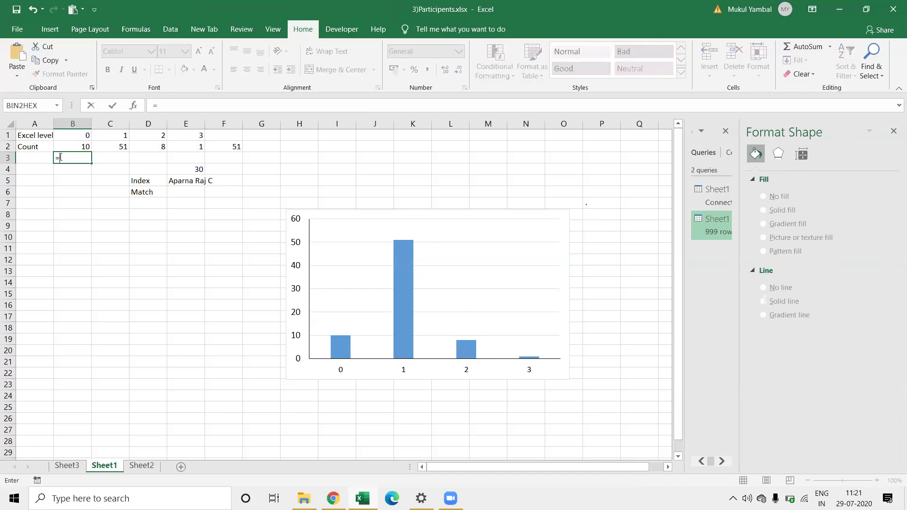
key(BackSpace)
text(10)
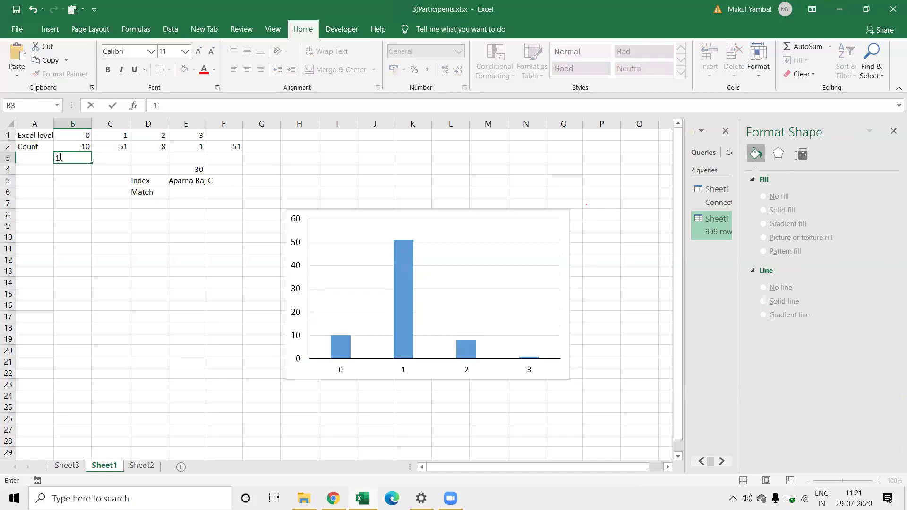
key(Tab)
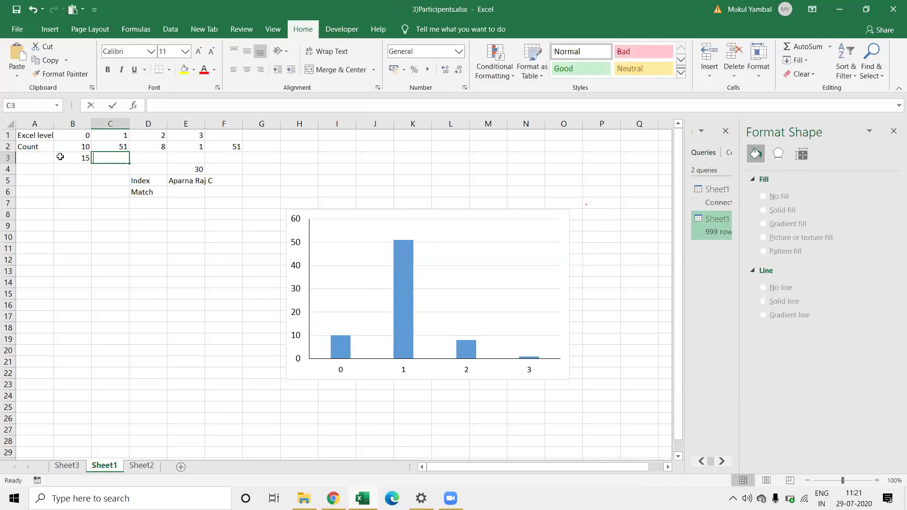
text(4)
key(Tab)
text(44)
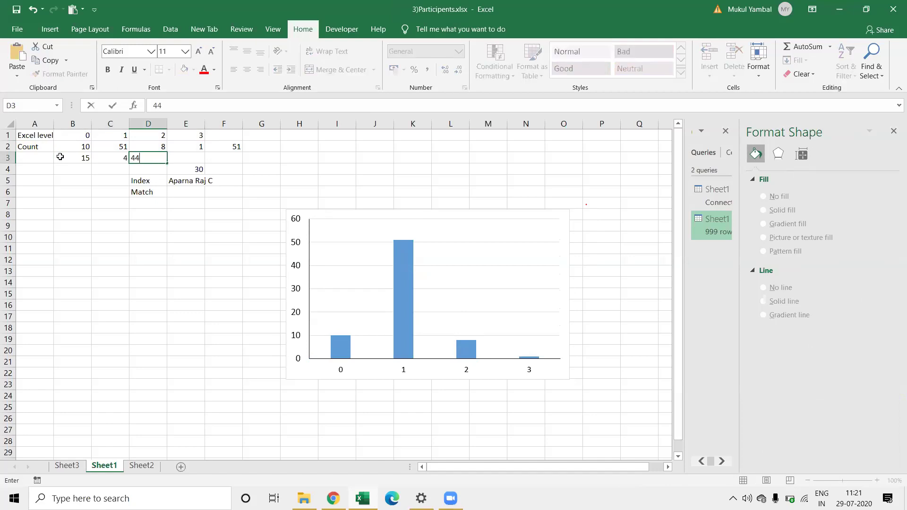
key(Tab)
text(4)
key(Return)
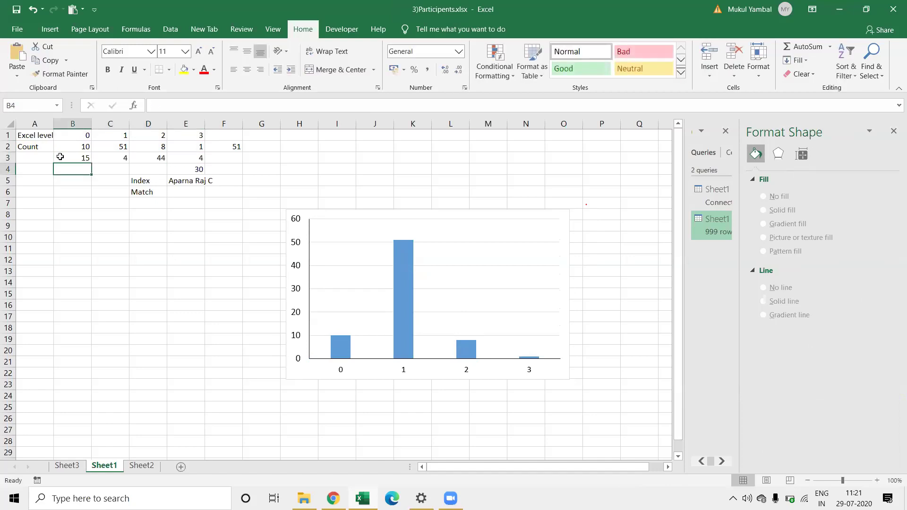
key(Up)
key(Right)
key(Right)
key(Right)
text(65)
key(Return)
Step: Label row 2 'Session1' and row 3 'Session2' in column A
click(58, 158)
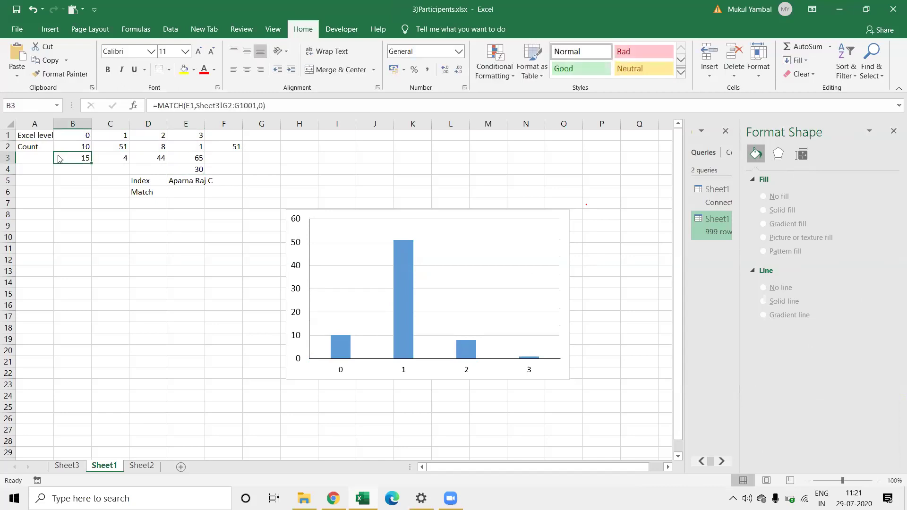
right_click(58, 157)
click(27, 157)
click(39, 148)
click(40, 156)
text(Count)
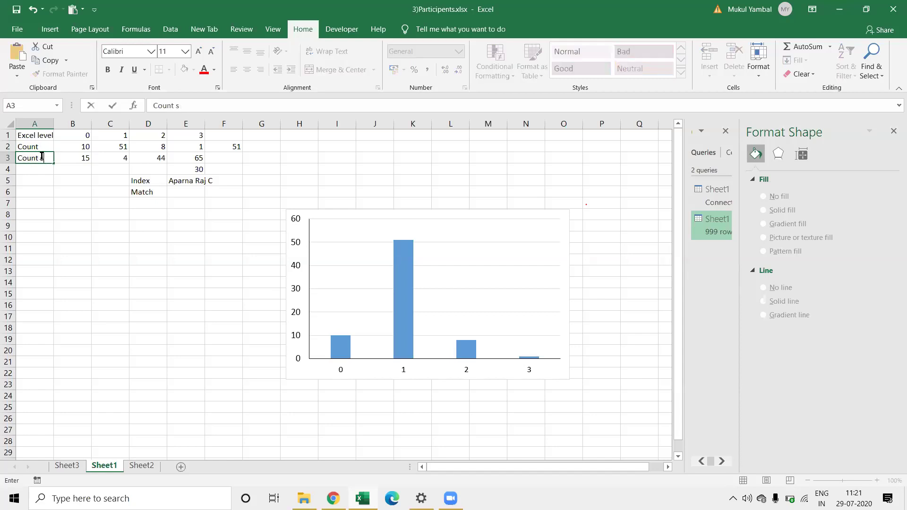
key(Escape)
key(Up)
text(Session1)
key(Return)
key(ctrl+d)
key(BackSpace)
text(2)
key(Return)
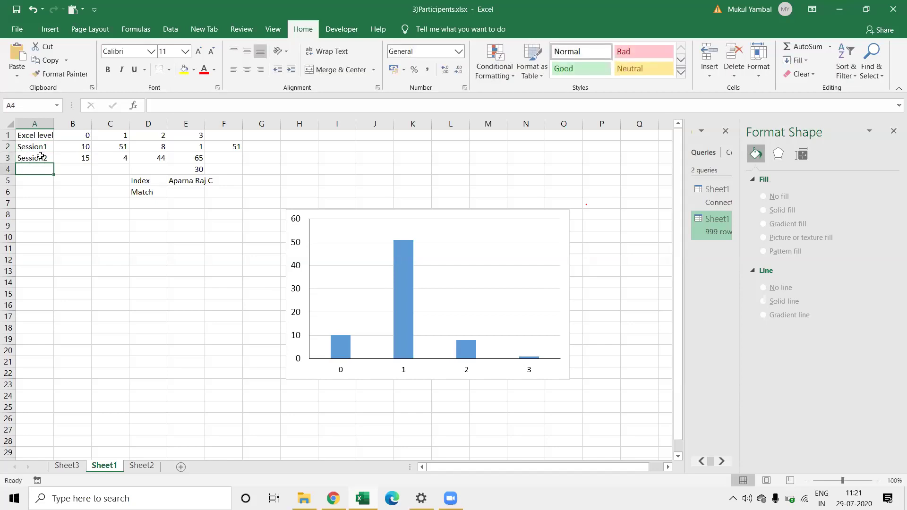
Step: Move back to the top of the table, ending on cell B1
key(Up)
key(ctrl+Right)
key(ctrl+Right)
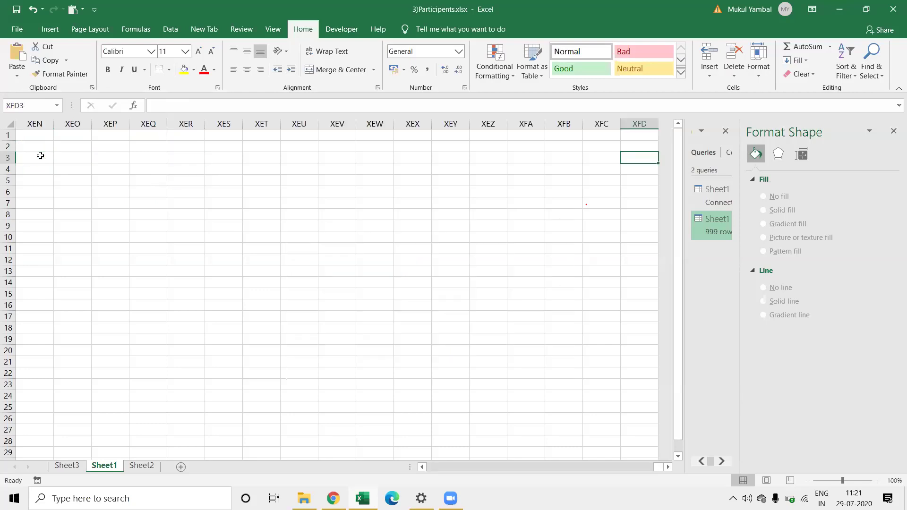
key(ctrl+Left)
key(ctrl+Up)
key(ctrl+Left)
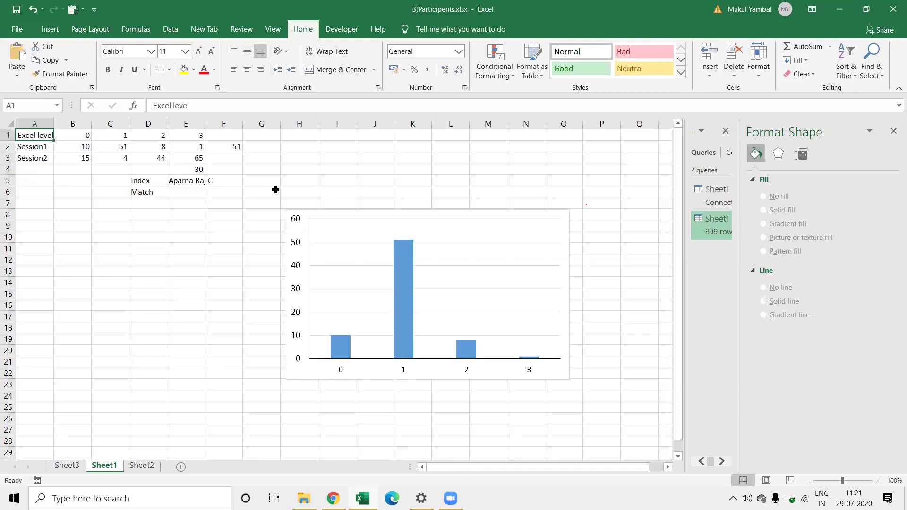
key(shift+Down)
key(shift+Down)
key(shift+Right)
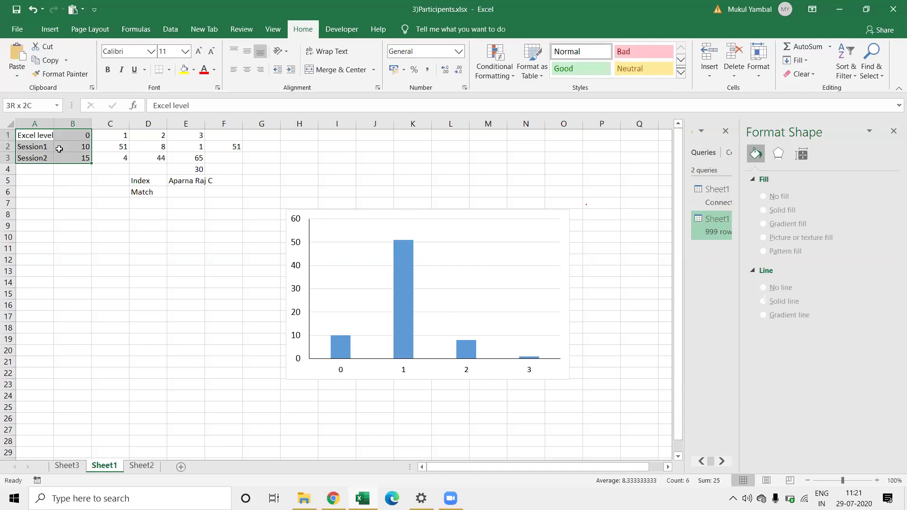
key(shift+Right)
key(Right)
Step: Chart rows A1:E1 and A3:E3 as a clustered column chart placed left below the table
drag(41, 137, 200, 135)
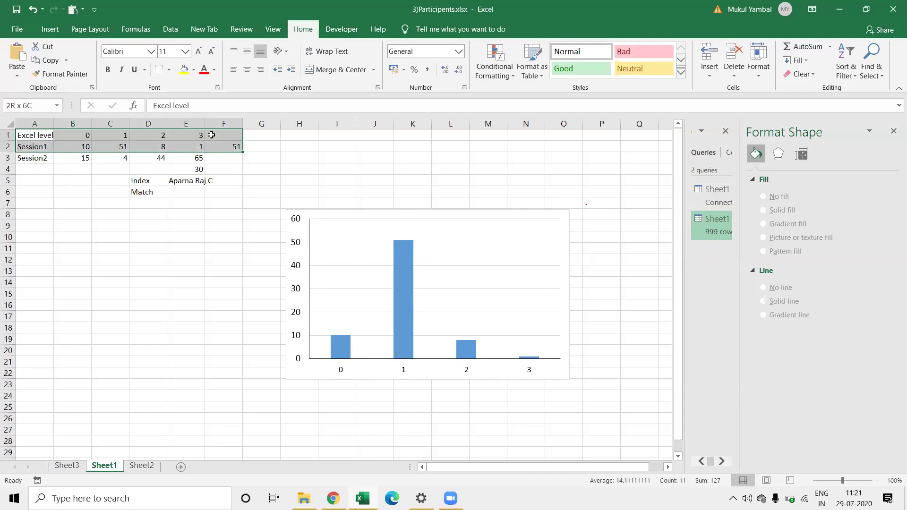
drag(44, 157, 193, 159)
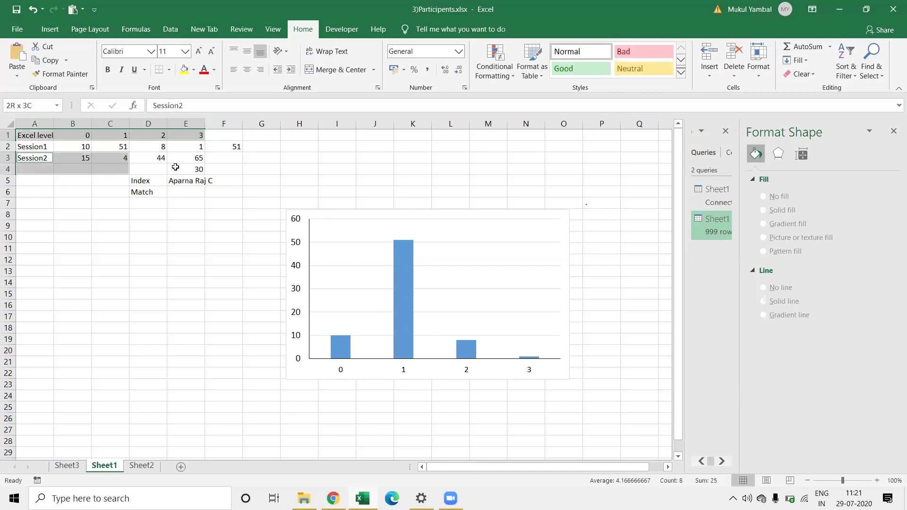
click(169, 31)
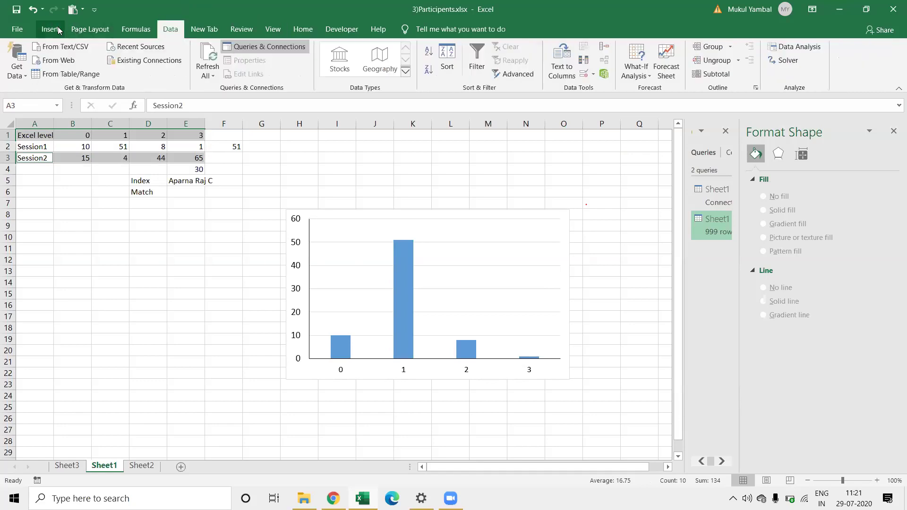
click(49, 29)
click(418, 46)
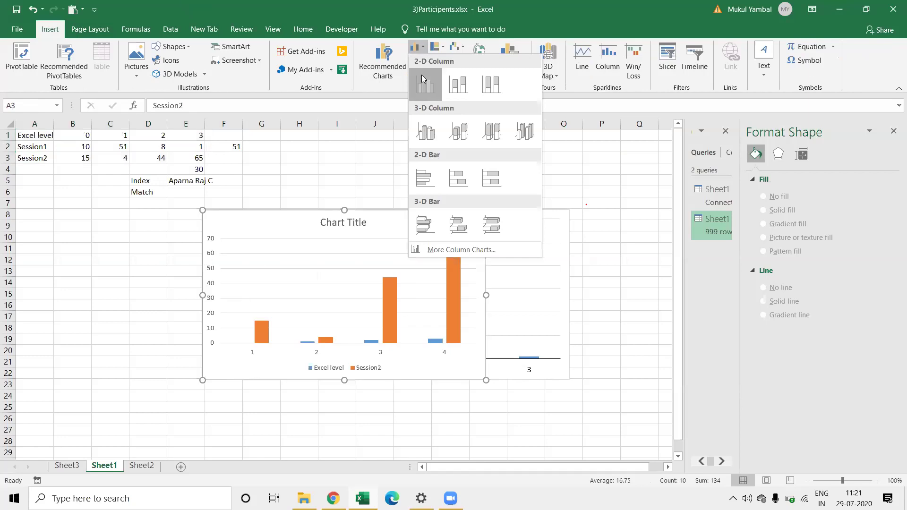
click(421, 75)
drag(394, 212, 136, 218)
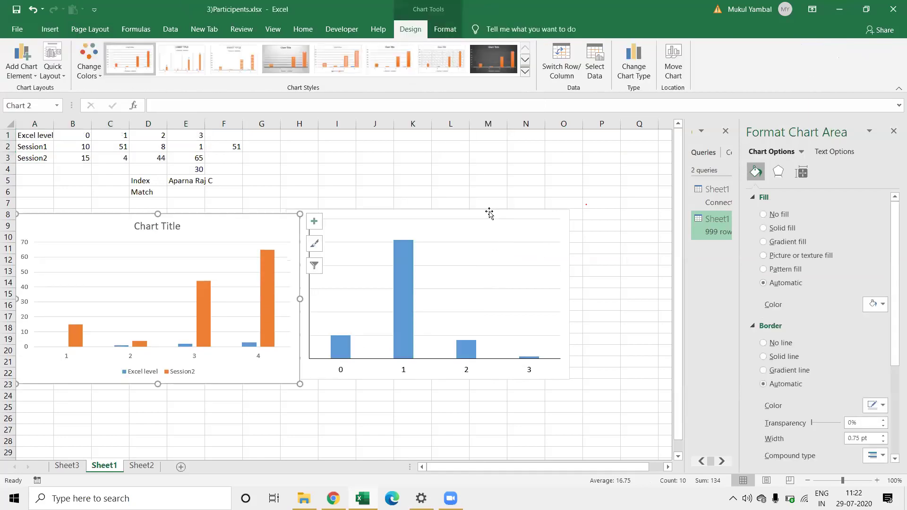
Step: Try pasting formatting-only onto the new chart, then undo it
right_click(262, 217)
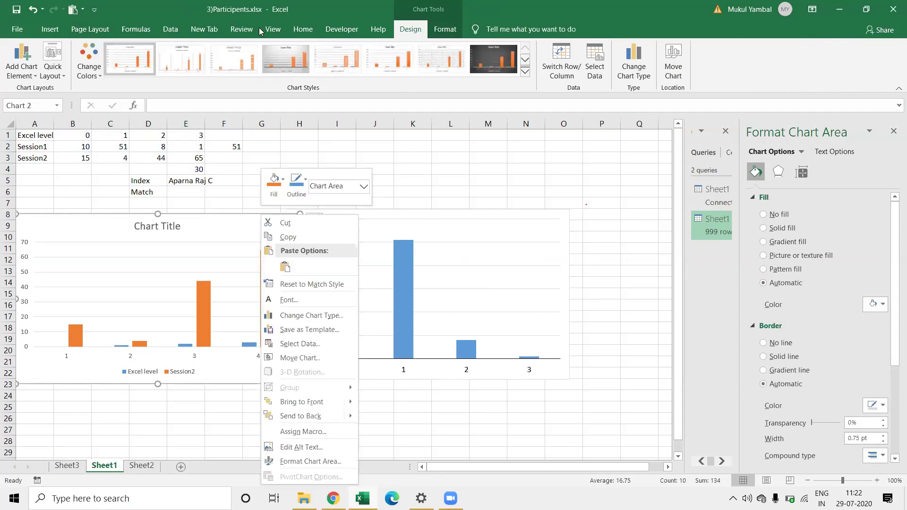
click(302, 30)
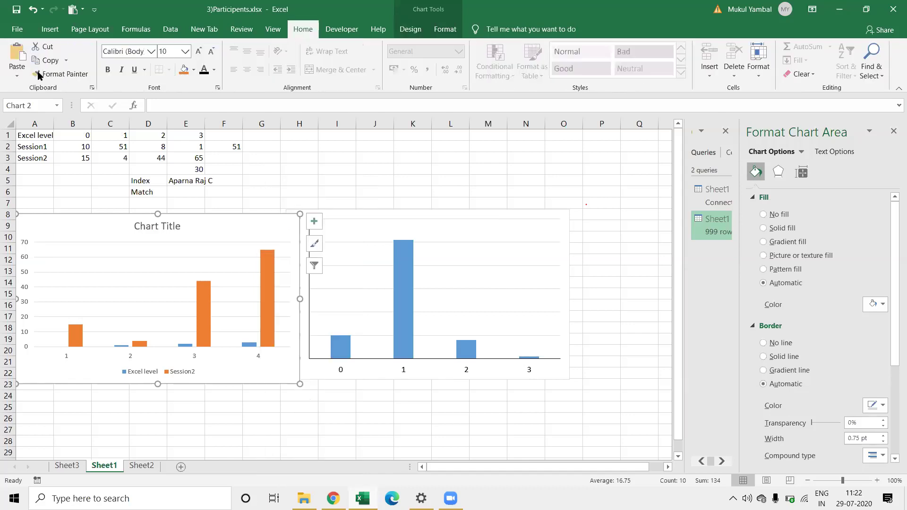
click(17, 76)
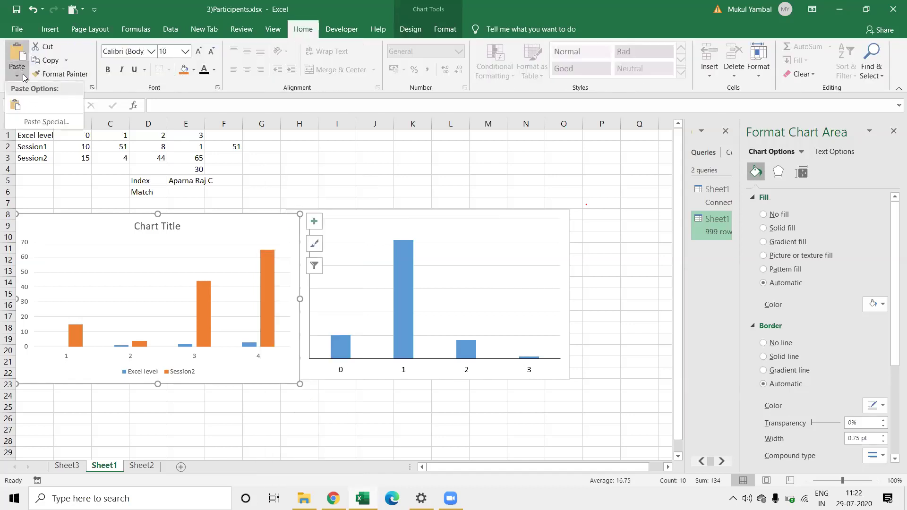
click(28, 122)
click(341, 251)
click(332, 283)
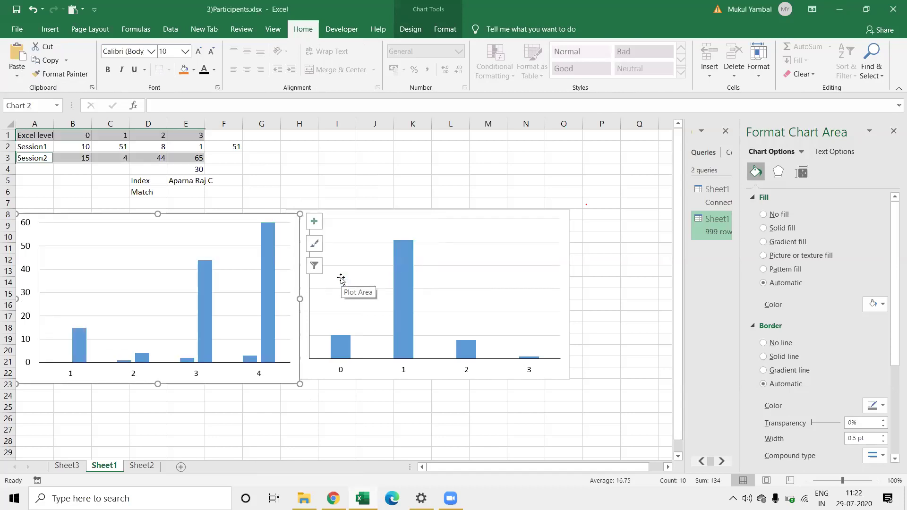
key(ctrl+z)
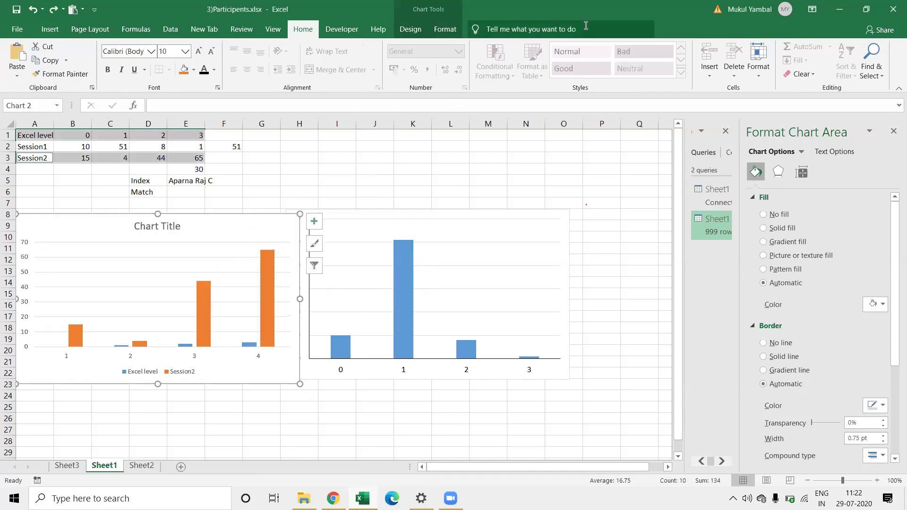
Step: Remove the Excel level series and set the axis labels to B1:E1
click(409, 30)
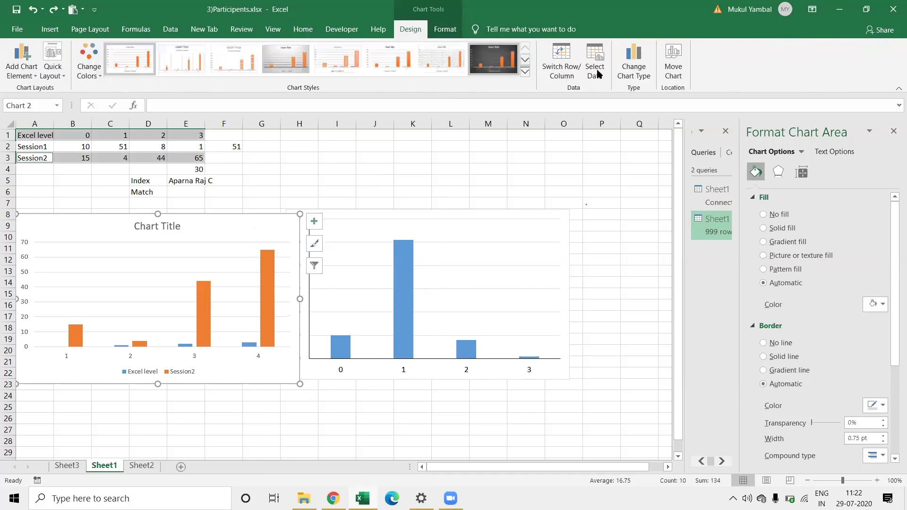
click(630, 77)
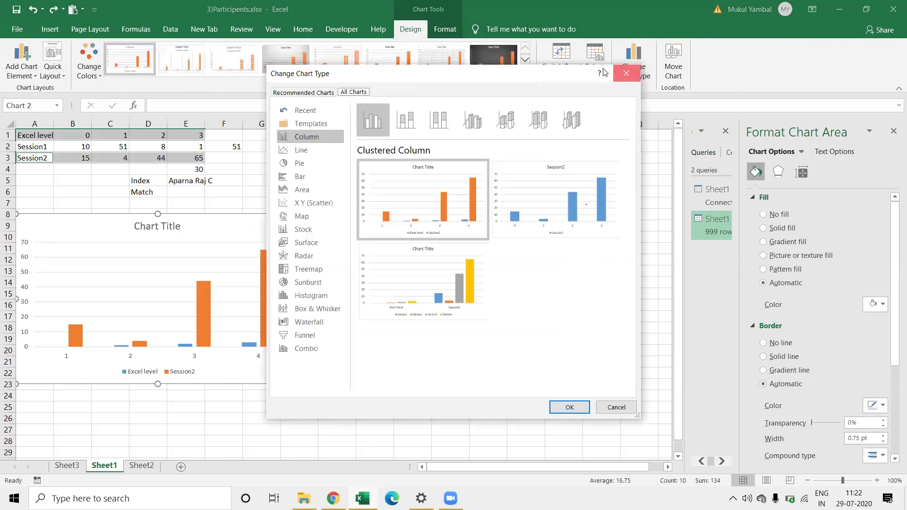
key(Escape)
click(595, 68)
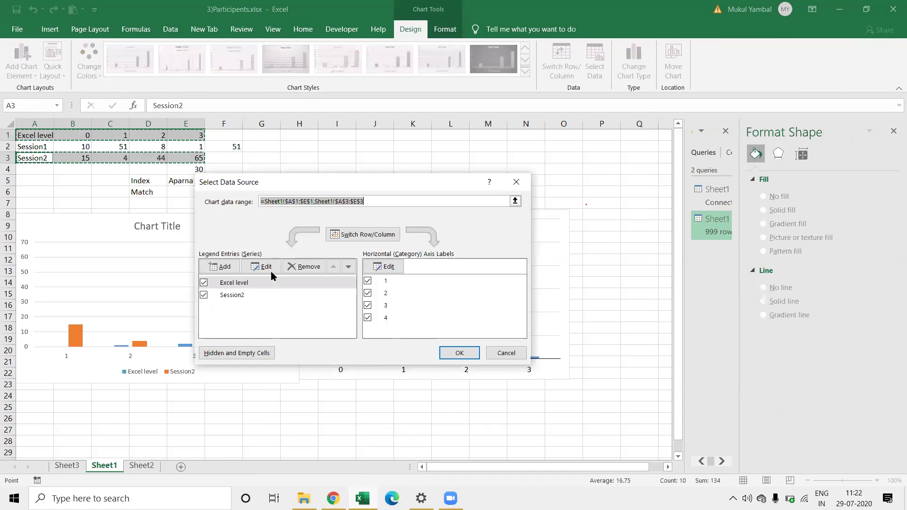
click(289, 267)
click(384, 266)
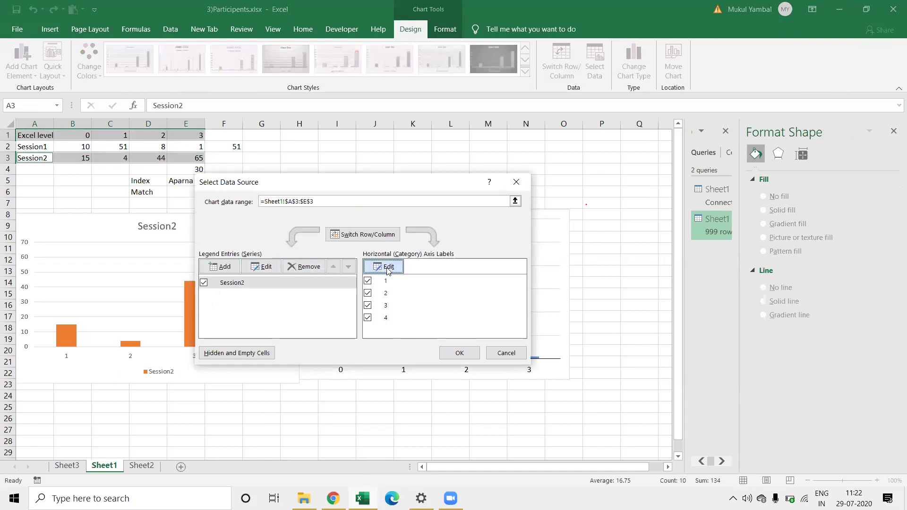
drag(80, 135, 198, 135)
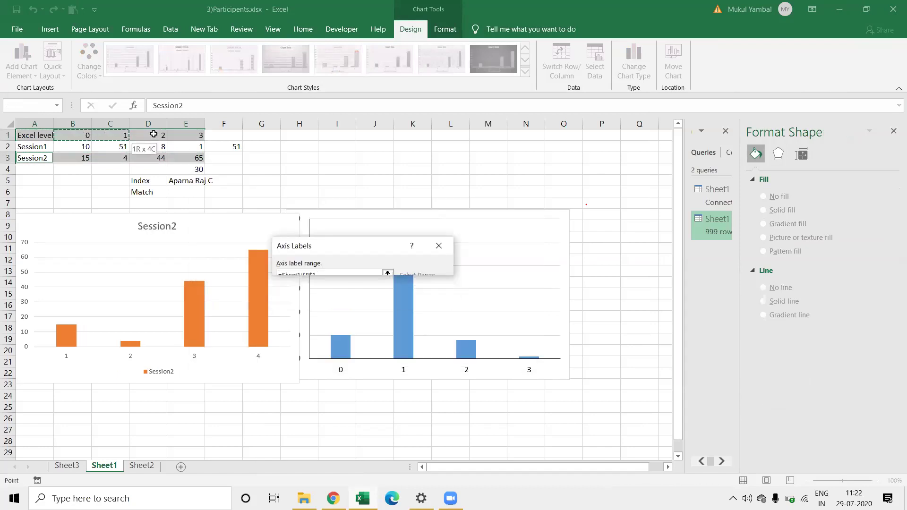
click(399, 290)
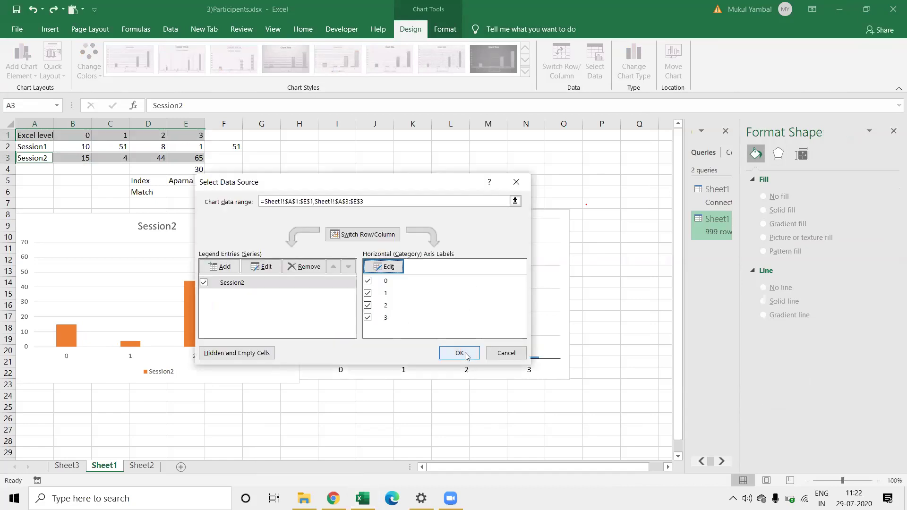
click(461, 353)
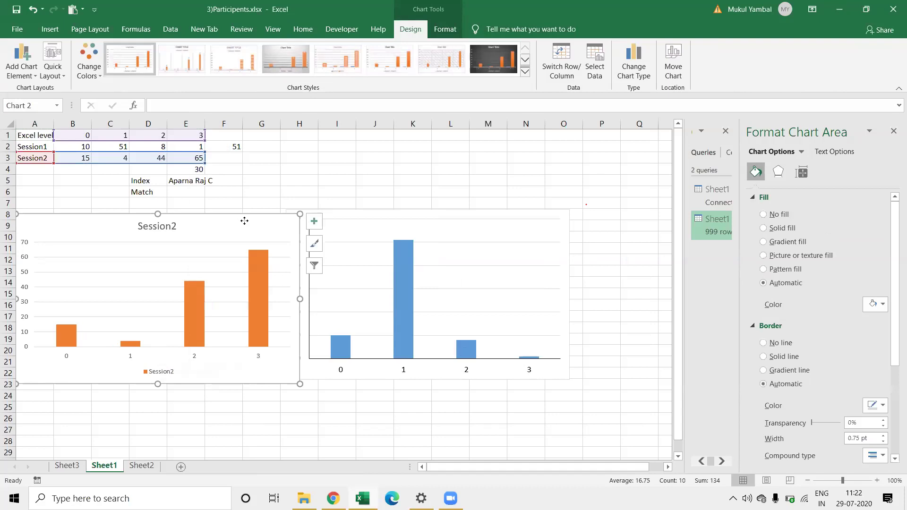
Step: Move the Session2 chart down to rows 11–26 and shift the blue Session1 chart right
drag(243, 222, 314, 200)
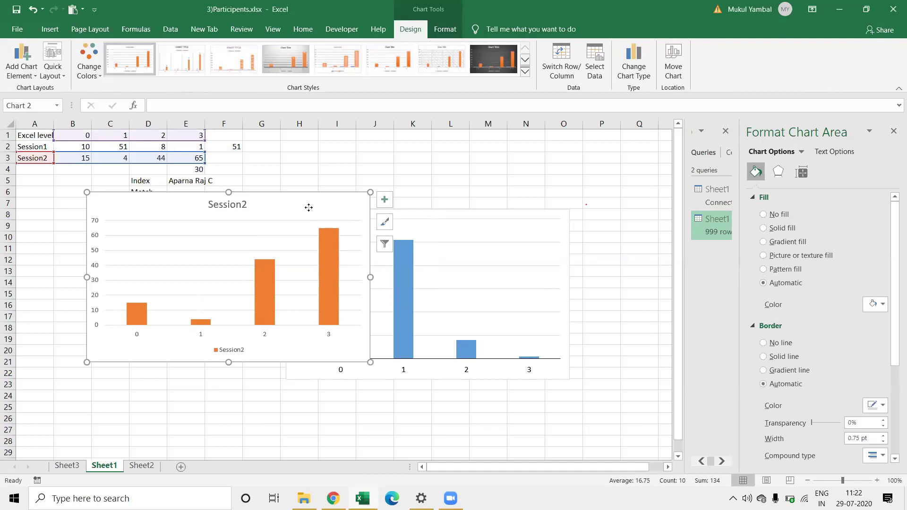
drag(305, 204, 234, 261)
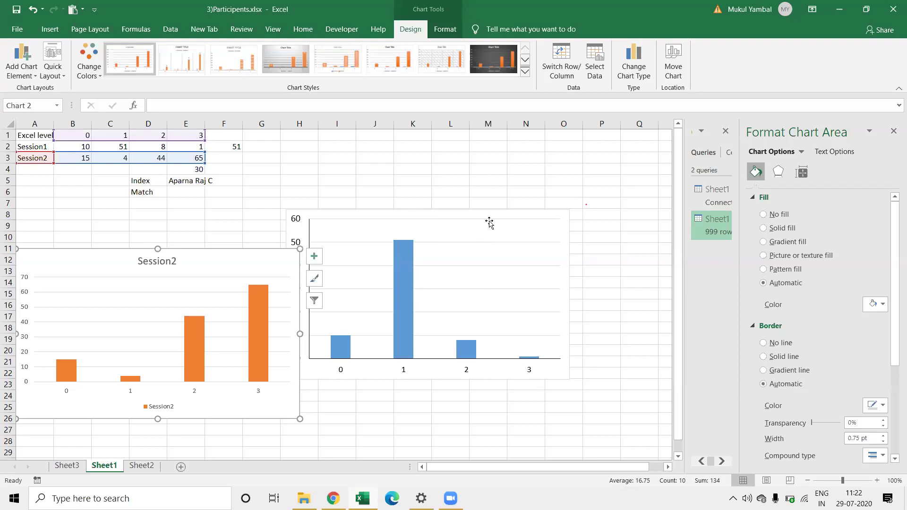
mouse_move(491, 212)
mouse_down()
mouse_move(607, 220)
mouse_move(497, 219)
mouse_up()
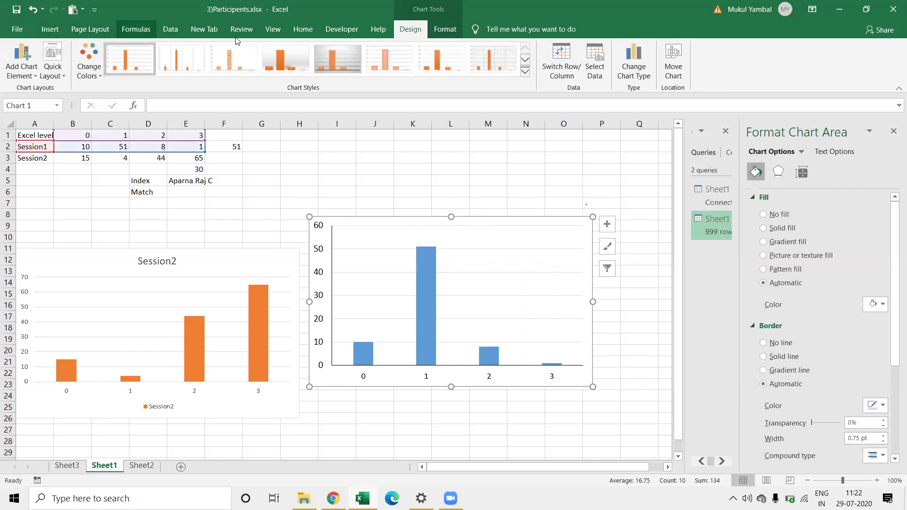
Step: Paste the Session1 chart's formats onto the Session2 chart and line it up beside it
click(298, 36)
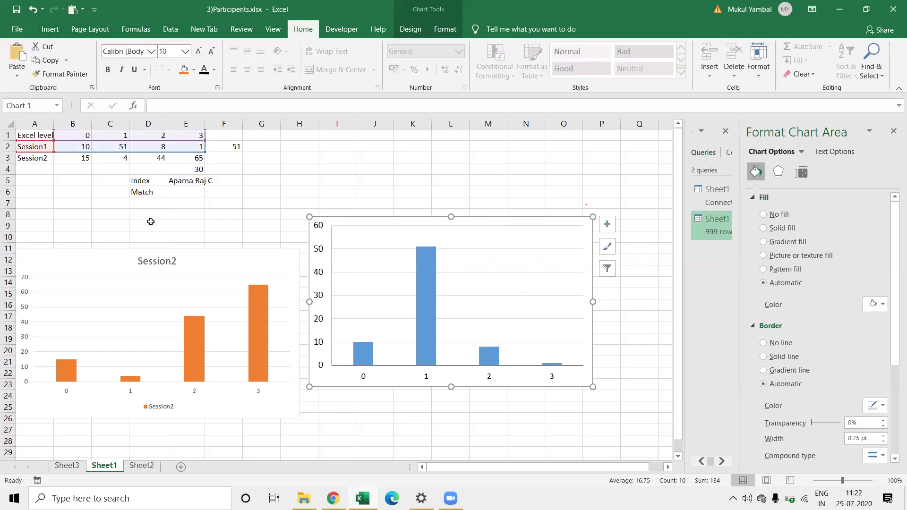
click(148, 259)
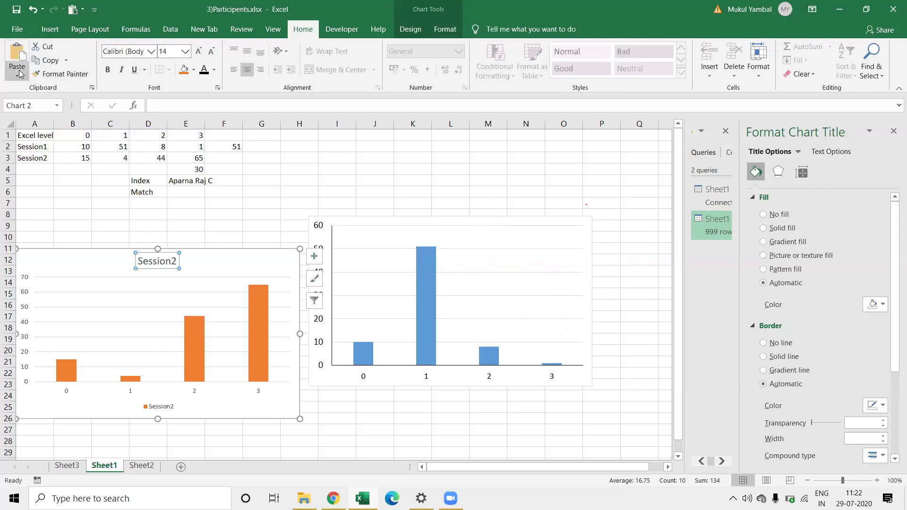
click(17, 77)
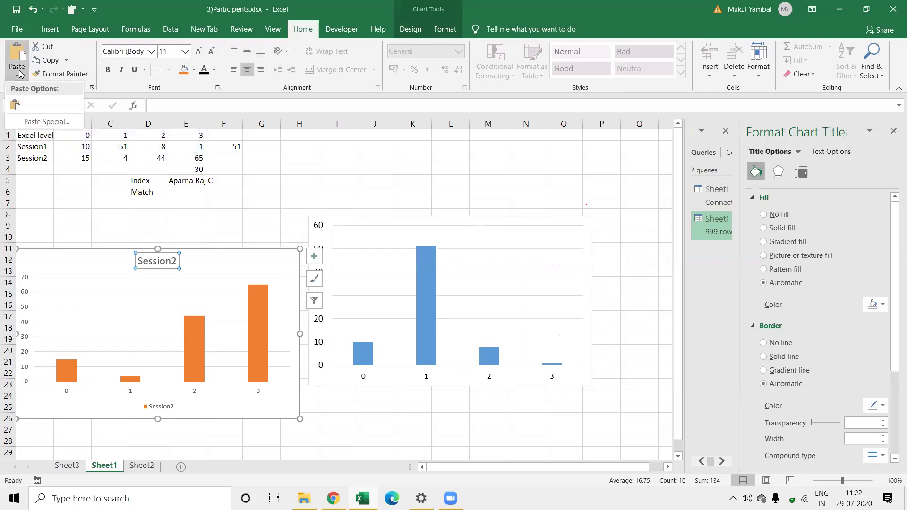
click(48, 121)
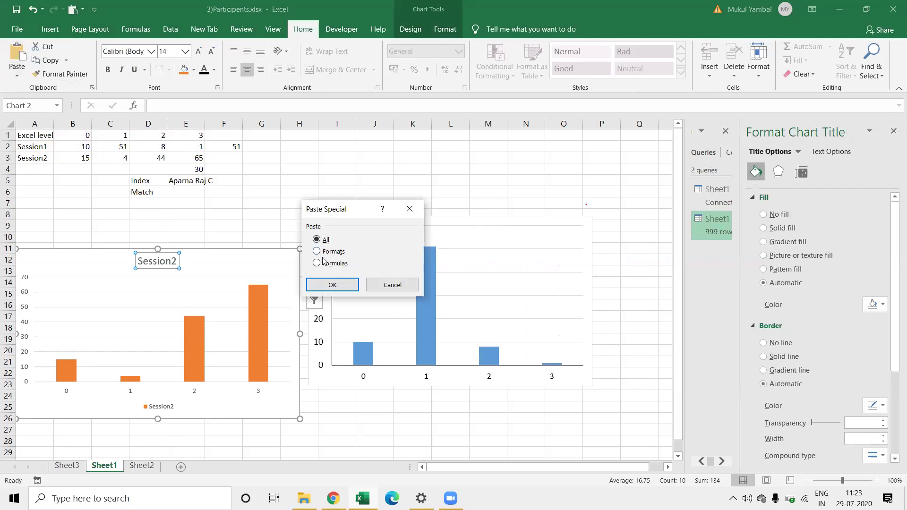
click(318, 251)
click(337, 284)
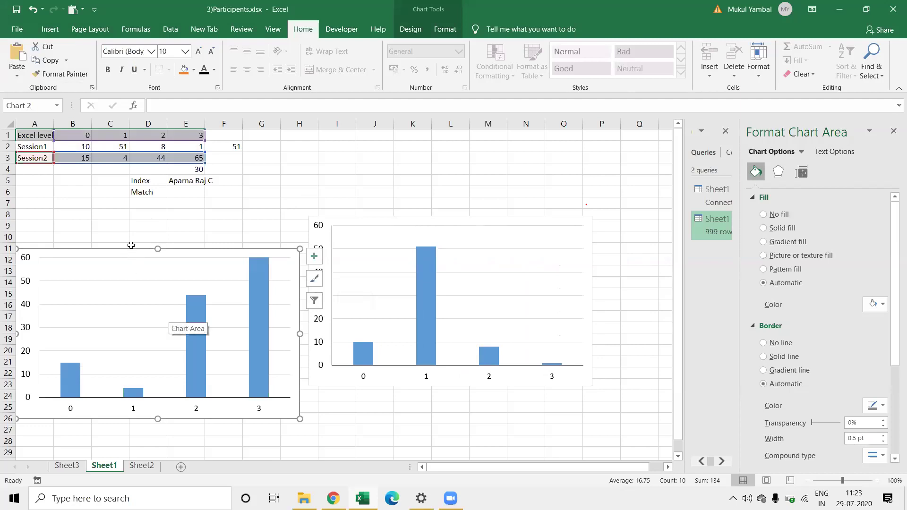
drag(129, 253, 134, 223)
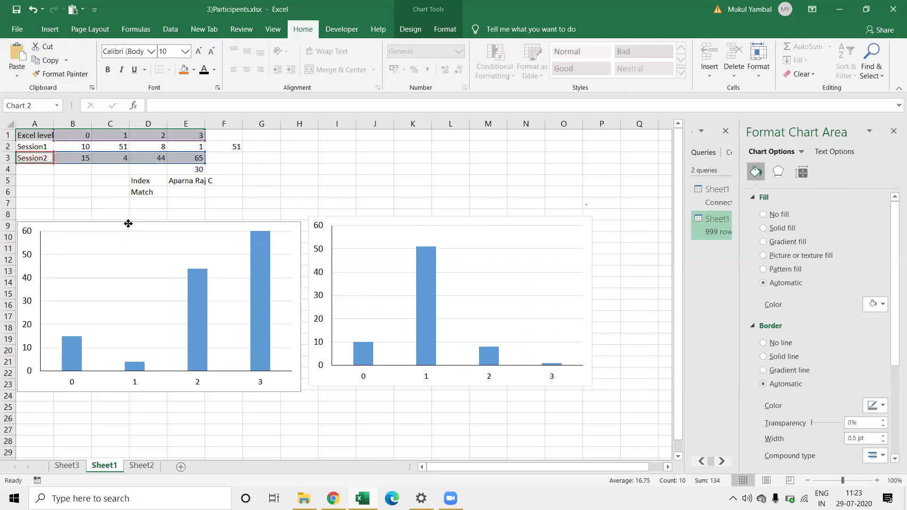
drag(135, 223, 134, 221)
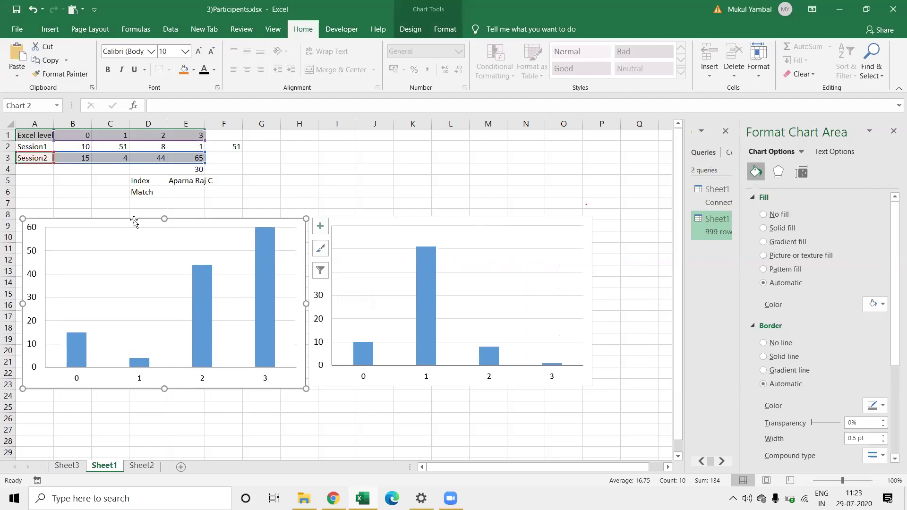
Step: Start an IF formula in cell B3
click(74, 154)
text(=)
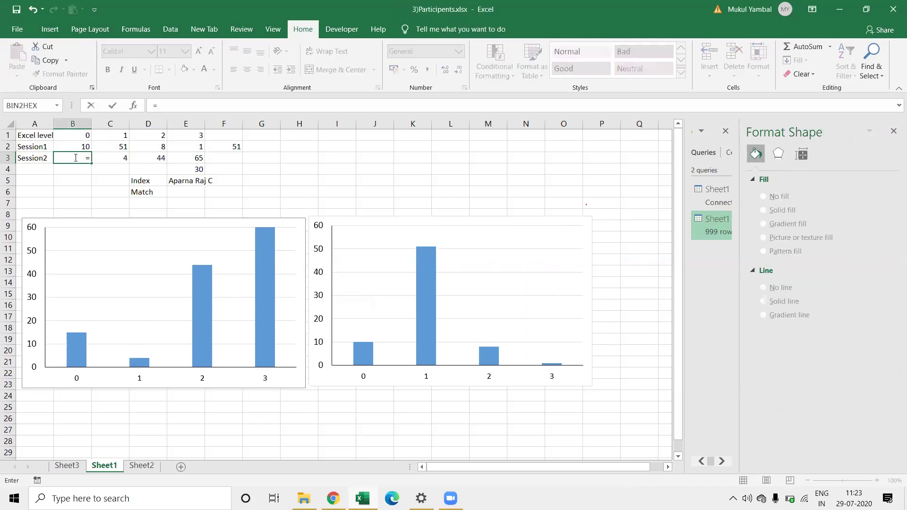
text(Max)
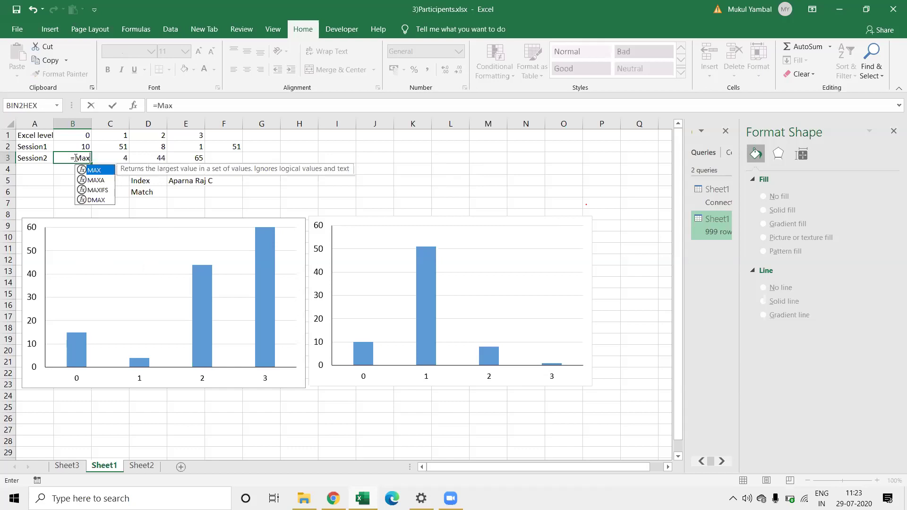
key(BackSpace)
key(BackSpace)
key(BackSpace)
text(Id)
key(BackSpace)
text(f)
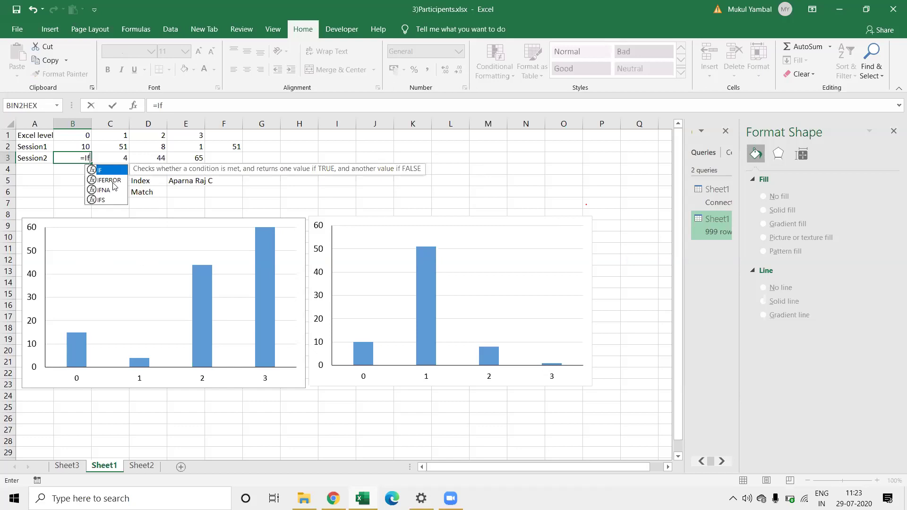
double_click(118, 171)
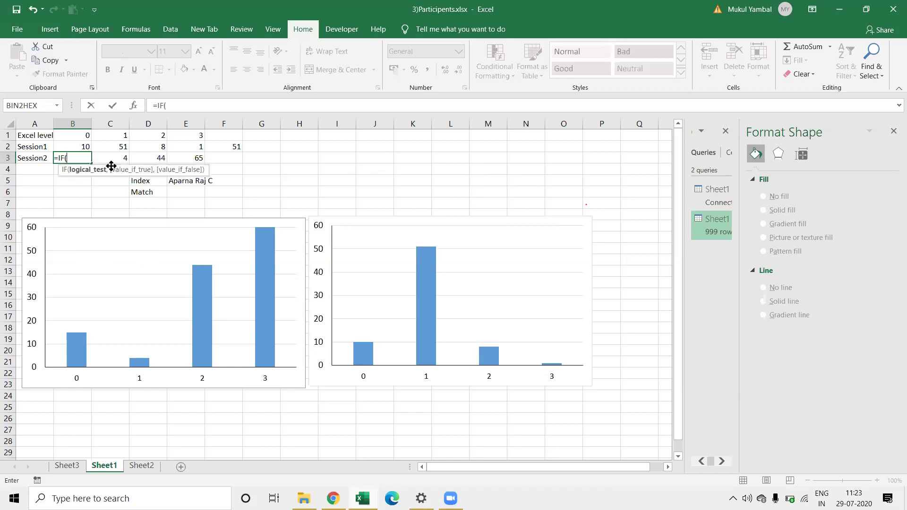
Step: Test B2 against MAX(B2:E2), return B2:E2 when true, and begin an empty-text argument
click(80, 147)
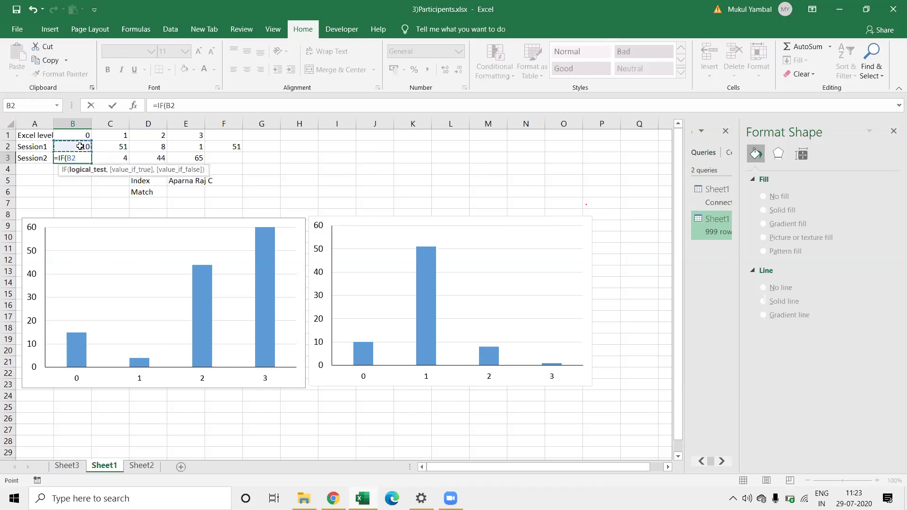
text(=)
text(Max)
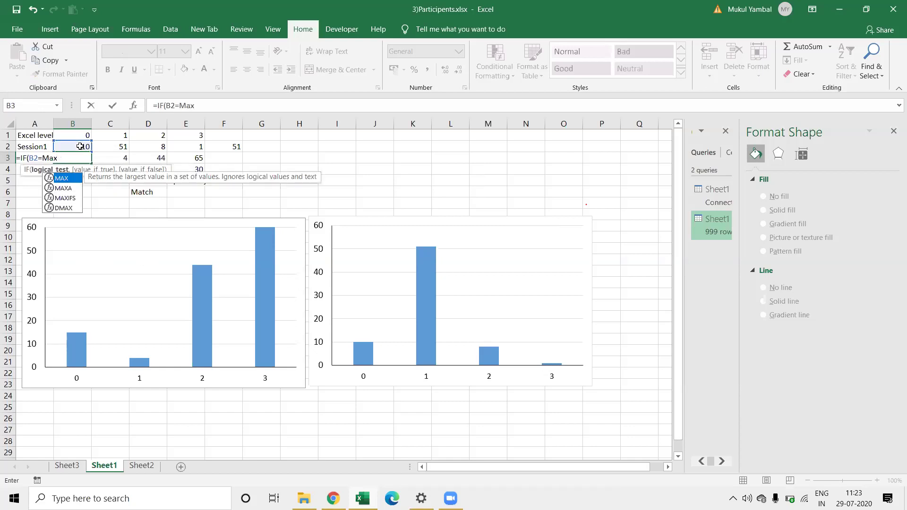
key(BackSpace)
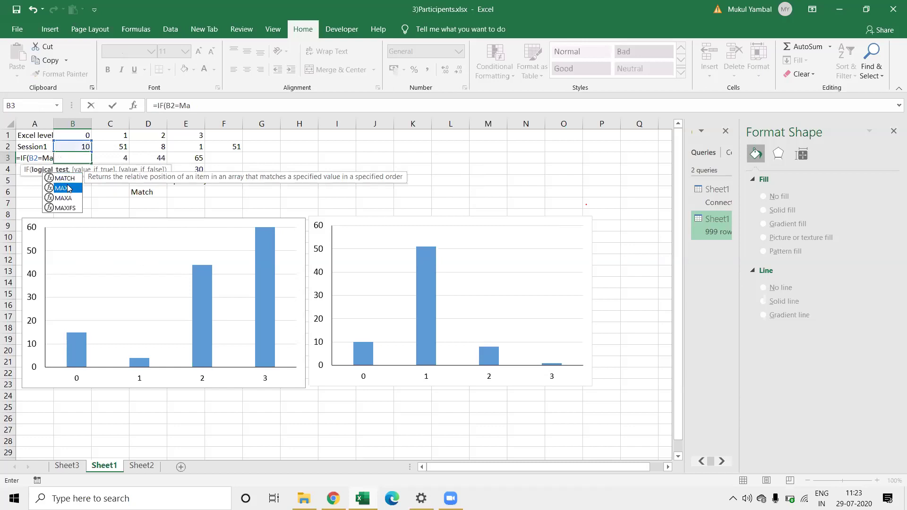
double_click(66, 188)
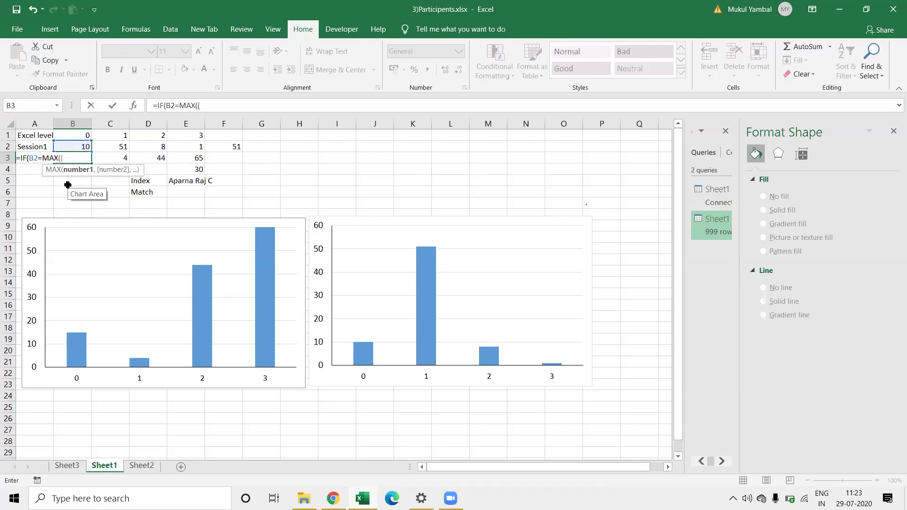
mouse_move(166, 156)
mouse_down()
mouse_move(85, 146)
mouse_move(214, 146)
mouse_move(194, 146)
mouse_up()
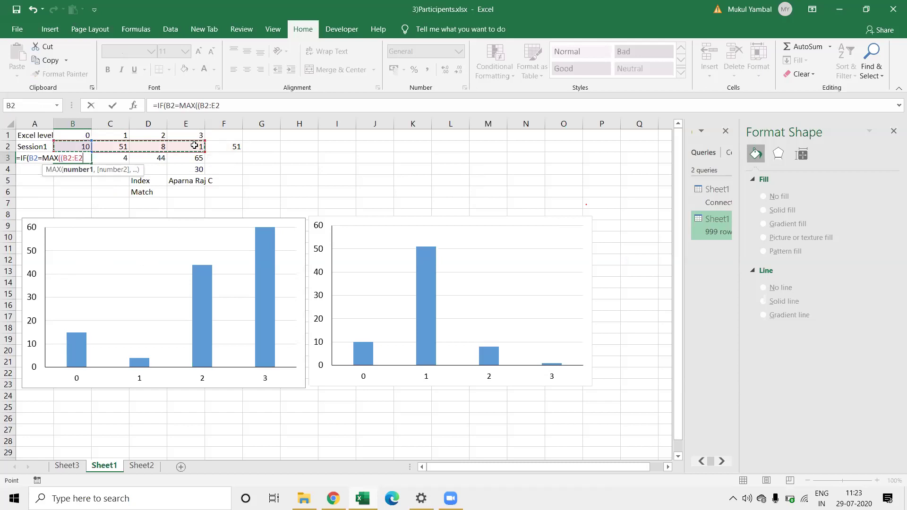
text(,)
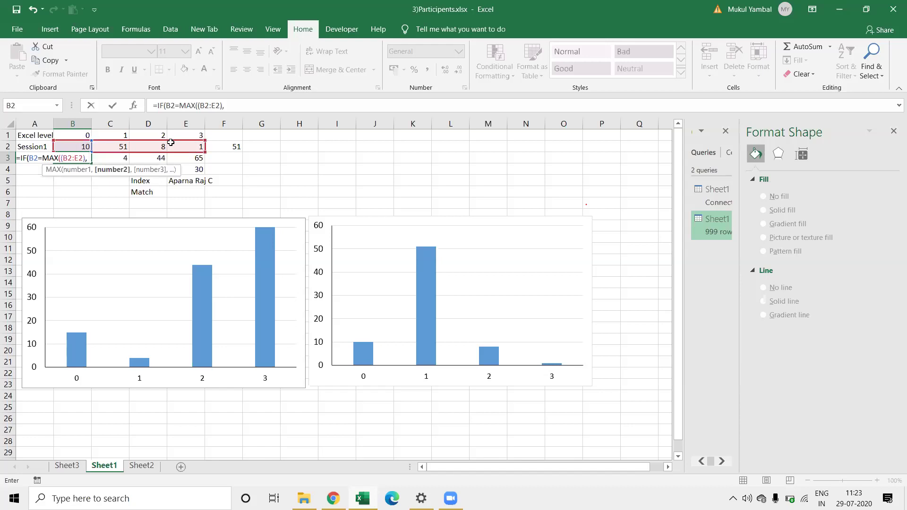
mouse_move(75, 147)
mouse_down()
mouse_move(207, 143)
mouse_move(195, 145)
mouse_up()
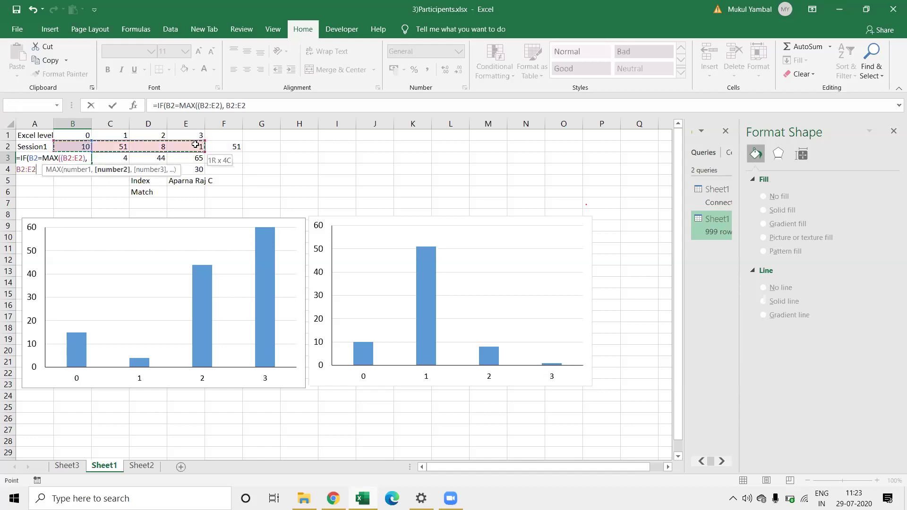
text(, ")
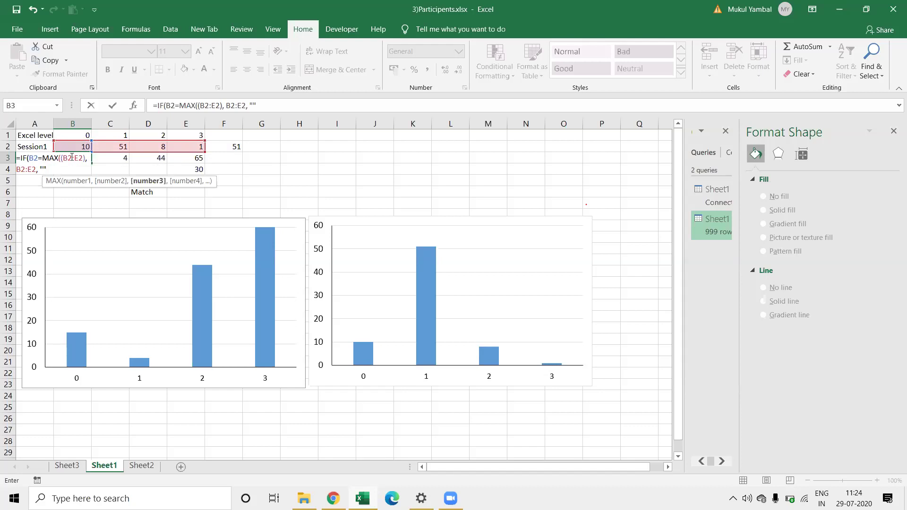
Step: Make the comparison MAX range in B3's IF formula absolute, from $B$2 to $E$2
click(33, 158)
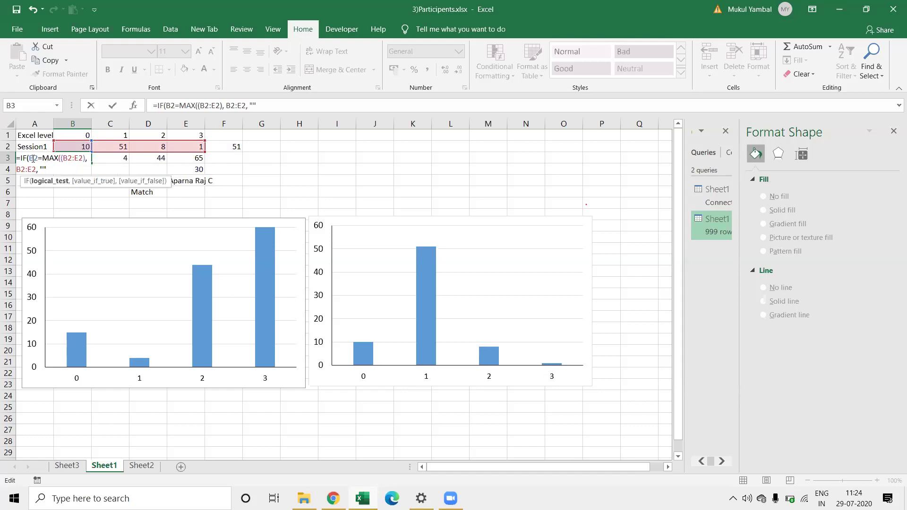
click(68, 160)
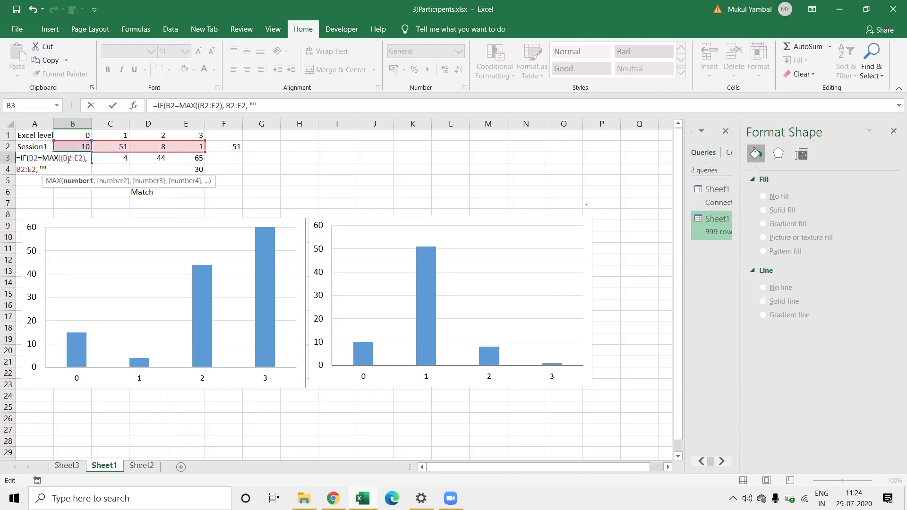
text($B)
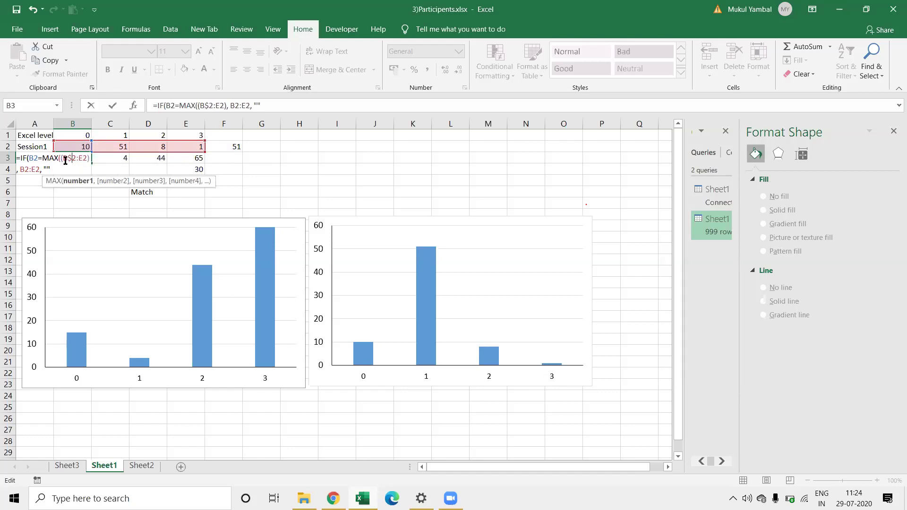
text($)
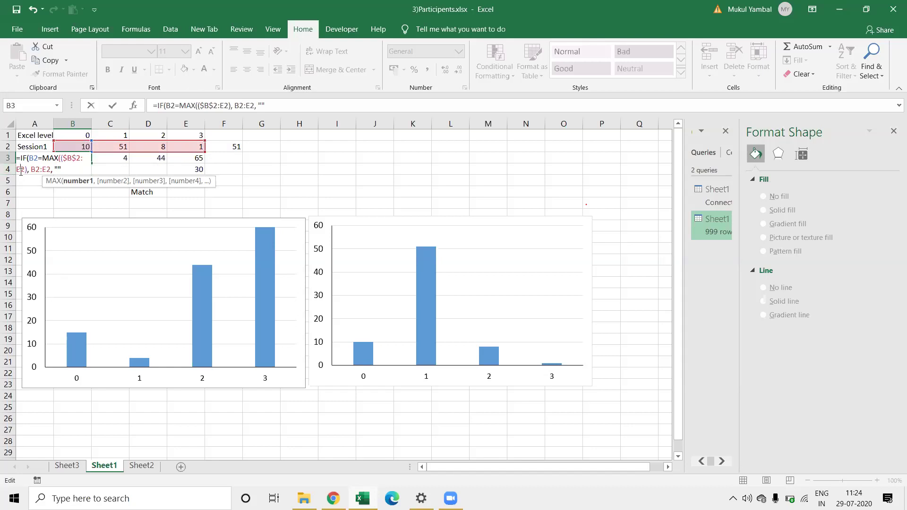
key(F4)
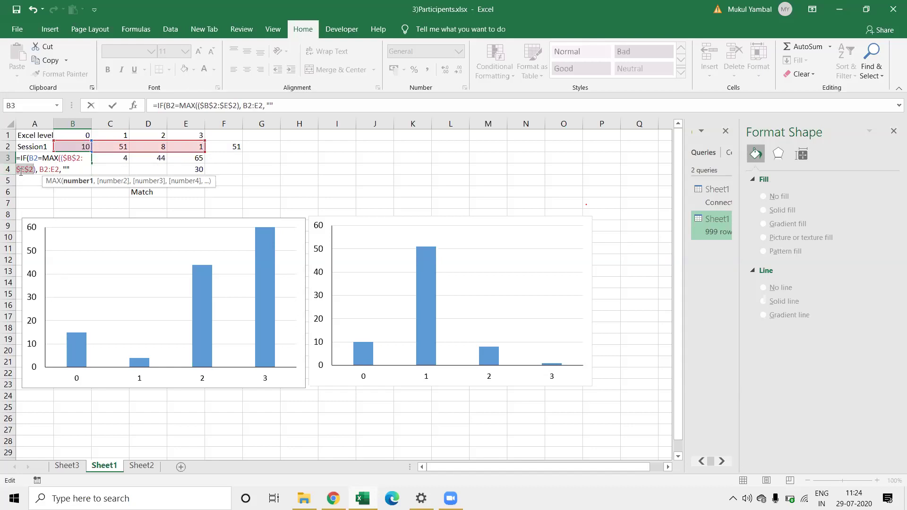
Step: Replace the IF formula's true-result argument with MAX(B2:E2)
click(51, 169)
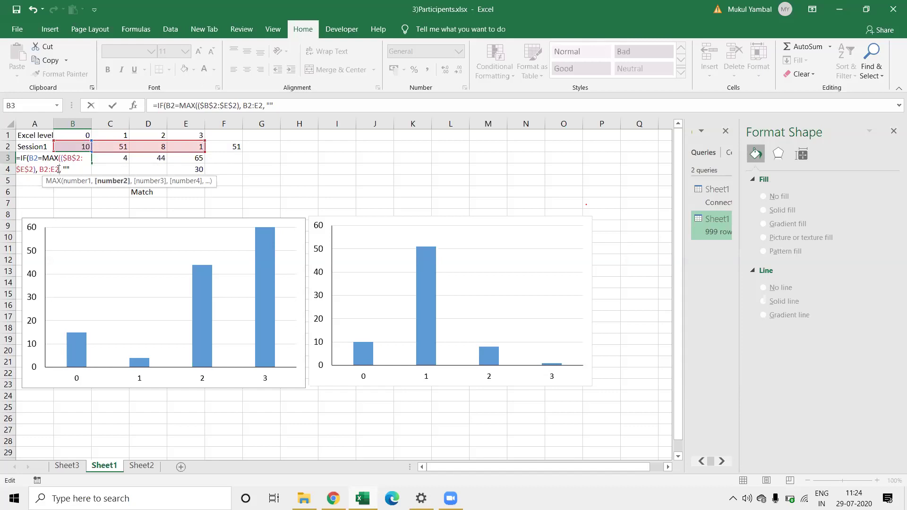
key(BackSpace)
key(BackSpace)
key(BackSpace)
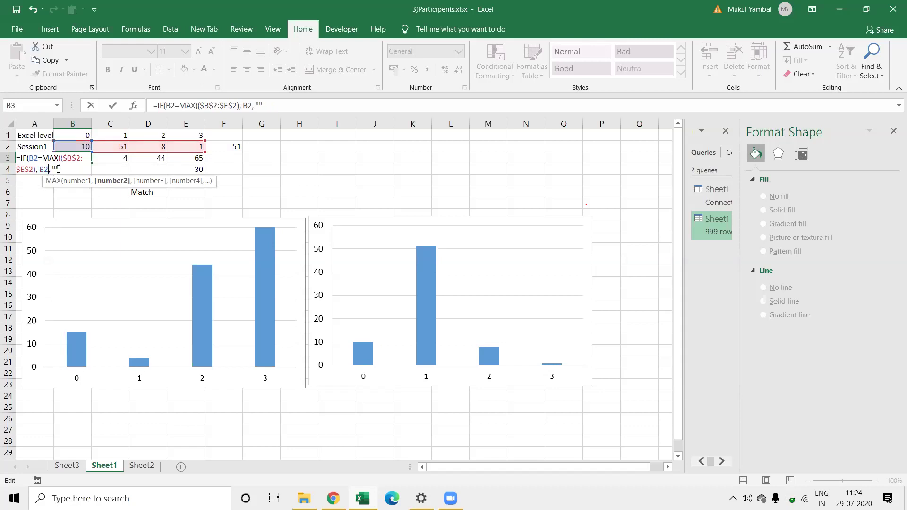
key(Left)
key(Left)
key(Left)
key(BackSpace)
key(BackSpace)
key(BackSpace)
key(BackSpace)
key(BackSpace)
key(BackSpace)
key(BackSpace)
key(BackSpace)
key(BackSpace)
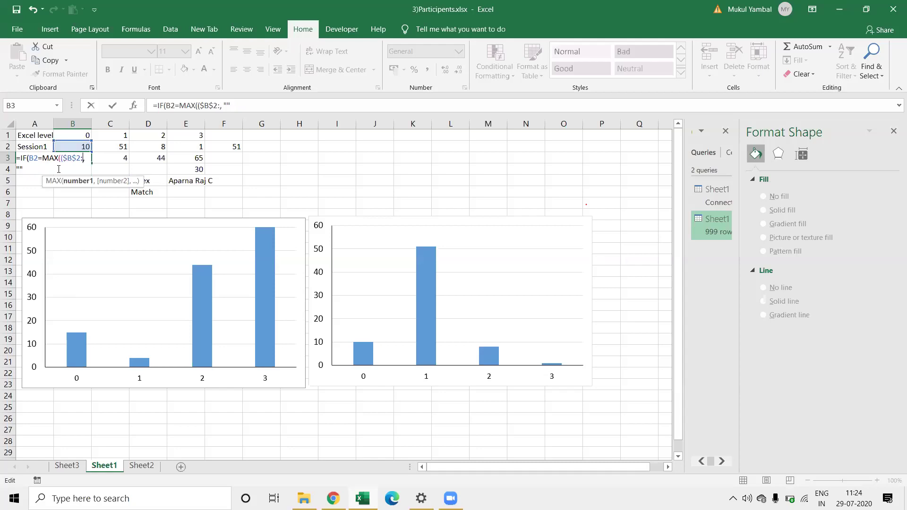
key(BackSpace)
click(222, 105)
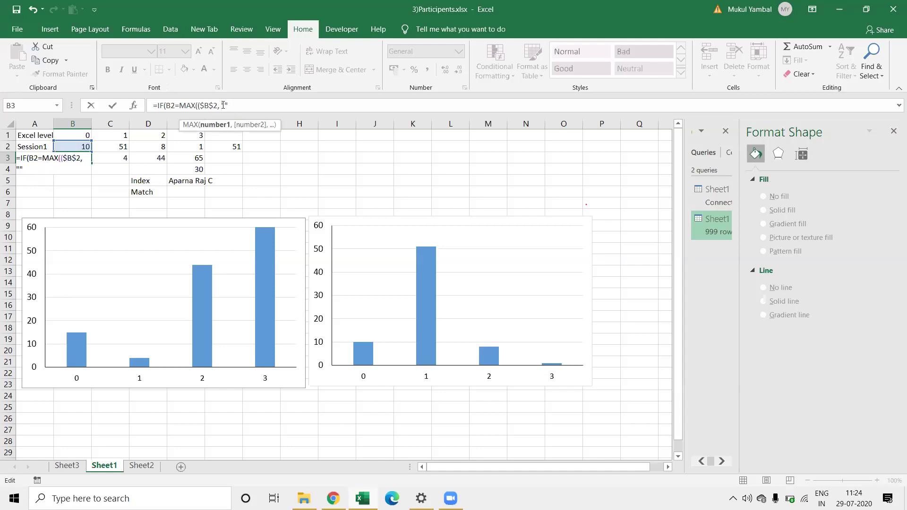
text(Max)
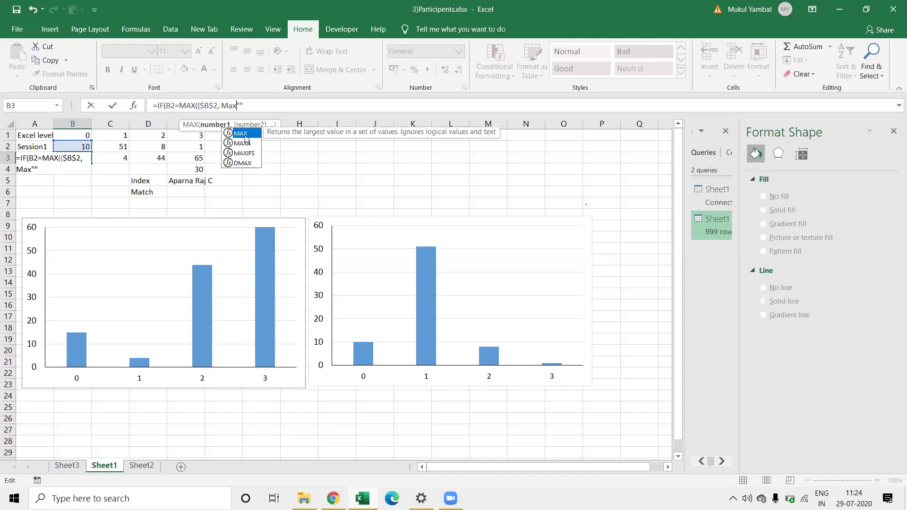
double_click(241, 143)
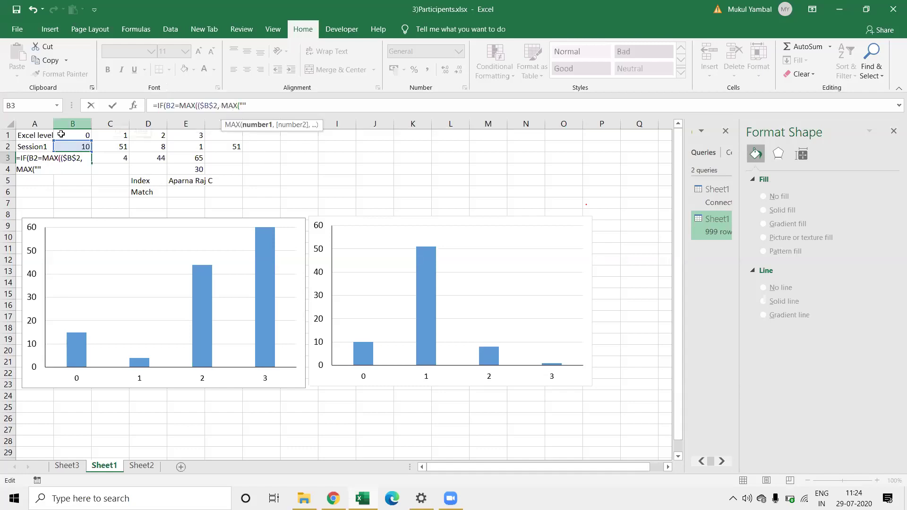
mouse_move(64, 146)
mouse_down()
mouse_move(206, 148)
mouse_move(199, 147)
mouse_up()
text(),)
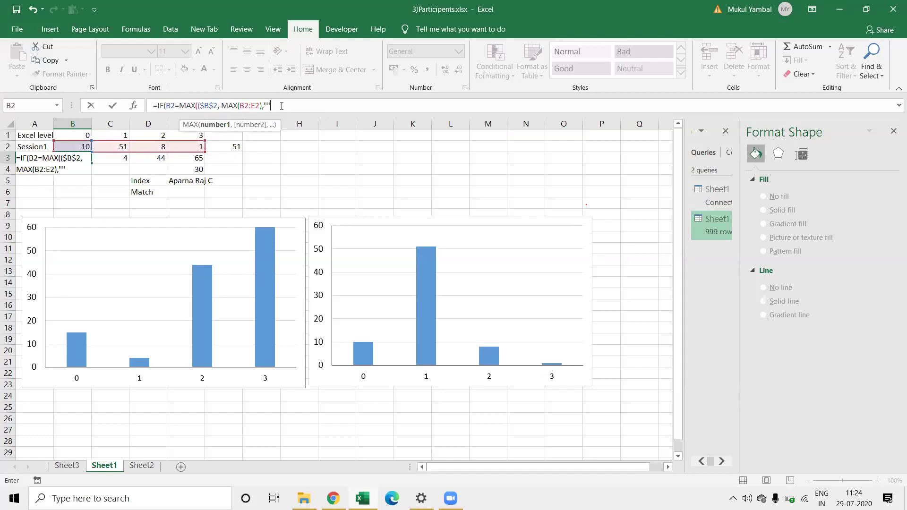
text())
Step: After the formula warning, reselect B2:E2 in the comparison MAX and make it $B$2:$E$2
key(Return)
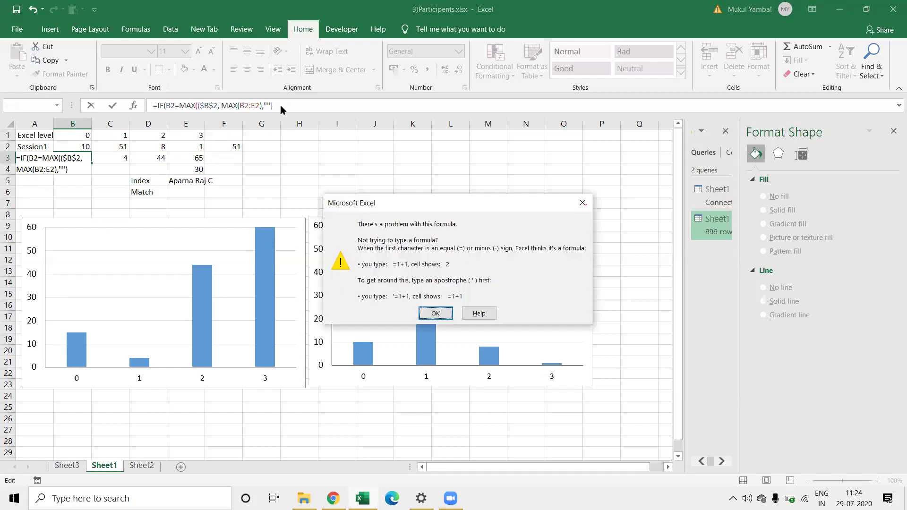
key(Return)
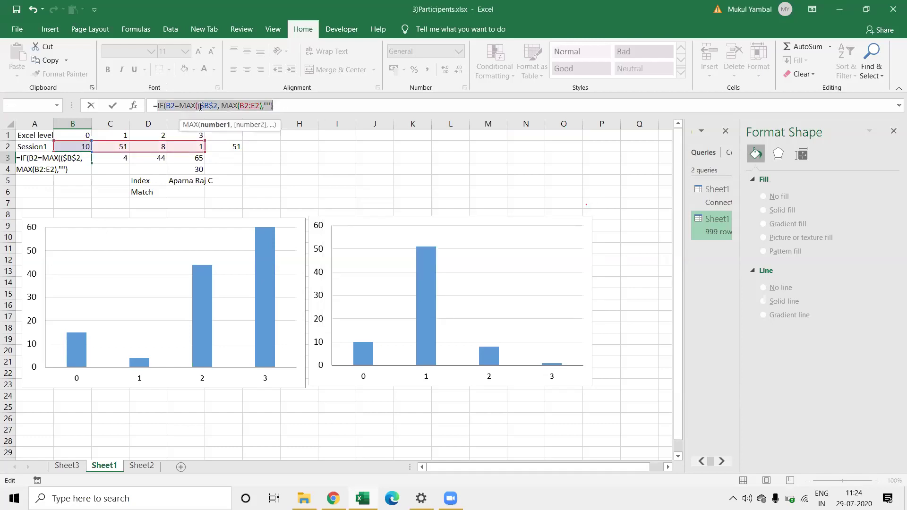
click(218, 105)
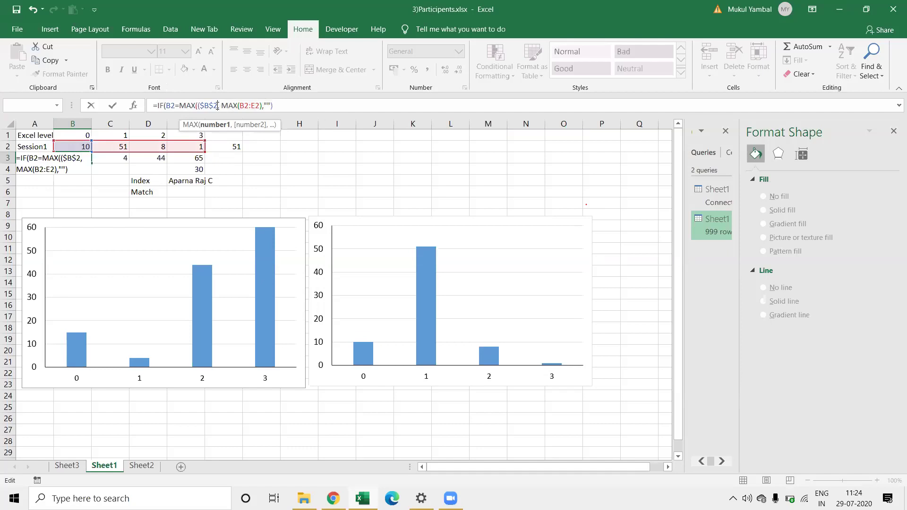
key(Caps_Lock)
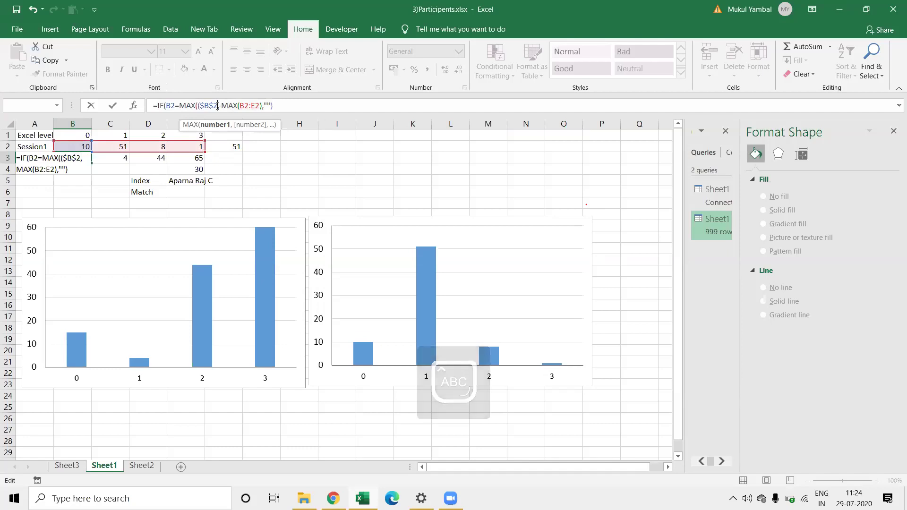
key(BackSpace)
key(BackSpace)
key(BackSpace)
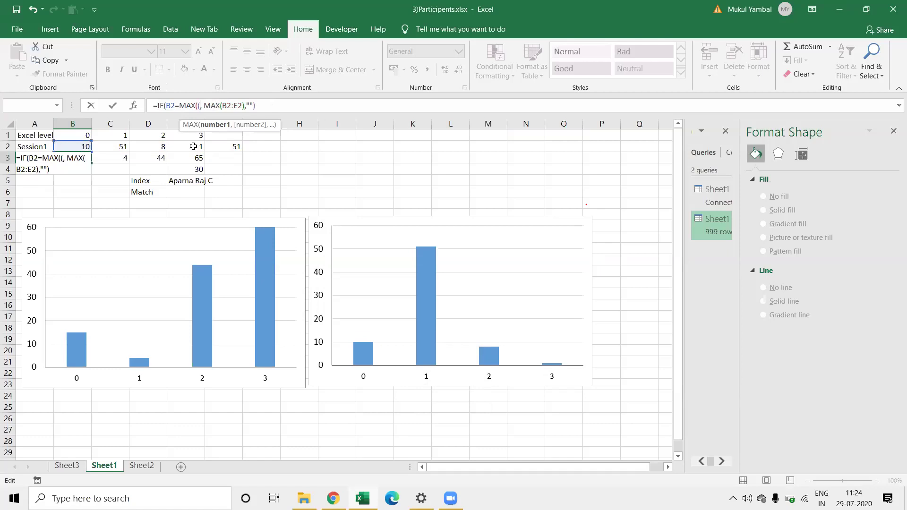
drag(74, 147, 196, 147)
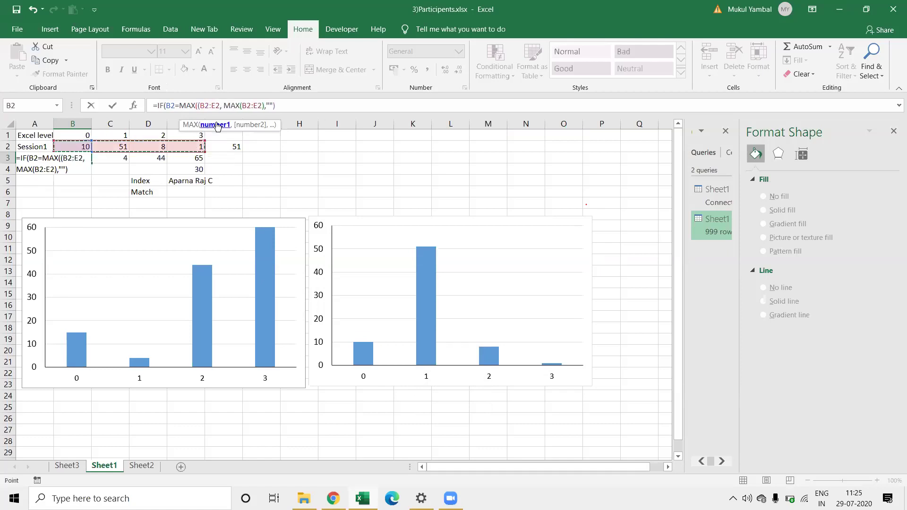
text())
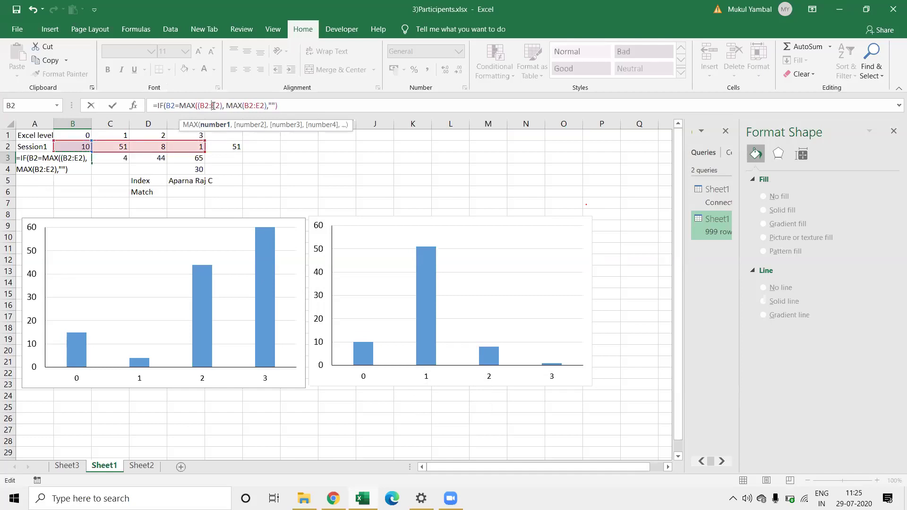
key(F4)
click(204, 105)
key(F4)
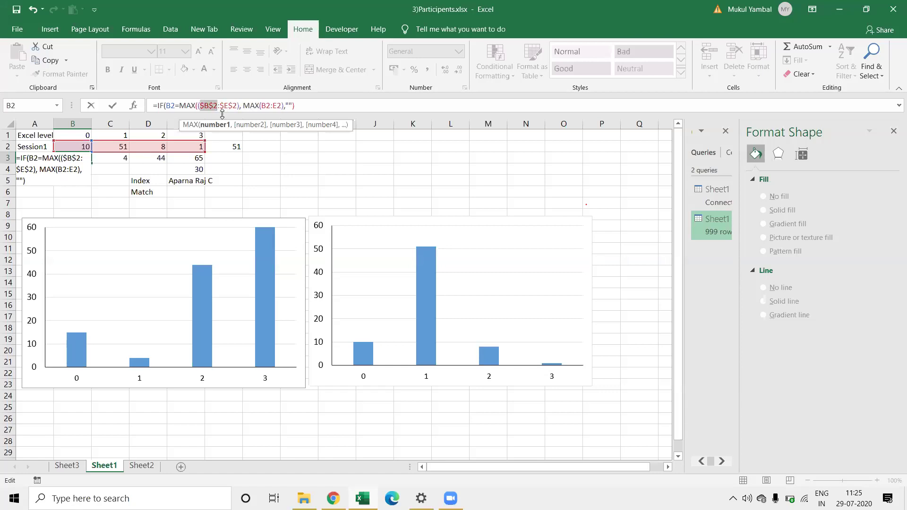
click(293, 105)
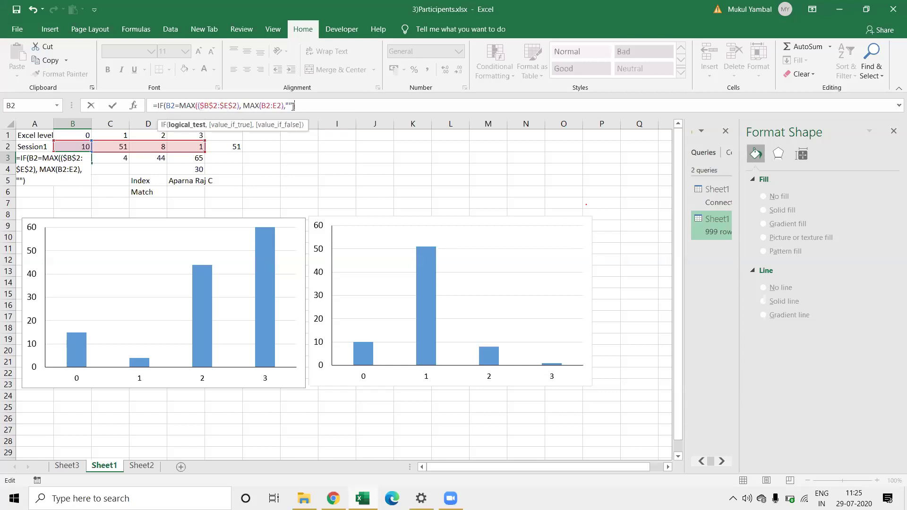
Step: Make the true-result MAX range $B$2:$E$2 and retry entering the formula
click(267, 106)
key(F4)
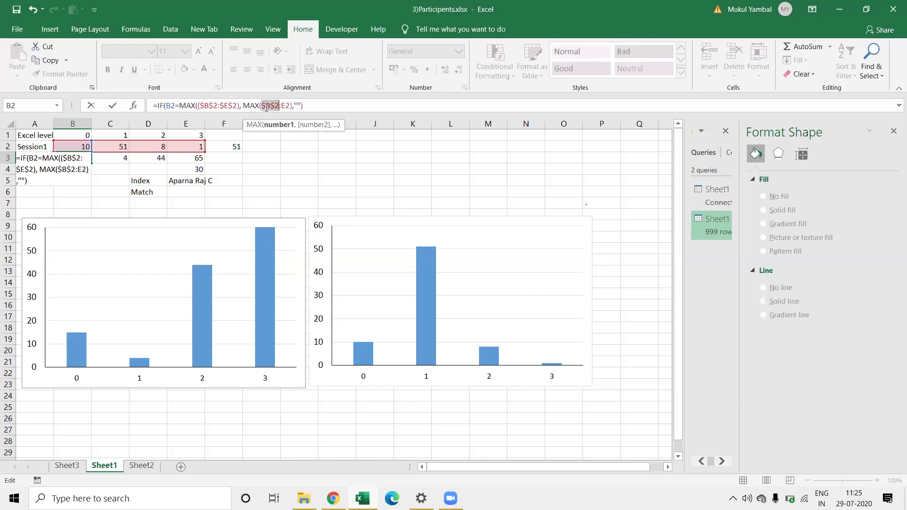
click(286, 107)
key(F4)
key(Return)
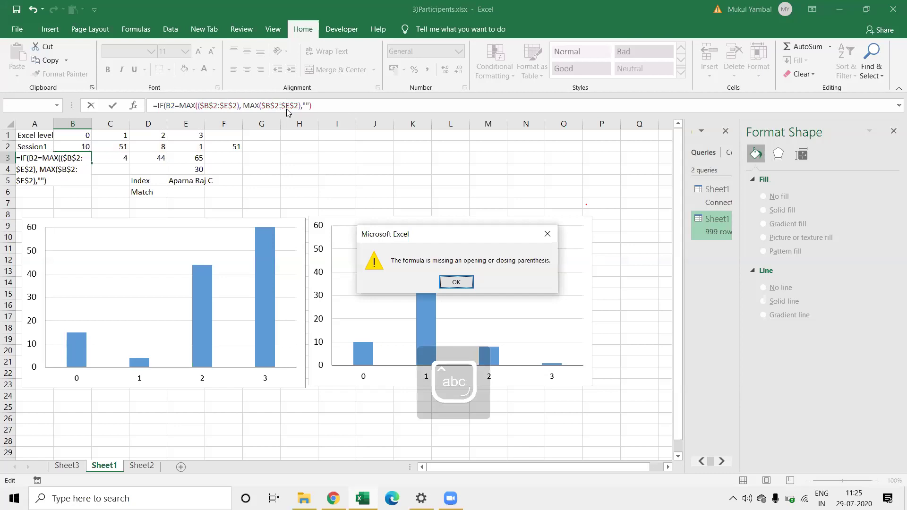
key(Return)
Step: Remove the extra '(' after MAX in B3 and fill the formula to E3, leaving only 51 in C3
click(309, 106)
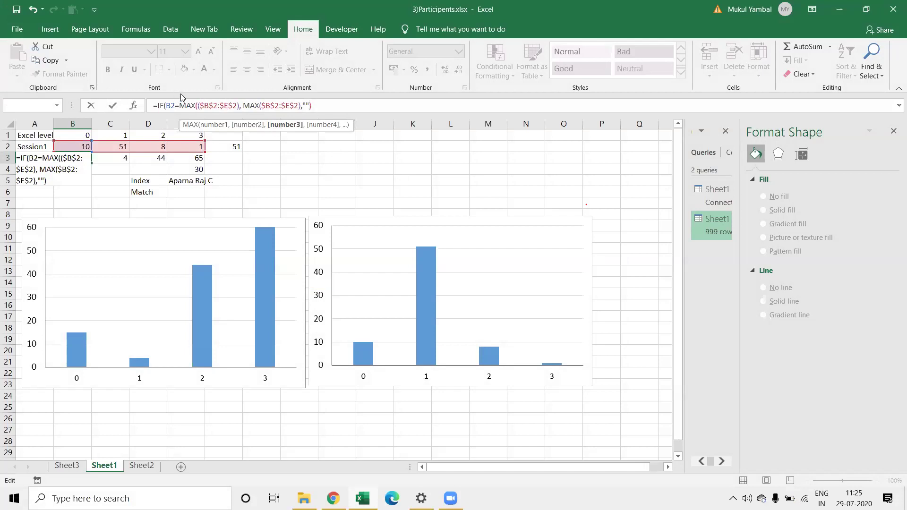
click(199, 105)
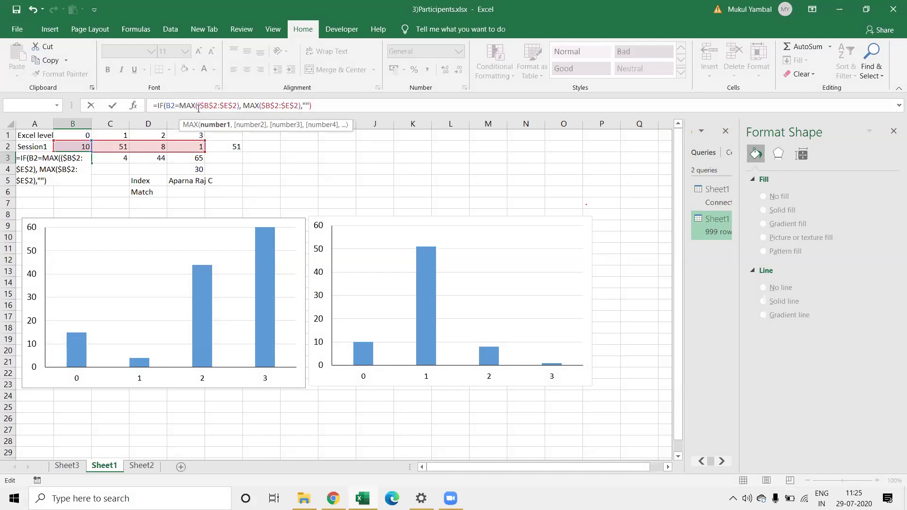
key(BackSpace)
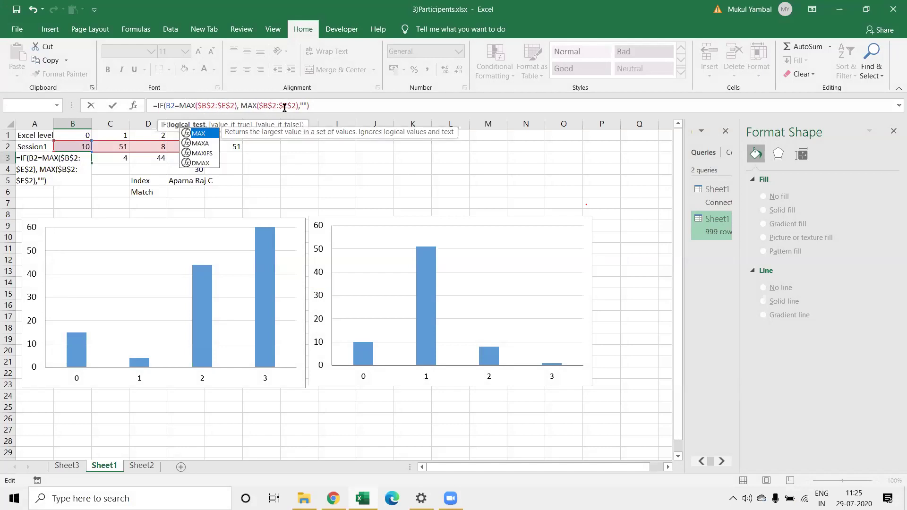
click(321, 105)
key(Return)
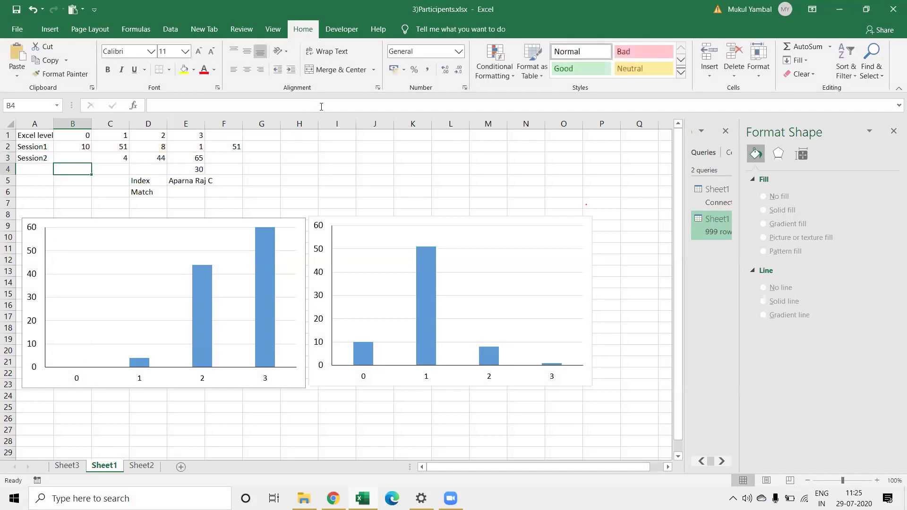
click(79, 158)
drag(91, 164, 180, 157)
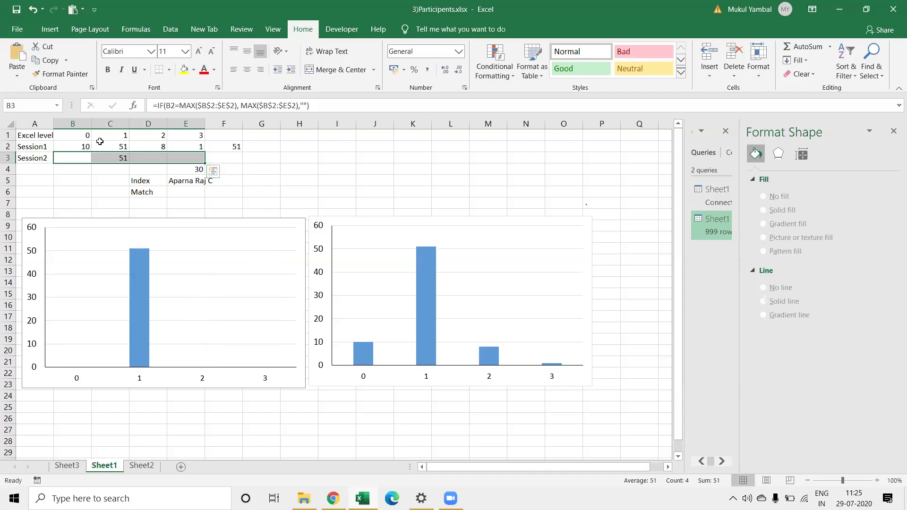
Step: Select the right-hand Session1 chart's plot area and show the chart's Format commands
click(119, 158)
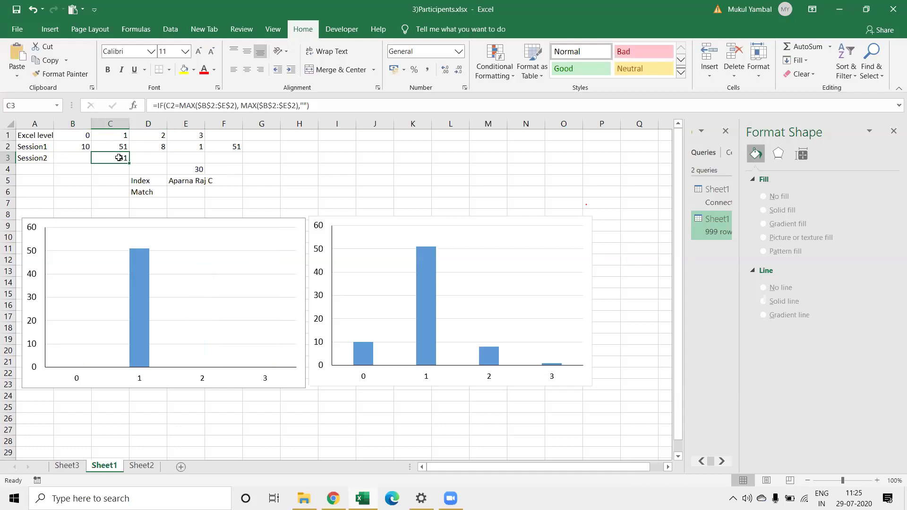
right_click(192, 257)
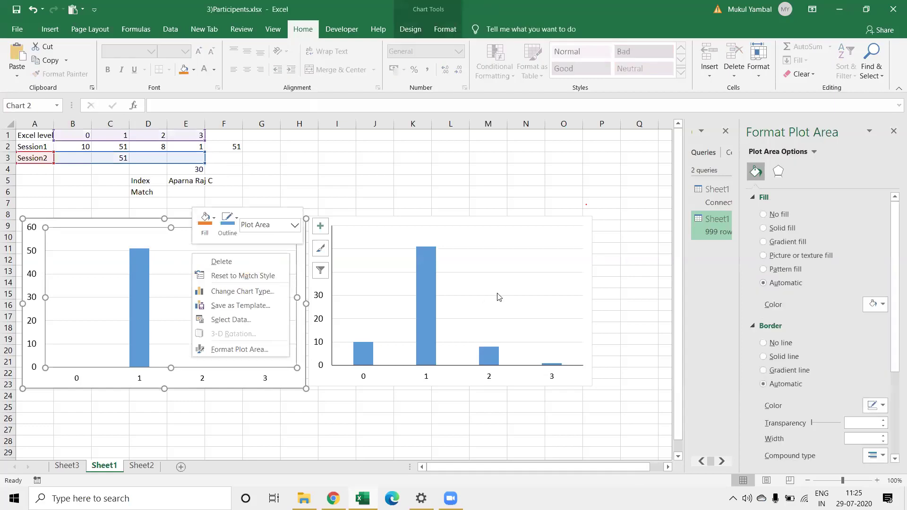
key(Escape)
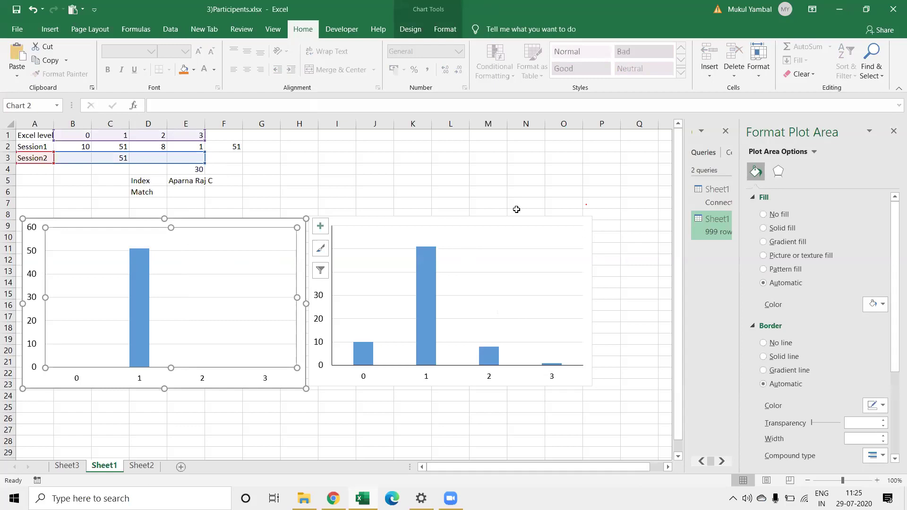
click(426, 279)
click(521, 232)
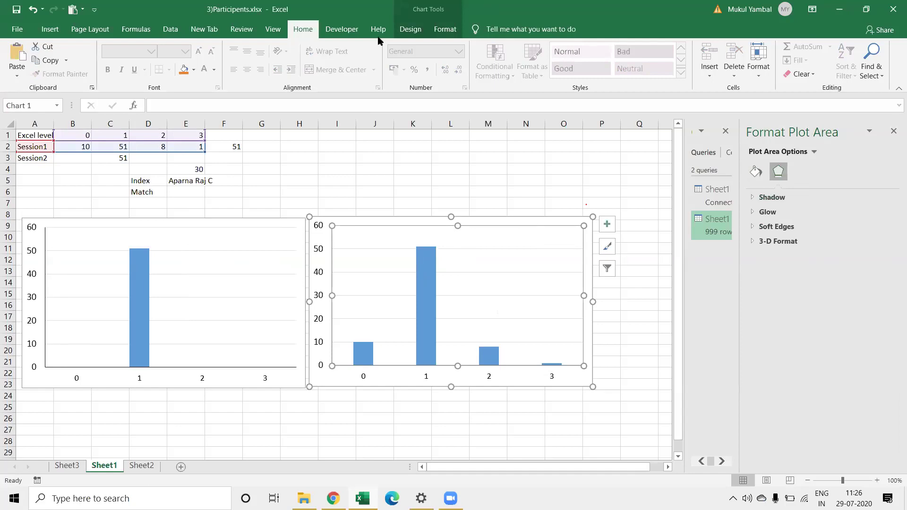
click(443, 30)
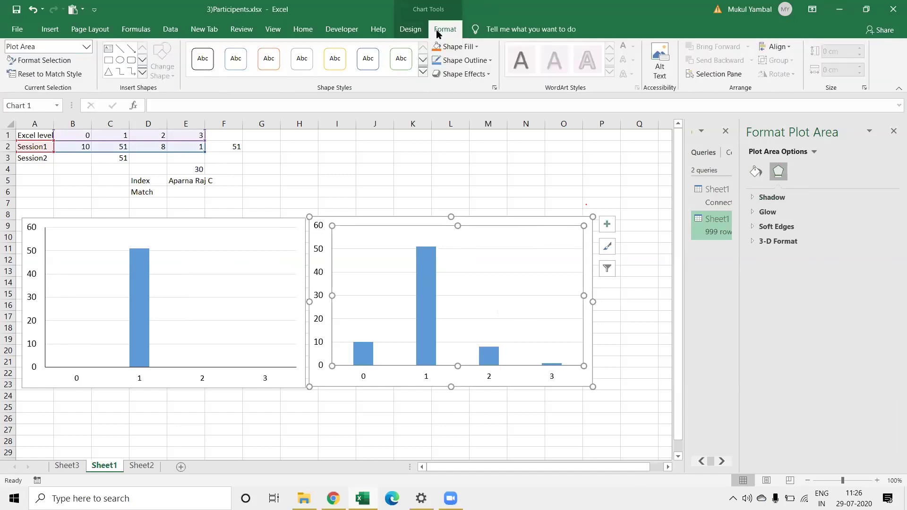
Step: Add a chart series named from A3 with values B3:E3
click(410, 30)
click(596, 66)
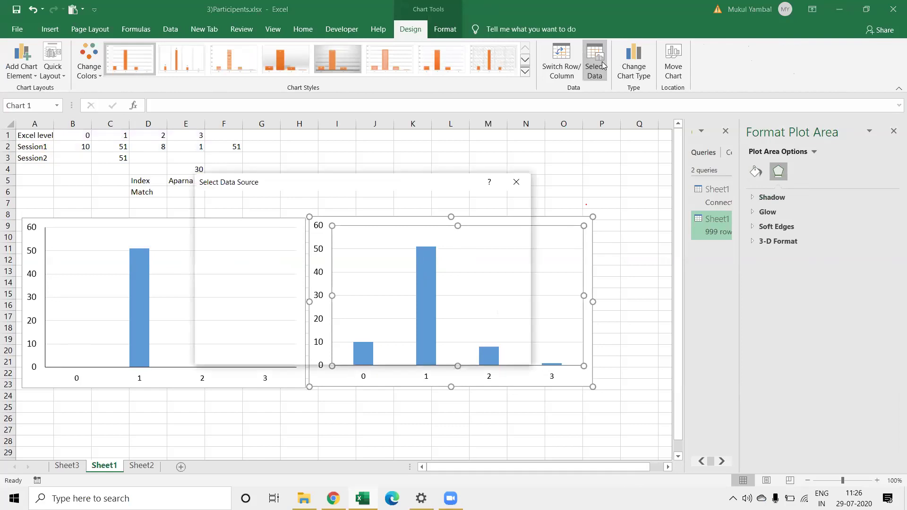
click(224, 266)
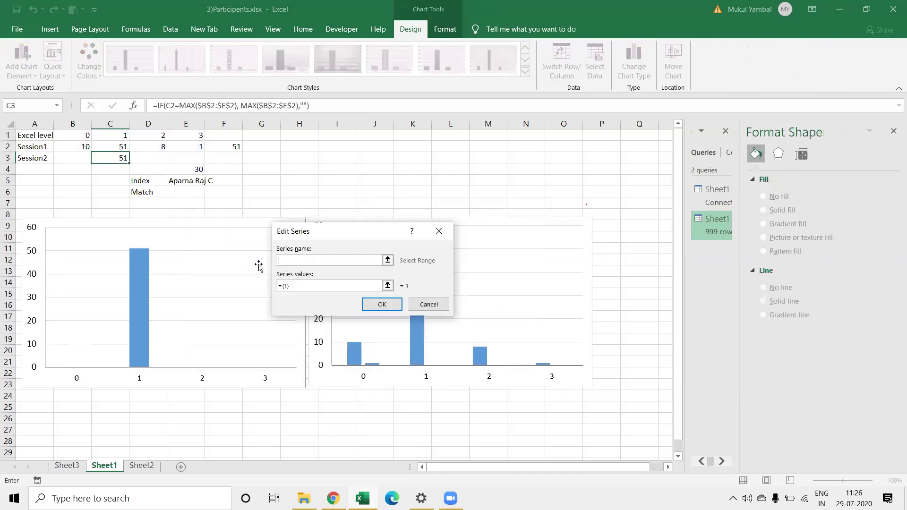
click(387, 260)
click(31, 159)
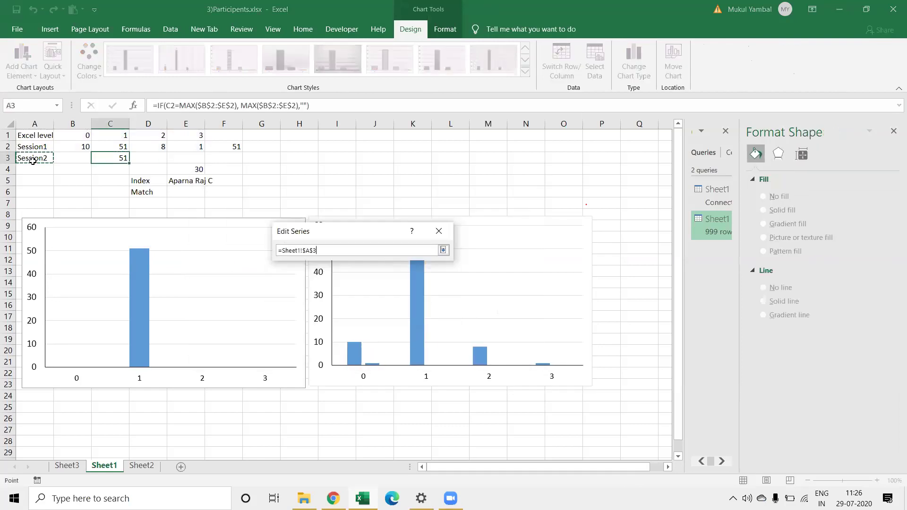
click(443, 250)
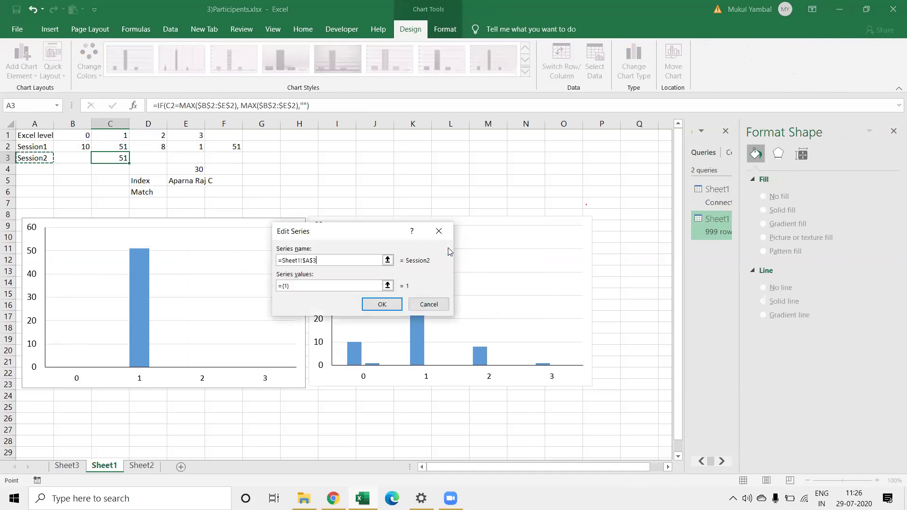
drag(73, 157, 189, 158)
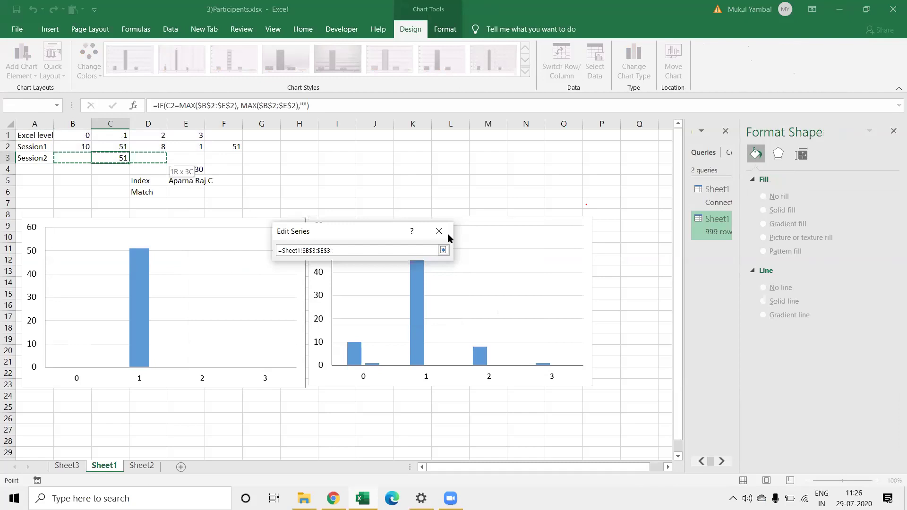
click(442, 250)
click(392, 304)
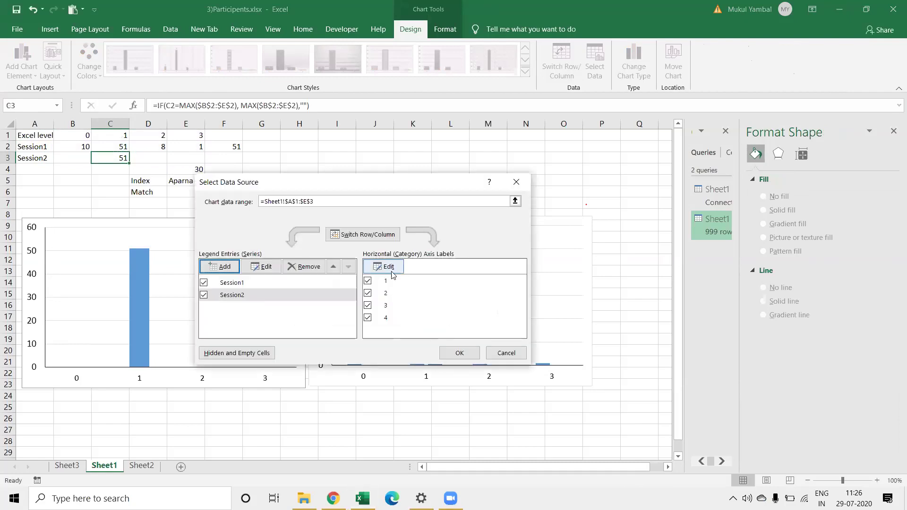
Step: Set the chart's horizontal axis labels to B1:E1 and apply the data changes
click(392, 273)
drag(71, 135, 180, 135)
click(385, 289)
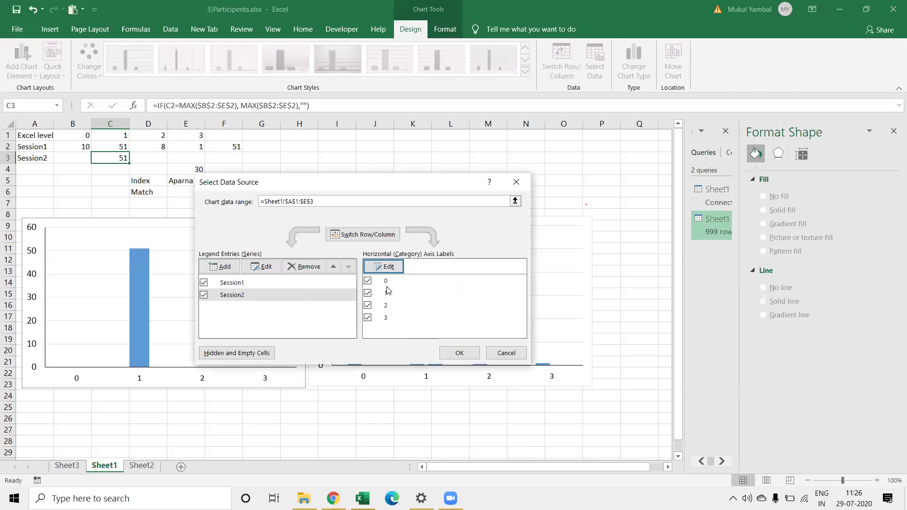
click(460, 352)
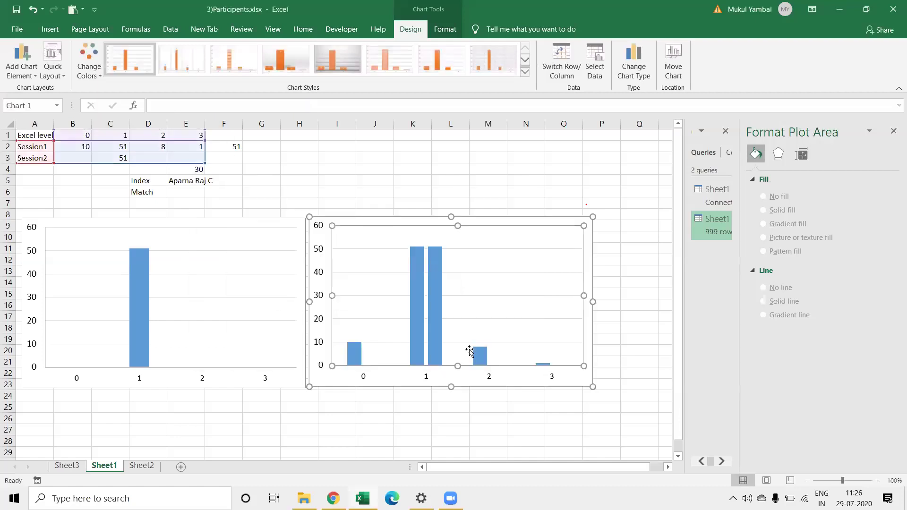
Step: Set the Session2 series overlap to 100% and the gap width to 107%
click(433, 299)
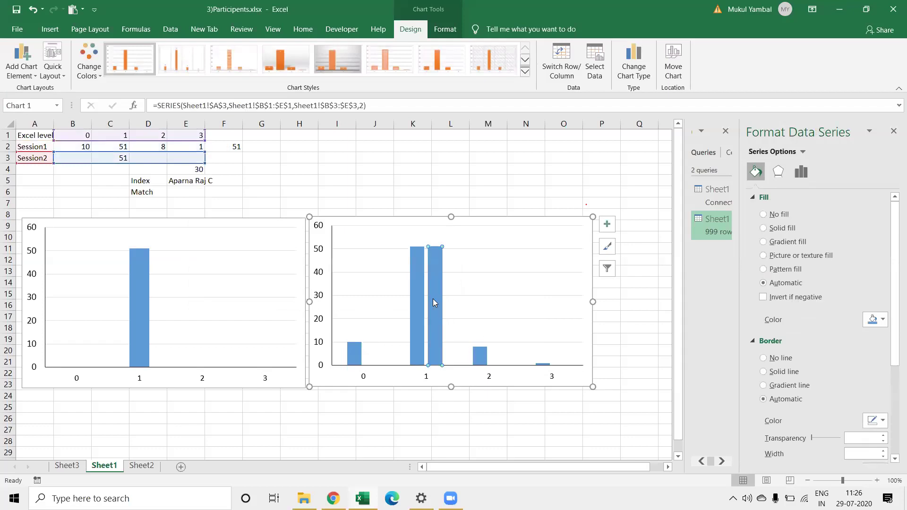
click(801, 173)
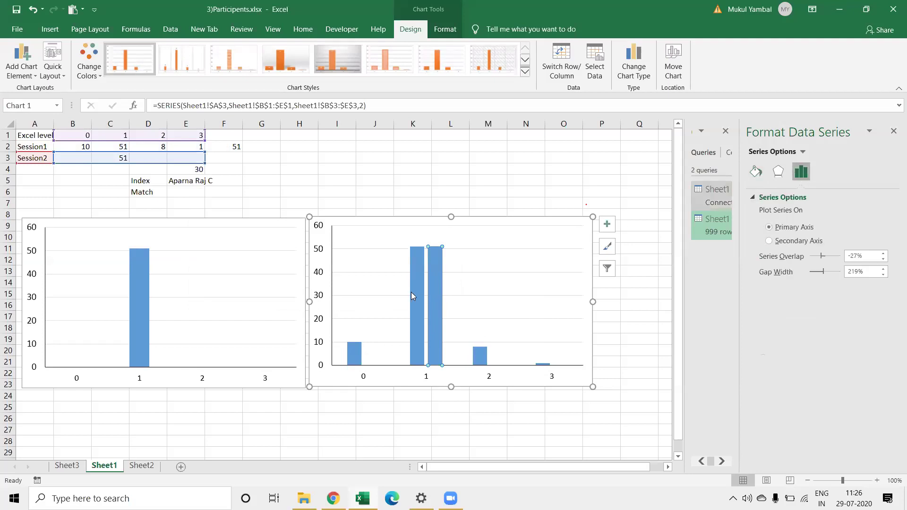
click(510, 418)
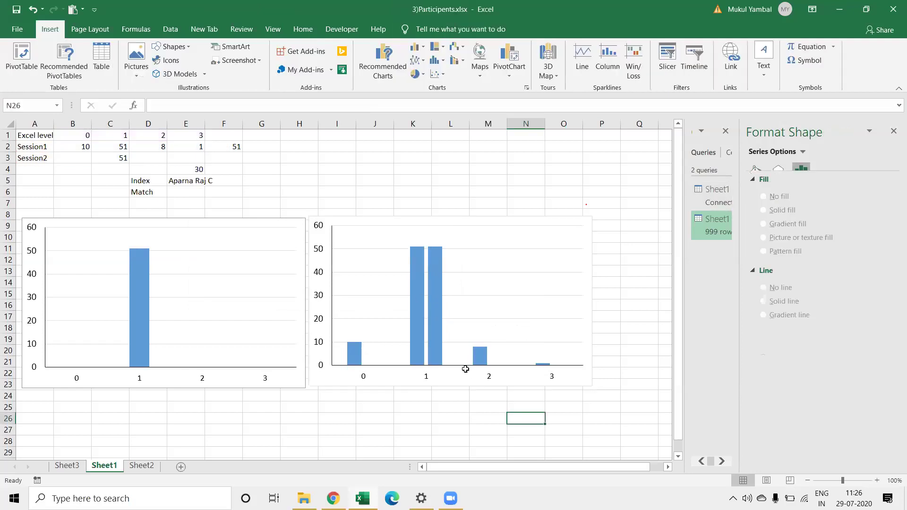
click(438, 349)
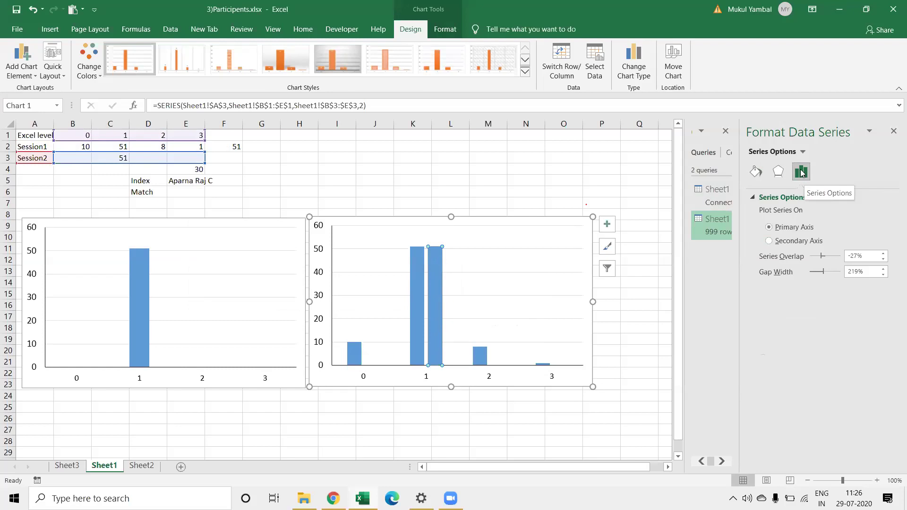
right_click(438, 329)
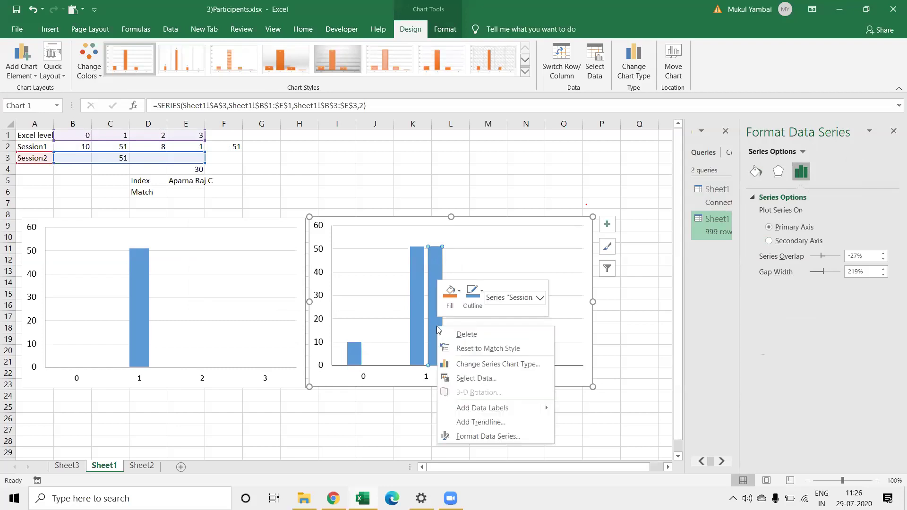
click(476, 437)
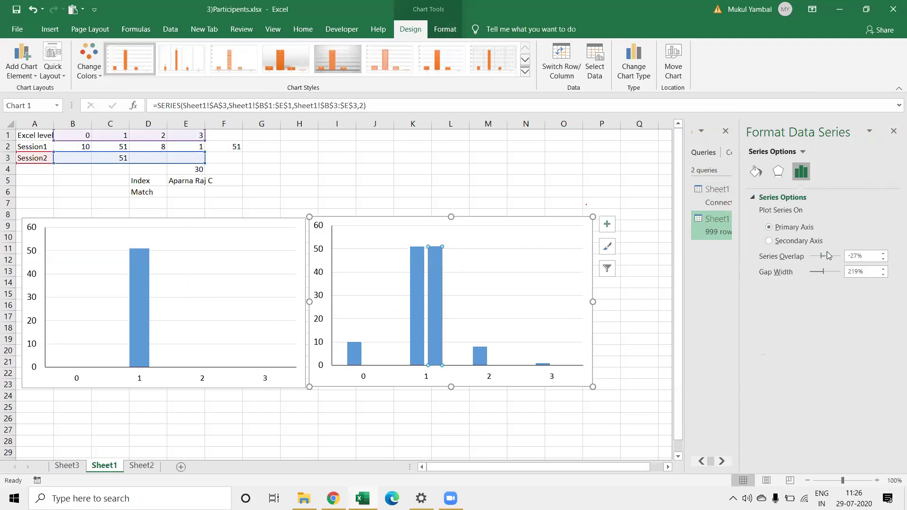
drag(821, 260, 846, 258)
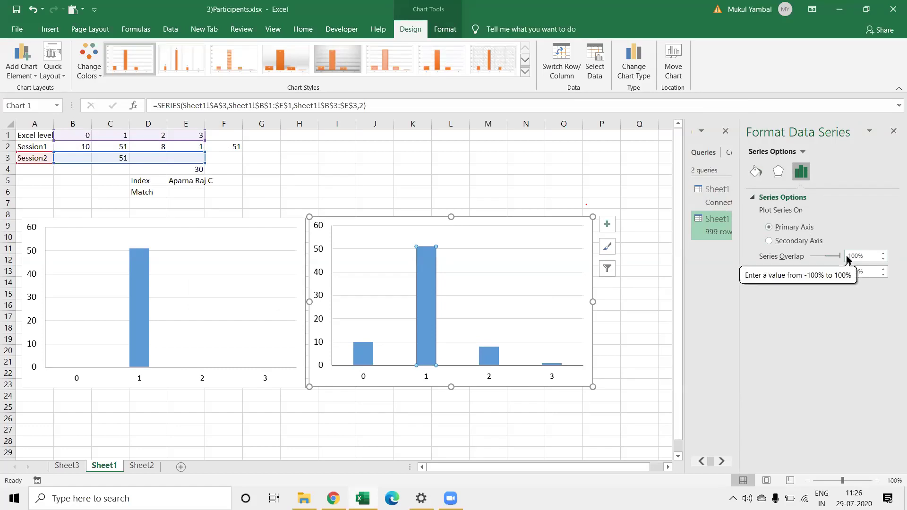
drag(824, 272, 811, 272)
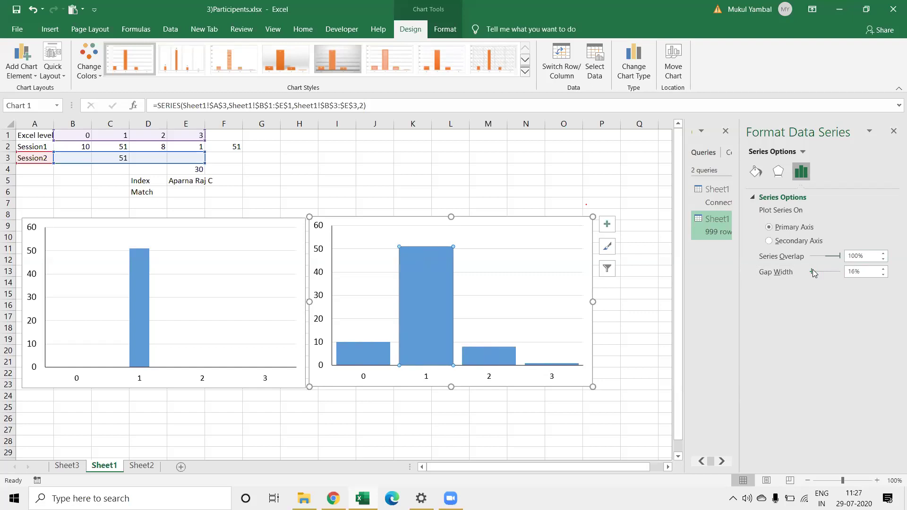
drag(812, 272, 815, 272)
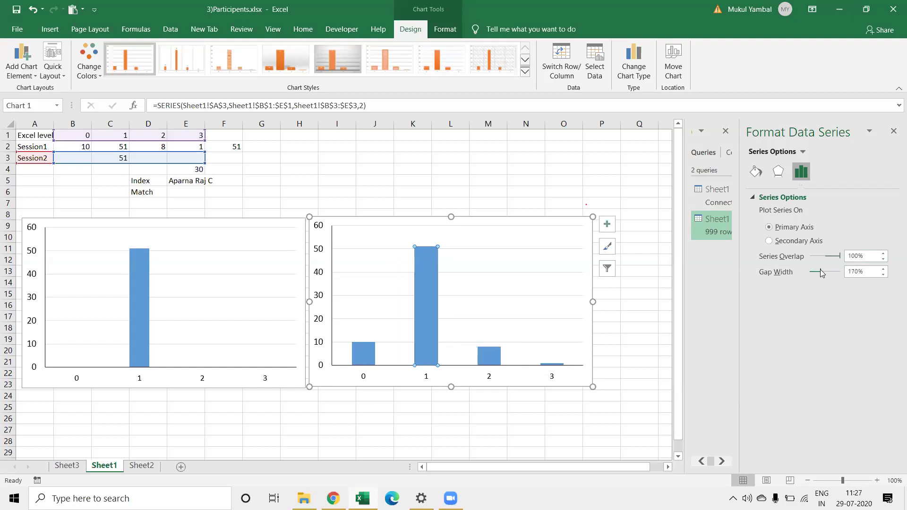
Step: Fill the Session2 column with red
click(777, 172)
click(756, 171)
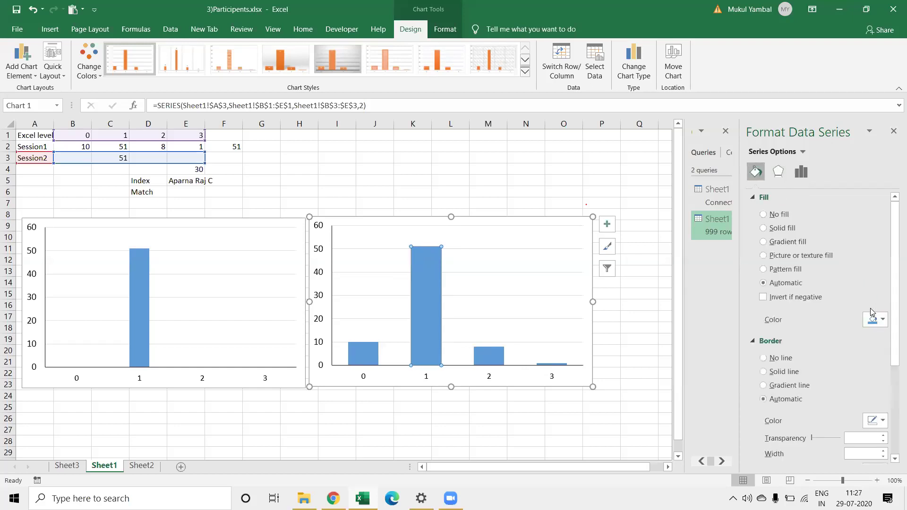
click(874, 319)
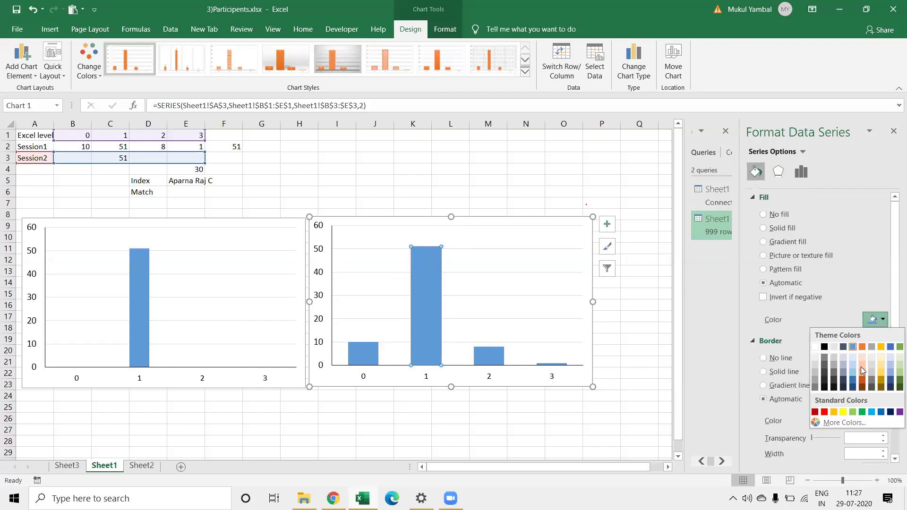
click(824, 411)
click(626, 363)
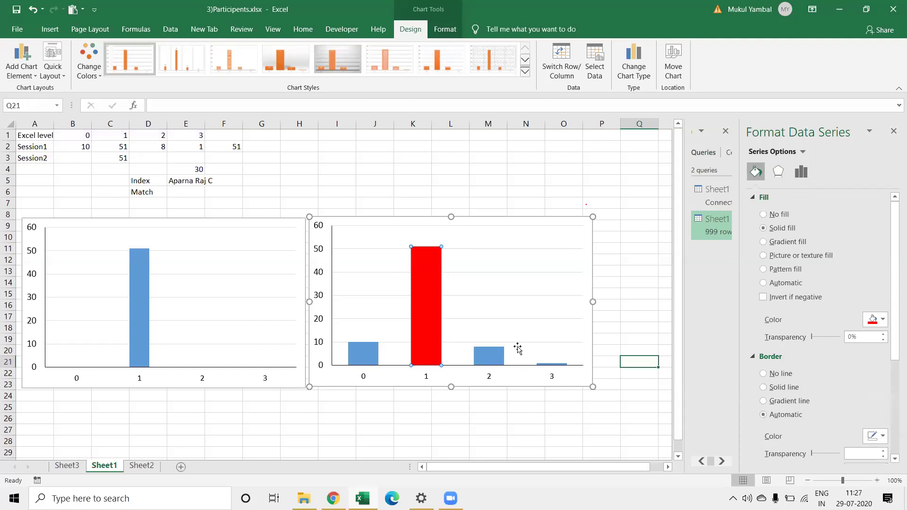
Step: Fill the Session1 series columns with gold
click(470, 338)
click(476, 345)
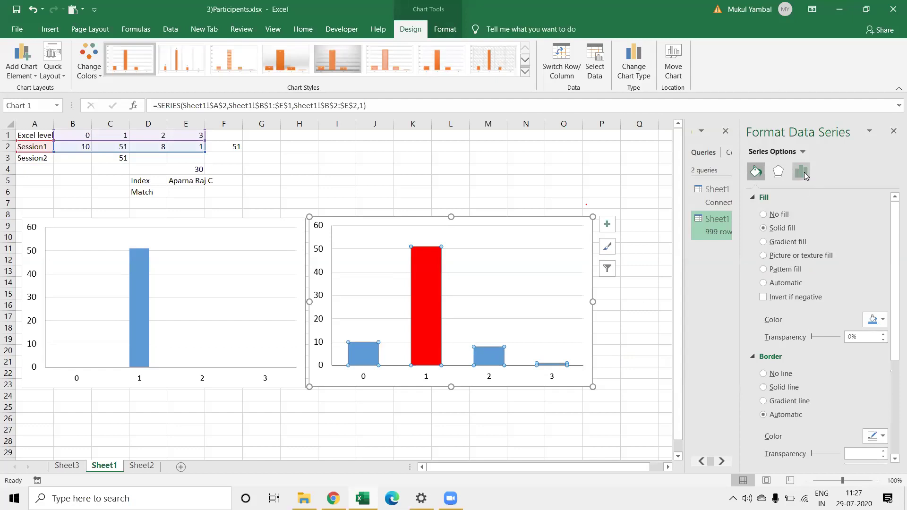
click(801, 172)
click(756, 173)
click(873, 324)
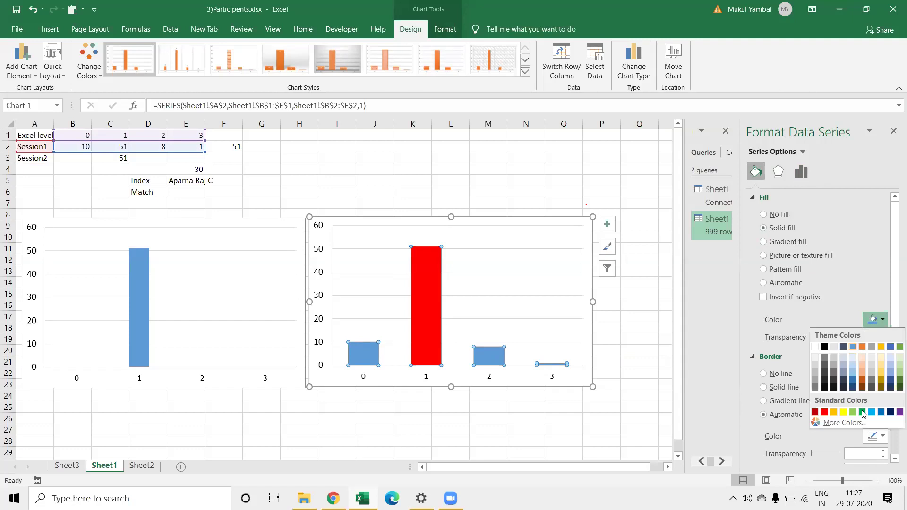
click(833, 413)
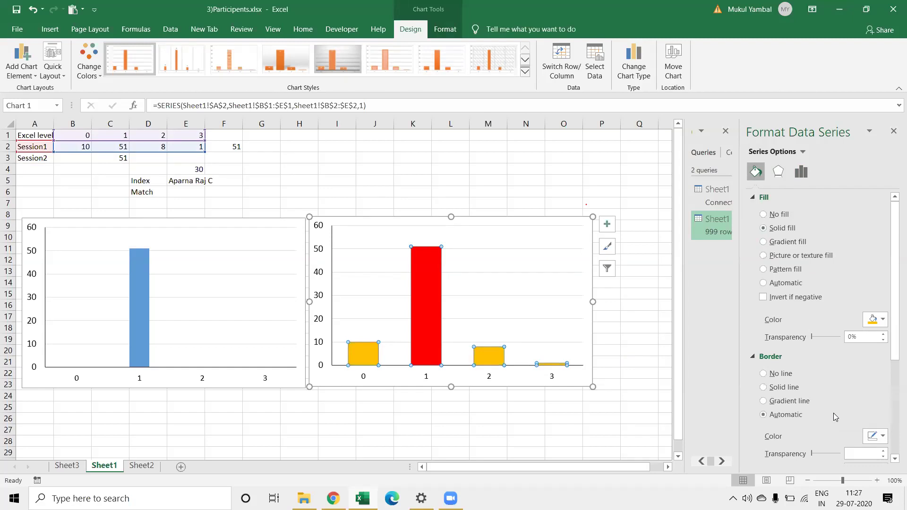
click(502, 147)
Step: Change both MAX functions in B3's formula to MIN
click(120, 159)
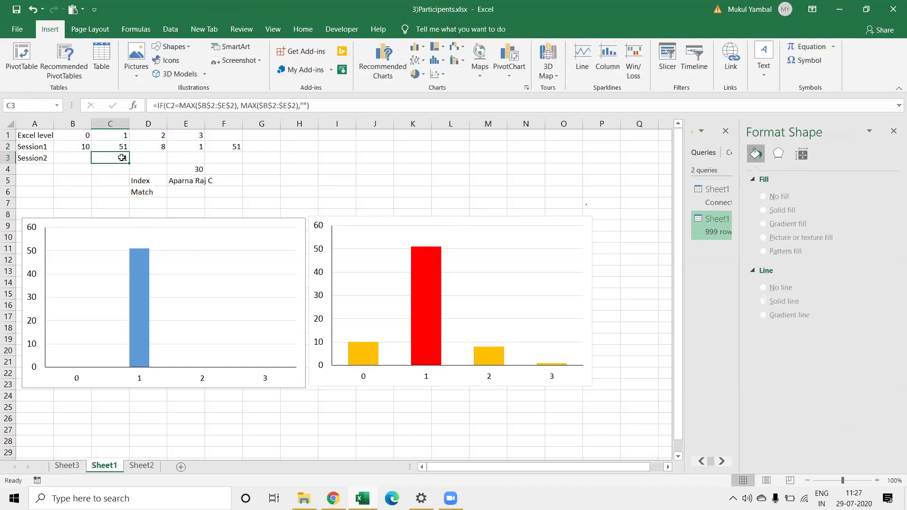
click(81, 158)
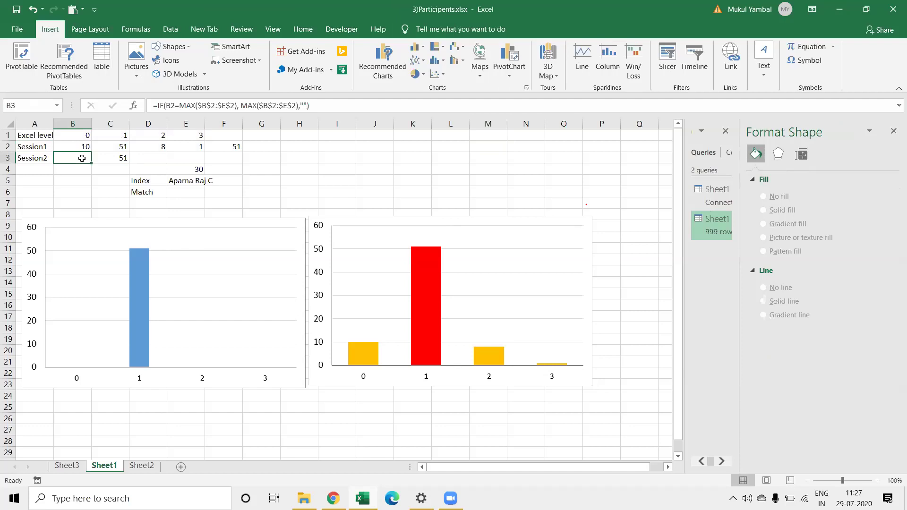
drag(91, 163, 239, 162)
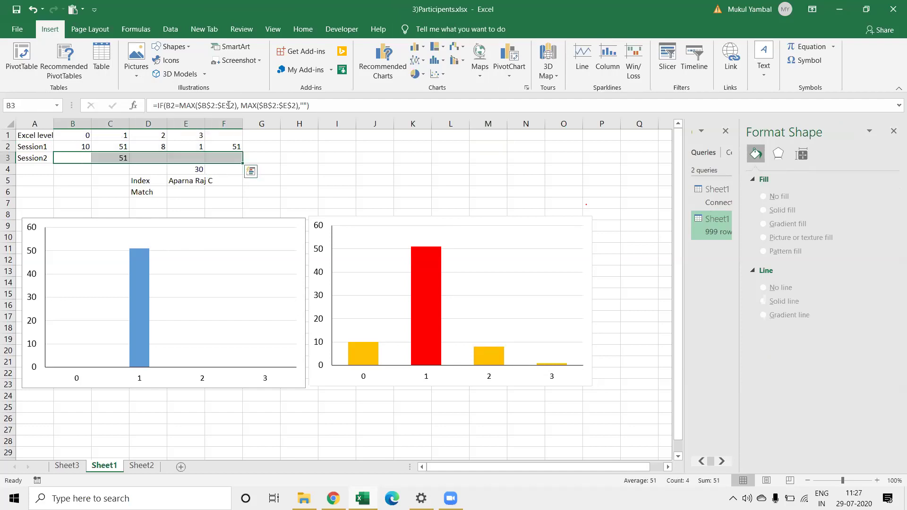
click(194, 105)
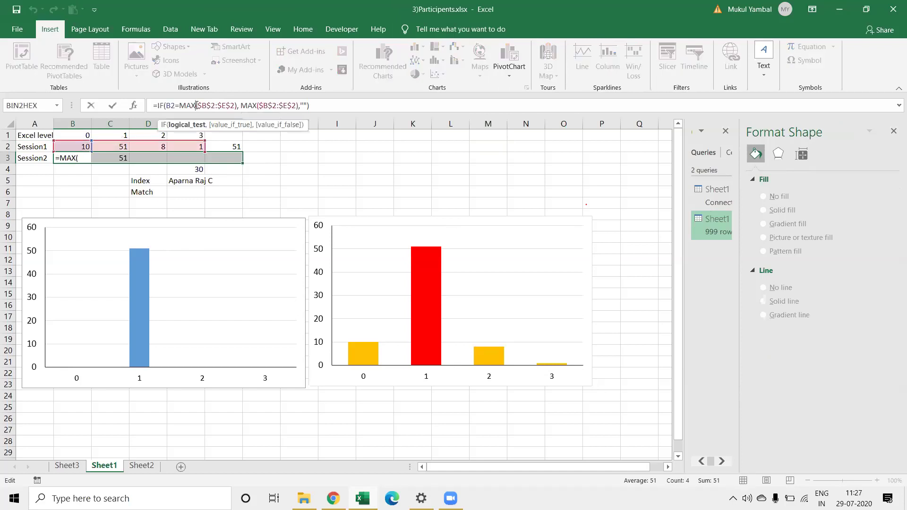
key(BackSpace)
key(BackSpace)
key(BackSpace)
text(n)
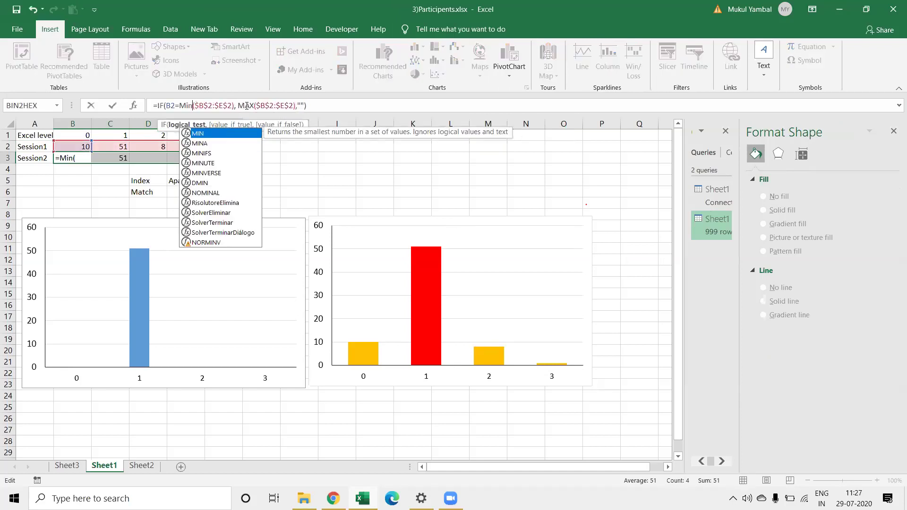
double_click(219, 137)
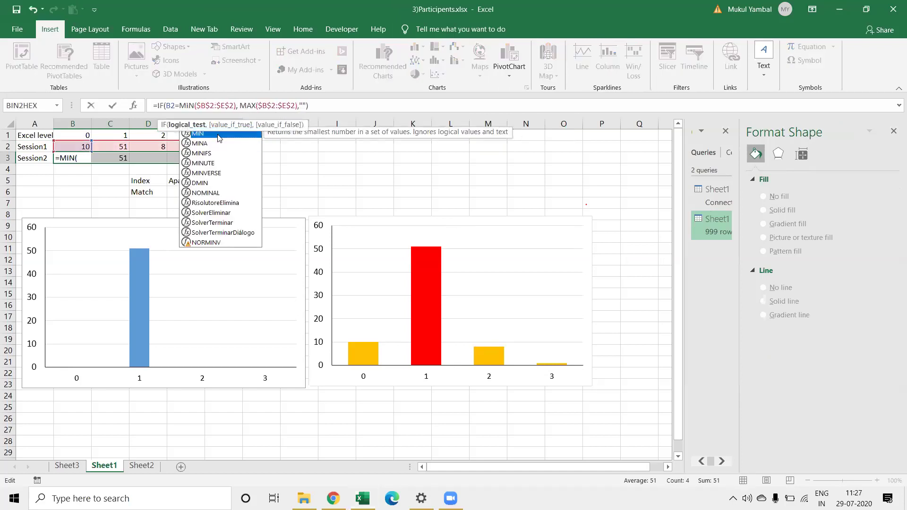
click(253, 105)
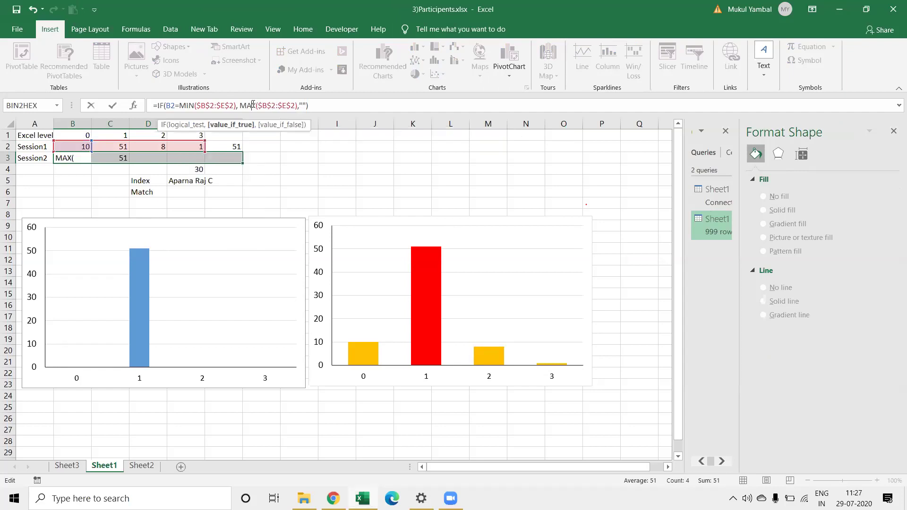
key(BackSpace)
key(BackSpace)
text(in)
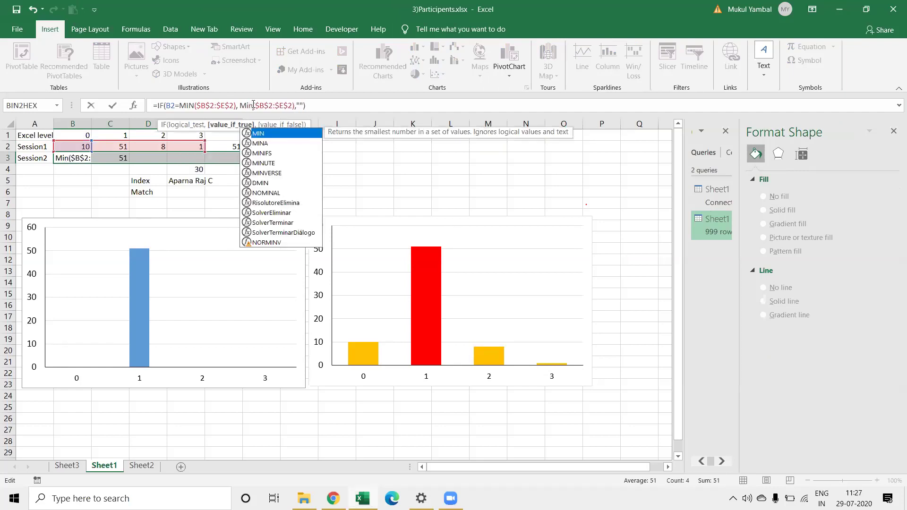
key(Return)
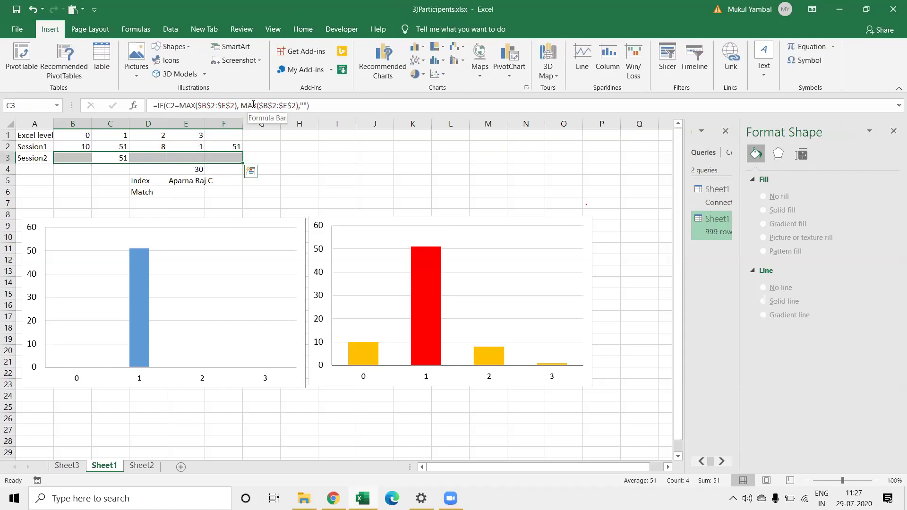
Step: Fill B3's MIN formula across to F3 and switch to the workshop outline in Chrome
click(84, 156)
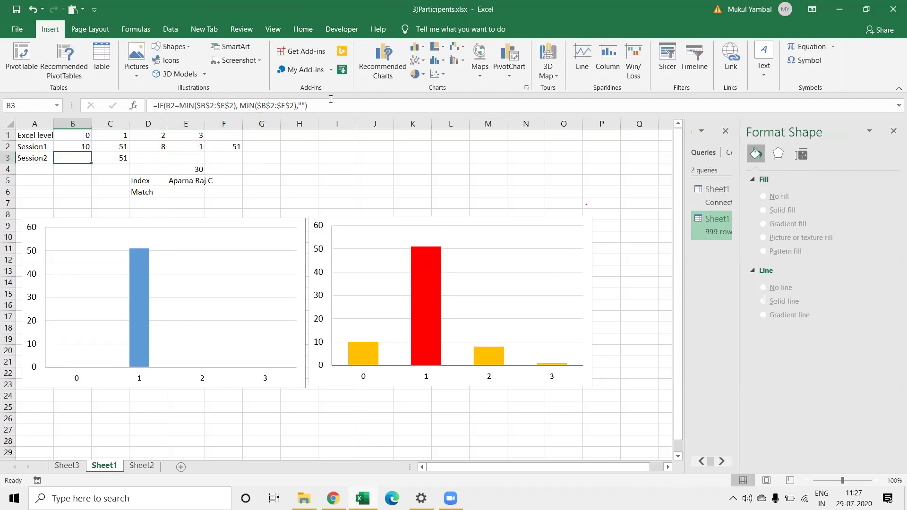
drag(154, 170, 238, 166)
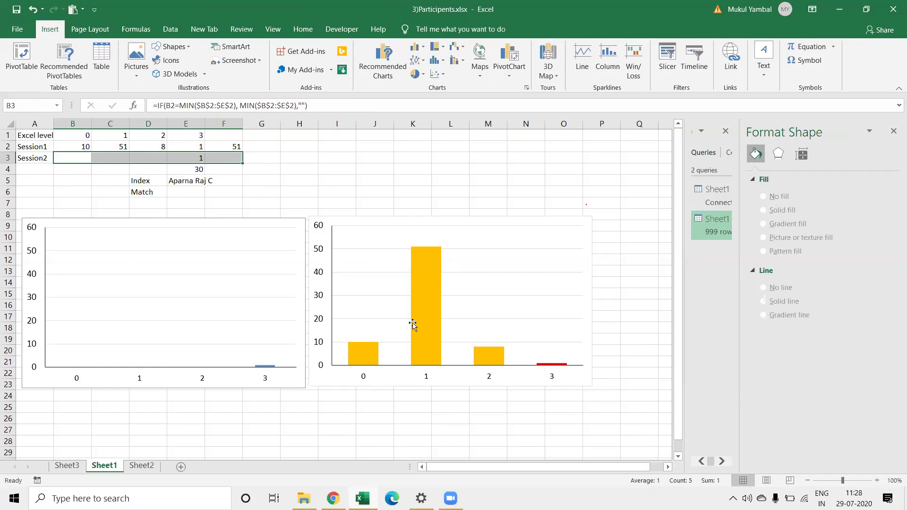
key(alt+Tab)
key(alt+Tab)
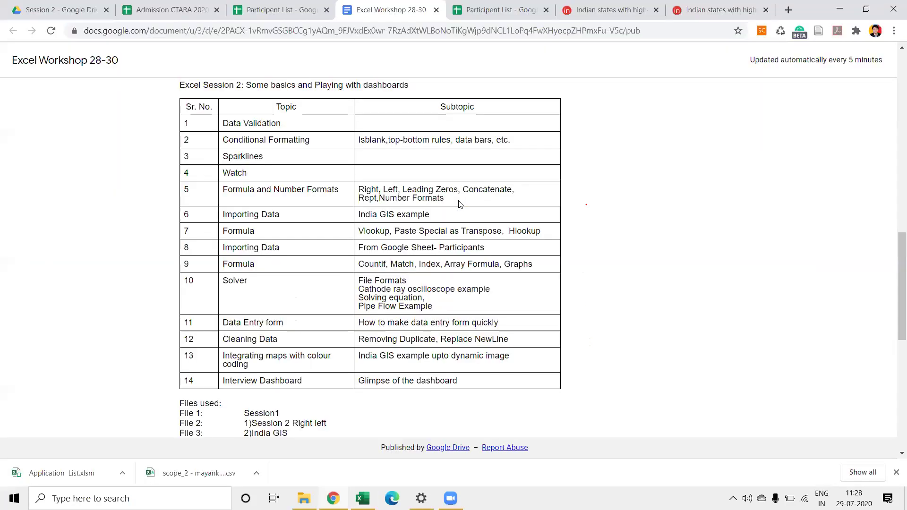
Step: Switch from the Google Docs outline back to the 3)Participants.xlsx Excel window
key(alt+Tab)
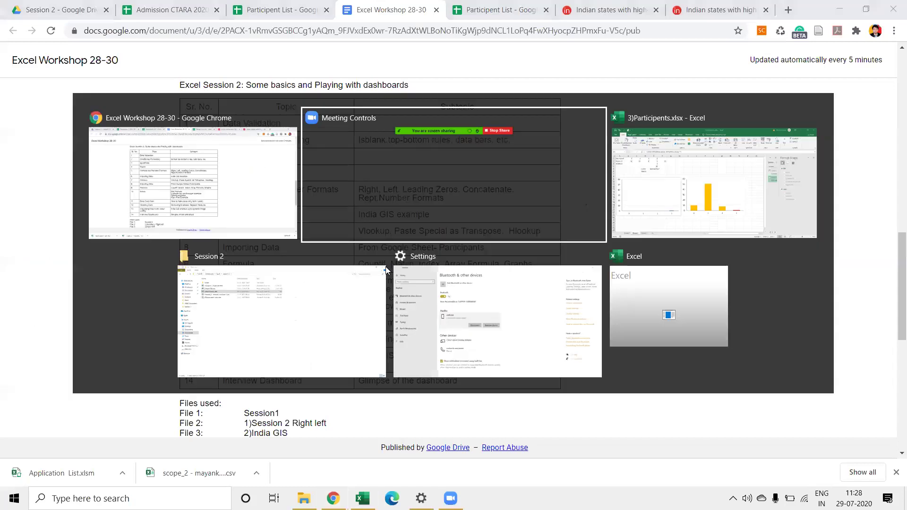
key(Escape)
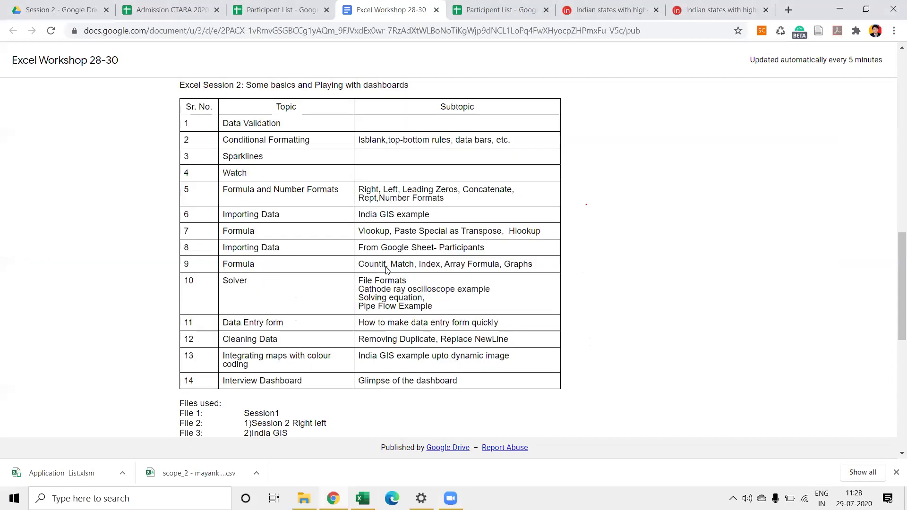
key(alt+Tab)
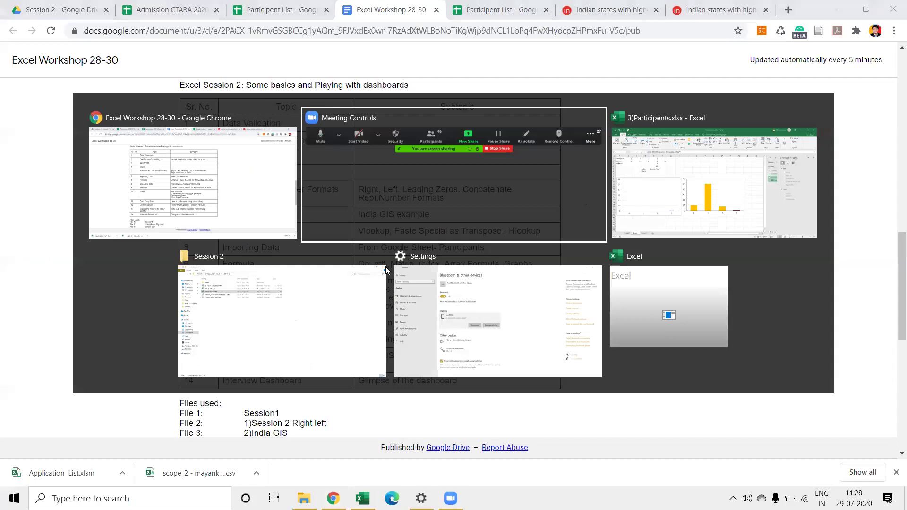
key(Tab)
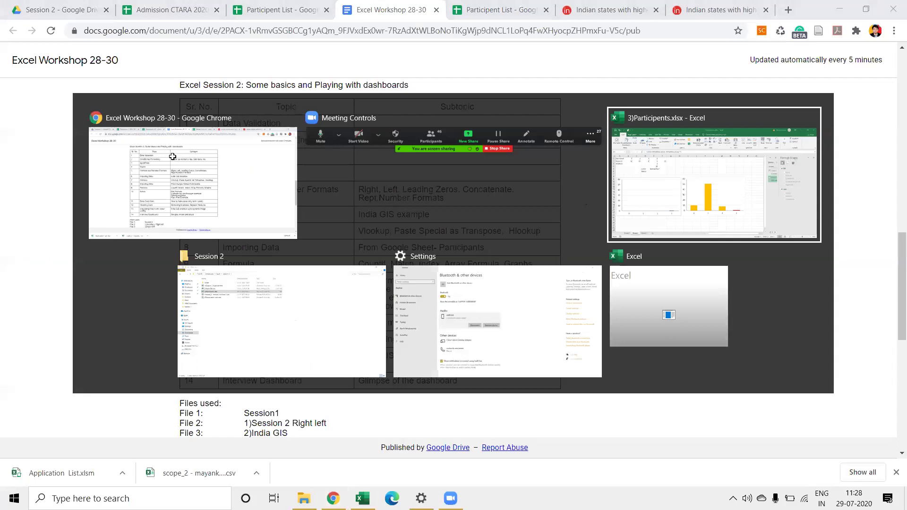
key(Tab)
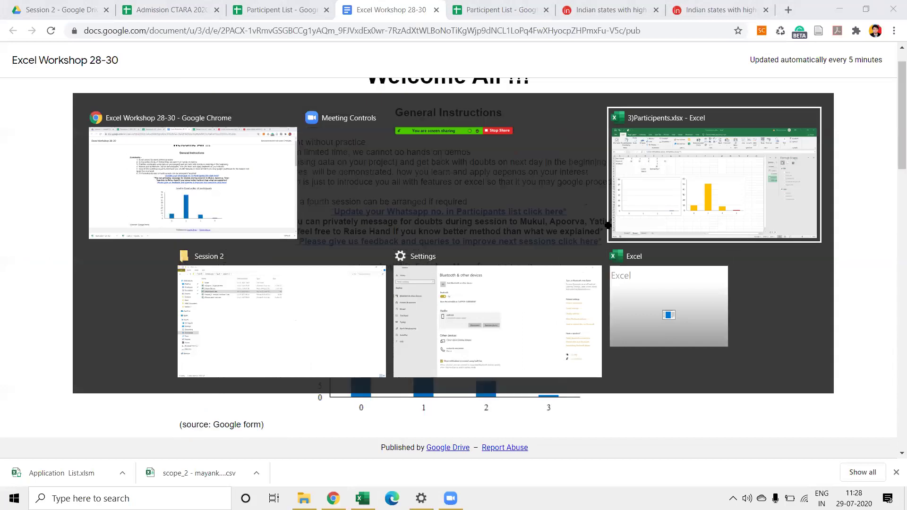
key(Return)
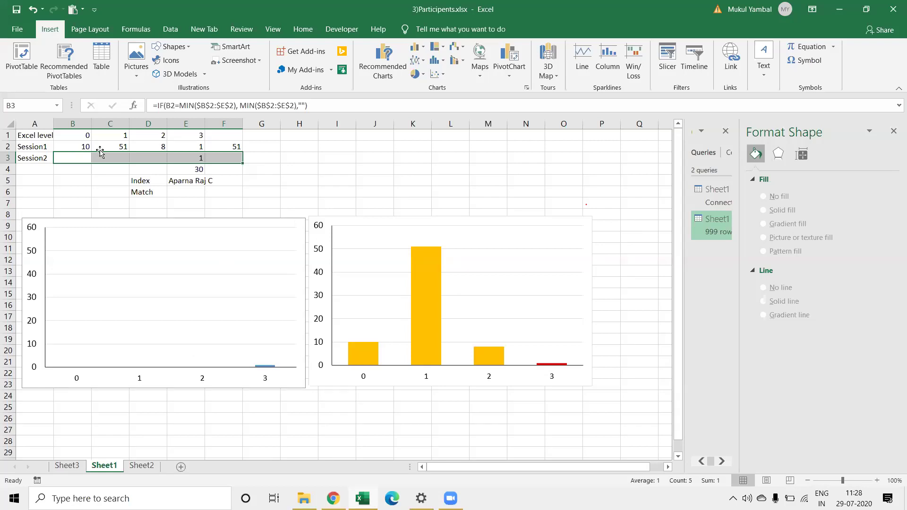
Step: Cancel closing the unsaved Participants workbook and switch to File Explorer's Session 2 folder
key(Tab)
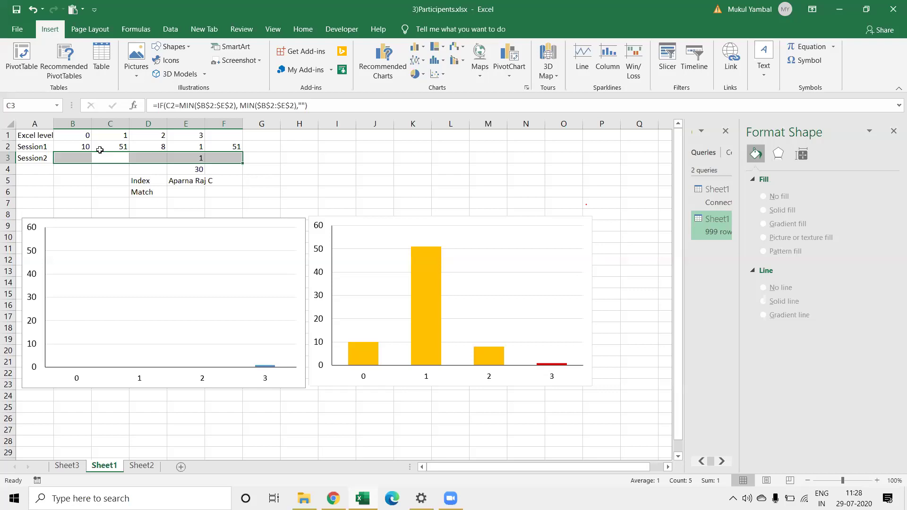
click(267, 205)
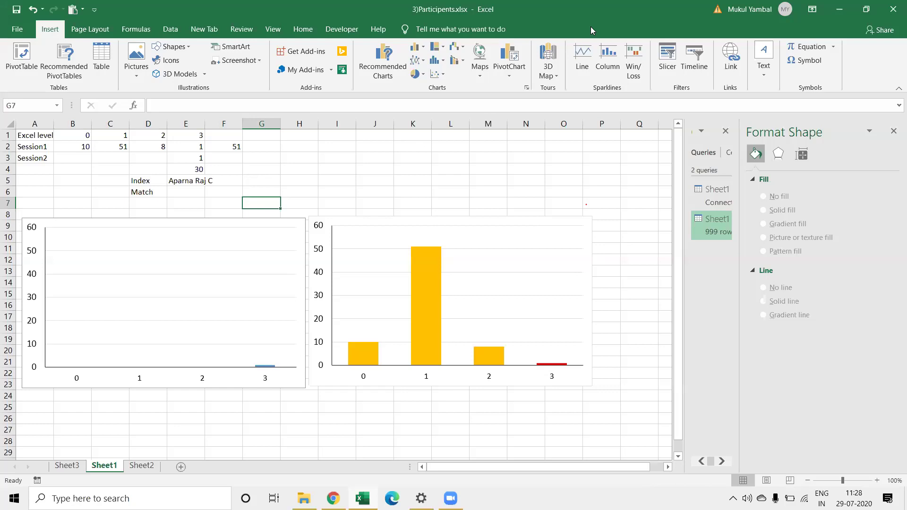
click(588, 135)
key(alt)
key(alt)
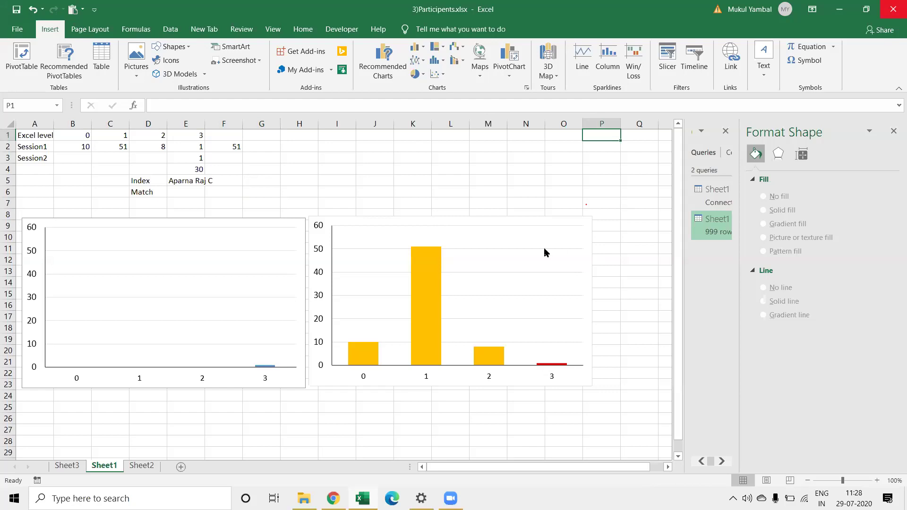
key(alt+F4)
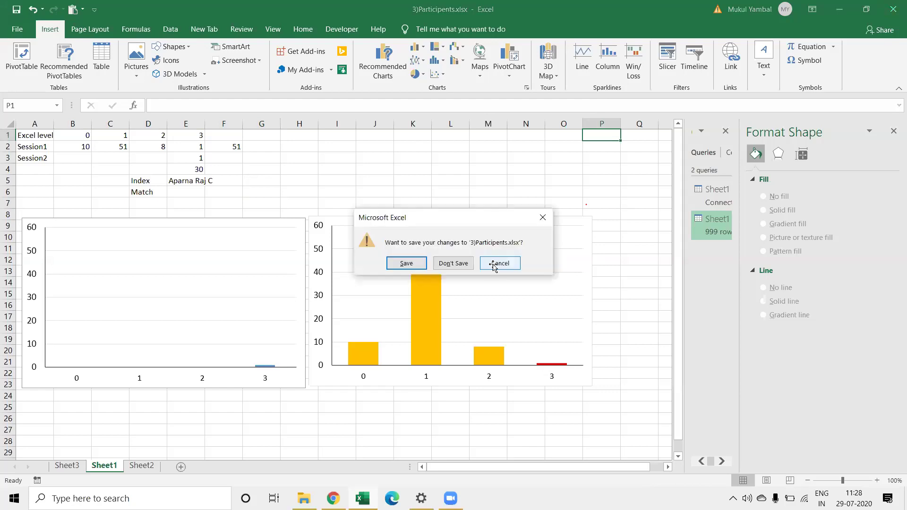
click(492, 266)
key(alt+Tab)
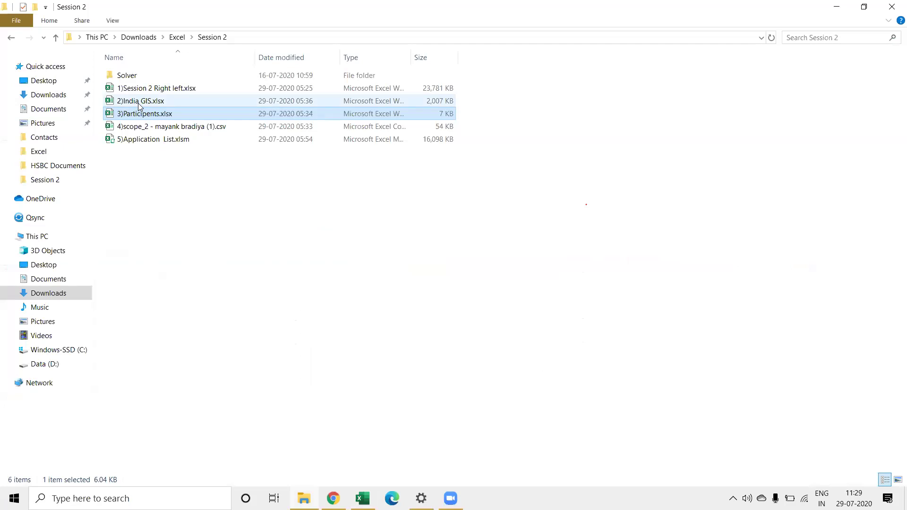
Step: Open the workbook 2)India GIS.xlsx from File Explorer so it loads in Excel
key(Return)
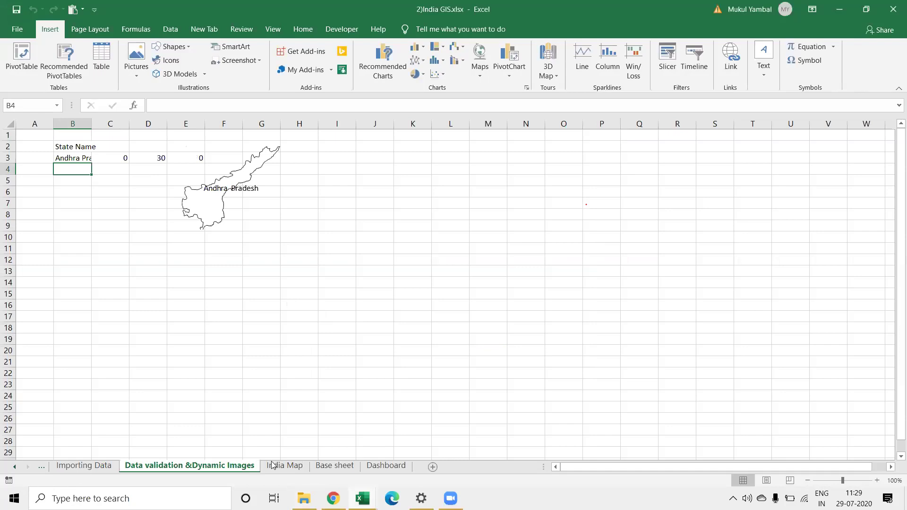
Step: Switch to the Importing Data sheet, show the Data tab, and start a new entry in cell J6
click(85, 468)
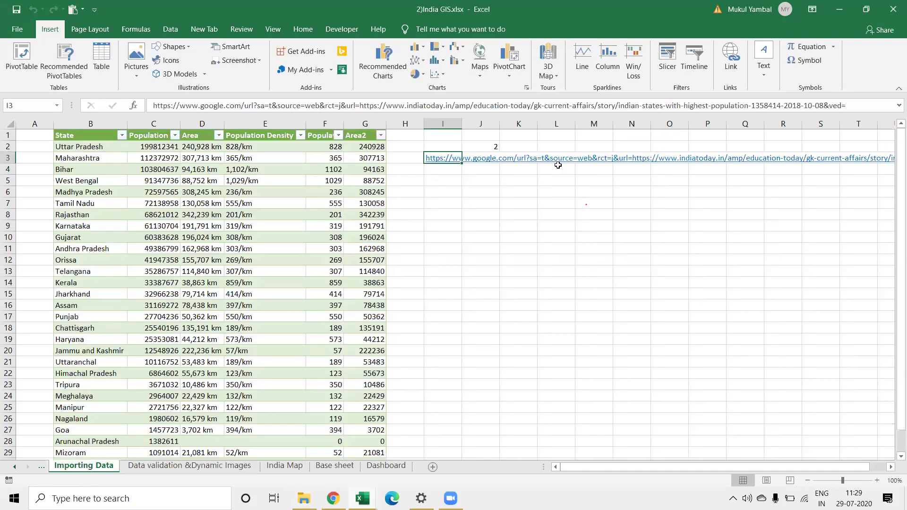
click(417, 200)
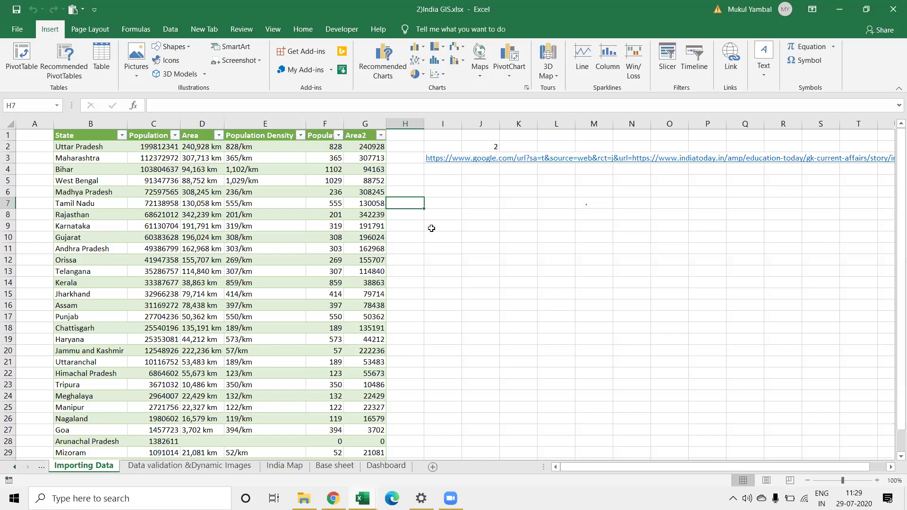
click(494, 190)
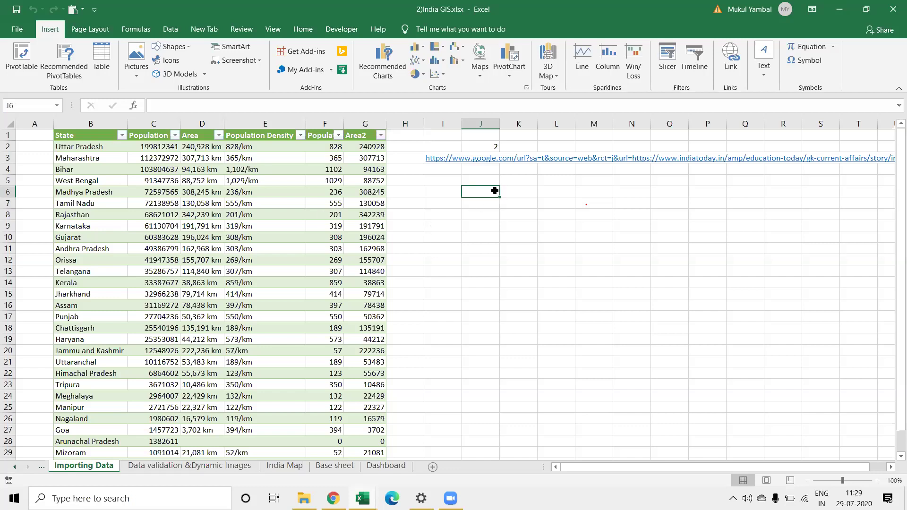
click(170, 30)
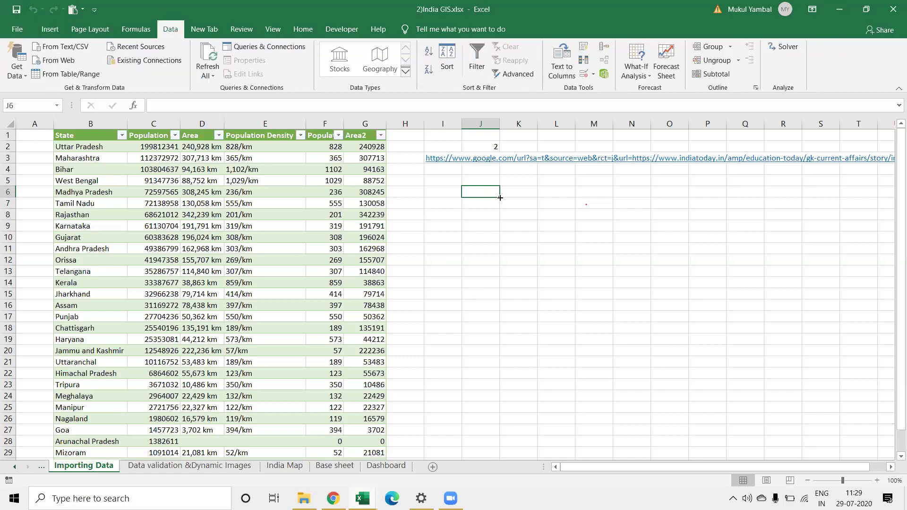
key(Right)
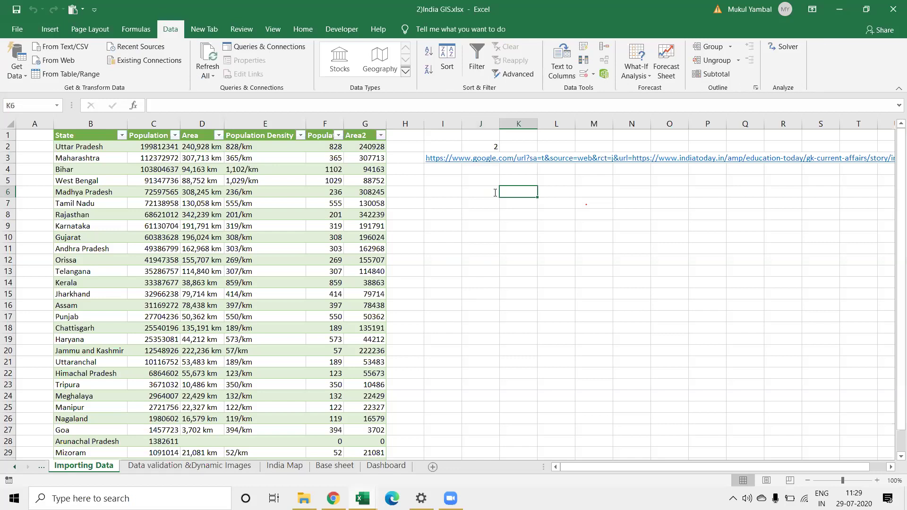
click(495, 192)
text(=WYW)
key(BackSpace)
key(BackSpace)
key(BackSpace)
text(Ra)
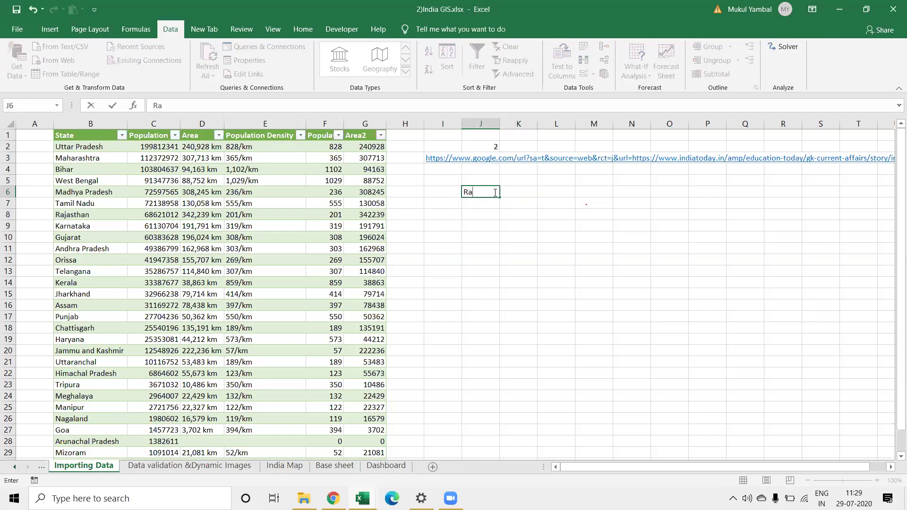
text(jast)
text(han)
key(ctrl+Return)
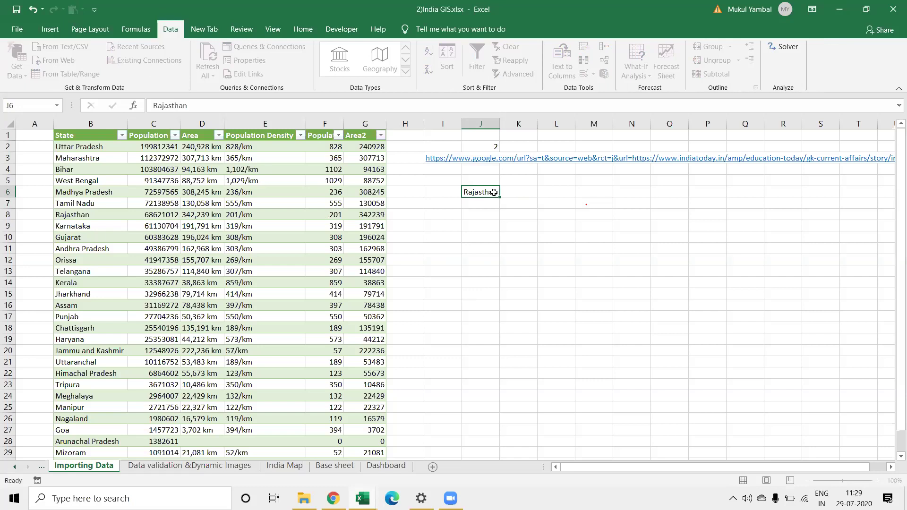
key(Right)
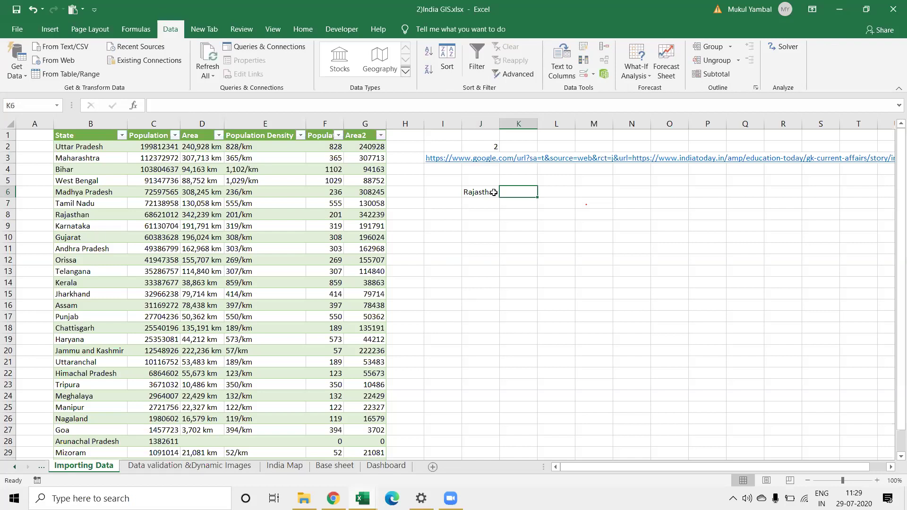
click(519, 179)
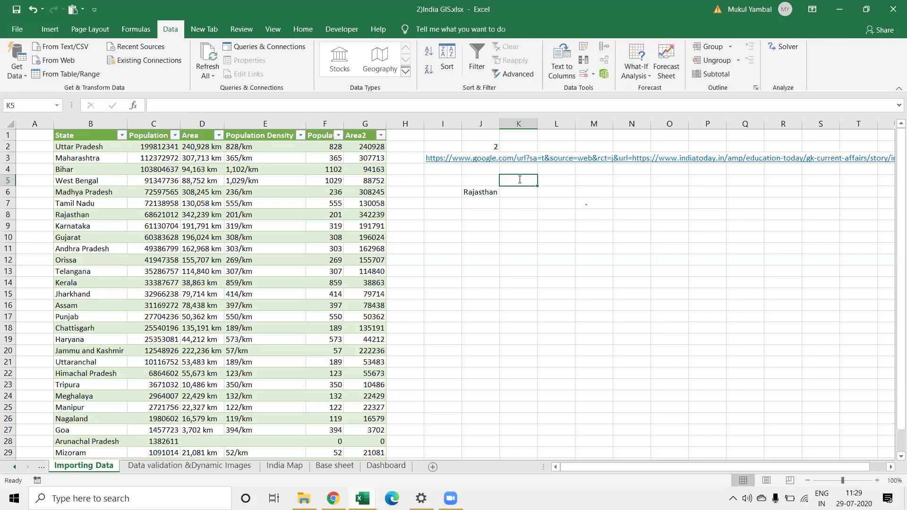
text(Populatio)
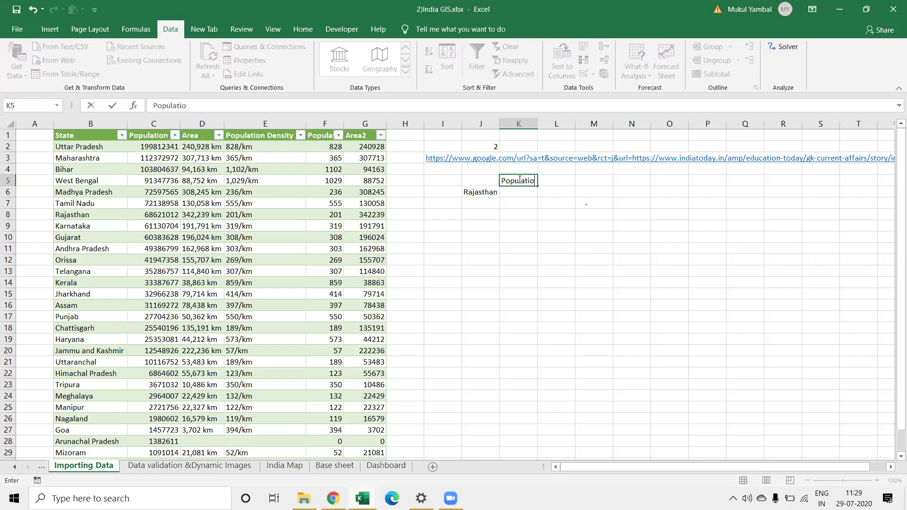
text(n)
text( Density)
key(Return)
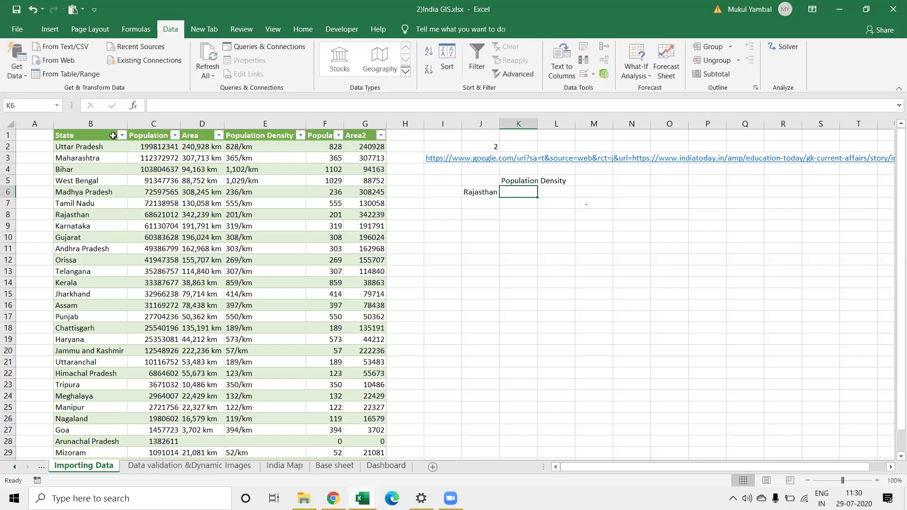
click(156, 157)
key(ctrl+Up)
key(Left)
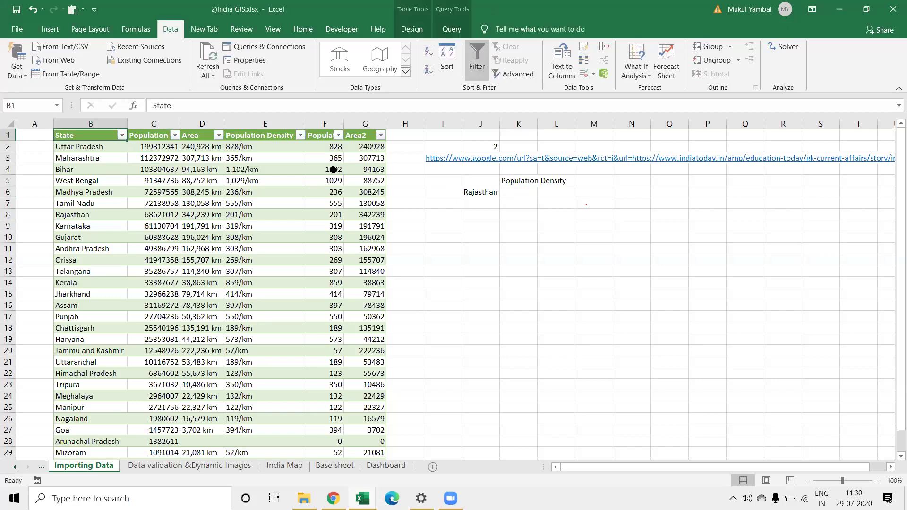
click(516, 189)
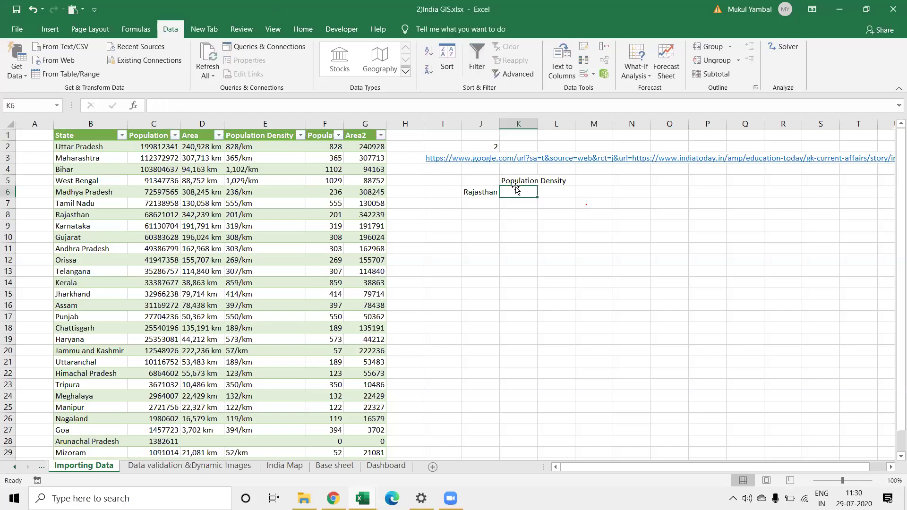
text(=)
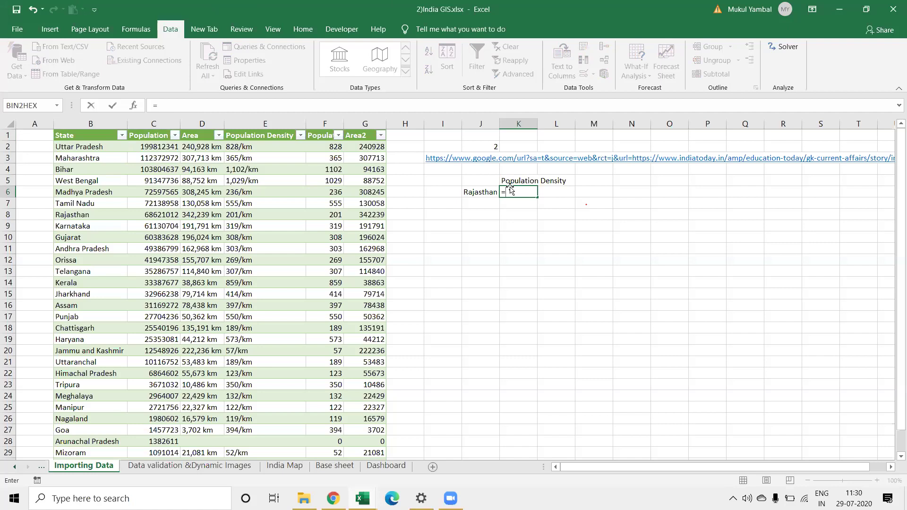
key(Escape)
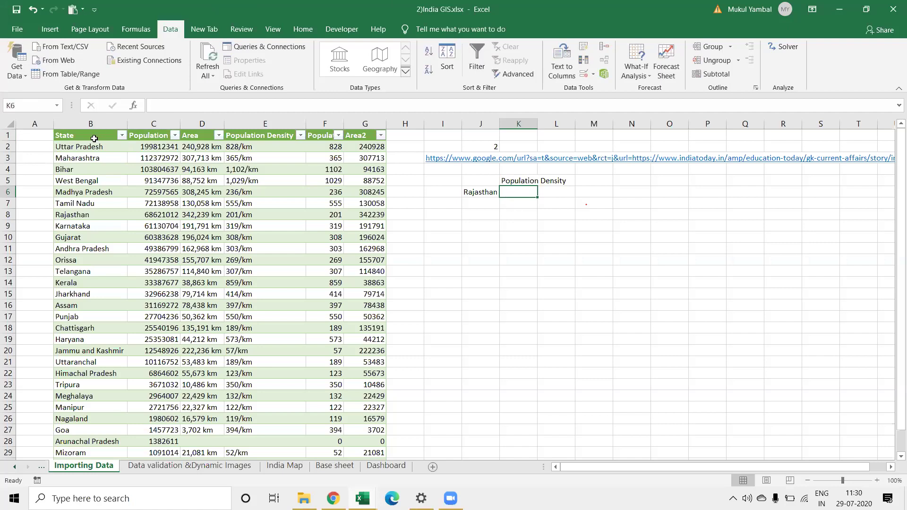
drag(91, 147, 91, 244)
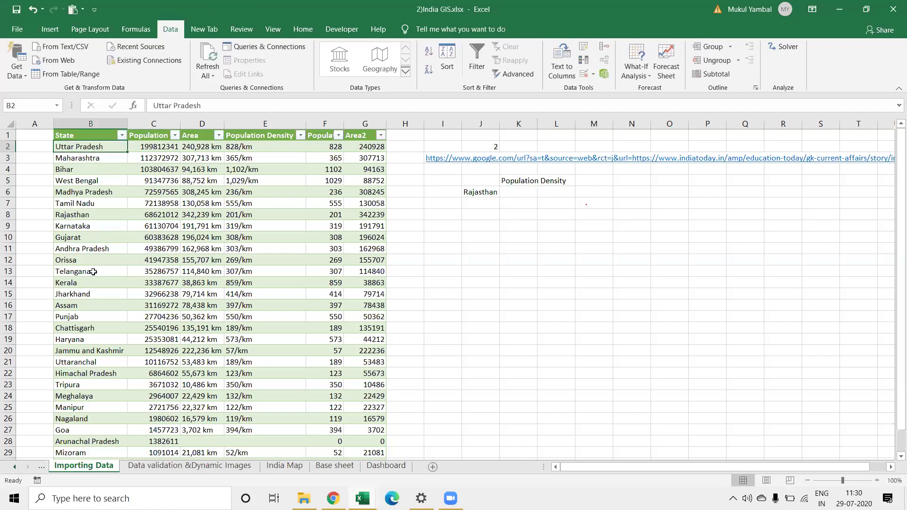
drag(89, 471, 89, 431)
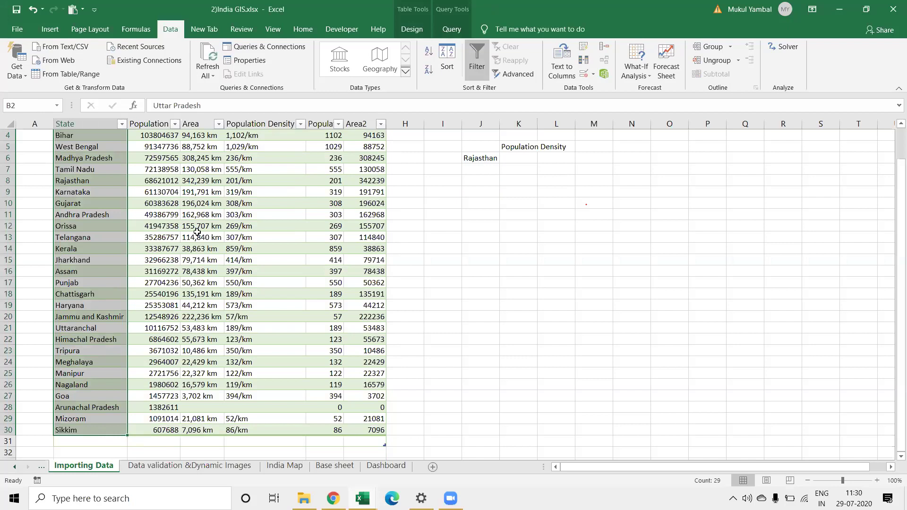
scroll(197, 232, up, 1)
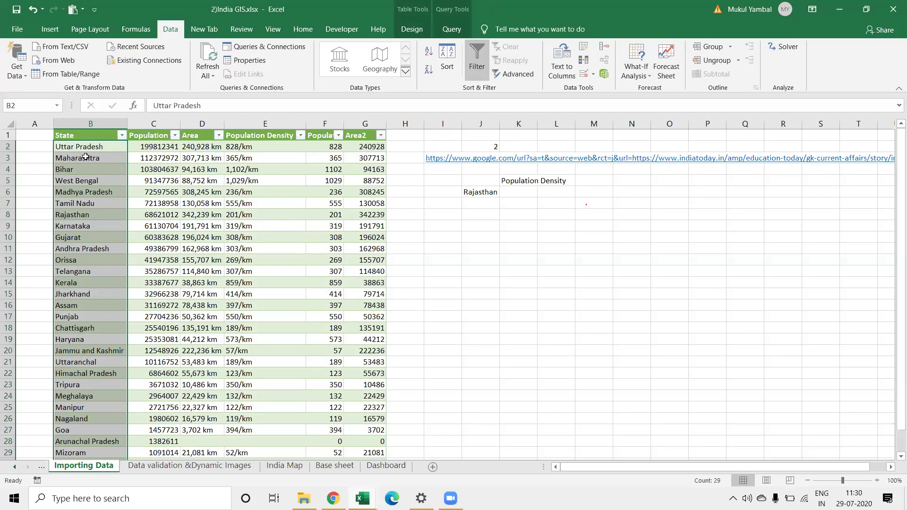
key(Down)
key(Right)
key(Right)
key(Right)
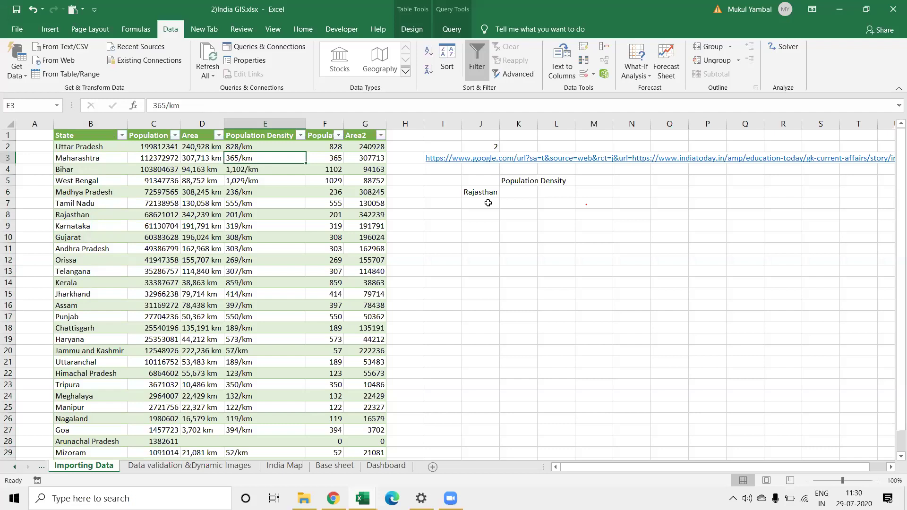
click(527, 195)
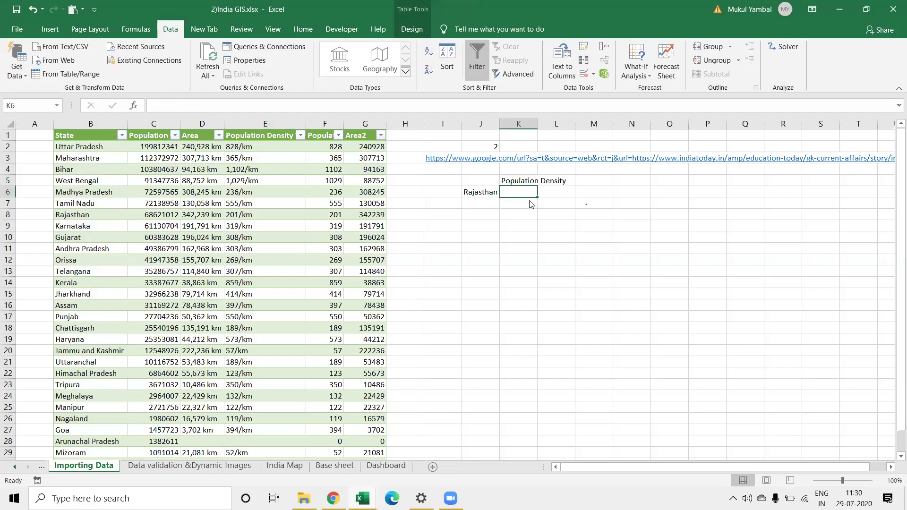
text(=vloo)
Step: In K6, enter an exact-match VLOOKUP on J6 against the state table's column 4, returning 201/km for Rajasthan
double_click(552, 206)
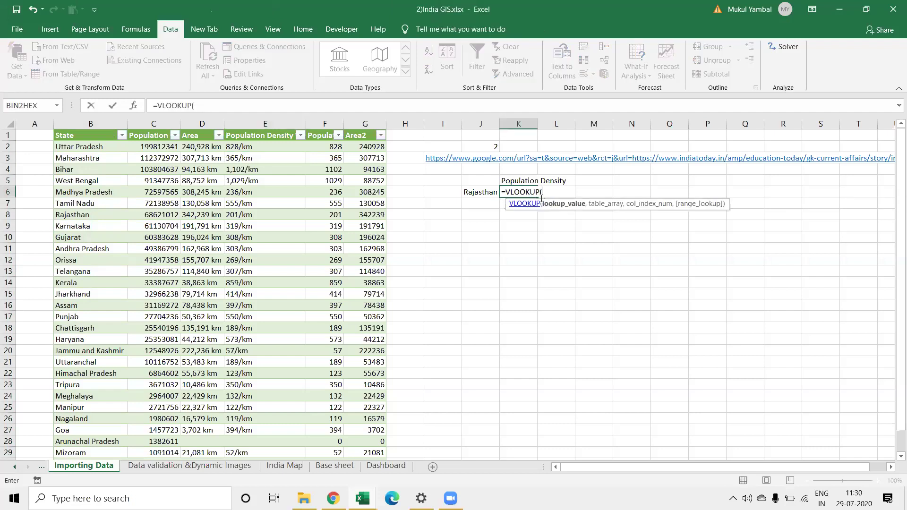
click(477, 195)
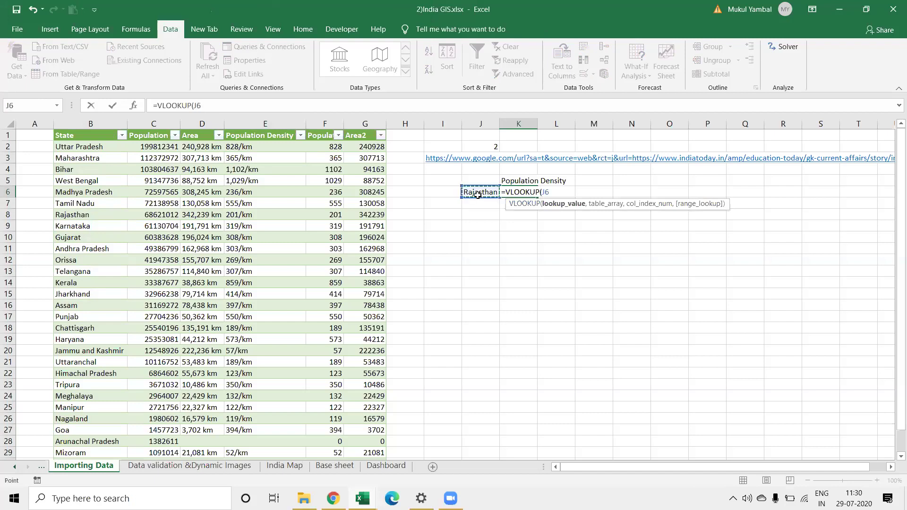
text(,)
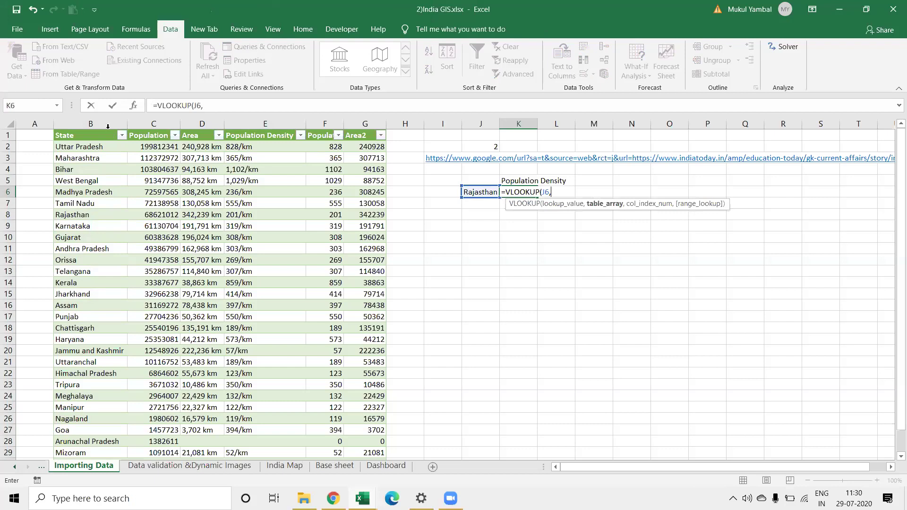
drag(95, 136, 359, 168)
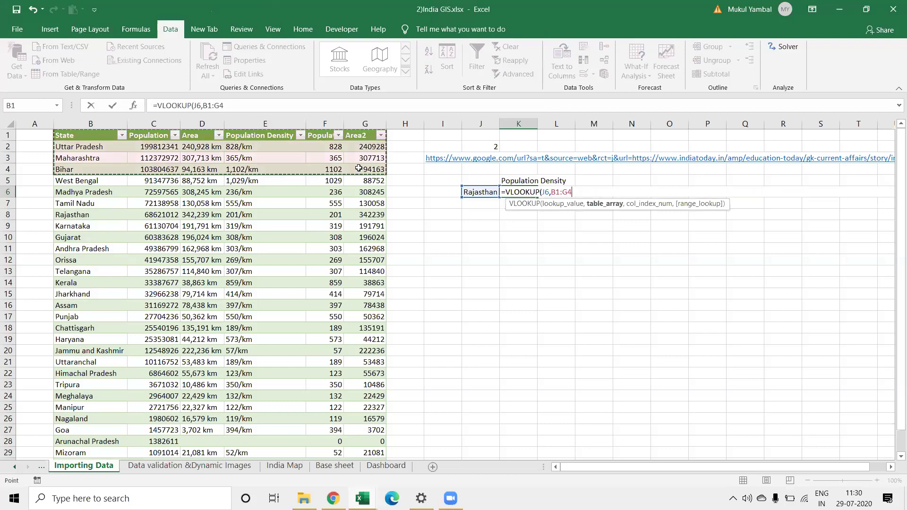
drag(359, 168, 359, 168)
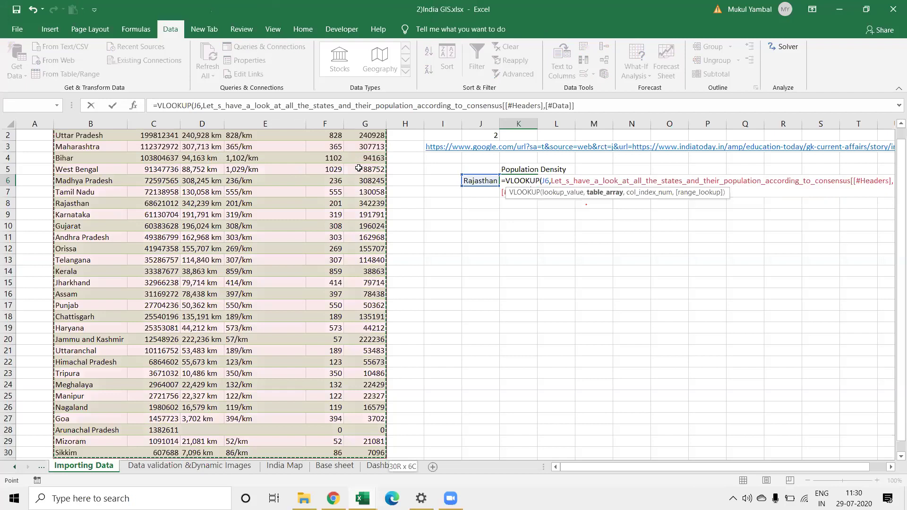
text(,)
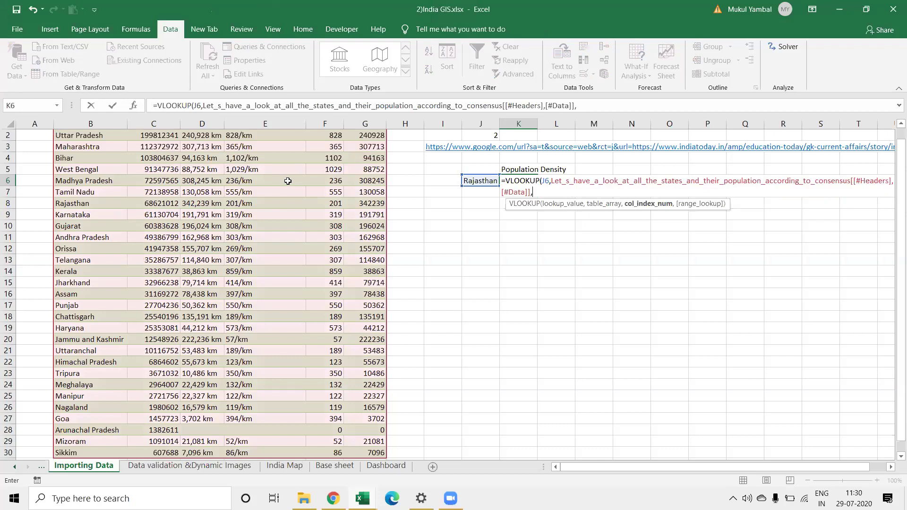
text(4)
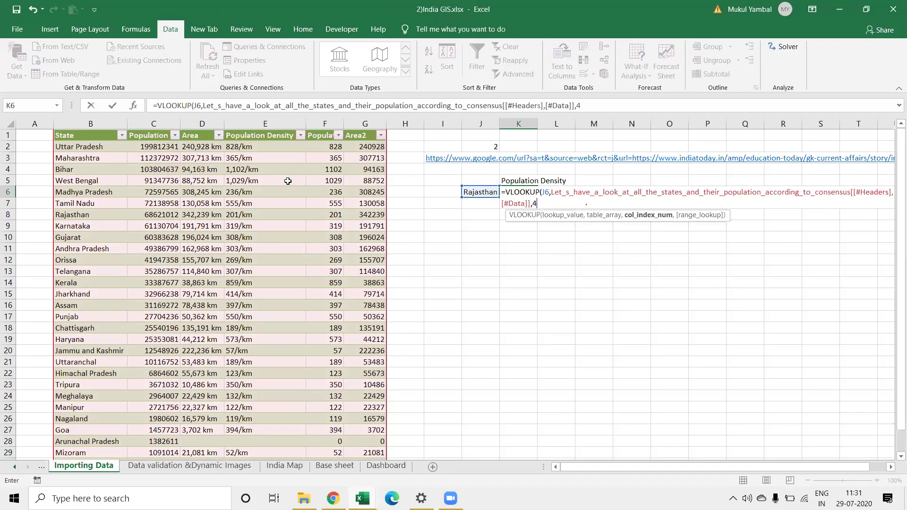
text(,)
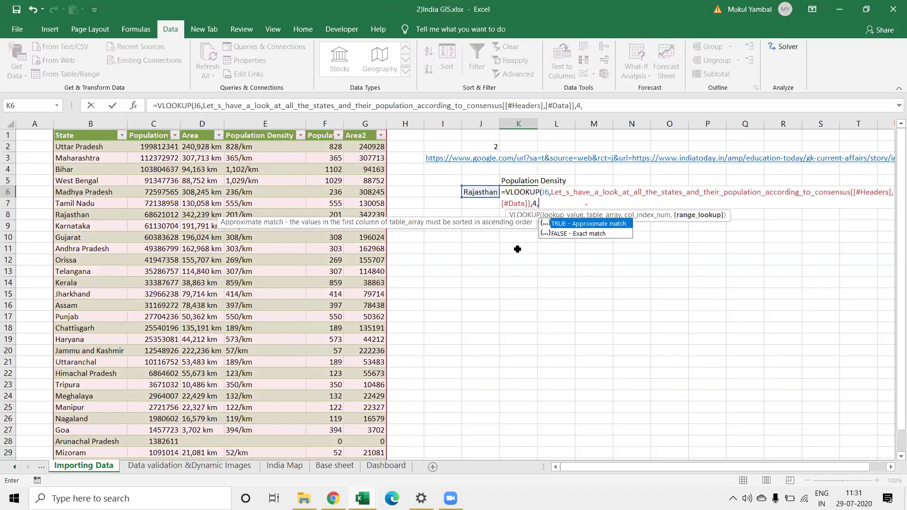
click(589, 233)
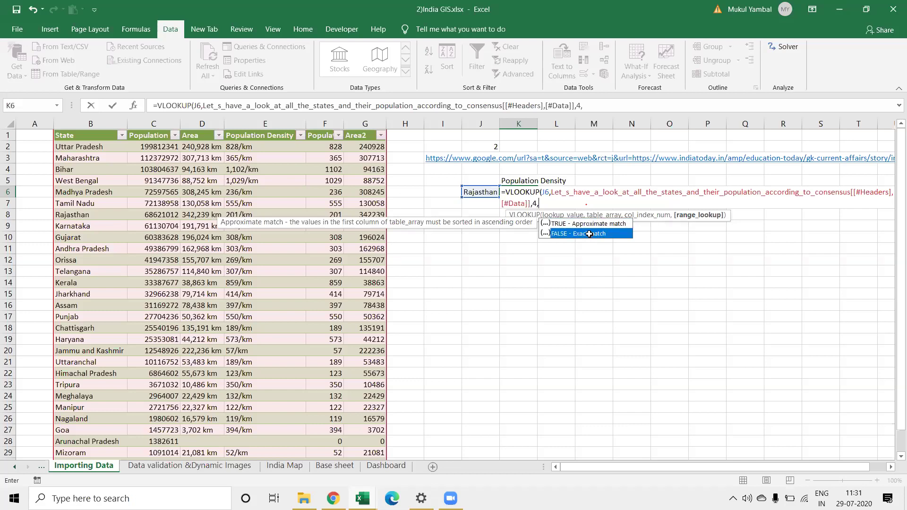
double_click(589, 234)
text())
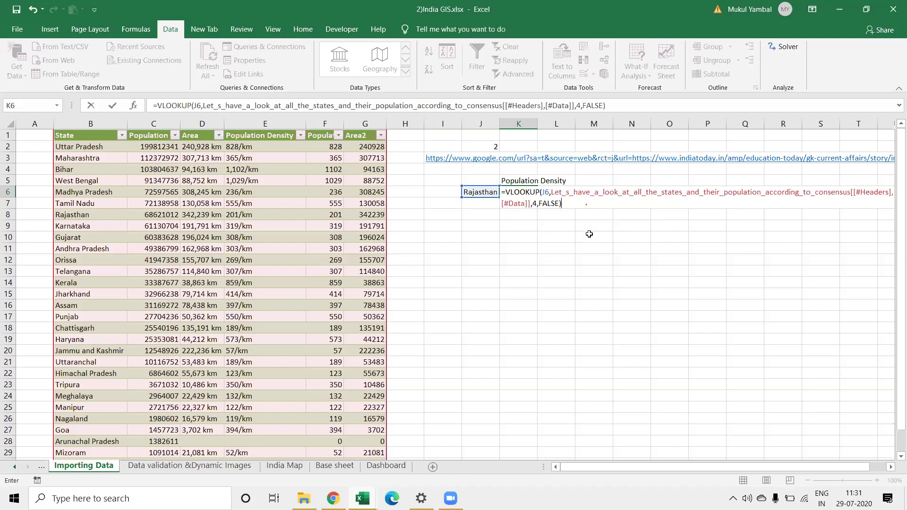
key(Return)
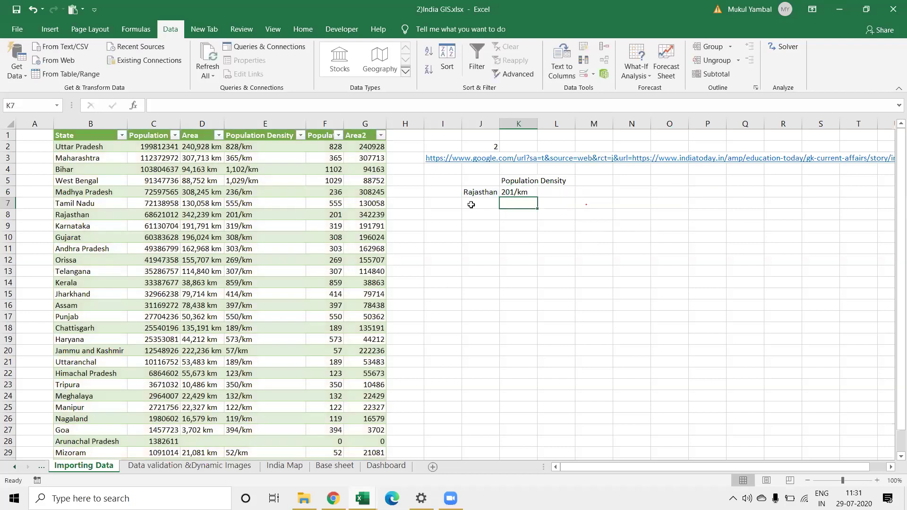
click(481, 190)
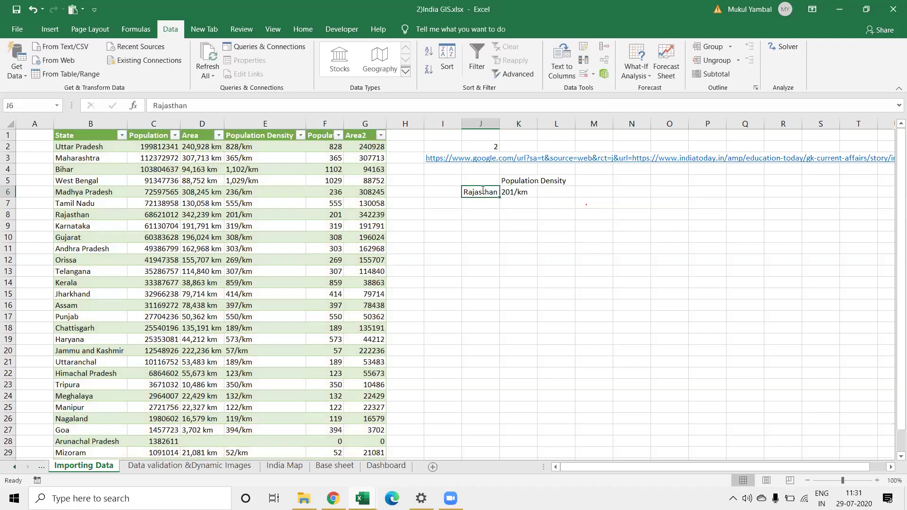
Step: Enter Bihar in J6 as the state to look up and check K6's lookup formula
text(Bihar)
key(Return)
text(')
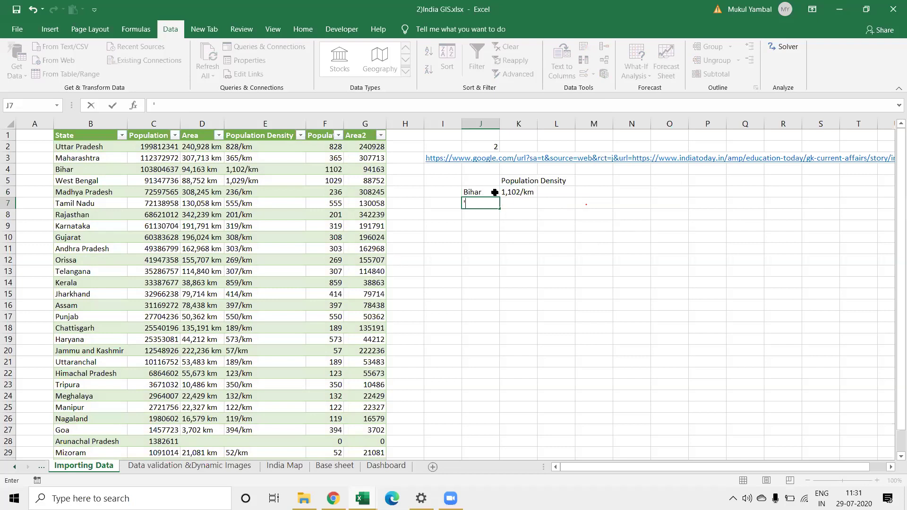
click(512, 192)
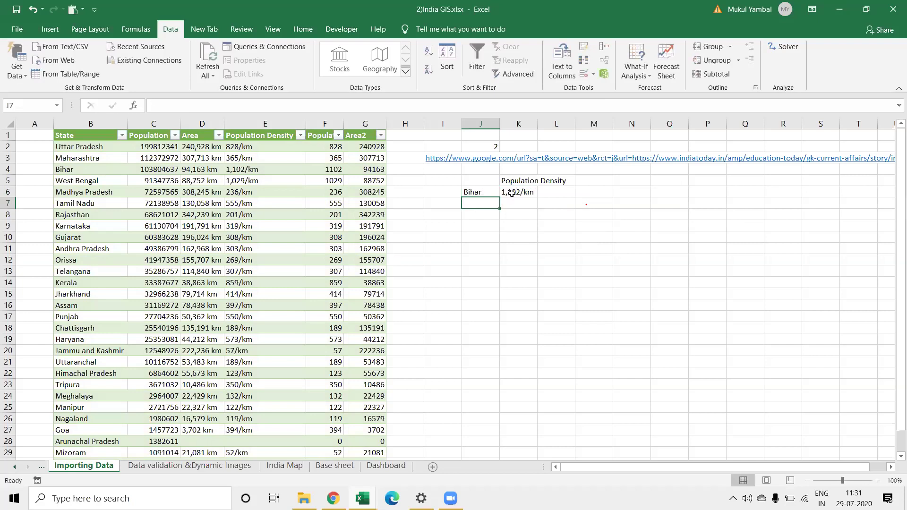
click(485, 192)
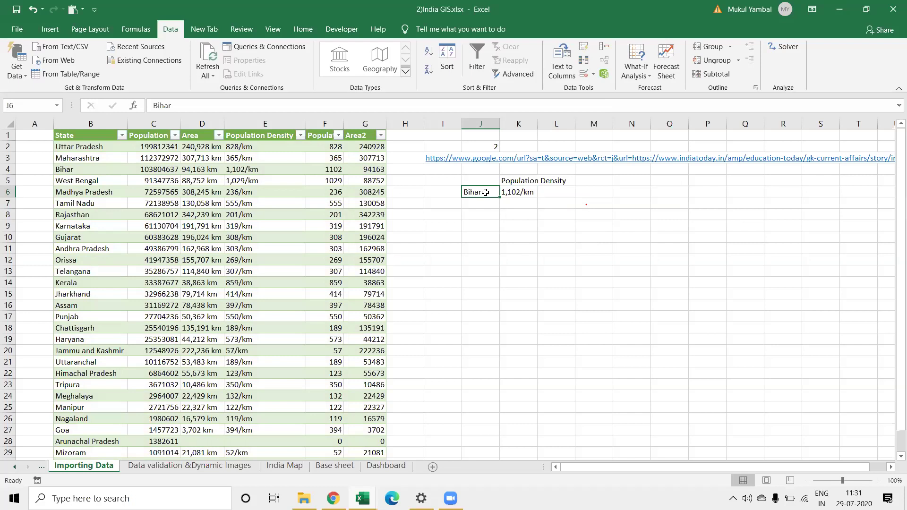
Step: Rename the K5 heading to Area and change K6's VLOOKUP column index from 4 to 3
click(516, 189)
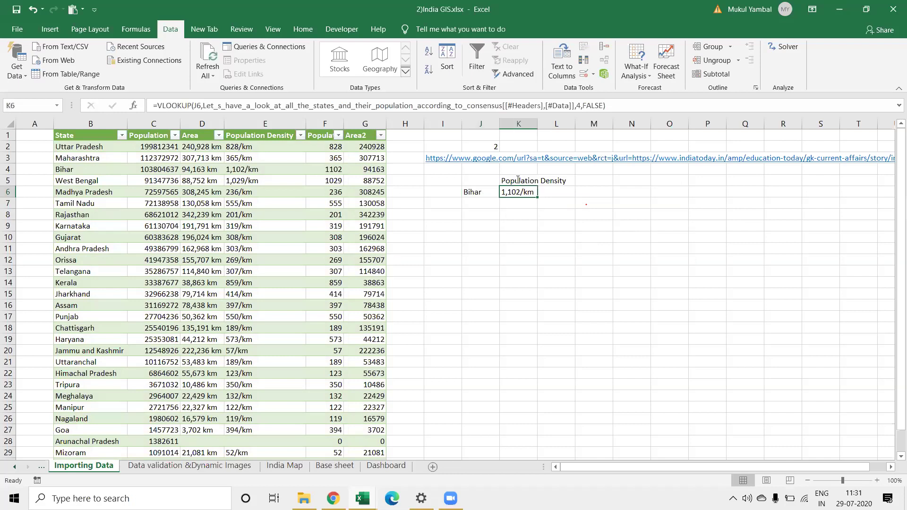
click(517, 180)
text(Area)
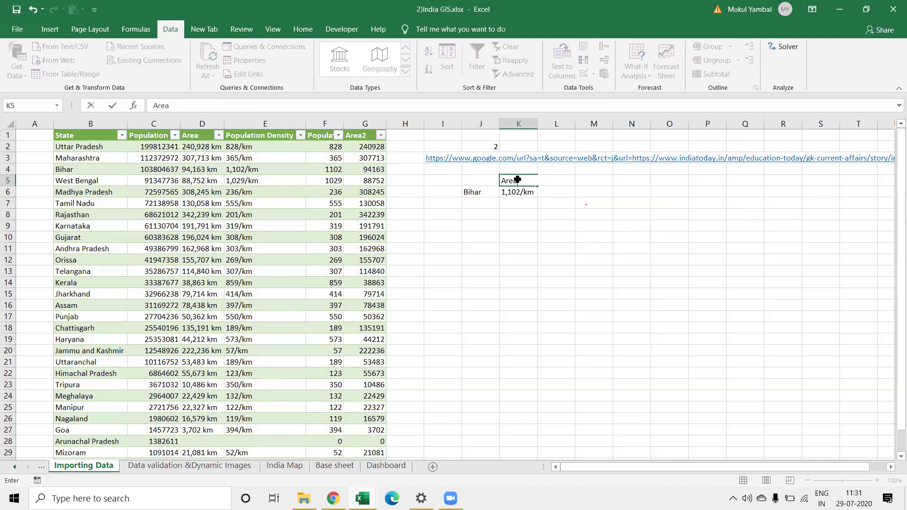
key(Return)
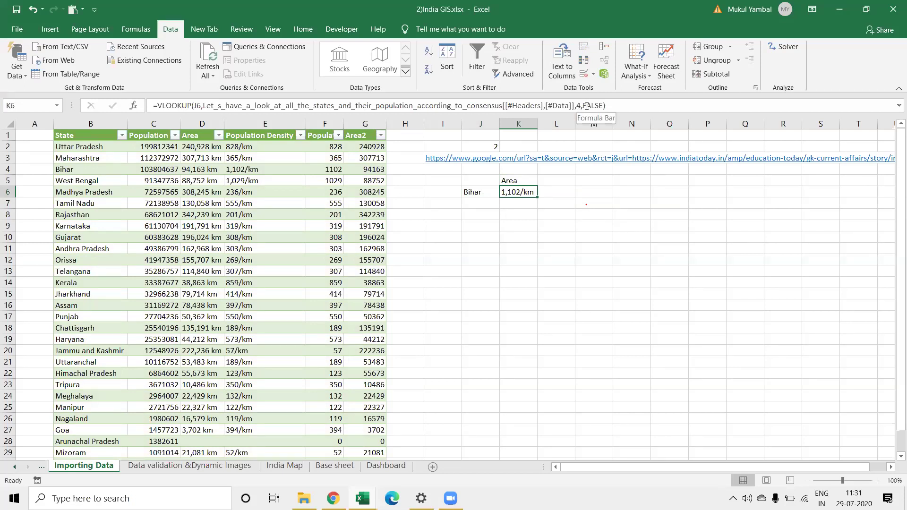
double_click(584, 106)
click(585, 105)
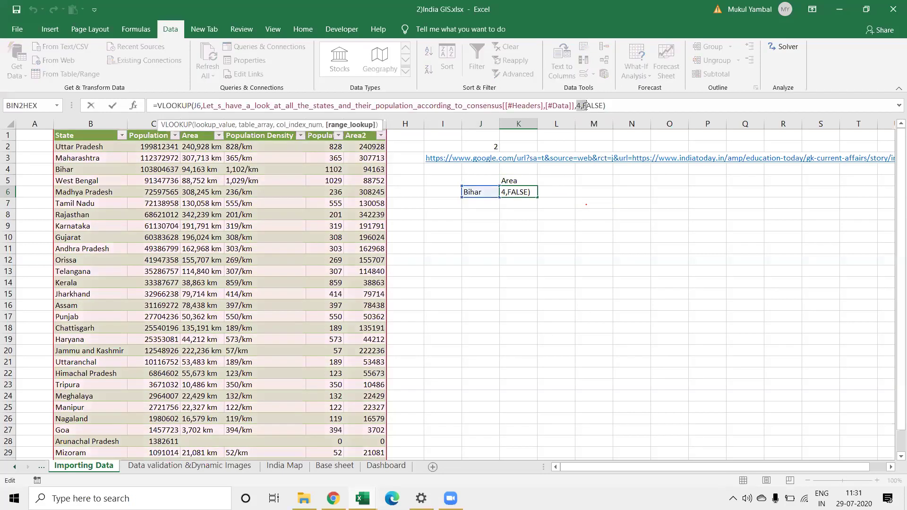
click(580, 105)
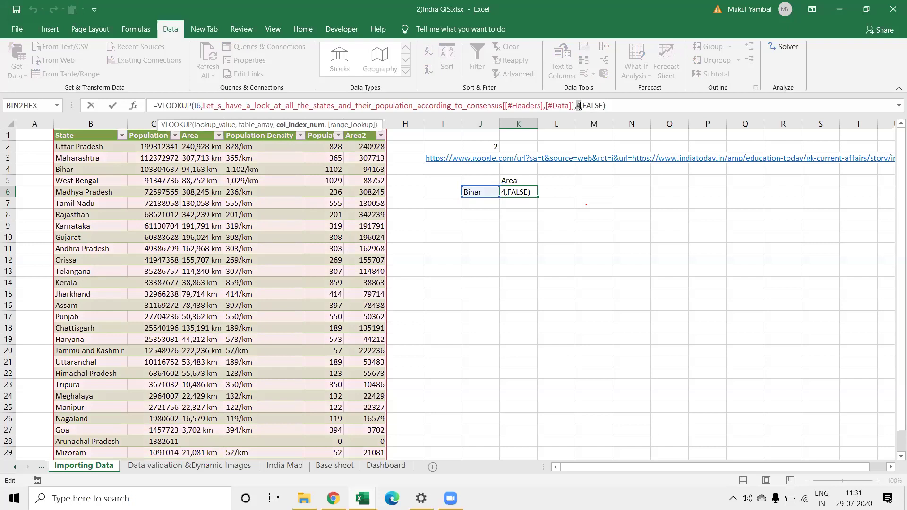
text(3)
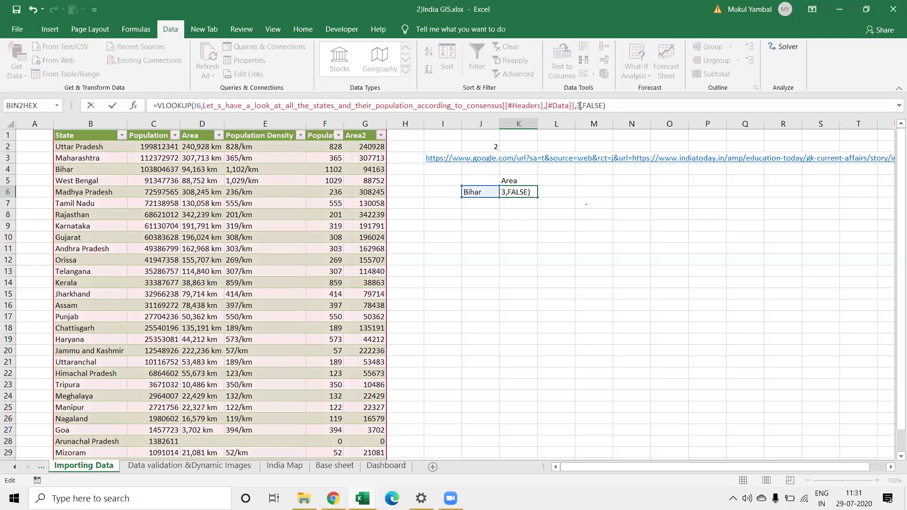
key(Return)
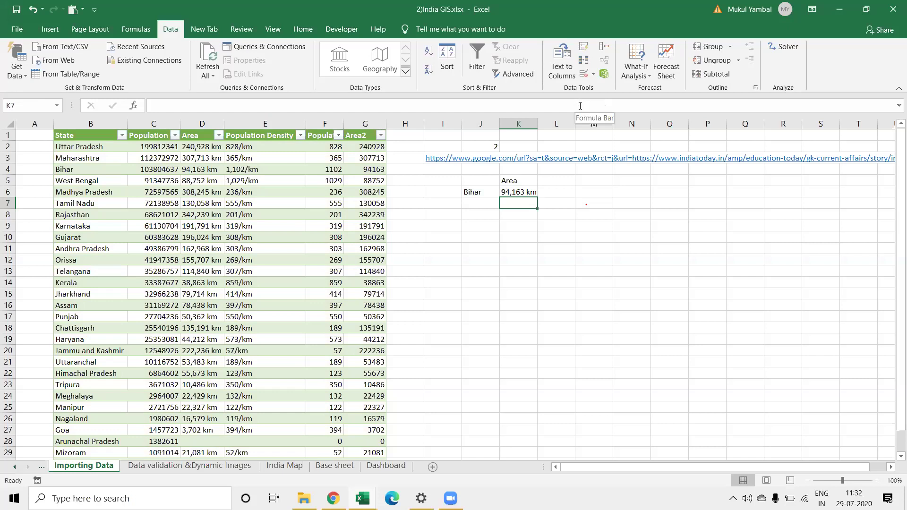
Step: Enter Gujarat in J6 so K6 returns an area of 196,024 km
key(Up)
key(Left)
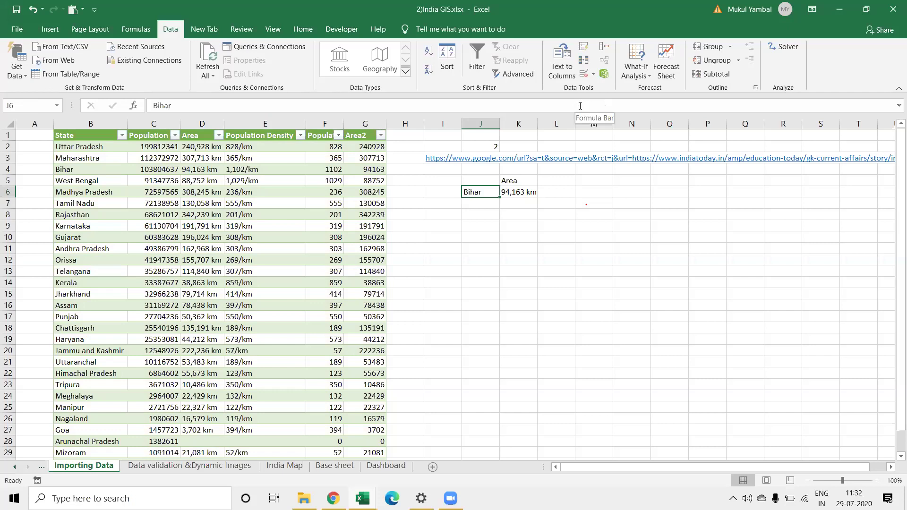
text(Gujarat)
key(Return)
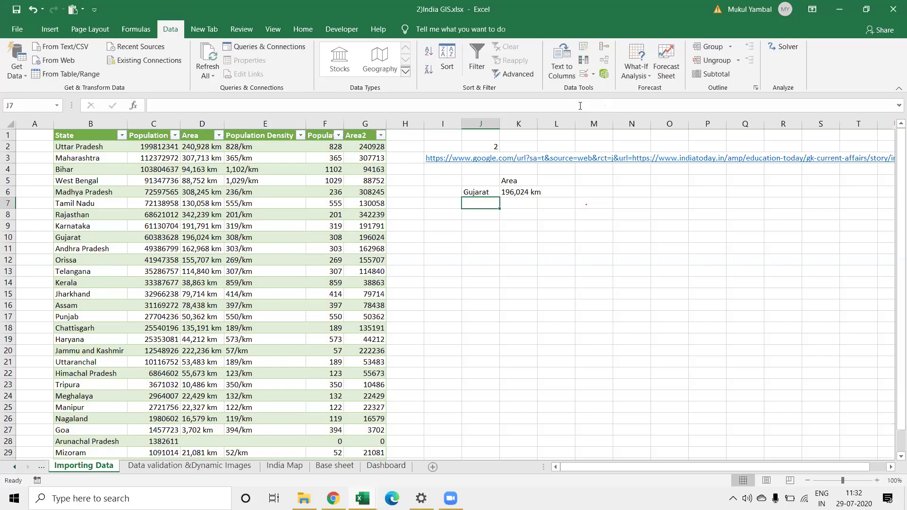
drag(112, 147, 107, 452)
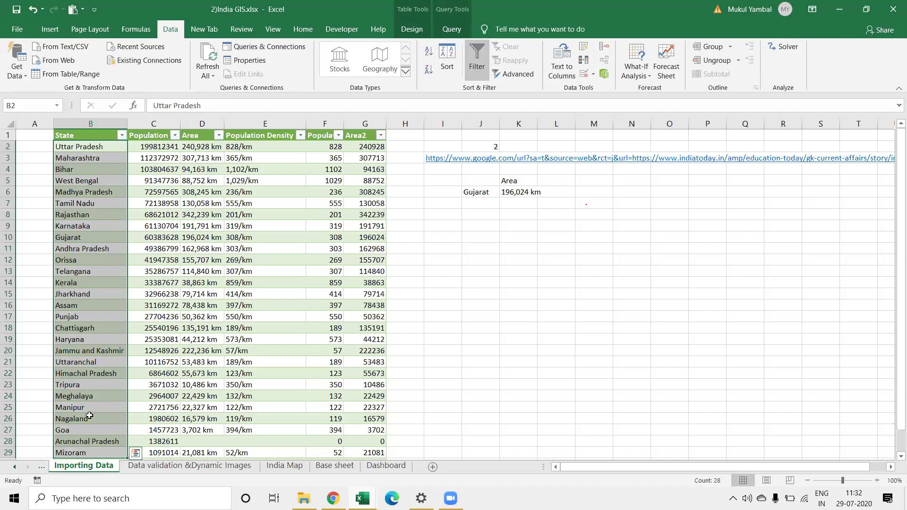
key(ctrl+c)
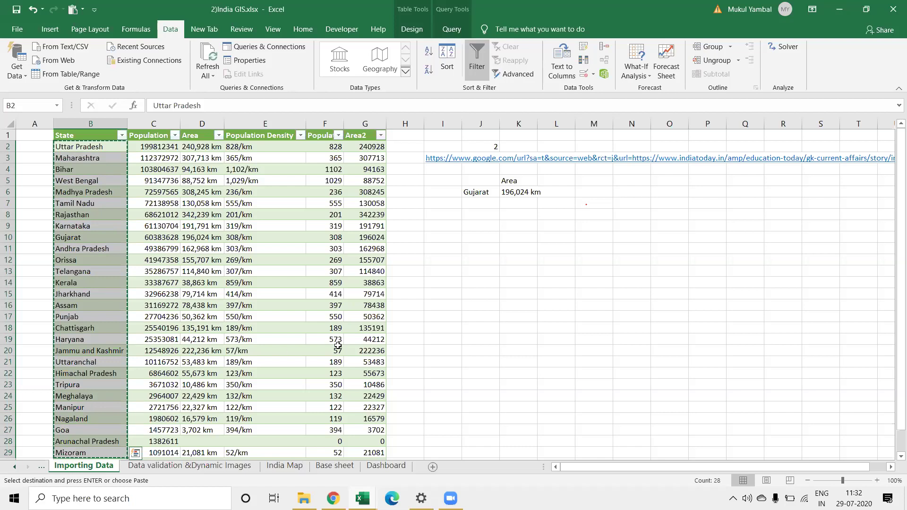
click(514, 192)
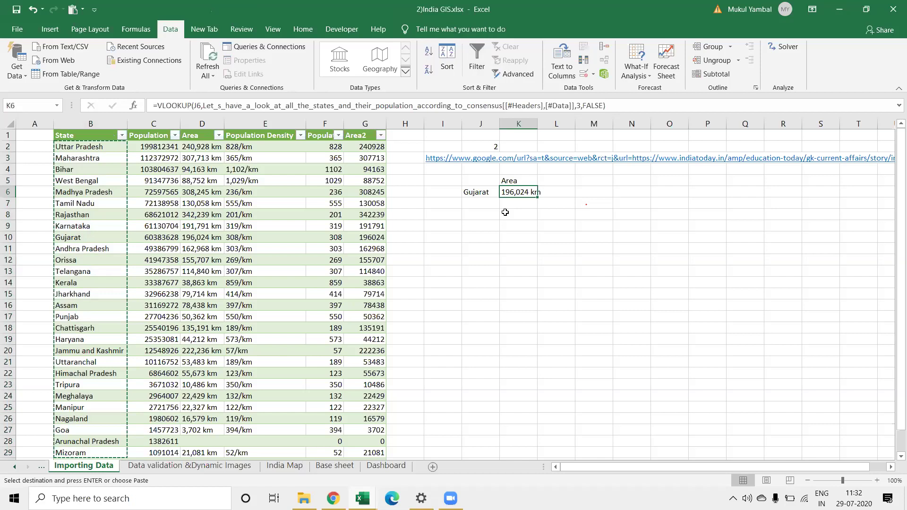
drag(76, 135, 370, 133)
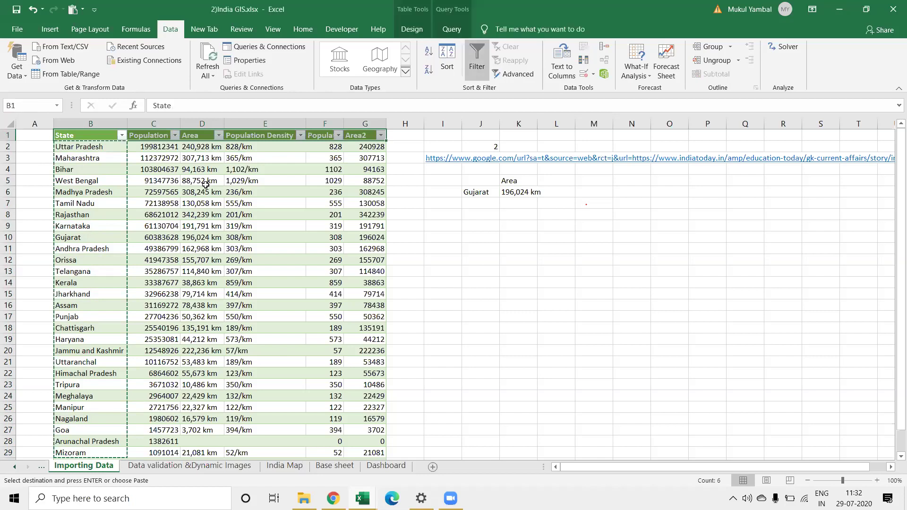
click(452, 197)
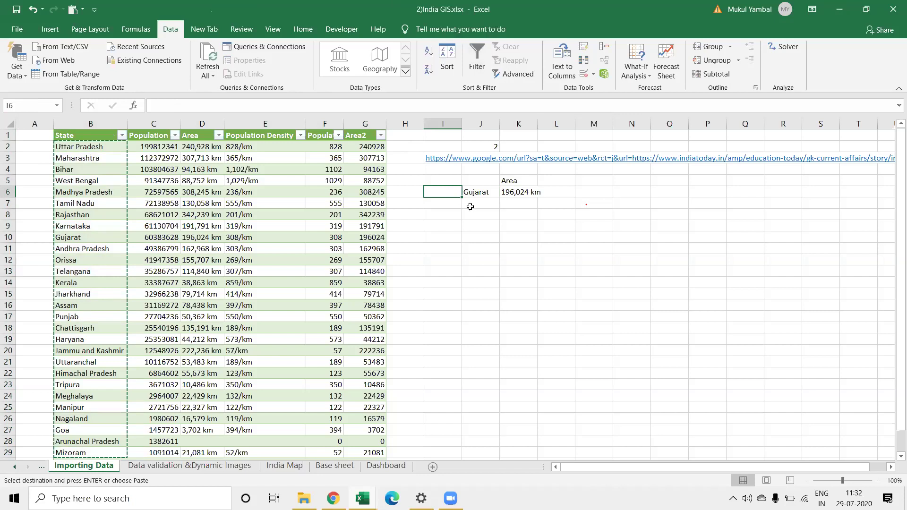
Step: Check Gujarat's area lookup, then add the heading ID in cell A1
click(500, 205)
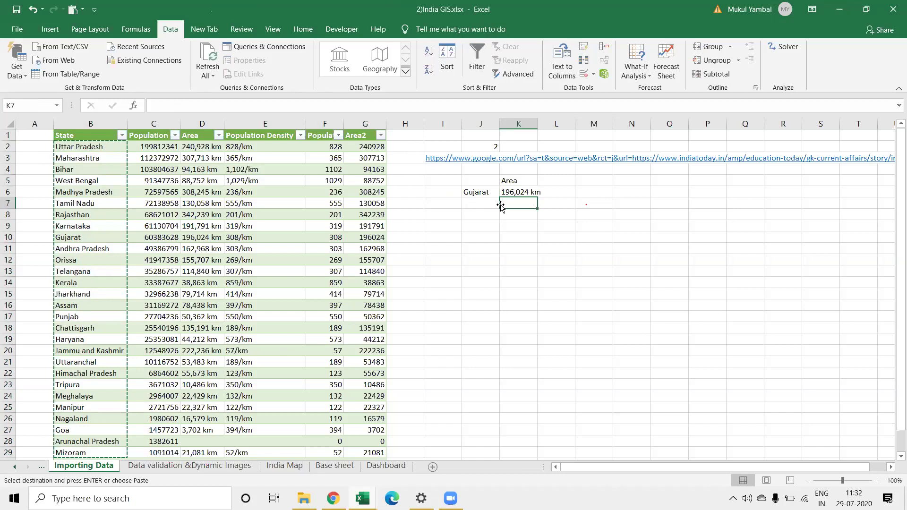
click(515, 194)
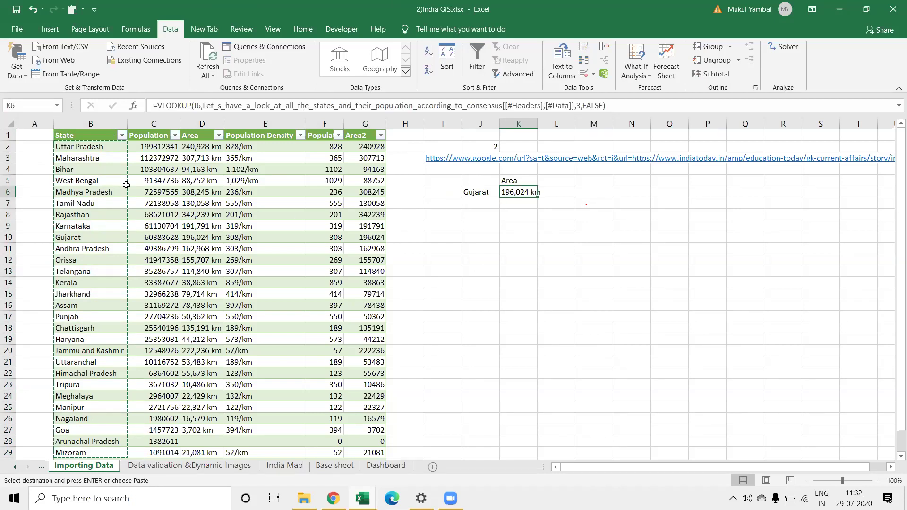
click(97, 123)
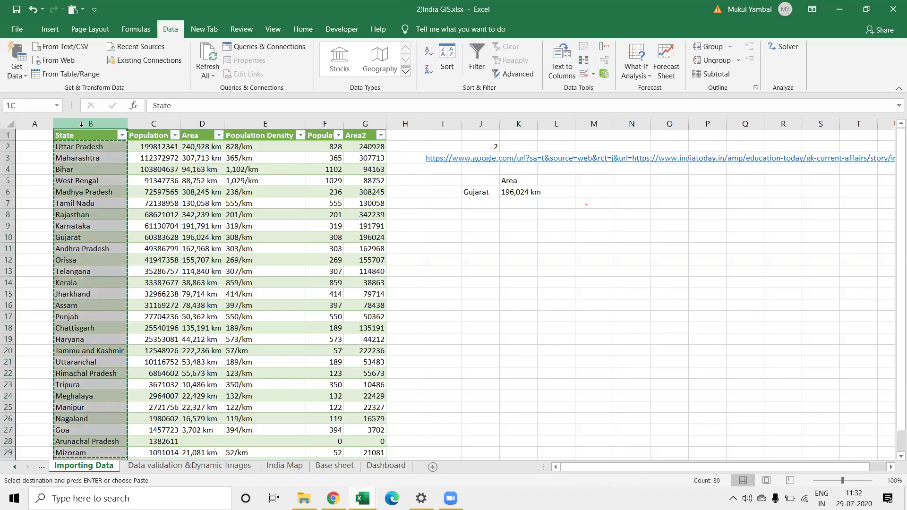
click(43, 135)
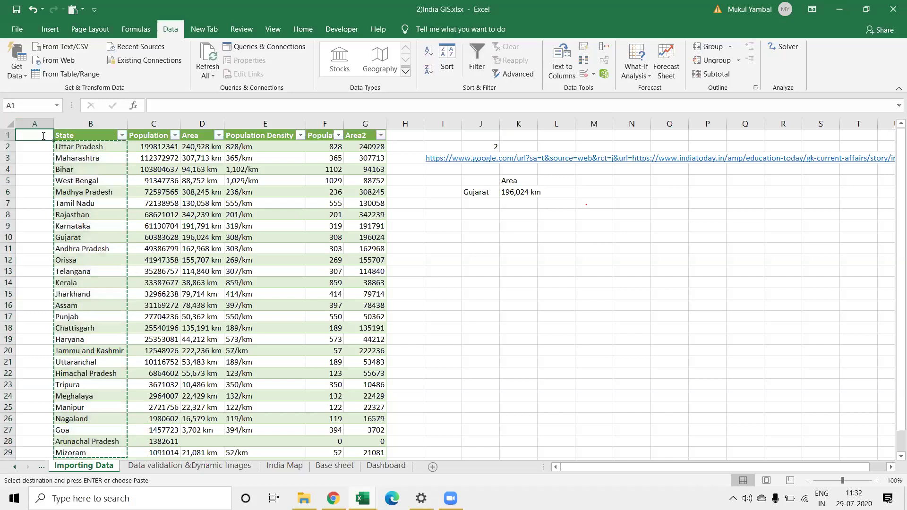
text(ID)
key(Return)
key(Return)
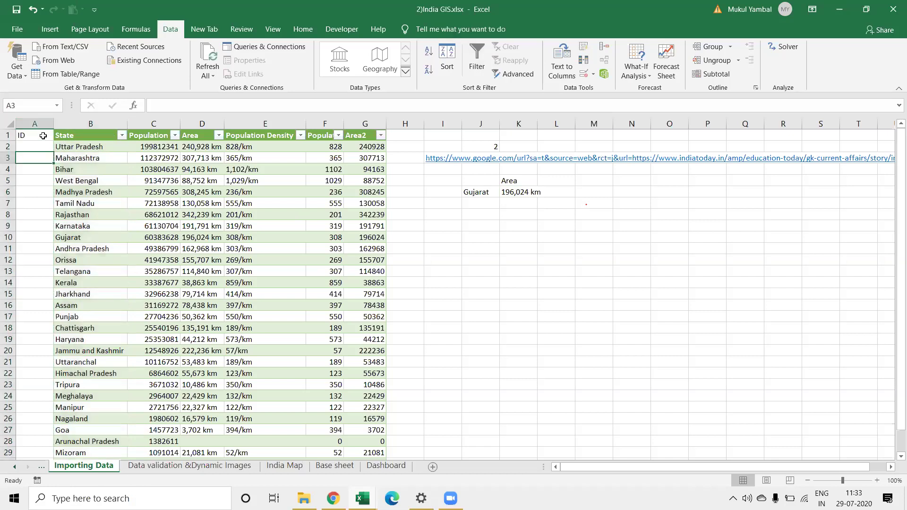
Step: Enter IDs 1 and 2 for the first two states and select them for filling
key(Up)
text(1)
key(Return)
text(2)
key(Return)
mouse_move(40, 148)
mouse_down()
mouse_move(40, 159)
mouse_move(416, 297)
mouse_up()
Step: Fill the IDs down to 28, then change K6's VLOOKUP column index to -1
click(531, 182)
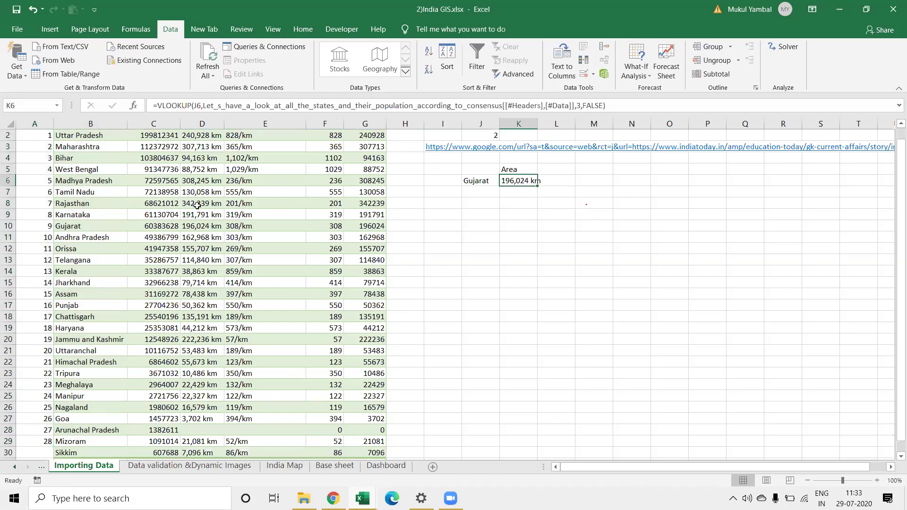
scroll(561, 88, up, 1)
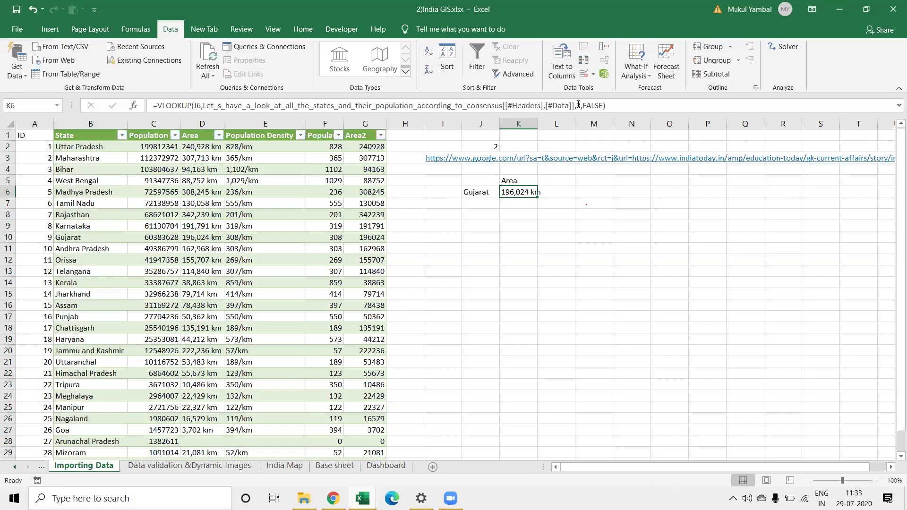
click(578, 104)
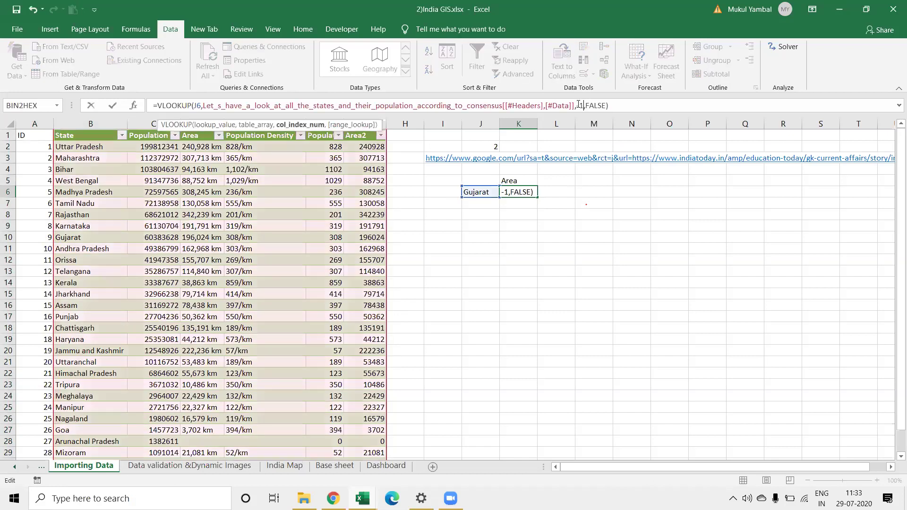
key(Return)
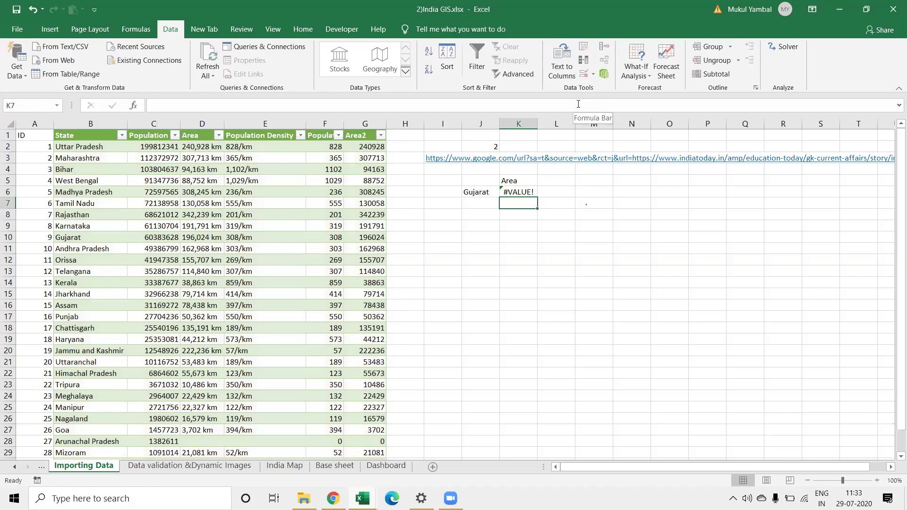
key(Up)
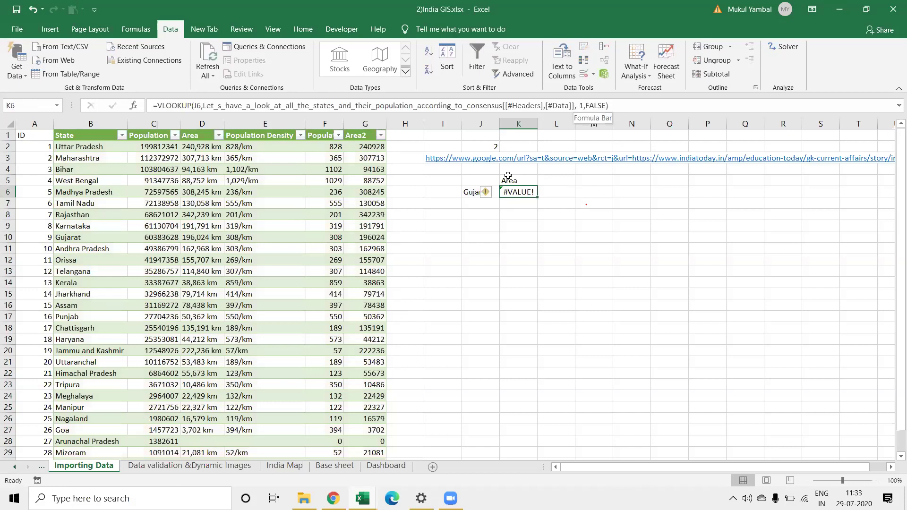
Step: Compare the #VALUE! result in K6 against the table rows and select K7
click(465, 191)
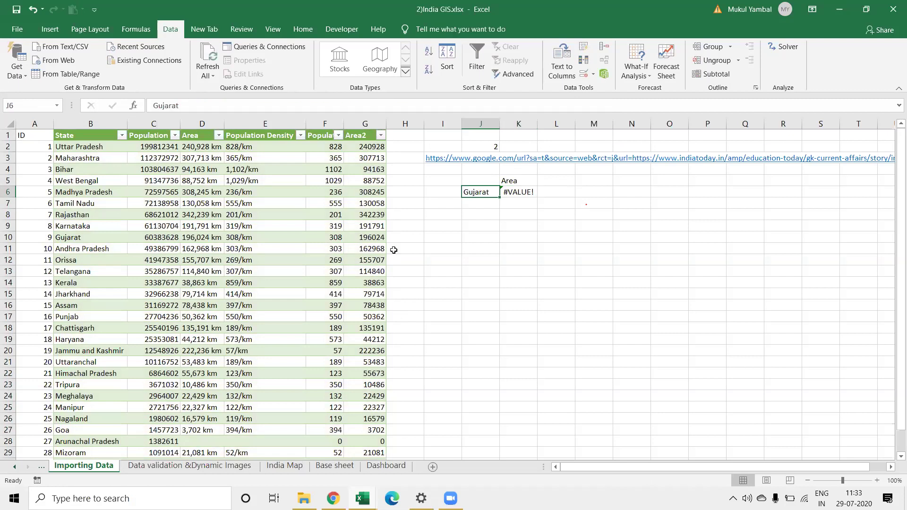
drag(394, 250, 383, 306)
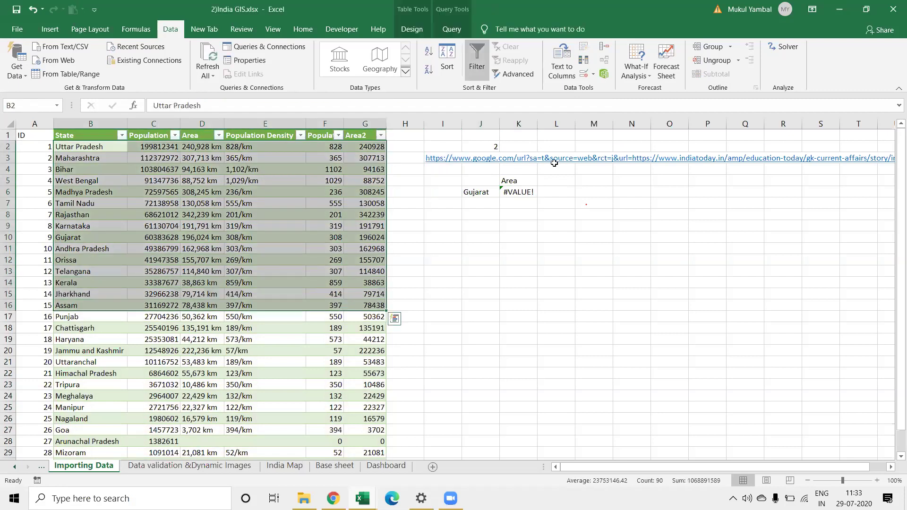
click(522, 192)
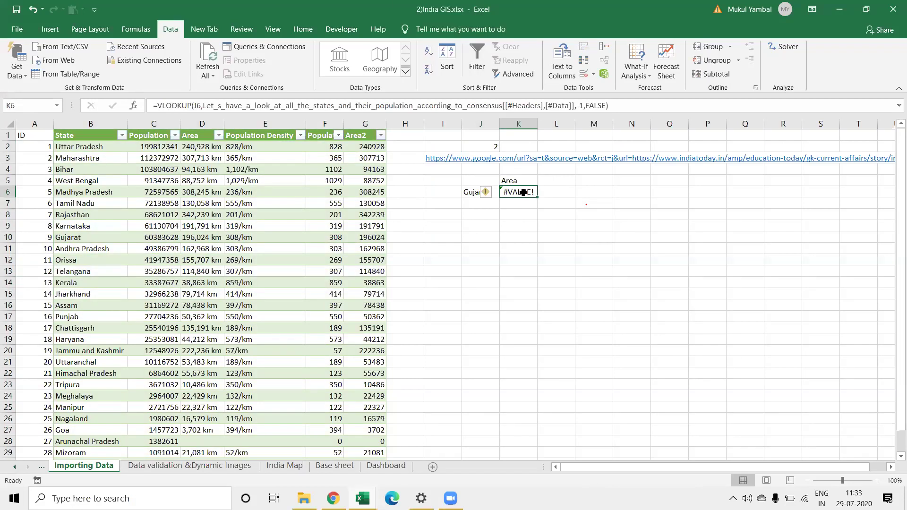
click(518, 205)
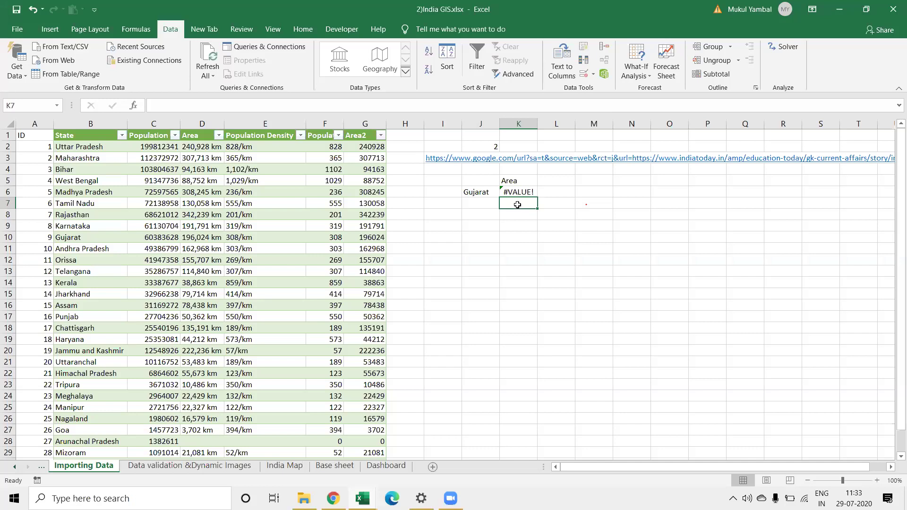
Step: In K7, enter =MATCH(J6, the table's State column, 0) for an exact match, returning 10
text(=Ma)
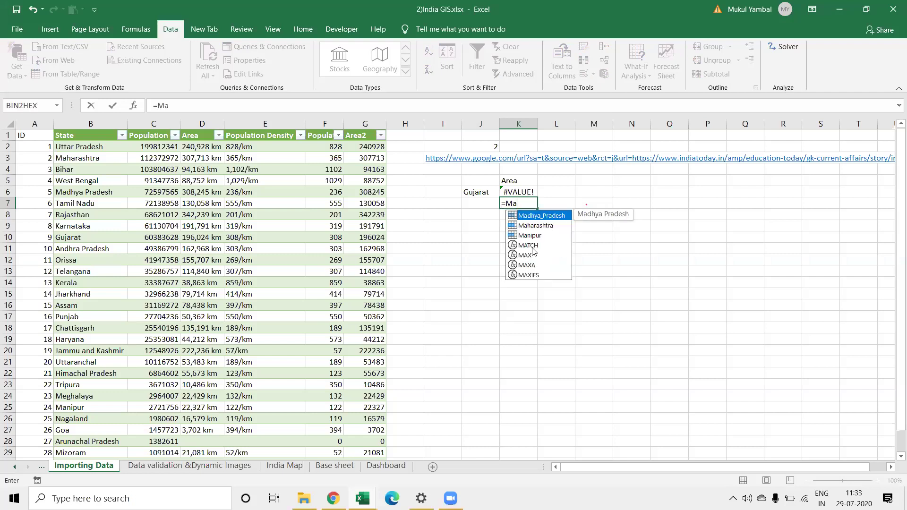
double_click(529, 245)
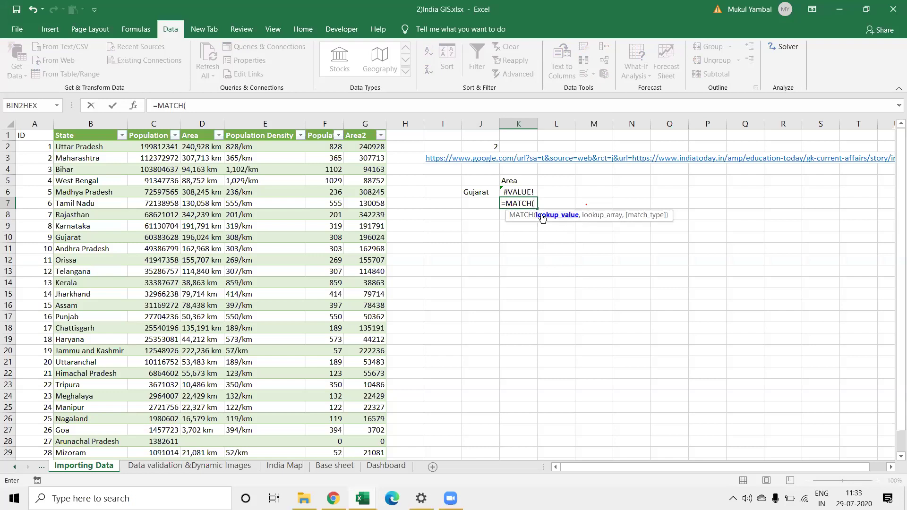
click(483, 193)
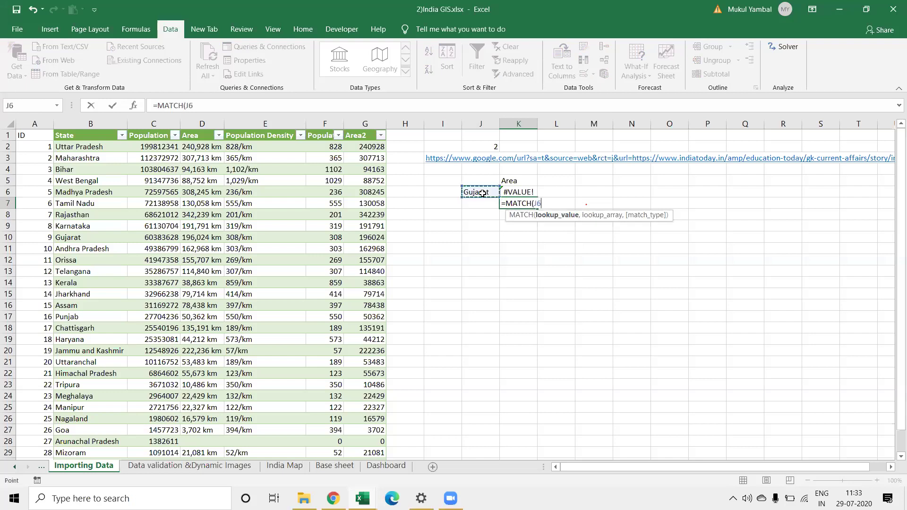
text(,)
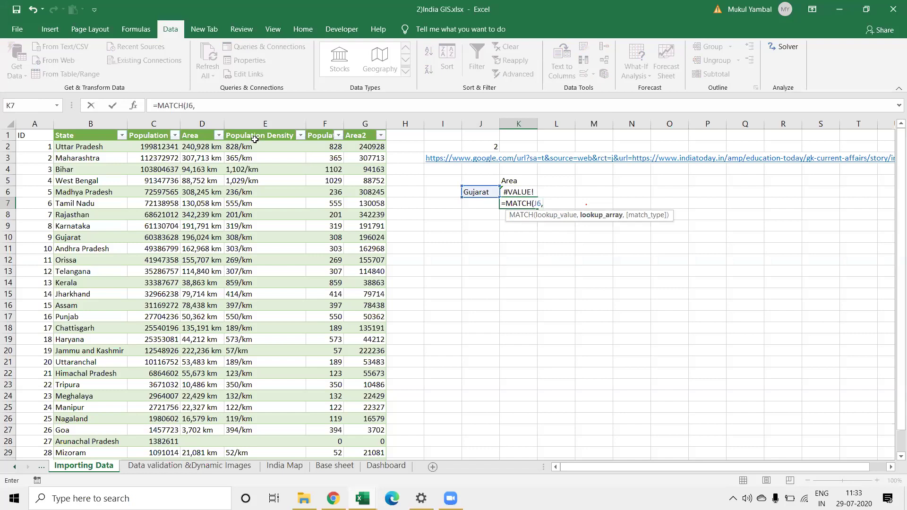
click(82, 135)
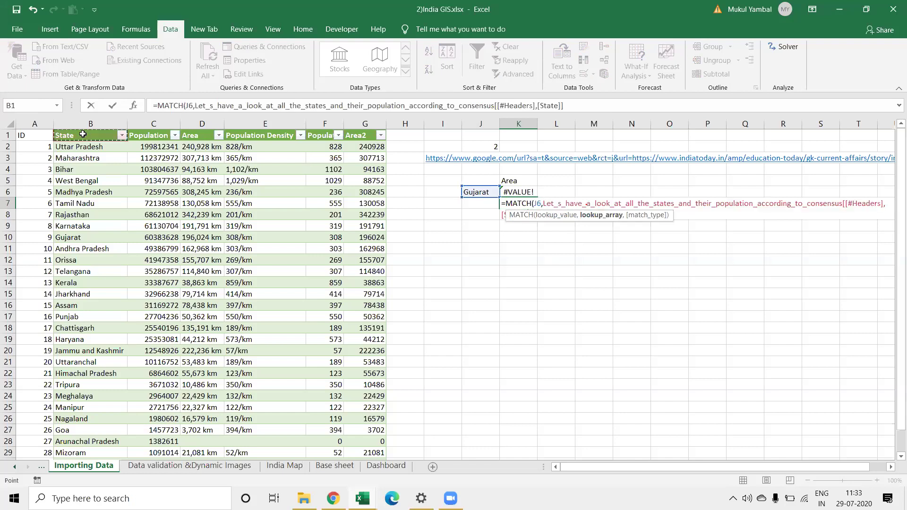
key(ctrl+shift+Down)
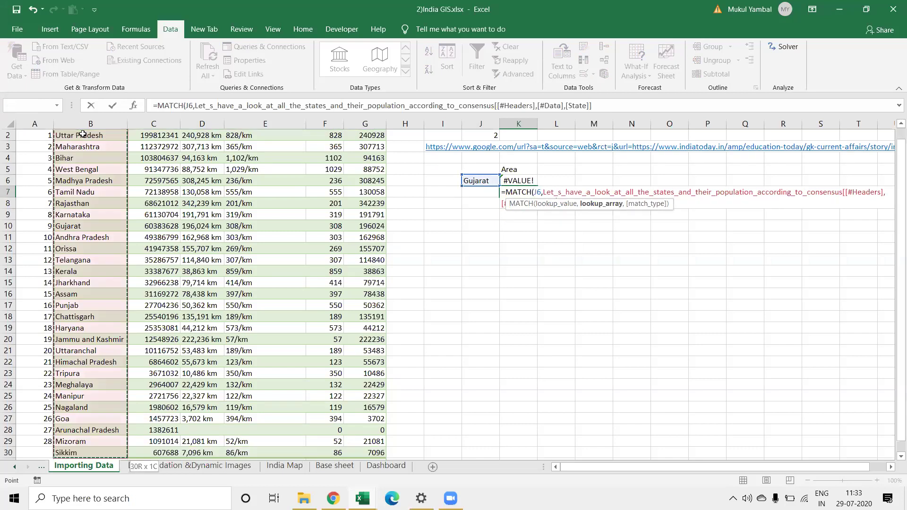
text(.)
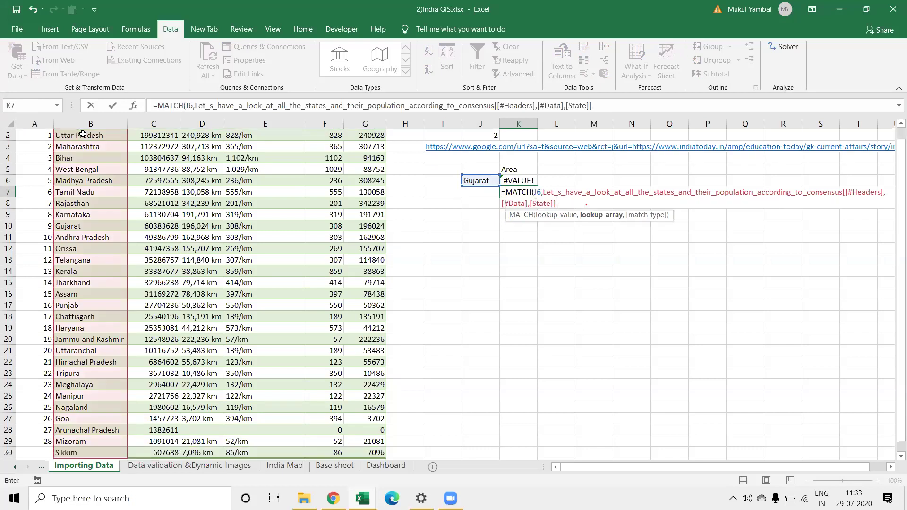
text(,)
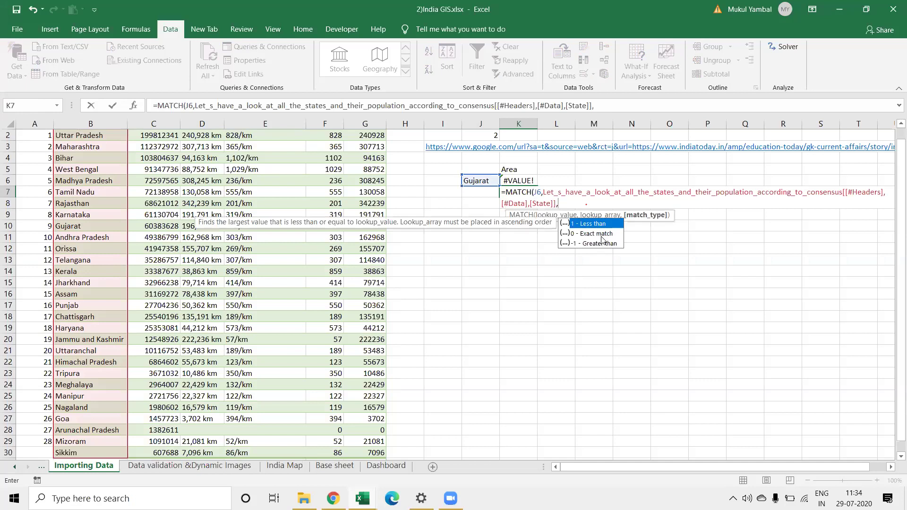
double_click(601, 236)
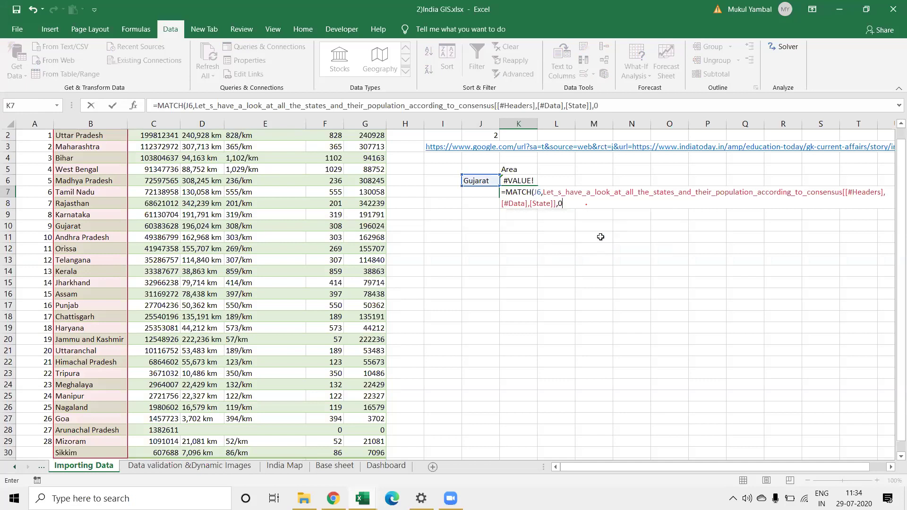
key(Return)
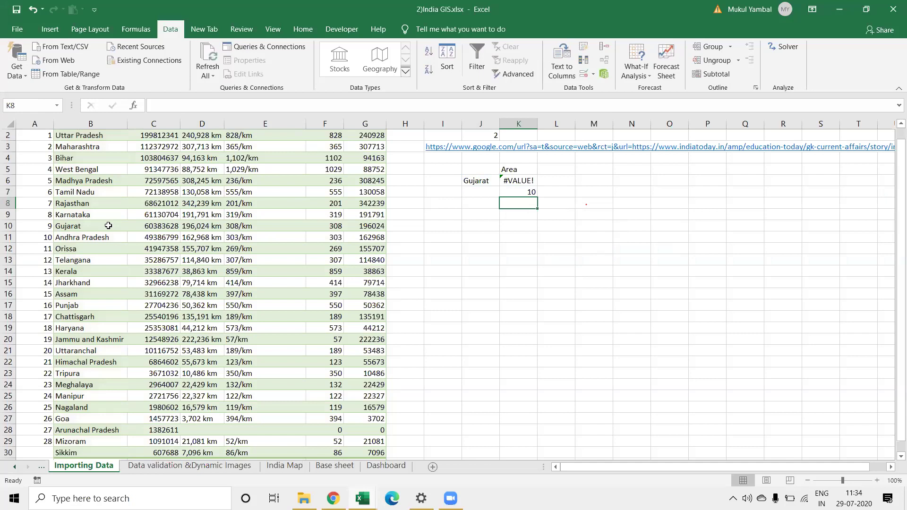
Step: Highlight the State column down to Gujarat to verify its position of 10
click(108, 225)
scroll(94, 189, up, 1)
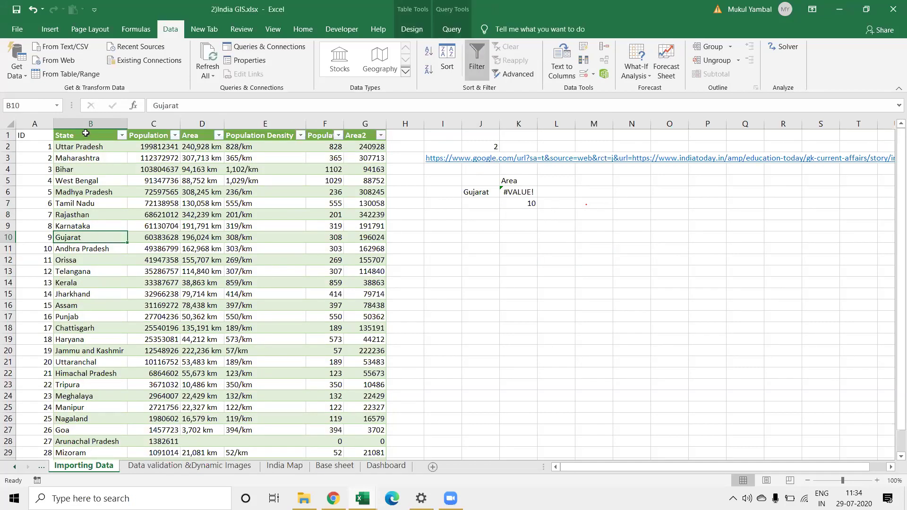
drag(85, 134, 81, 236)
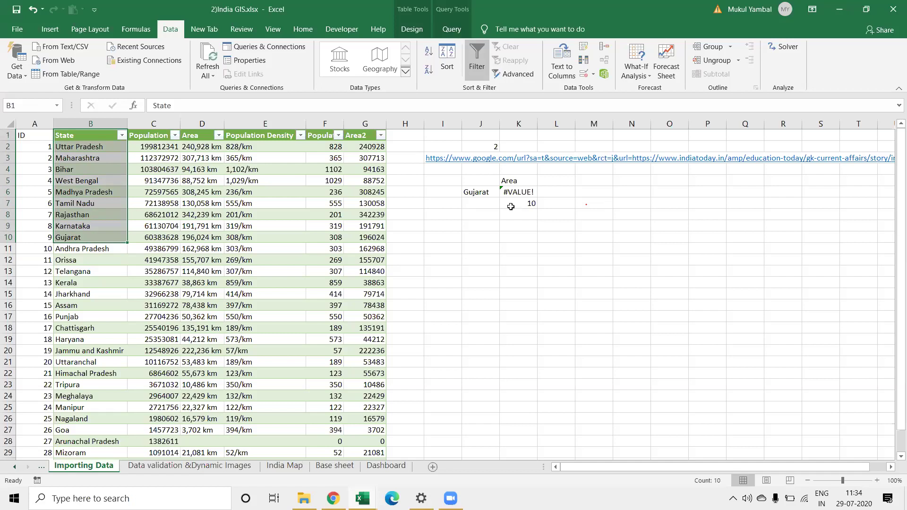
Step: Start an INDEX formula below the MATCH result, then cancel it unfinished
click(510, 206)
click(511, 215)
text(=)
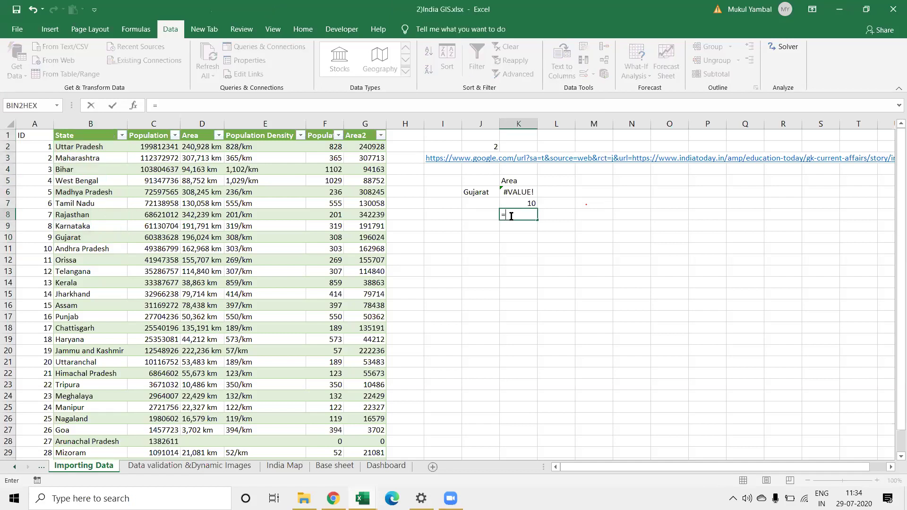
text(in)
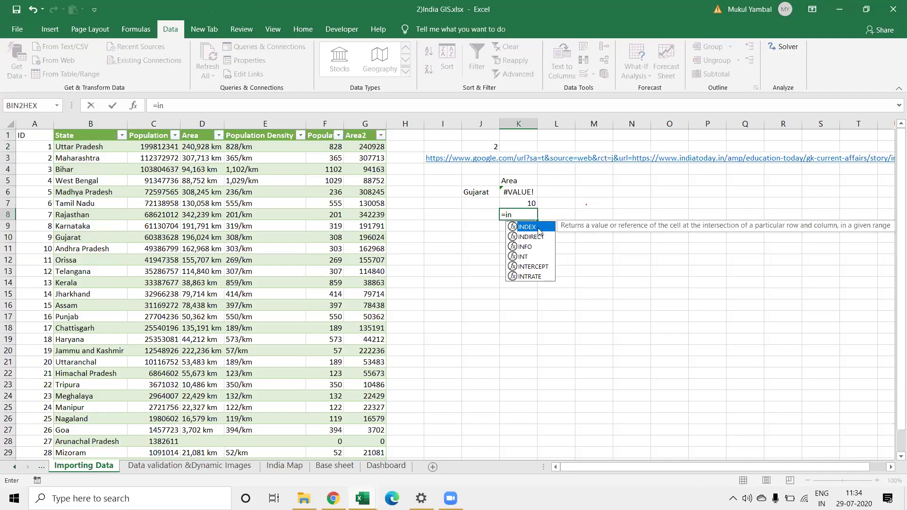
double_click(535, 229)
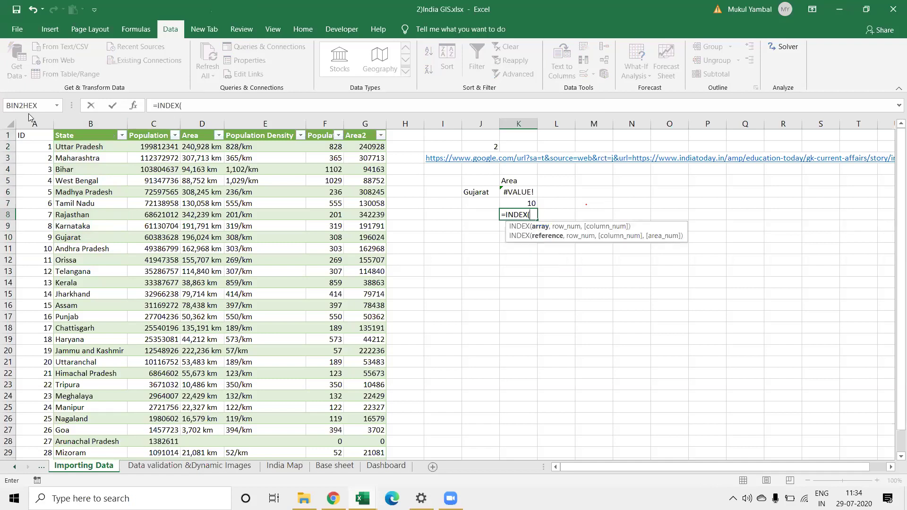
mouse_move(24, 136)
mouse_down()
mouse_move(287, 197)
mouse_move(356, 353)
mouse_move(363, 453)
mouse_up()
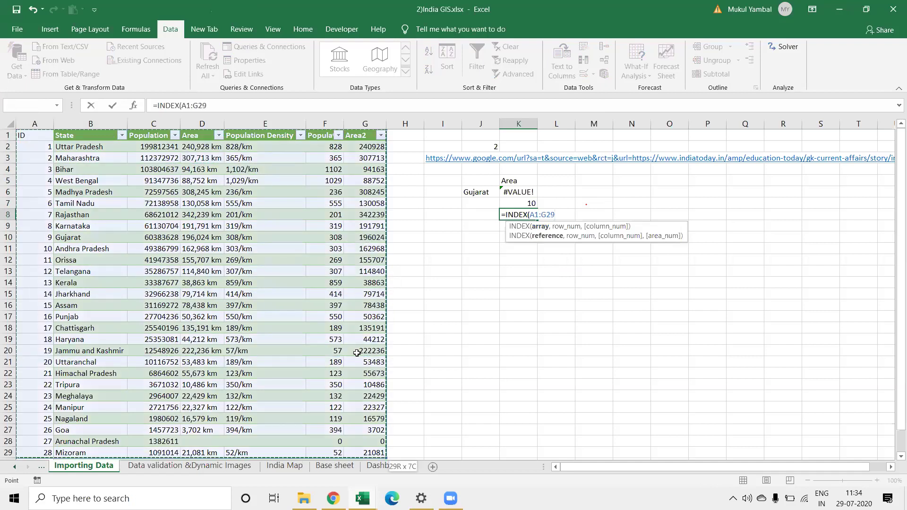
key(Escape)
Step: Check Karnataka's row in the table and recommit K7's MATCH formula returning 10
click(93, 139)
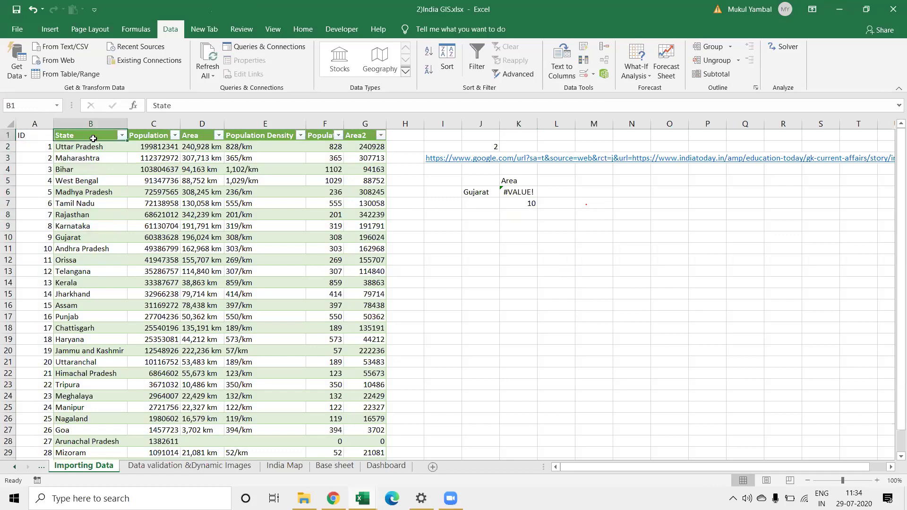
key(Down)
key(Down)
key(Down)
key(Down)
key(Down)
key(Down)
key(Down)
key(Down)
key(Down)
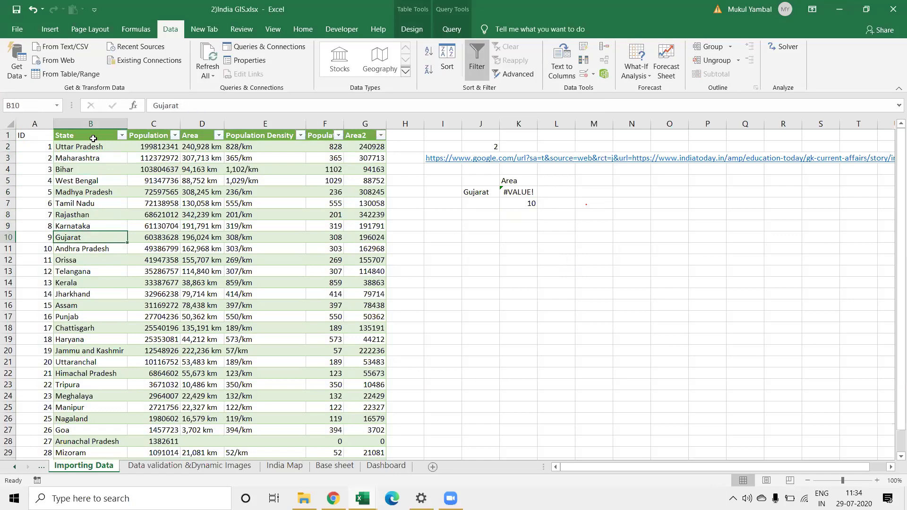
key(Up)
key(Right)
key(Right)
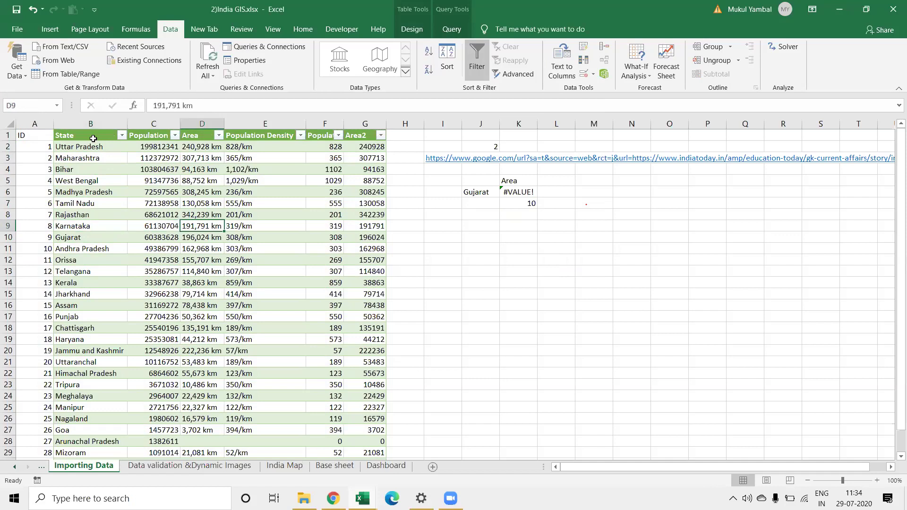
key(Right)
key(Right)
key(Right)
key(Right)
key(Right)
key(Right)
key(Up)
key(Up)
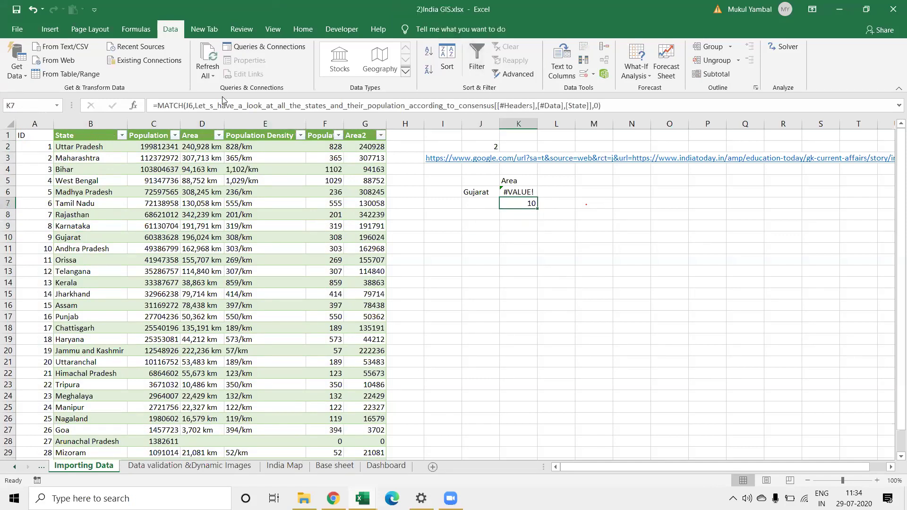
click(220, 105)
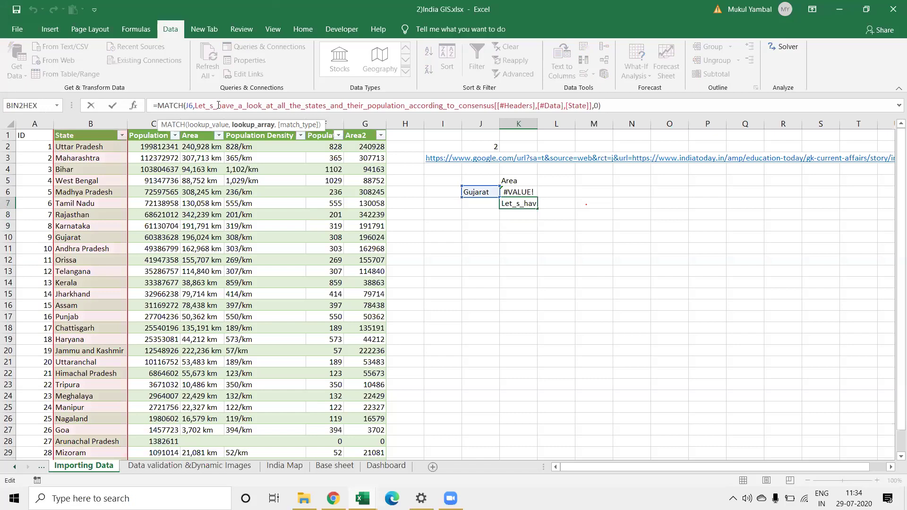
key(Return)
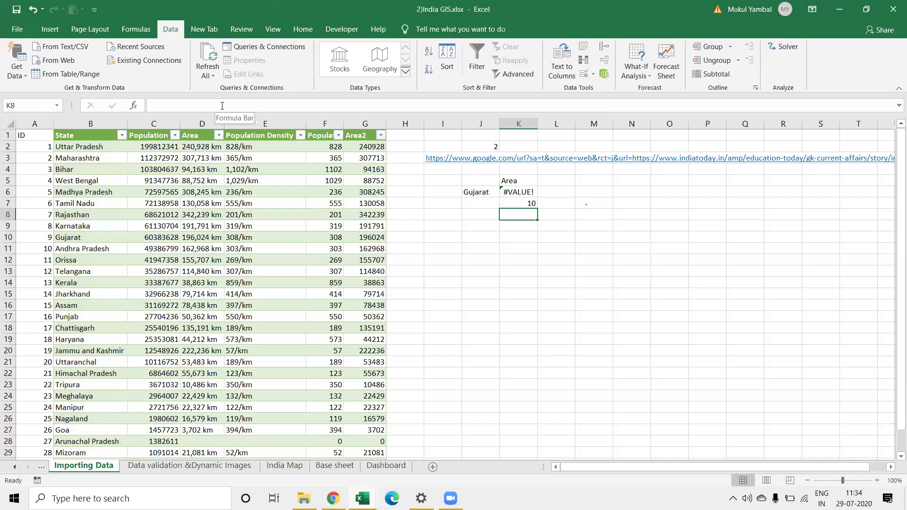
Step: In K8, enter =INDEX(A1:G29,K7,1), returning 9 as Gujarat's ID
text(=in)
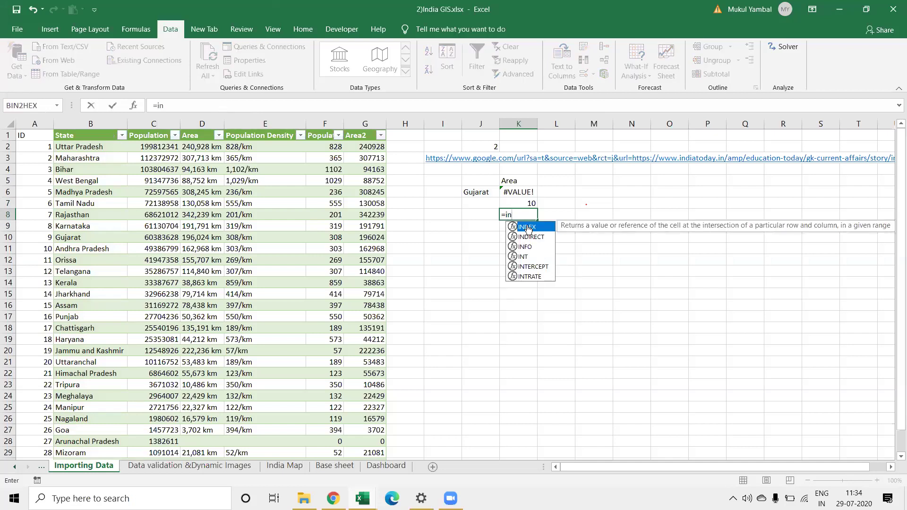
double_click(528, 227)
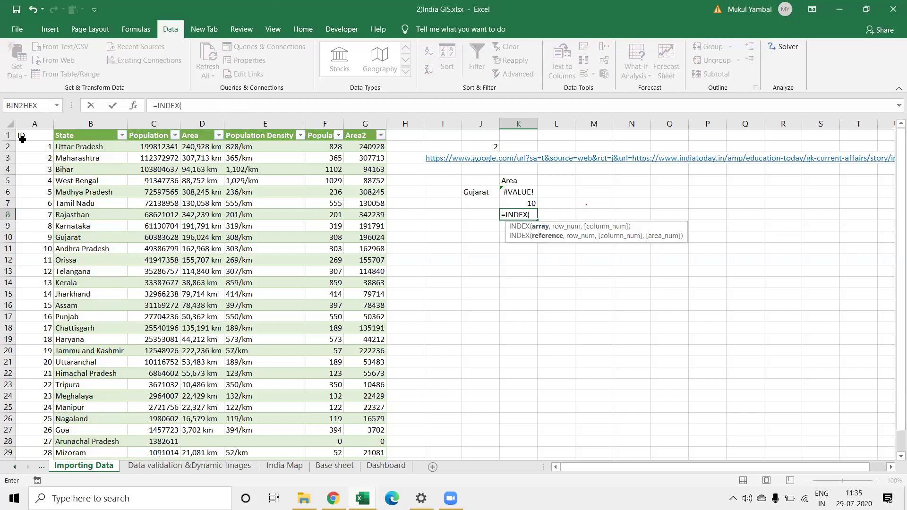
drag(22, 138, 354, 287)
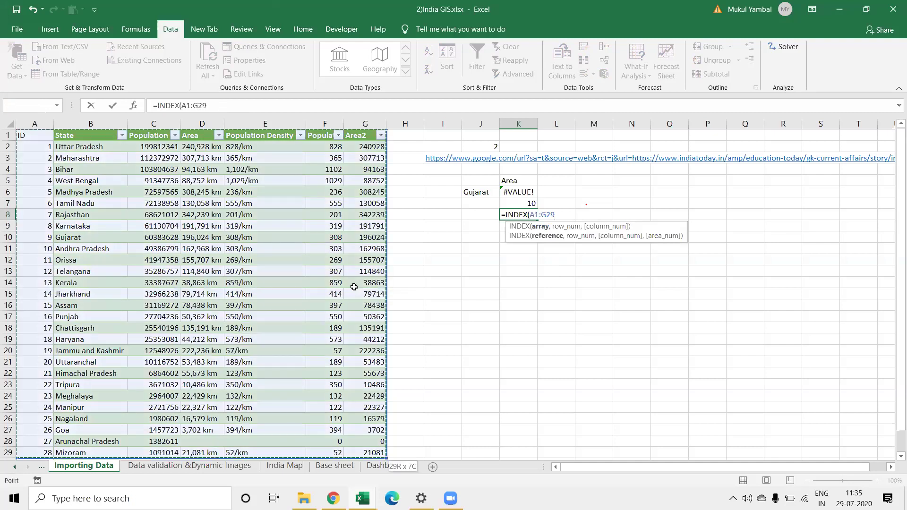
text(,)
click(527, 202)
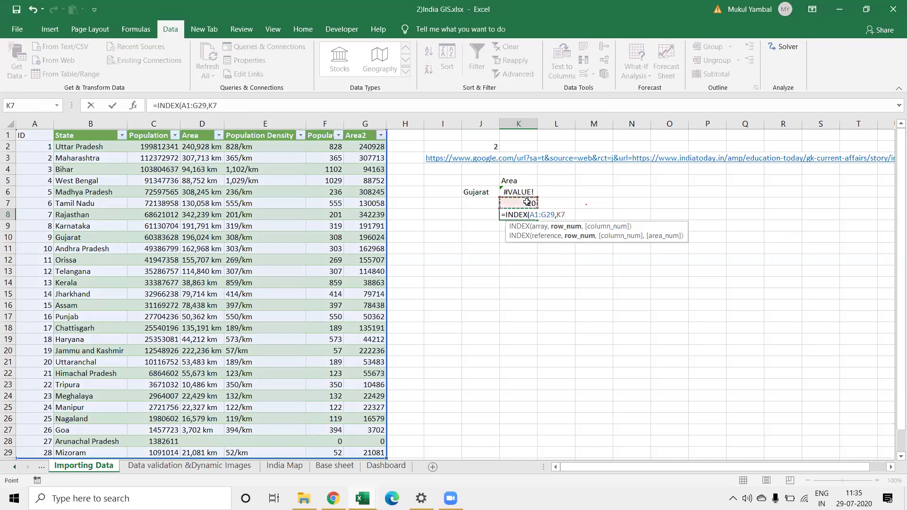
text(,)
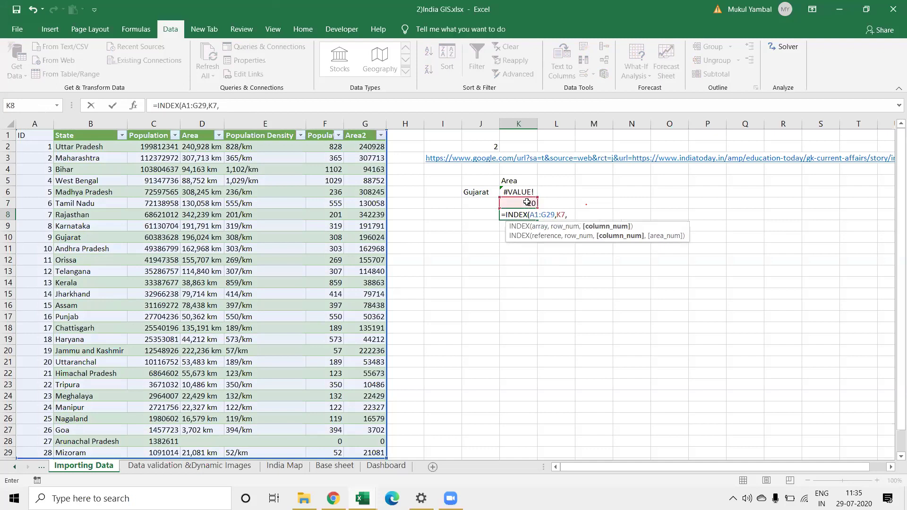
text(1)
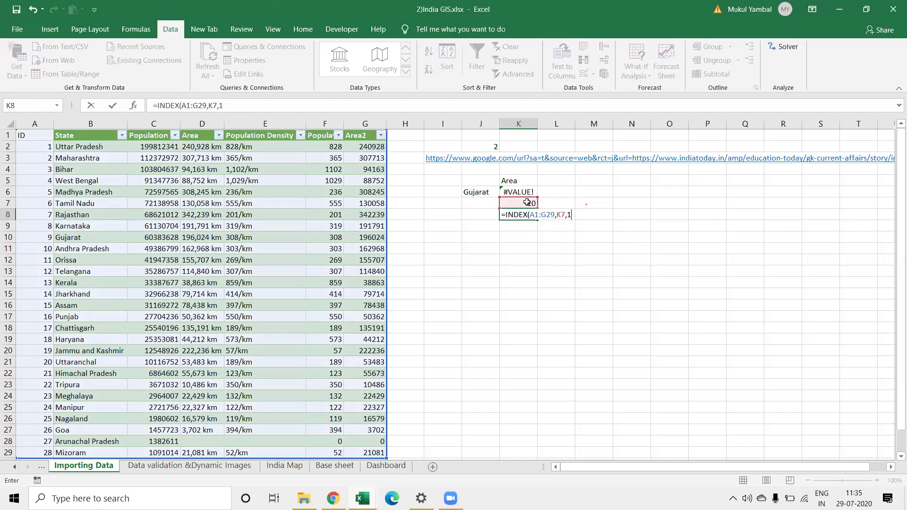
key(Return)
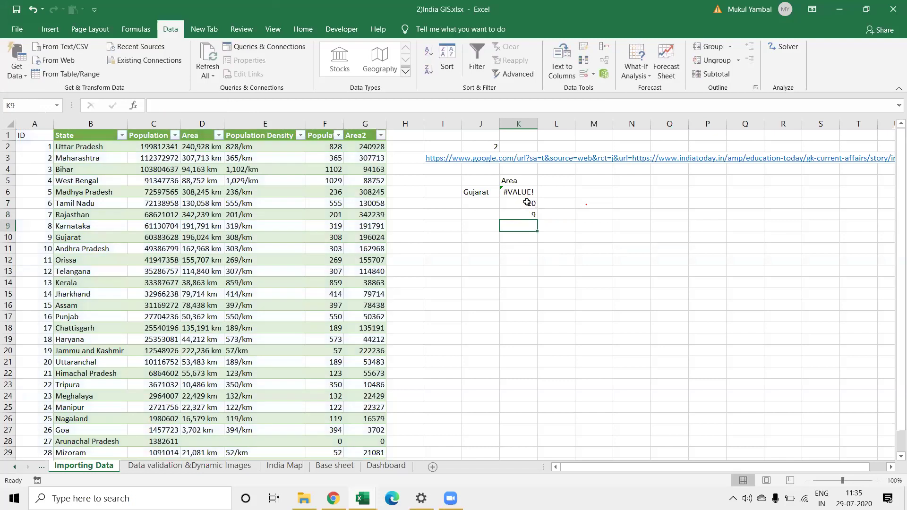
Step: Replace Gujarat with Kerala in J6 so K7 shows 14 and K8 shows 13
key(Left)
key(Up)
key(Up)
key(Up)
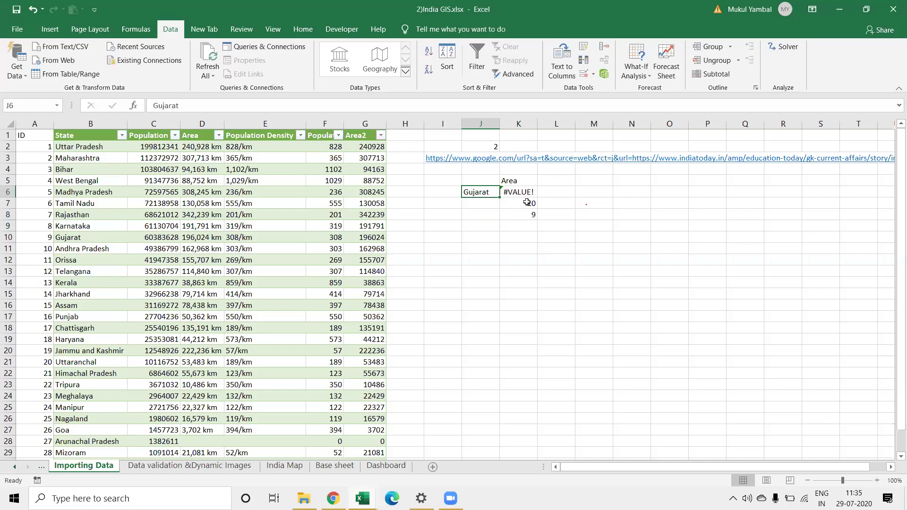
text(Mad)
key(BackSpace)
key(BackSpace)
key(BackSpace)
text(Kerala)
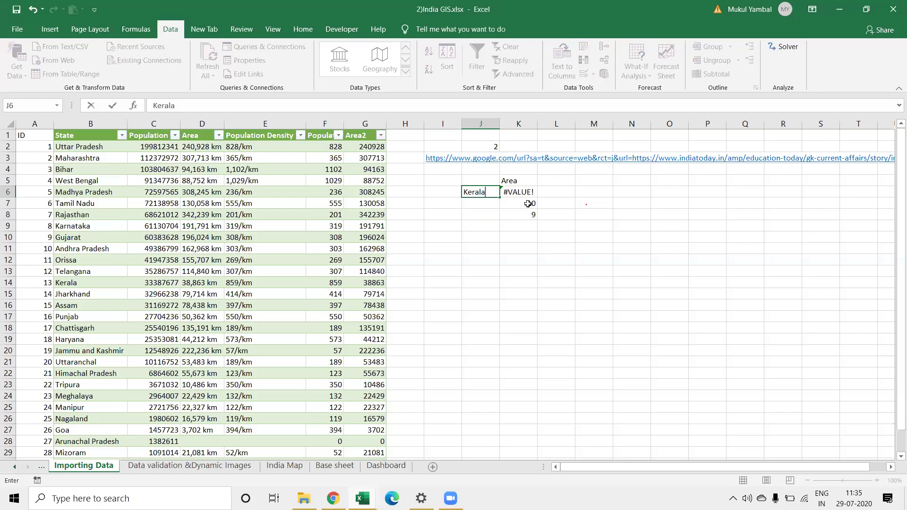
key(Return)
click(528, 217)
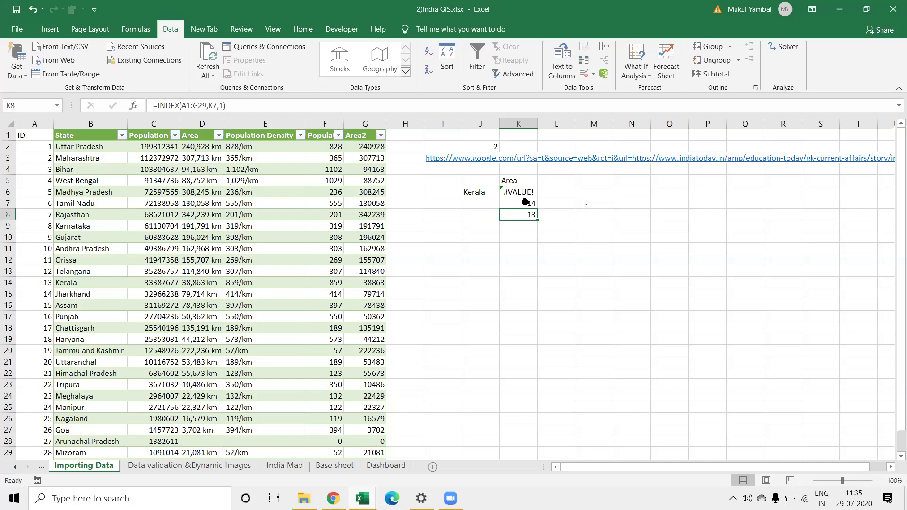
click(519, 225)
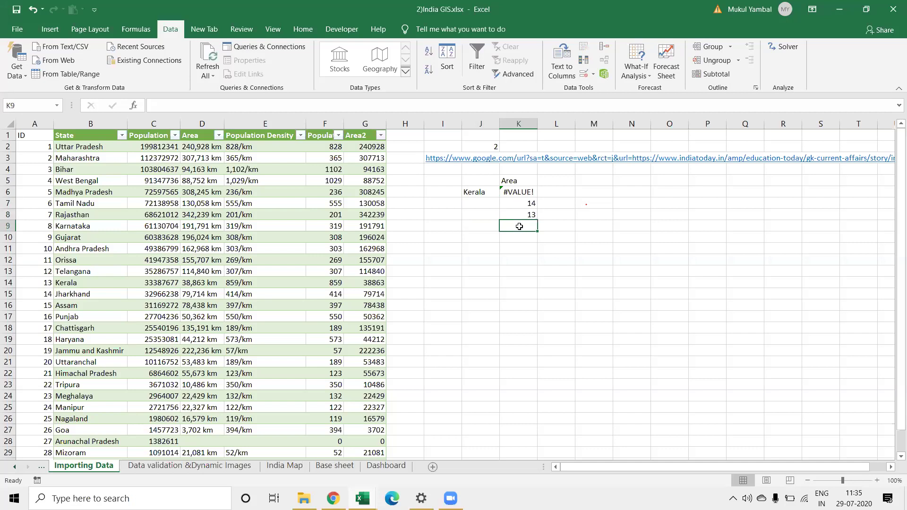
text(=)
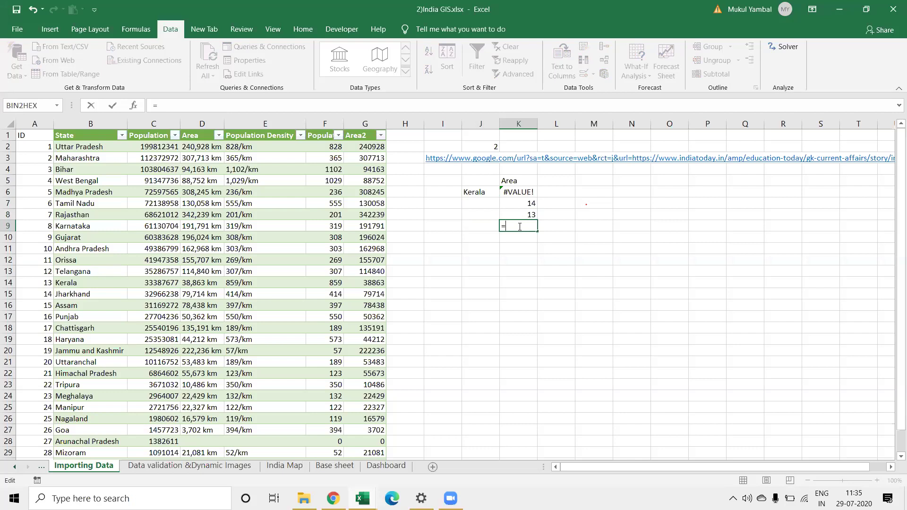
key(Escape)
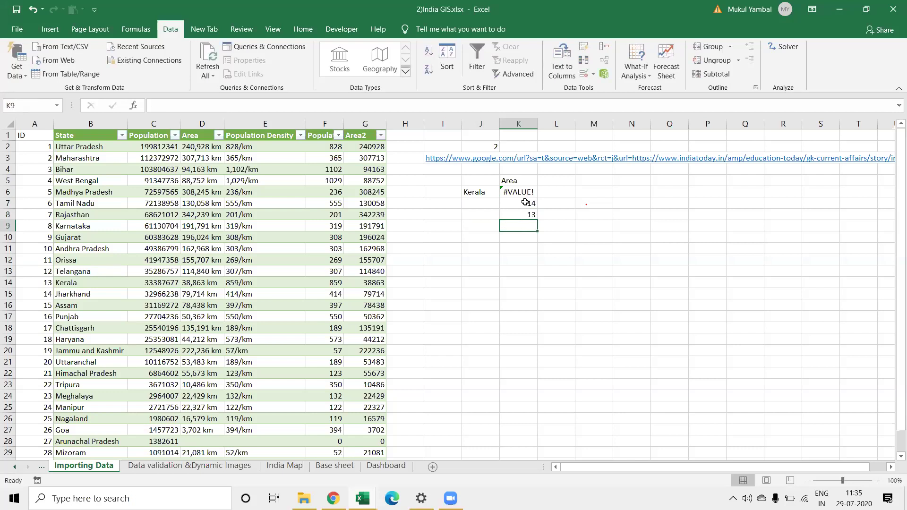
Step: Inspect the table's State column reference in K7's MATCH formula
click(524, 200)
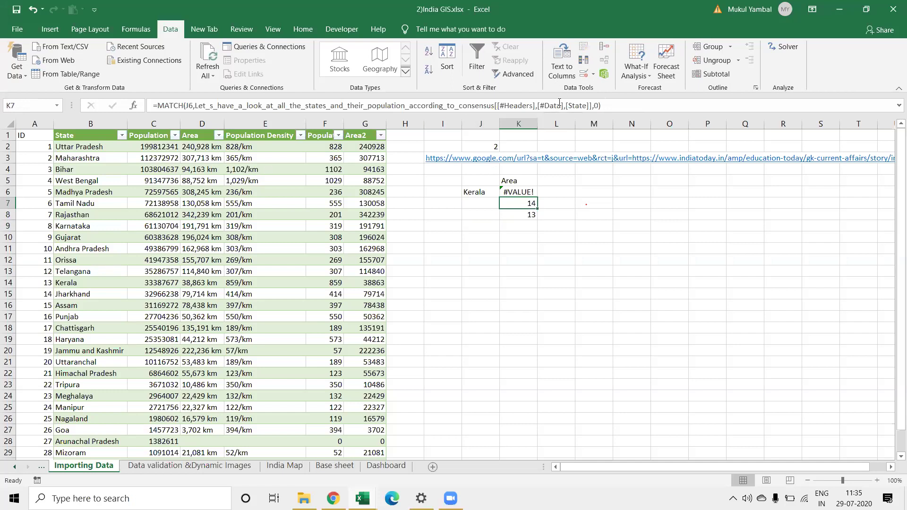
drag(560, 106, 307, 105)
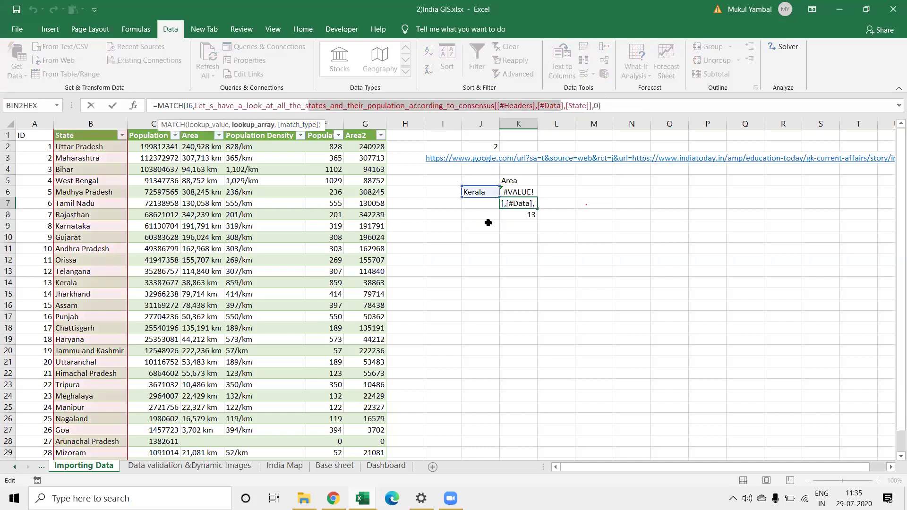
click(279, 182)
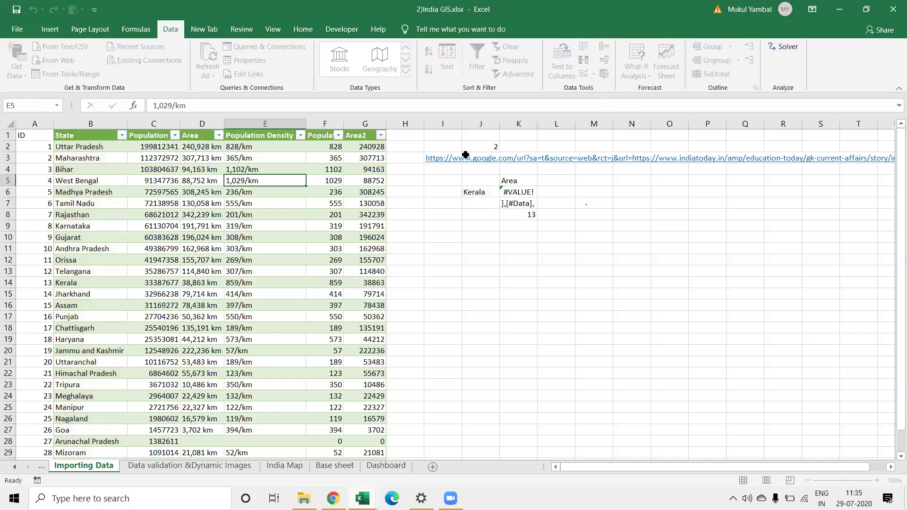
Step: Clear the state table's style from the Table Styles gallery, leaving it unbanded
click(253, 191)
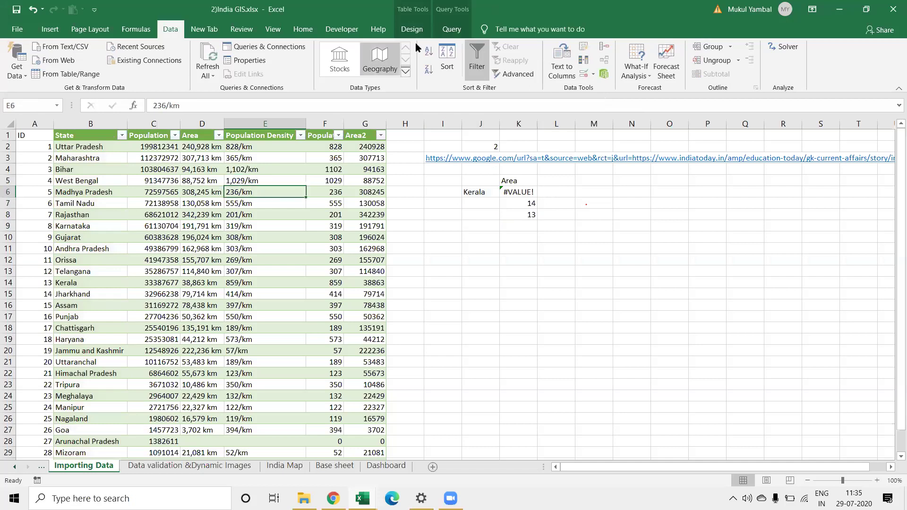
click(412, 29)
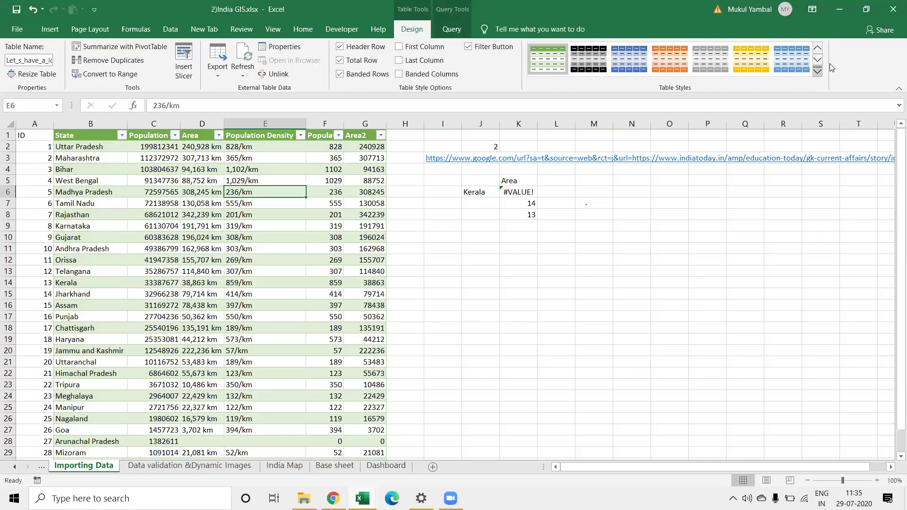
click(817, 71)
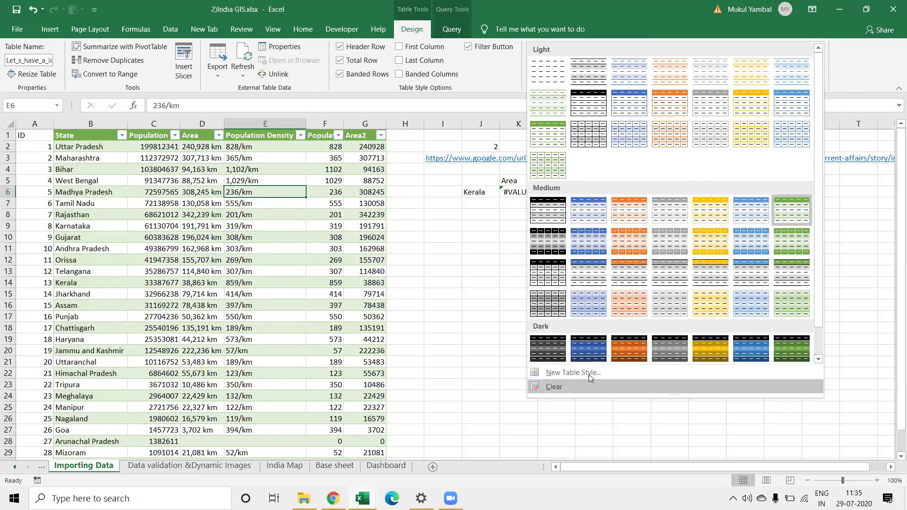
click(553, 387)
click(514, 202)
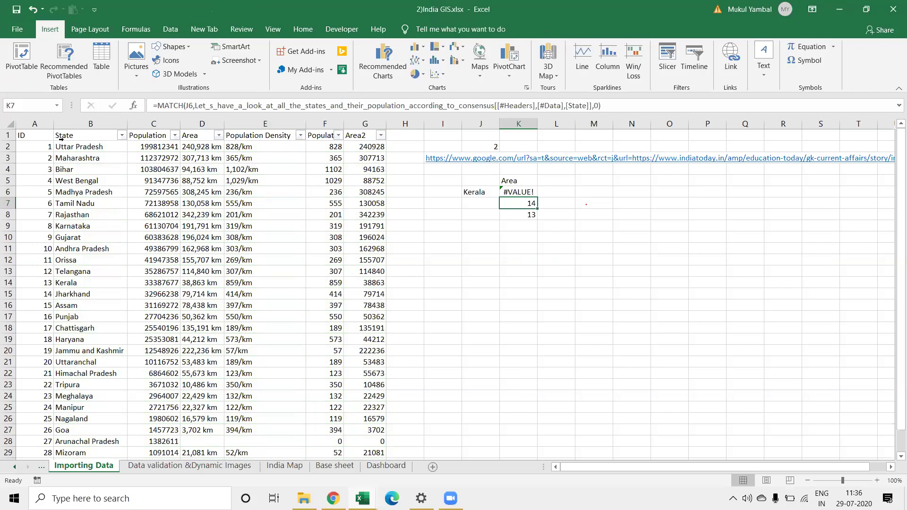
Step: Copy the state table and paste it at A1 of a new blank Sheet2
drag(26, 135, 356, 429)
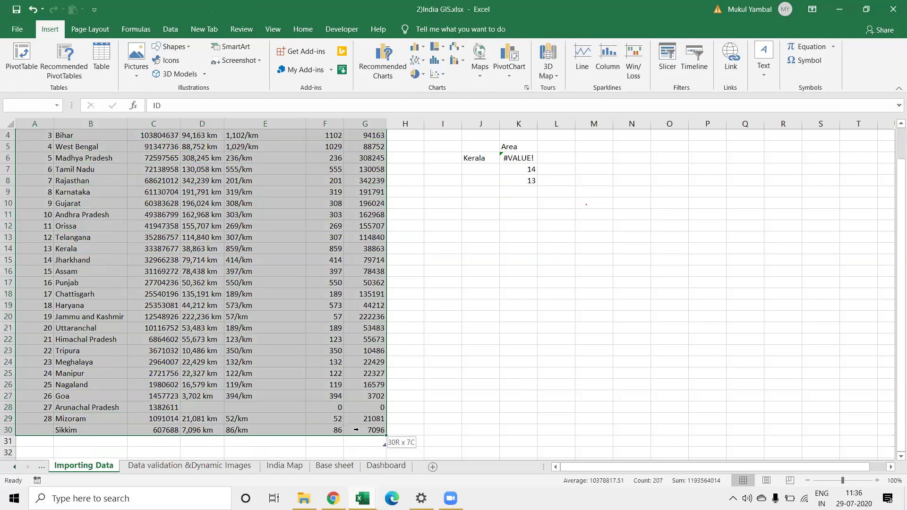
key(ctrl+c)
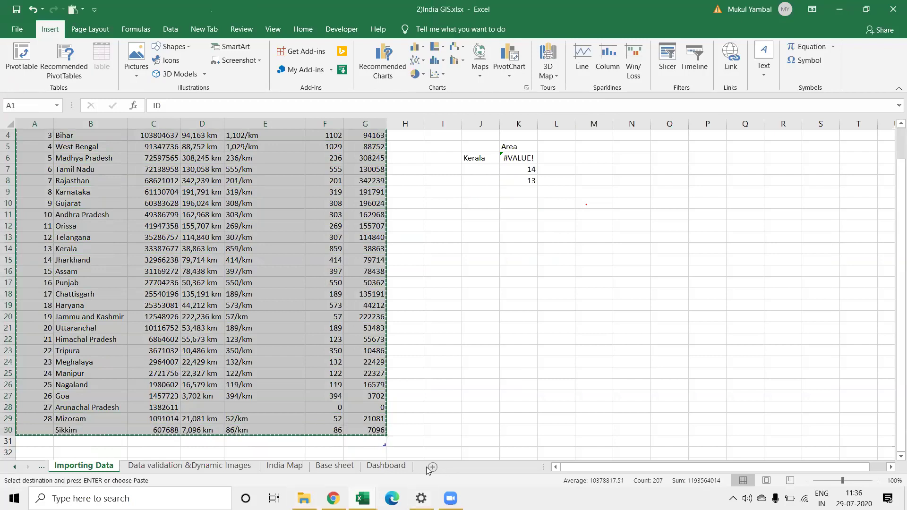
click(432, 466)
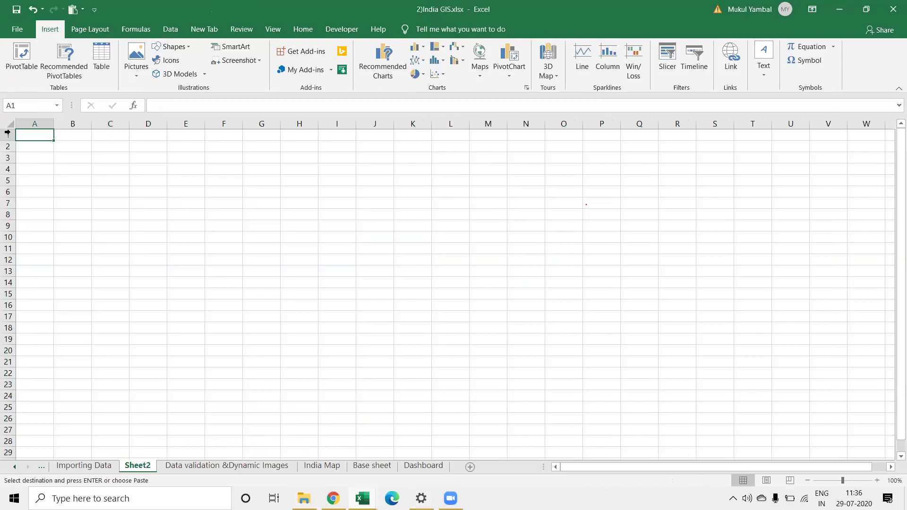
right_click(27, 135)
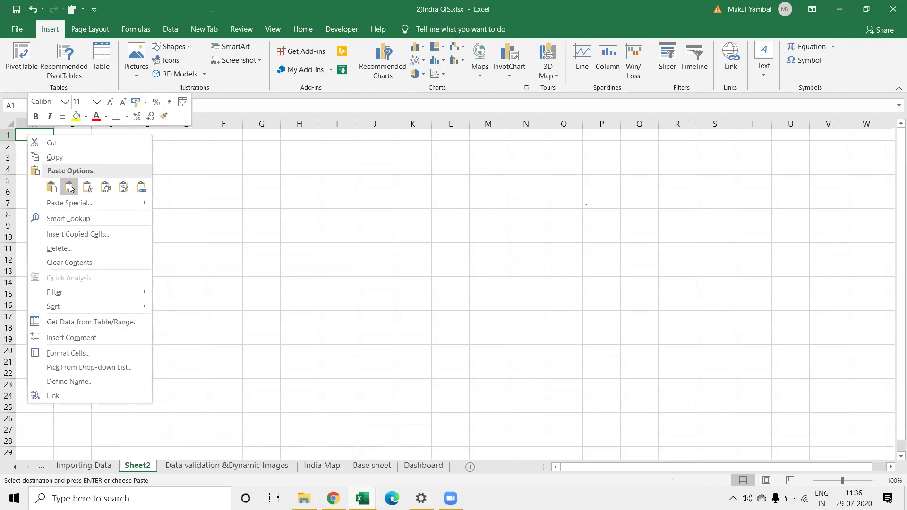
key(Escape)
key(ctrl+v)
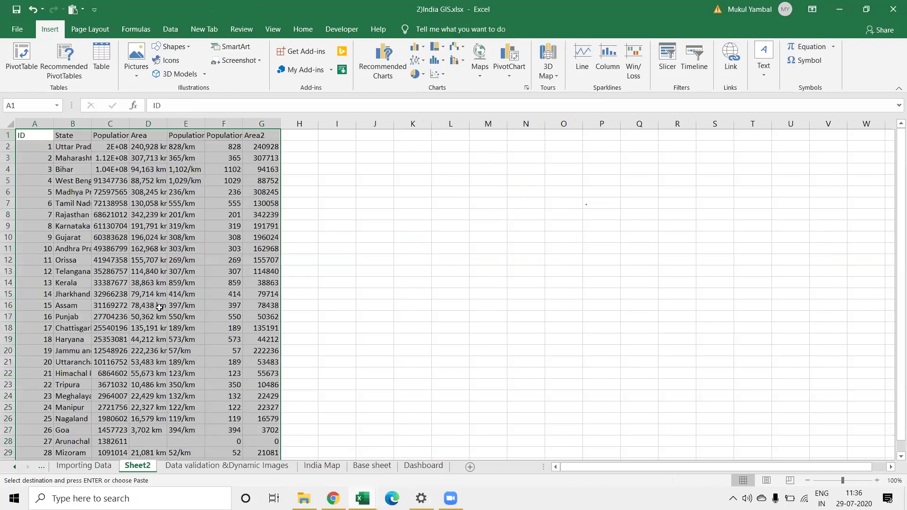
Step: Enter =MATCH(B1:B30,J6,0) in K6 with exact match, and type Kerala in J6
click(395, 189)
text(=)
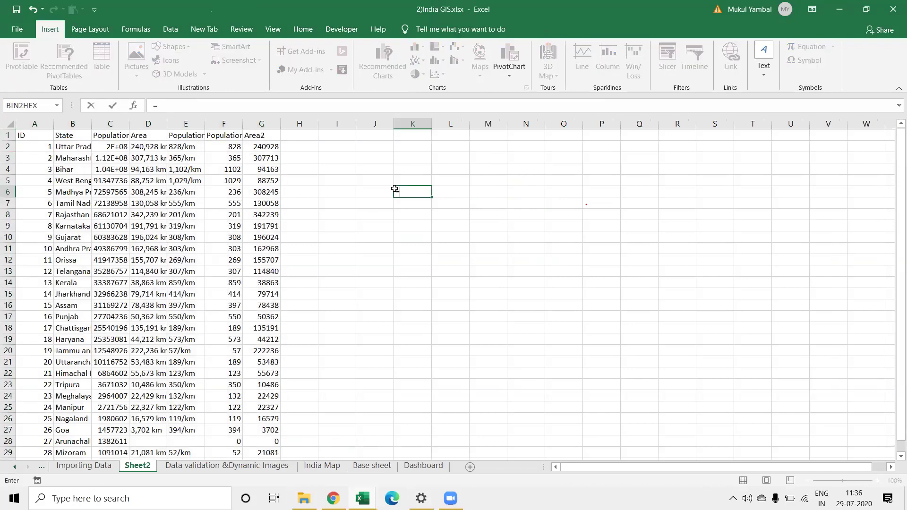
text(ma)
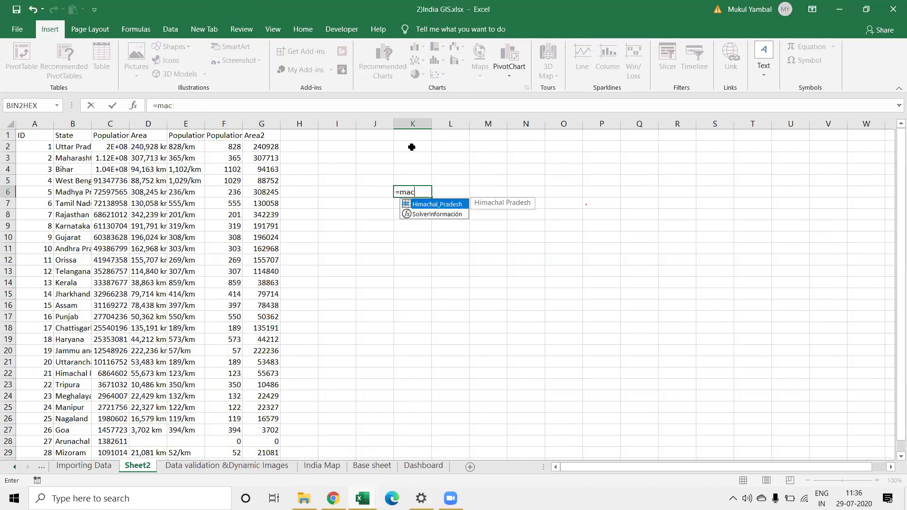
text(tch)
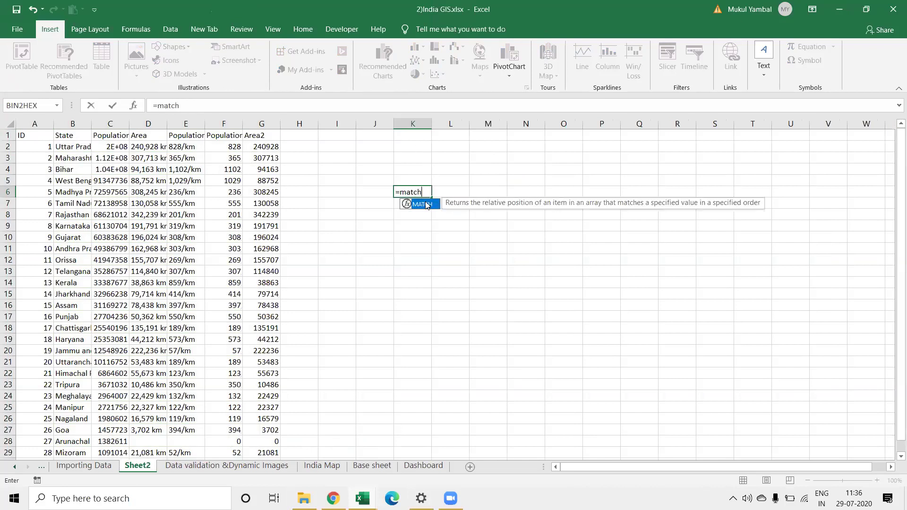
double_click(421, 204)
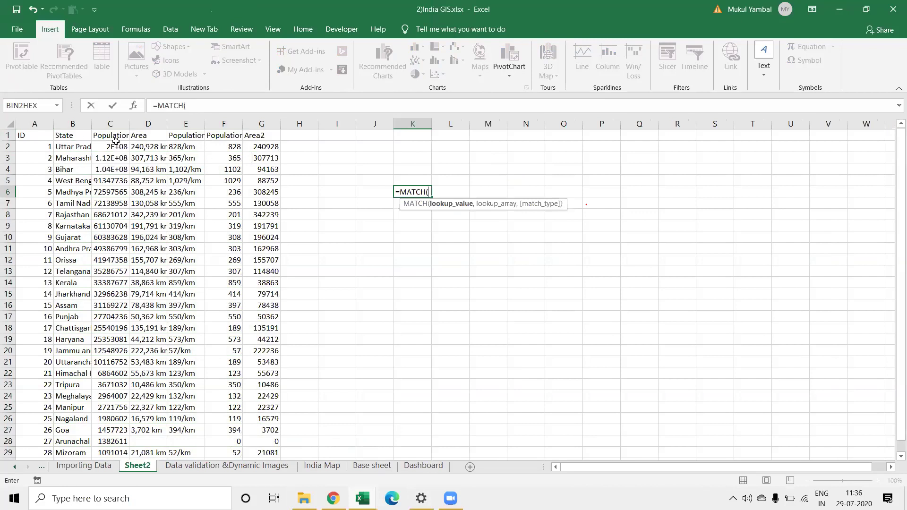
click(68, 147)
key(Up)
key(ctrl+shift+Down)
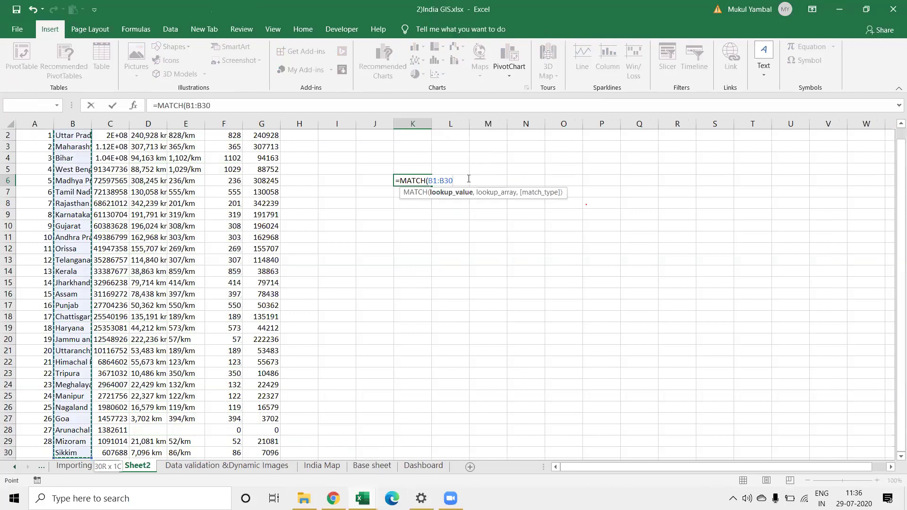
text(,)
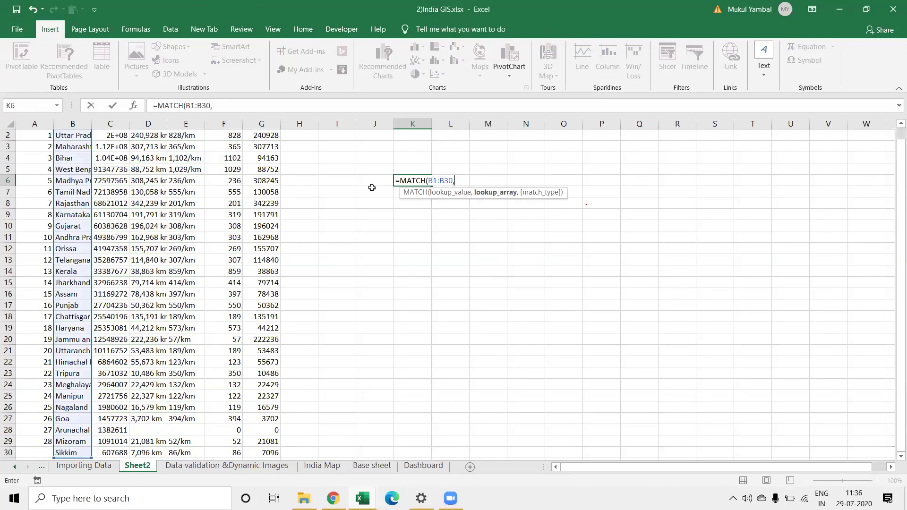
click(373, 186)
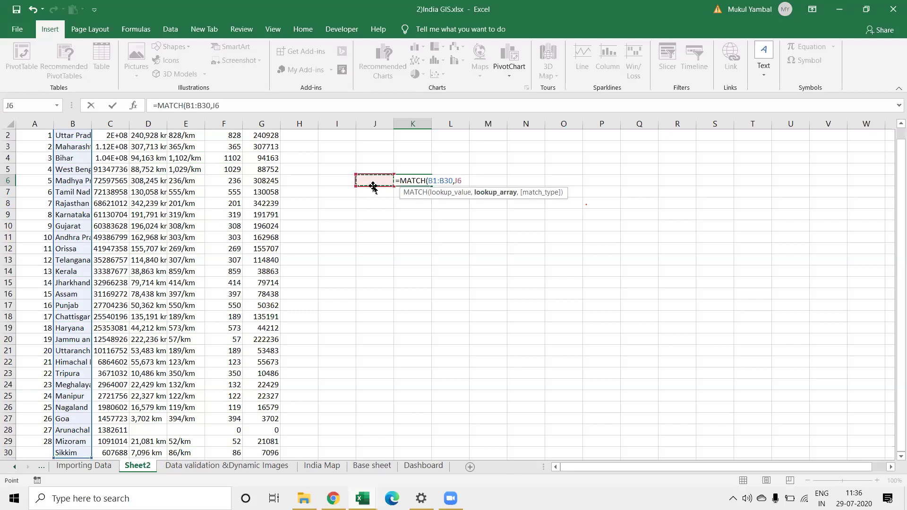
text(,)
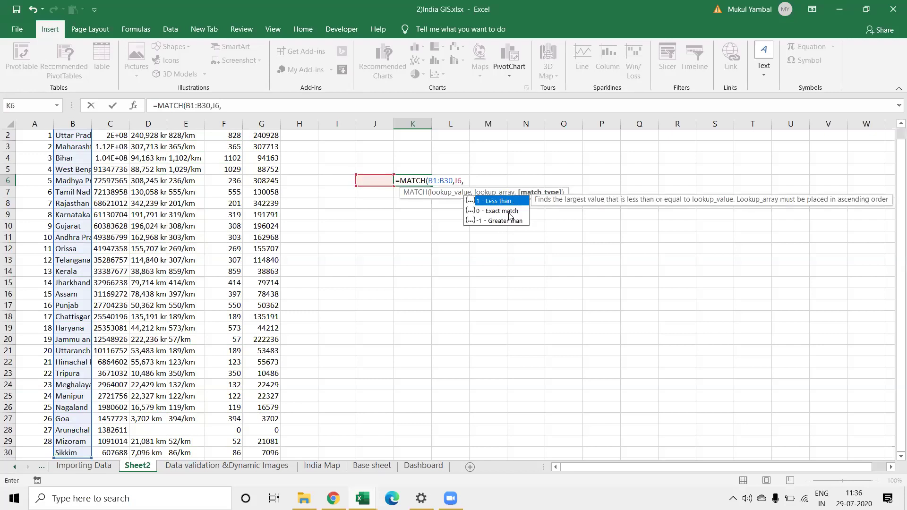
double_click(508, 211)
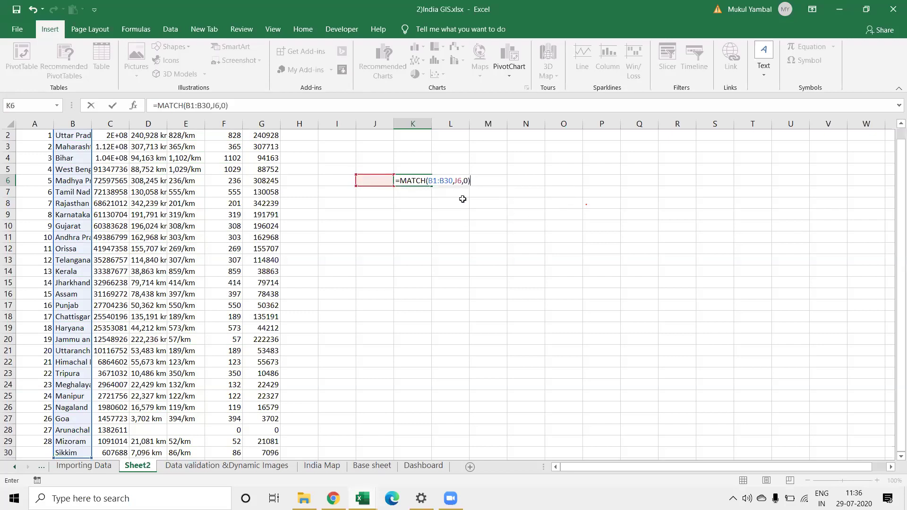
key(Return)
click(381, 180)
text(Kerala)
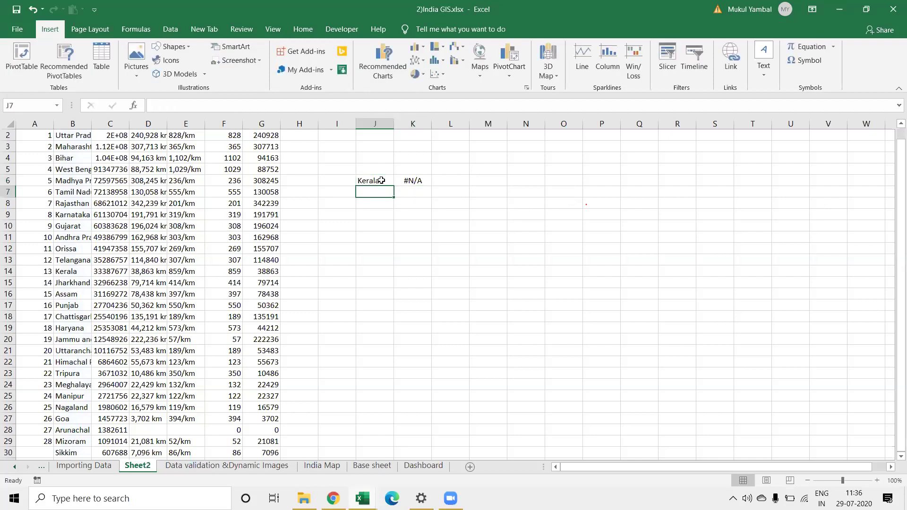
Step: Reorder K6's arguments to =MATCH(J6,B1:B30,0) so Kerala returns position 14
key(Tab)
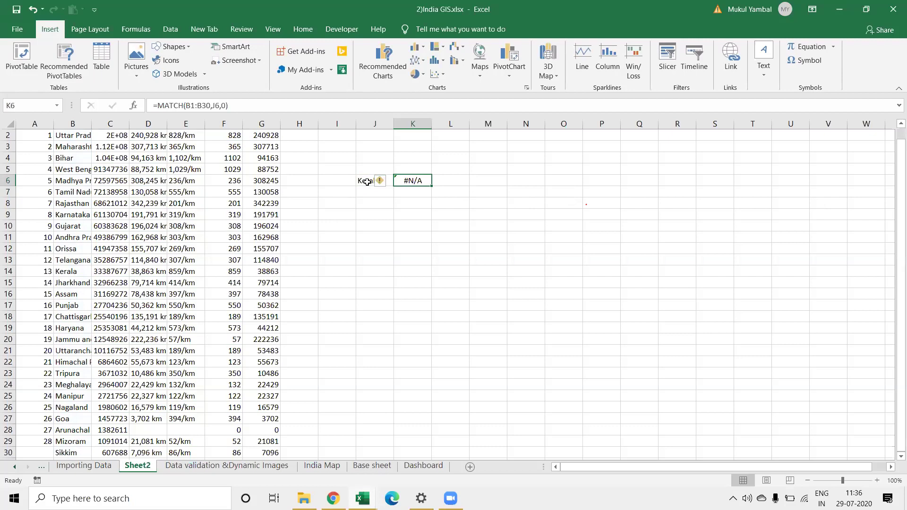
click(373, 181)
click(407, 185)
drag(198, 106, 209, 106)
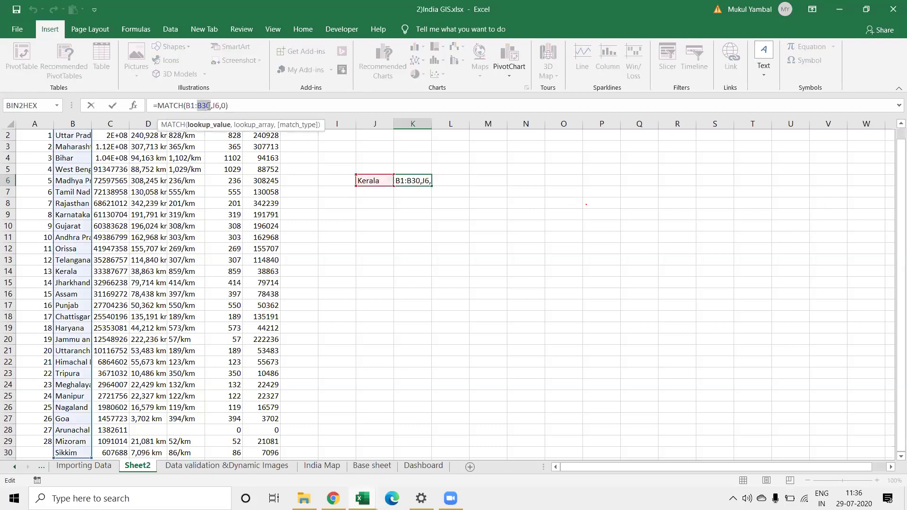
click(184, 105)
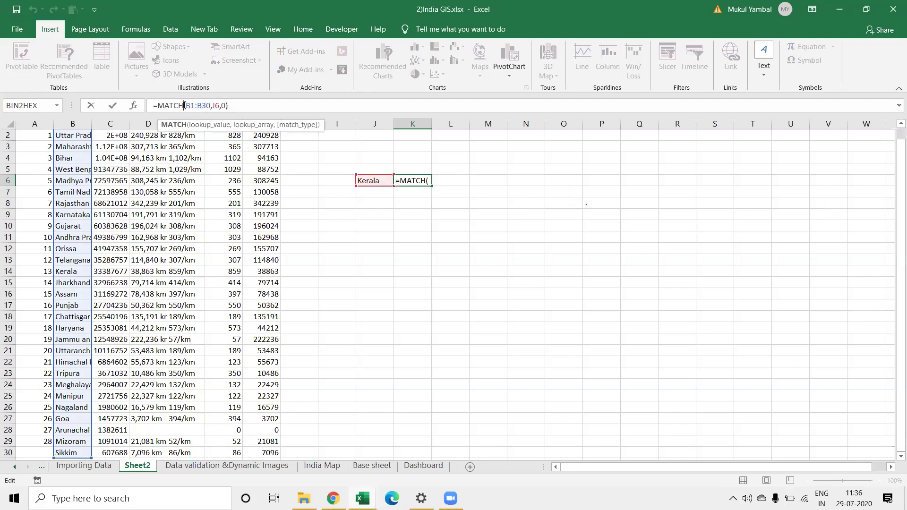
key(Right)
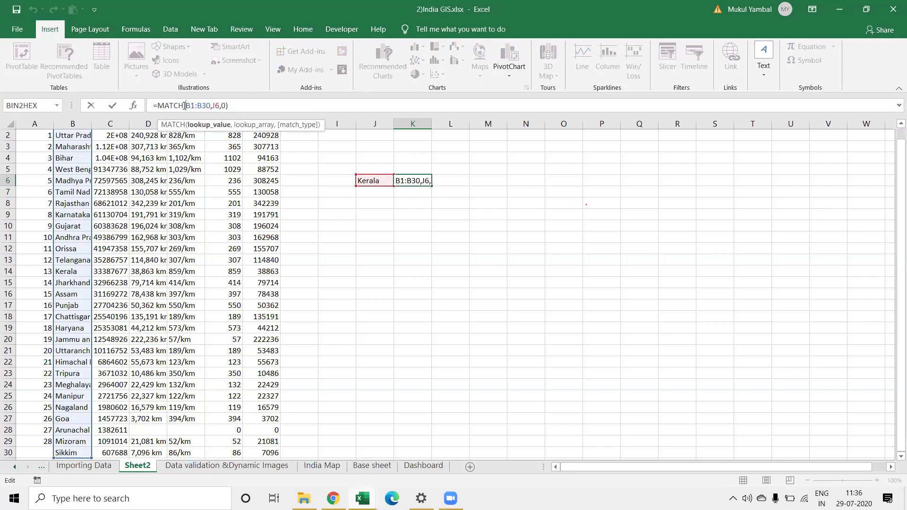
click(365, 181)
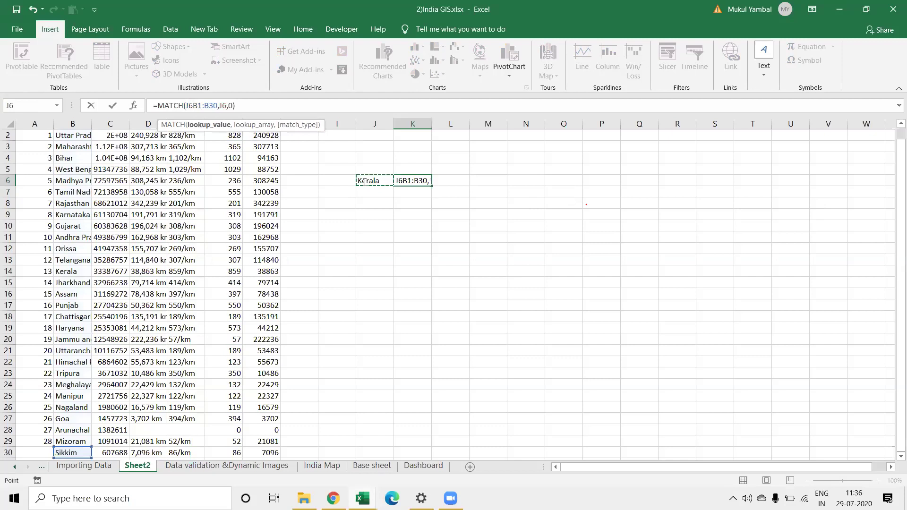
text(,)
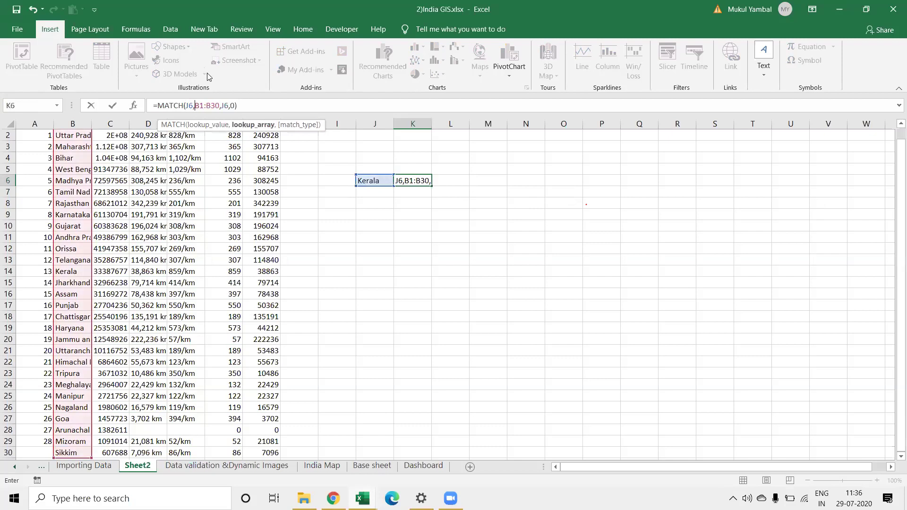
click(227, 107)
key(BackSpace)
key(BackSpace)
key(BackSpace)
key(Return)
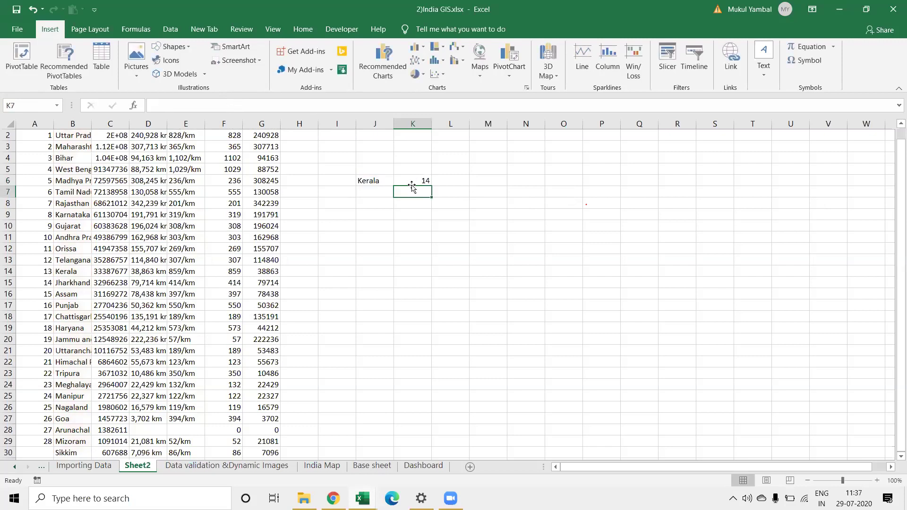
click(413, 183)
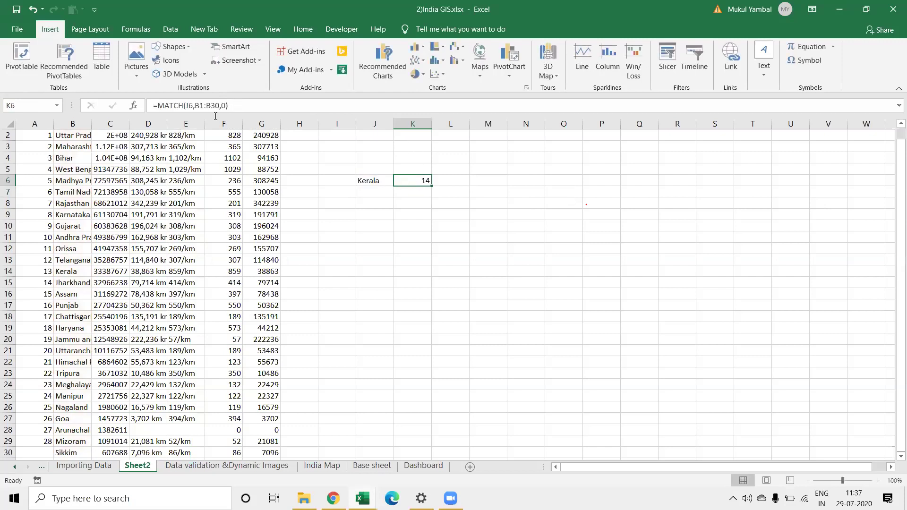
Step: Wrap K6's MATCH in INDEX over A1:G29 with column number 1
click(157, 105)
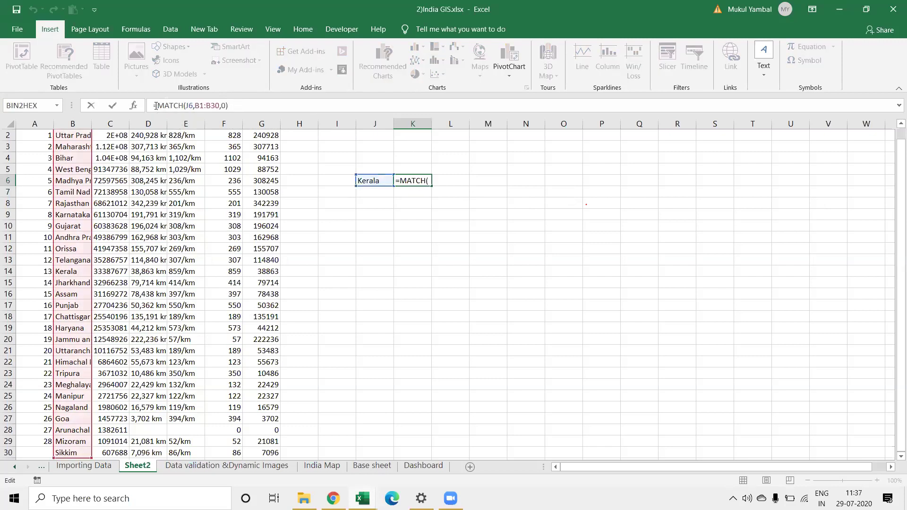
text(Index)
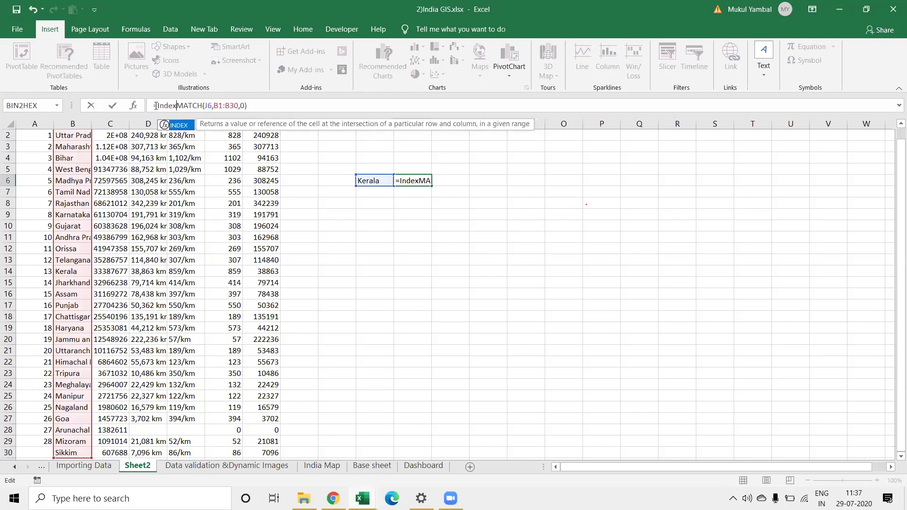
text(()
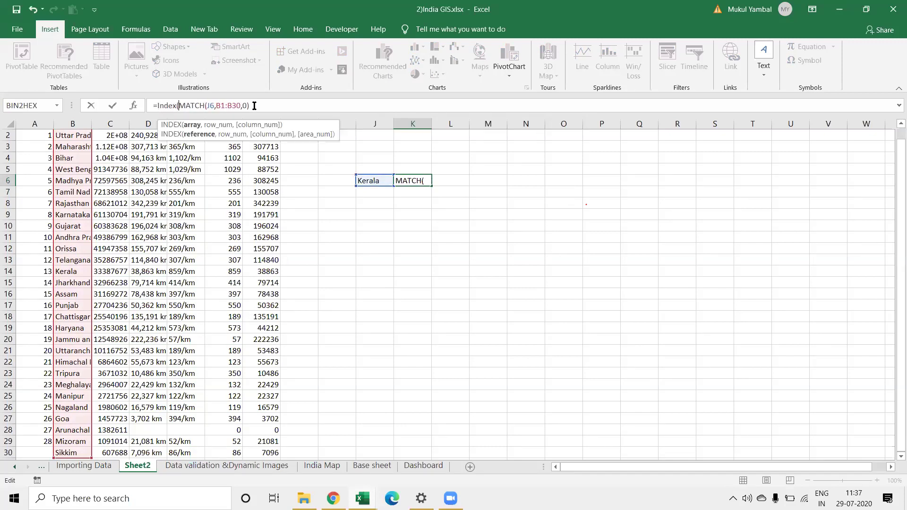
click(28, 150)
key(Up)
key(Up)
key(shift+Right)
key(shift+Right)
key(shift+Right)
key(shift+Right)
key(shift+Right)
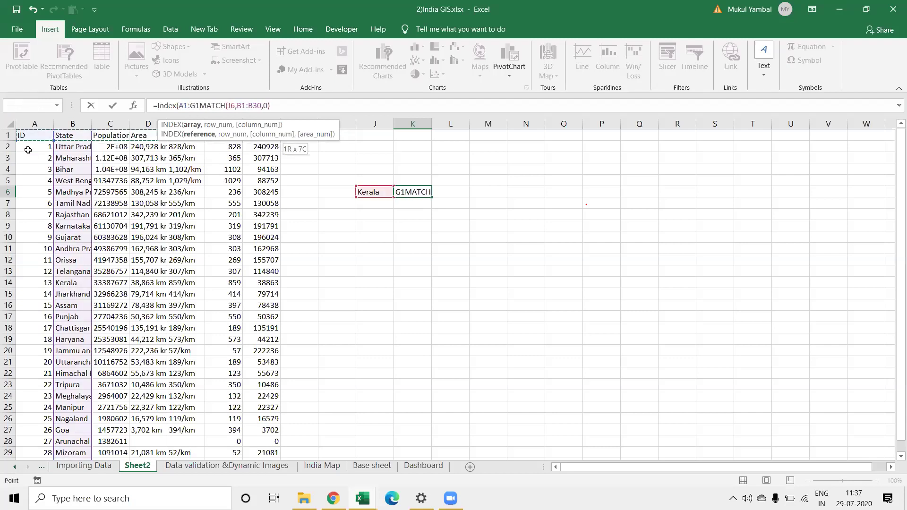
key(ctrl+shift+Down)
text(,)
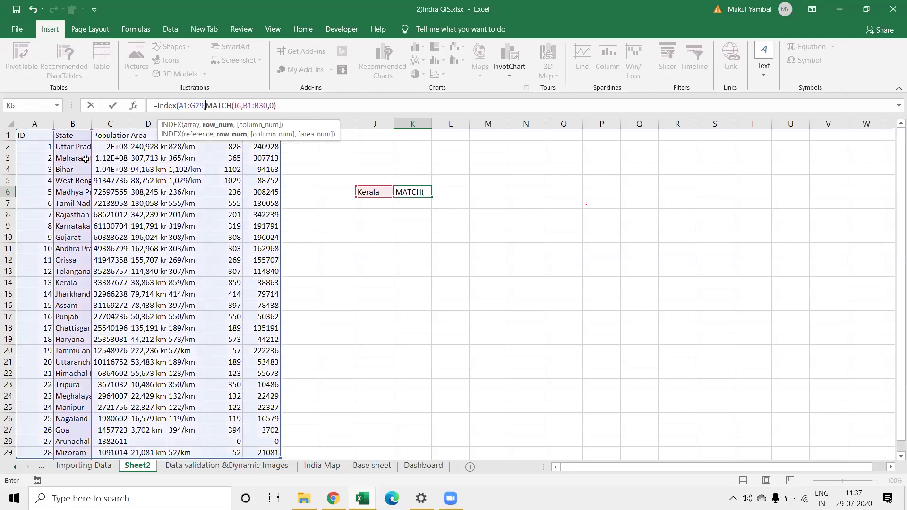
click(307, 110)
text(,)
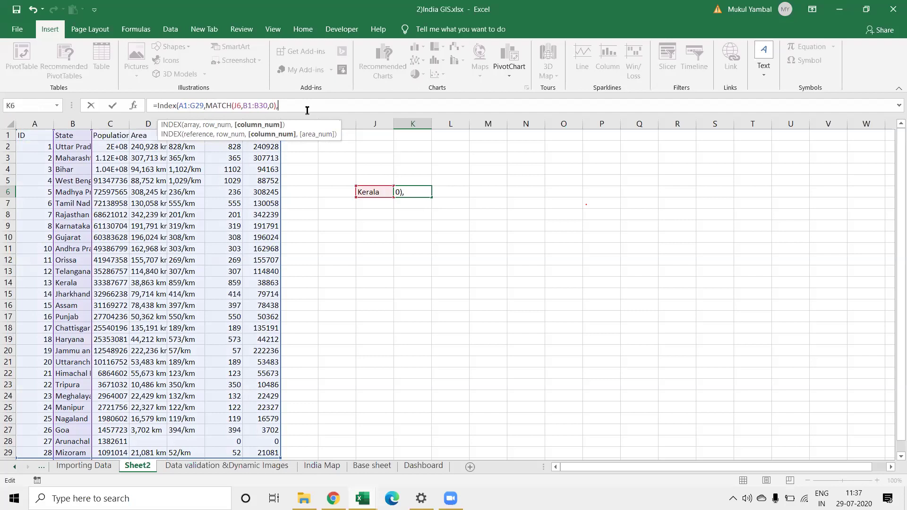
text(1))
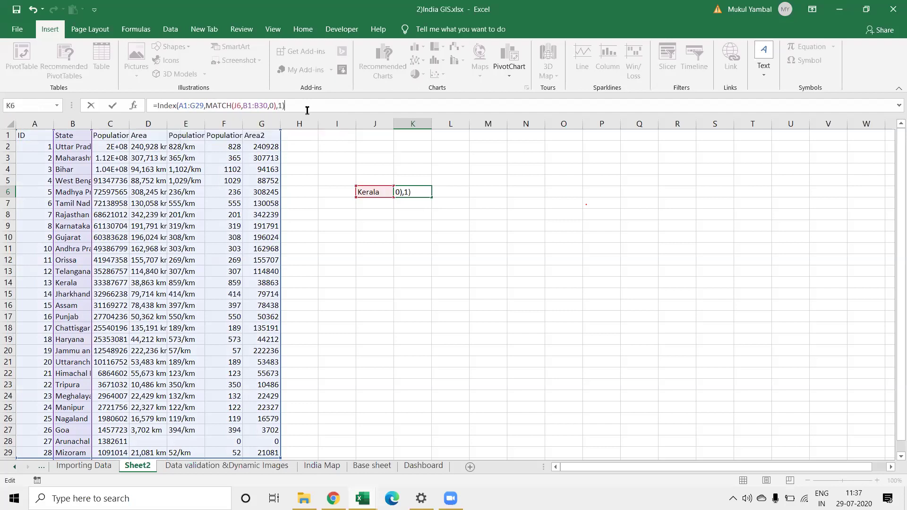
key(Return)
Step: Change the INDEX column number to 7 so K6 returns Kerala's area, 38863
click(419, 189)
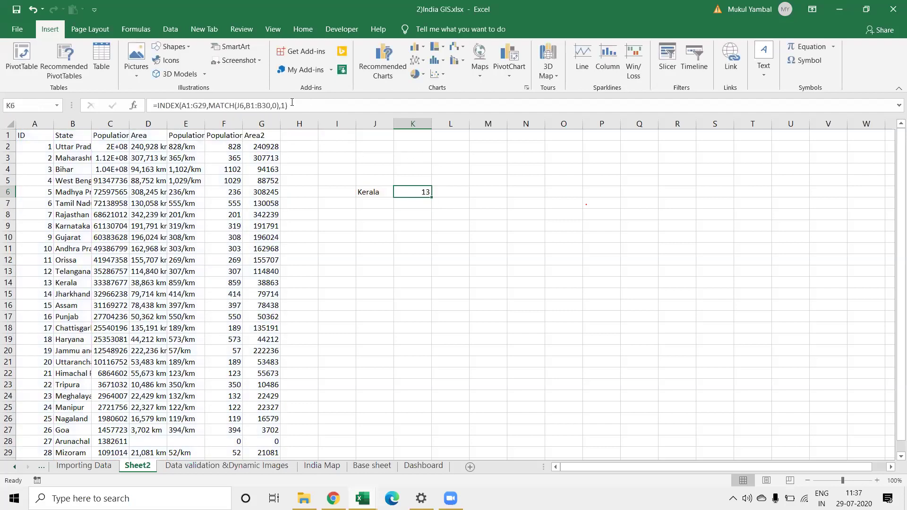
click(286, 105)
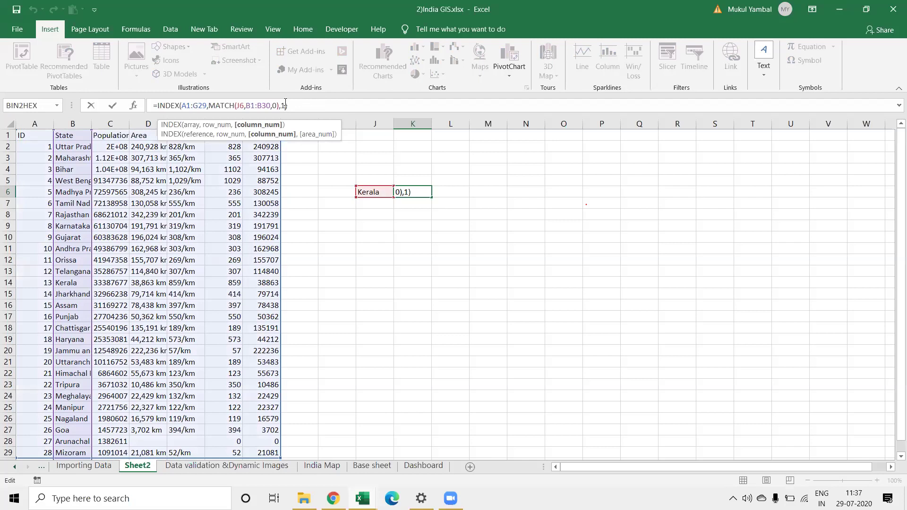
key(BackSpace)
key(Return)
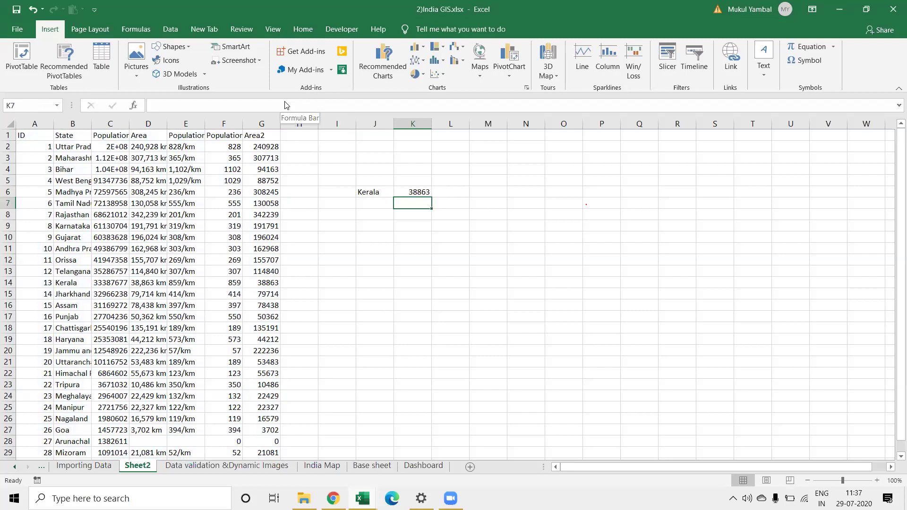
key(alt+Tab)
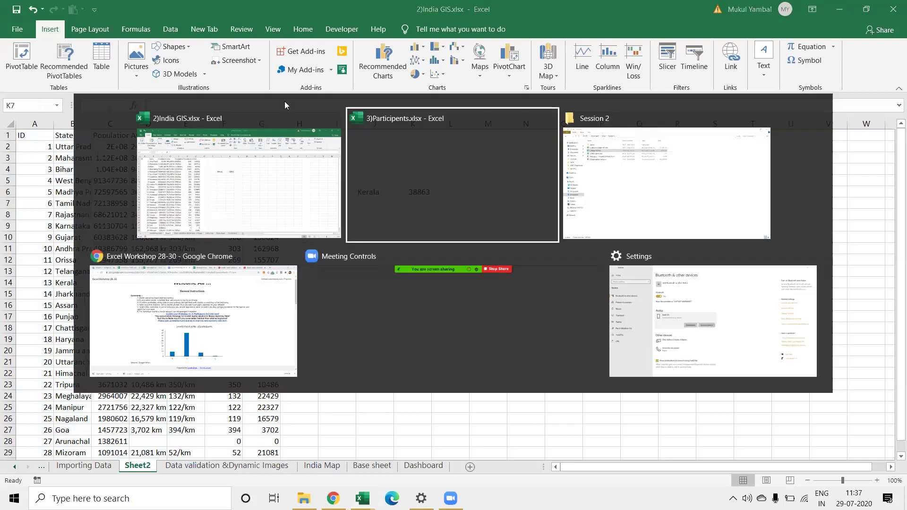
Step: Scroll through the Excel Workshop outline in Chrome, then move to the Admission CTARA 2020 tab
key(alt+Tab)
key(alt+Tab)
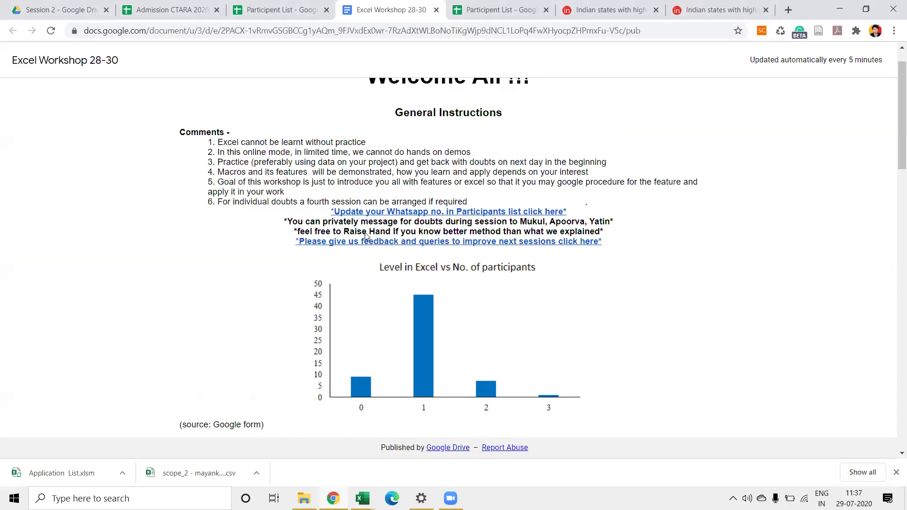
scroll(365, 236, down, 10)
scroll(365, 236, down, 1)
scroll(365, 236, down, 1)
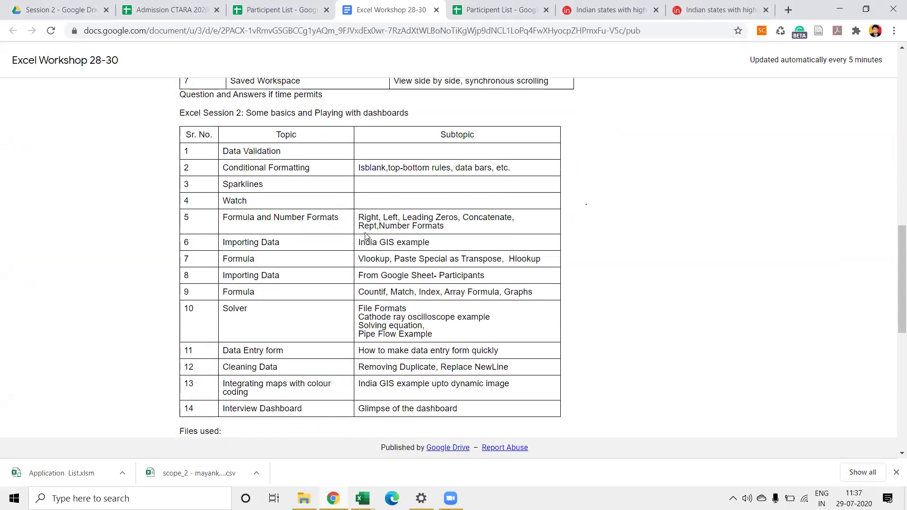
scroll(365, 236, down, 1)
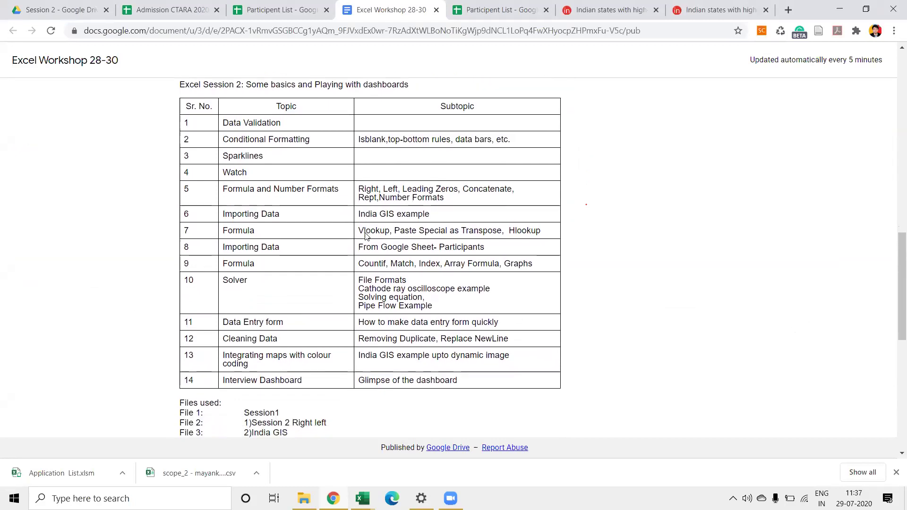
scroll(401, 264, down, 1)
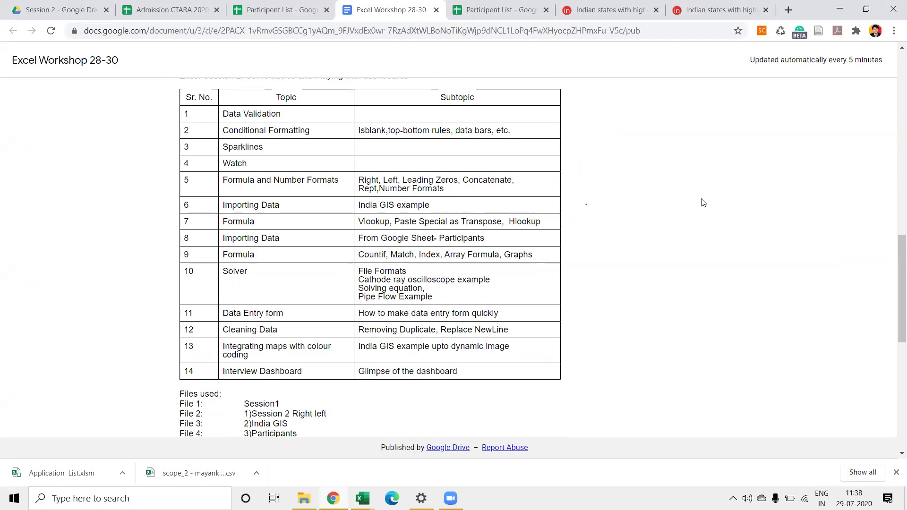
scroll(656, 263, down, 1)
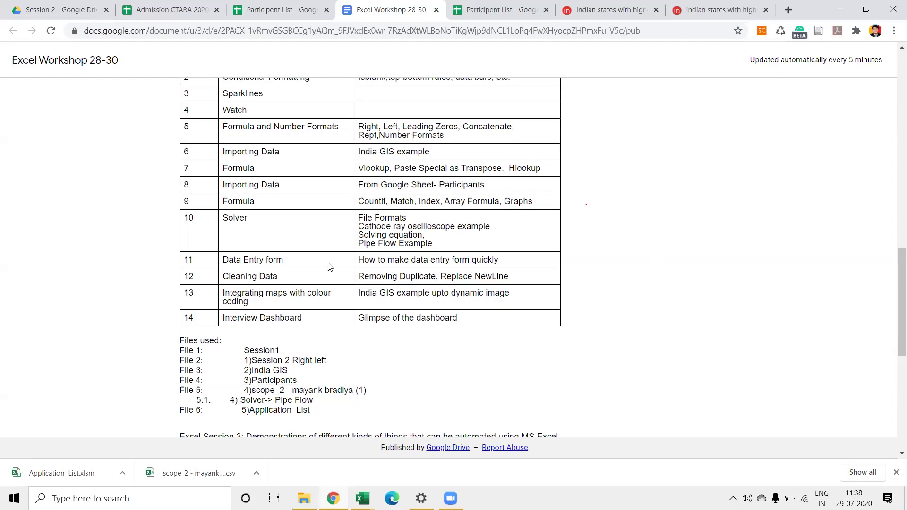
key(ctrl+shift+Tab)
key(ctrl+shift+Tab)
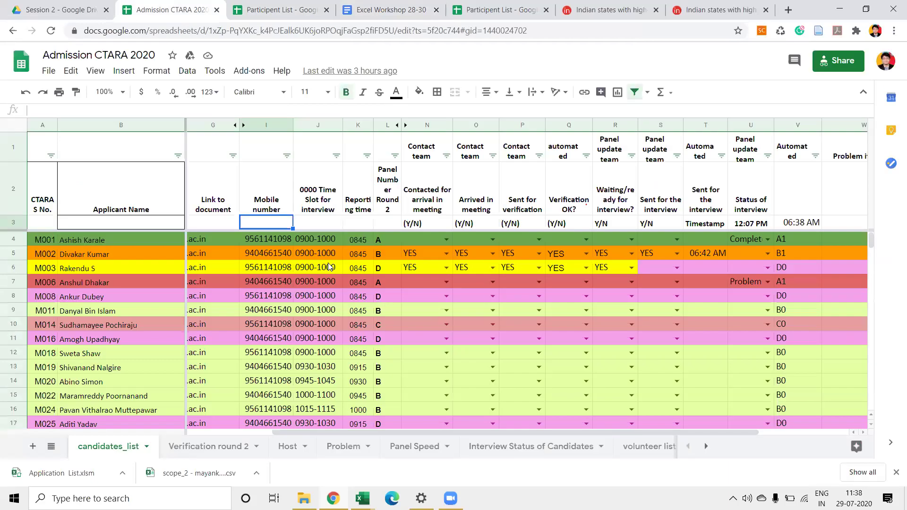
Step: Glance at the India GIS workbook, then return to Chrome and open a new blank tab
click(362, 498)
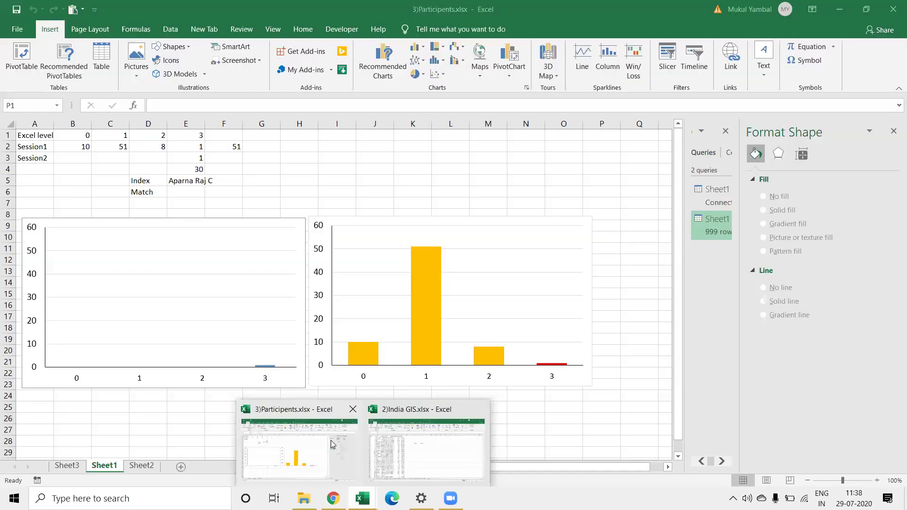
click(332, 444)
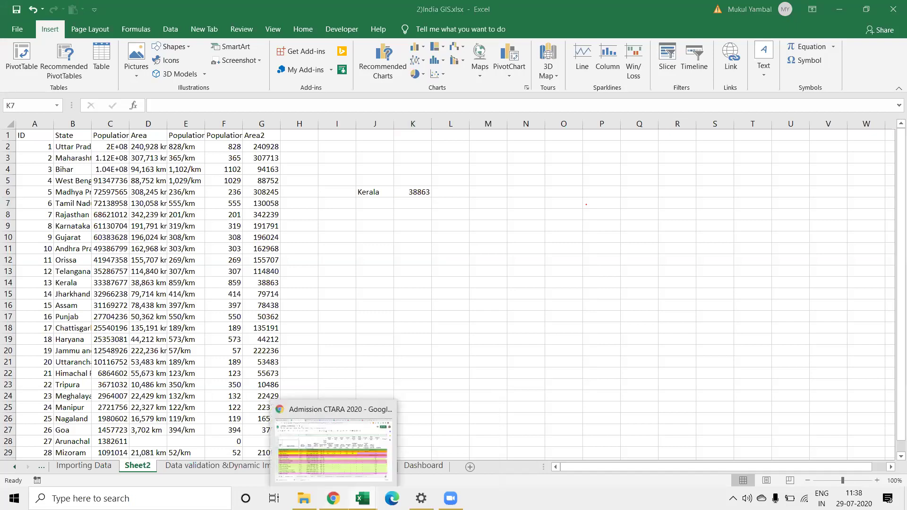
click(333, 449)
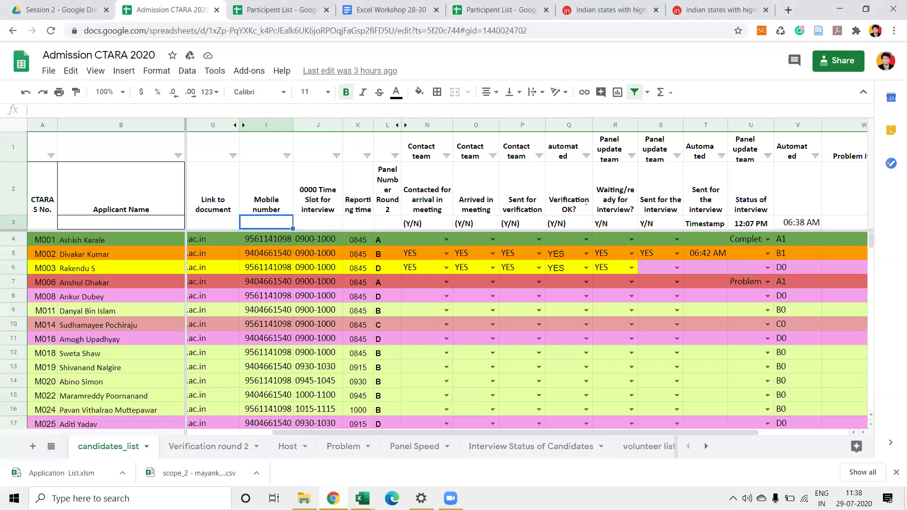
key(ctrl+t)
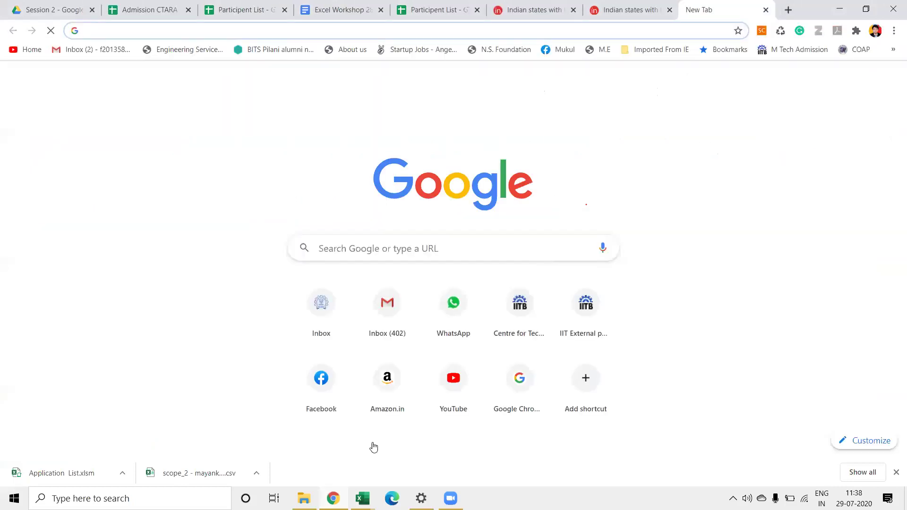
Step: Cycle through the open windows to the File Explorer Session 2 folder
key(alt+Tab)
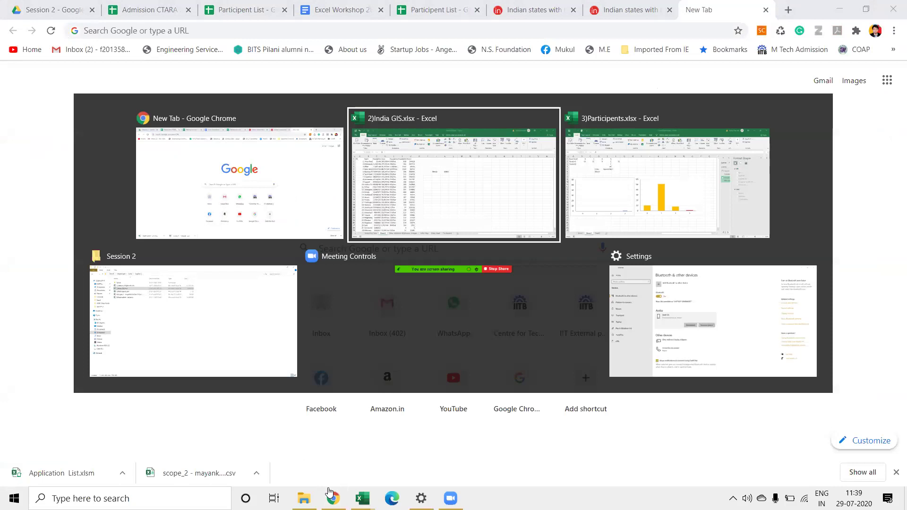
key(alt+Tab)
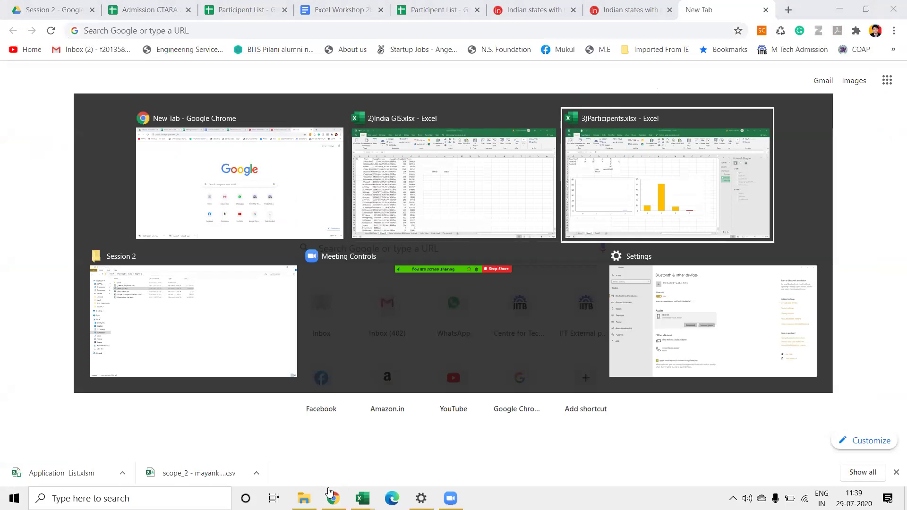
key(alt+Tab)
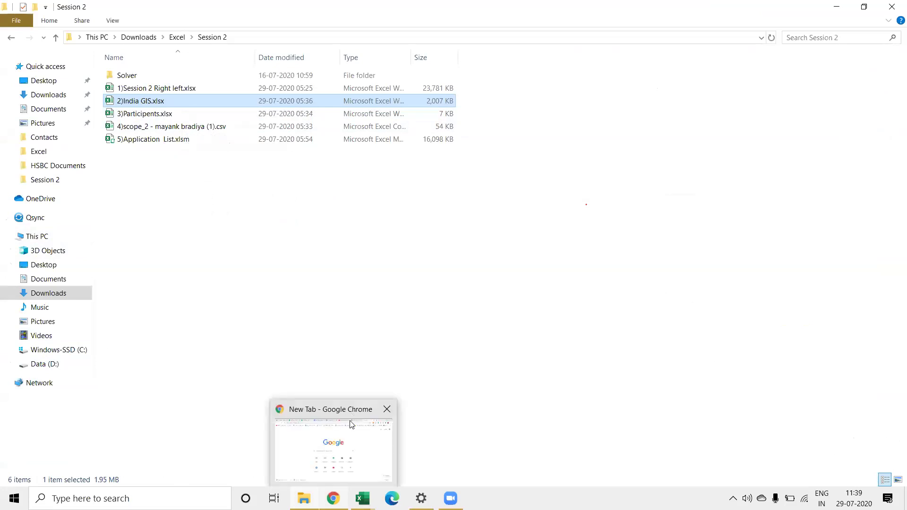
Step: Select 2)India GIS.xlsx in the Session 2 folder and bring up its Excel window
click(347, 439)
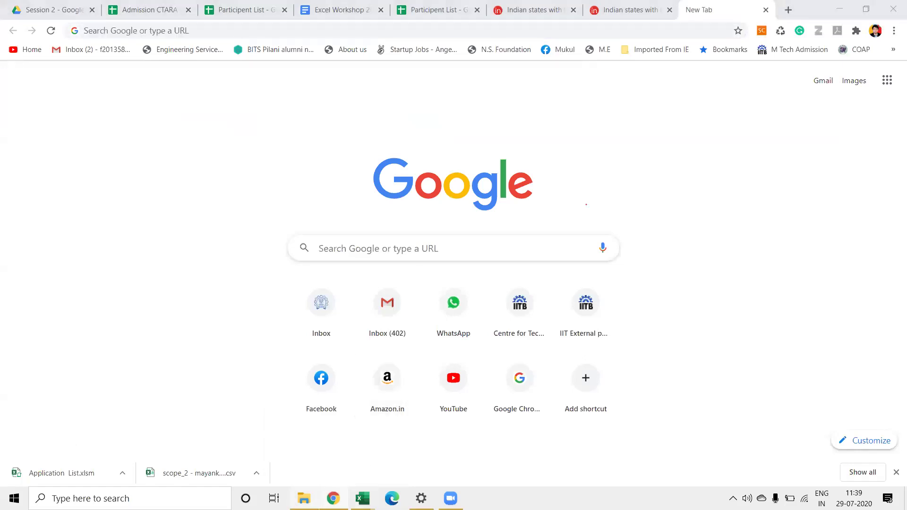
key(alt+Tab)
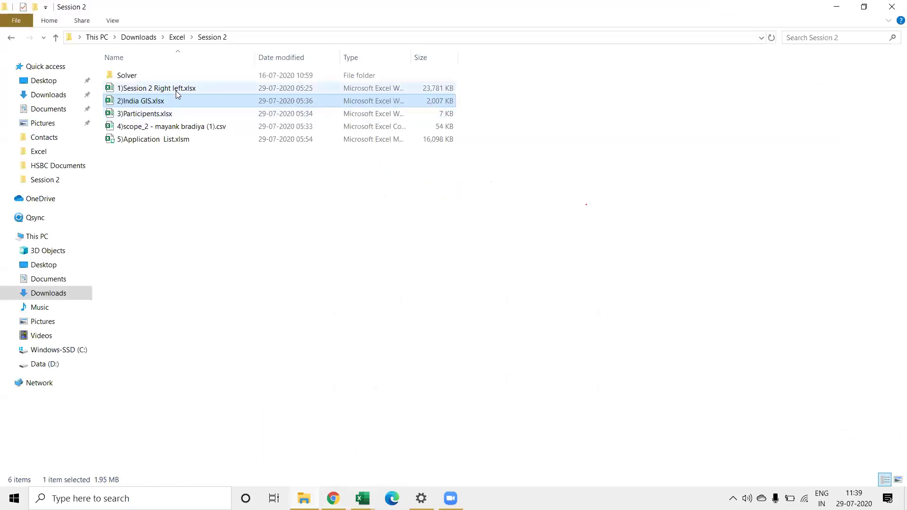
click(167, 104)
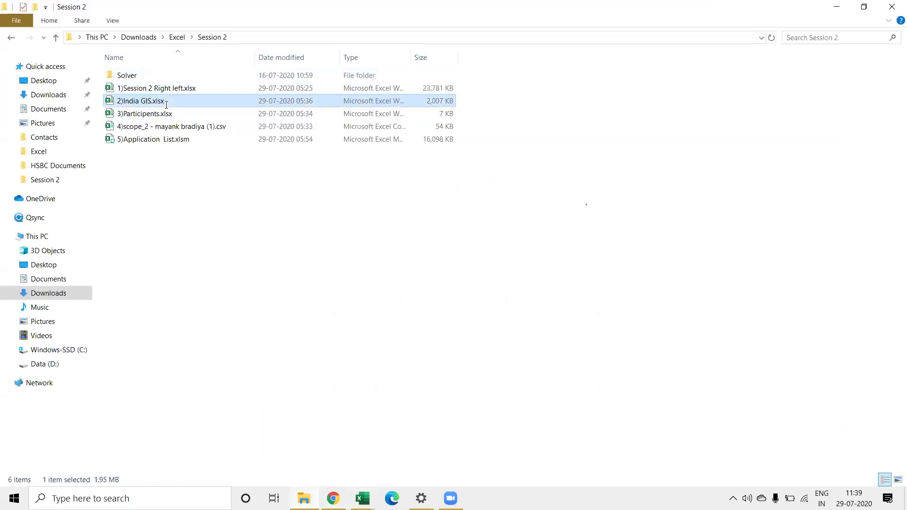
key(Return)
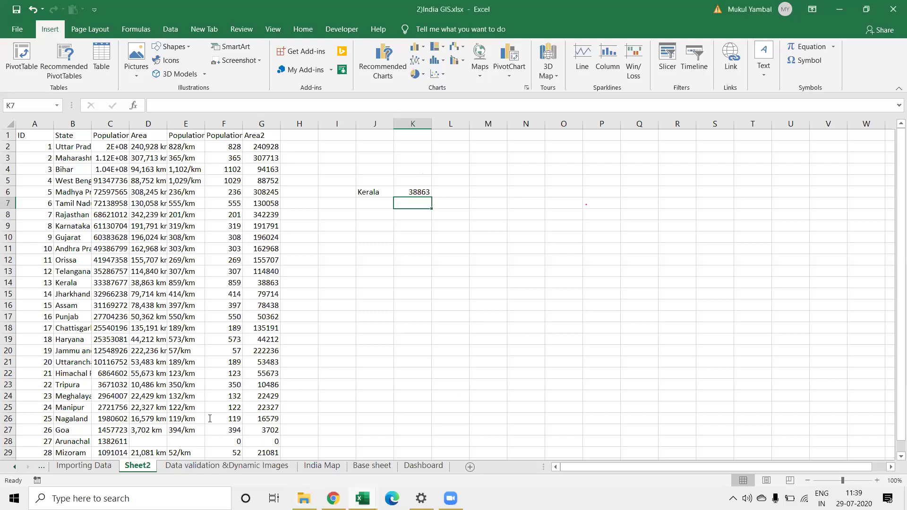
Step: Follow I3's link on the Importing Data sheet to the India Today states page and copy its URL
key(ctrl+Page_Up)
click(443, 160)
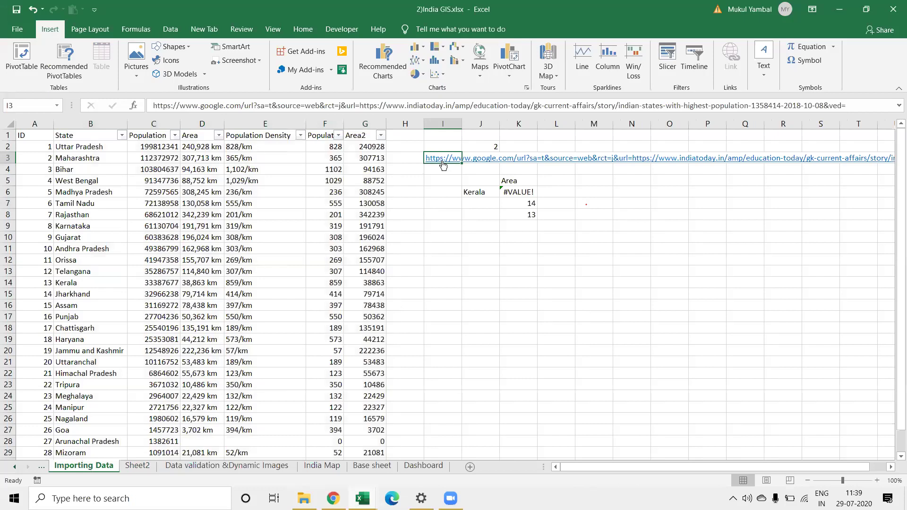
click(443, 164)
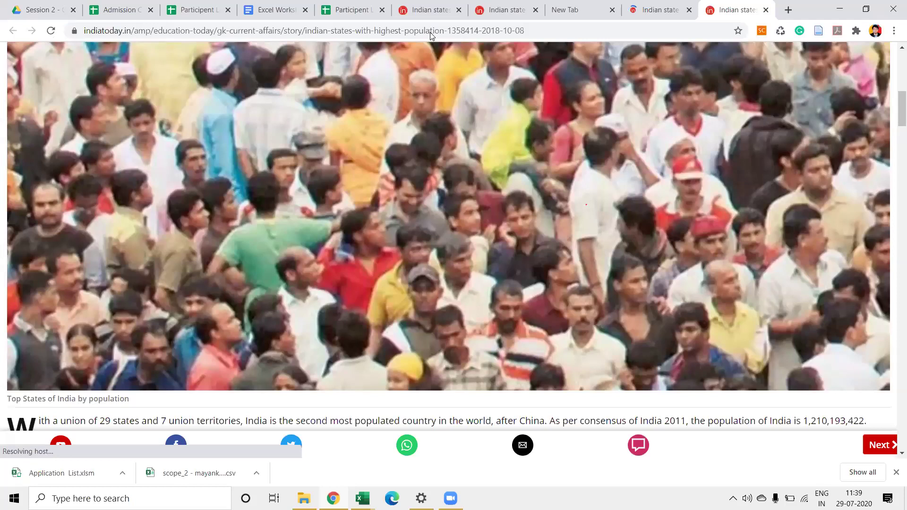
click(431, 33)
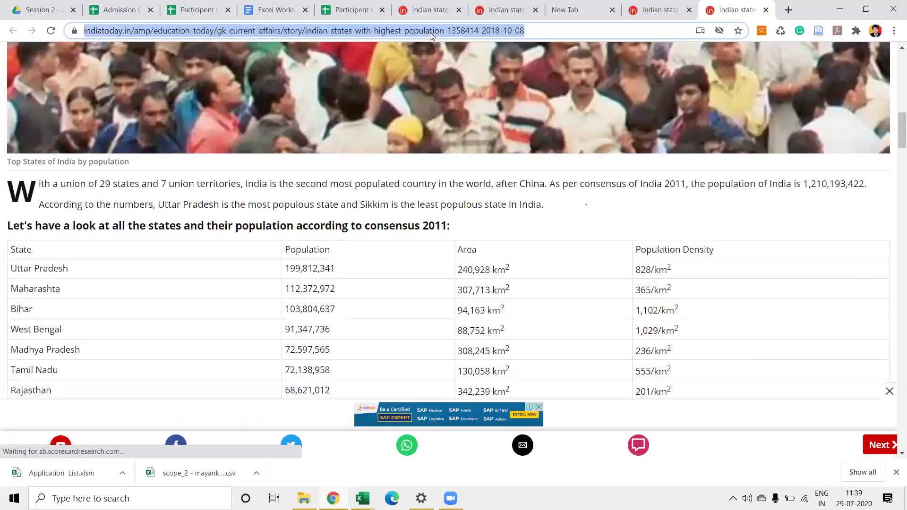
key(alt+Tab)
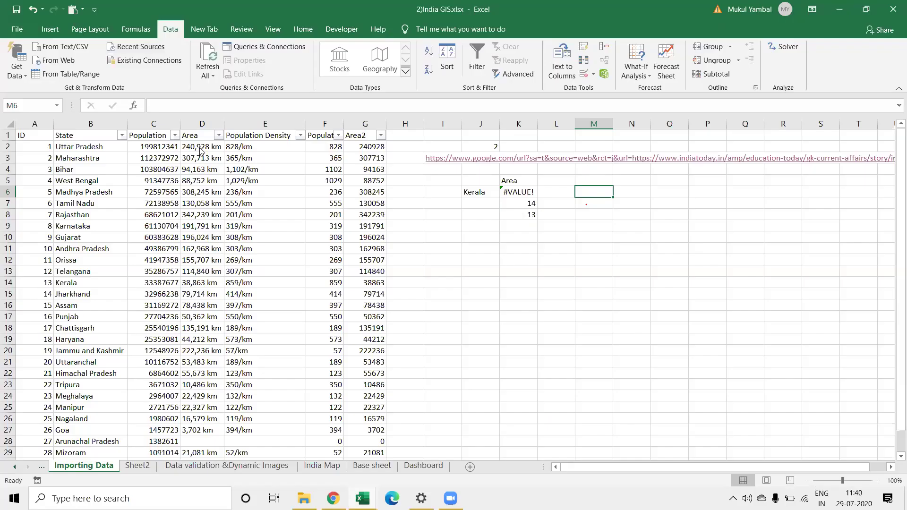
Step: Import the page's State, Population, Area and Density table via Data > From Web into Sheet3
click(58, 60)
key(ctrl+v)
click(578, 283)
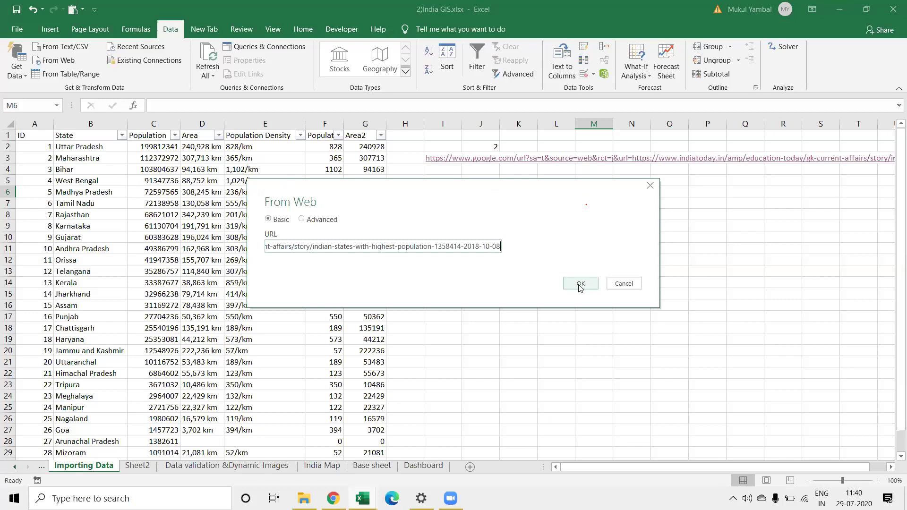
key(alt+Tab)
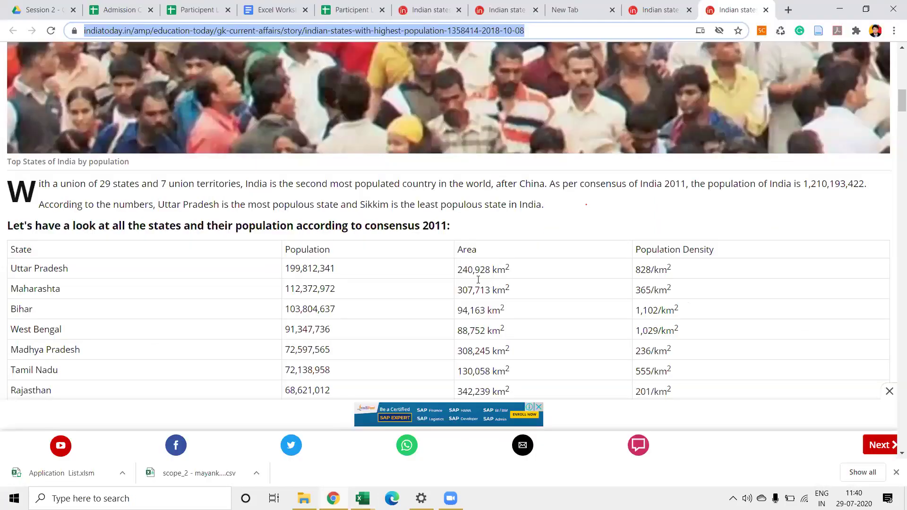
key(alt+Tab)
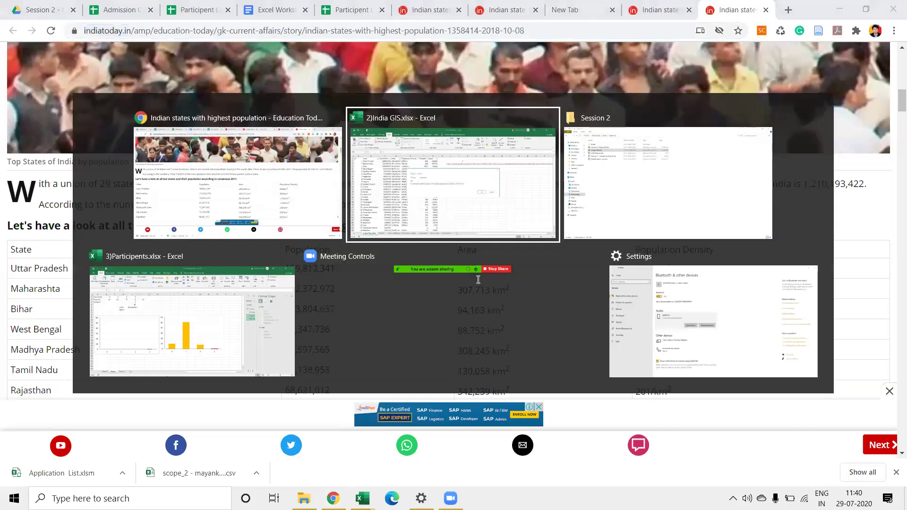
key(Escape)
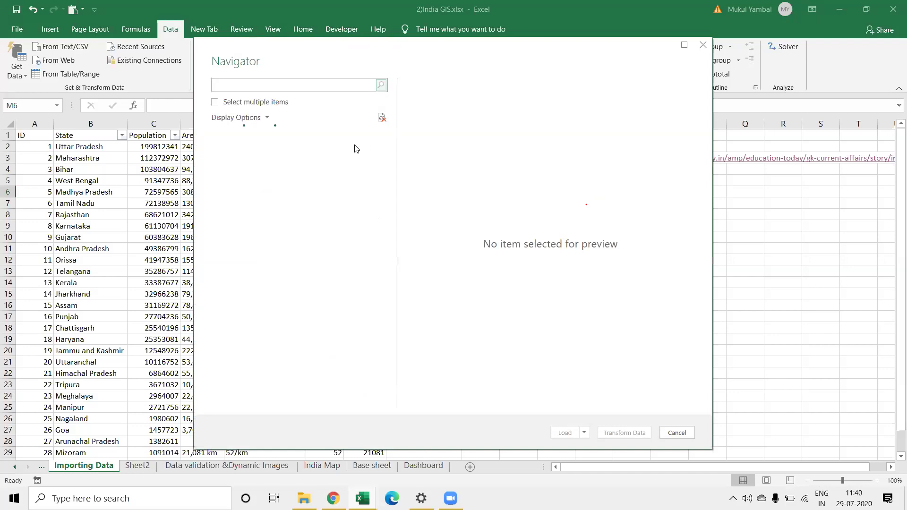
click(347, 150)
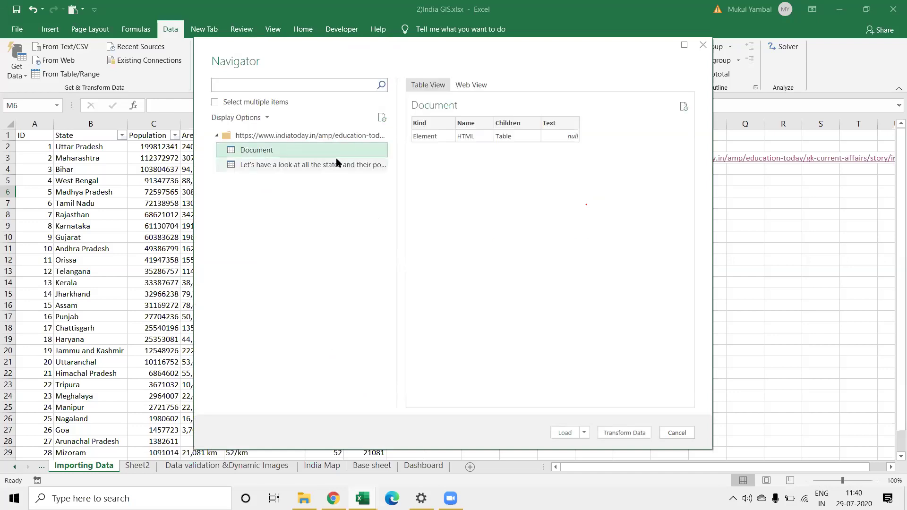
click(337, 163)
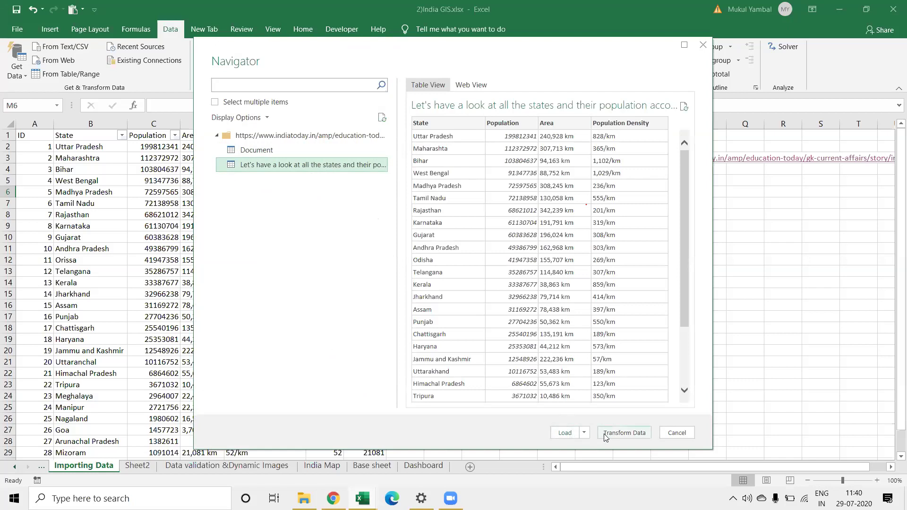
click(603, 434)
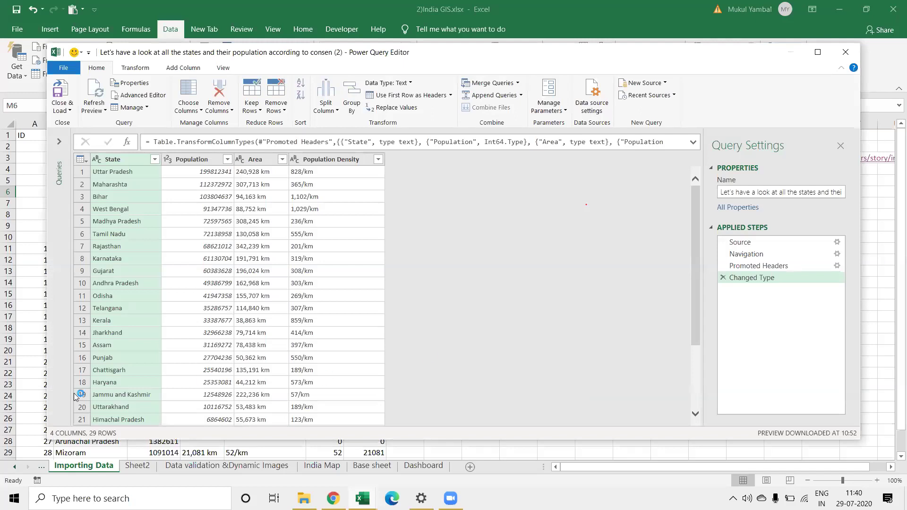
click(60, 94)
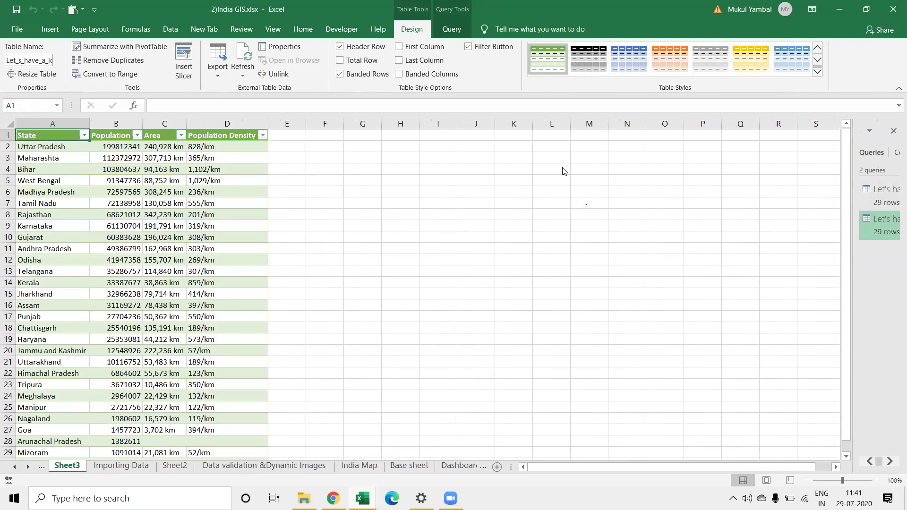
click(241, 77)
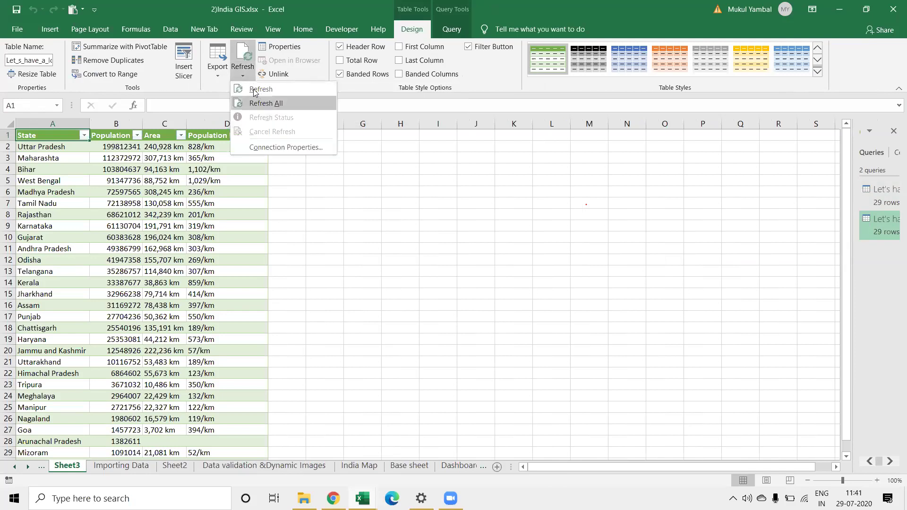
click(17, 34)
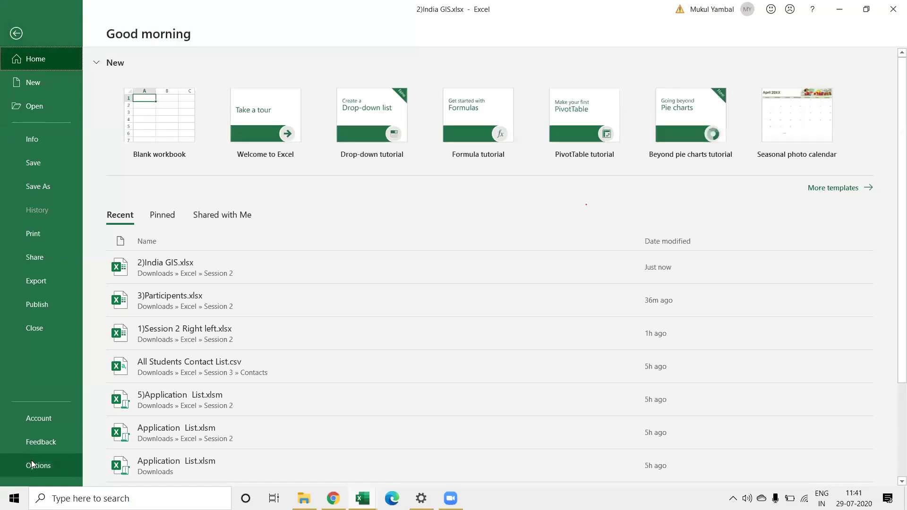
key(Escape)
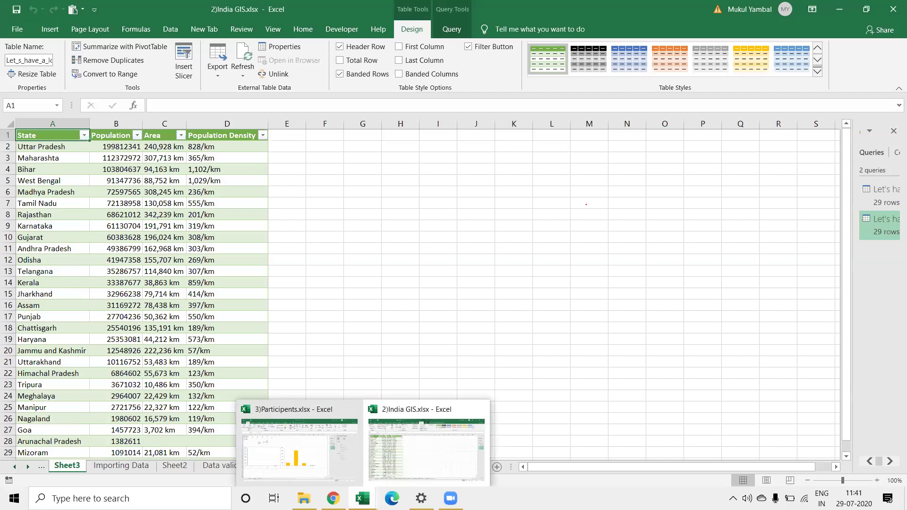
Step: Return to the Excel Workshop 28-30 doc in Chrome and scroll toward the Session 3 table
key(alt+Tab)
click(263, 7)
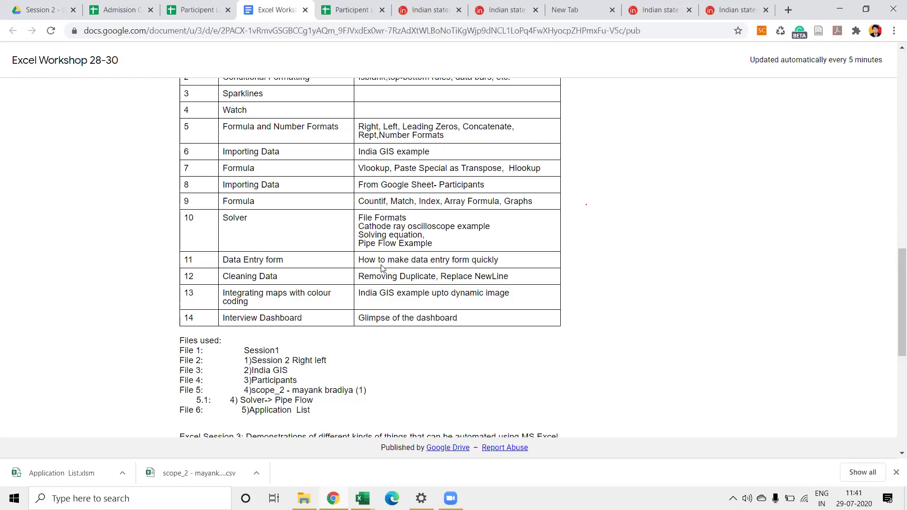
scroll(382, 267, down, 1)
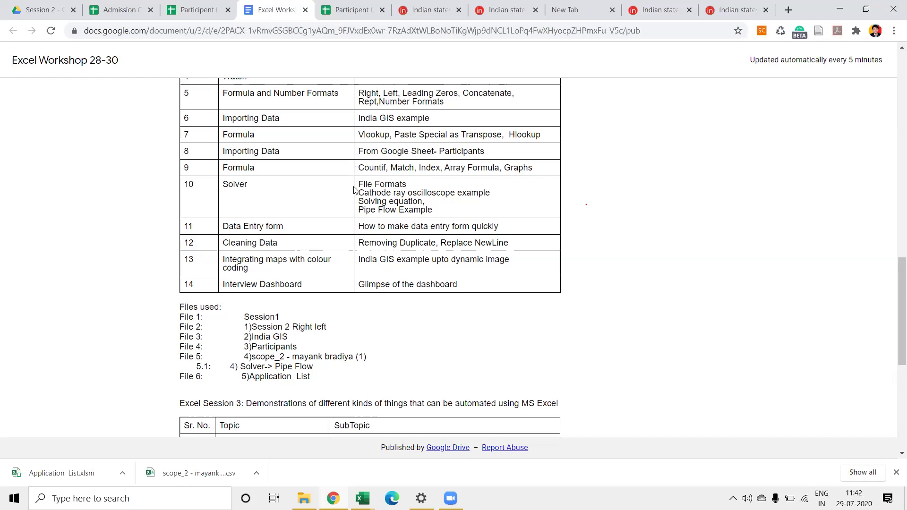
scroll(354, 189, down, 1)
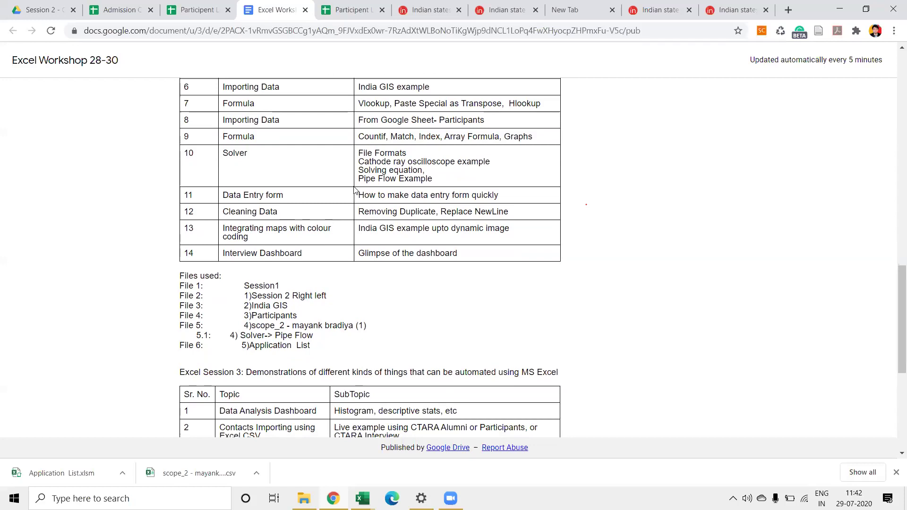